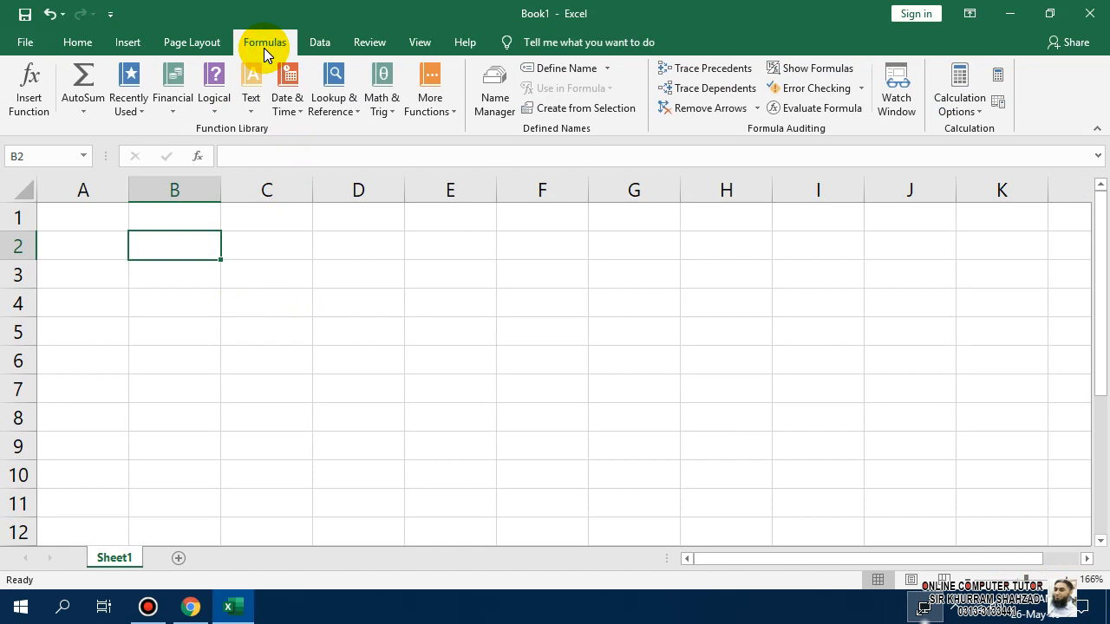
Browse the Text functions list, then close it without choosing a function.
{"action": "left_click", "coordinate": [252, 104]}
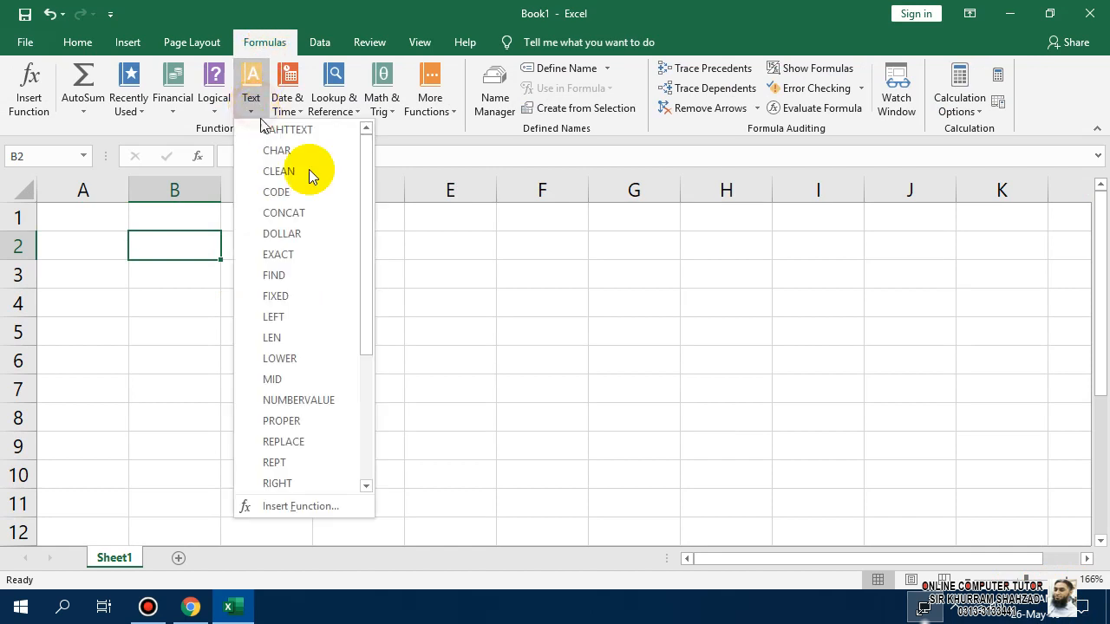
{"action": "left_click_drag", "start_coordinate": [366, 198], "coordinate": [342, 158]}
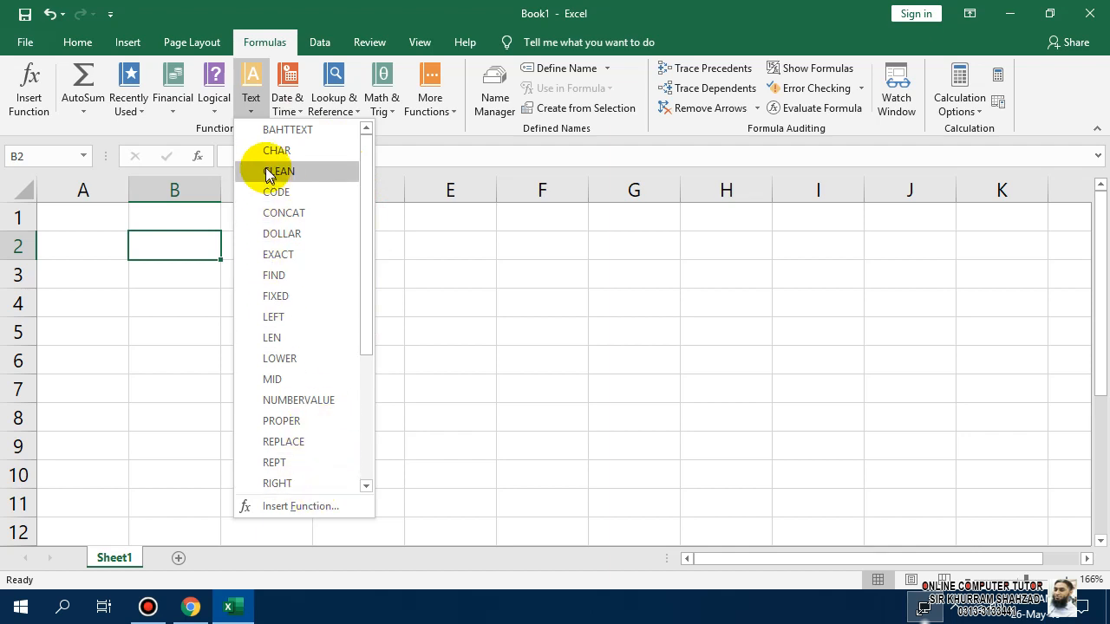
{"action": "mouse_move", "coordinate": [297, 139]}
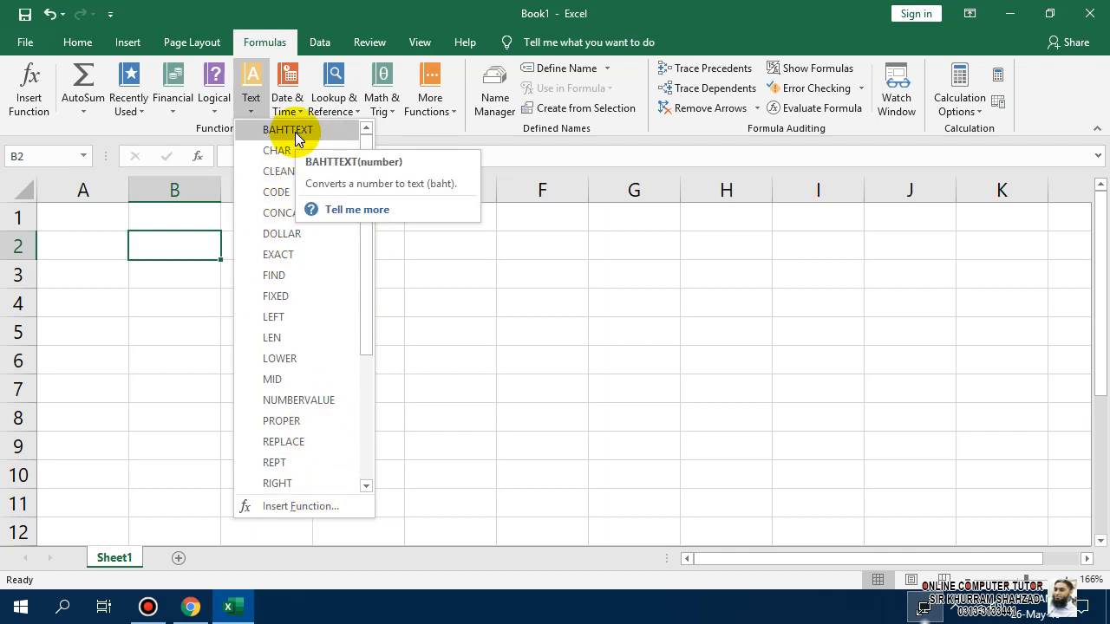
{"action": "left_click", "coordinate": [174, 246]}
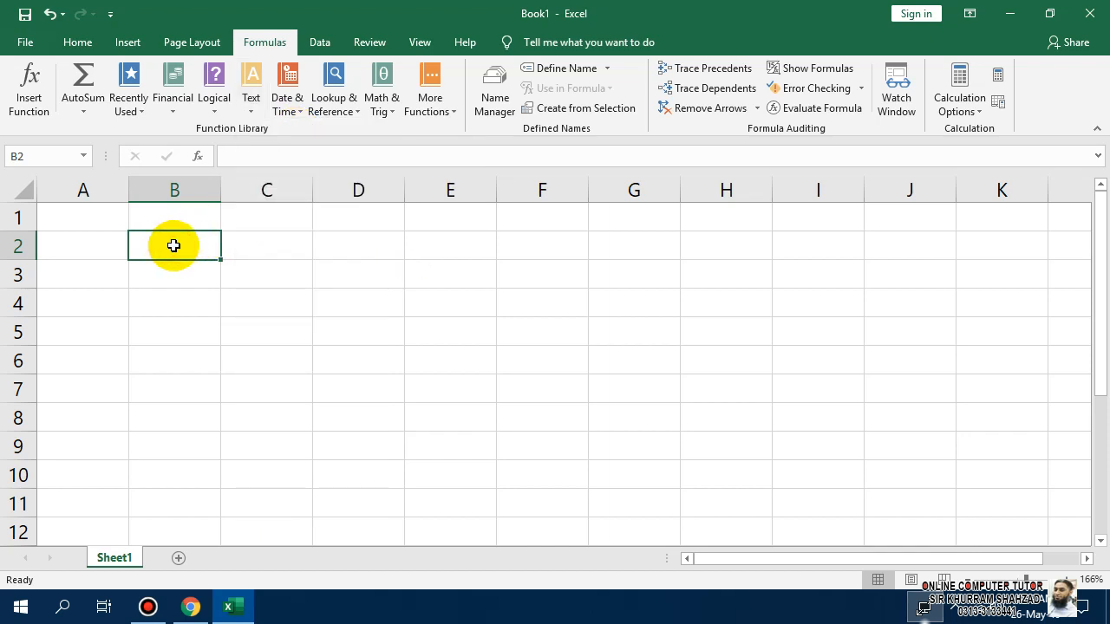
Enter the title BAHTTEXT in cell B2.
{"action": "type", "text": "B"}
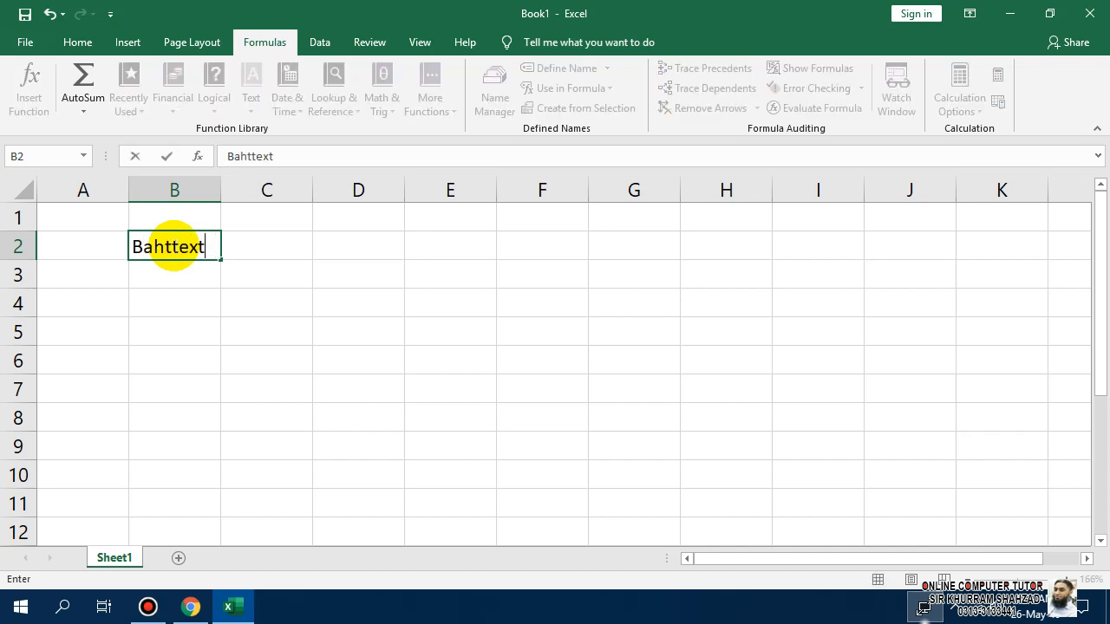
{"action": "type", "text": "ahttext"}
{"action": "key", "text": "BackSpace"}
{"action": "key", "text": "BackSpace"}
{"action": "key", "text": "BackSpace"}
{"action": "key", "text": "BackSpace"}
{"action": "key", "text": "BackSpace"}
{"action": "key", "text": "BackSpace"}
{"action": "key", "text": "BackSpace"}
{"action": "key", "text": "BackSpace"}
{"action": "type", "text": "B"}
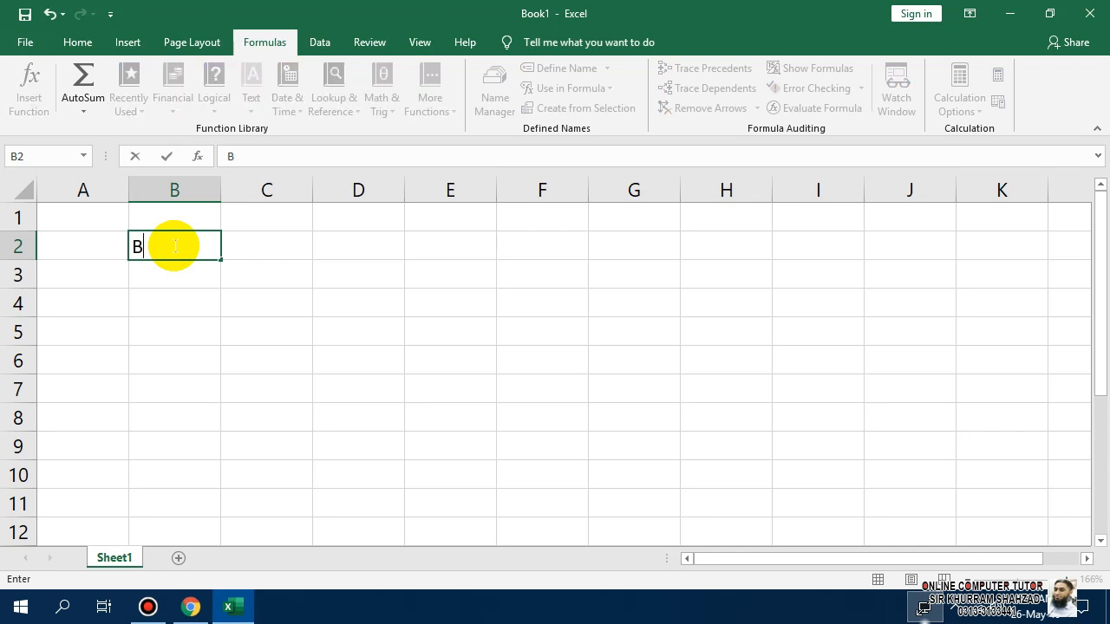
{"action": "type", "text": "AHTTEXT"}
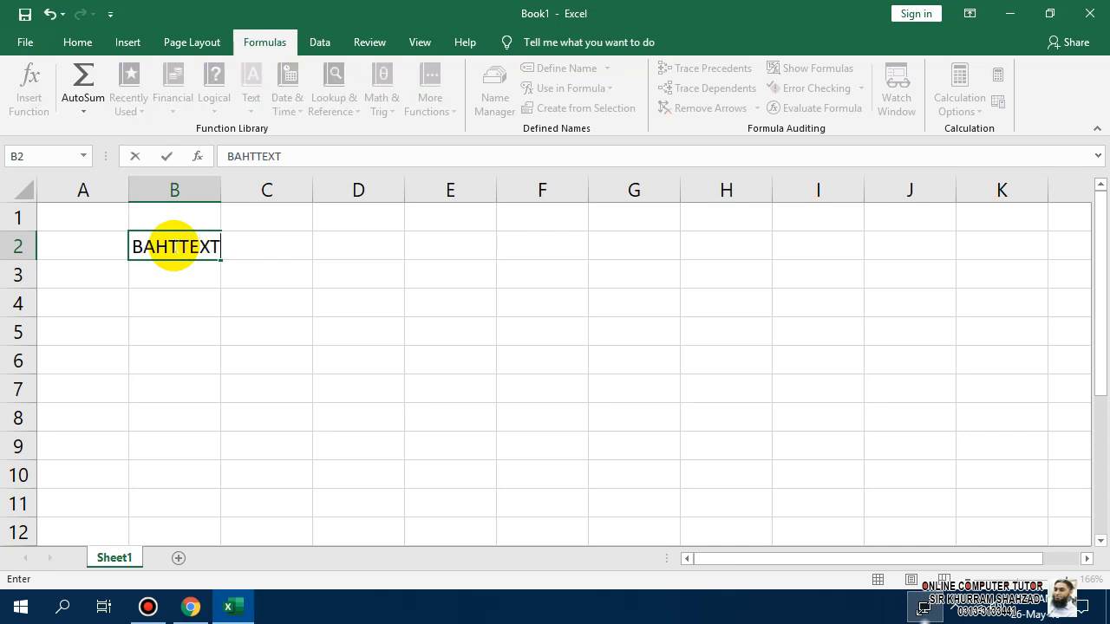
{"action": "key", "text": "Return"}
{"action": "key", "text": "Return"}
{"action": "key", "text": "Up"}
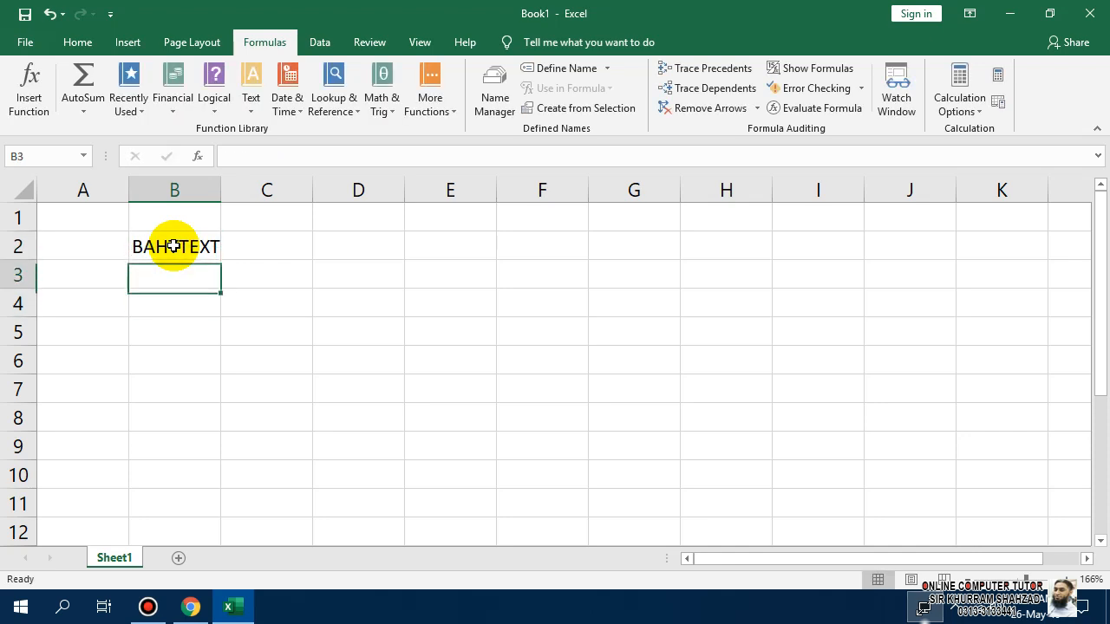
{"action": "key", "text": "Down"}
{"action": "key", "text": "Up"}
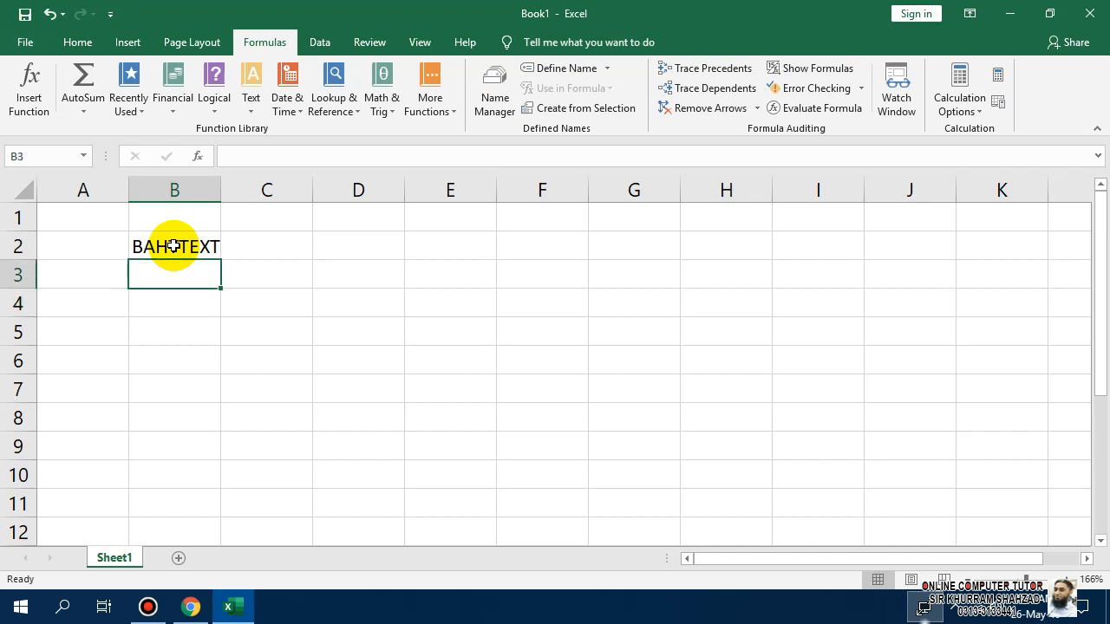
Enter the description 'Converts a number to thai text.' in cell B3.
{"action": "type", "text": "Converts a"}
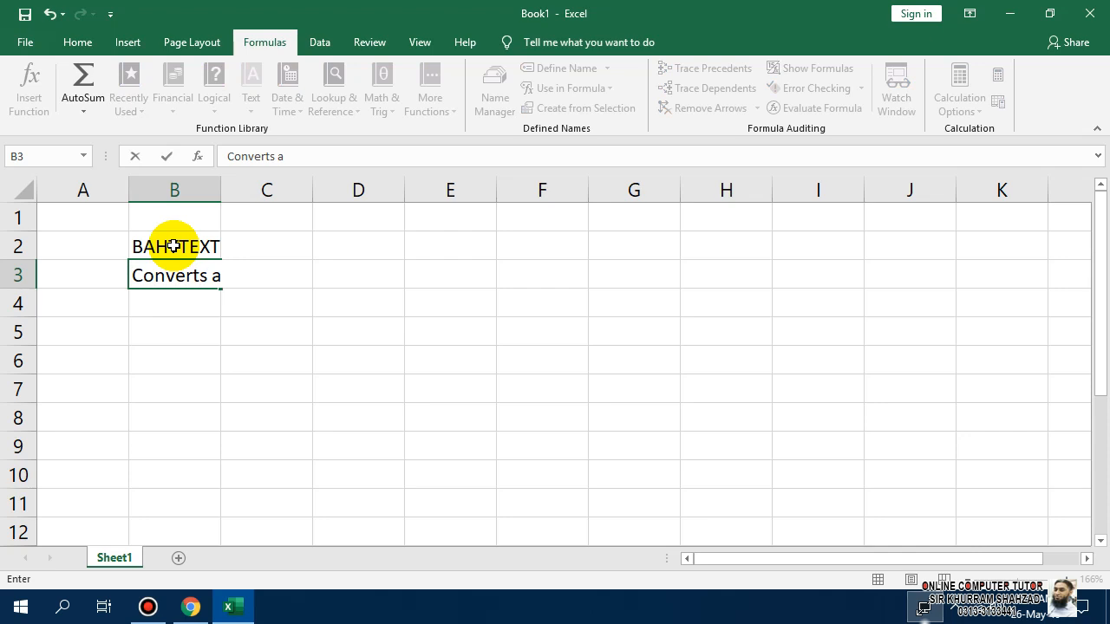
{"action": "type", "text": " number to thai text"}
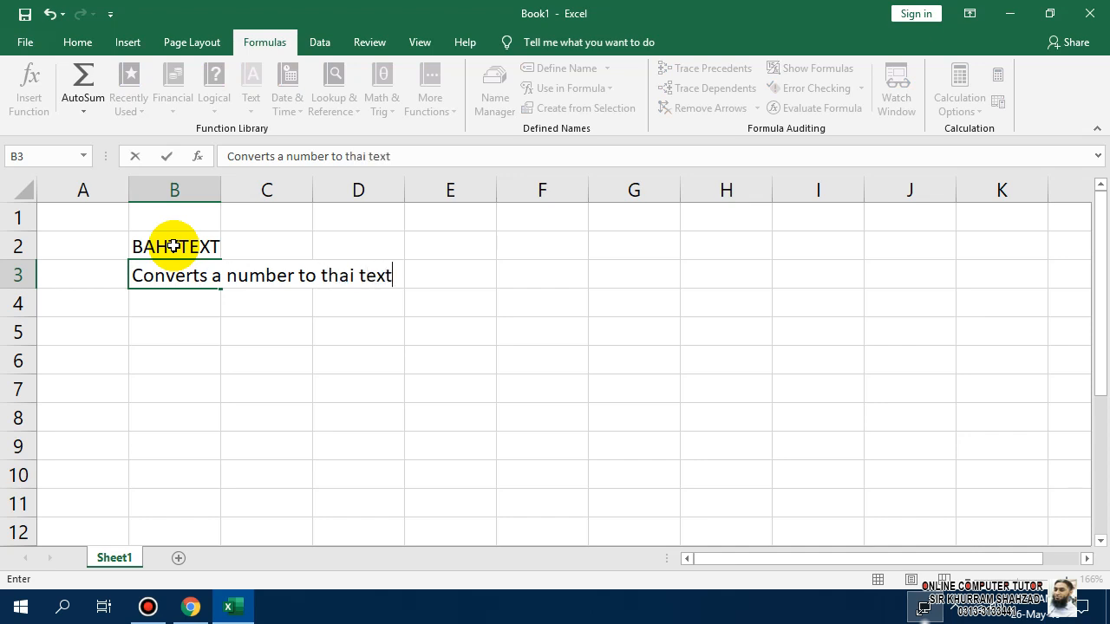
{"action": "type", "text": "."}
{"action": "key", "text": "Return"}
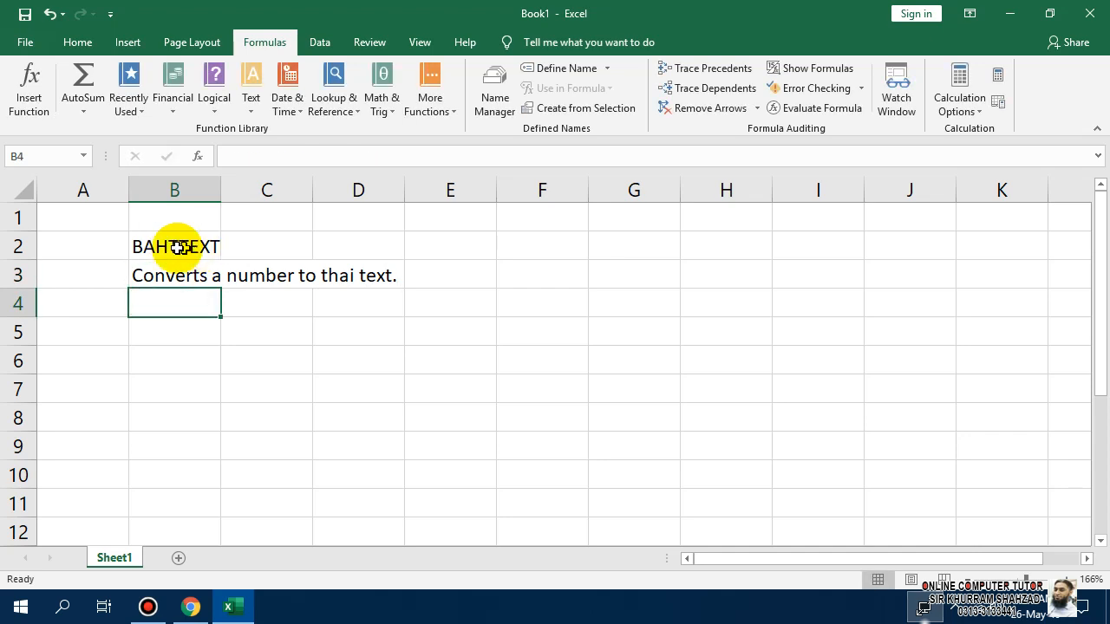
{"action": "left_click", "coordinate": [332, 274]}
{"action": "left_click", "coordinate": [137, 277]}
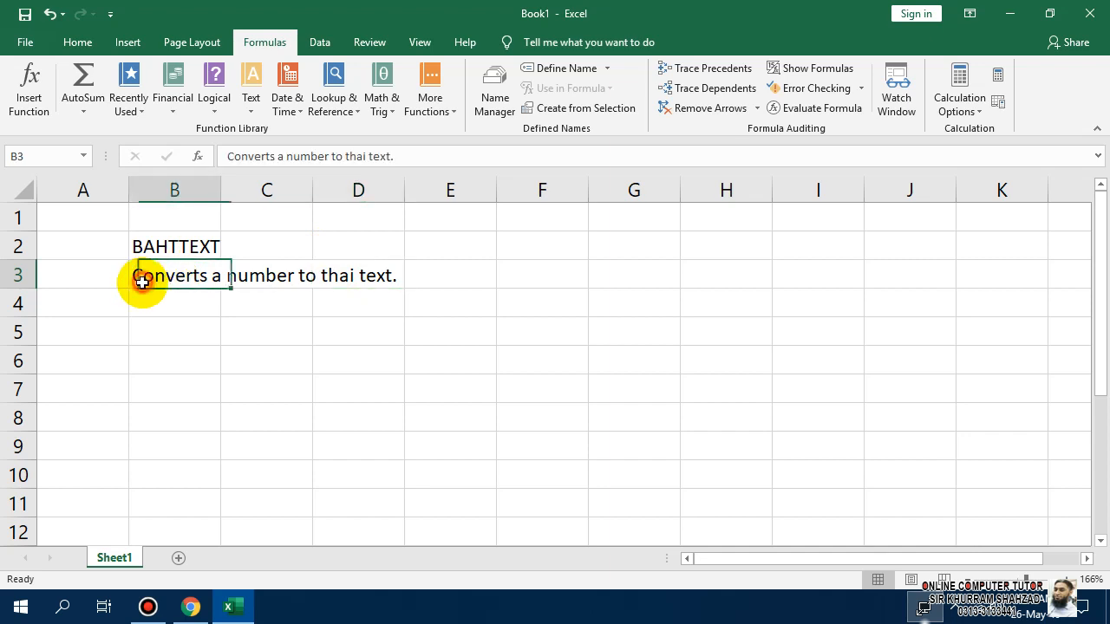
{"action": "left_click", "coordinate": [183, 326]}
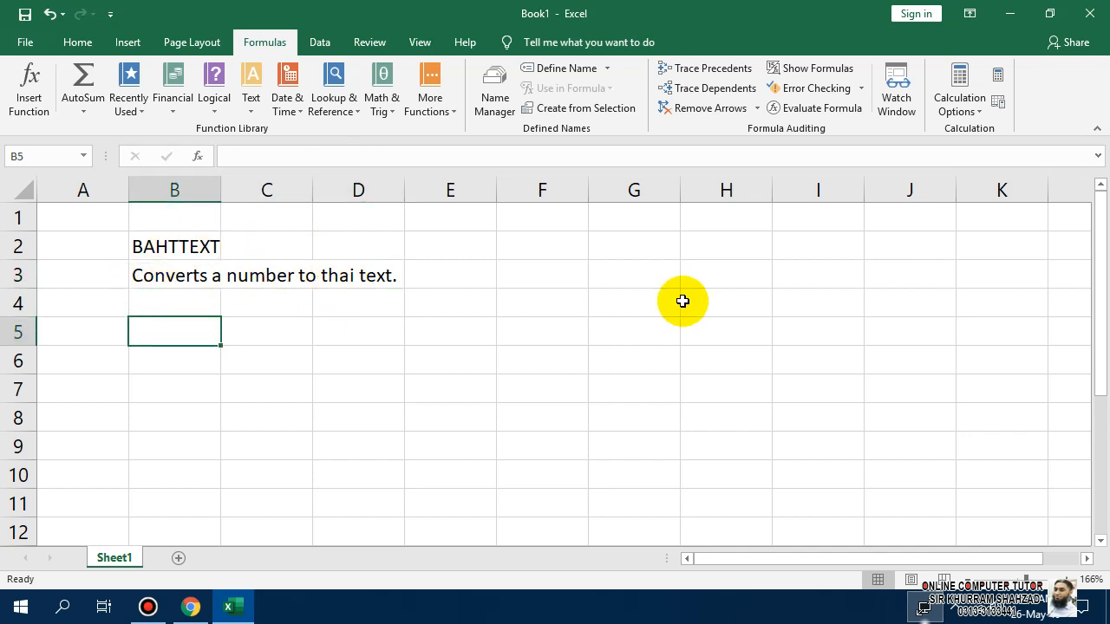
Enter the headers NO. in B5 and RESULT in C5.
{"action": "type", "text": "No."}
{"action": "key", "text": "Tab"}
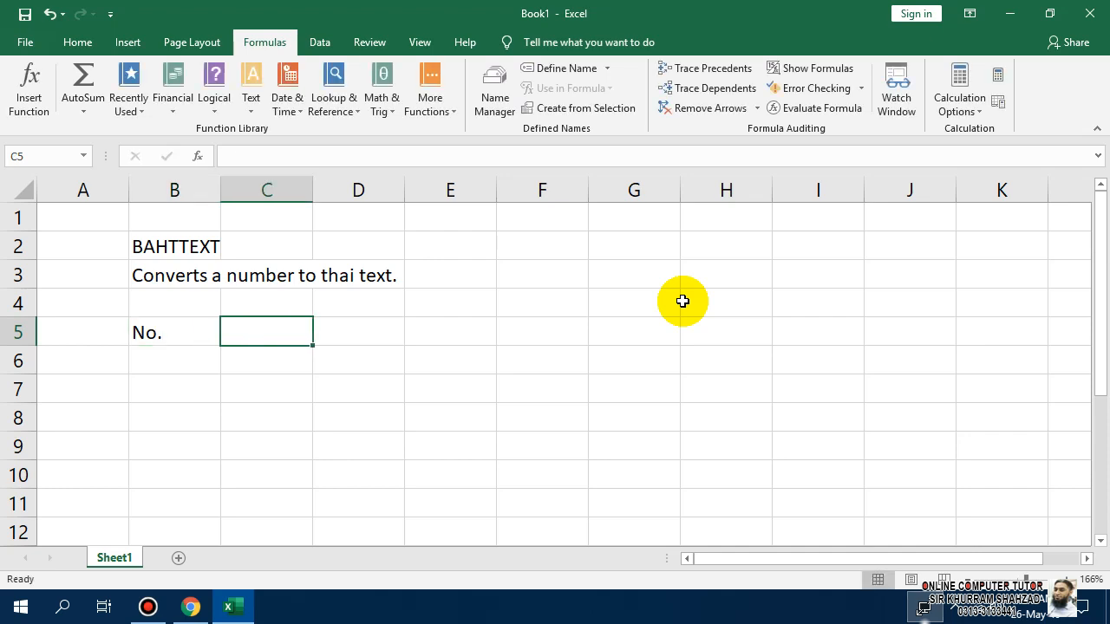
{"action": "type", "text": "R"}
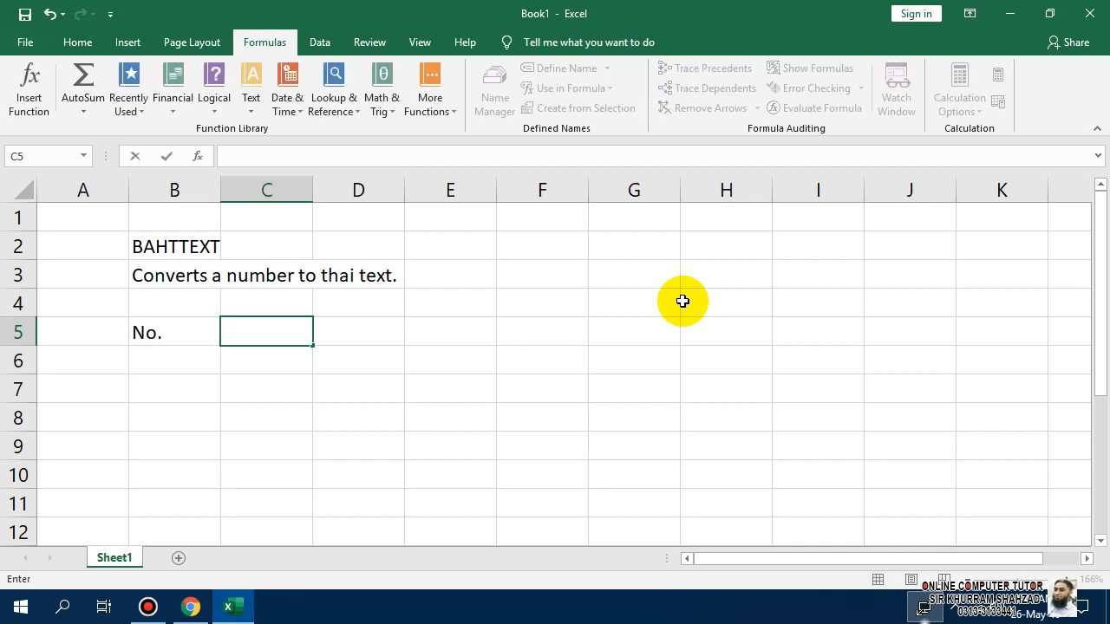
{"action": "type", "text": "Result"}
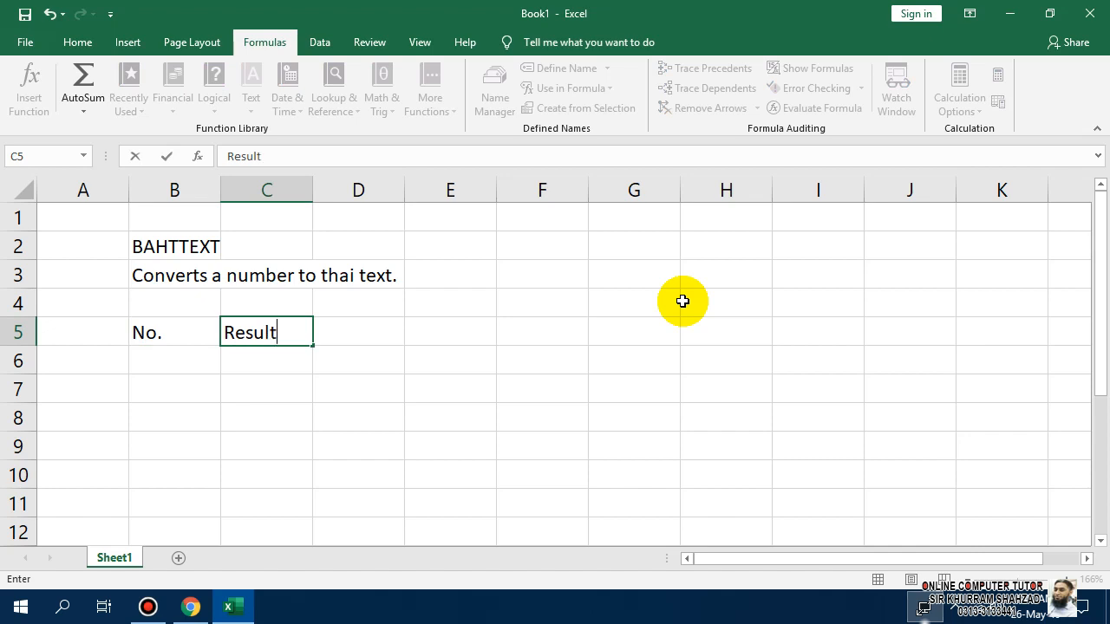
{"action": "key", "text": "Tab"}
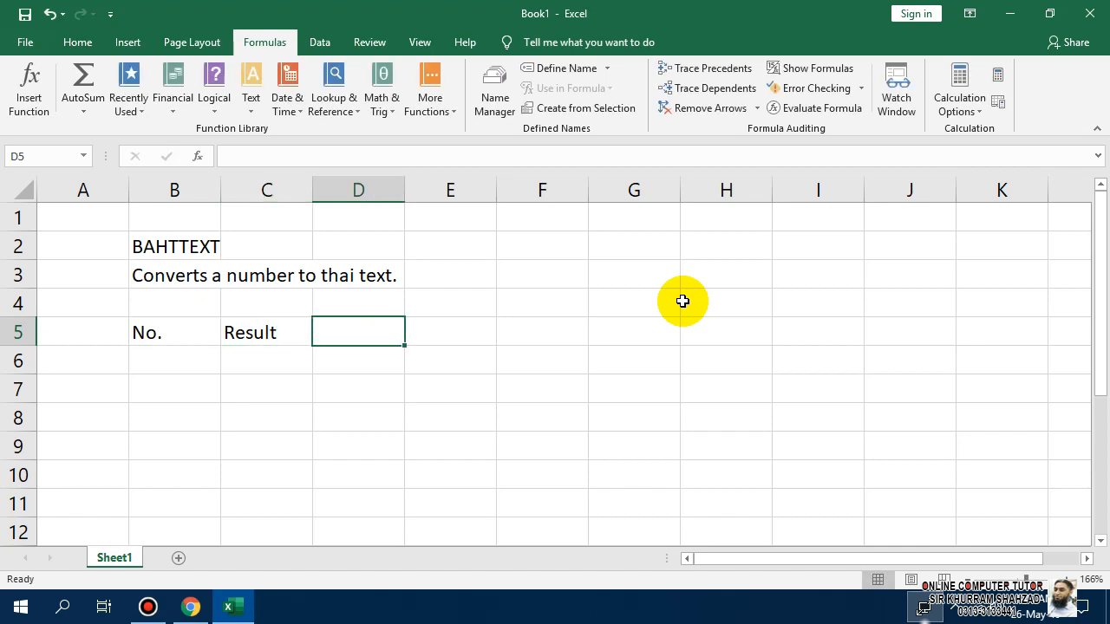
{"action": "key", "text": "Left"}
{"action": "key", "text": "Left"}
{"action": "key", "text": "Right"}
{"action": "key", "text": "Left"}
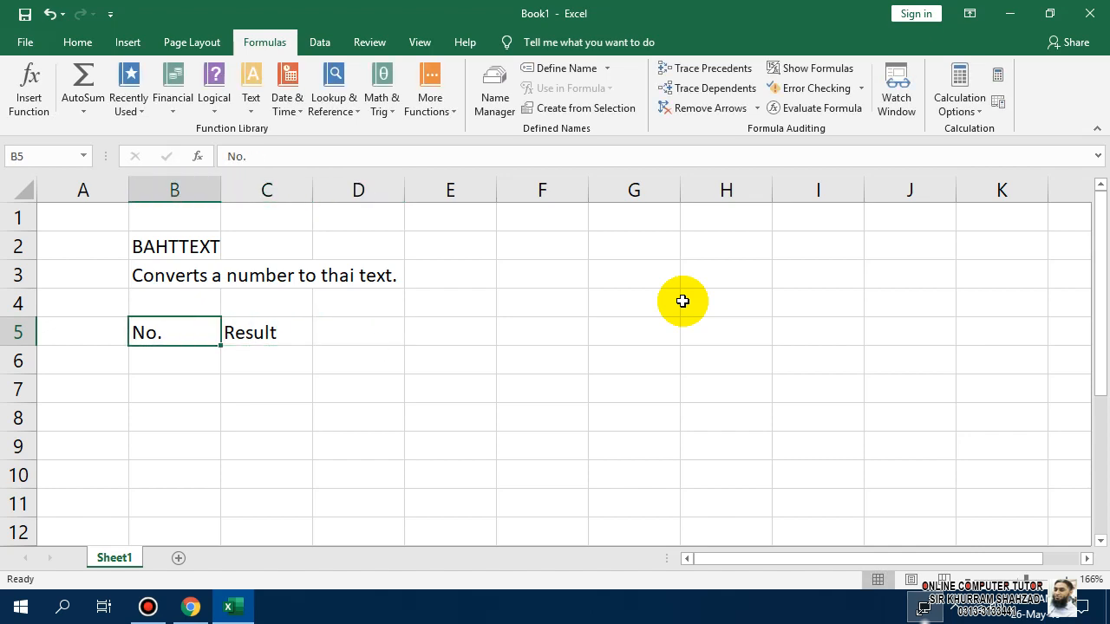
{"action": "key", "text": "F2"}
{"action": "key", "text": "BackSpace"}
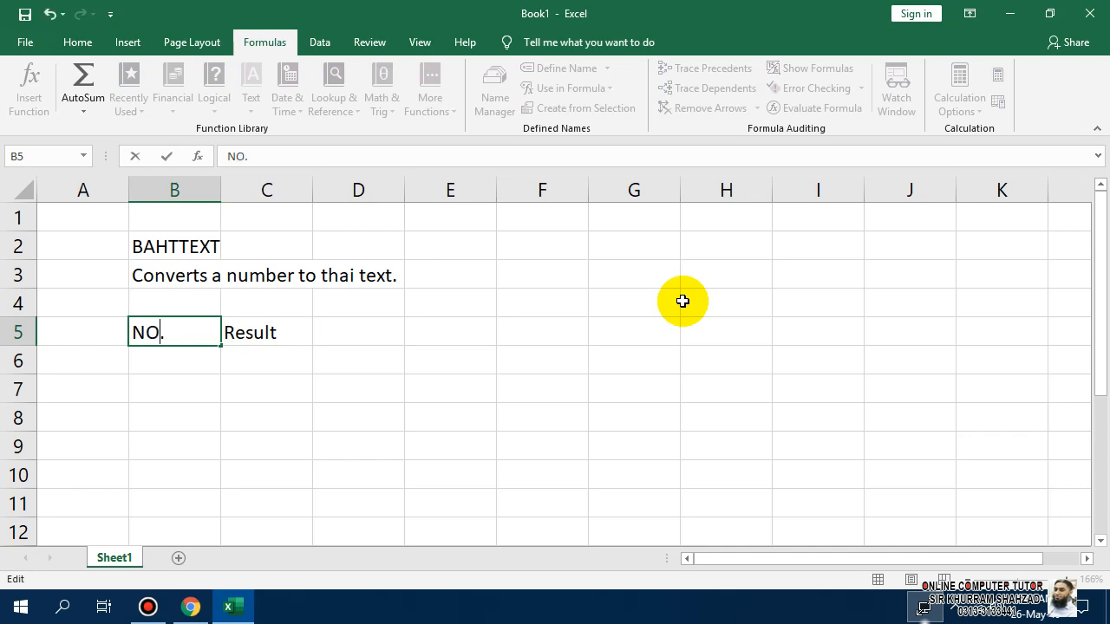
{"action": "key", "text": "Tab"}
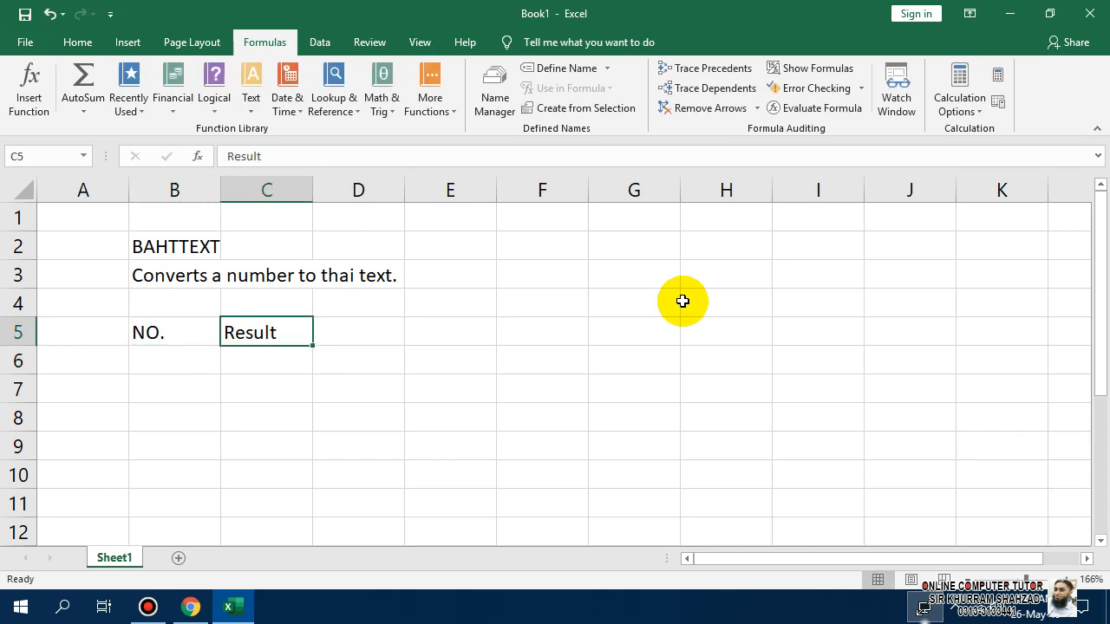
{"action": "type", "text": "RESULT"}
{"action": "key", "text": "Tab"}
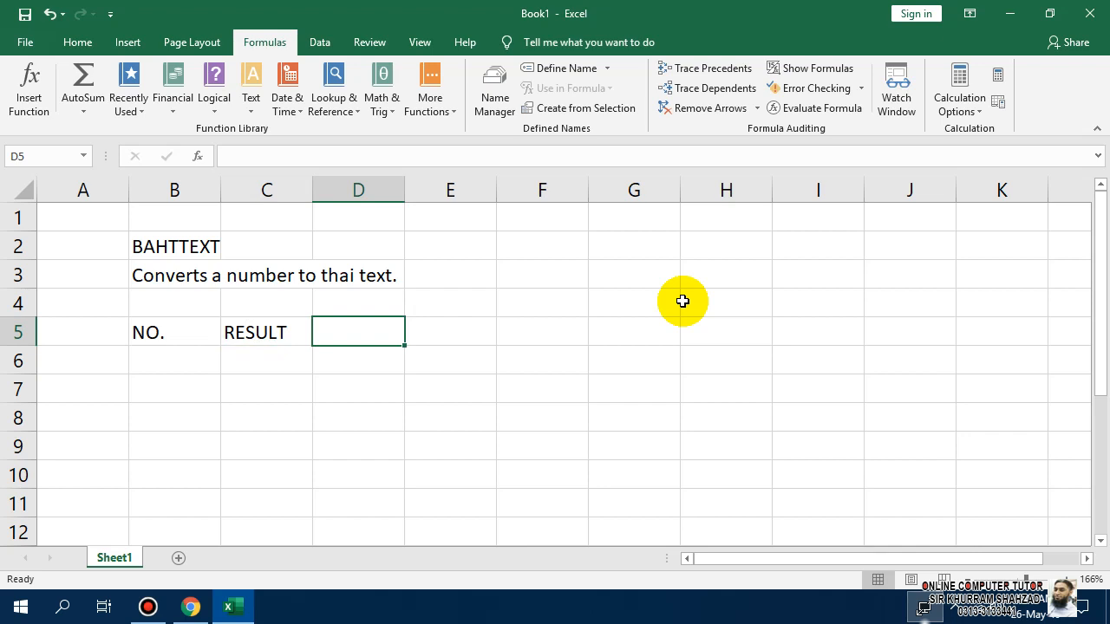
{"action": "key", "text": "Left"}
{"action": "key", "text": "Left"}
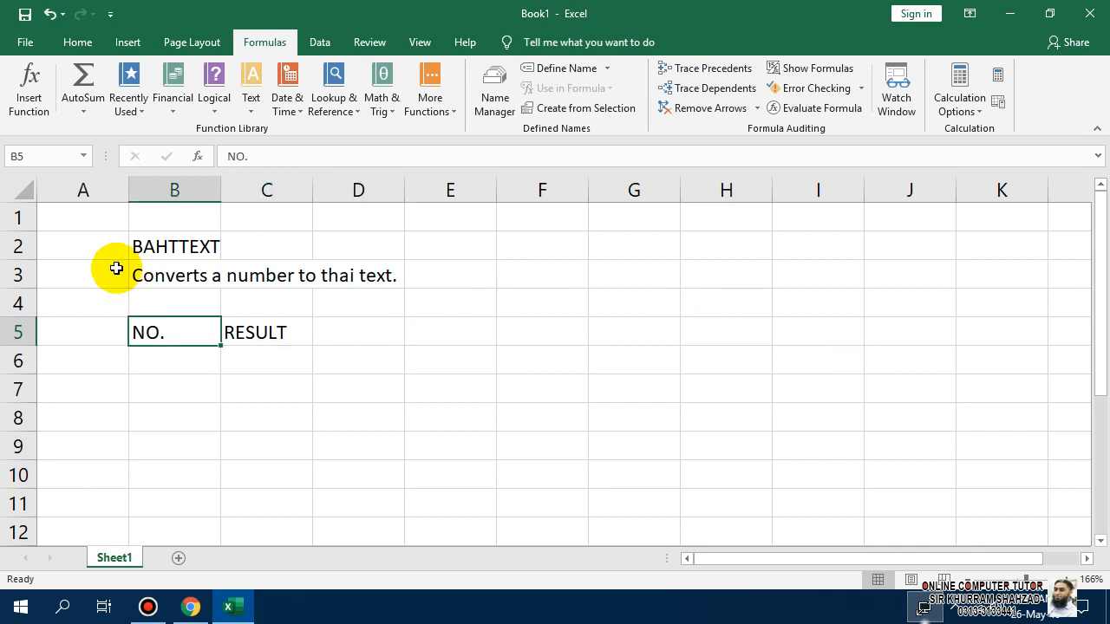
Widen columns B and C.
{"action": "left_click_drag", "start_coordinate": [221, 193], "coordinate": [264, 200]}
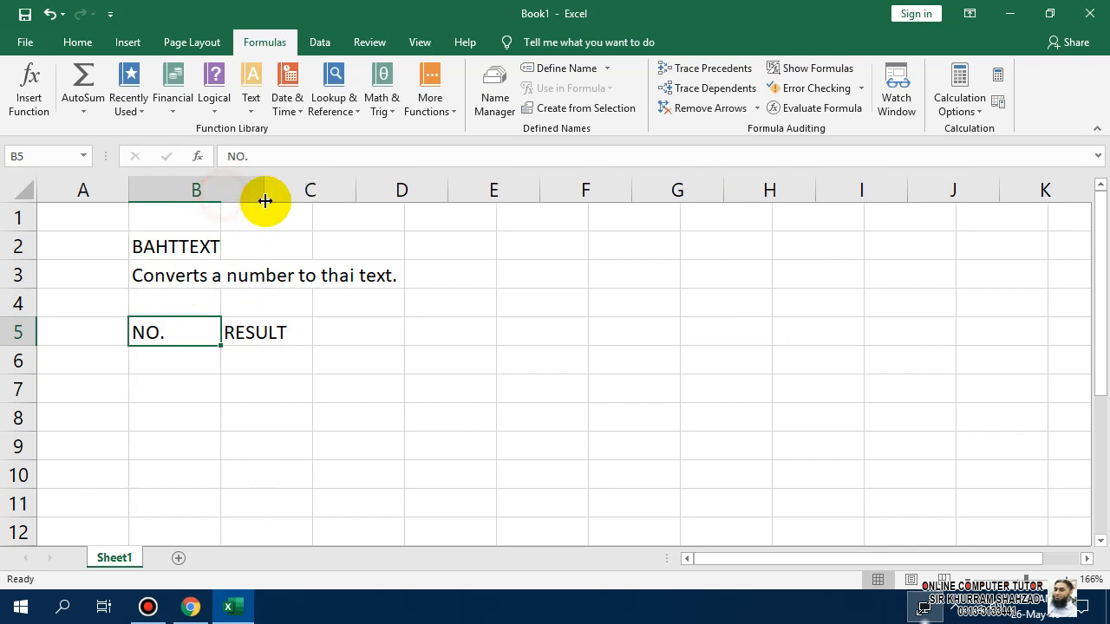
{"action": "left_click_drag", "start_coordinate": [355, 191], "coordinate": [413, 193]}
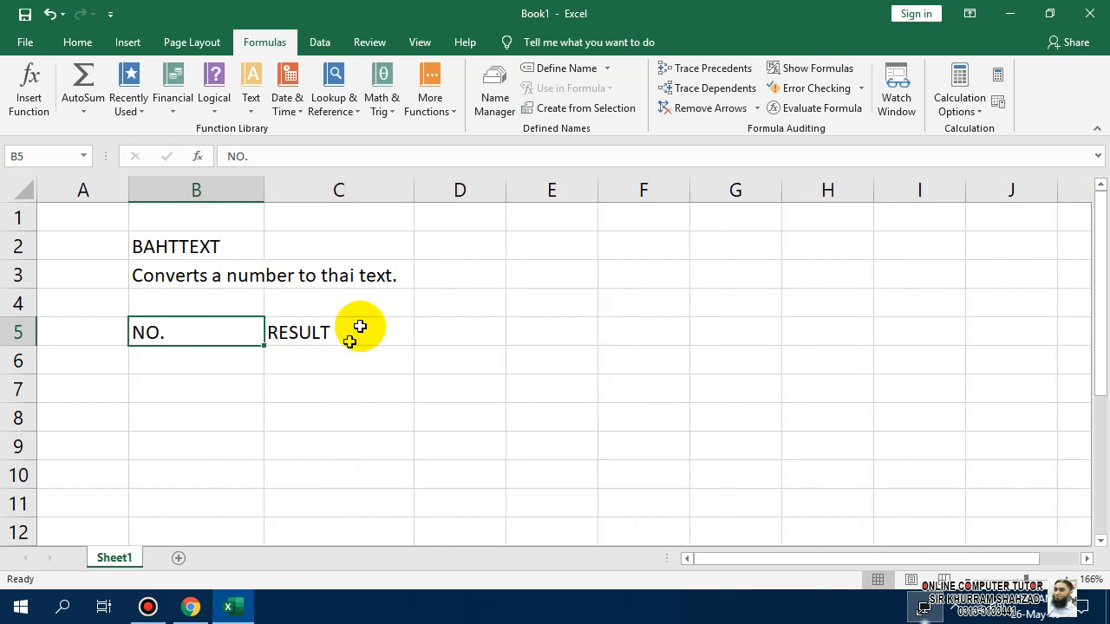
{"action": "left_click", "coordinate": [192, 353]}
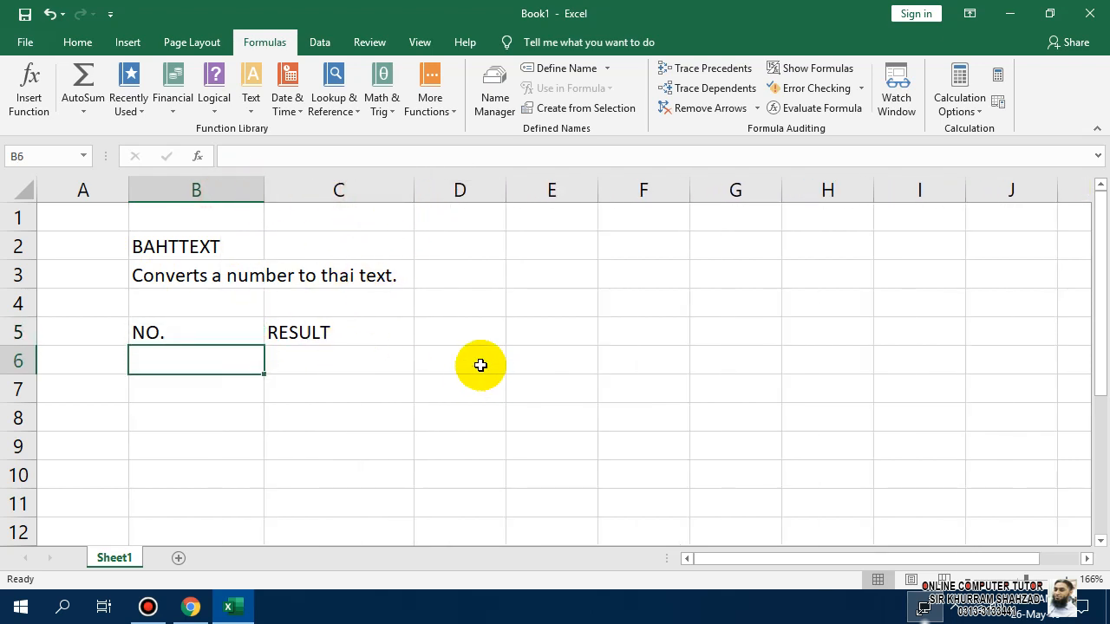
Enter the numbers 20, 350, 400, 800 and 600 in B6:B10.
{"action": "type", "text": "20"}
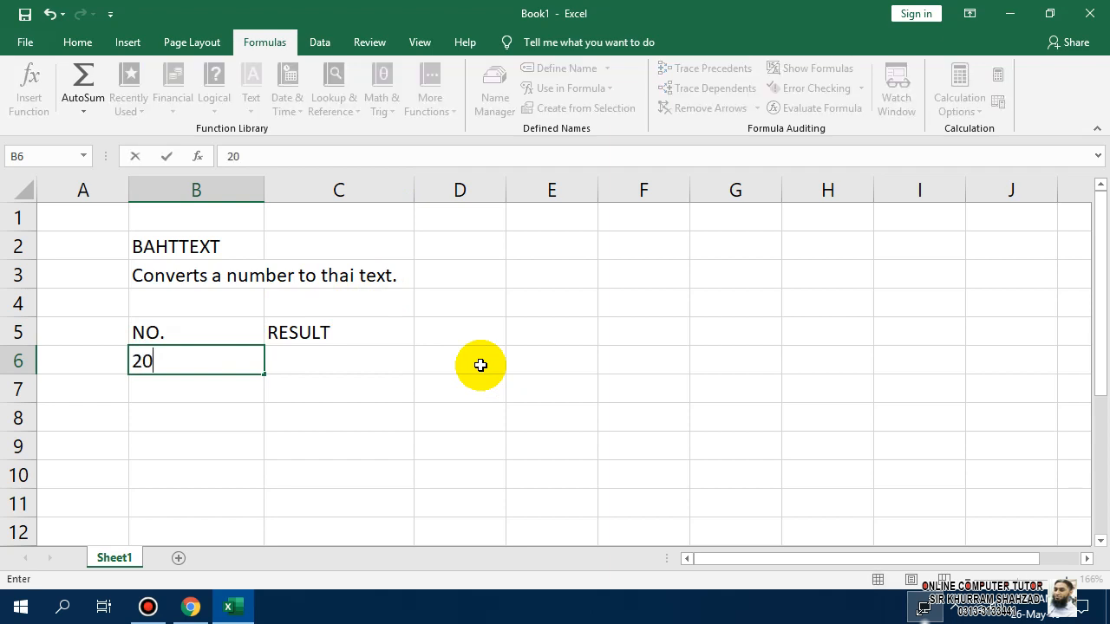
{"action": "key", "text": "Return"}
{"action": "type", "text": "350"}
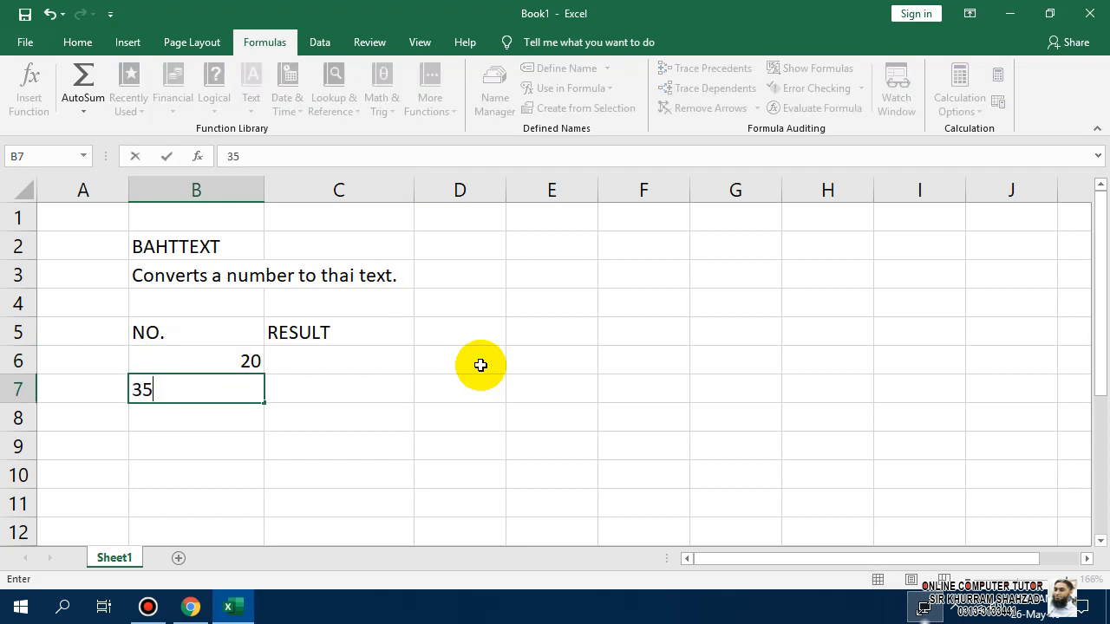
{"action": "key", "text": "Return"}
{"action": "type", "text": "400"}
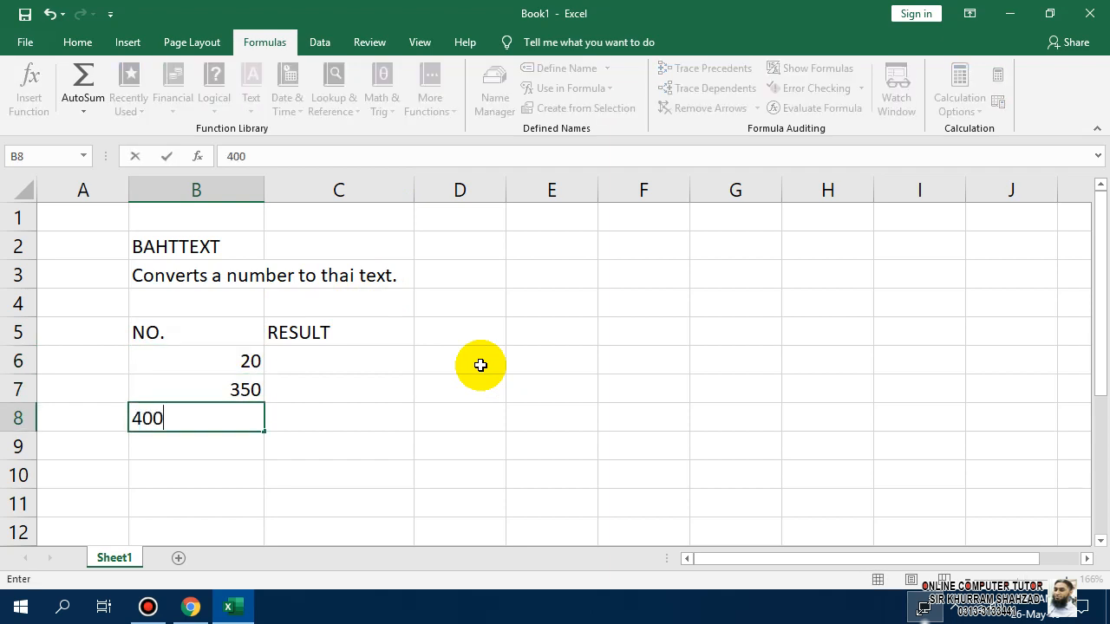
{"action": "key", "text": "Return"}
{"action": "type", "text": "800"}
{"action": "key", "text": "Return"}
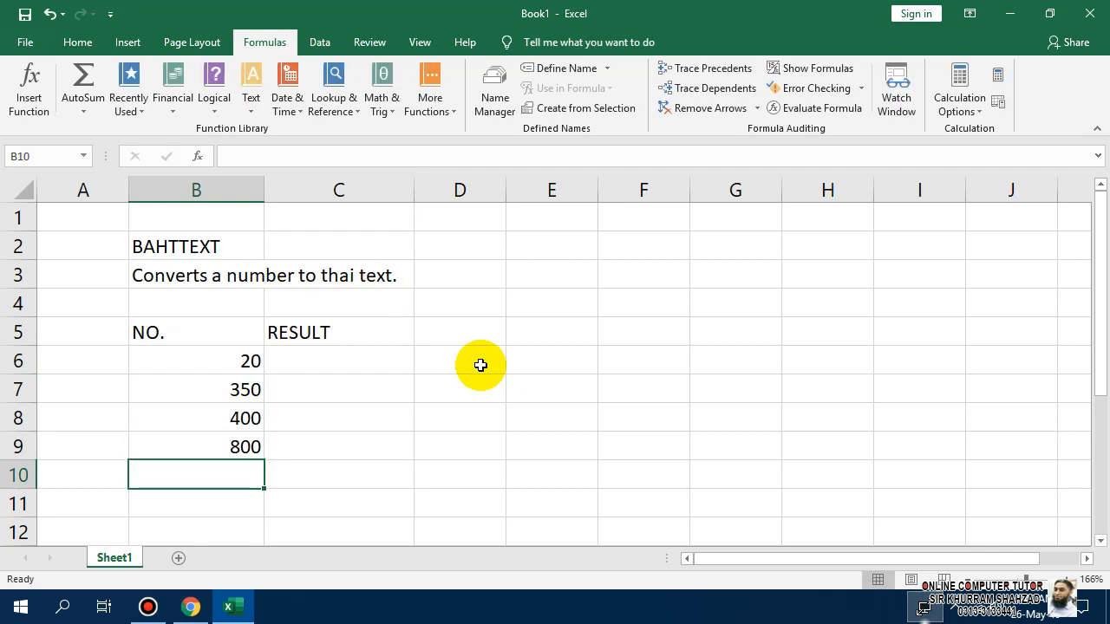
{"action": "type", "text": "600"}
{"action": "key", "text": "Return"}
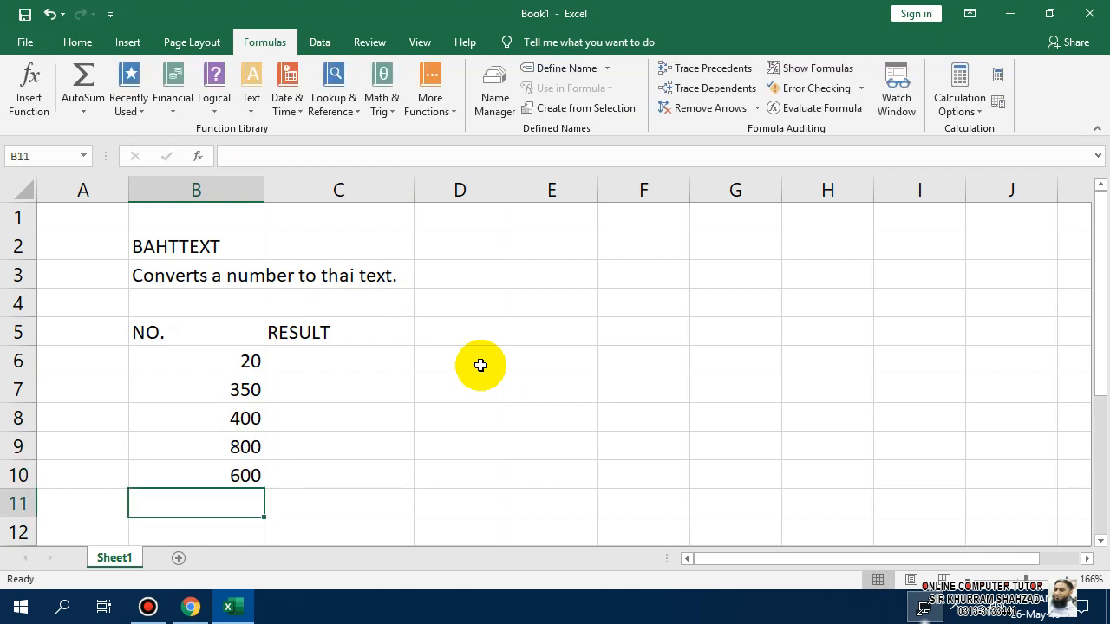
Select the NO. and RESULT headings in B5:C5.
{"action": "key", "text": "Up"}
{"action": "key", "text": "Up"}
{"action": "key", "text": "Up"}
{"action": "key", "text": "Up"}
{"action": "key", "text": "Up"}
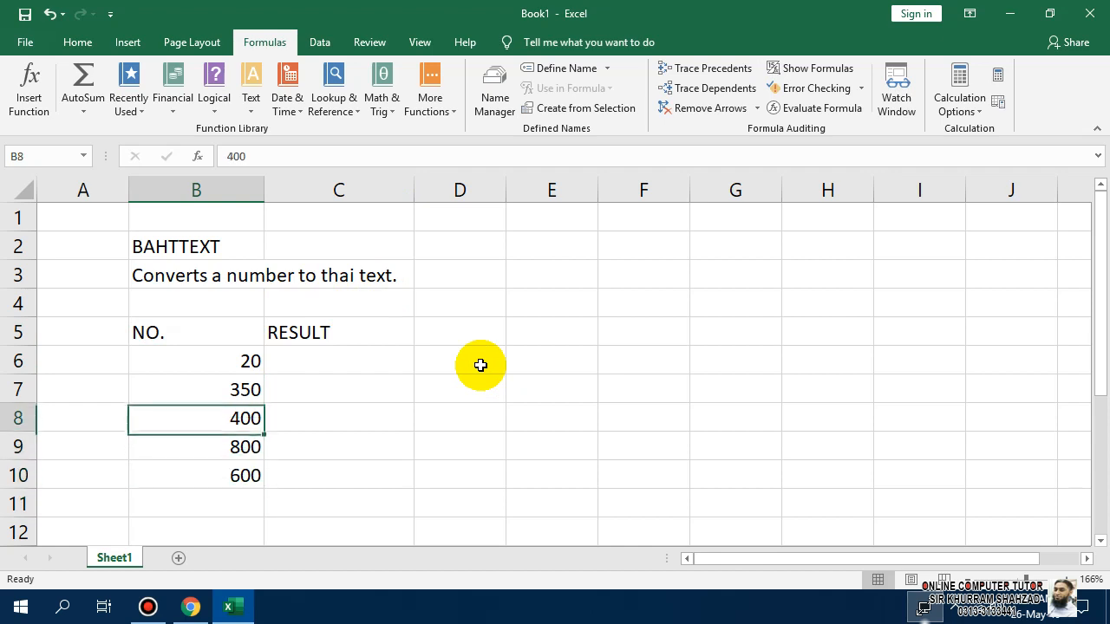
{"action": "key", "text": "Right"}
{"action": "key", "text": "Up"}
{"action": "key", "text": "shift+Left"}
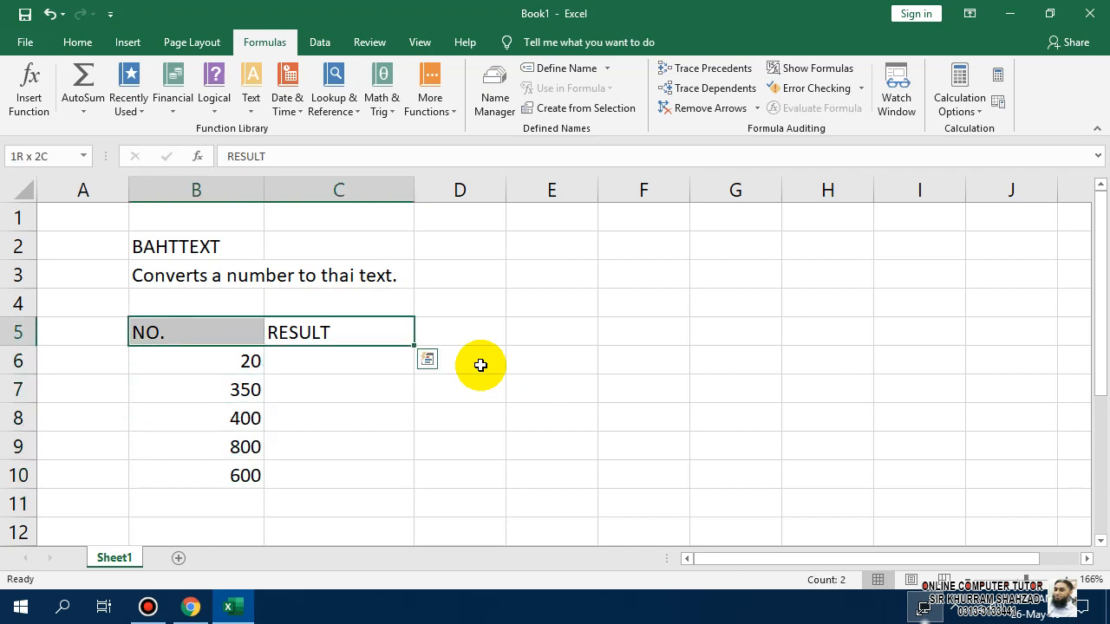
Center the B5:C10 table values and give every cell a border.
{"action": "key", "text": "shift+Down"}
{"action": "key", "text": "shift+Down"}
{"action": "key", "text": "shift+Down"}
{"action": "key", "text": "shift+Down"}
{"action": "key", "text": "shift+Down"}
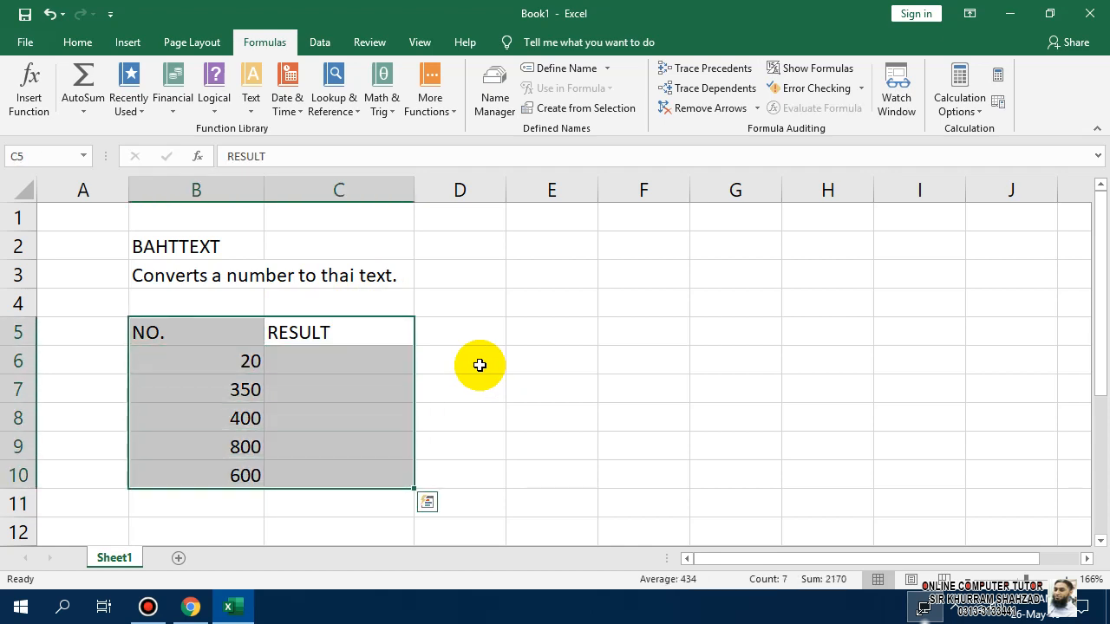
{"action": "left_click", "coordinate": [77, 42]}
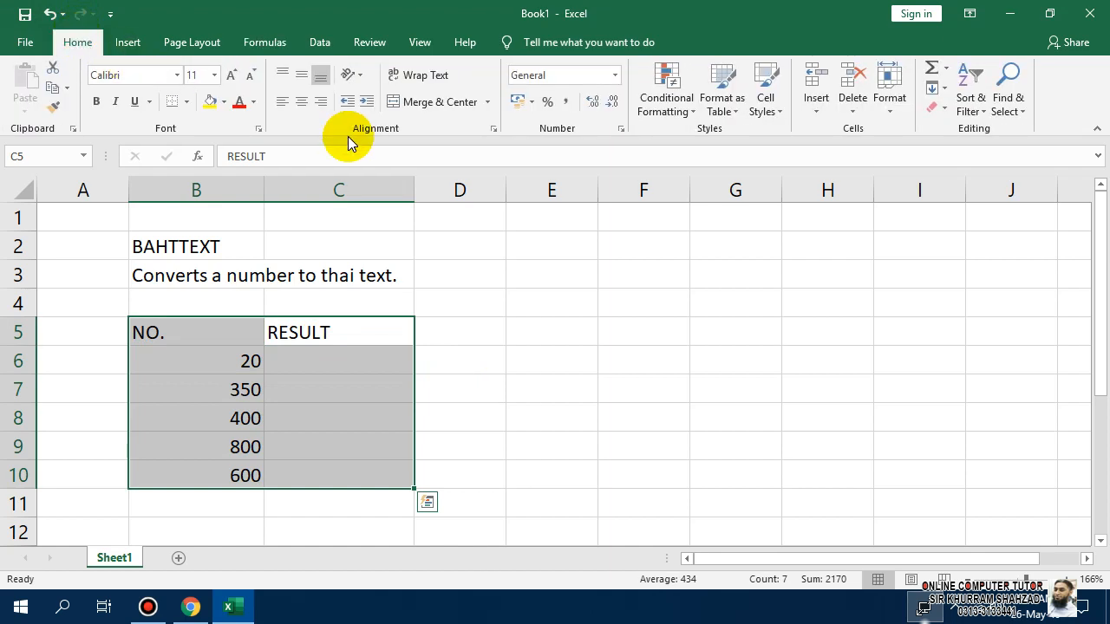
{"action": "left_click", "coordinate": [303, 102]}
{"action": "left_click", "coordinate": [301, 76]}
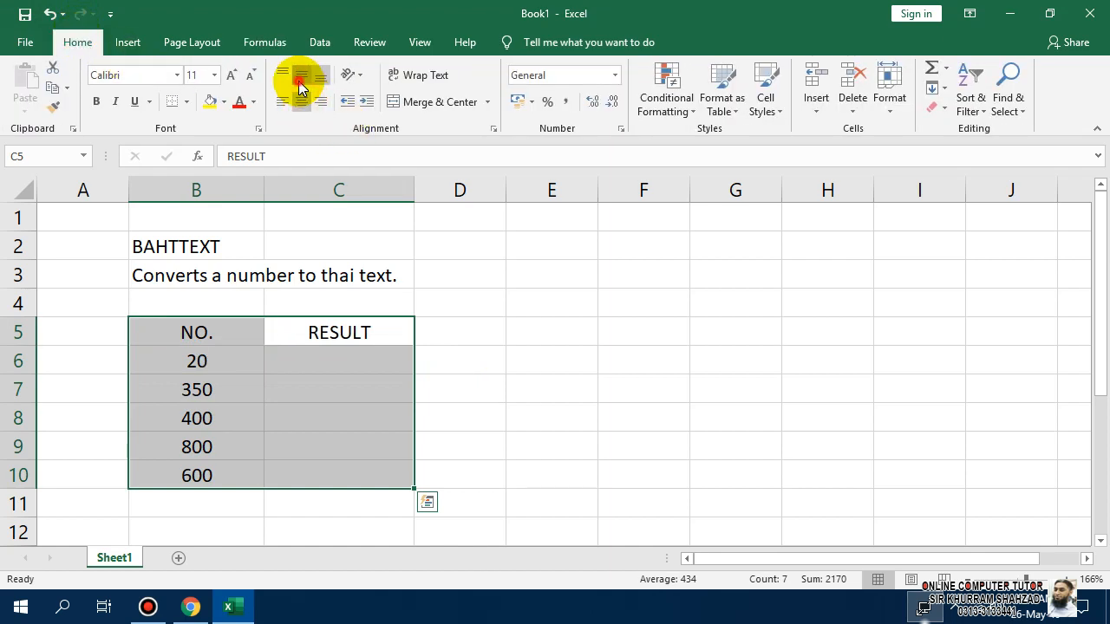
{"action": "left_click", "coordinate": [329, 334]}
{"action": "left_click_drag", "start_coordinate": [178, 340], "coordinate": [317, 471]}
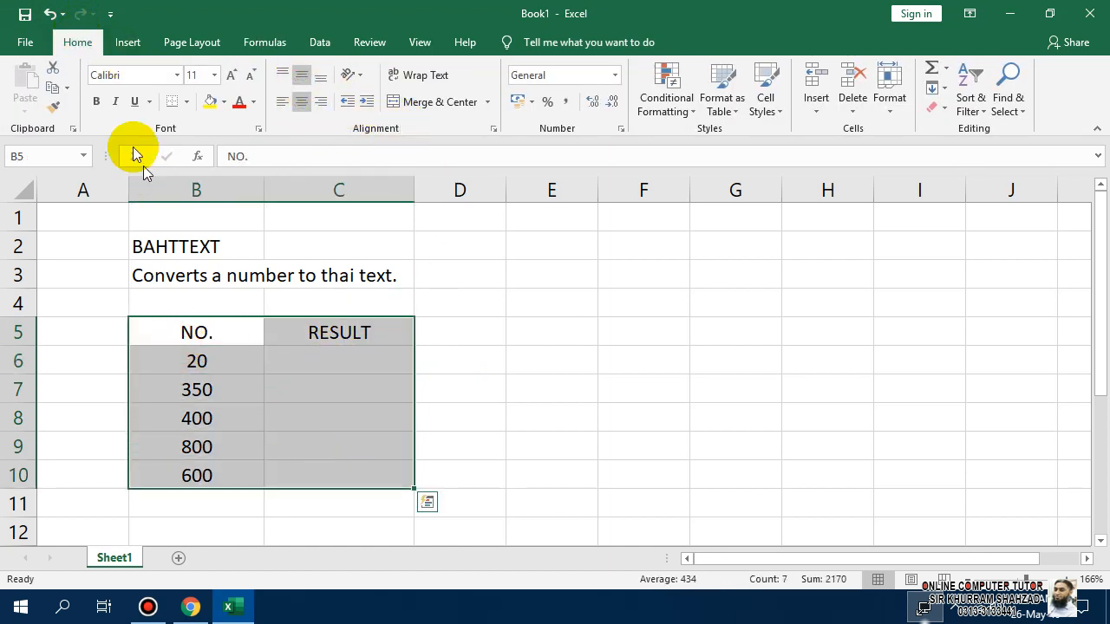
{"action": "left_click", "coordinate": [189, 105]}
{"action": "left_click", "coordinate": [211, 246]}
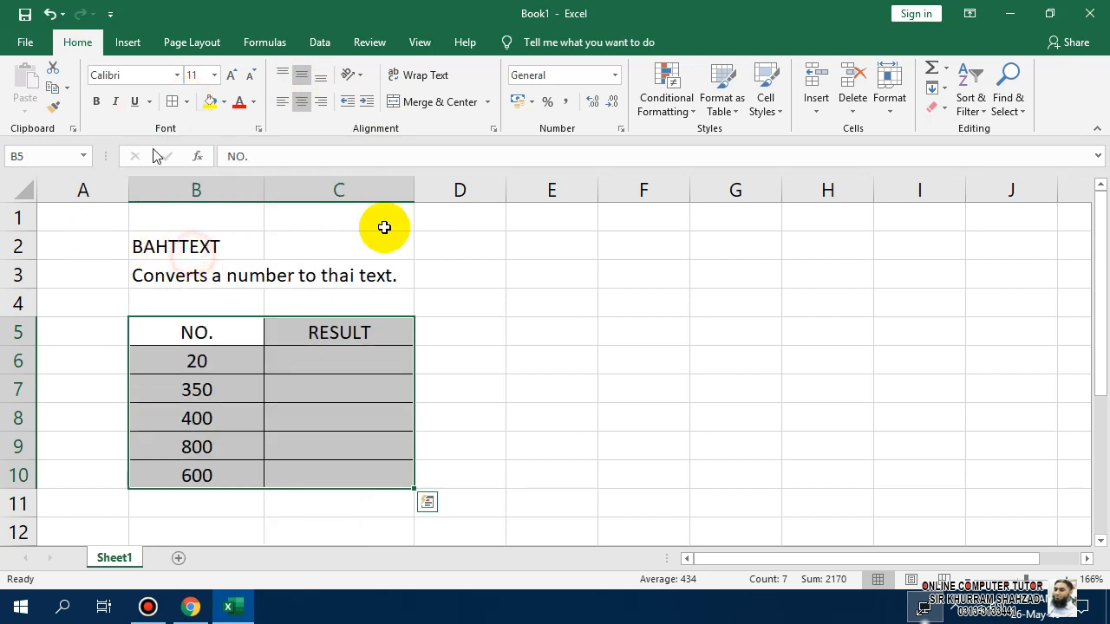
Make the NO. and RESULT headings bold with a grey fill.
{"action": "left_click_drag", "start_coordinate": [306, 335], "coordinate": [228, 330]}
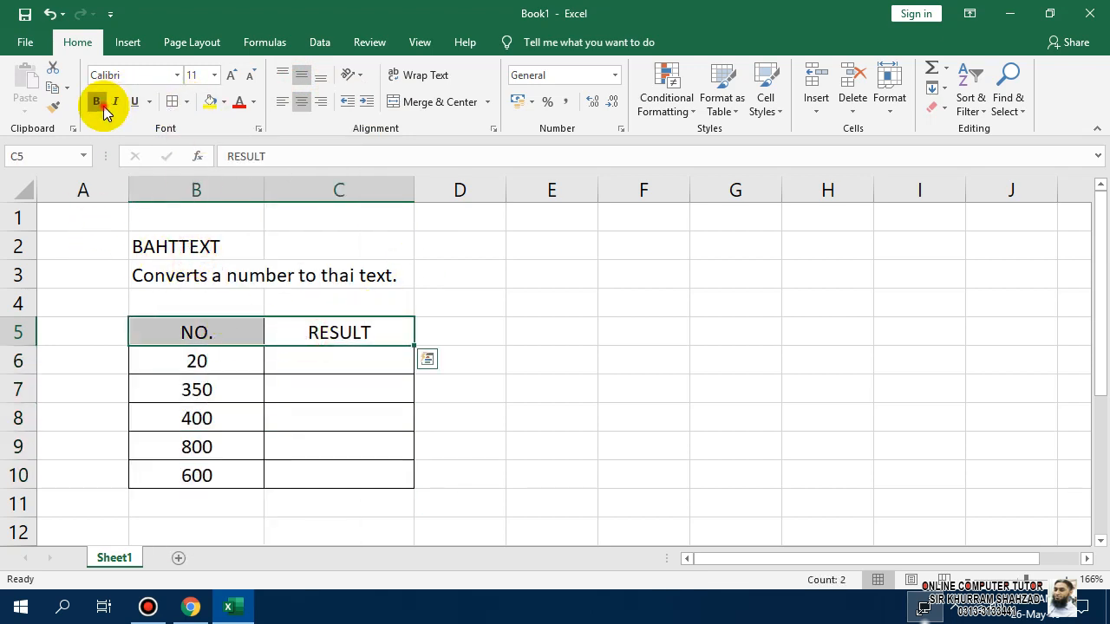
{"action": "key", "text": "ctrl+b"}
{"action": "left_click", "coordinate": [223, 102]}
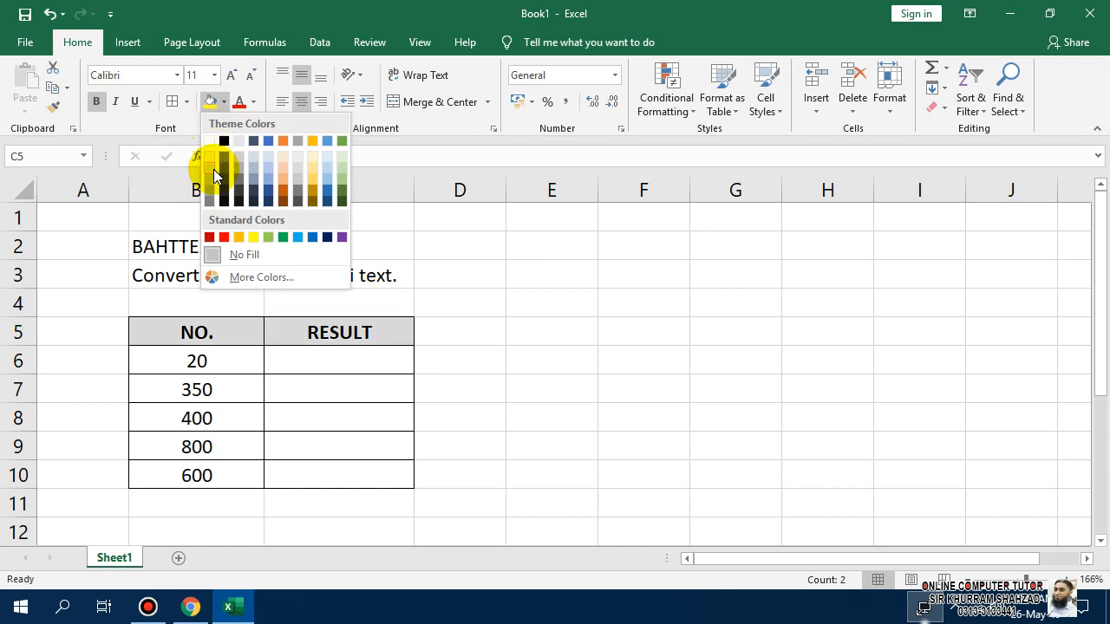
{"action": "left_click", "coordinate": [214, 173]}
Merge the description across B3:C4, center it and make it bold.
{"action": "left_click_drag", "start_coordinate": [142, 274], "coordinate": [378, 297]}
{"action": "left_click", "coordinate": [424, 101]}
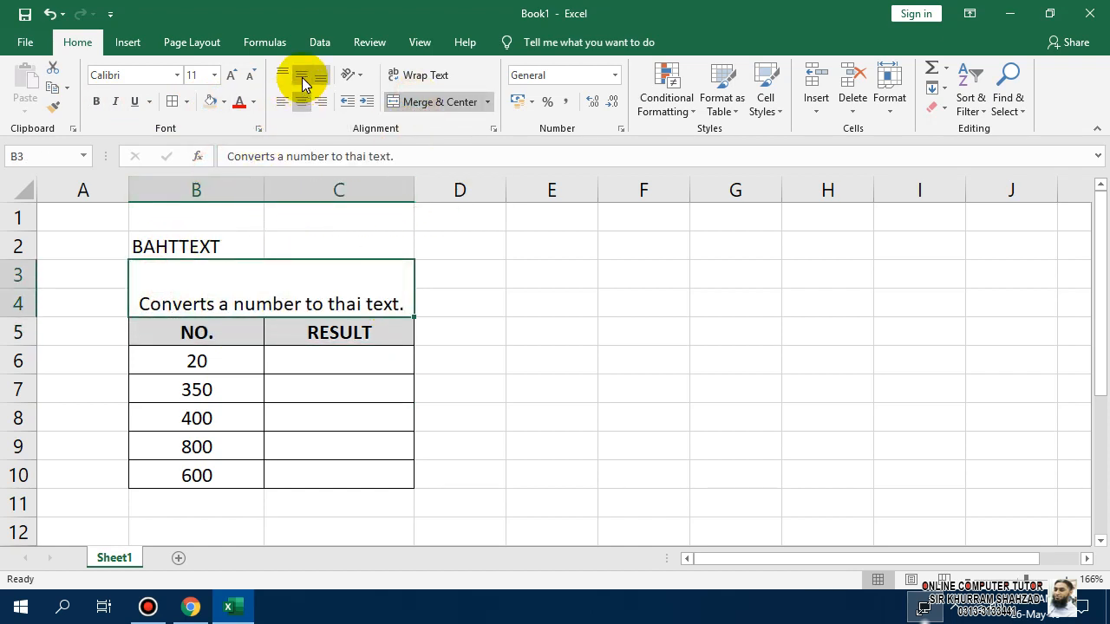
{"action": "left_click", "coordinate": [301, 75]}
{"action": "left_click", "coordinate": [97, 102]}
Wrap the description text and set its font size to 12.
{"action": "left_click", "coordinate": [231, 75]}
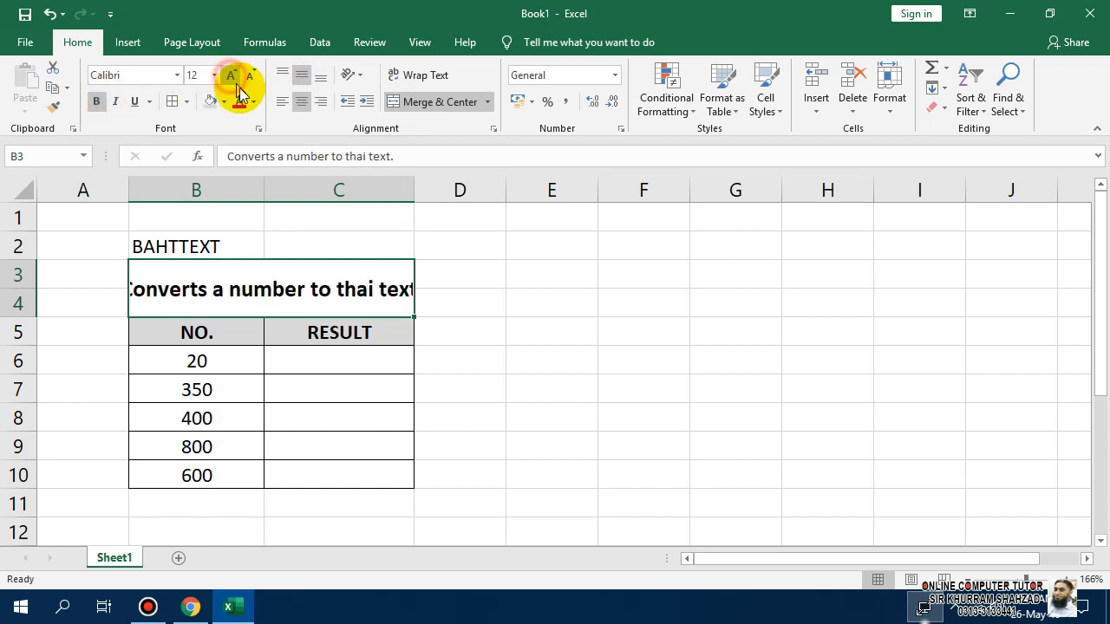
{"action": "left_click", "coordinate": [250, 78]}
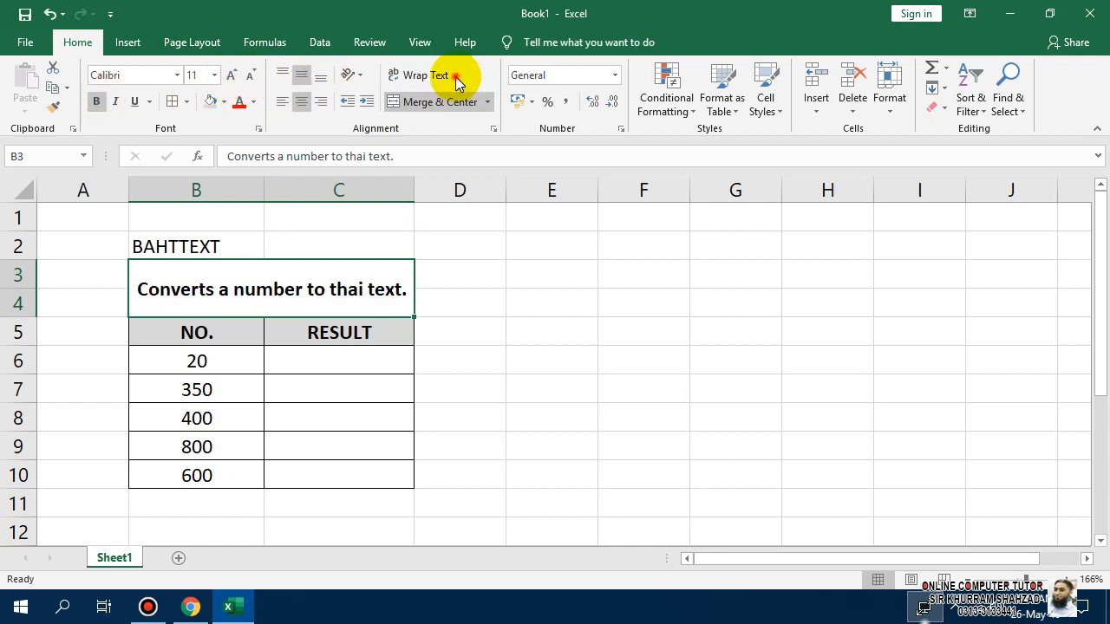
{"action": "left_click", "coordinate": [246, 80]}
{"action": "left_click", "coordinate": [250, 76]}
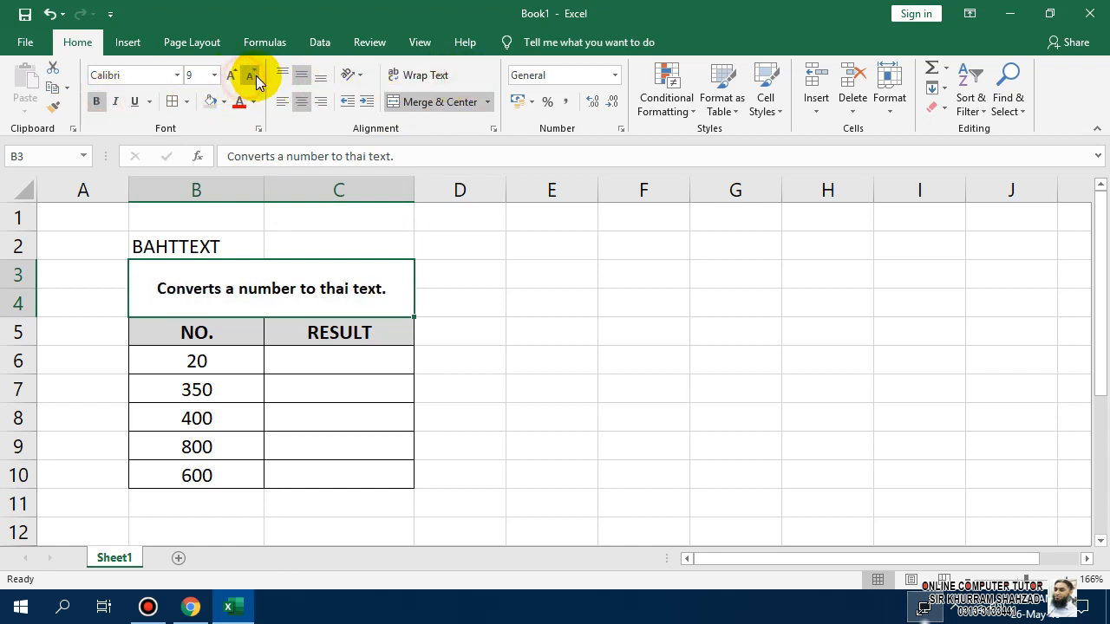
{"action": "left_click", "coordinate": [232, 77]}
{"action": "left_click", "coordinate": [237, 78]}
{"action": "left_click", "coordinate": [239, 79]}
{"action": "left_click", "coordinate": [234, 78]}
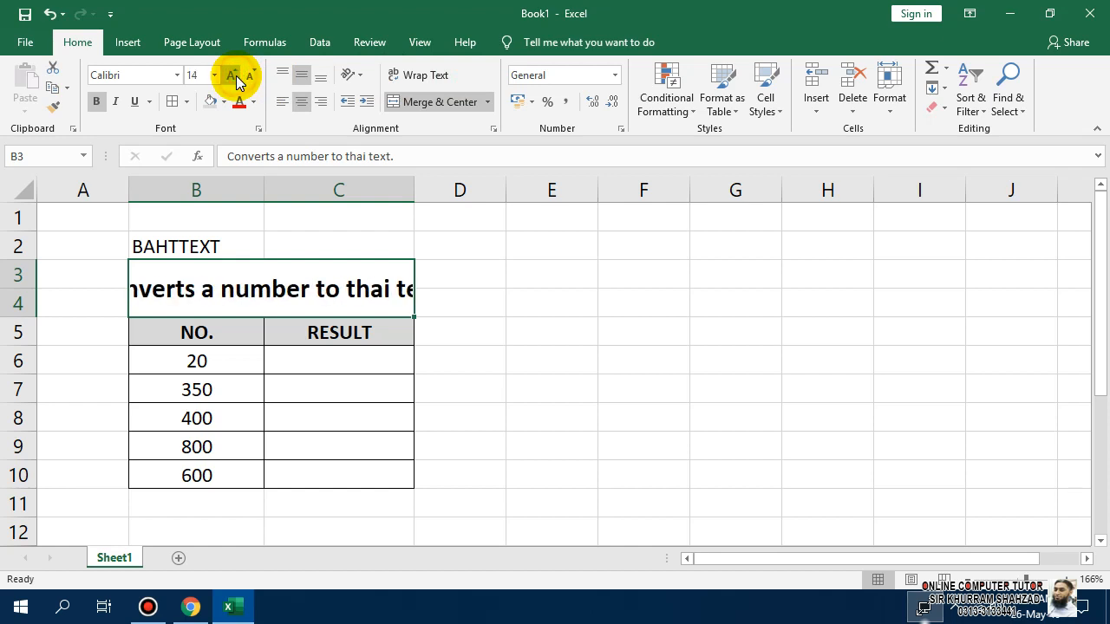
{"action": "left_click", "coordinate": [408, 76]}
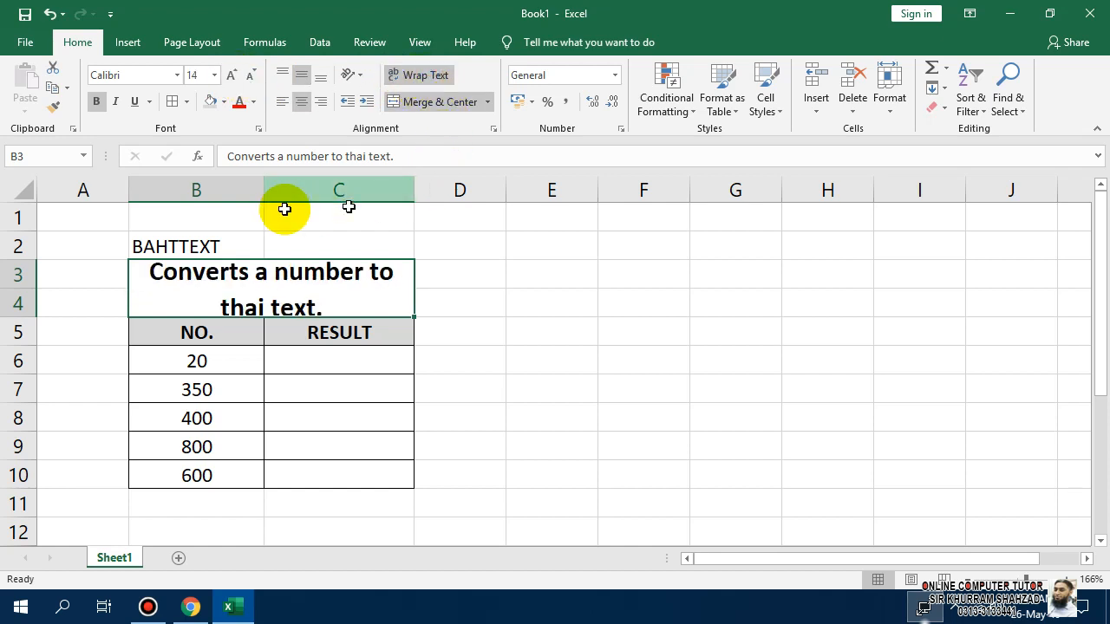
{"action": "left_click", "coordinate": [251, 78]}
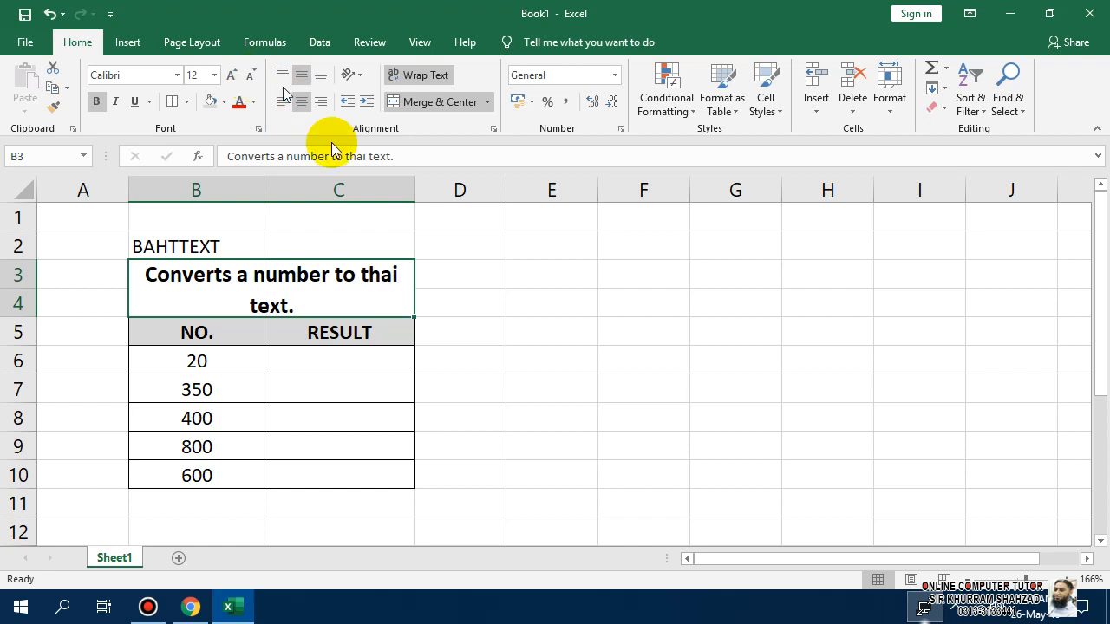
Merge BAHTTEXT across B2:C2 with a green fill and 16-point white text.
{"action": "left_click", "coordinate": [173, 243]}
{"action": "left_click_drag", "start_coordinate": [315, 243], "coordinate": [337, 237]}
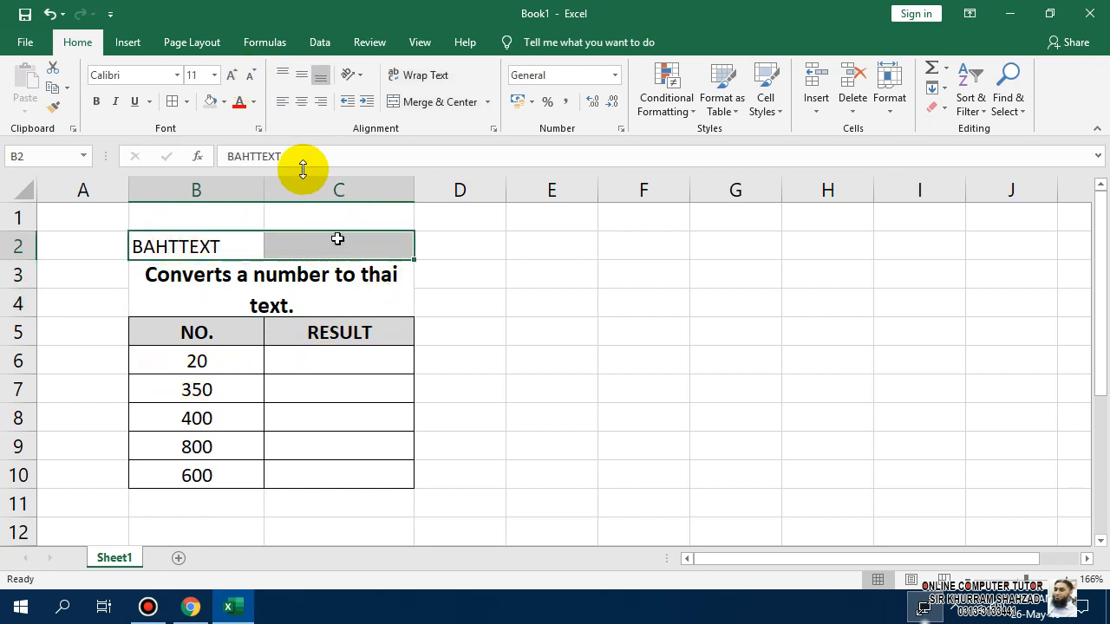
{"action": "left_click", "coordinate": [431, 101]}
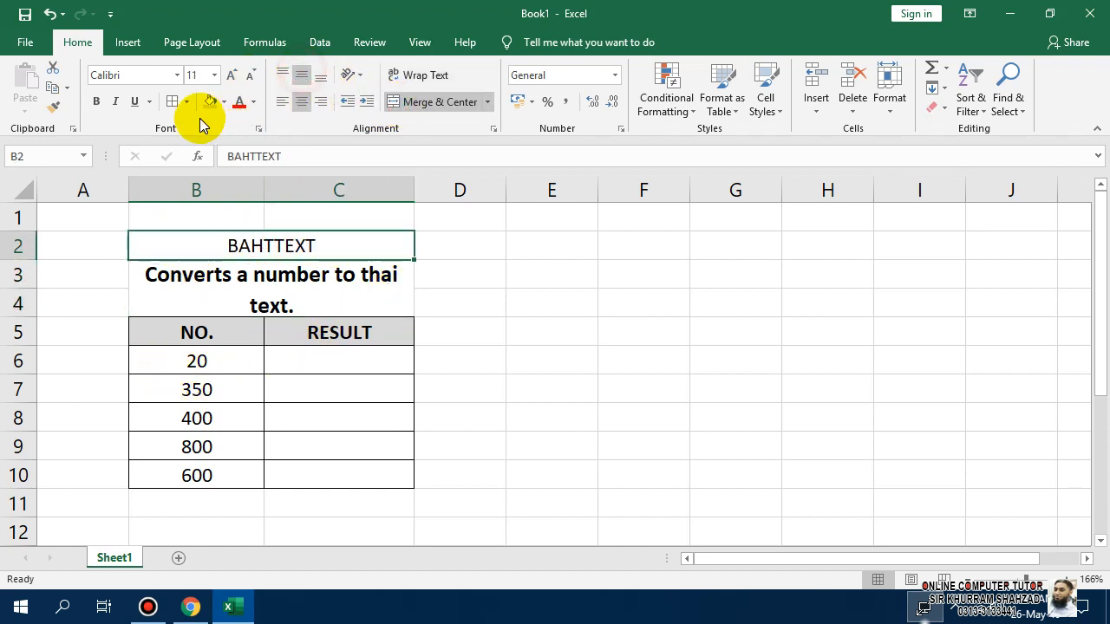
{"action": "left_click", "coordinate": [223, 102]}
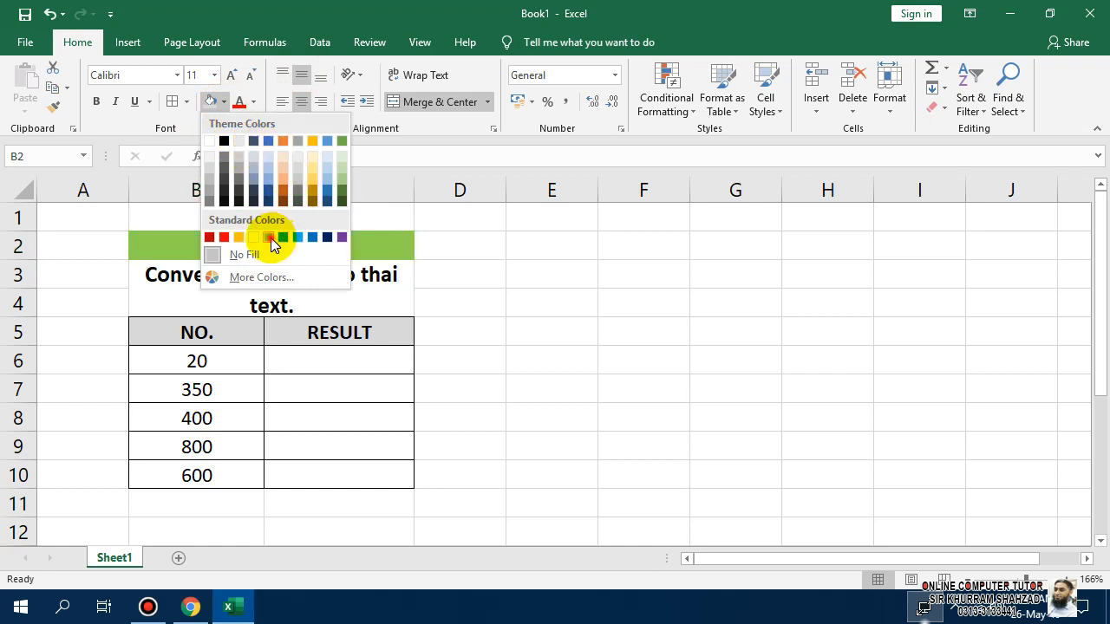
{"action": "left_click", "coordinate": [269, 238]}
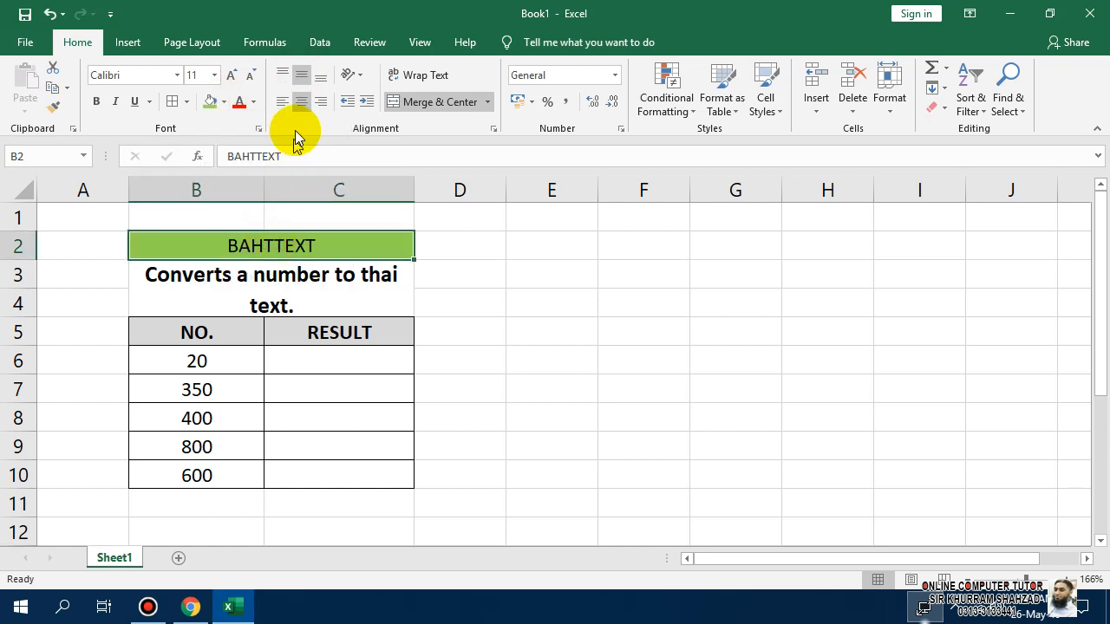
{"action": "left_click", "coordinate": [238, 102]}
{"action": "left_click", "coordinate": [253, 103]}
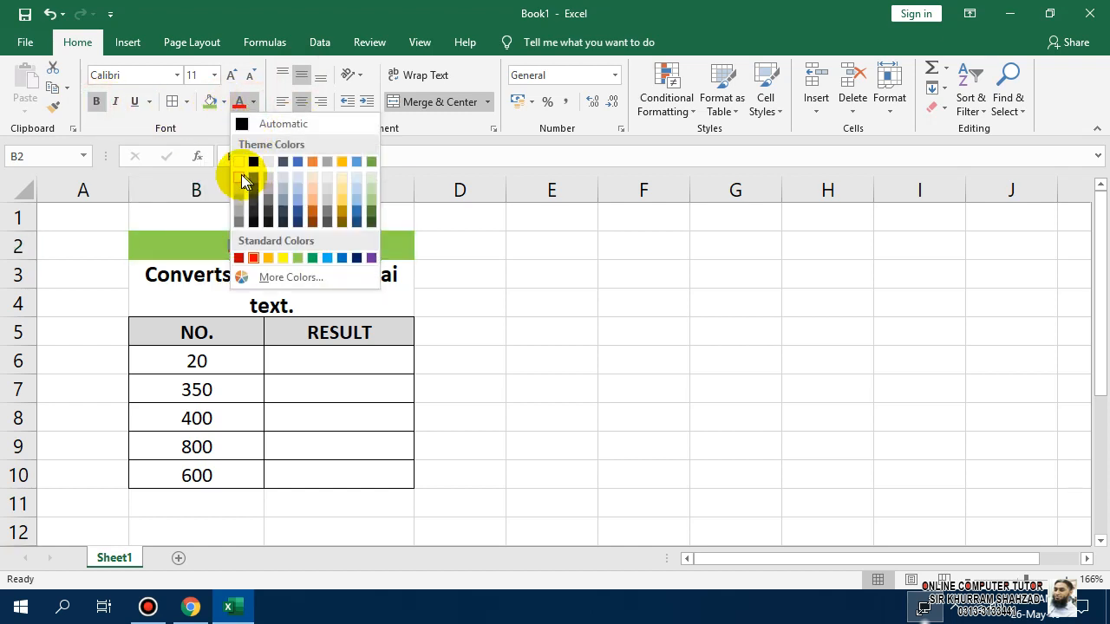
{"action": "left_click", "coordinate": [241, 177]}
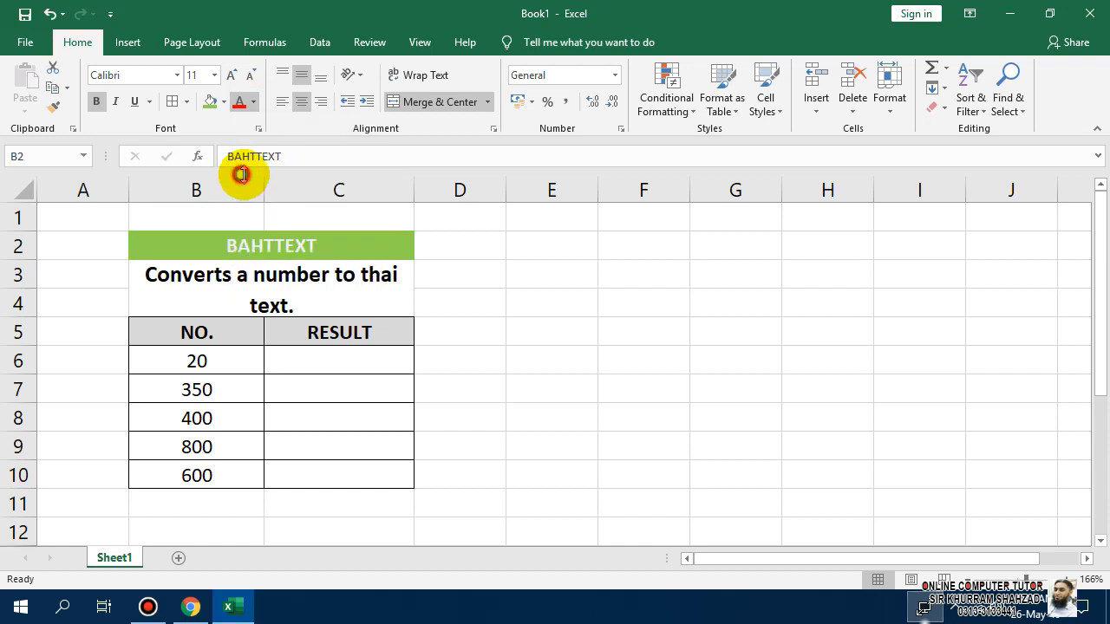
{"action": "left_click", "coordinate": [231, 77]}
{"action": "left_click", "coordinate": [231, 76]}
{"action": "left_click", "coordinate": [231, 76]}
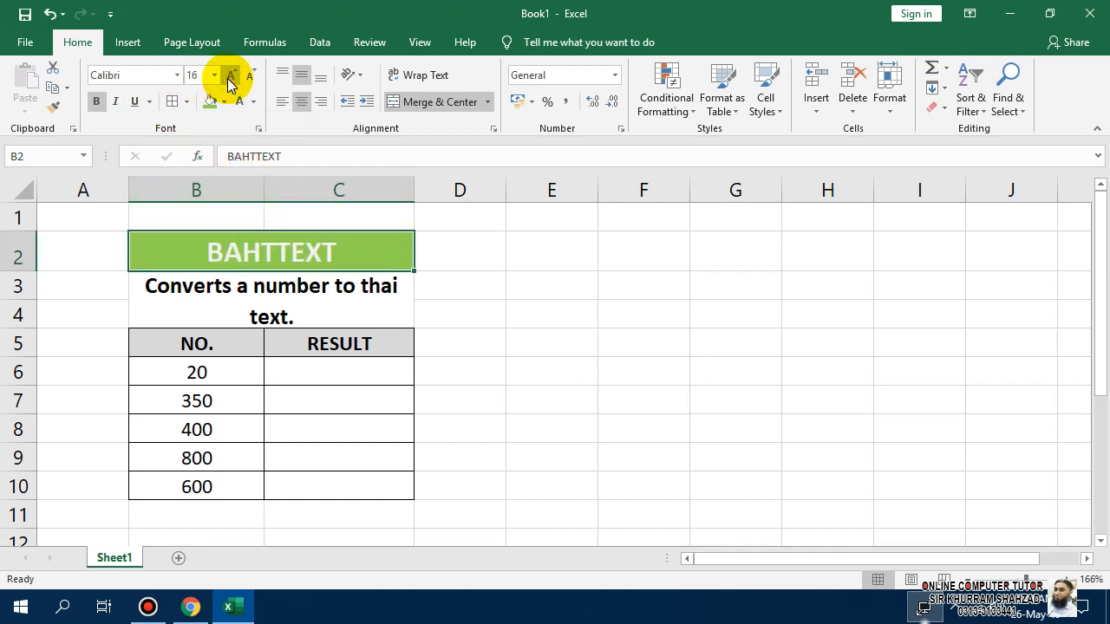
Apply all borders to every cell of B2:C10.
{"action": "left_click", "coordinate": [549, 372]}
{"action": "left_click_drag", "start_coordinate": [373, 251], "coordinate": [350, 487]}
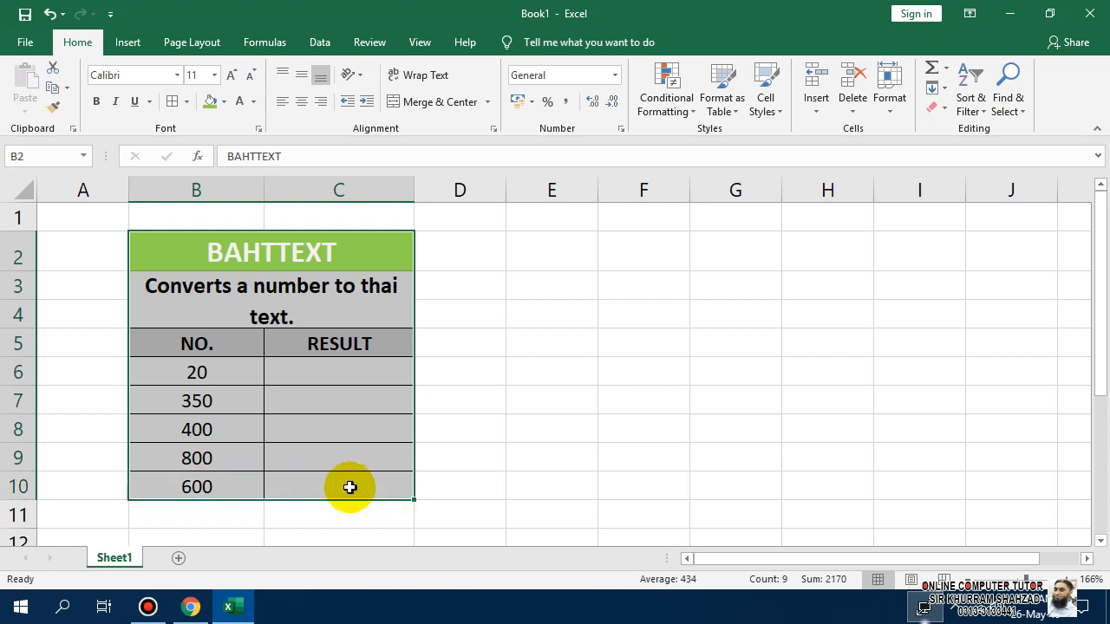
{"action": "left_click", "coordinate": [185, 102]}
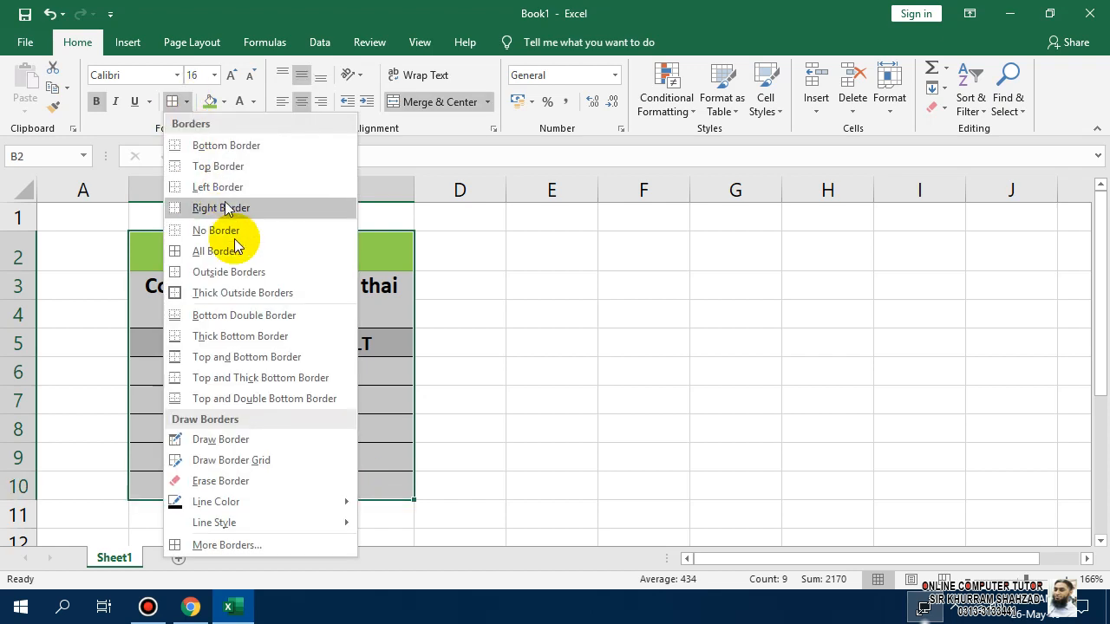
{"action": "left_click", "coordinate": [235, 250]}
{"action": "left_click", "coordinate": [521, 363]}
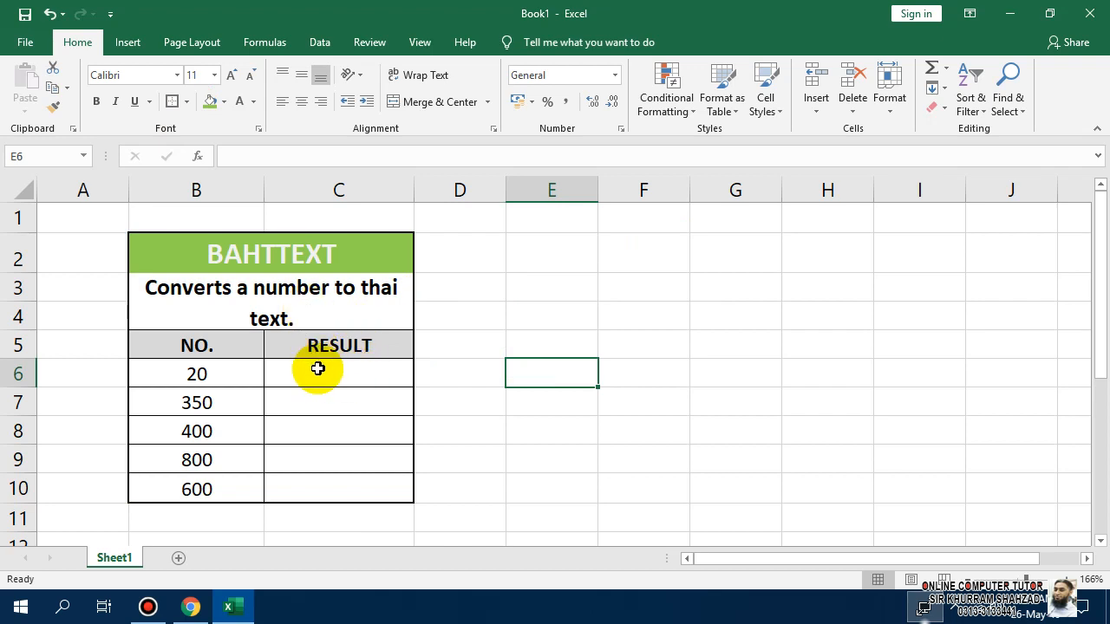
{"action": "left_click", "coordinate": [317, 369]}
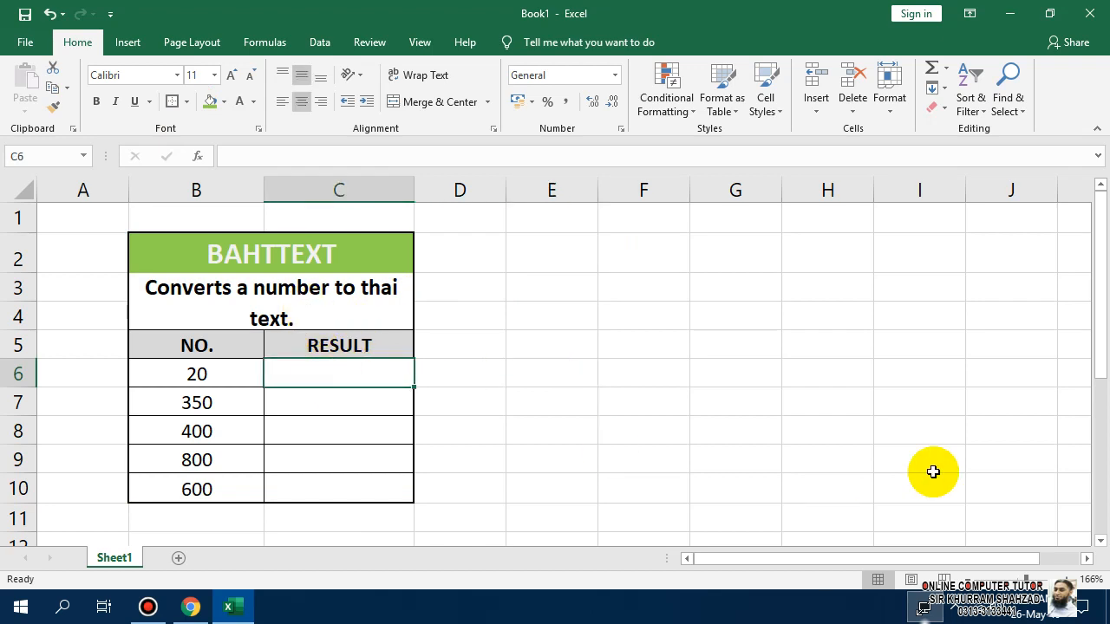
Enter =BAHTTEXT(B6) in C6 to convert 20 into Thai text.
{"action": "key", "text": "Left"}
{"action": "key", "text": "Right"}
{"action": "type", "text": "="}
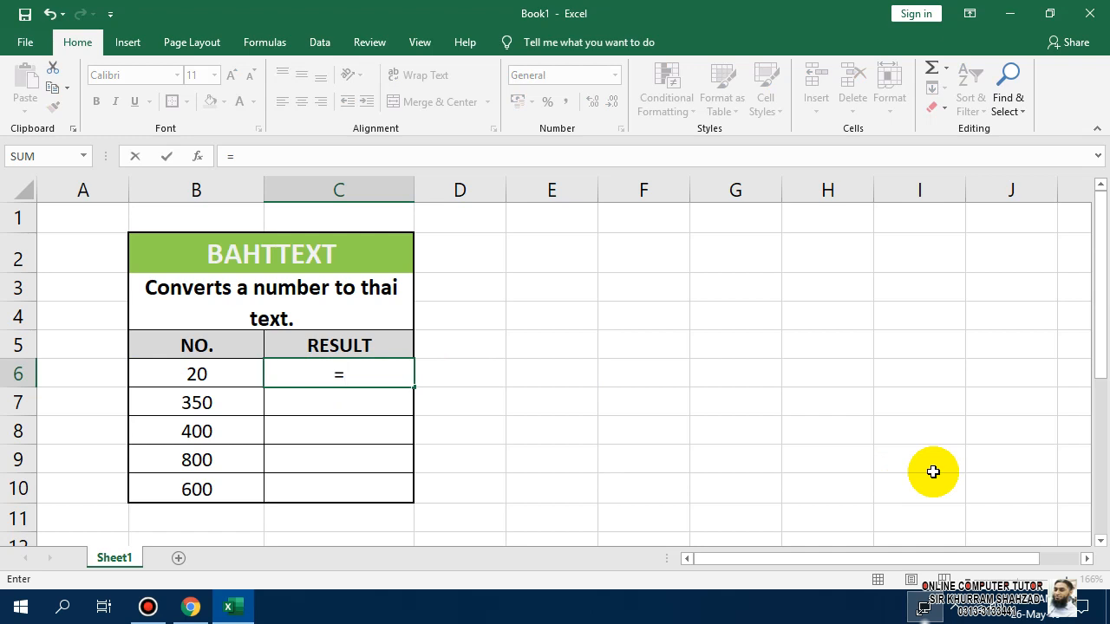
{"action": "type", "text": "BAHT"}
{"action": "key", "text": "Tab"}
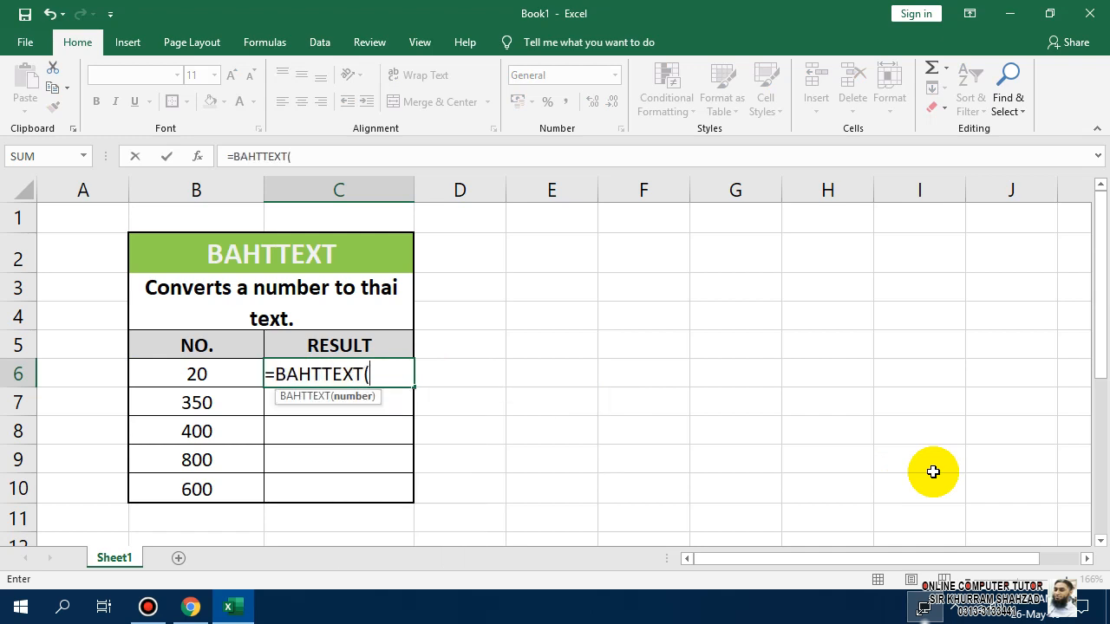
{"action": "key", "text": "Left"}
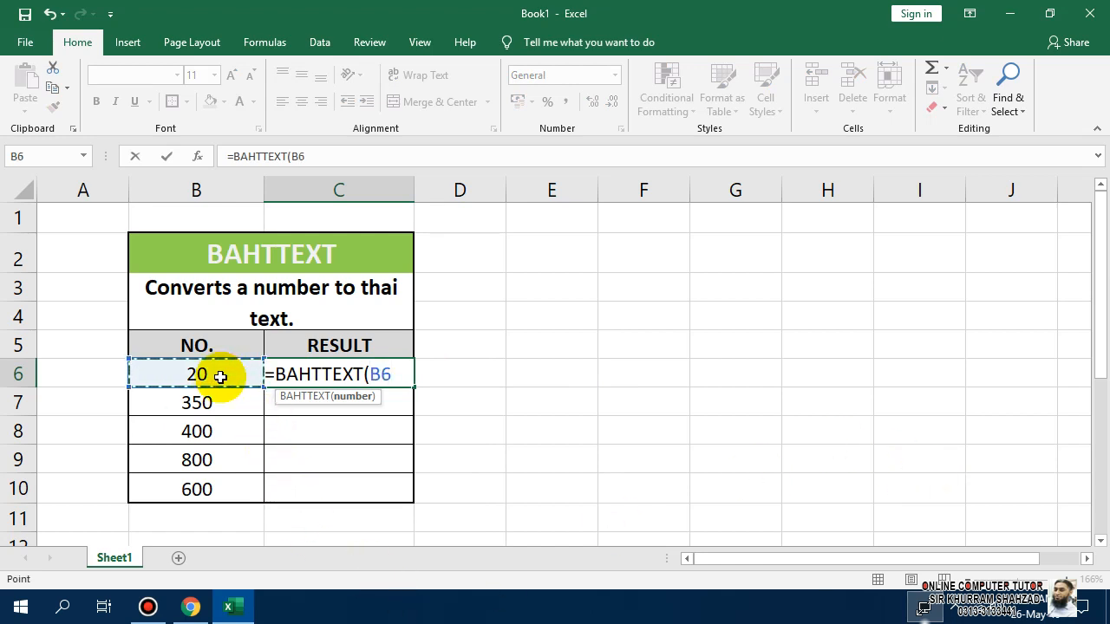
{"action": "type", "text": ")"}
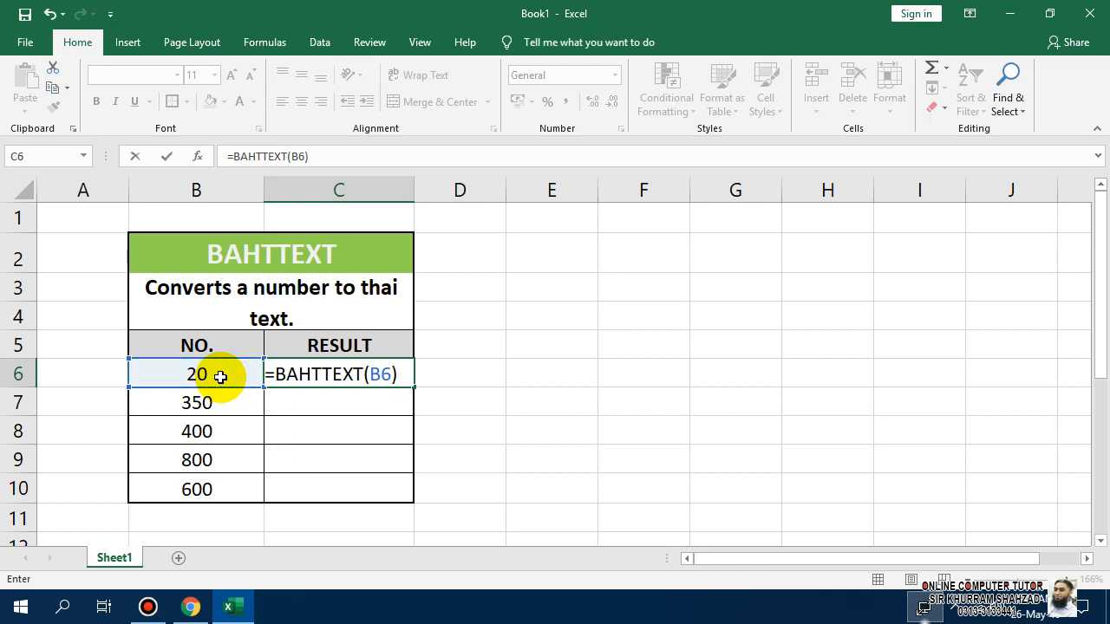
{"action": "key", "text": "Return"}
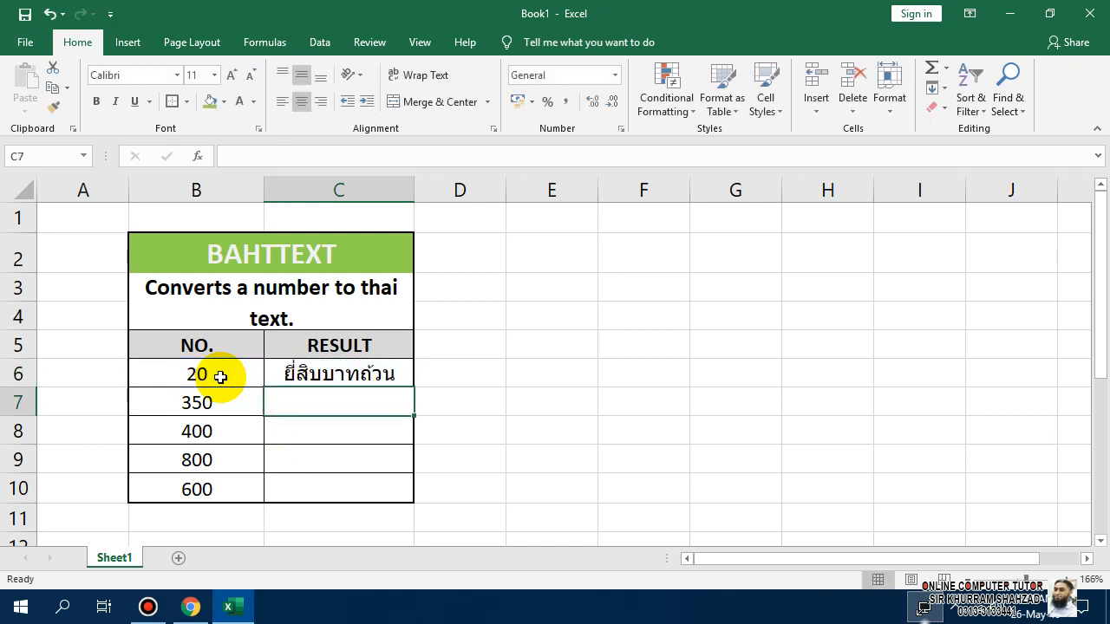
Fill C6's BAHTTEXT formula down to C10 and AutoFit column C.
{"action": "left_click", "coordinate": [312, 375]}
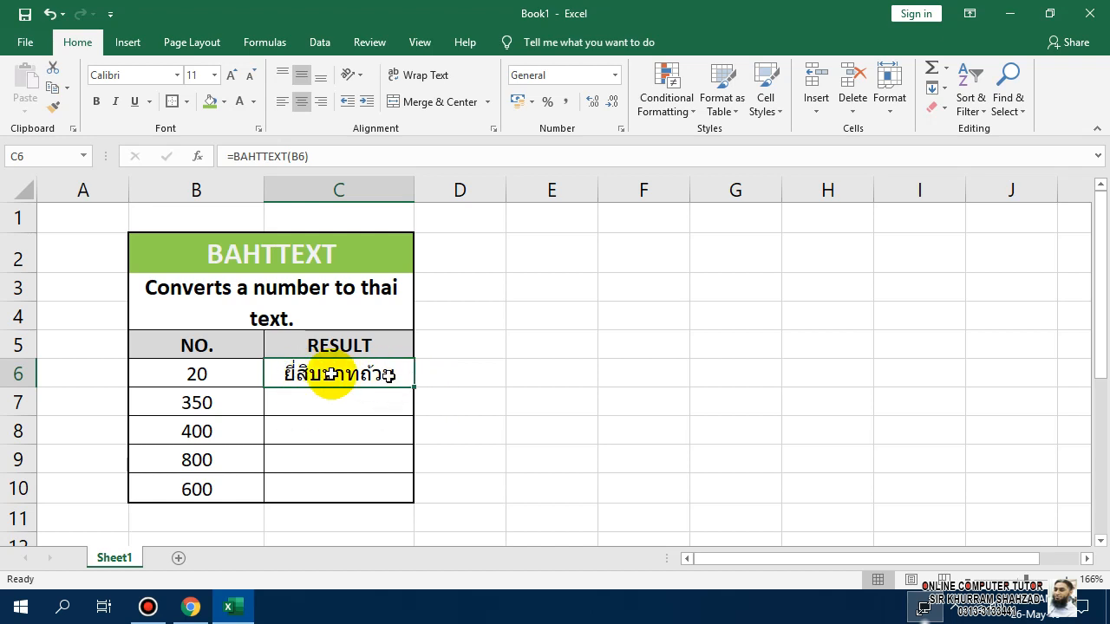
{"action": "left_click_drag", "start_coordinate": [414, 386], "coordinate": [413, 503]}
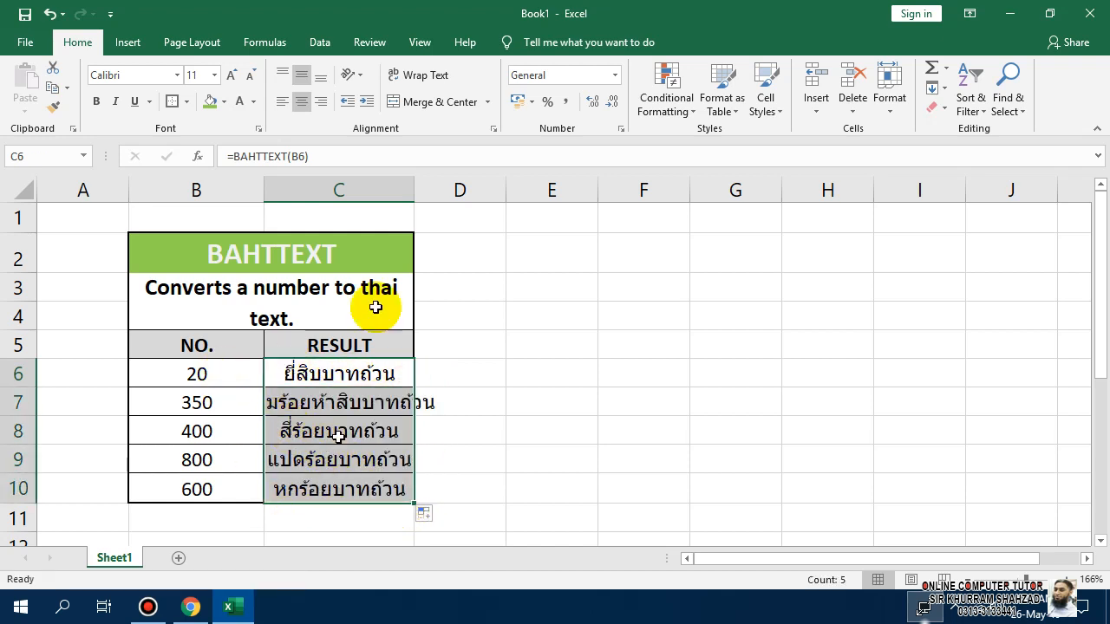
{"action": "double_click", "coordinate": [414, 197]}
Review the copied BAHTTEXT formulas in C6 through C10.
{"action": "left_click", "coordinate": [356, 461]}
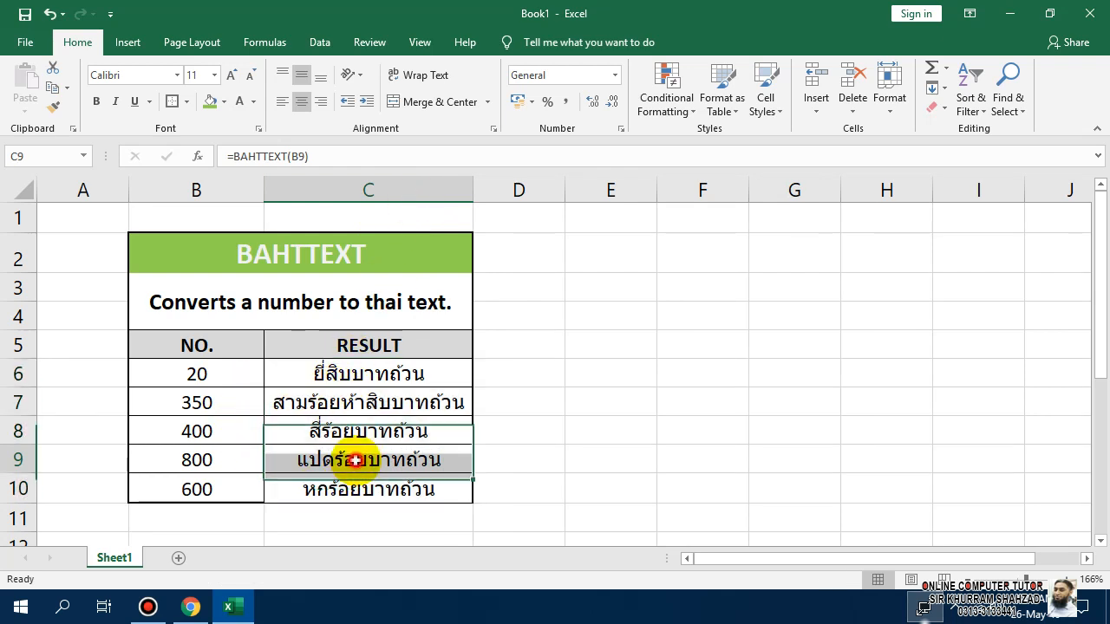
{"action": "left_click", "coordinate": [367, 374]}
{"action": "left_click", "coordinate": [372, 407]}
{"action": "left_click", "coordinate": [367, 435]}
{"action": "left_click", "coordinate": [366, 466]}
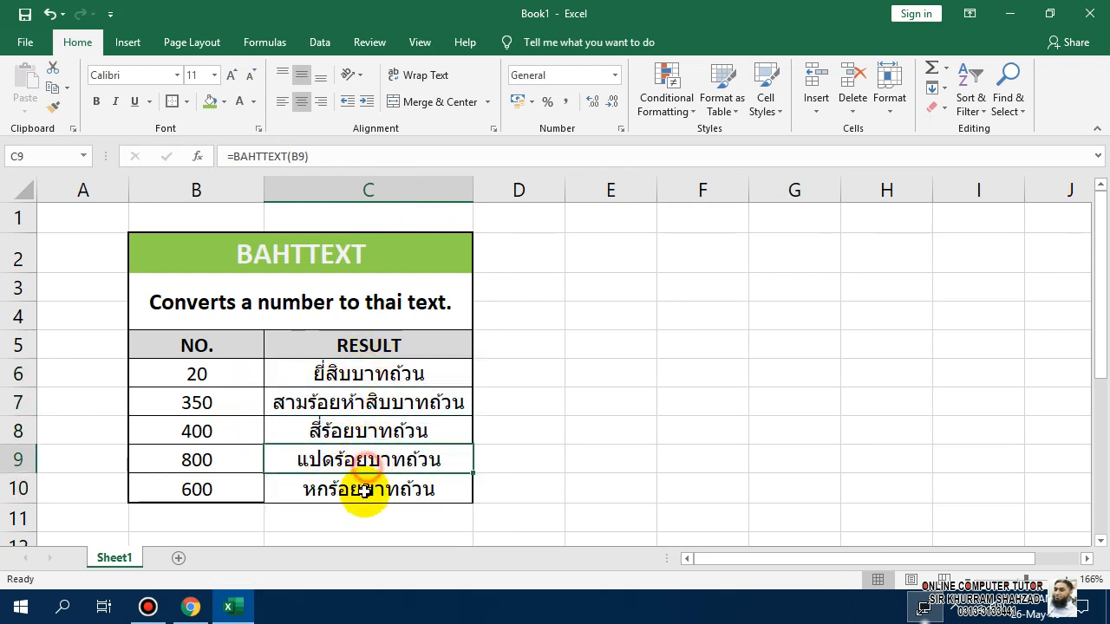
{"action": "left_click", "coordinate": [364, 490]}
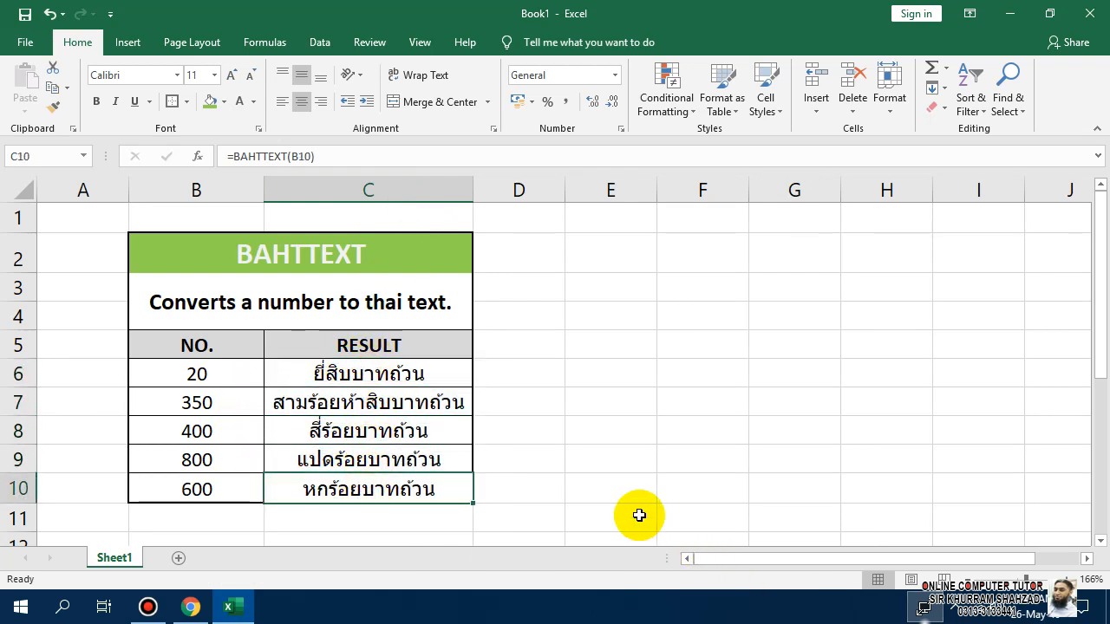
{"action": "left_click", "coordinate": [404, 374]}
{"action": "left_click", "coordinate": [411, 401]}
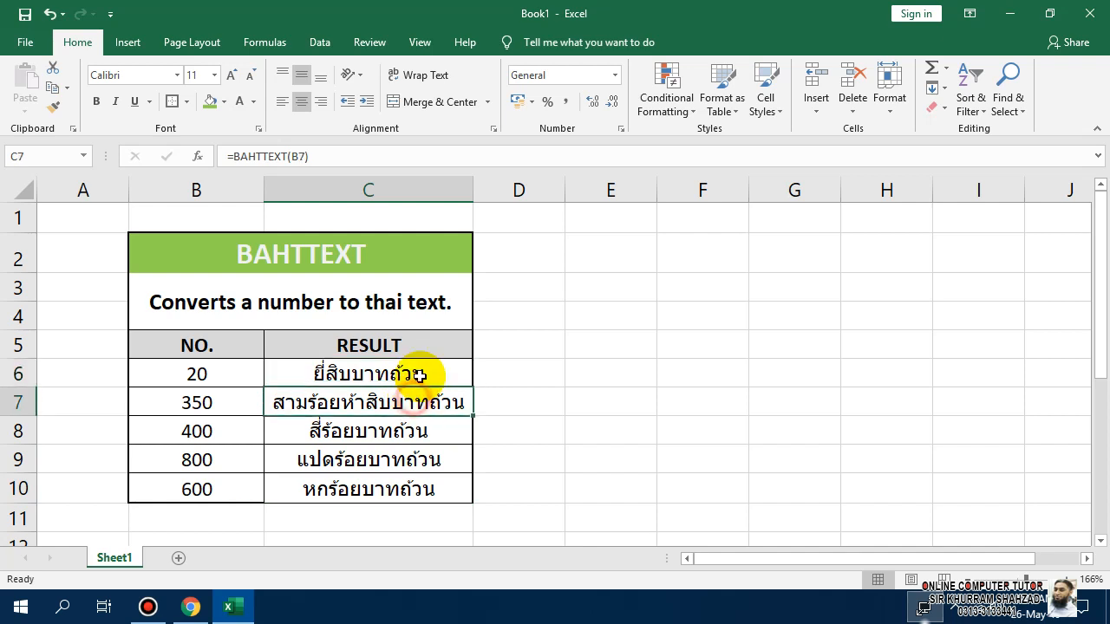
{"action": "left_click", "coordinate": [421, 378]}
{"action": "left_click", "coordinate": [443, 408]}
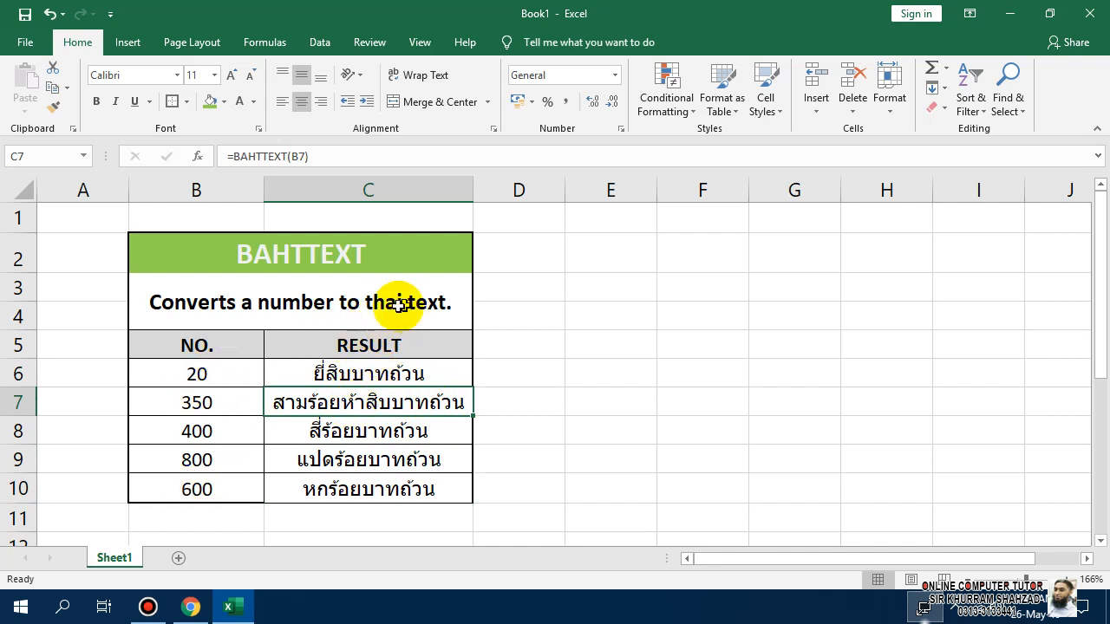
{"action": "left_click", "coordinate": [409, 483]}
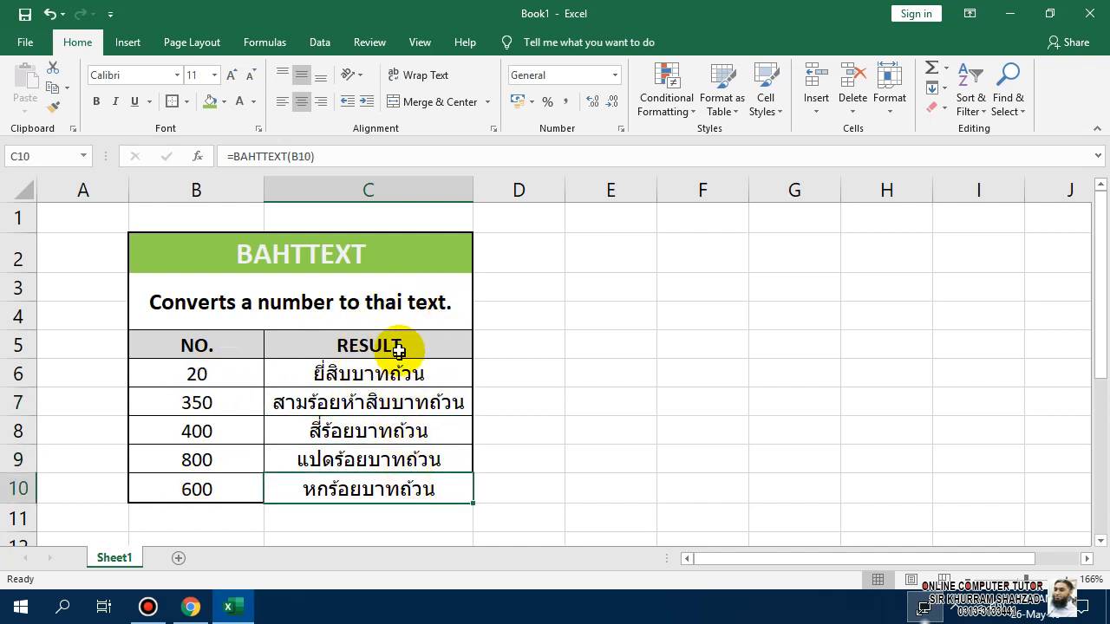
{"action": "left_click", "coordinate": [416, 376]}
{"action": "left_click", "coordinate": [415, 401]}
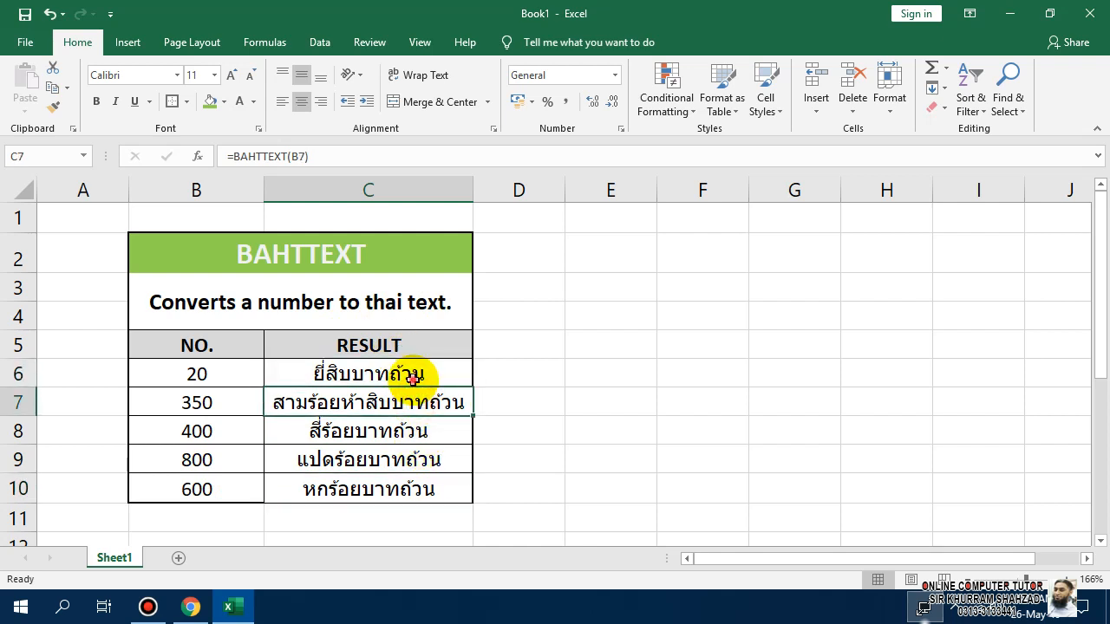
{"action": "left_click", "coordinate": [438, 431]}
{"action": "left_click", "coordinate": [424, 459]}
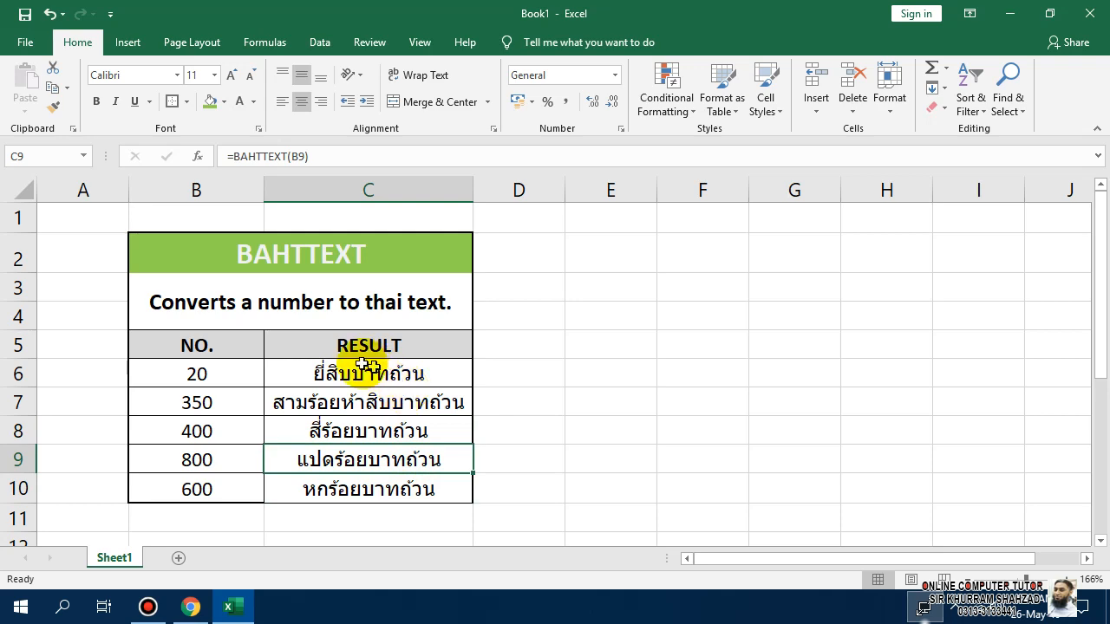
Search Google for 'google translator' in a new Chrome tab.
{"action": "left_click", "coordinate": [191, 606]}
{"action": "left_click", "coordinate": [230, 15]}
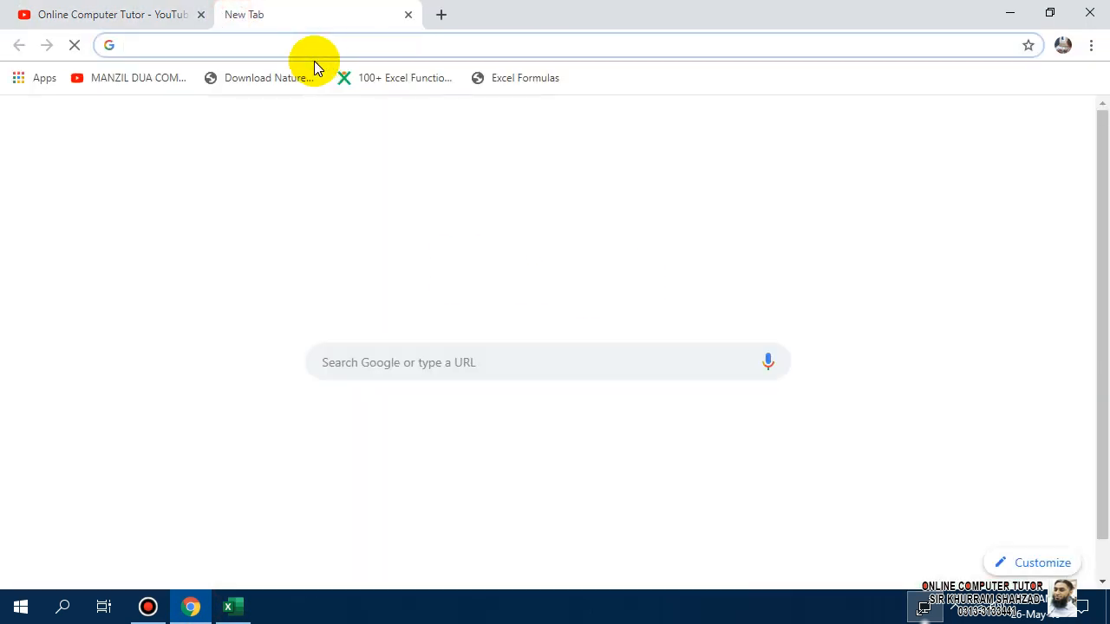
{"action": "type", "text": "GGO"}
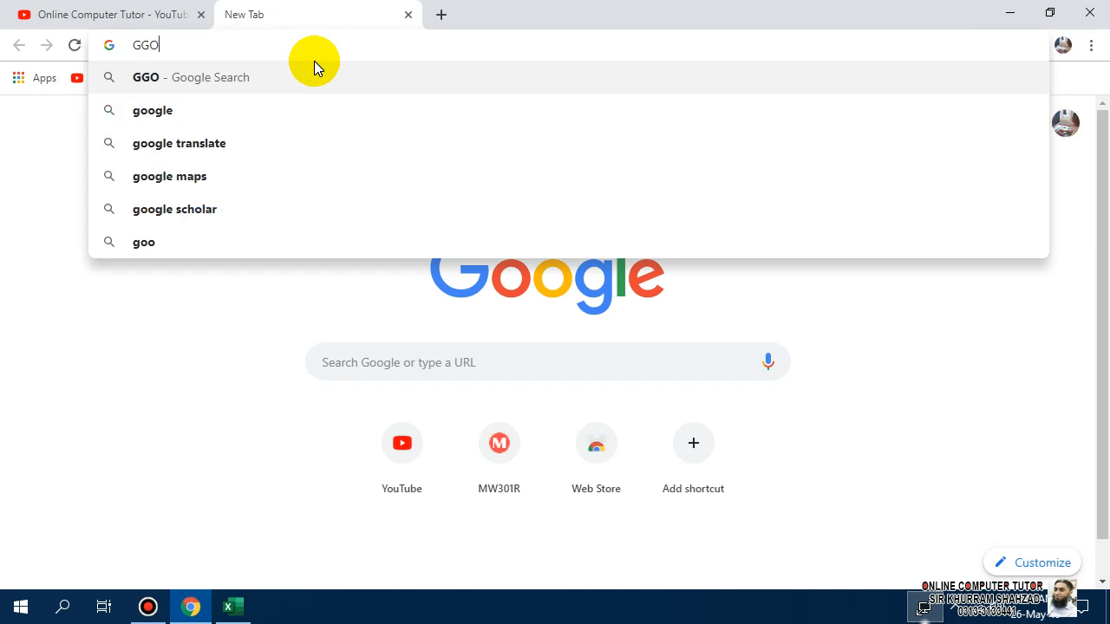
{"action": "key", "text": "BackSpace"}
{"action": "key", "text": "BackSpace"}
{"action": "type", "text": "OOGLE"}
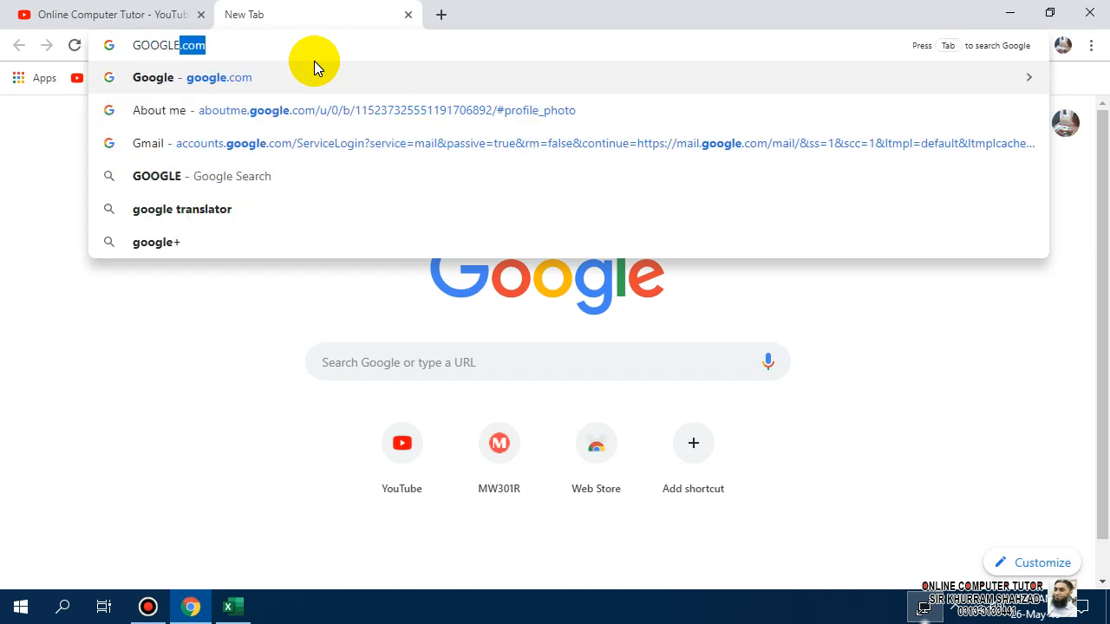
{"action": "type", "text": " TRANSLATO"}
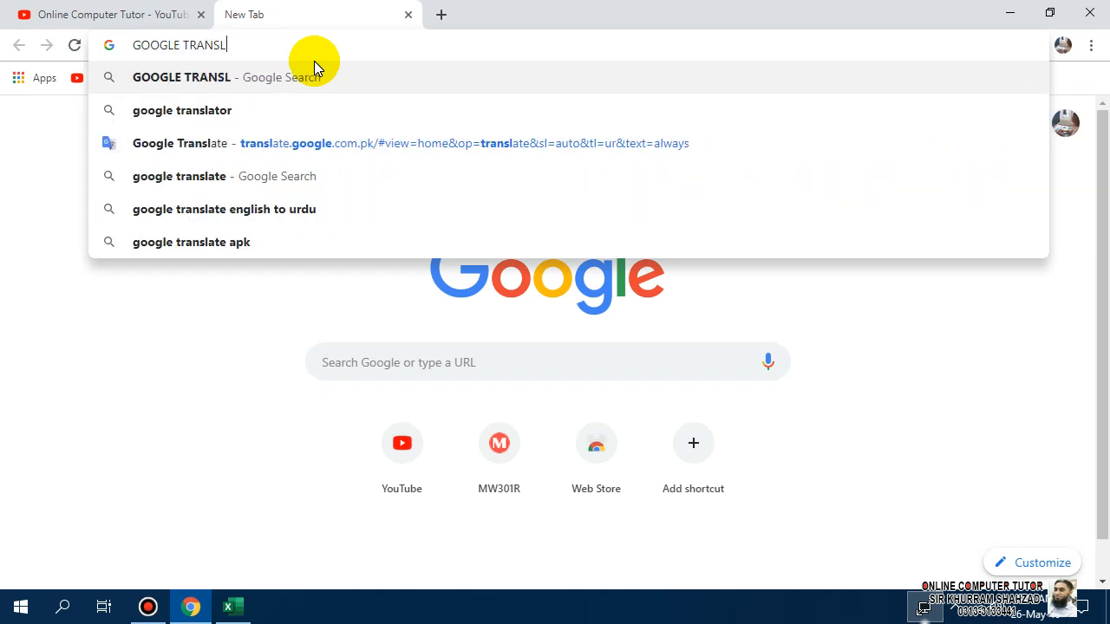
{"action": "key", "text": "Return"}
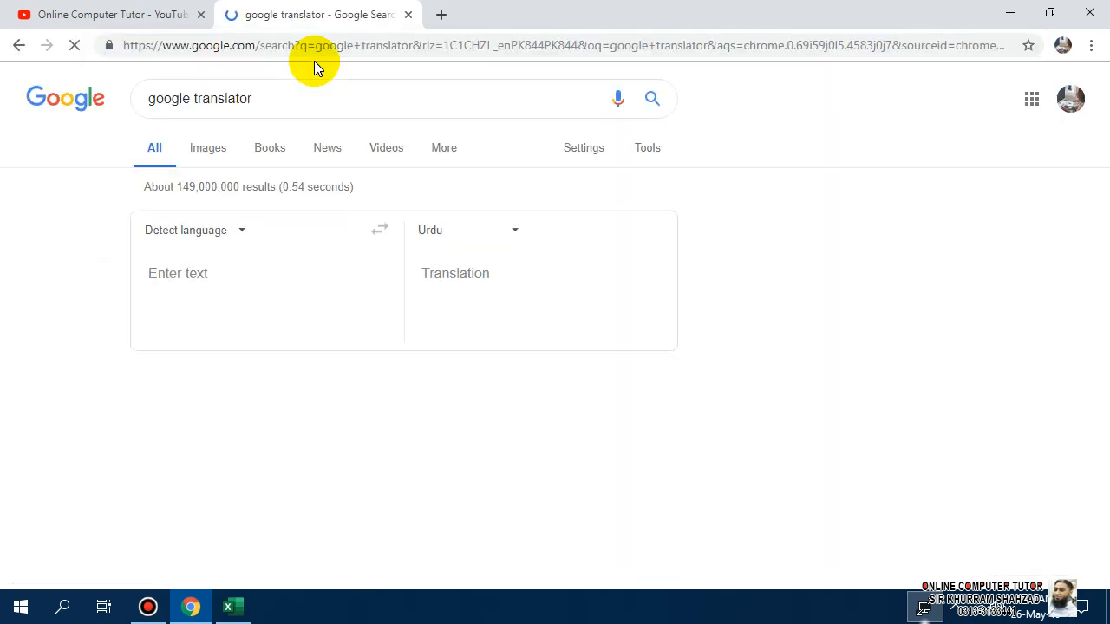
{"action": "left_click", "coordinate": [138, 13]}
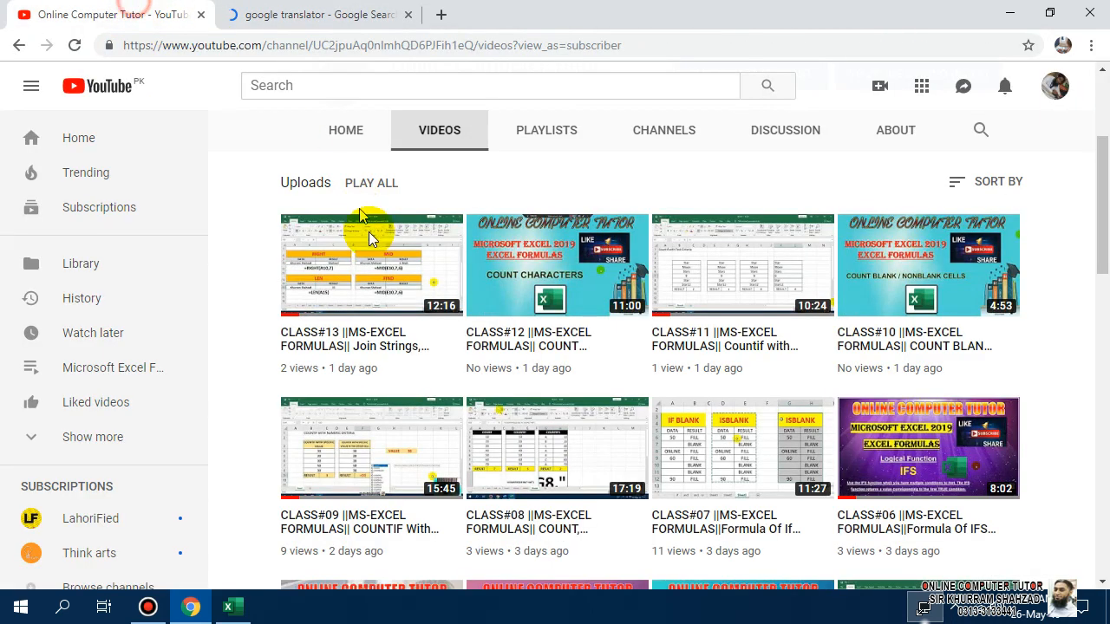
{"action": "left_click", "coordinate": [235, 13]}
Copy C6's Thai result from Excel and focus the translator's input box.
{"action": "left_click", "coordinate": [228, 607]}
{"action": "key", "text": "Down"}
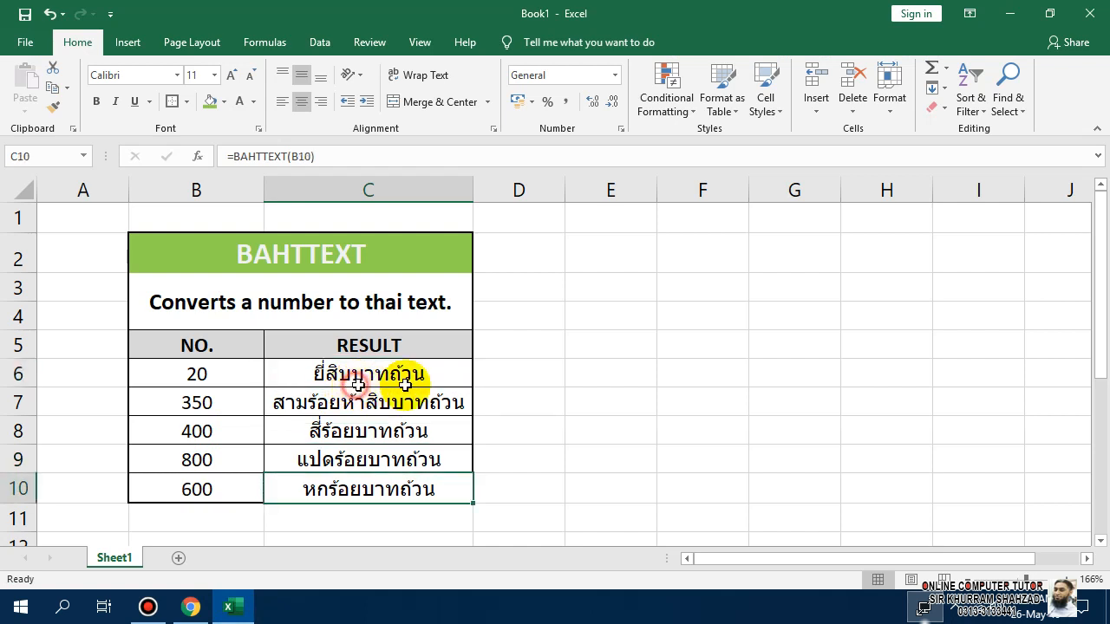
{"action": "left_click", "coordinate": [441, 372]}
{"action": "double_click", "coordinate": [443, 372]}
{"action": "left_click_drag", "start_coordinate": [443, 372], "coordinate": [250, 371]}
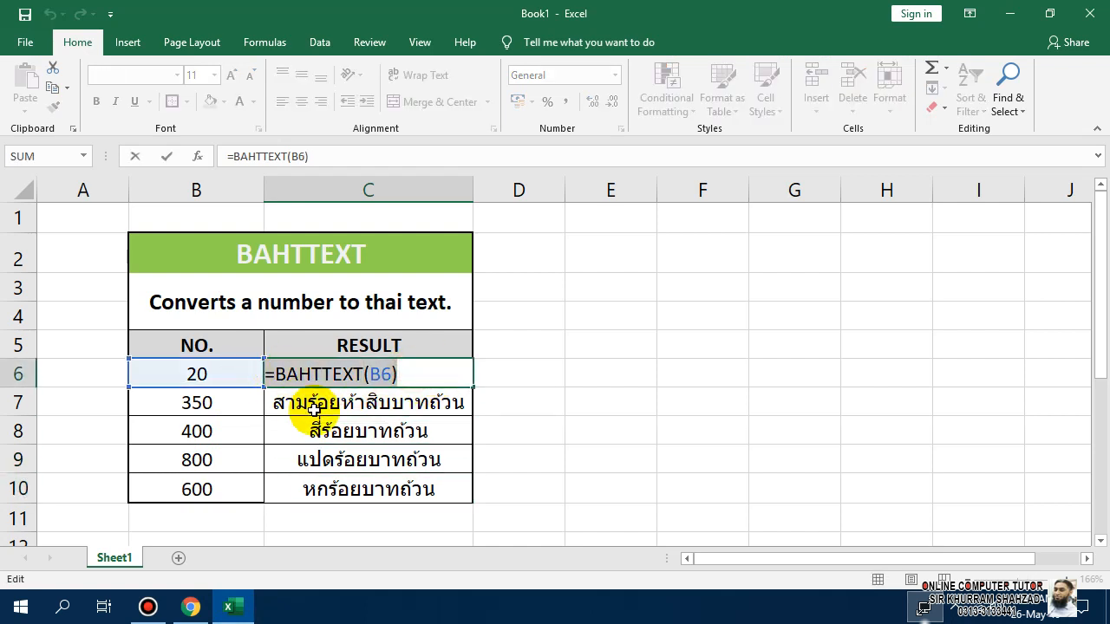
{"action": "key", "text": "Escape"}
{"action": "key", "text": "ctrl+c"}
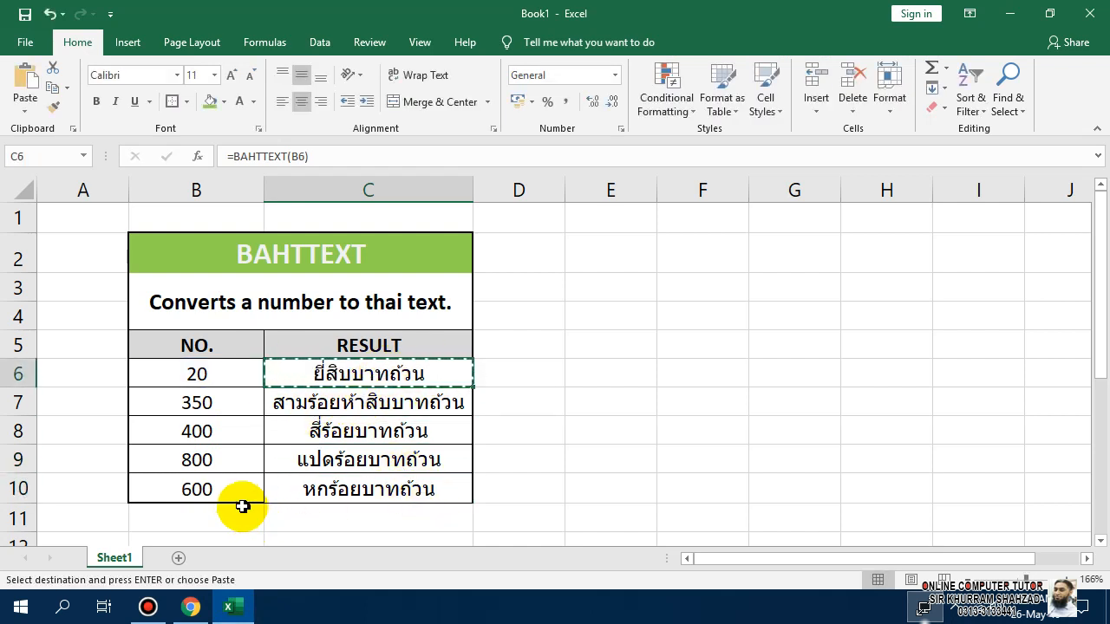
{"action": "left_click", "coordinate": [193, 607]}
{"action": "left_click", "coordinate": [260, 278]}
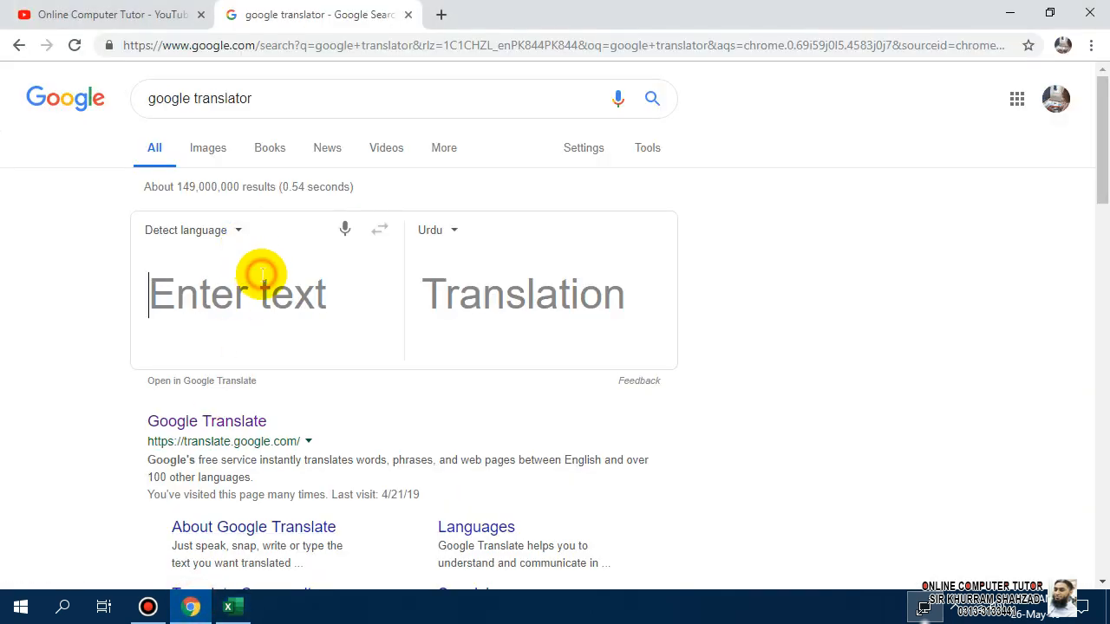
Paste the Thai text, translate it to English as 'Twenty baht', then return to Excel.
{"action": "key", "text": "ctrl+v"}
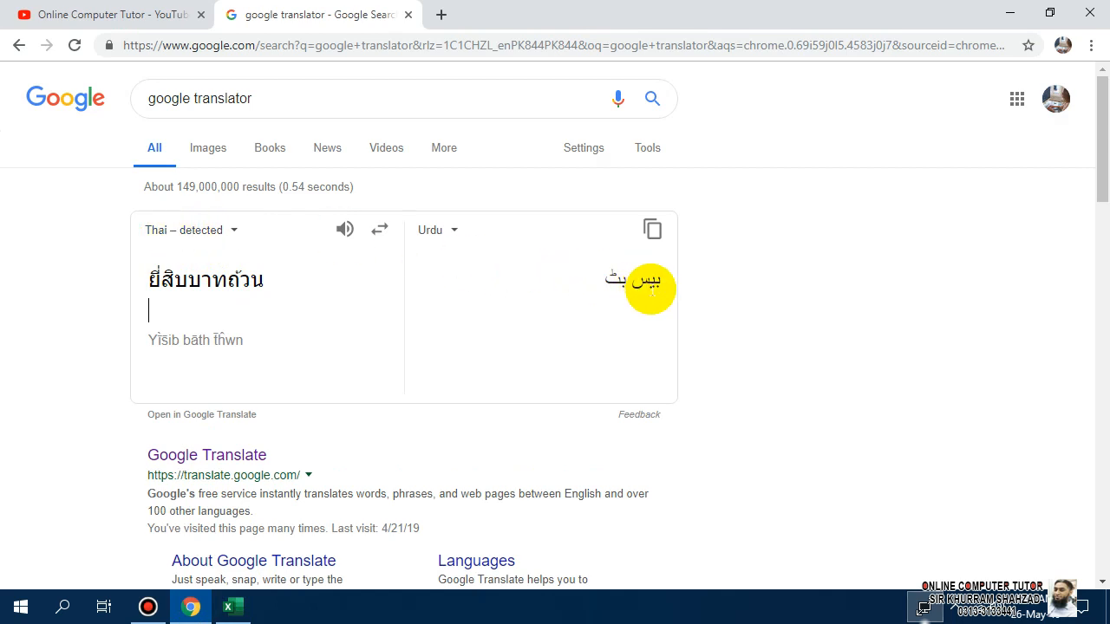
{"action": "left_click", "coordinate": [451, 230]}
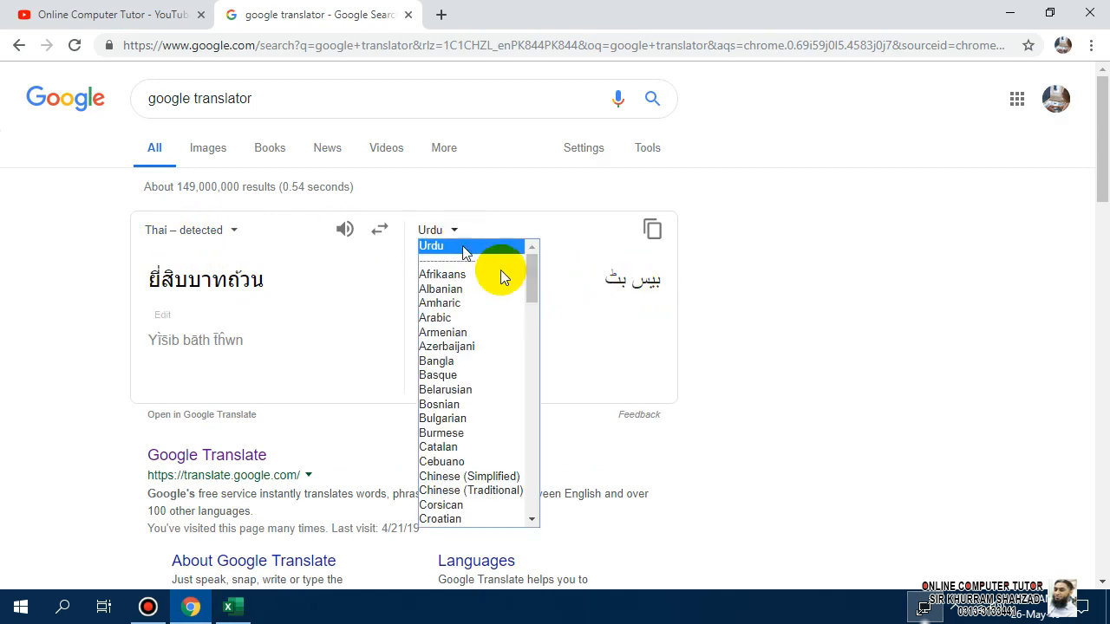
{"action": "left_click_drag", "start_coordinate": [532, 279], "coordinate": [533, 326]}
{"action": "left_click", "coordinate": [478, 295]}
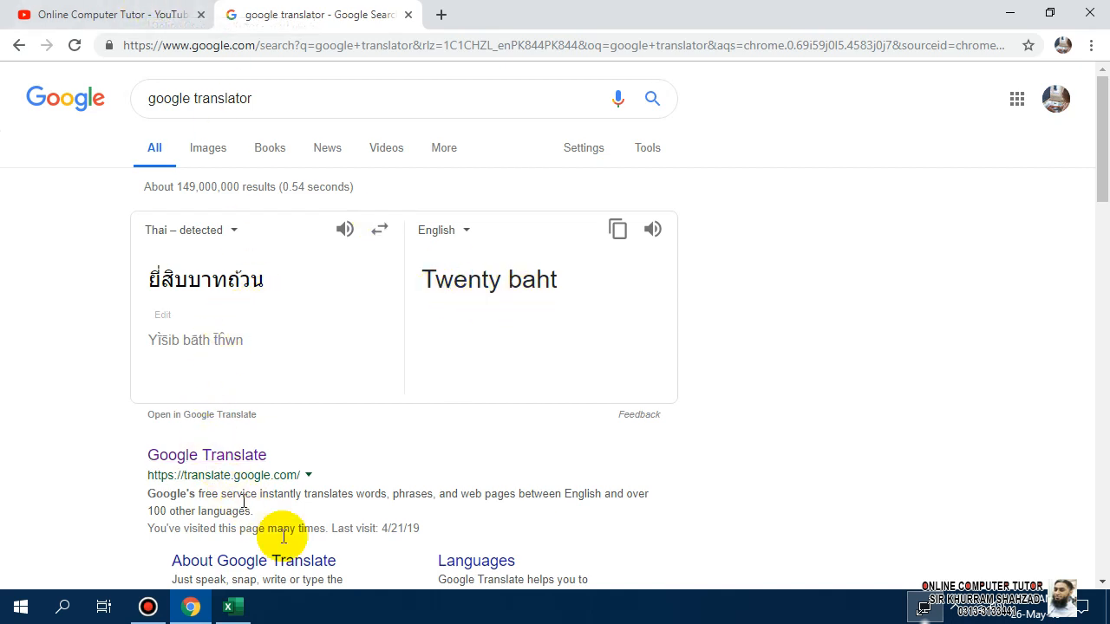
{"action": "left_click", "coordinate": [230, 607]}
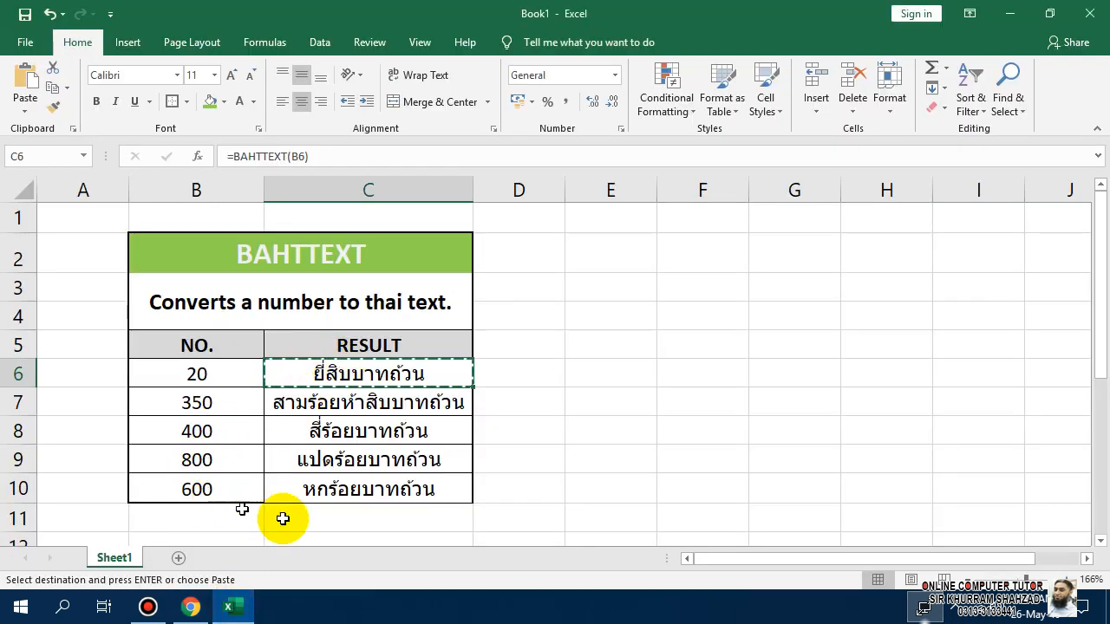
Translate C10's Thai text in Google Translate to confirm it reads 'Six hundred baht', then return to Excel.
{"action": "left_click", "coordinate": [317, 493]}
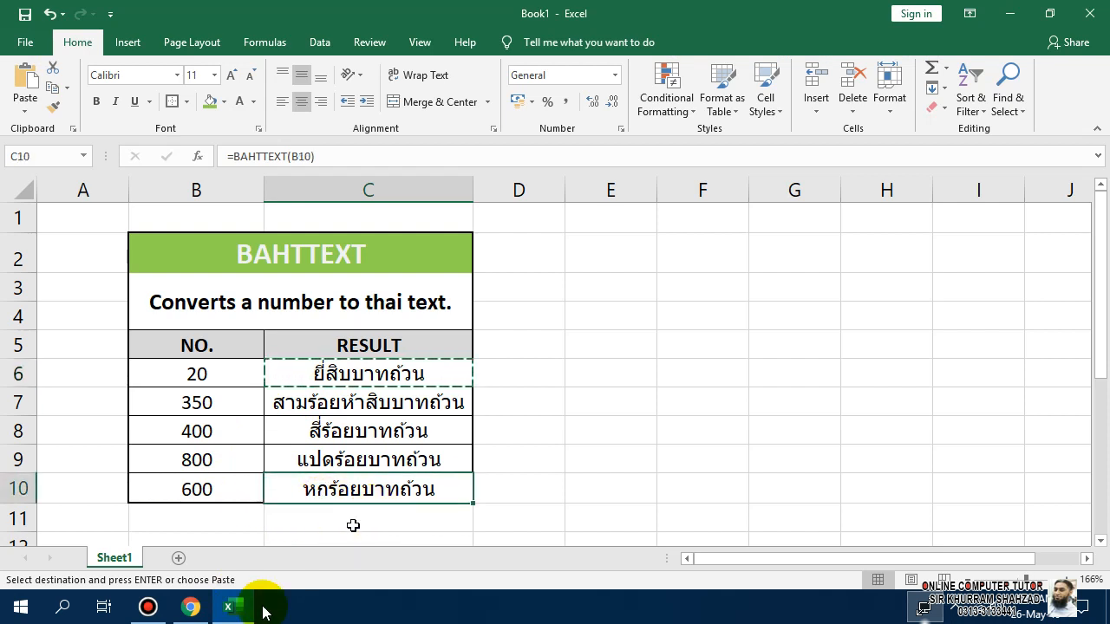
{"action": "left_click", "coordinate": [191, 607]}
{"action": "triple_click", "coordinate": [307, 292]}
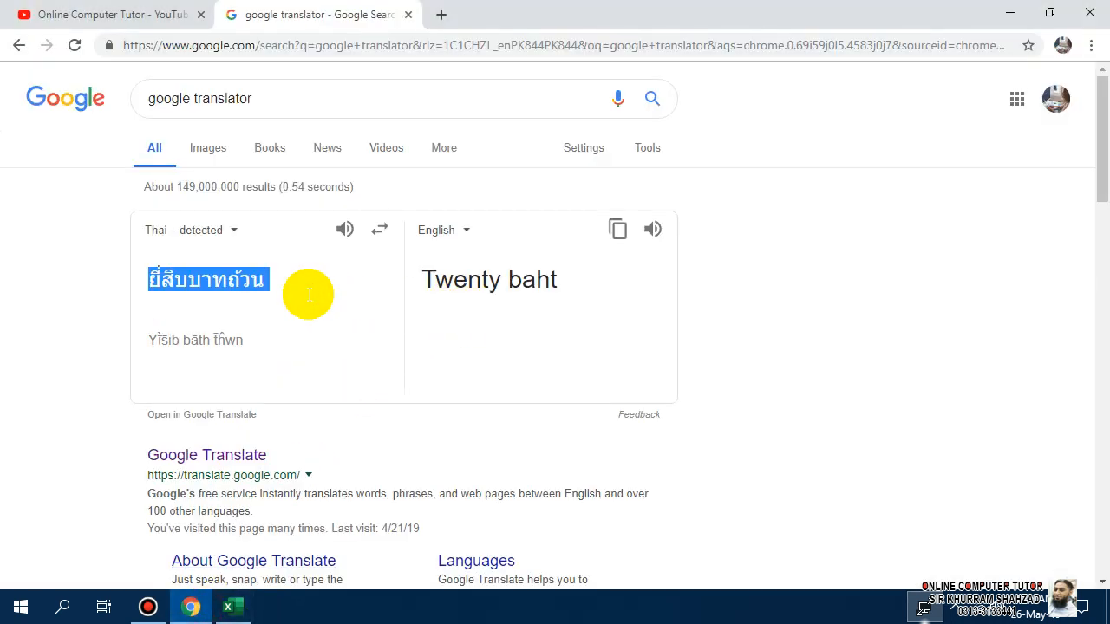
{"action": "key", "text": "ctrl+v"}
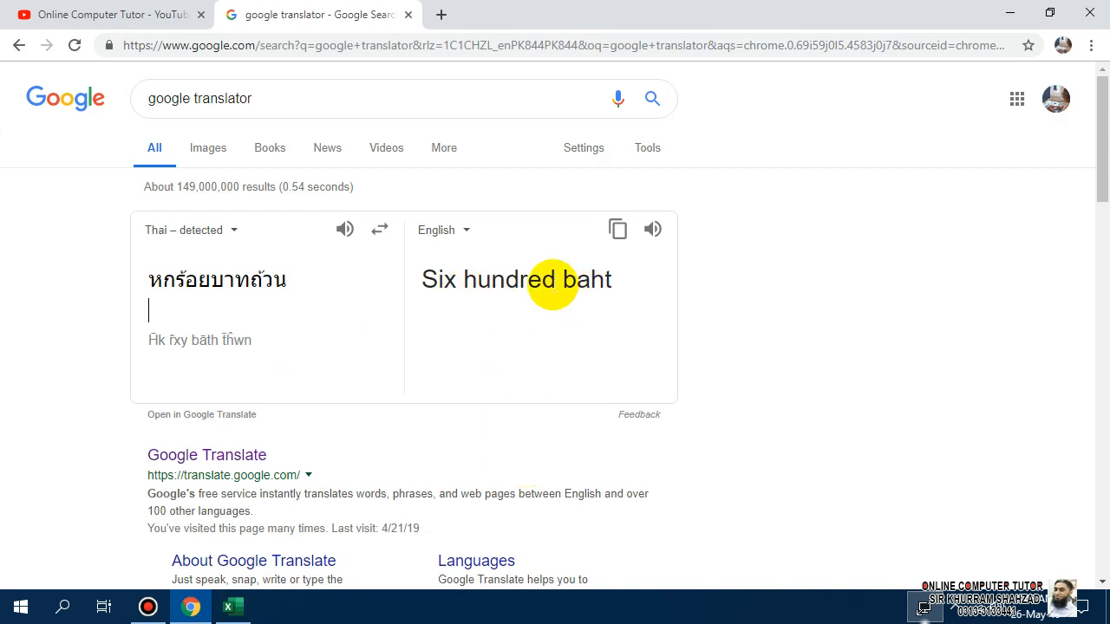
{"action": "left_click", "coordinate": [407, 16]}
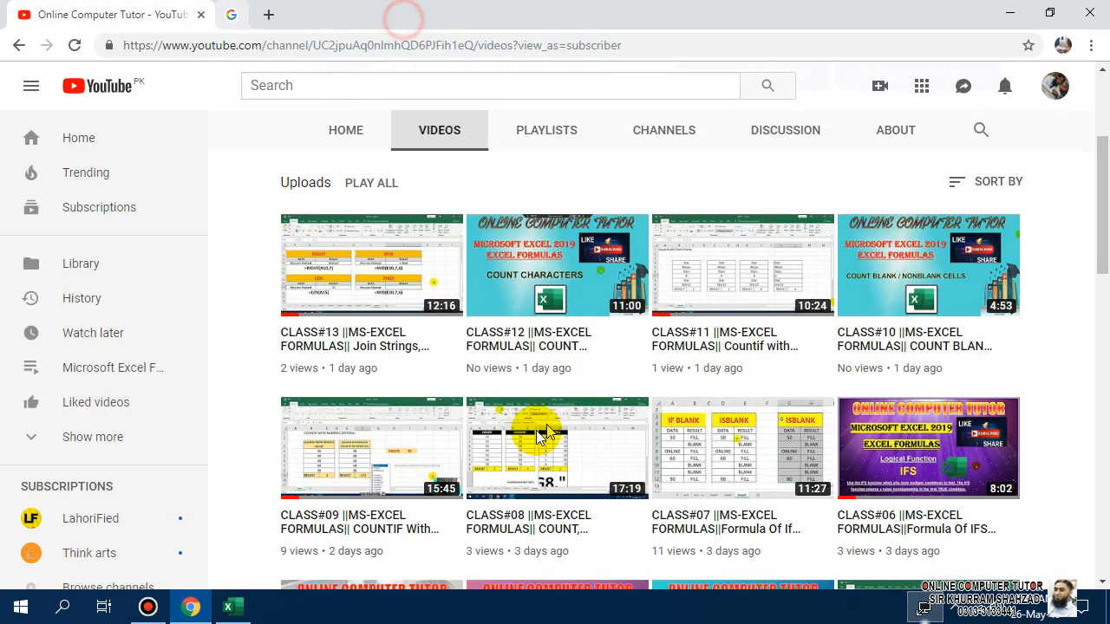
{"action": "left_click", "coordinate": [230, 607]}
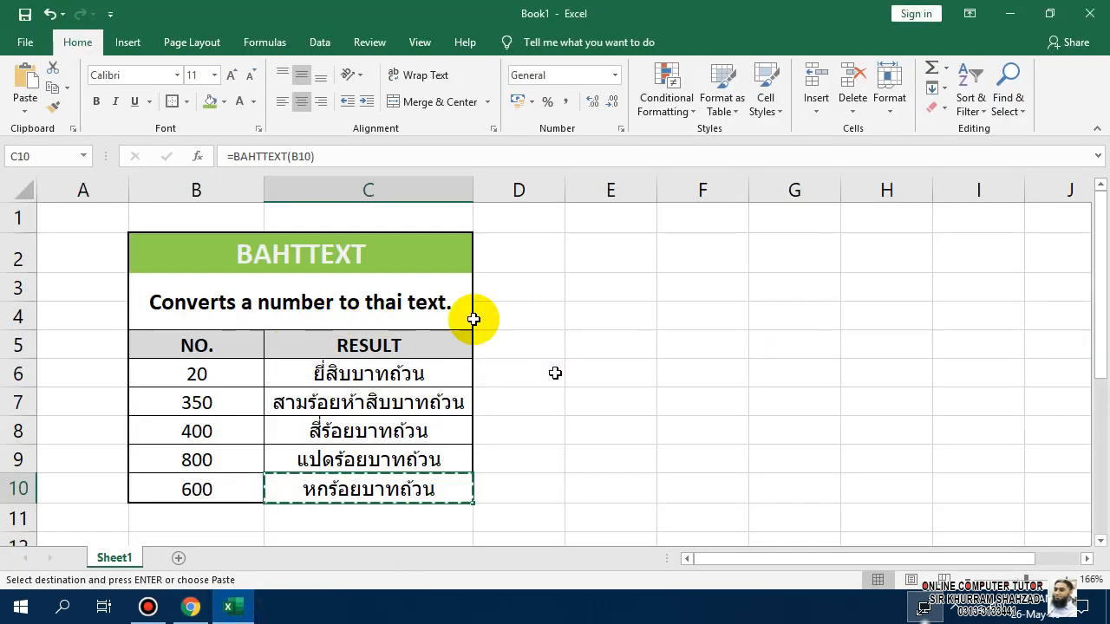
{"action": "key", "text": "Escape"}
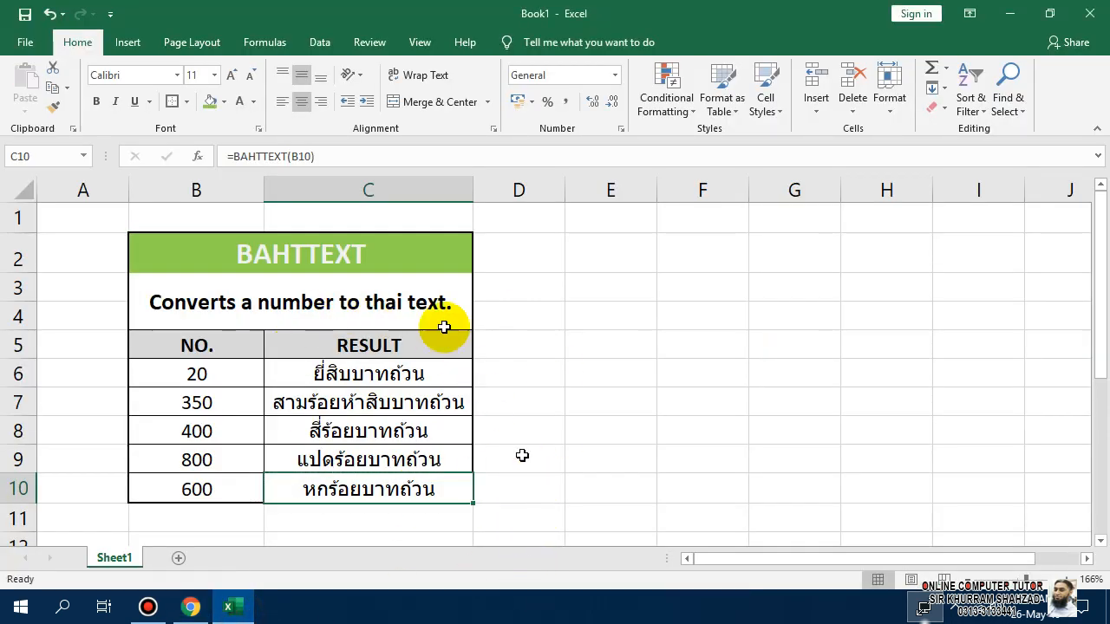
{"action": "left_click", "coordinate": [271, 41]}
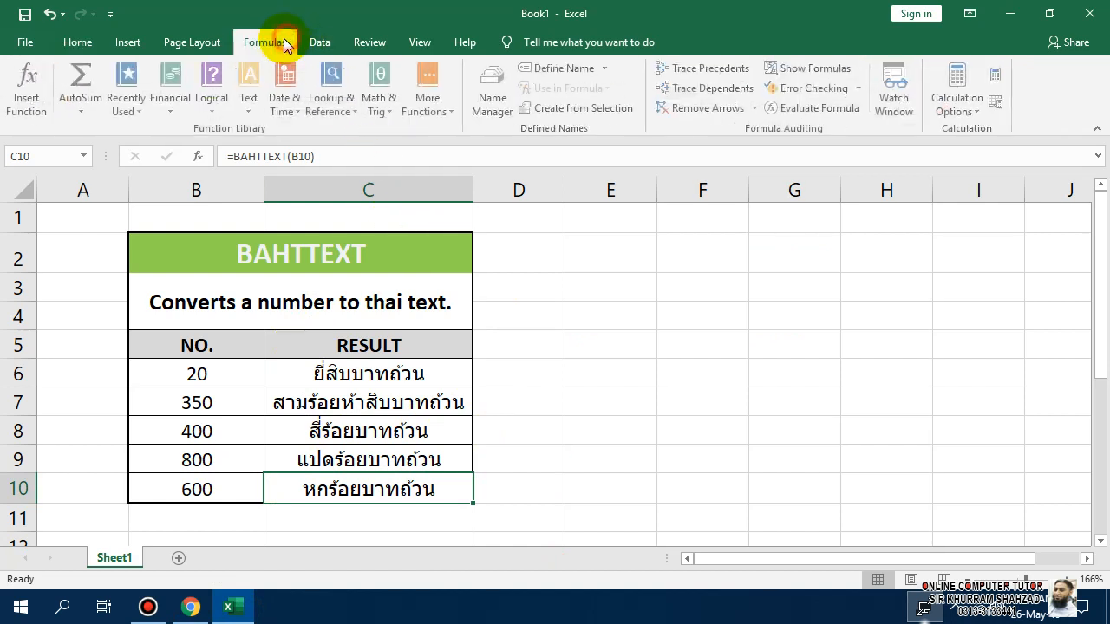
{"action": "left_click", "coordinate": [250, 91]}
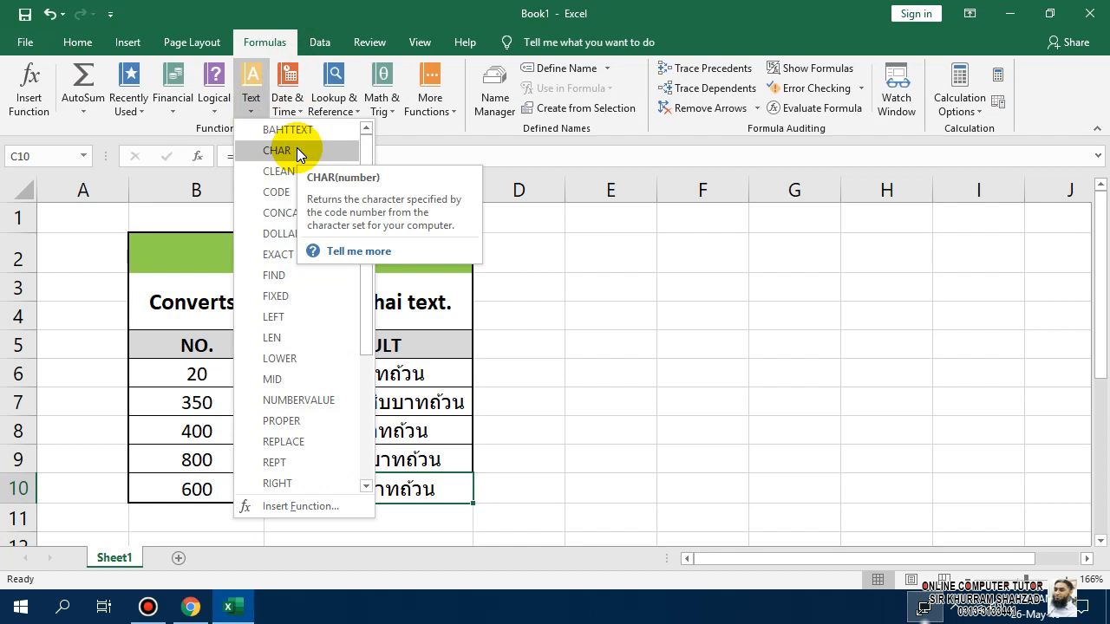
{"action": "left_click", "coordinate": [625, 346]}
{"action": "left_click", "coordinate": [371, 248]}
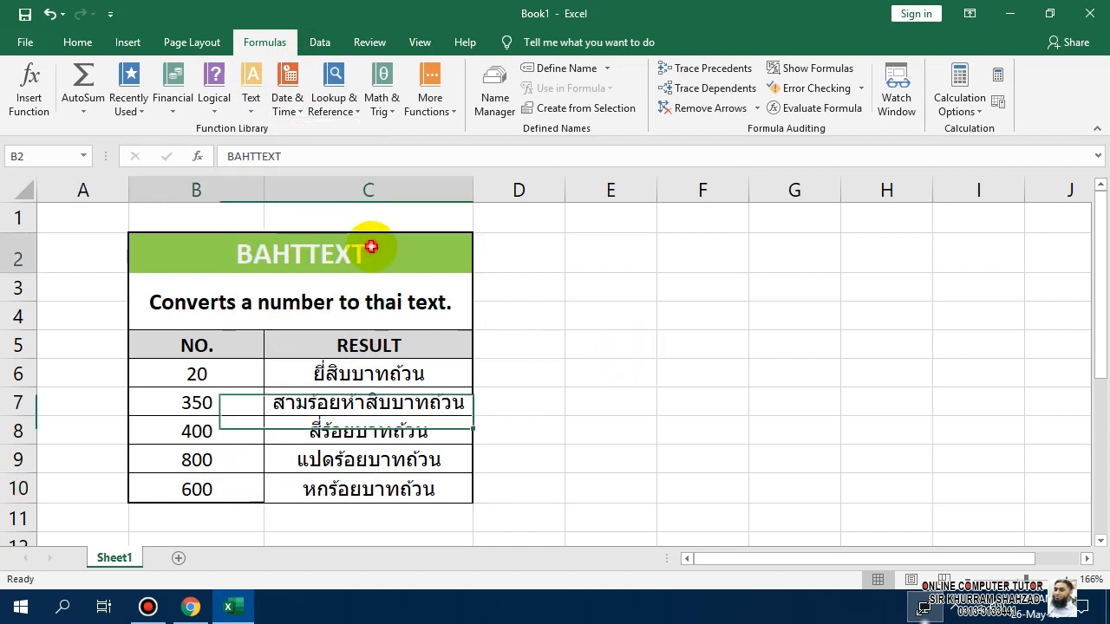
{"action": "left_click_drag", "start_coordinate": [372, 248], "coordinate": [365, 487]}
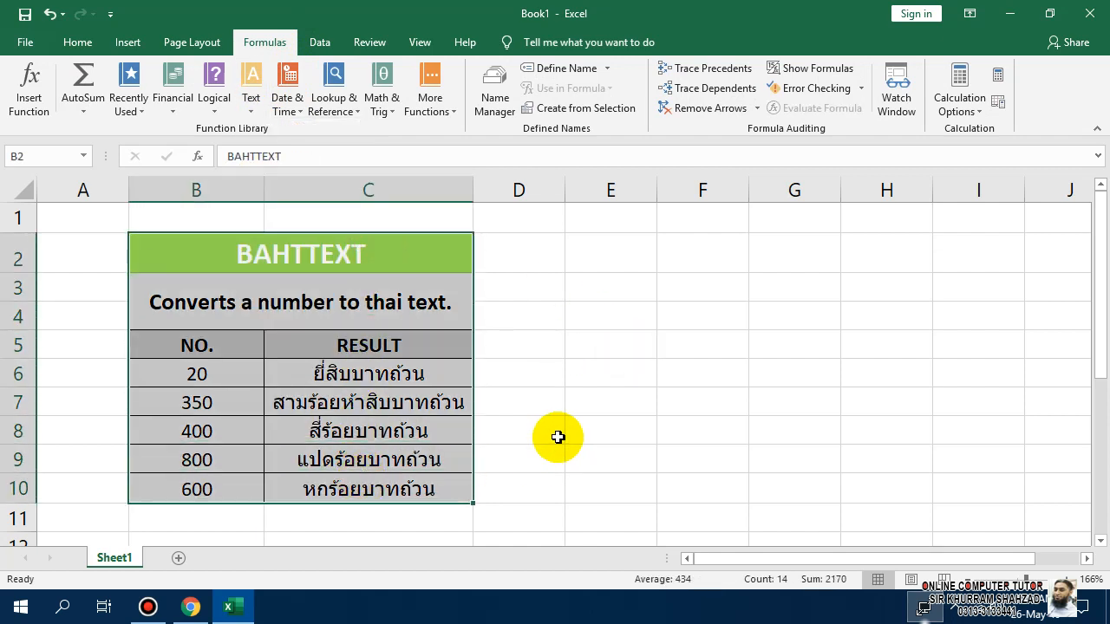
{"action": "key", "text": "ctrl+c"}
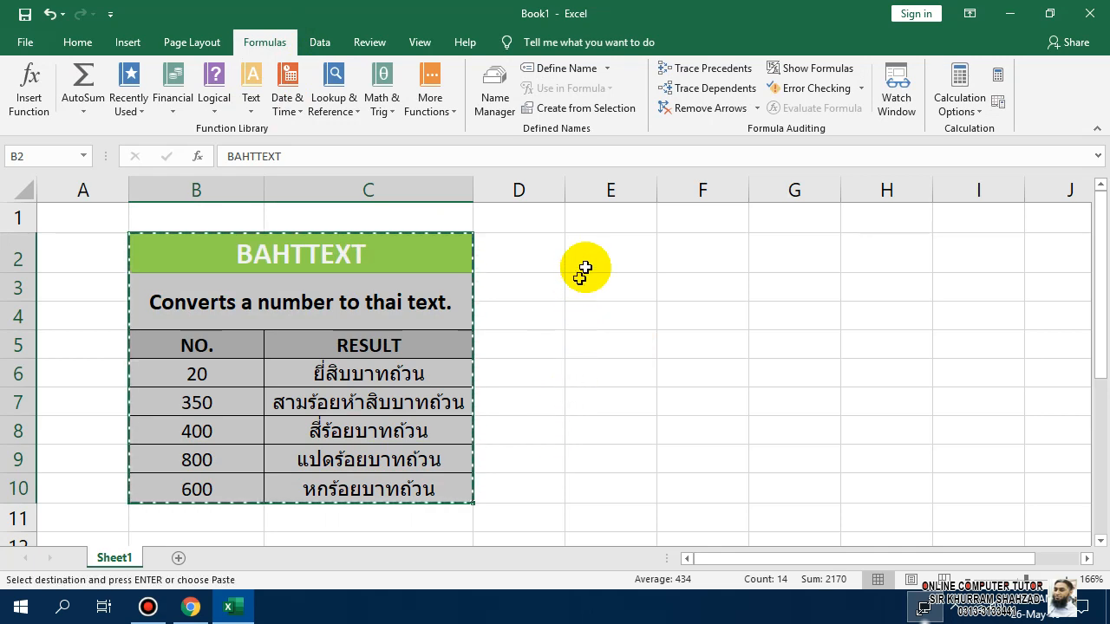
{"action": "left_click", "coordinate": [587, 258]}
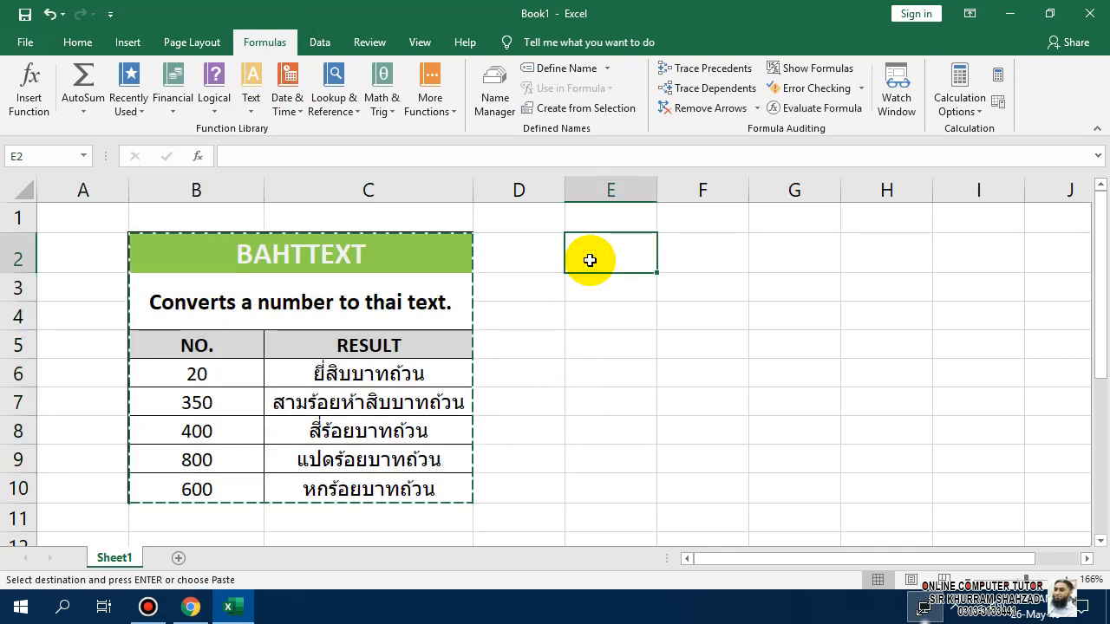
{"action": "scroll", "coordinate": [589, 260], "scroll_direction": "down", "scroll_amount": 2}
{"action": "scroll", "coordinate": [590, 261], "scroll_direction": "up", "scroll_amount": 2}
{"action": "scroll", "coordinate": [566, 301], "scroll_direction": "down", "scroll_amount": 2}
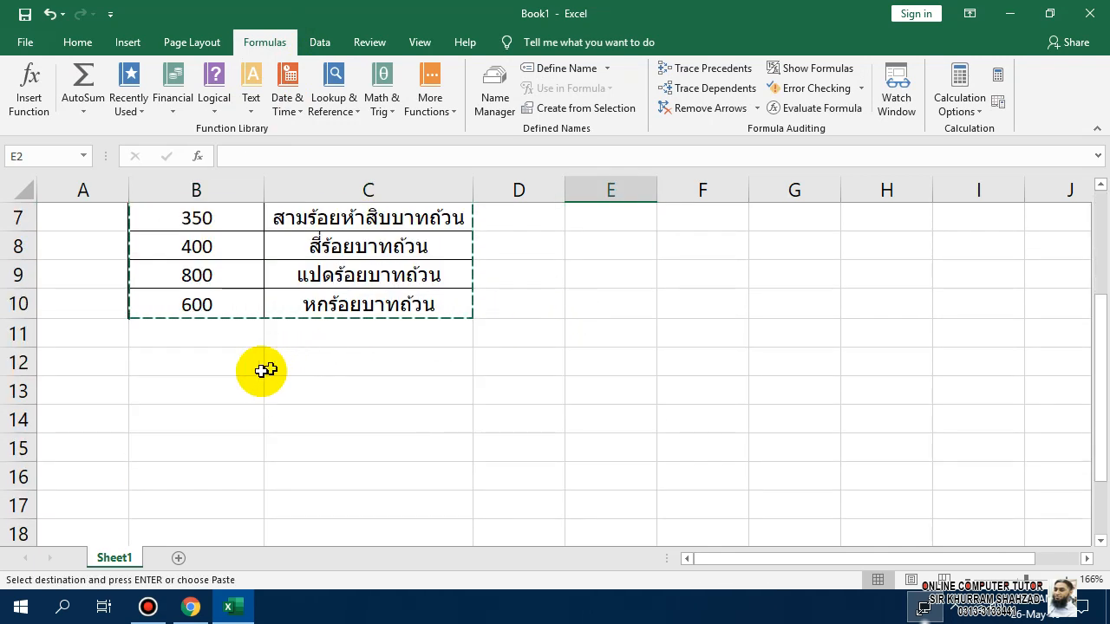
{"action": "scroll", "coordinate": [607, 372], "scroll_direction": "up", "scroll_amount": 2}
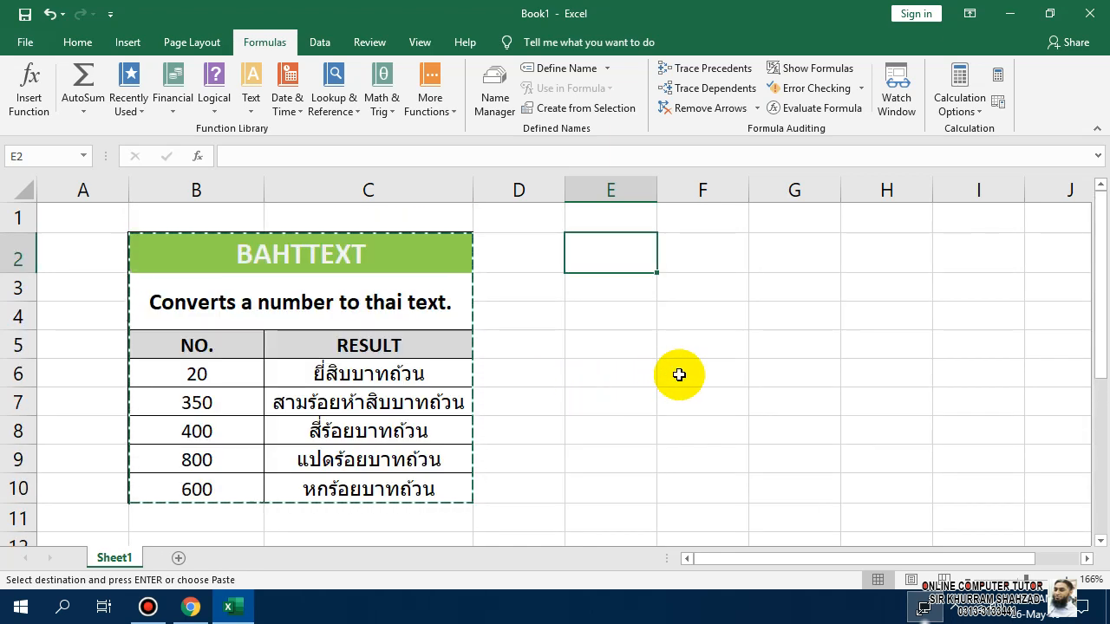
{"action": "key", "text": "Escape"}
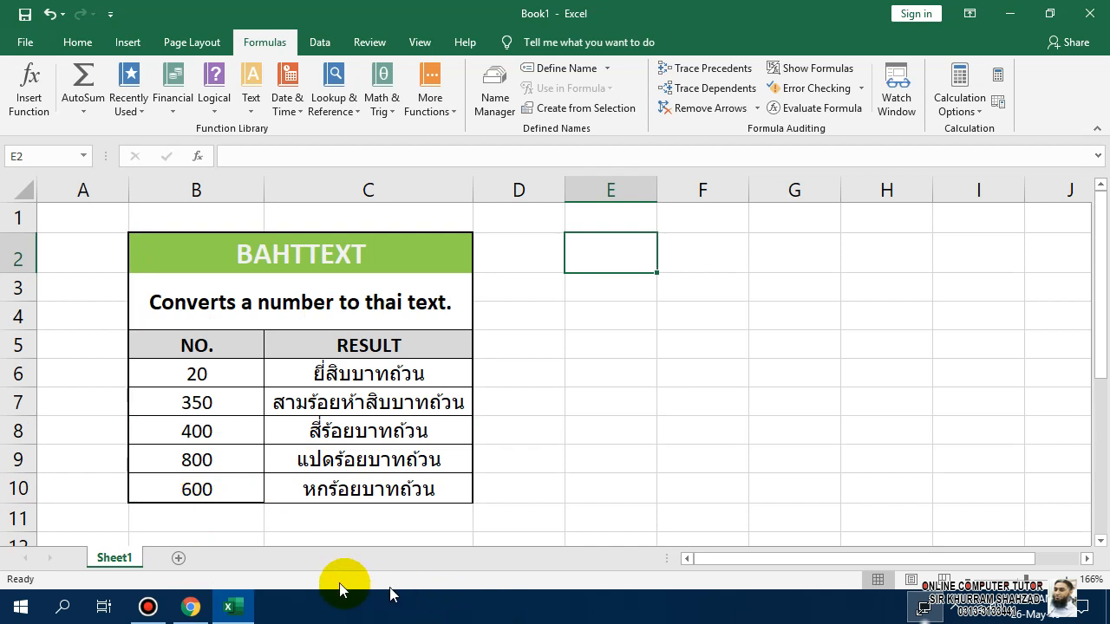
Rename Sheet1 to BAHTTEXT and copy the table in B2:C10.
{"action": "double_click", "coordinate": [115, 557]}
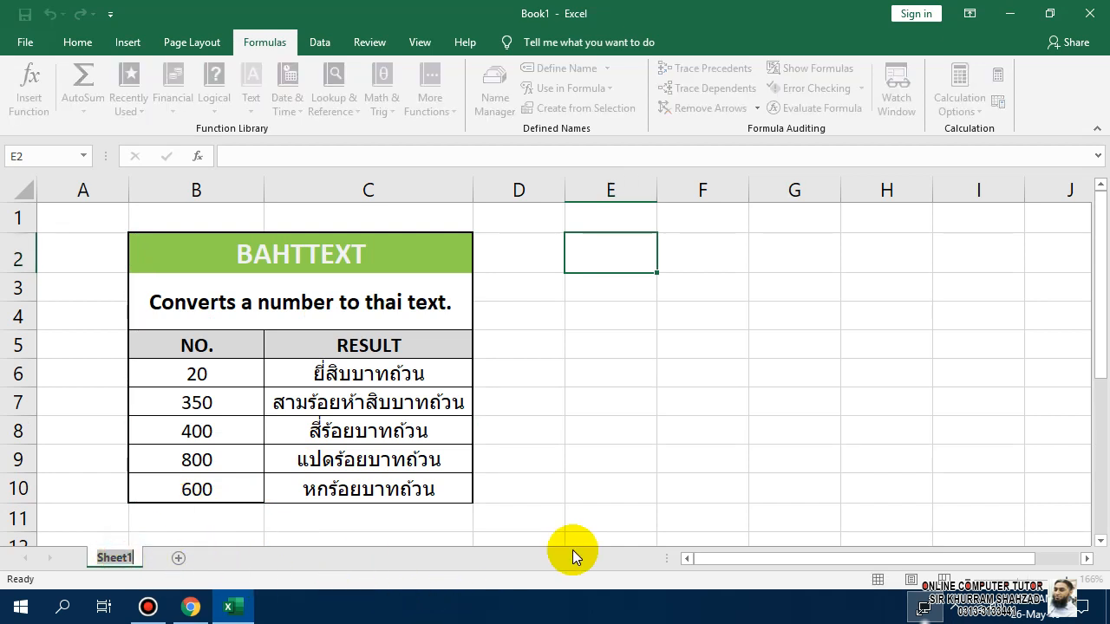
{"action": "type", "text": "BAHT"}
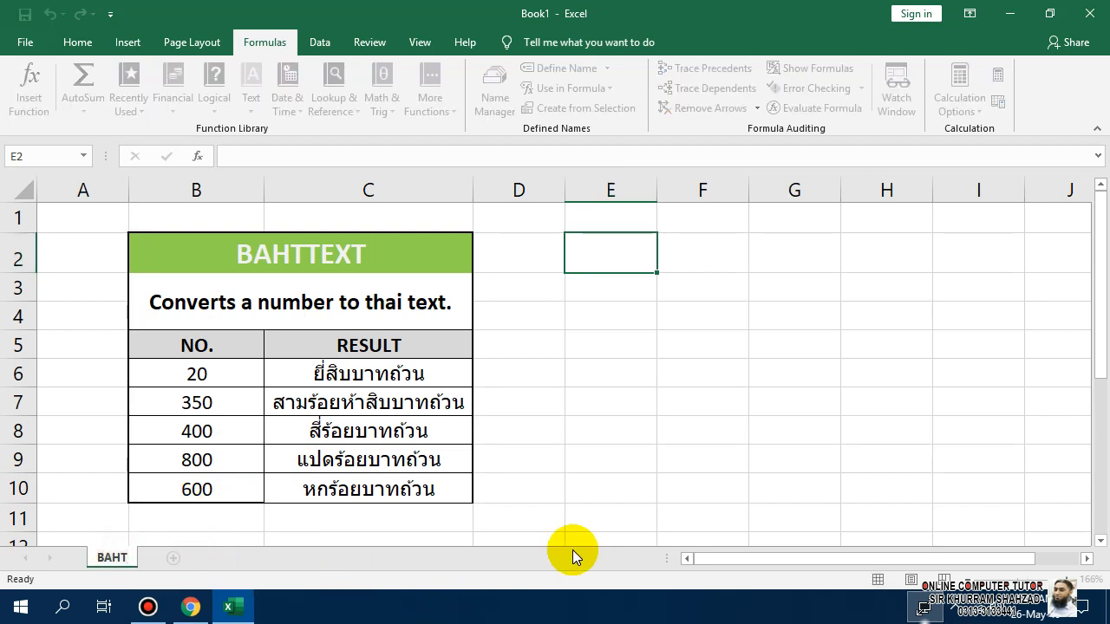
{"action": "type", "text": "TEXT"}
{"action": "key", "text": "Return"}
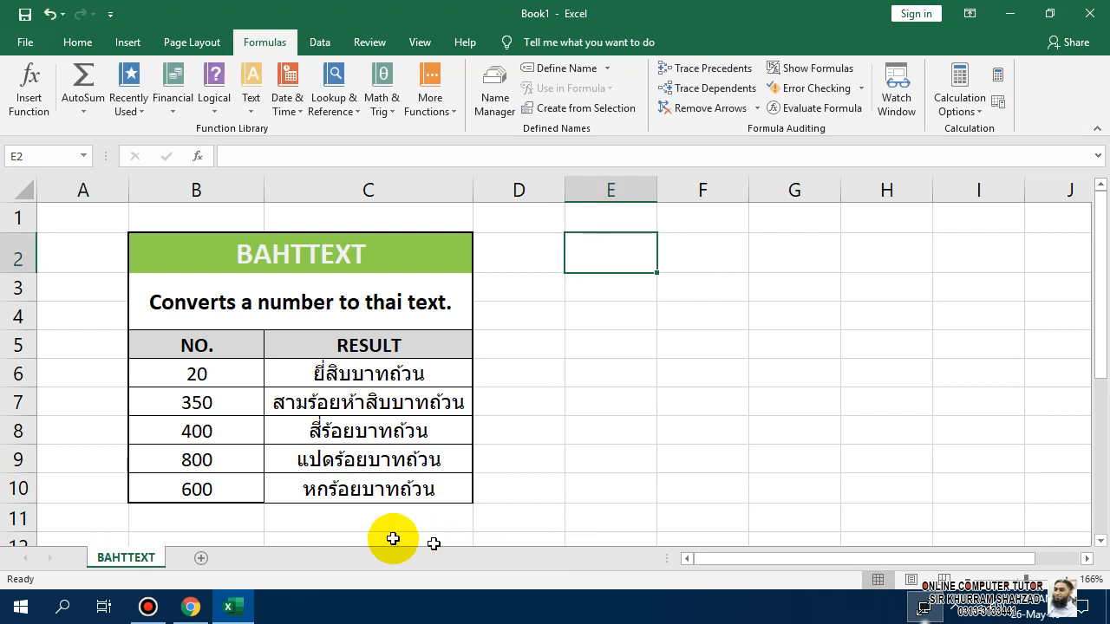
{"action": "left_click_drag", "start_coordinate": [307, 252], "coordinate": [300, 492]}
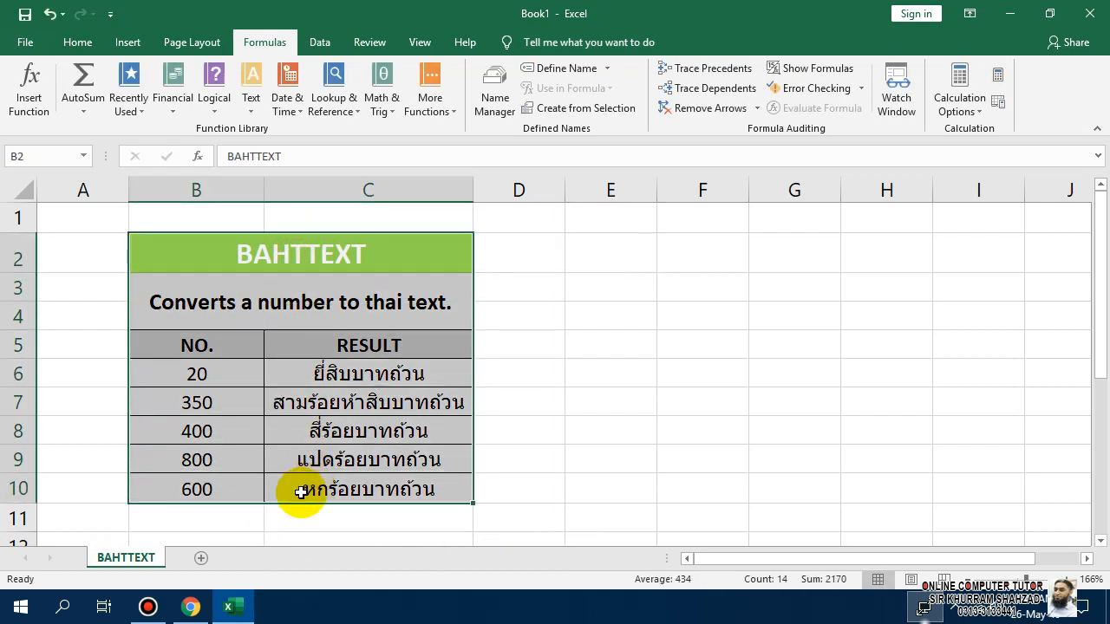
{"action": "key", "text": "ctrl+c"}
Paste the BAHTTEXT table into B2 of a new sheet, keeping source column widths, zoomed to 214%.
{"action": "left_click", "coordinate": [200, 557]}
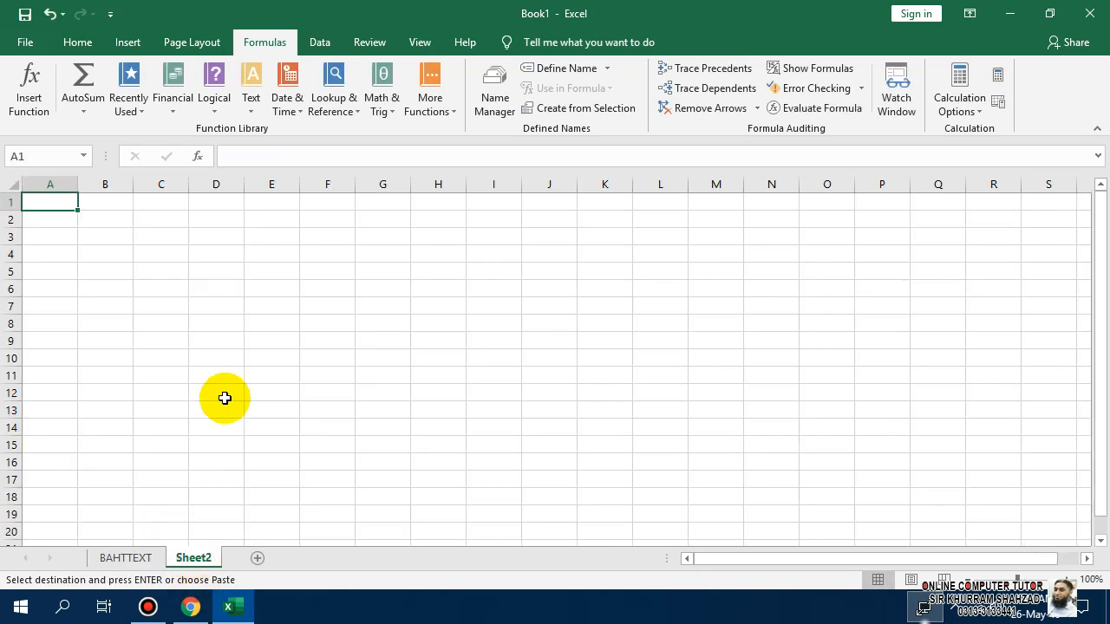
{"action": "left_click", "coordinate": [108, 224]}
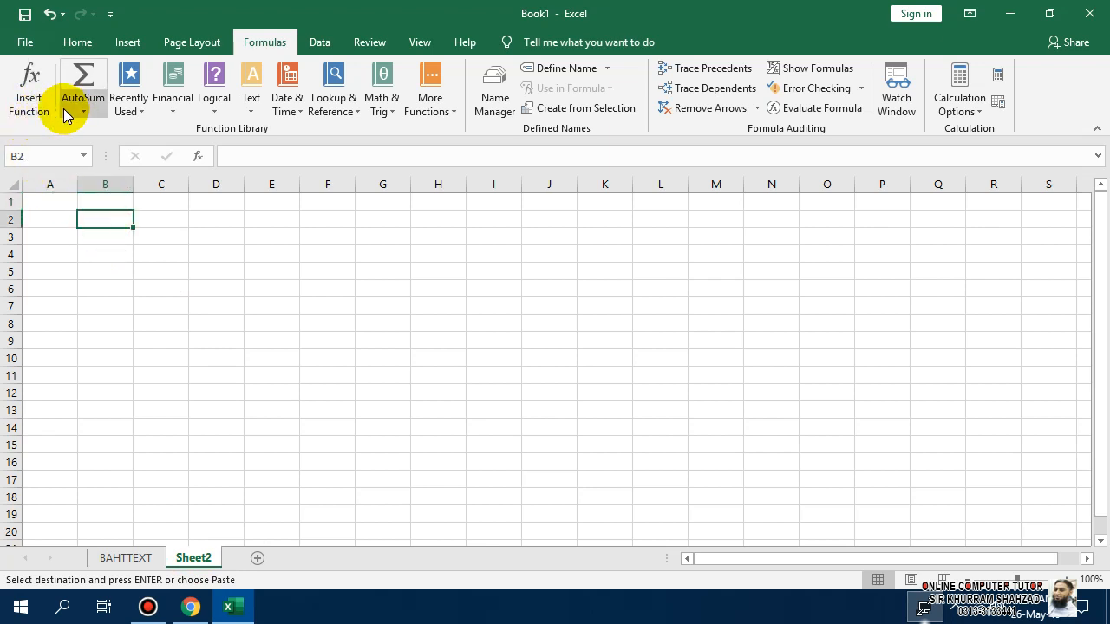
{"action": "left_click", "coordinate": [77, 42]}
{"action": "left_click", "coordinate": [26, 104]}
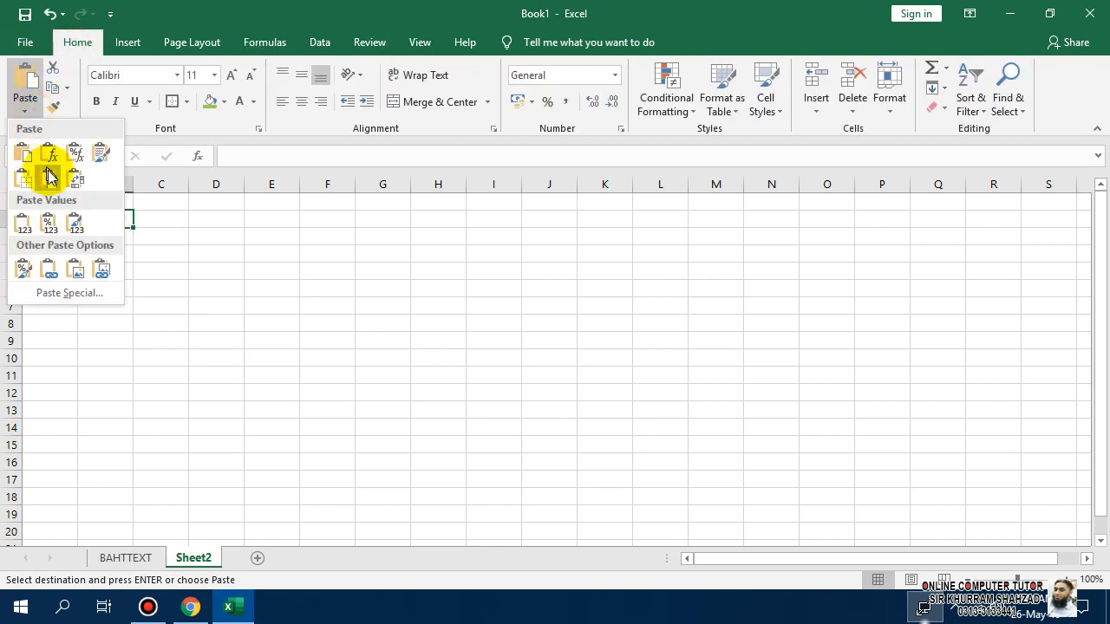
{"action": "left_click", "coordinate": [48, 176]}
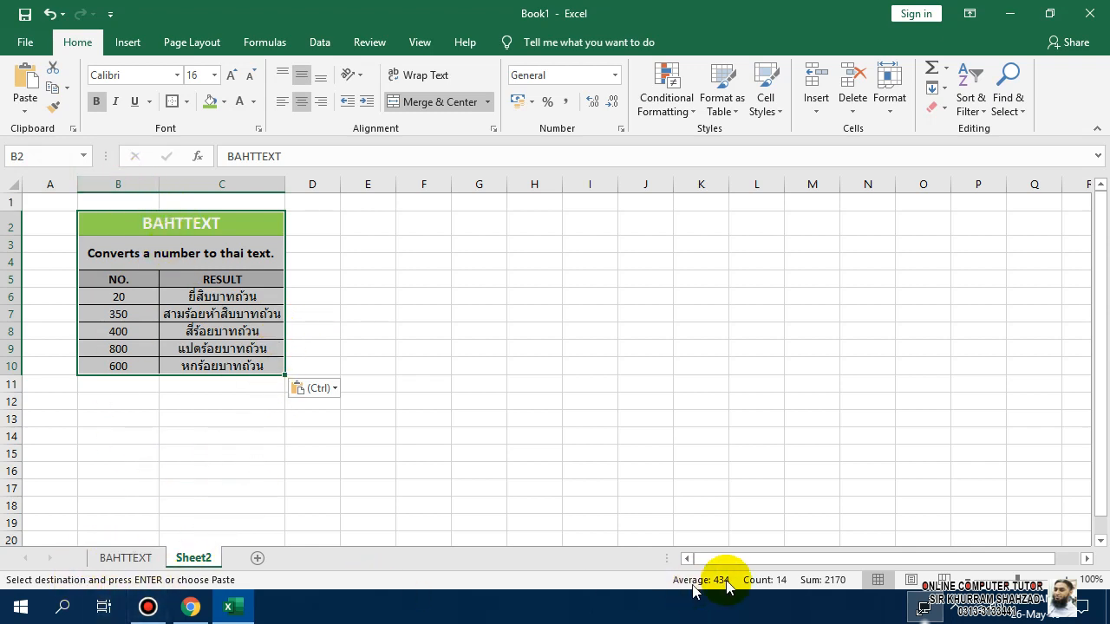
{"action": "left_click", "coordinate": [1034, 580]}
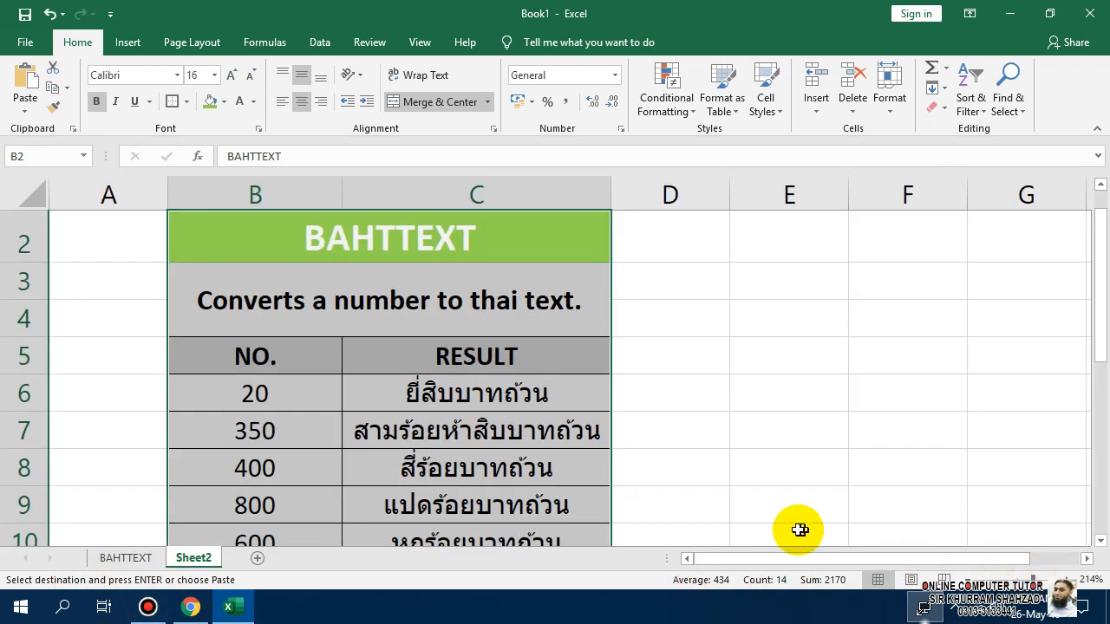
{"action": "left_click", "coordinate": [444, 362]}
{"action": "left_click", "coordinate": [428, 238]}
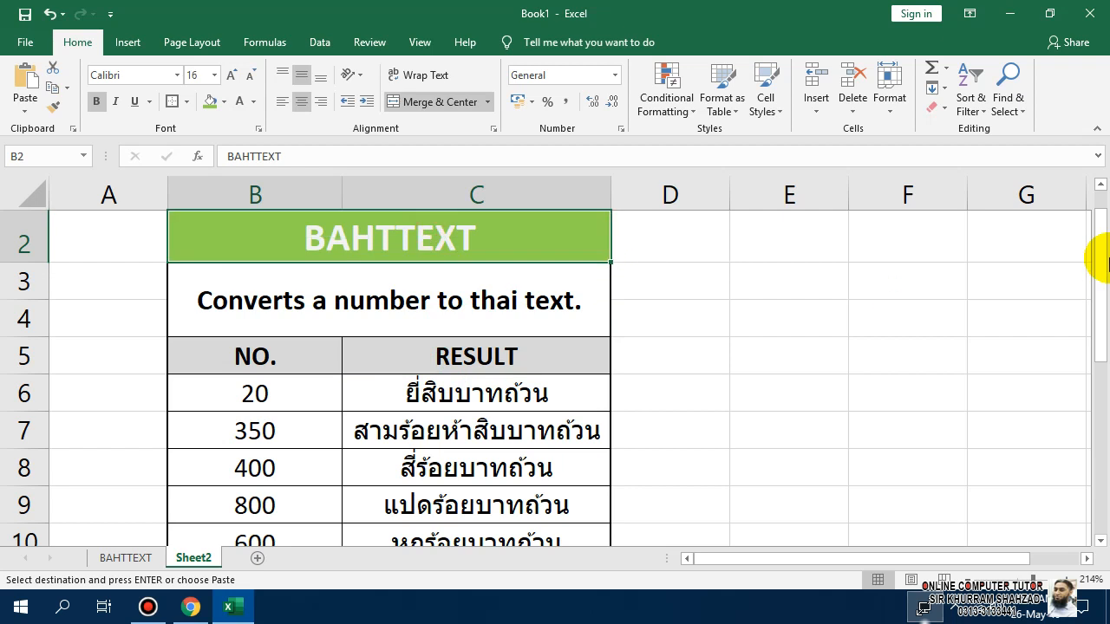
Retitle the table CHAR and enter its description about returning characters by code number.
{"action": "type", "text": "CHAR"}
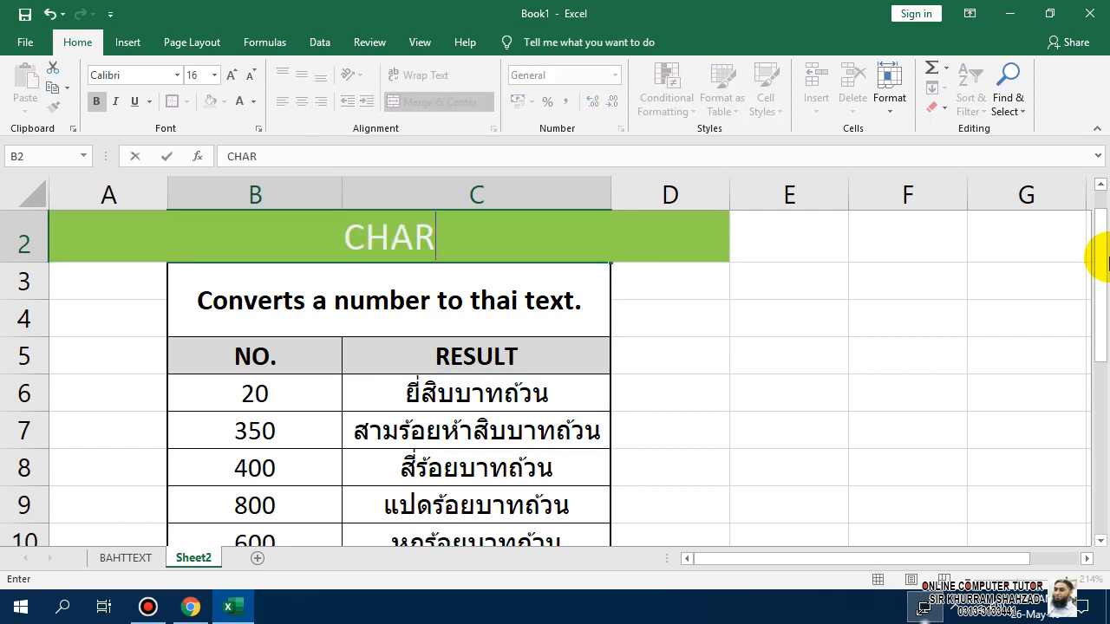
{"action": "key", "text": "Return"}
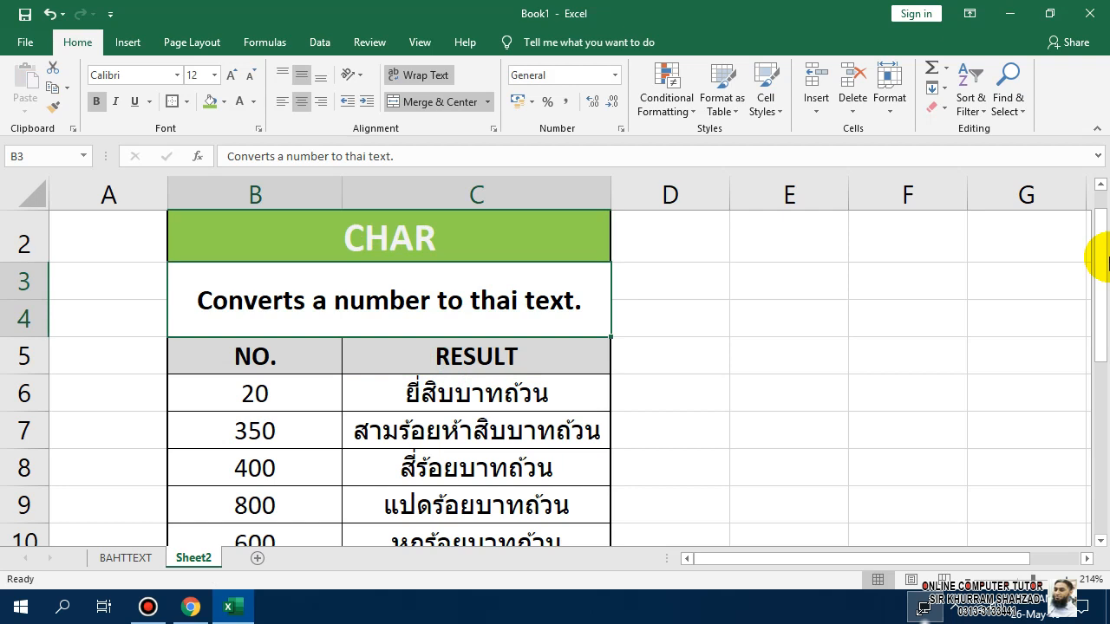
{"action": "type", "text": "Retur"}
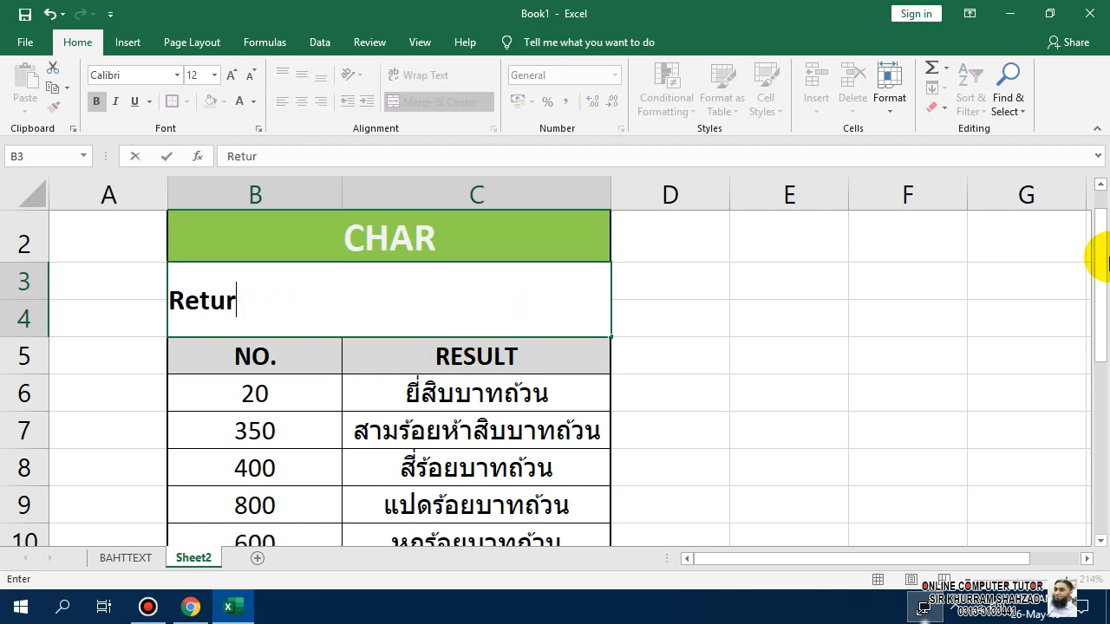
{"action": "type", "text": "ns the "}
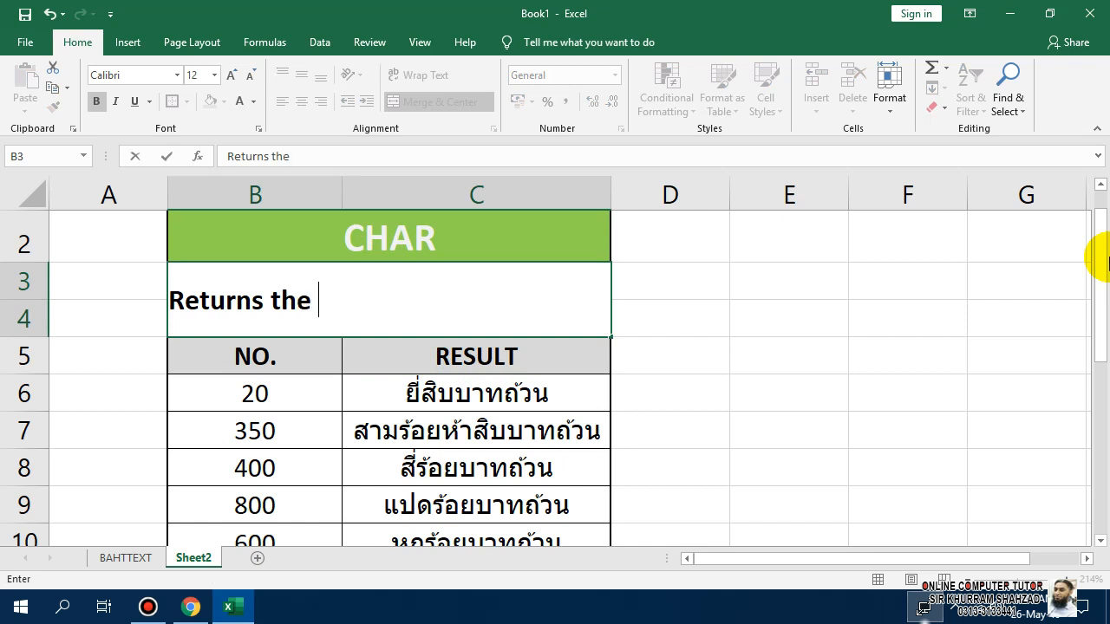
{"action": "type", "text": "characters specified"}
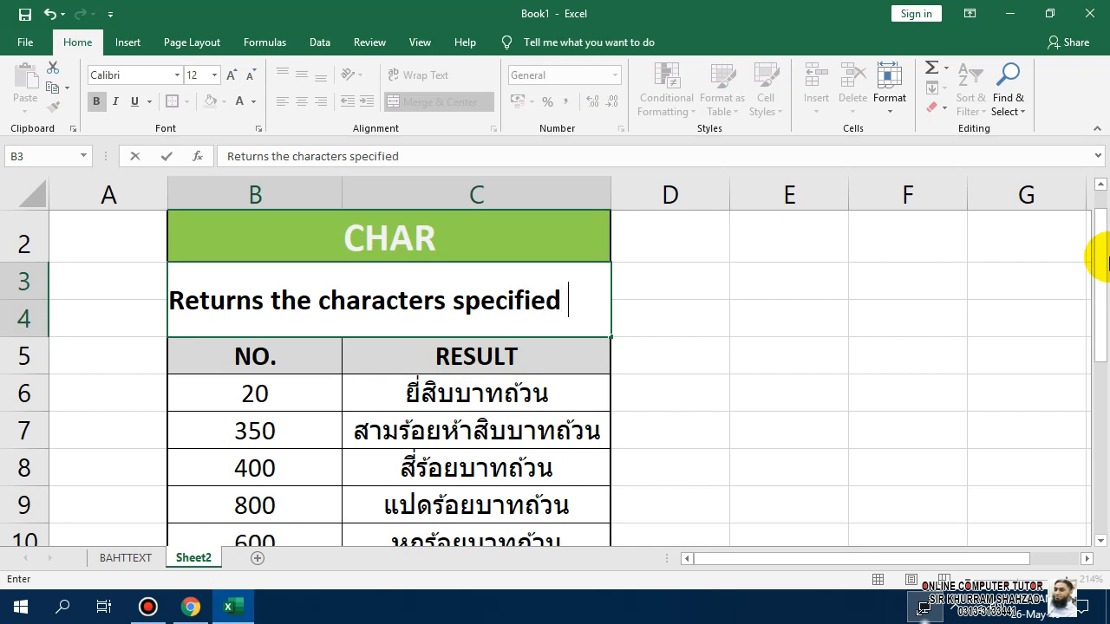
{"action": "type", "text": "the"}
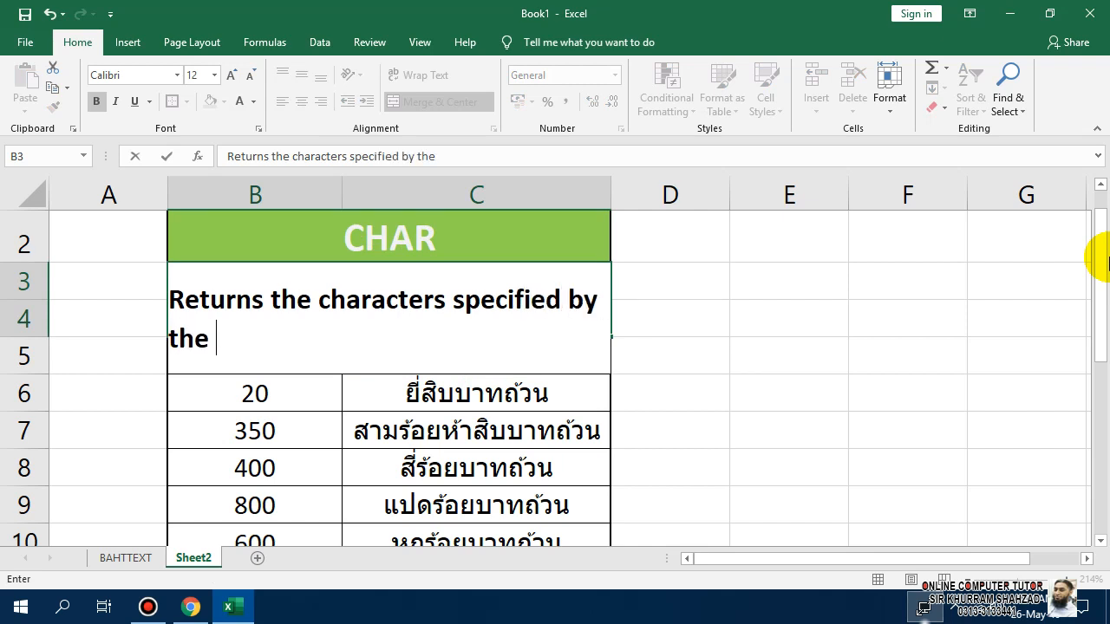
{"action": "type", "text": " code nu"}
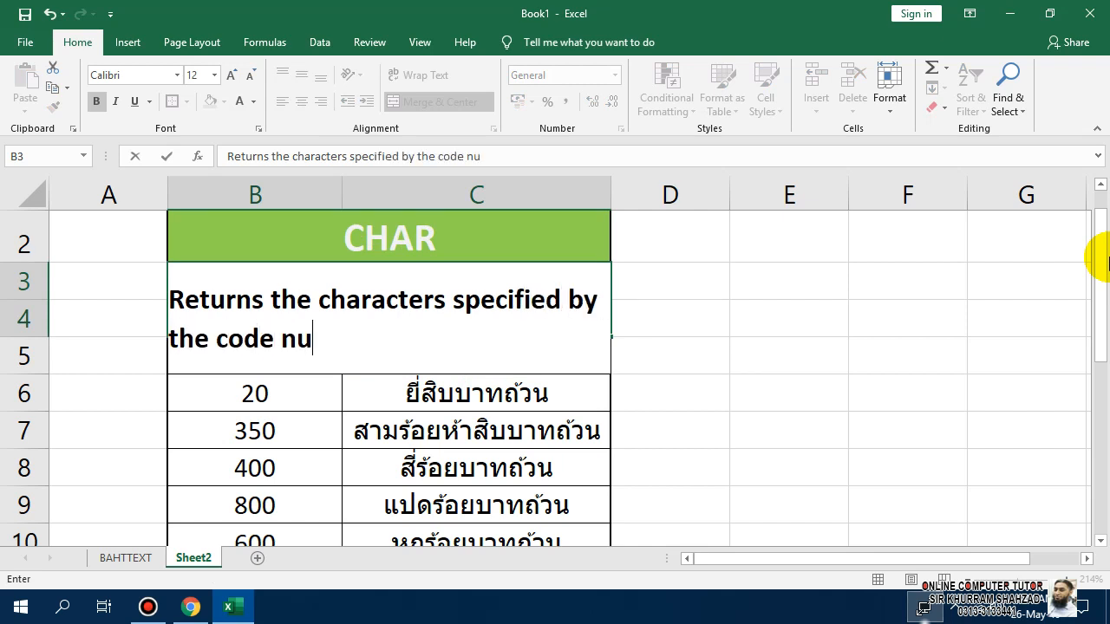
{"action": "type", "text": "mber from"}
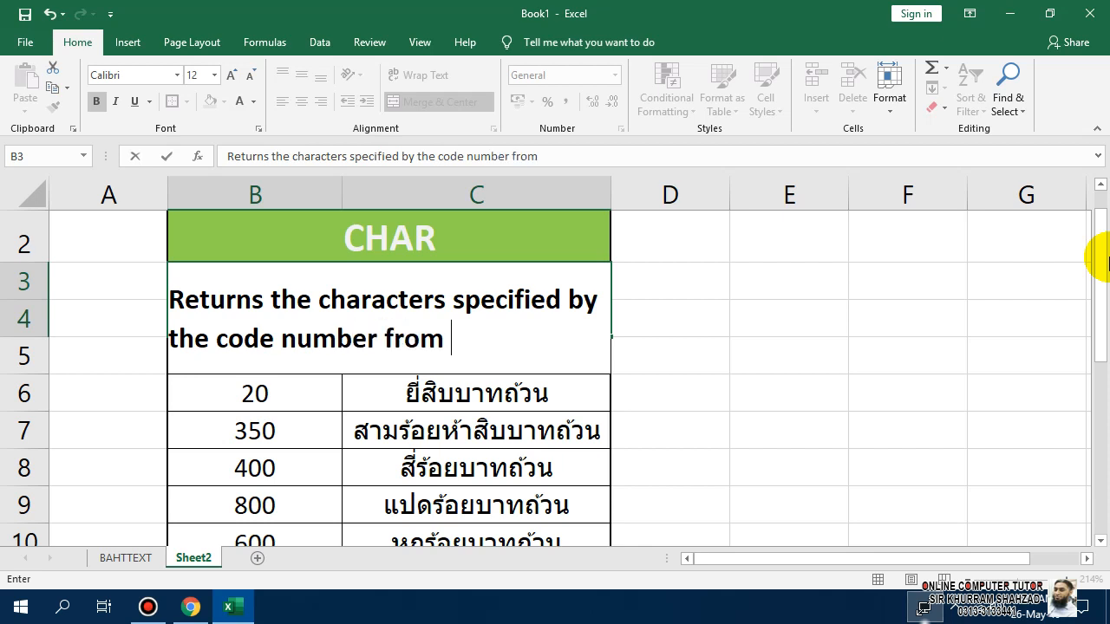
{"action": "type", "text": " the char"}
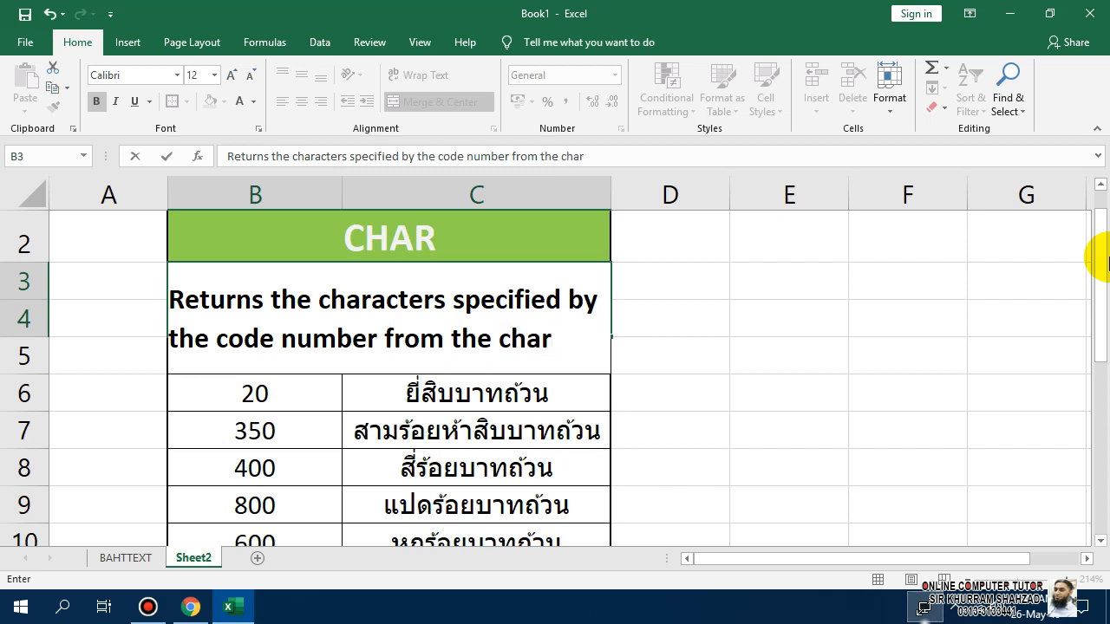
{"action": "type", "text": "acter set of y"}
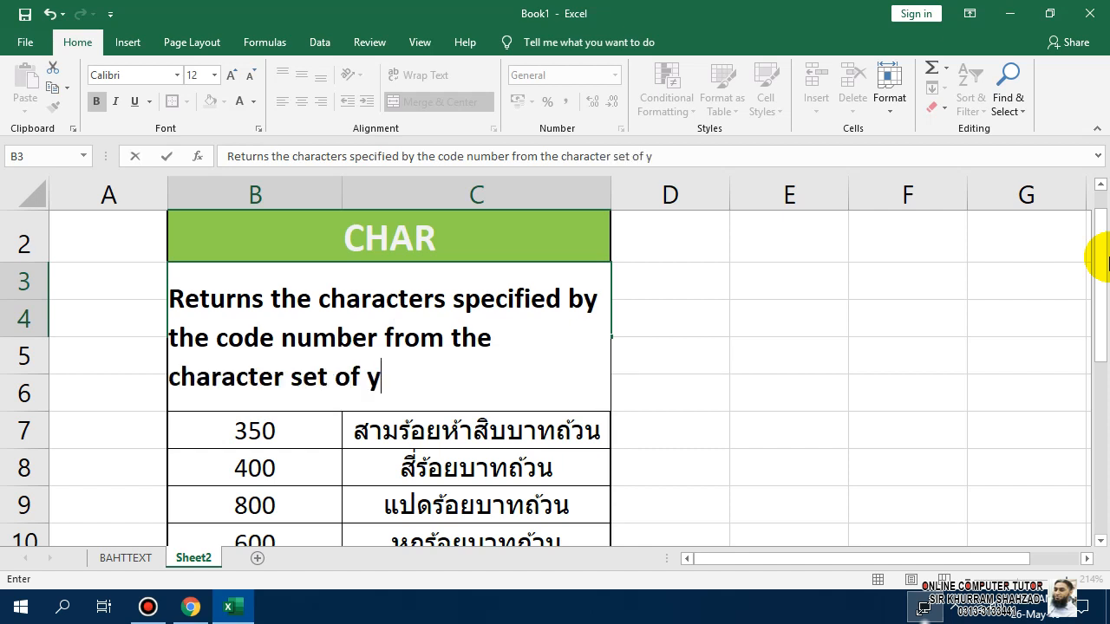
{"action": "type", "text": "our comp"}
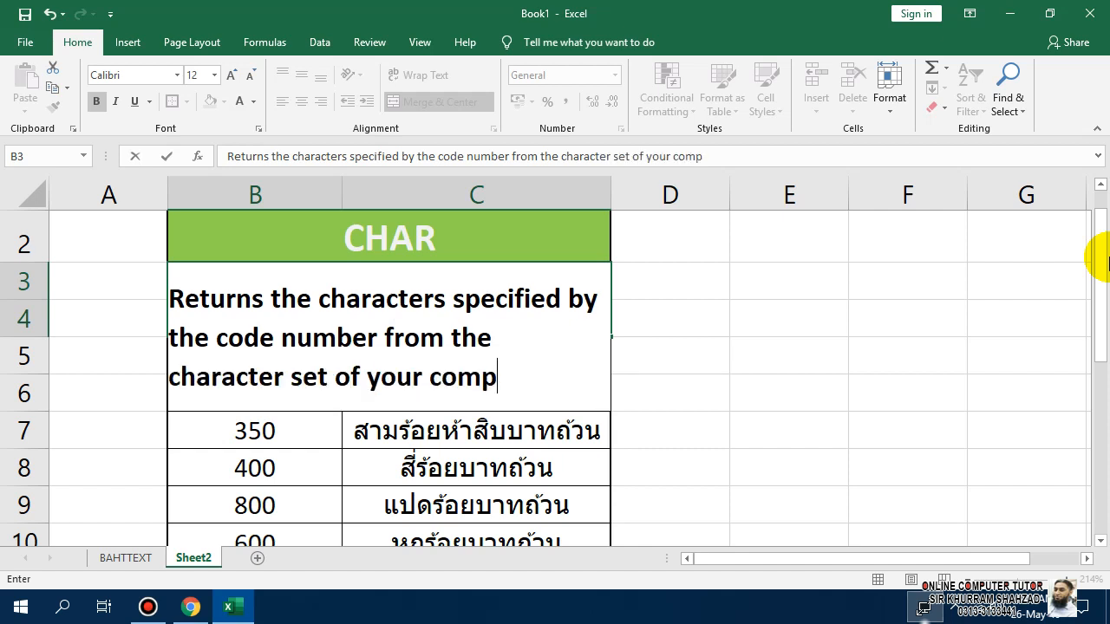
{"action": "type", "text": "uter"}
{"action": "key", "text": "Return"}
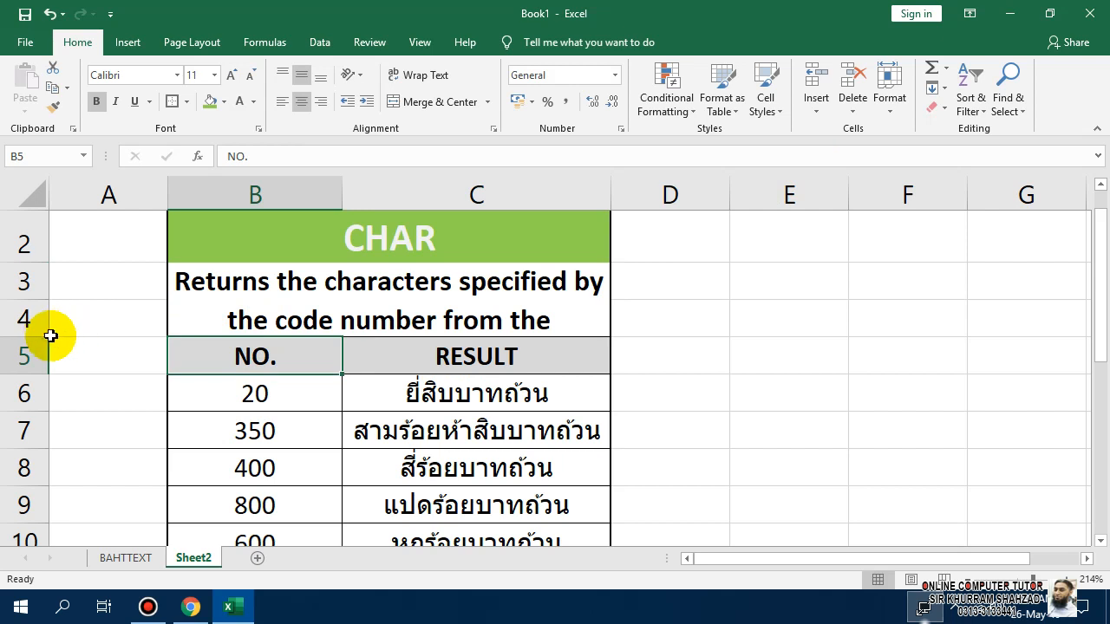
Shrink the B3 description font to 9, then set it to 10 and adjust row 4's height.
{"action": "left_click_drag", "start_coordinate": [44, 337], "coordinate": [48, 379]}
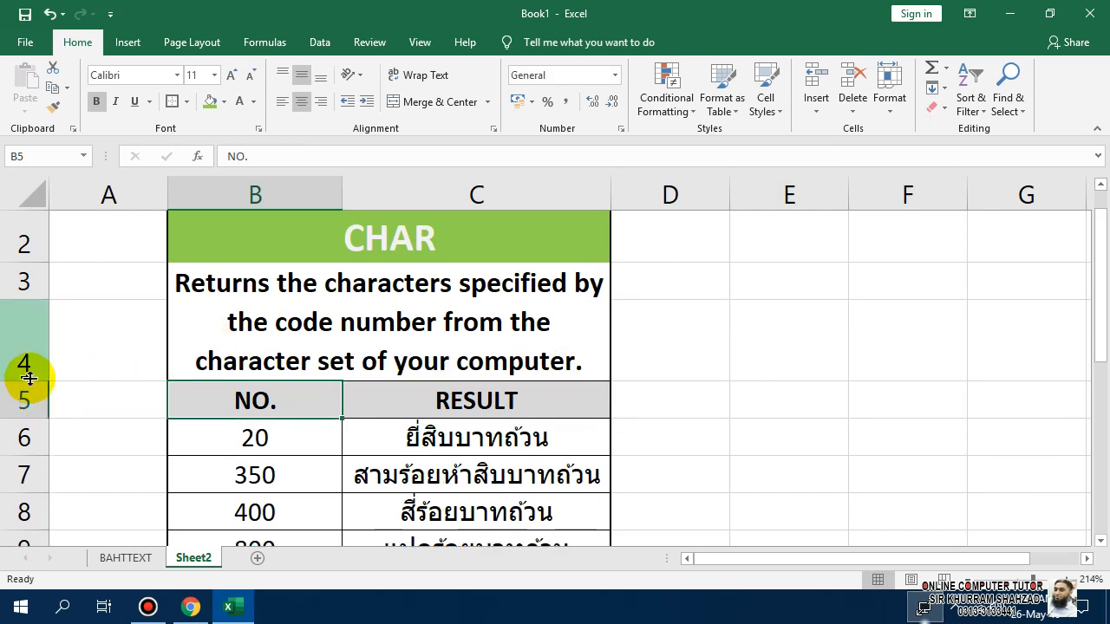
{"action": "left_click", "coordinate": [260, 322]}
{"action": "left_click", "coordinate": [249, 75]}
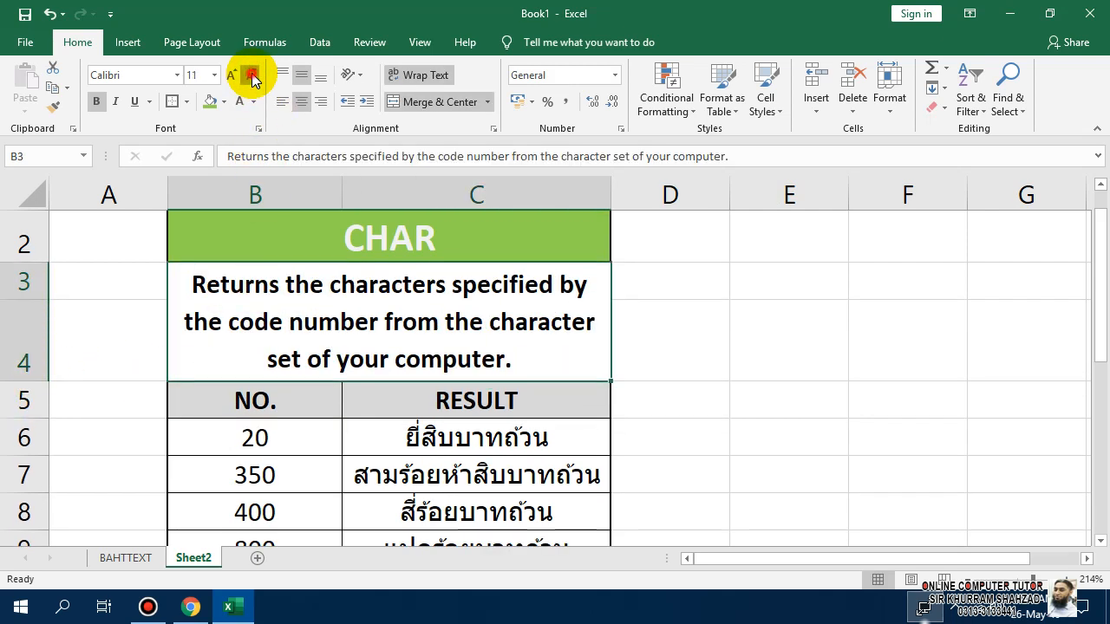
{"action": "left_click", "coordinate": [250, 76]}
{"action": "left_click", "coordinate": [250, 76]}
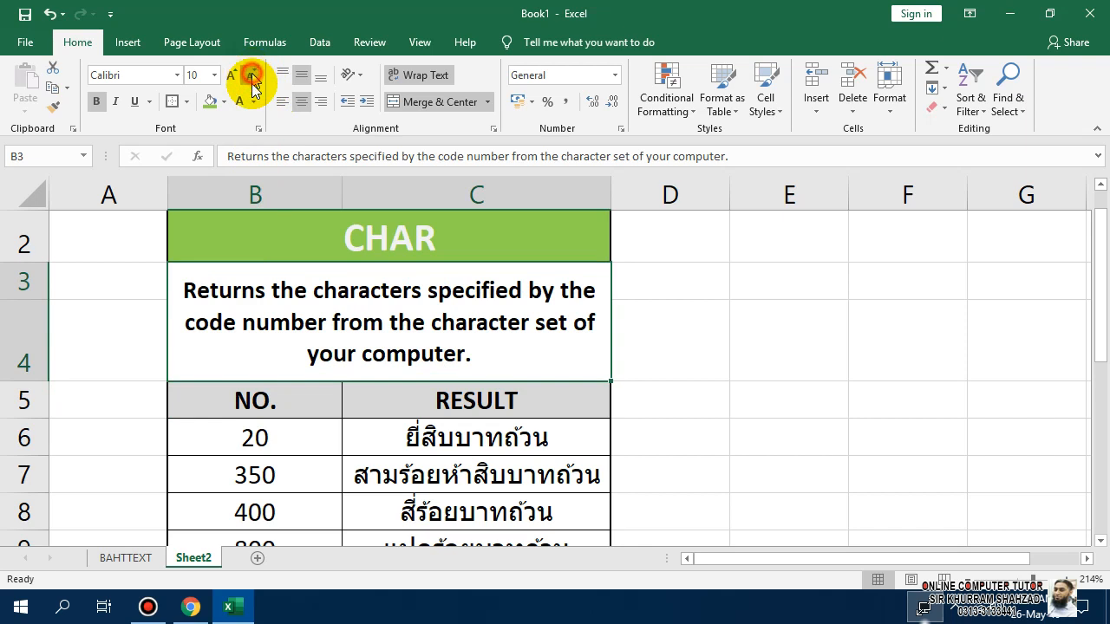
{"action": "left_click_drag", "start_coordinate": [41, 379], "coordinate": [38, 366]}
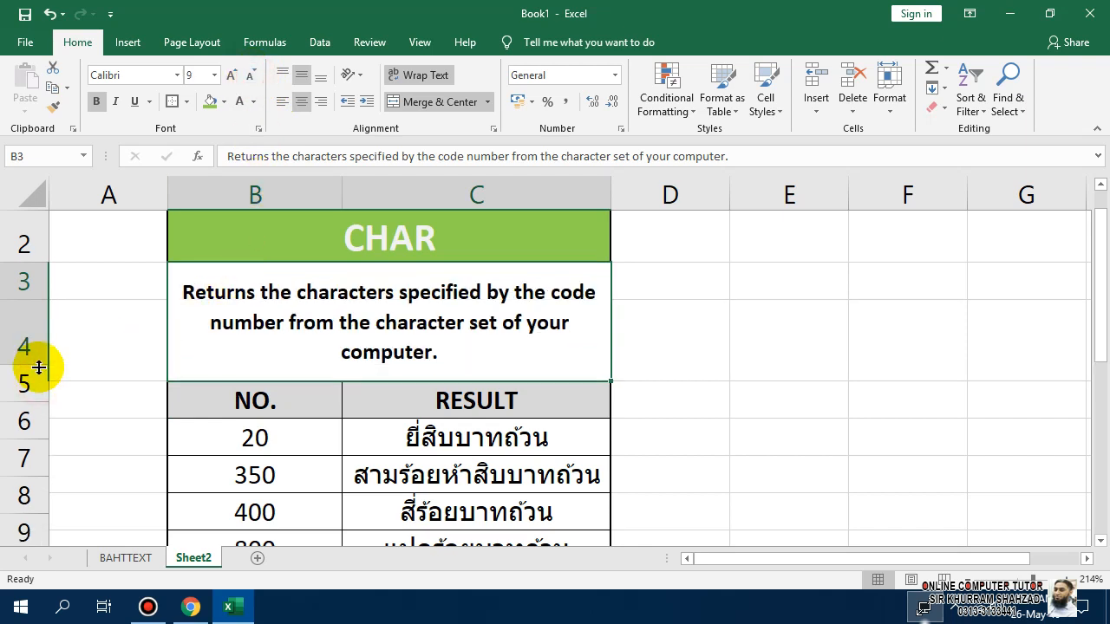
{"action": "left_click", "coordinate": [239, 78]}
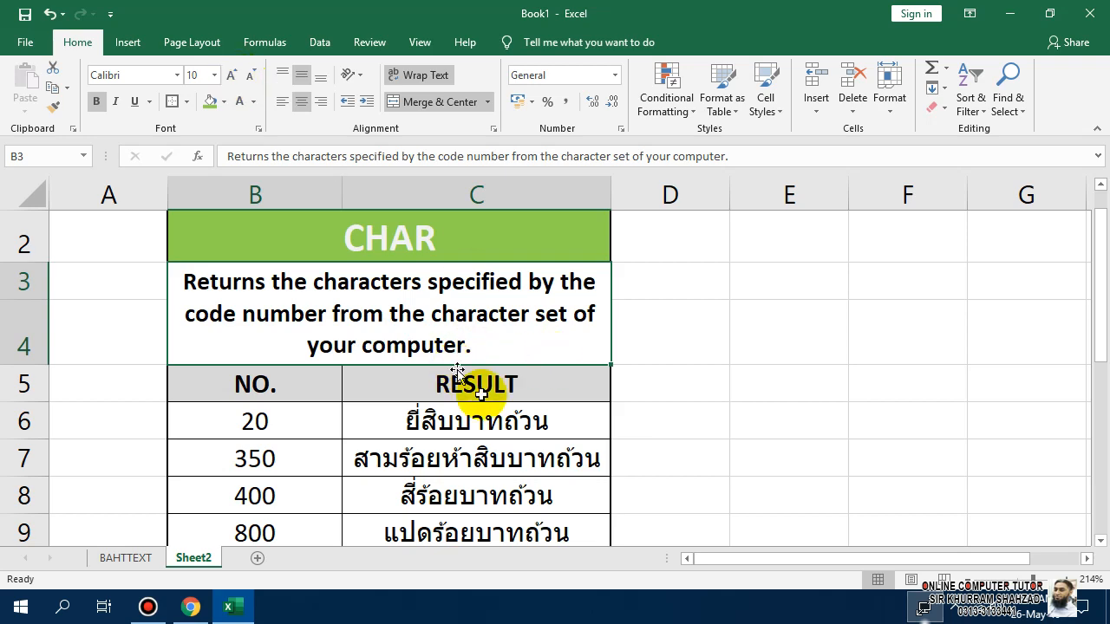
{"action": "scroll", "coordinate": [508, 409], "scroll_direction": "down", "scroll_amount": 1}
{"action": "scroll", "coordinate": [507, 409], "scroll_direction": "up", "scroll_amount": 1}
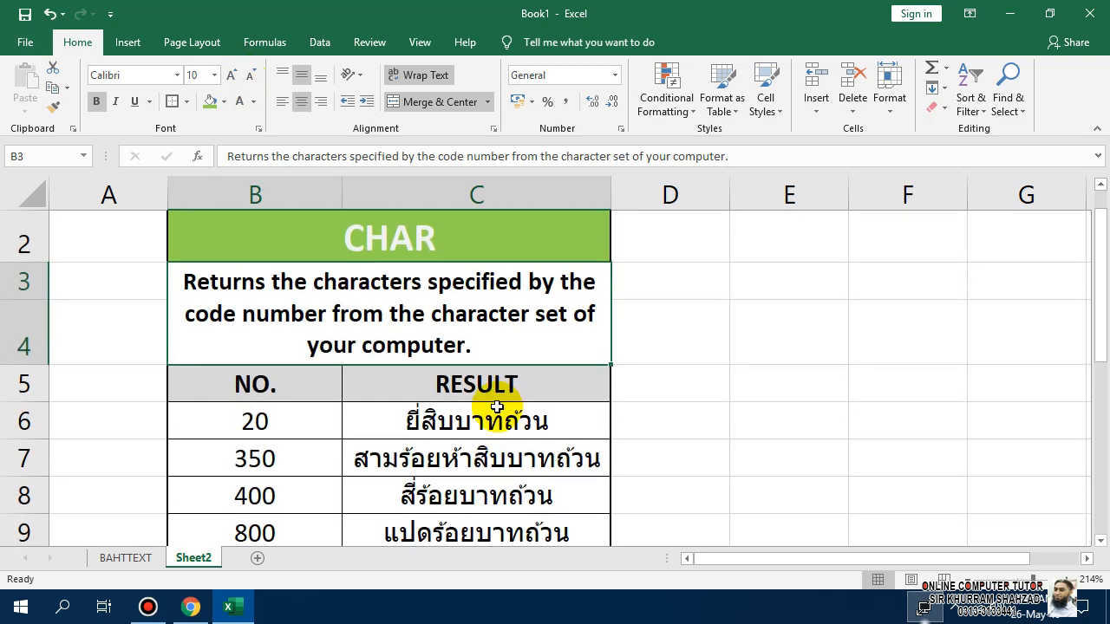
{"action": "left_click_drag", "start_coordinate": [495, 403], "coordinate": [513, 476]}
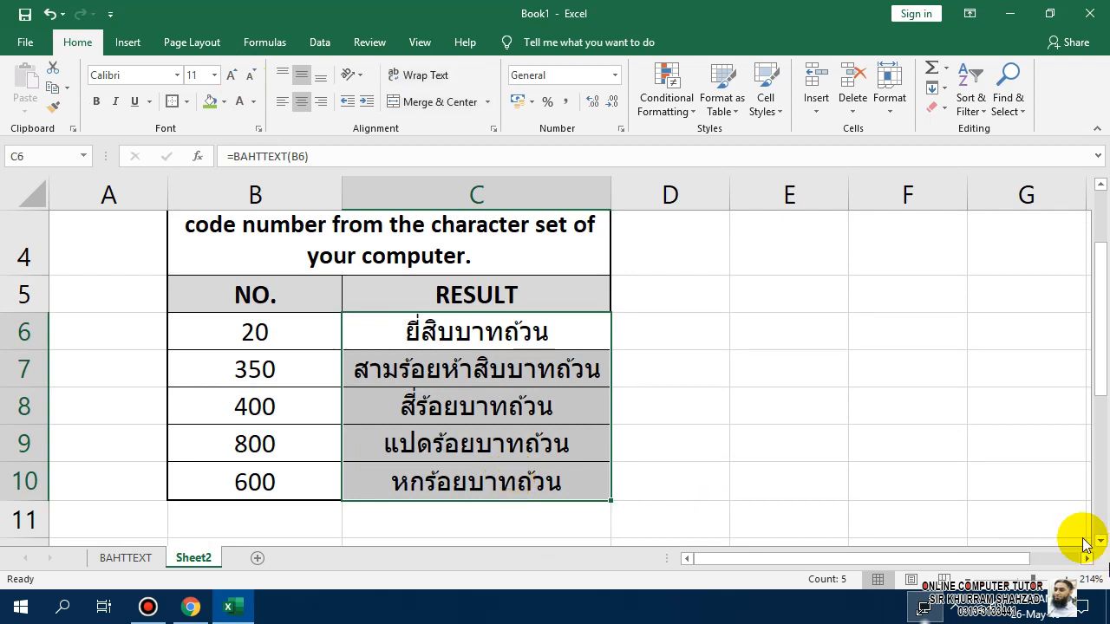
Delete the old Thai text results in C6:C10, leaving the RESULT column empty.
{"action": "key", "text": "Delete"}
{"action": "key", "text": "Up"}
{"action": "key", "text": "Up"}
{"action": "key", "text": "Up"}
{"action": "key", "text": "Up"}
{"action": "key", "text": "Up"}
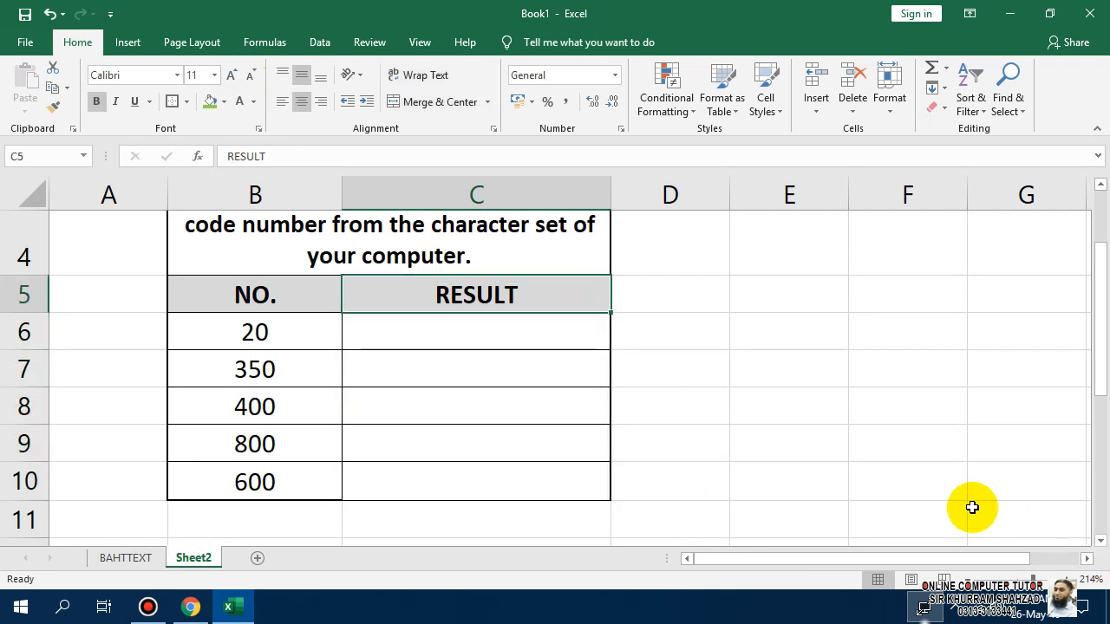
{"action": "key", "text": "Down"}
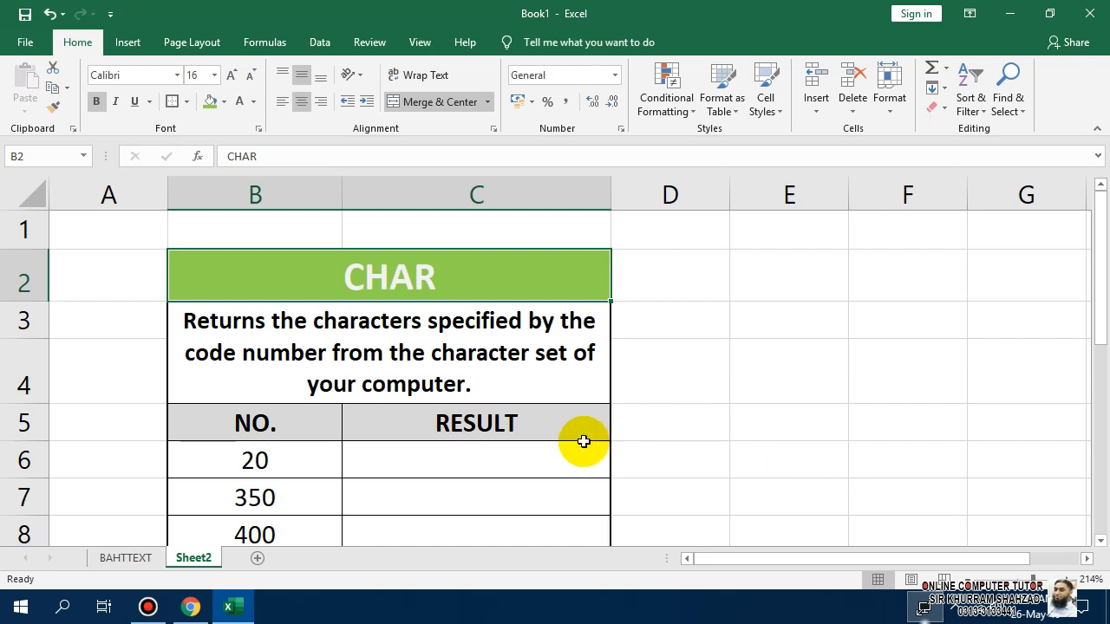
{"action": "left_click", "coordinate": [674, 372]}
{"action": "left_click", "coordinate": [957, 342]}
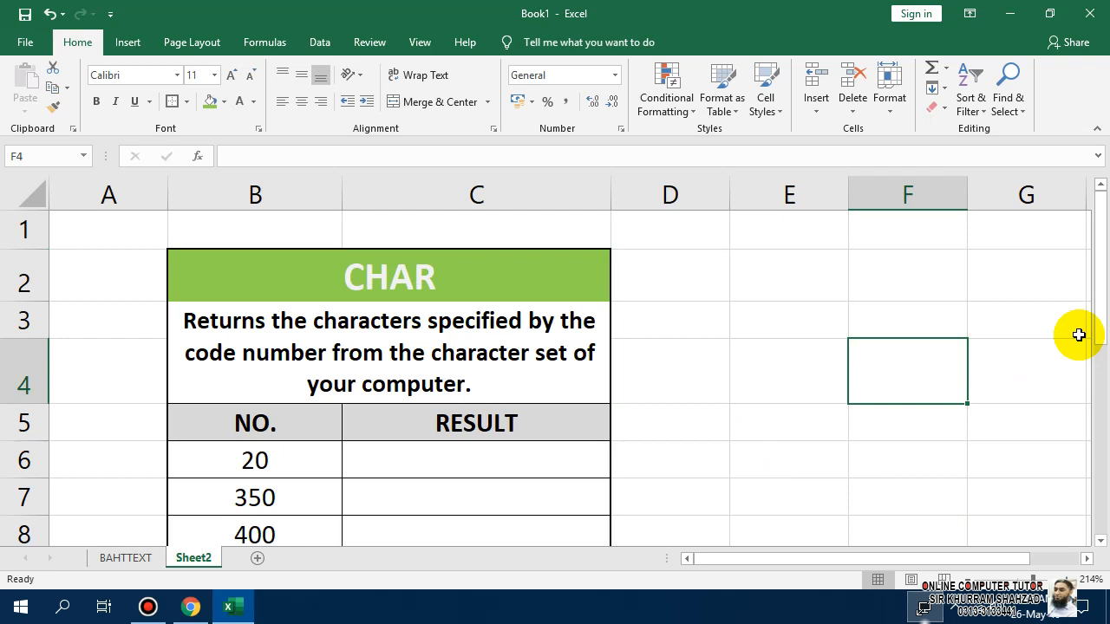
Enter ASCII in F4 and 'American Standard code for Information Interchage' in F5.
{"action": "type", "text": "SCII"}
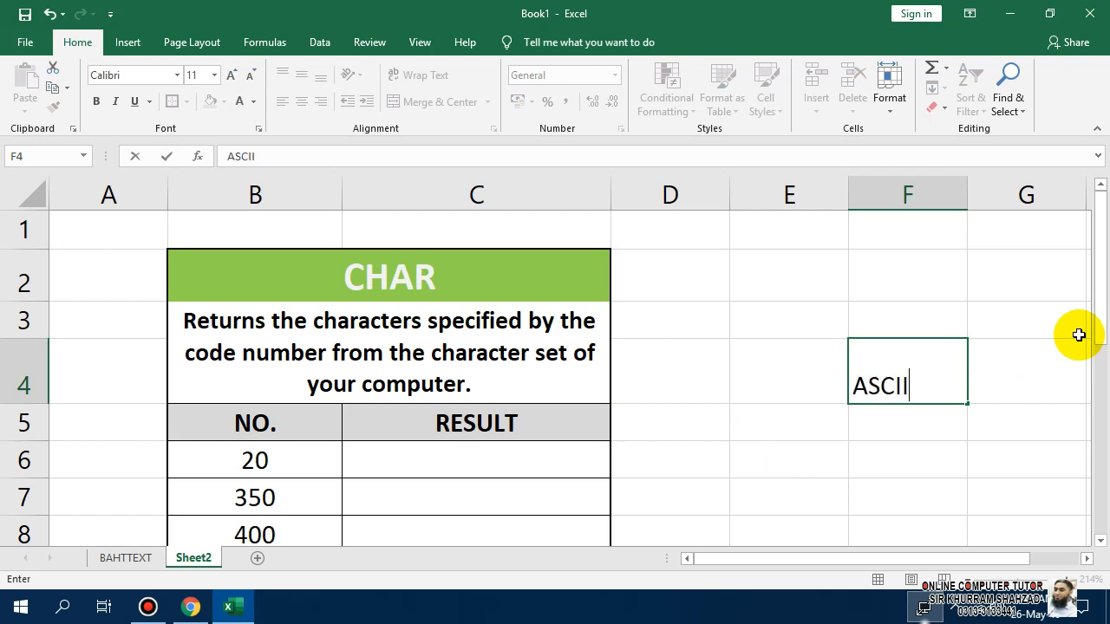
{"action": "key", "text": "Return"}
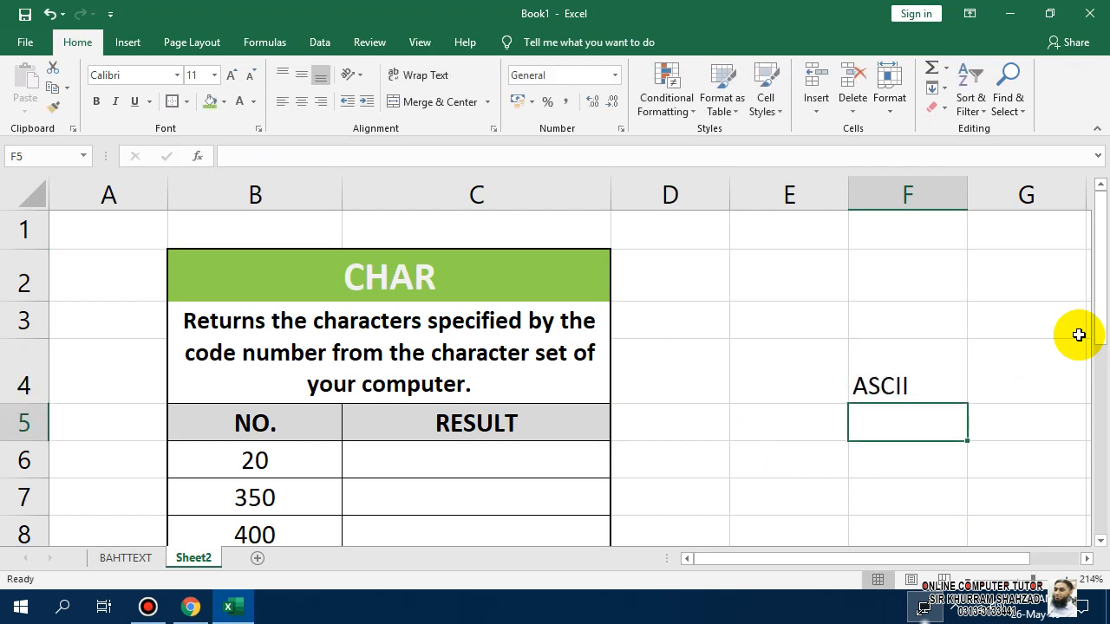
{"action": "type", "text": "Ame"}
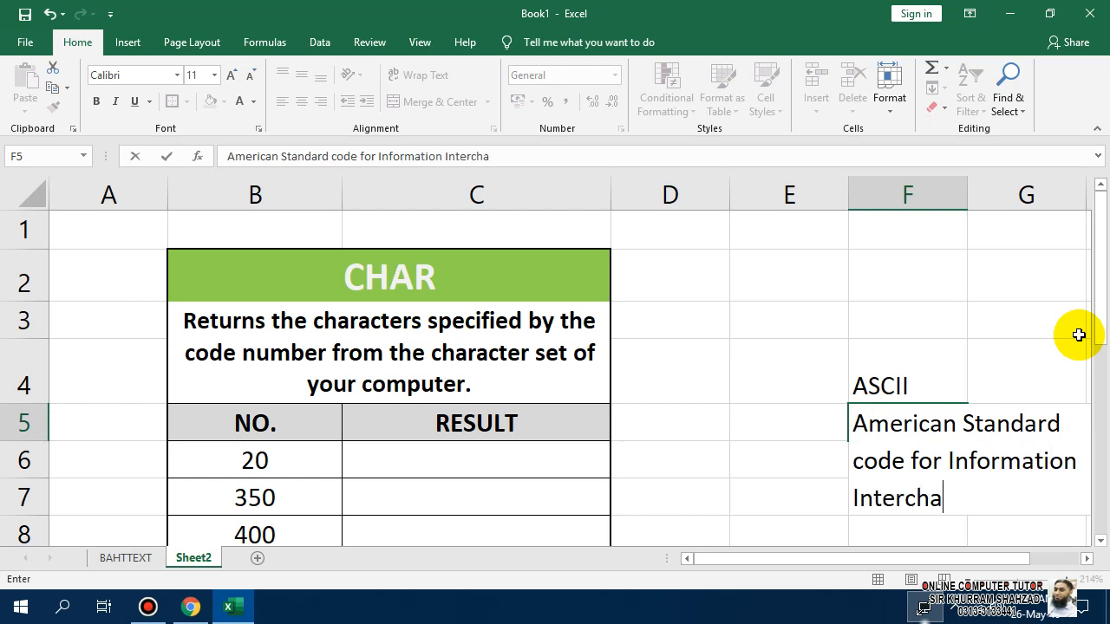
{"action": "type", "text": "nge"}
{"action": "key", "text": "Return"}
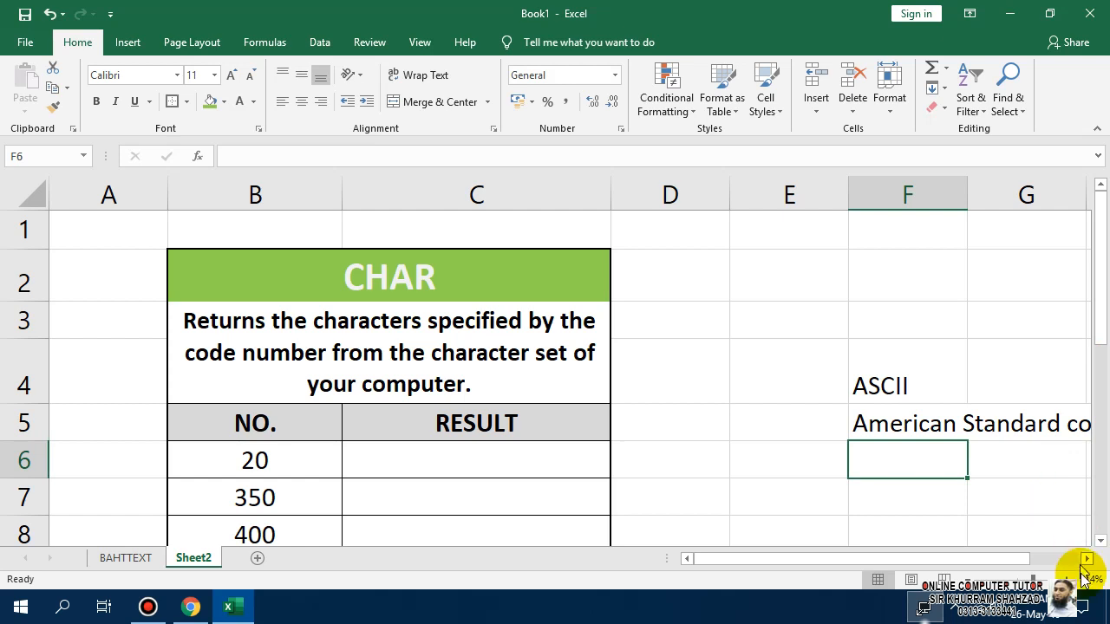
Merge and centre ASCII across F4:J4 and the full name across F5:J5.
{"action": "left_click", "coordinate": [1087, 560]}
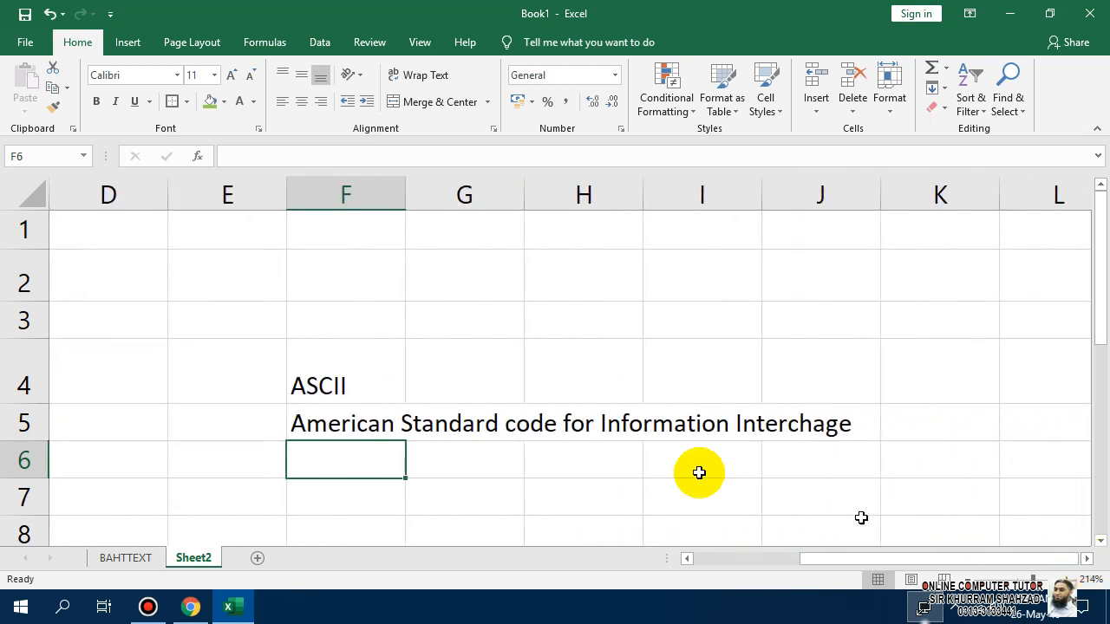
{"action": "left_click_drag", "start_coordinate": [371, 386], "coordinate": [780, 376]}
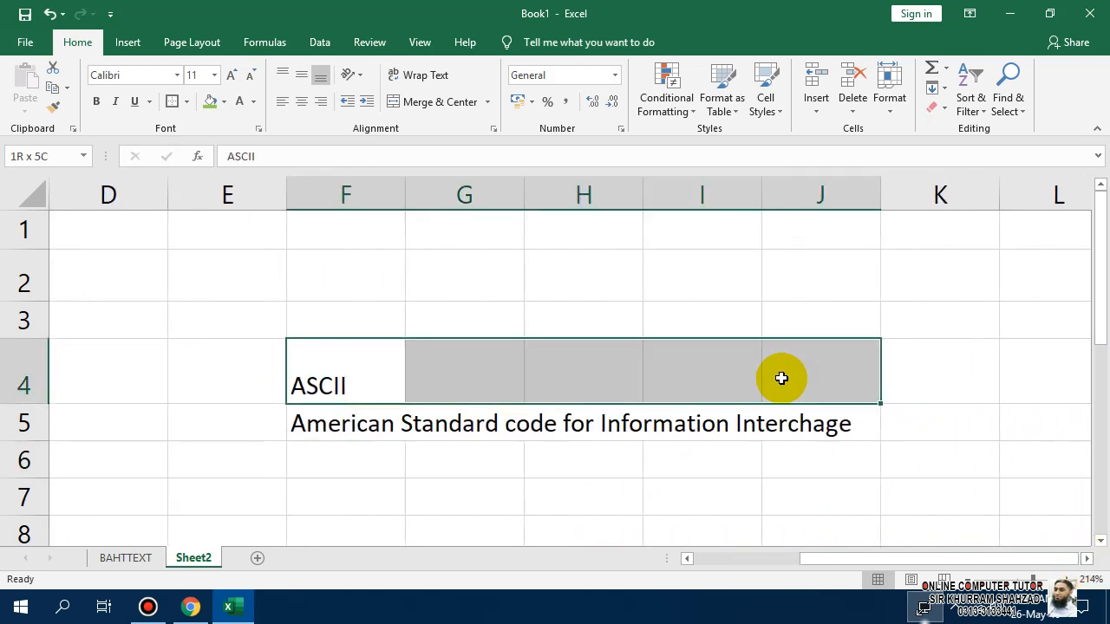
{"action": "left_click", "coordinate": [442, 104]}
{"action": "left_click_drag", "start_coordinate": [784, 425], "coordinate": [371, 422]}
{"action": "left_click", "coordinate": [418, 102]}
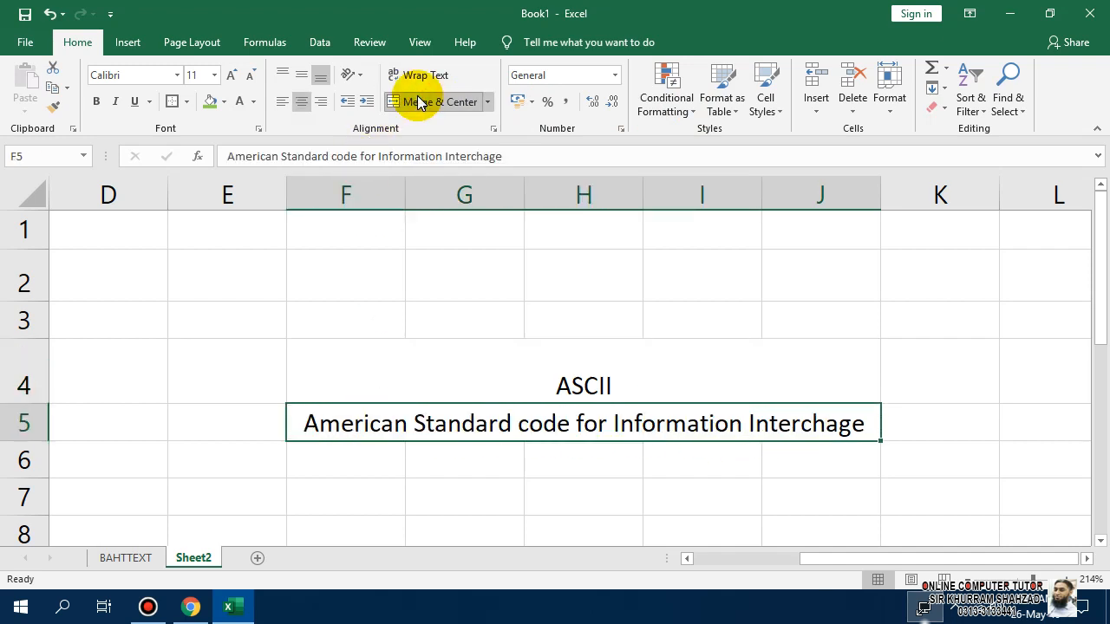
{"action": "left_click", "coordinate": [692, 470]}
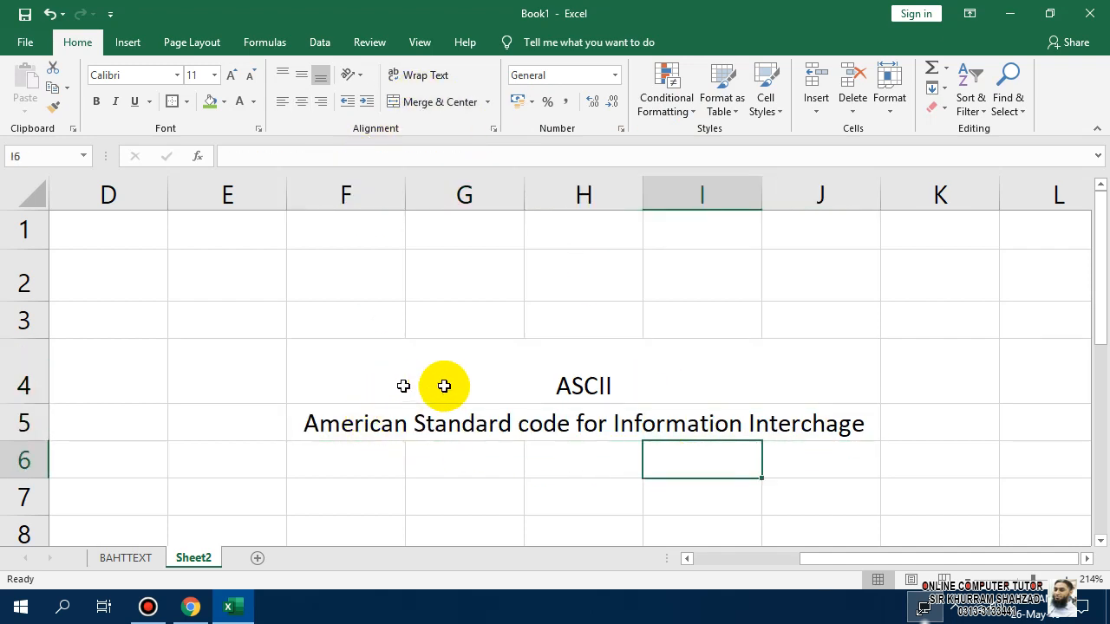
{"action": "scroll", "coordinate": [651, 383], "scroll_direction": "down", "scroll_amount": 1}
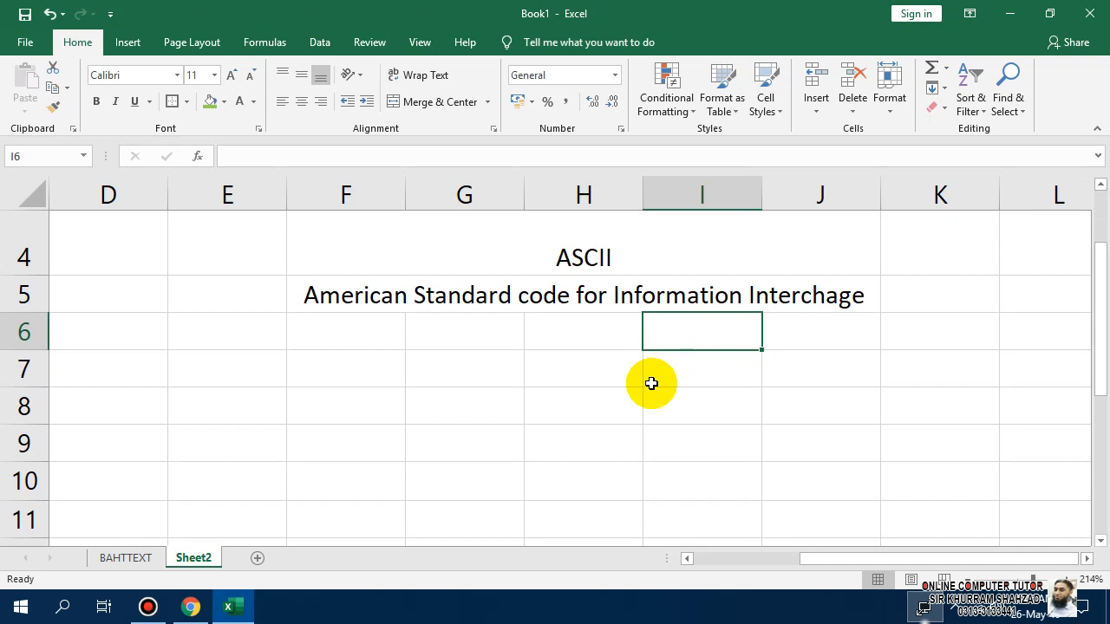
{"action": "left_click_drag", "start_coordinate": [923, 562], "coordinate": [807, 567]}
Enter =CHAR(B6) in C6 and fill it down to C10.
{"action": "left_click", "coordinate": [421, 333]}
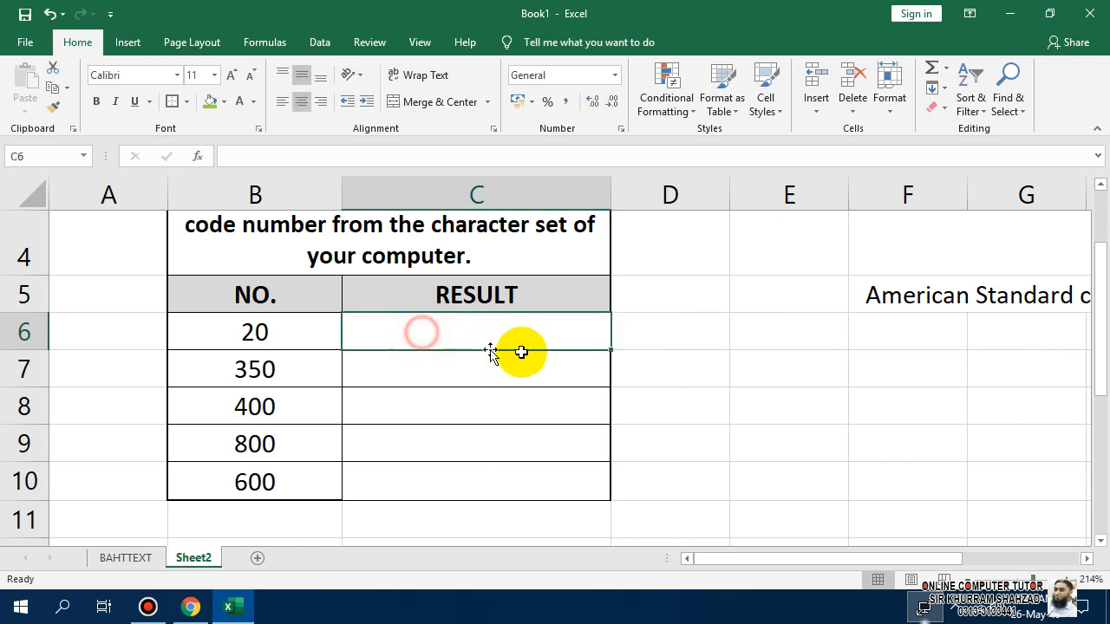
{"action": "scroll", "coordinate": [490, 352], "scroll_direction": "up", "scroll_amount": 1}
{"action": "type", "text": "=char"}
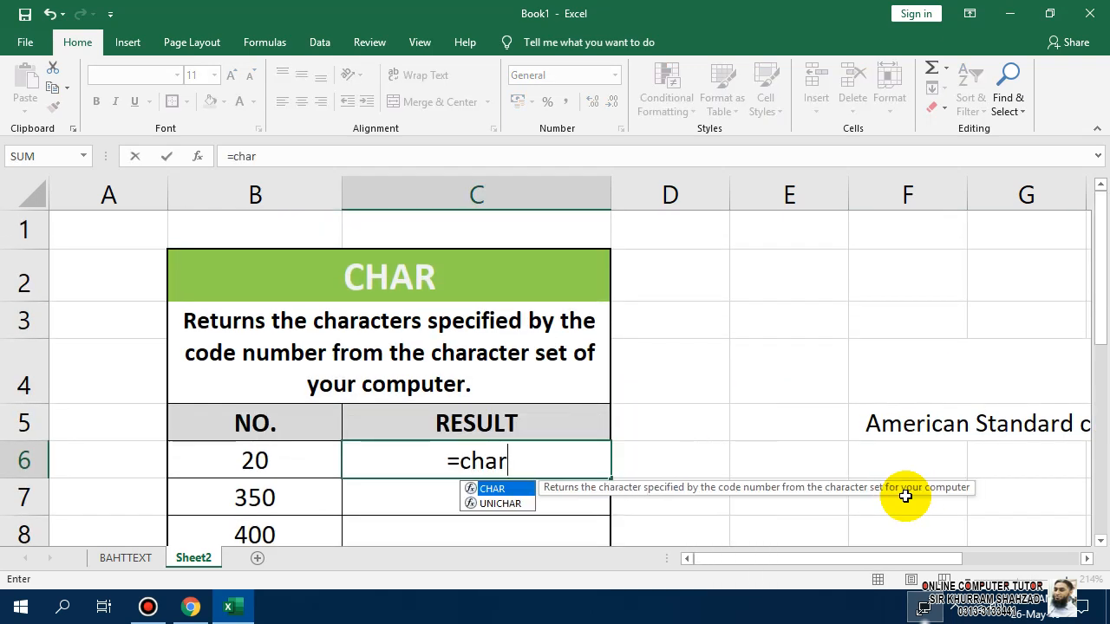
{"action": "type", "text": "("}
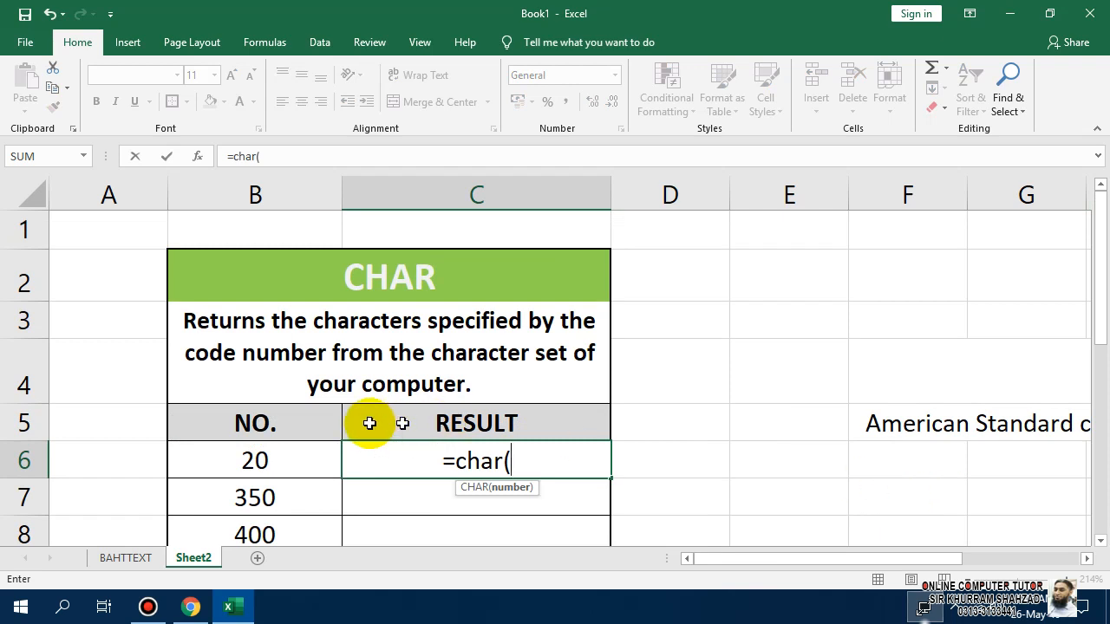
{"action": "left_click", "coordinate": [304, 459]}
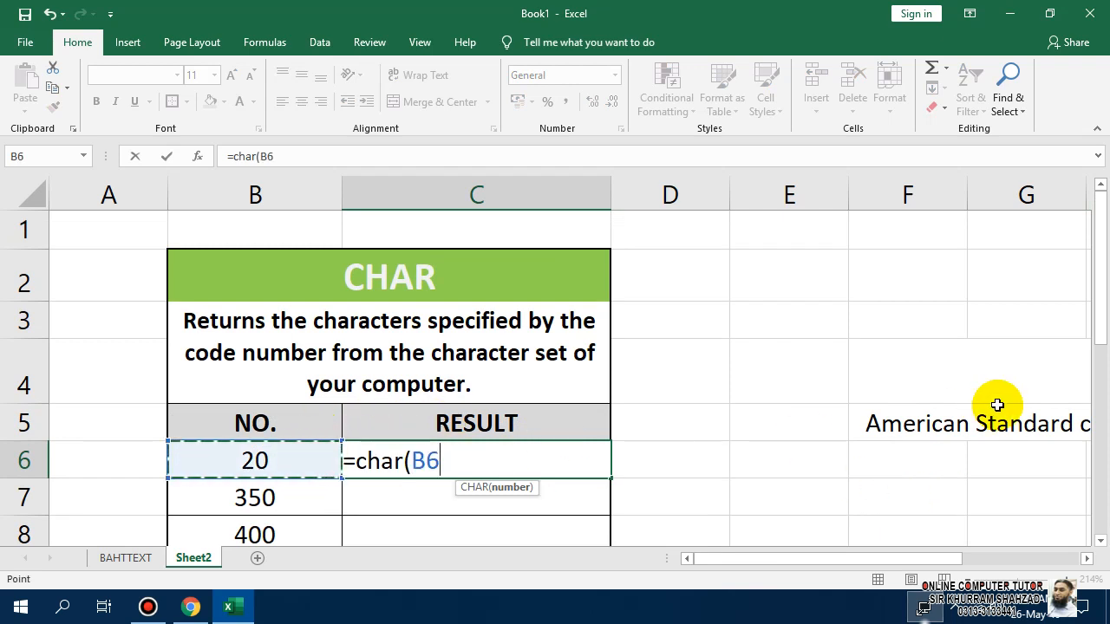
{"action": "type", "text": ")"}
{"action": "key", "text": "Return"}
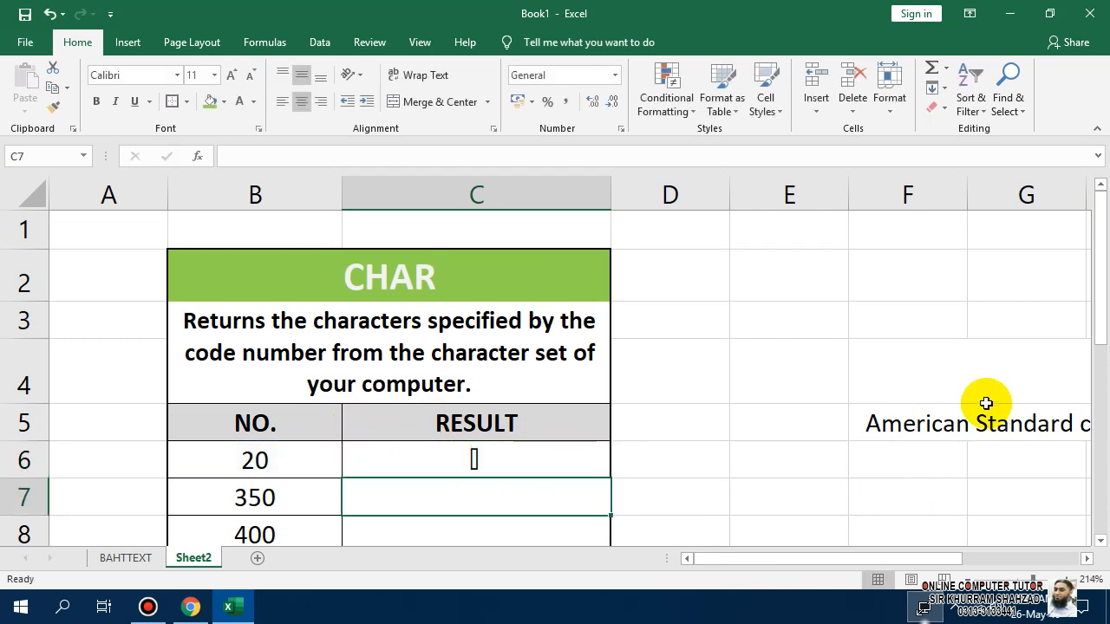
{"action": "scroll", "coordinate": [867, 404], "scroll_direction": "down", "scroll_amount": 1}
{"action": "left_click", "coordinate": [586, 334]}
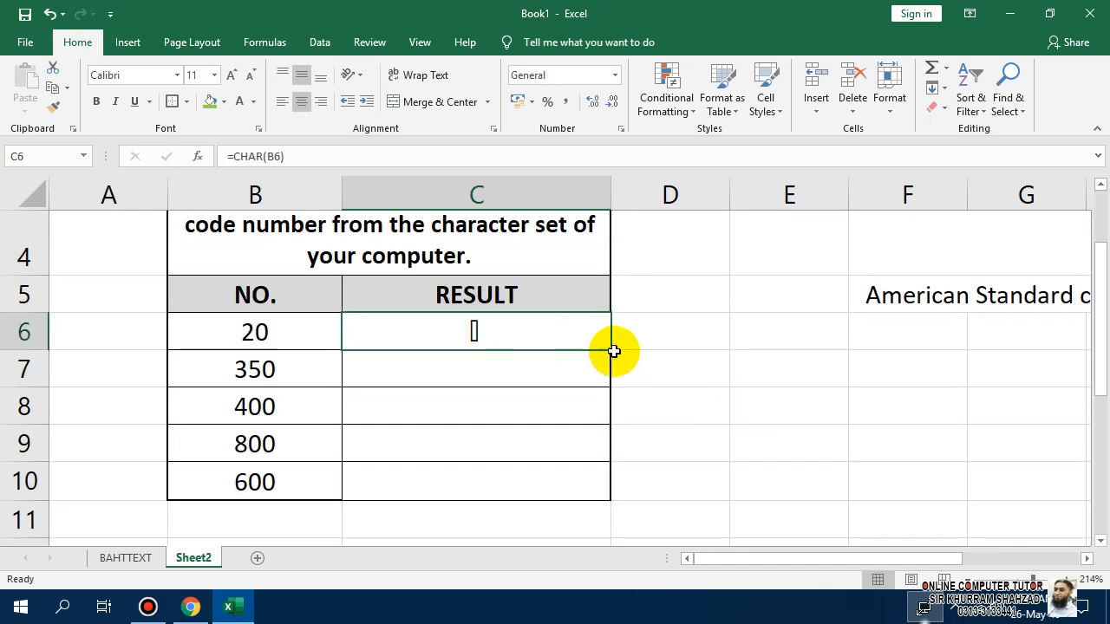
{"action": "left_click_drag", "start_coordinate": [611, 351], "coordinate": [609, 496]}
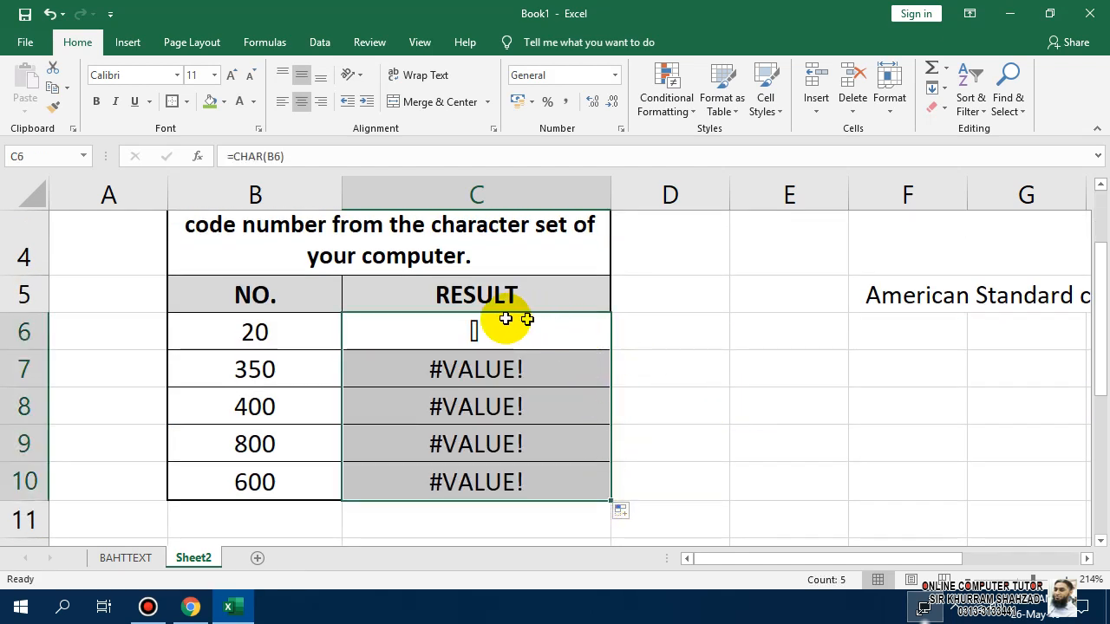
Check the CHAR formulas in C6:C10, where C7:C10 return #VALUE!
{"action": "left_click", "coordinate": [456, 361]}
{"action": "left_click", "coordinate": [547, 328]}
{"action": "double_click", "coordinate": [545, 326]}
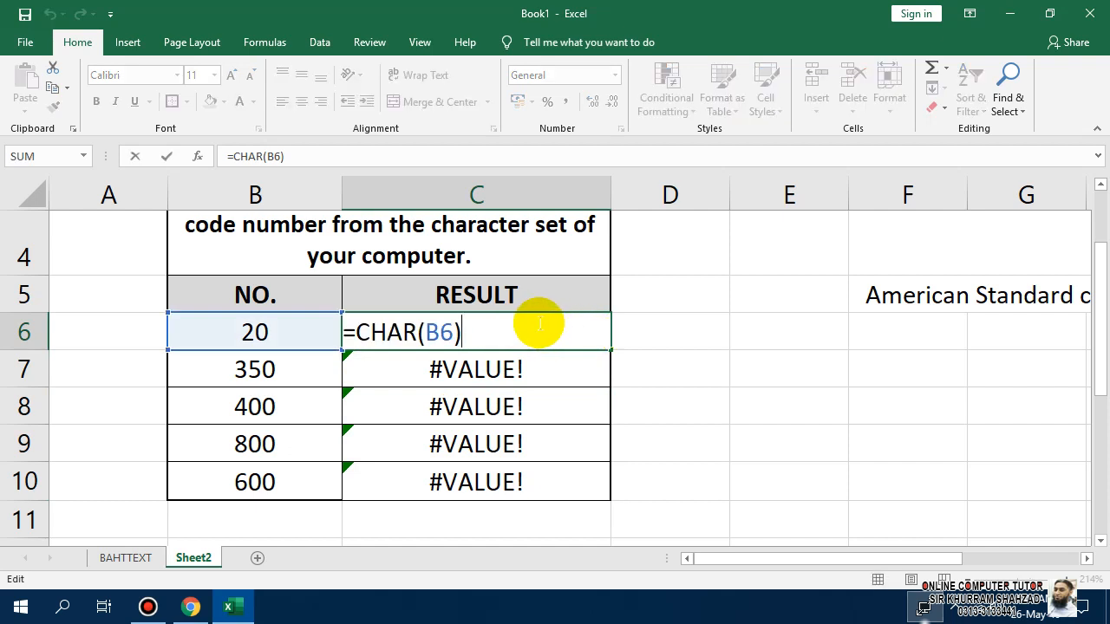
{"action": "key", "text": "Escape"}
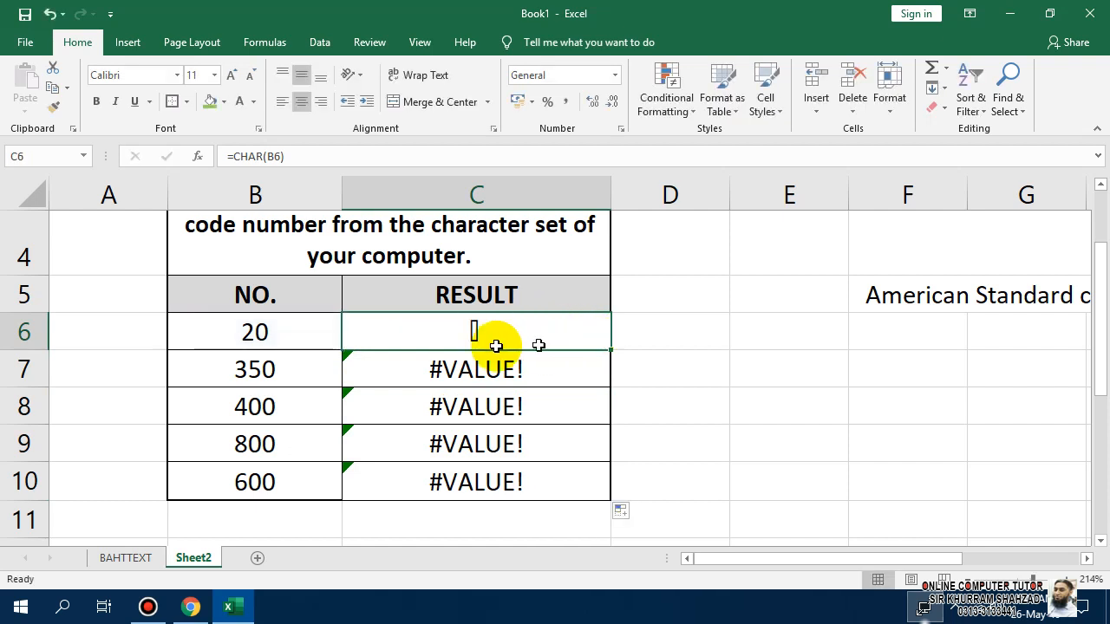
{"action": "left_click", "coordinate": [503, 371]}
{"action": "left_click", "coordinate": [508, 419]}
{"action": "left_click", "coordinate": [503, 473]}
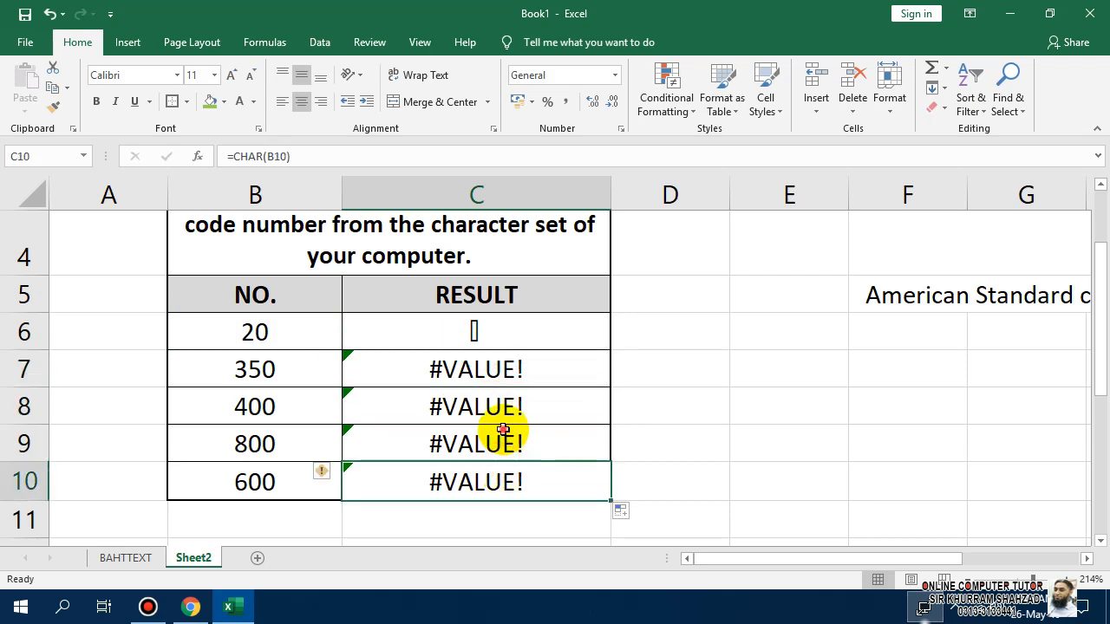
{"action": "left_click", "coordinate": [500, 438]}
{"action": "left_click", "coordinate": [502, 368]}
{"action": "left_click", "coordinate": [490, 519]}
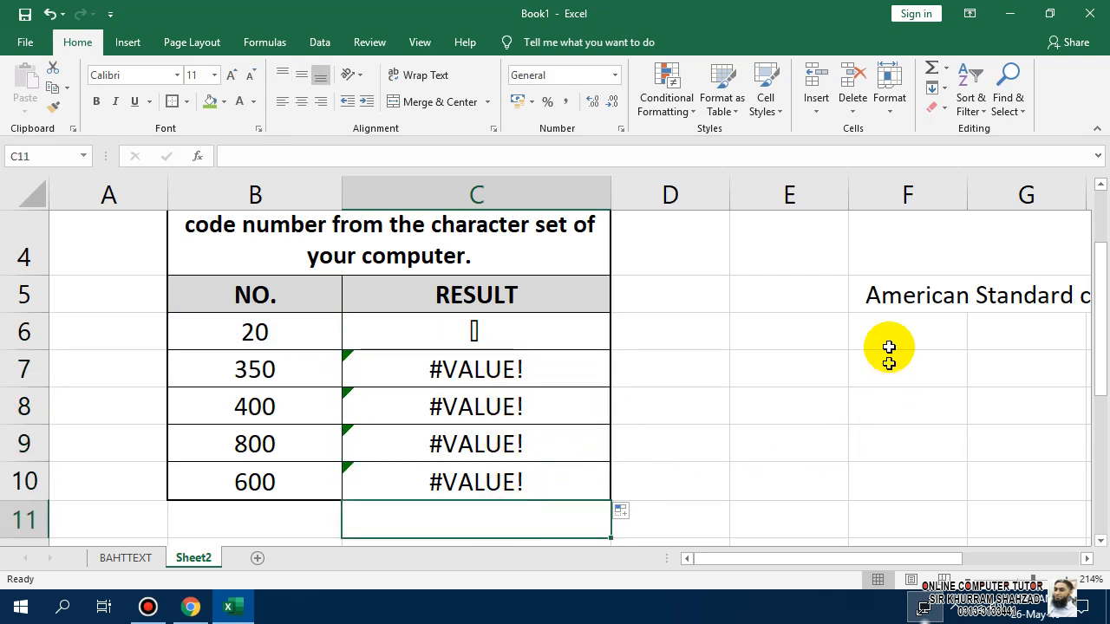
Merge and centre F6:J6 and enter the range 1-255 in it.
{"action": "scroll", "coordinate": [887, 495], "scroll_direction": "up", "scroll_amount": 1}
{"action": "left_click_drag", "start_coordinate": [859, 558], "coordinate": [932, 568]}
{"action": "left_click_drag", "start_coordinate": [620, 464], "coordinate": [845, 444]}
{"action": "left_click", "coordinate": [477, 103]}
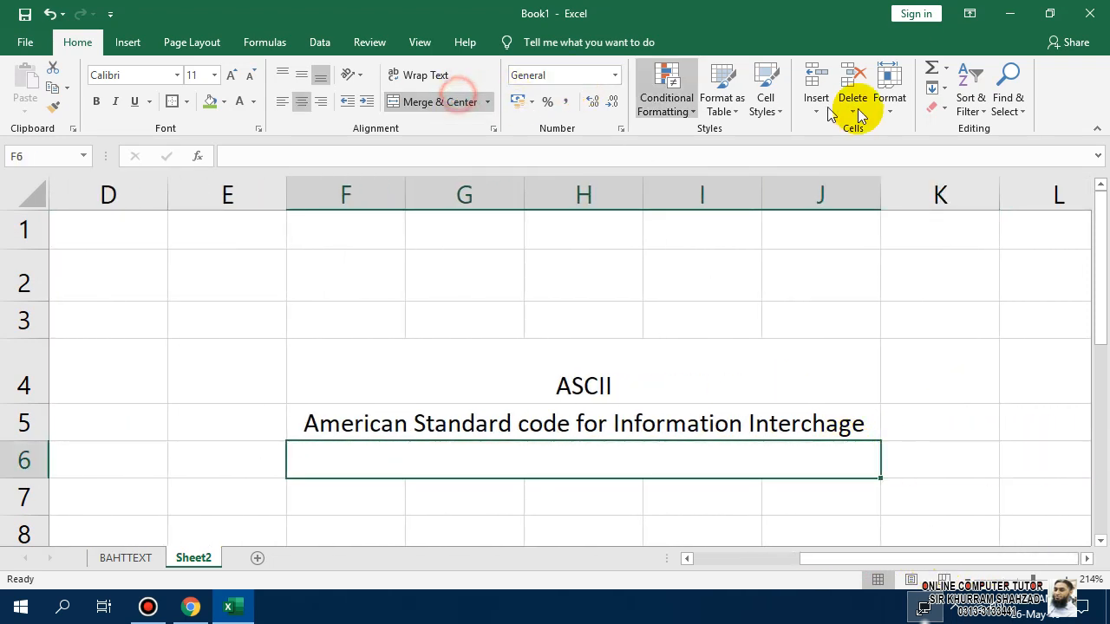
{"action": "type", "text": "0"}
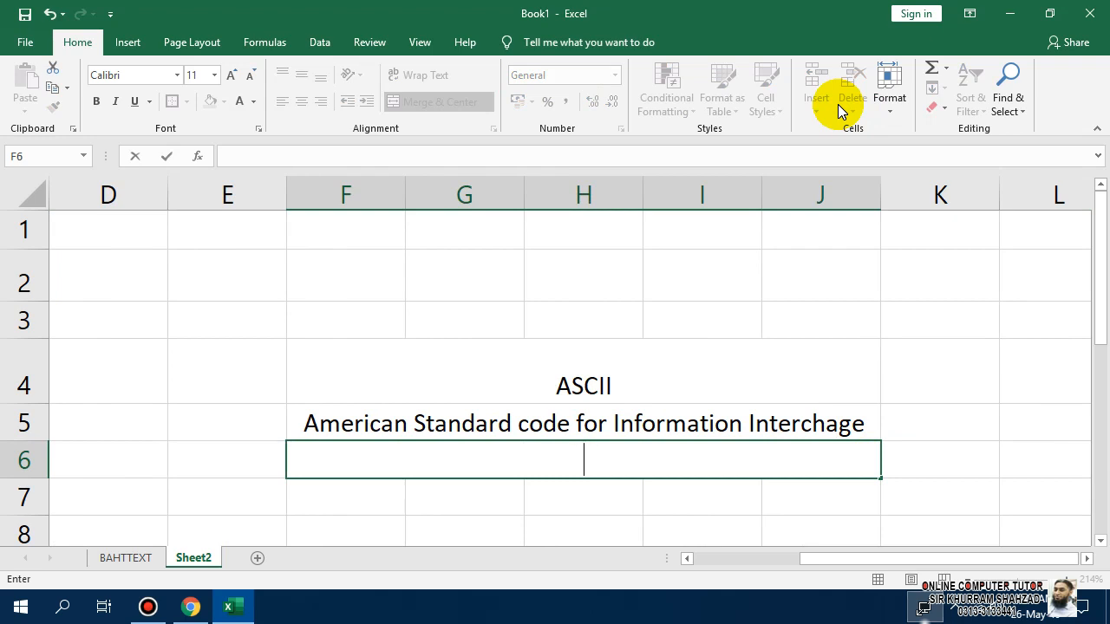
{"action": "type", "text": "-255"}
{"action": "key", "text": "Return"}
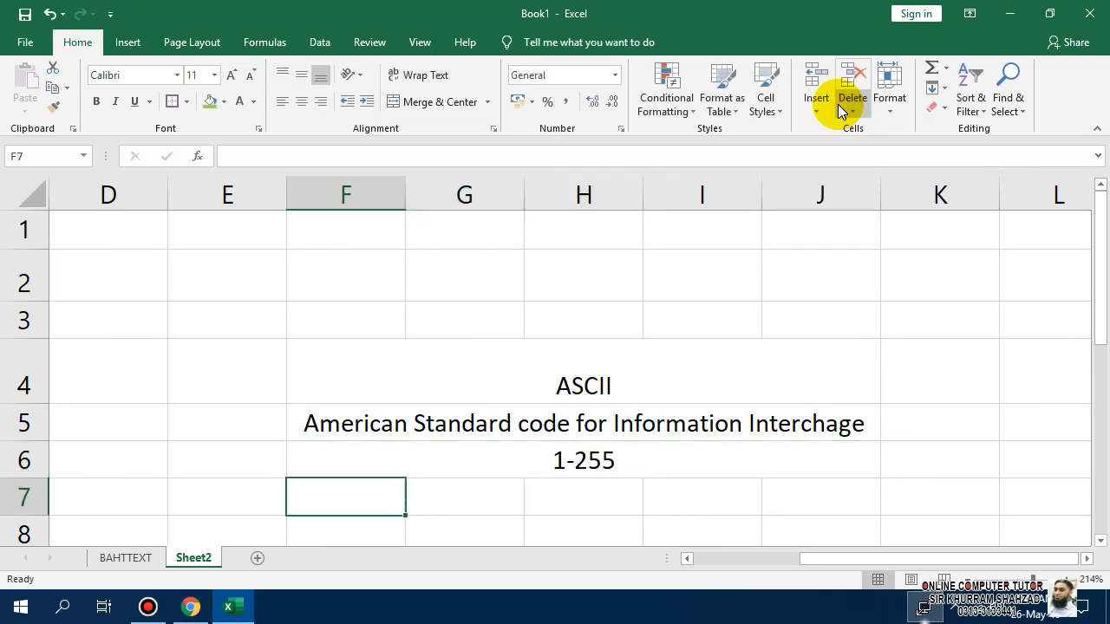
{"action": "left_click_drag", "start_coordinate": [923, 561], "coordinate": [808, 546]}
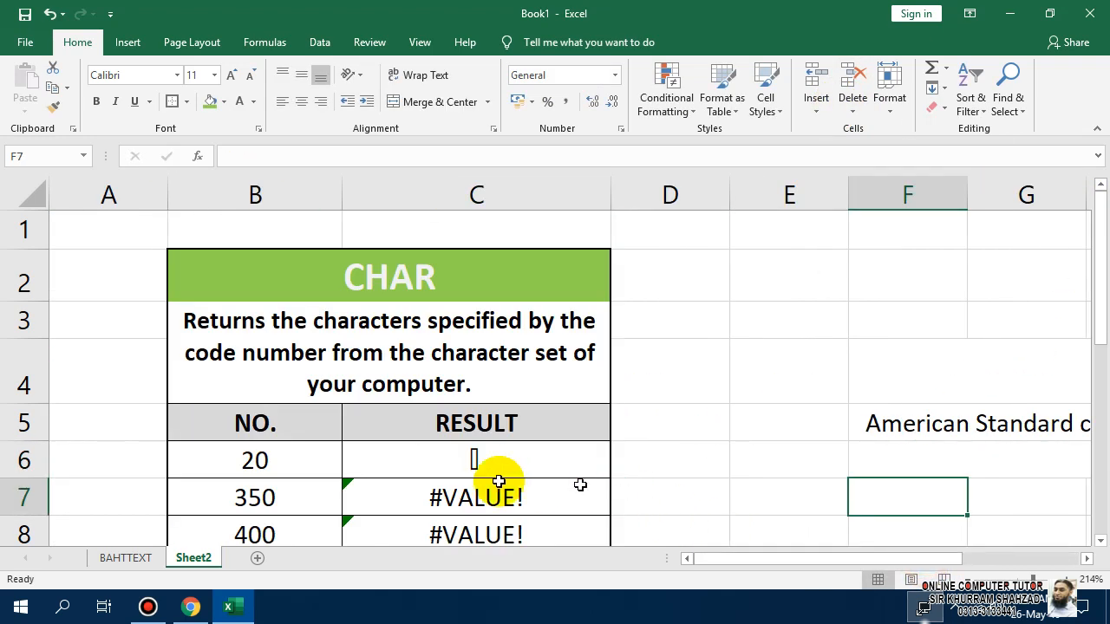
Replace the codes in B7:B10 with 97, 98, 110 and 77.
{"action": "scroll", "coordinate": [434, 452], "scroll_direction": "down", "scroll_amount": 2}
{"action": "scroll", "coordinate": [275, 261], "scroll_direction": "up", "scroll_amount": 2}
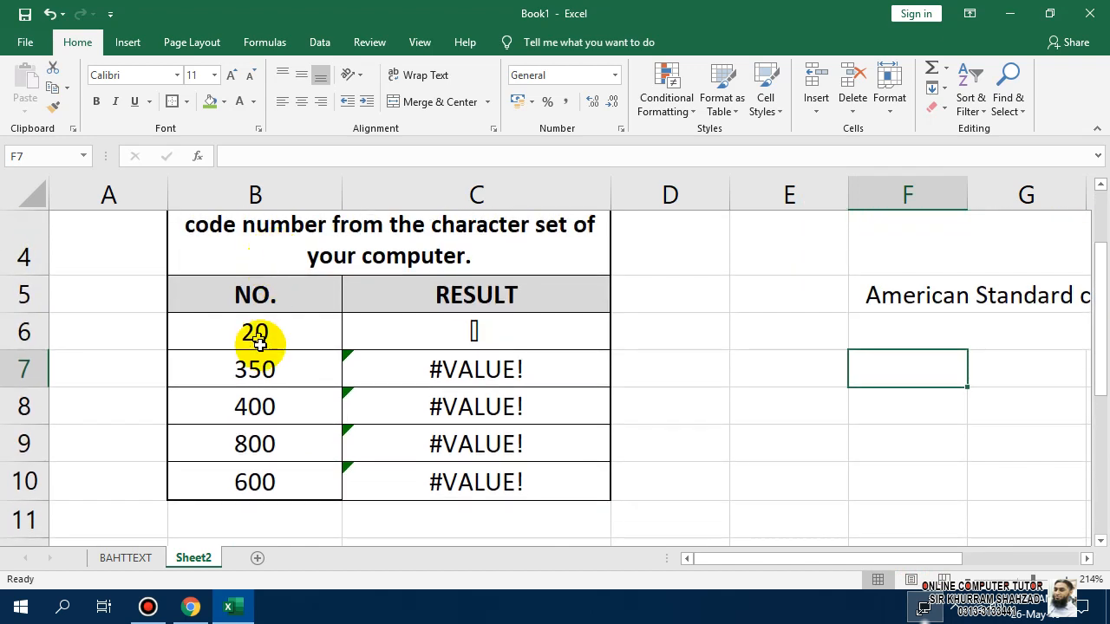
{"action": "left_click", "coordinate": [265, 357]}
{"action": "type", "text": "97"}
{"action": "key", "text": "Return"}
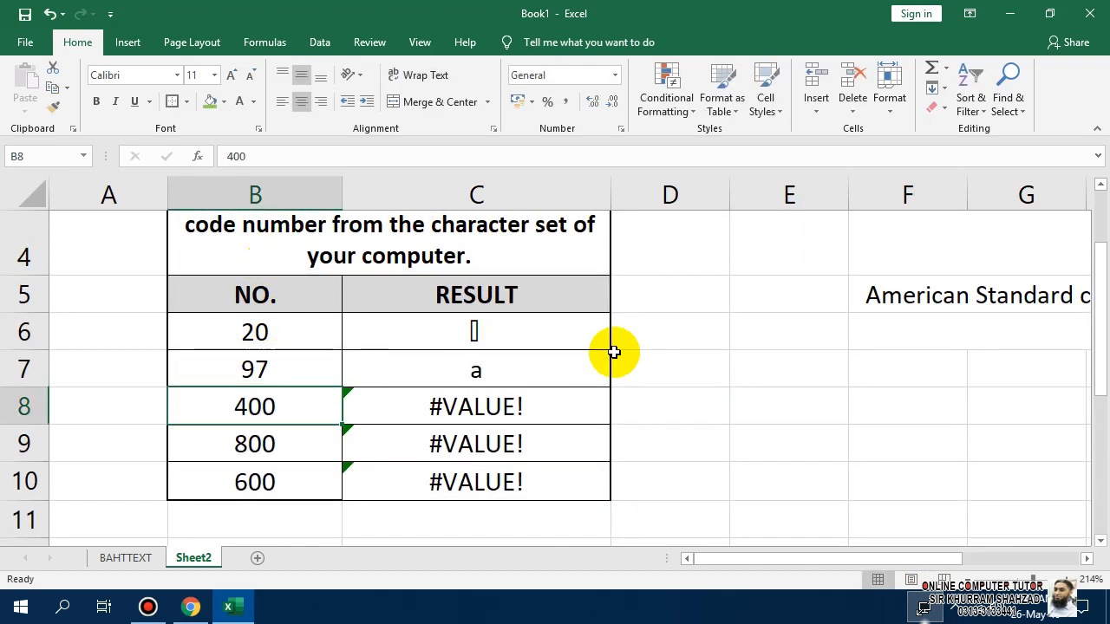
{"action": "key", "text": "Return"}
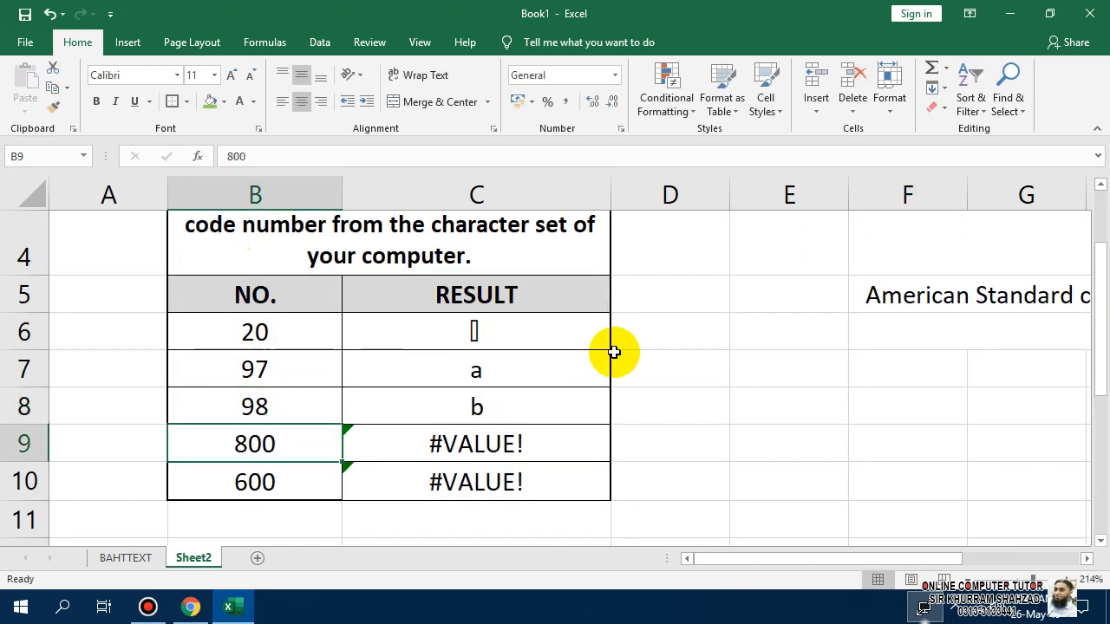
{"action": "type", "text": "110"}
{"action": "key", "text": "Return"}
{"action": "type", "text": "30"}
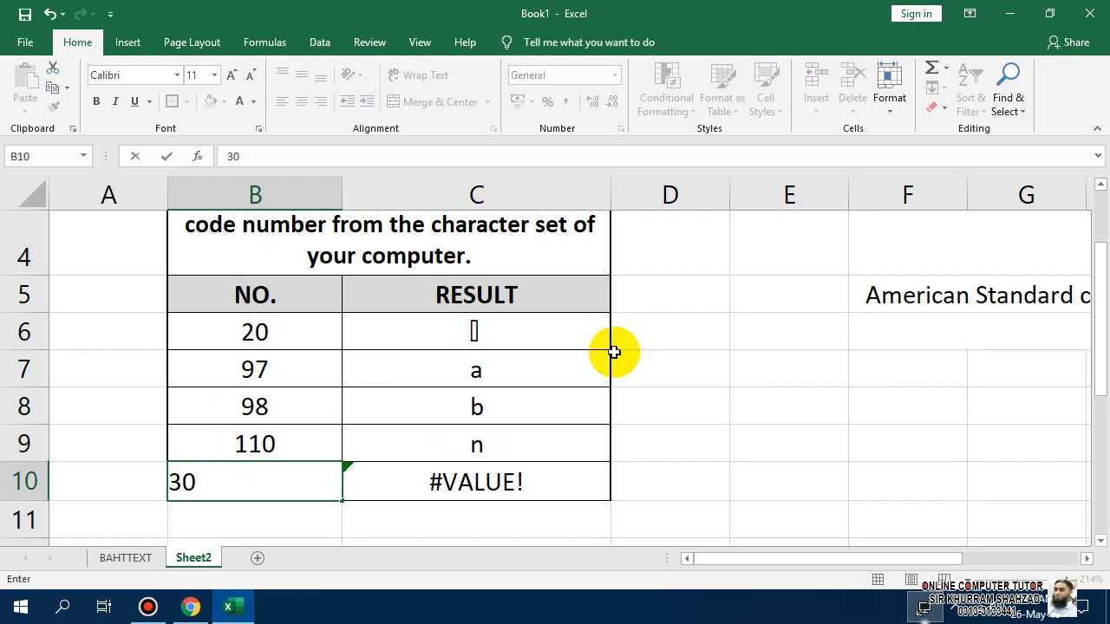
{"action": "key", "text": "Return"}
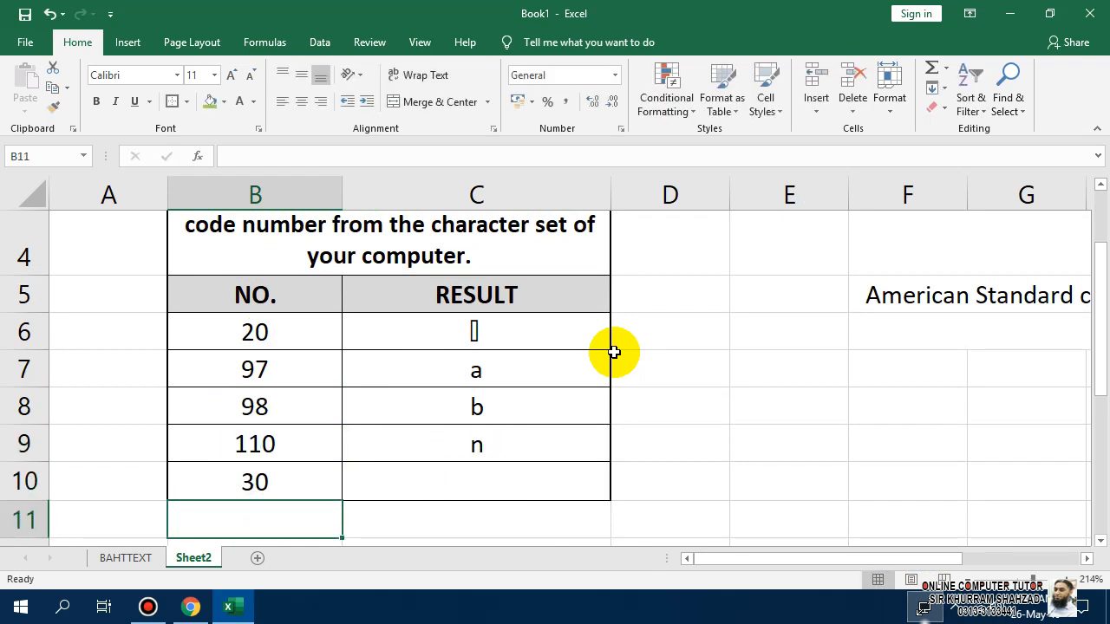
{"action": "key", "text": "Up"}
{"action": "type", "text": "77"}
{"action": "key", "text": "Return"}
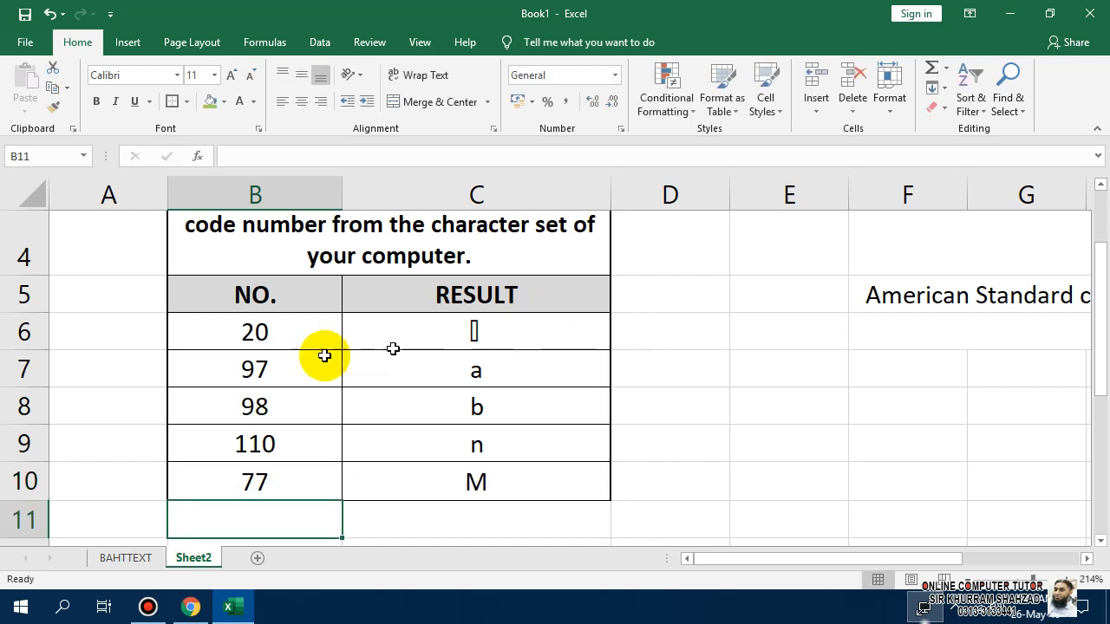
Review the new codes and the =CHAR formulas in column C.
{"action": "left_click", "coordinate": [268, 339]}
{"action": "left_click", "coordinate": [276, 420]}
{"action": "left_click", "coordinate": [277, 473]}
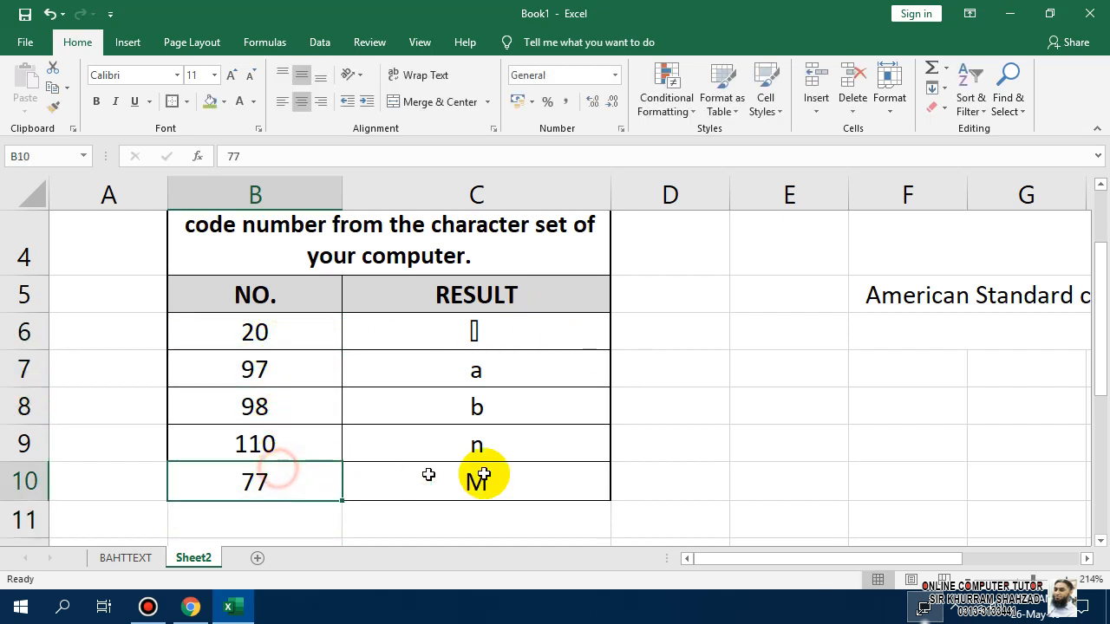
{"action": "left_click", "coordinate": [476, 477]}
{"action": "left_click", "coordinate": [472, 442]}
{"action": "left_click", "coordinate": [475, 346]}
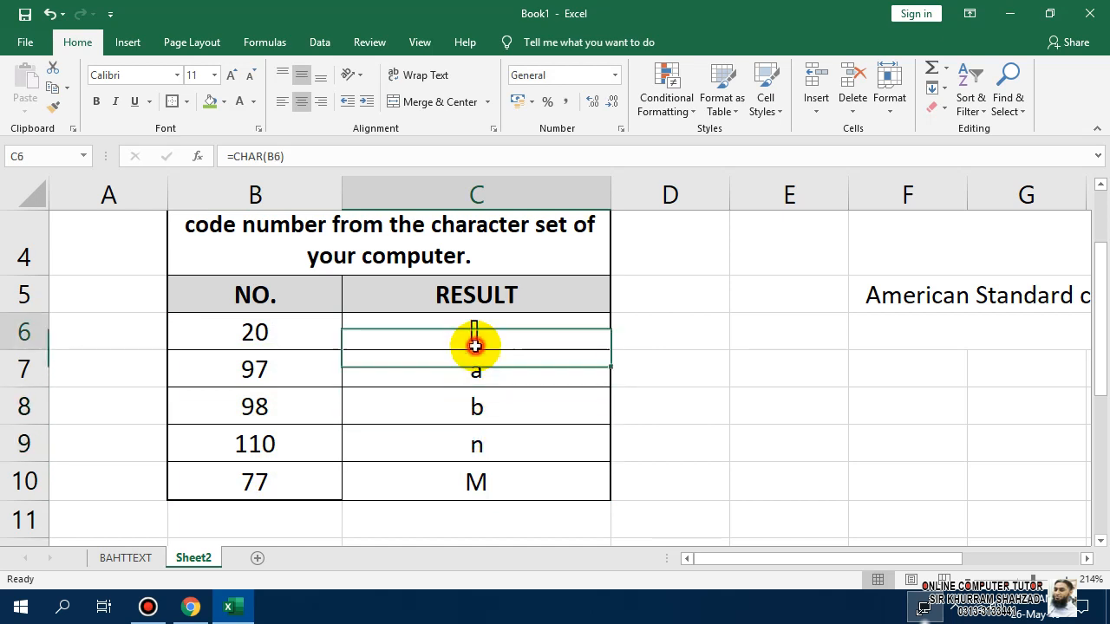
{"action": "left_click", "coordinate": [478, 408]}
{"action": "scroll", "coordinate": [498, 449], "scroll_direction": "up", "scroll_amount": 1}
{"action": "scroll", "coordinate": [516, 450], "scroll_direction": "down", "scroll_amount": 1}
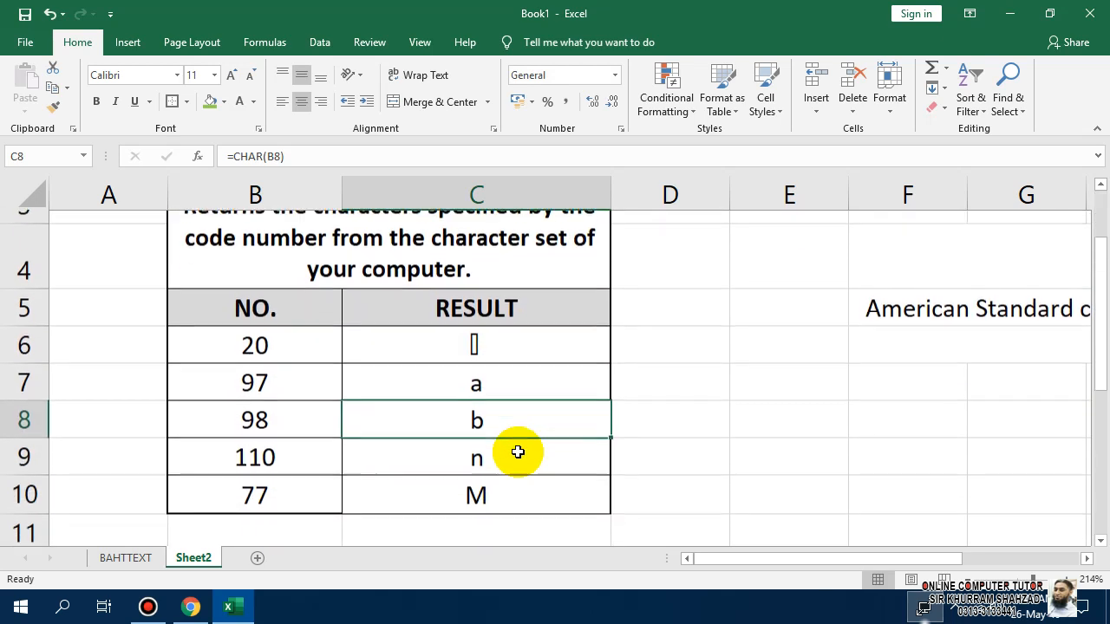
{"action": "left_click", "coordinate": [498, 342]}
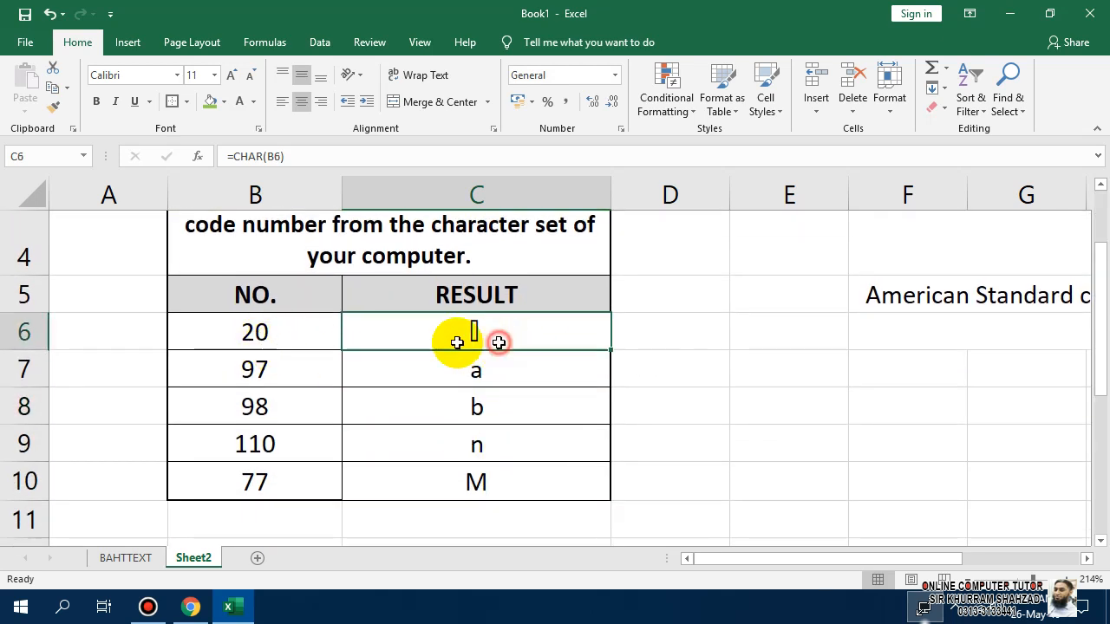
{"action": "left_click", "coordinate": [521, 473]}
{"action": "scroll", "coordinate": [287, 462], "scroll_direction": "up", "scroll_amount": 1}
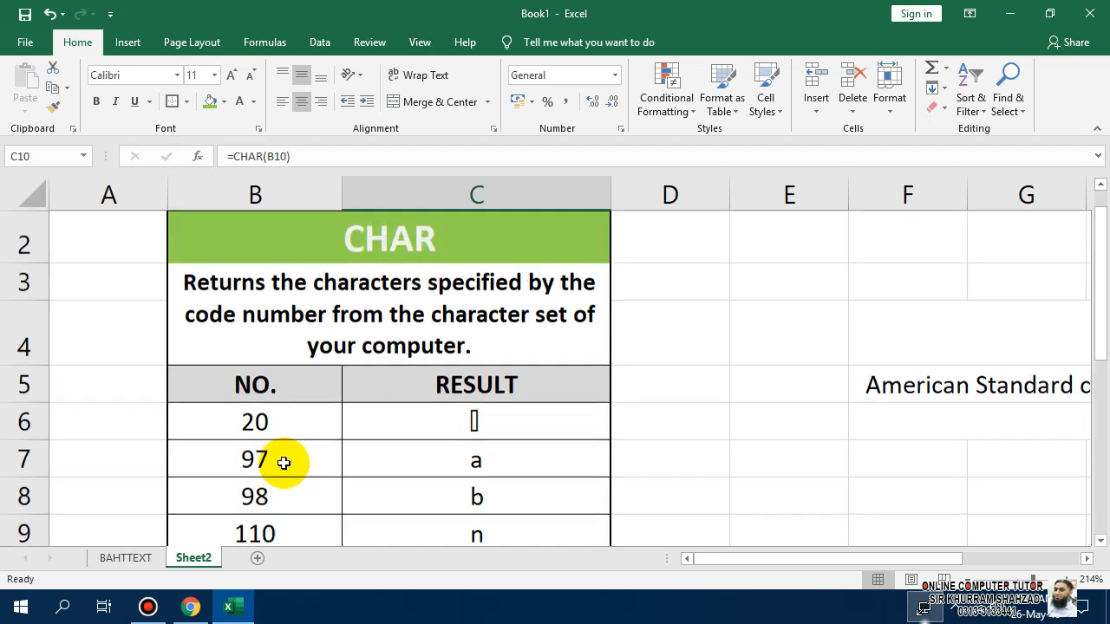
{"action": "scroll", "coordinate": [279, 461], "scroll_direction": "down", "scroll_amount": 1}
Select the five codes 20 to 77 and check the results a, b, n and M.
{"action": "left_click", "coordinate": [291, 324]}
{"action": "left_click_drag", "start_coordinate": [291, 323], "coordinate": [297, 476]}
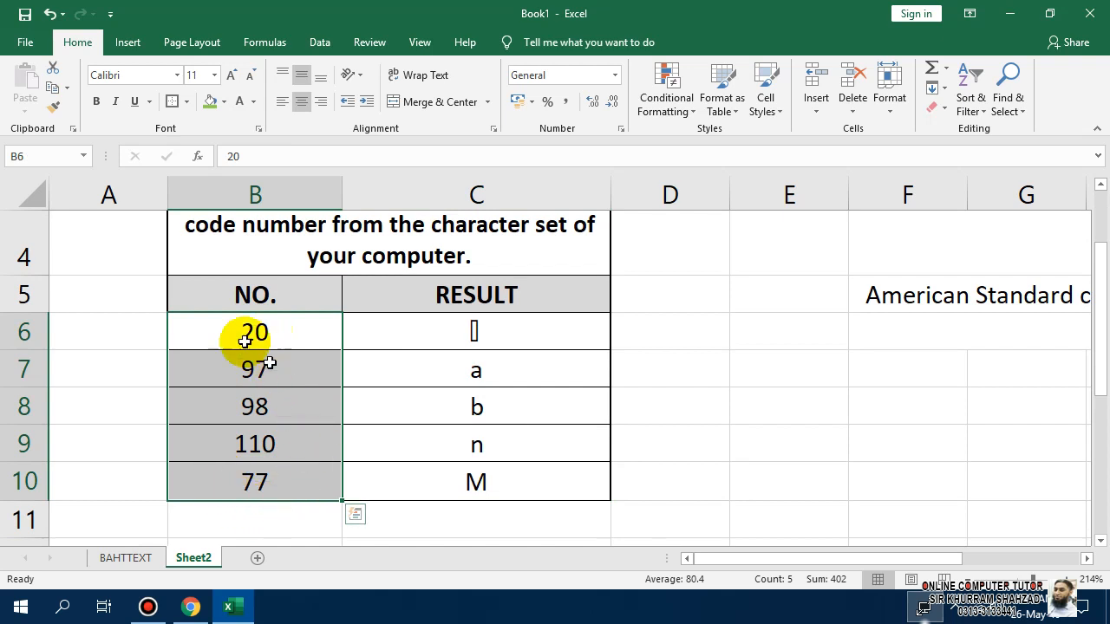
{"action": "scroll", "coordinate": [416, 451], "scroll_direction": "up", "scroll_amount": 1}
{"action": "left_click_drag", "start_coordinate": [720, 557], "coordinate": [859, 558]}
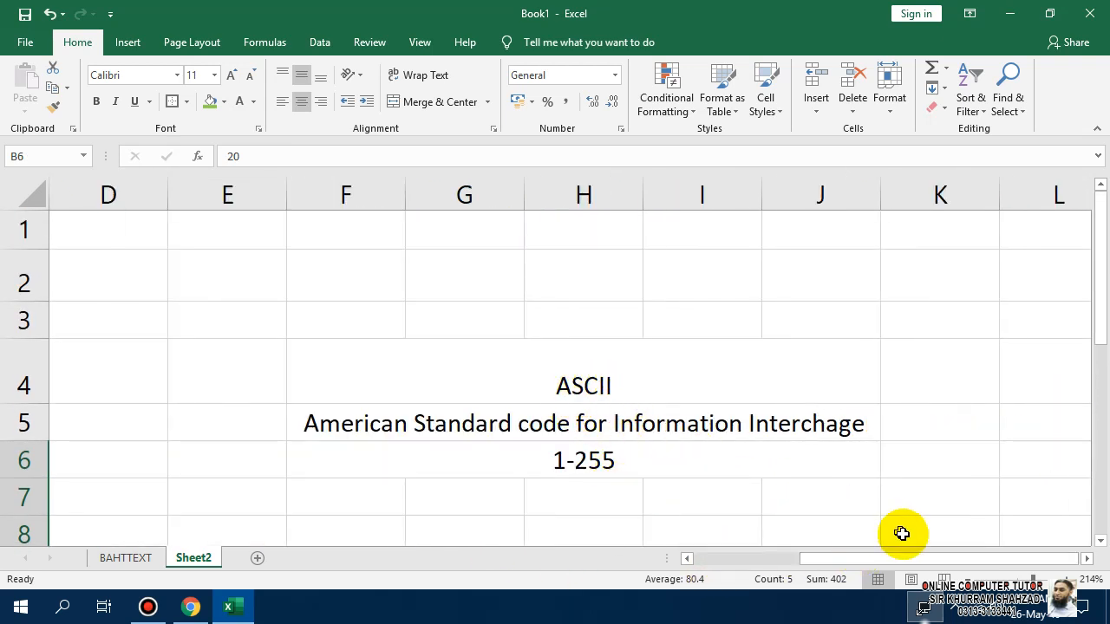
{"action": "left_click_drag", "start_coordinate": [912, 559], "coordinate": [746, 555]}
{"action": "scroll", "coordinate": [381, 451], "scroll_direction": "down", "scroll_amount": 1}
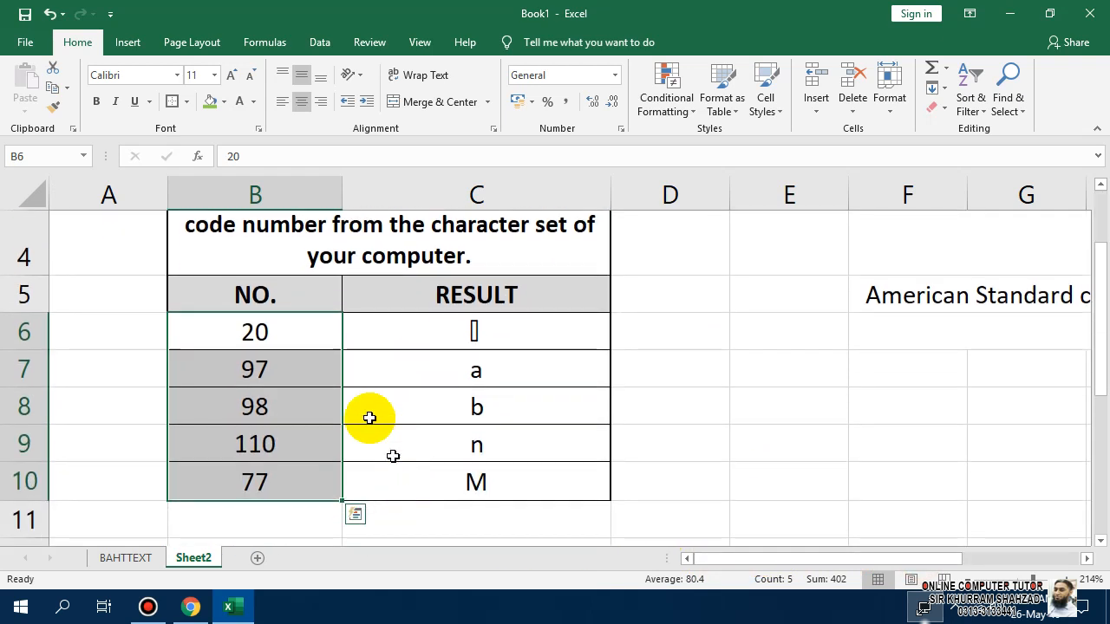
{"action": "left_click", "coordinate": [477, 338]}
{"action": "left_click", "coordinate": [485, 382]}
{"action": "left_click", "coordinate": [501, 440]}
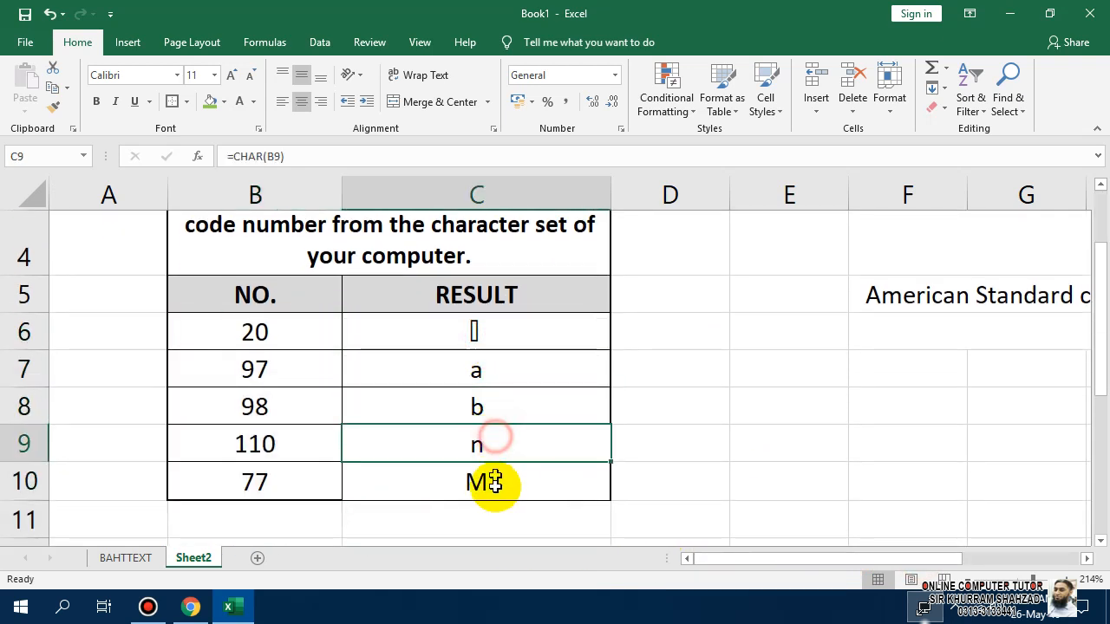
{"action": "left_click", "coordinate": [490, 484]}
{"action": "left_click", "coordinate": [446, 449]}
{"action": "left_click", "coordinate": [450, 394]}
{"action": "left_click", "coordinate": [445, 342]}
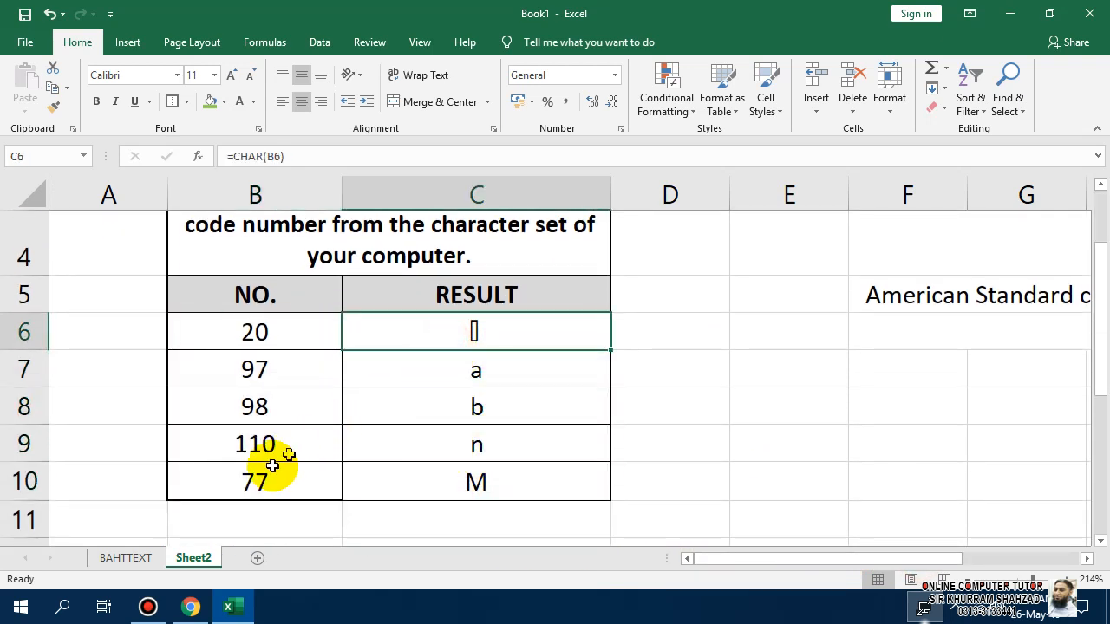
{"action": "left_click", "coordinate": [271, 472]}
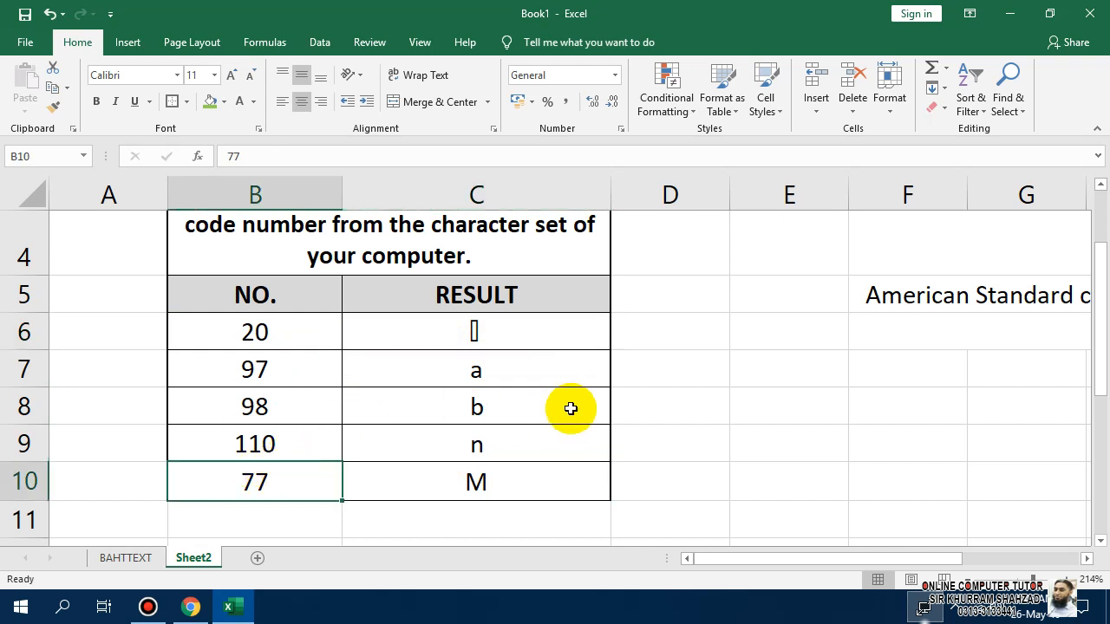
{"action": "left_click_drag", "start_coordinate": [723, 560], "coordinate": [936, 540]}
Fill column F from F7 with the numbers 1 to 50.
{"action": "left_click", "coordinate": [372, 378]}
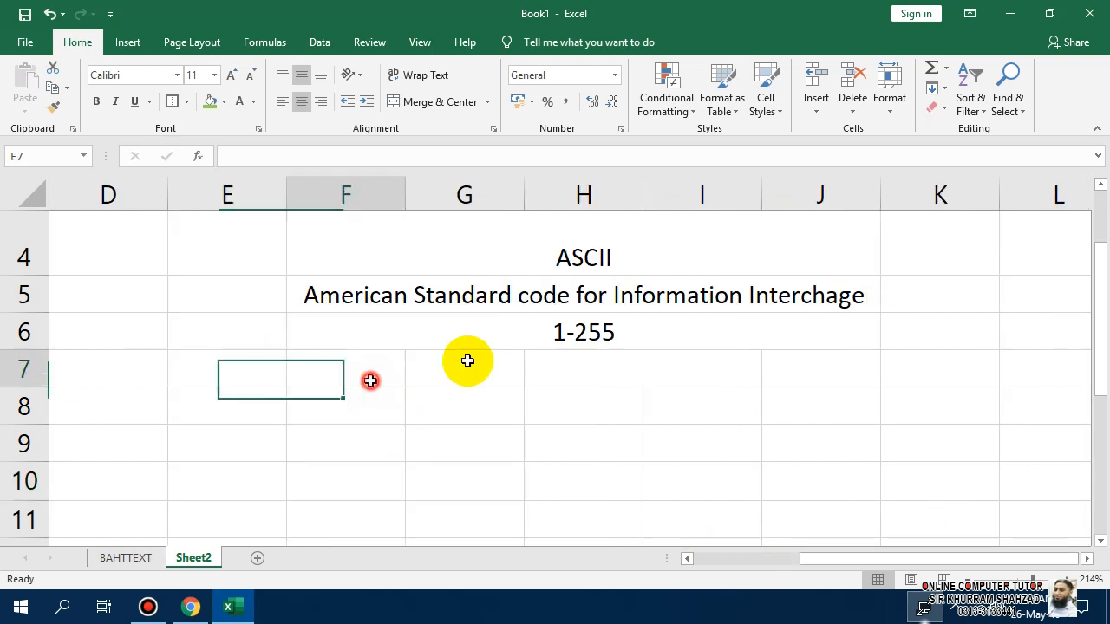
{"action": "type", "text": "1"}
{"action": "key", "text": "Return"}
{"action": "type", "text": "2"}
{"action": "key", "text": "Return"}
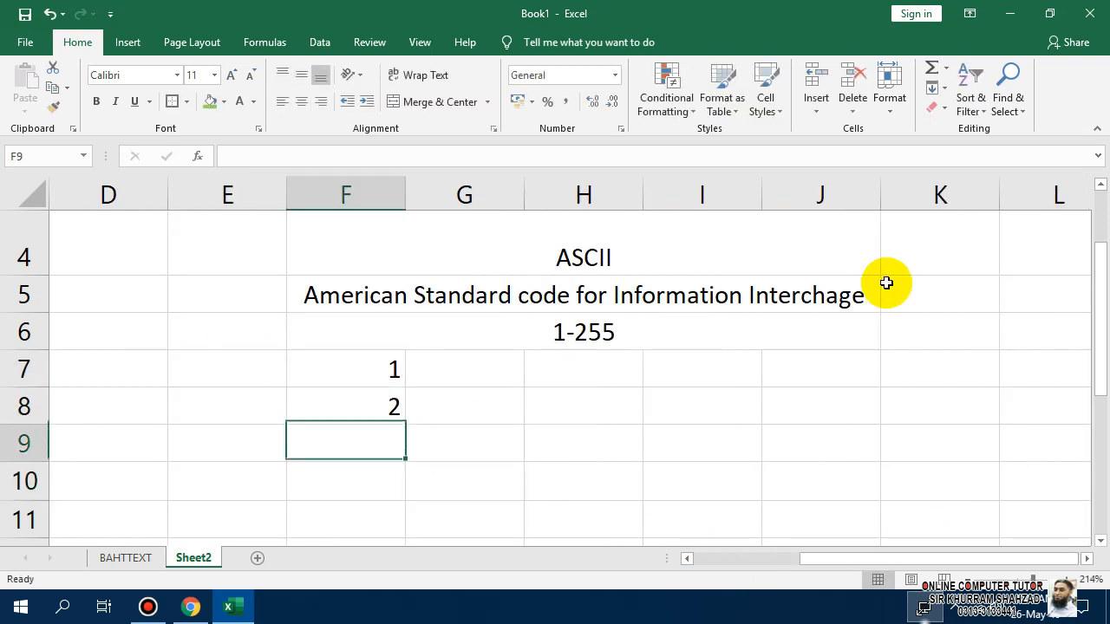
{"action": "left_click_drag", "start_coordinate": [363, 378], "coordinate": [390, 499]}
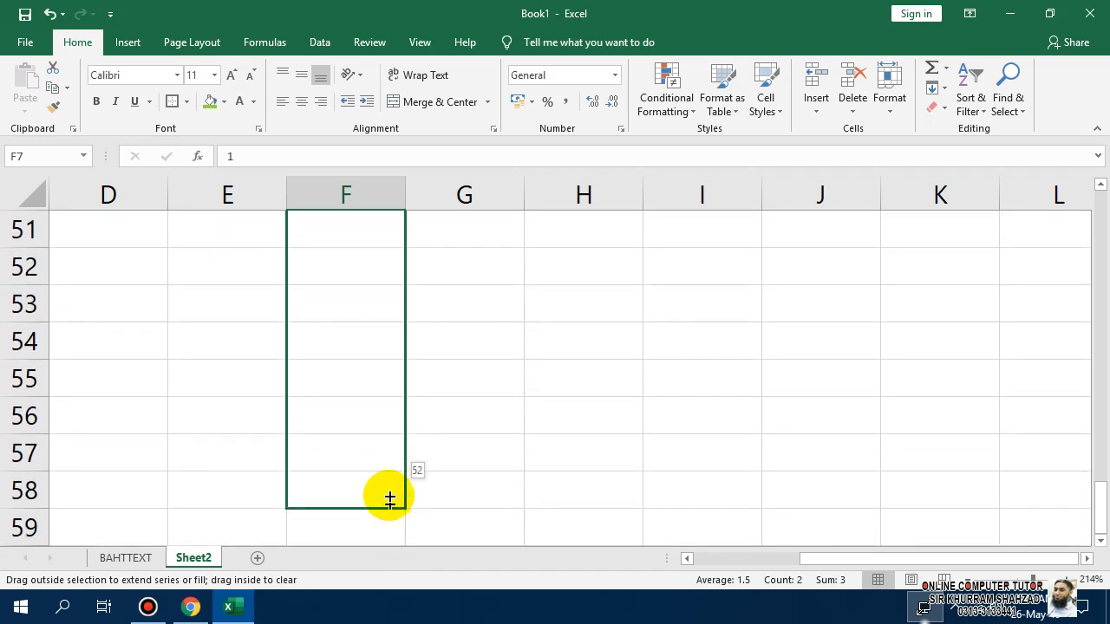
{"action": "left_click_drag", "start_coordinate": [393, 446], "coordinate": [396, 447]}
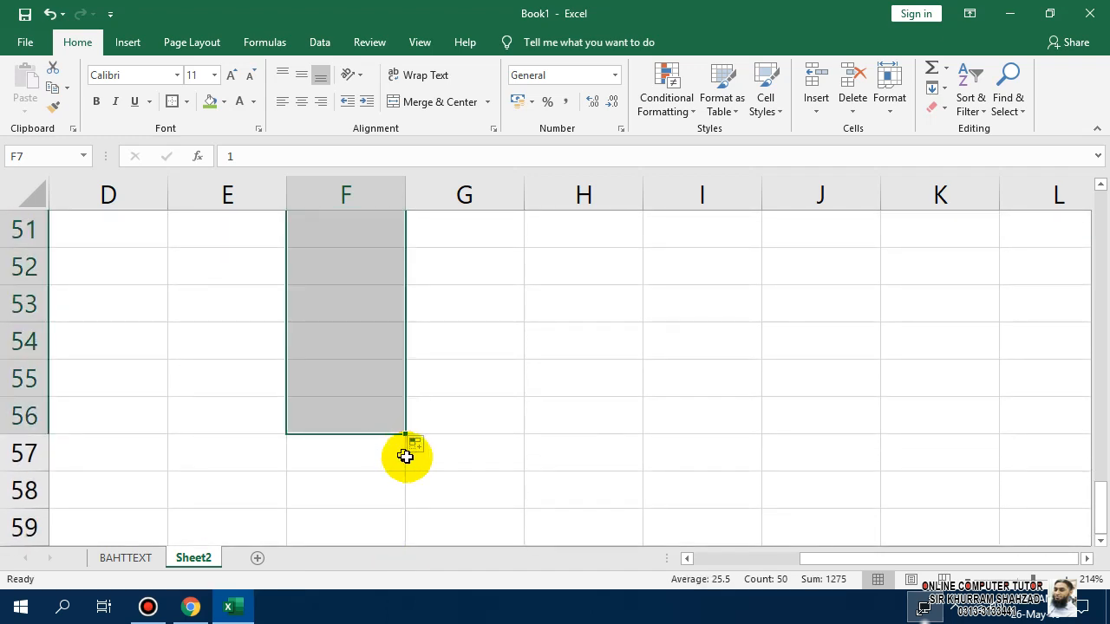
{"action": "scroll", "coordinate": [495, 498], "scroll_direction": "up", "scroll_amount": 7}
{"action": "scroll", "coordinate": [497, 499], "scroll_direction": "up", "scroll_amount": 10}
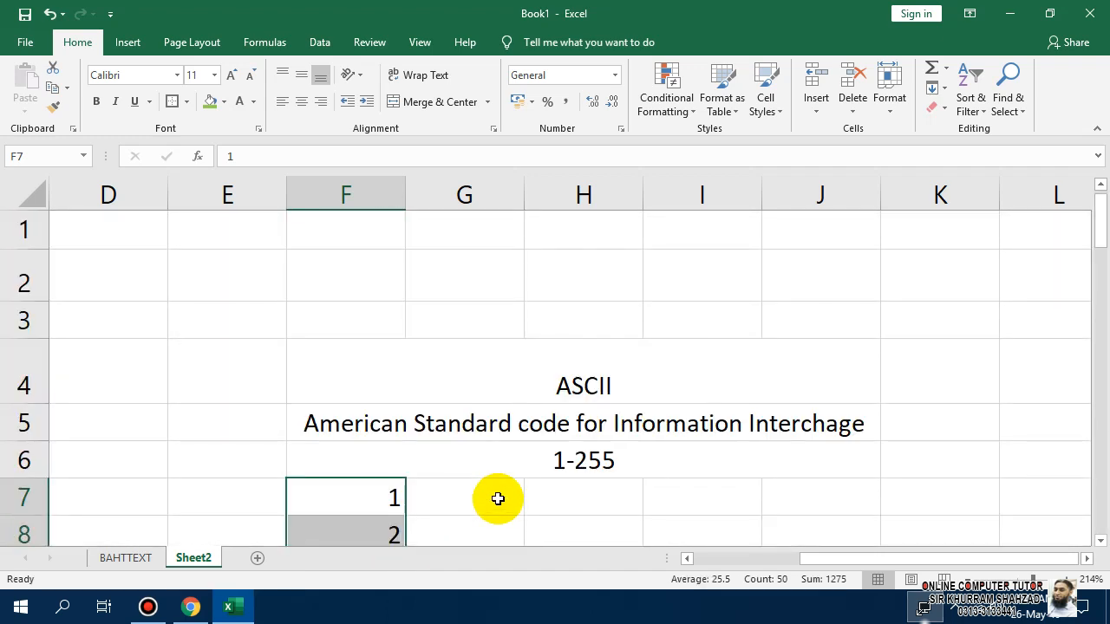
{"action": "scroll", "coordinate": [497, 498], "scroll_direction": "down", "scroll_amount": 2}
{"action": "scroll", "coordinate": [555, 364], "scroll_direction": "up", "scroll_amount": 1}
Fill column H from H7 with the numbers 51 to 100, leaving column G empty.
{"action": "left_click", "coordinate": [560, 378]}
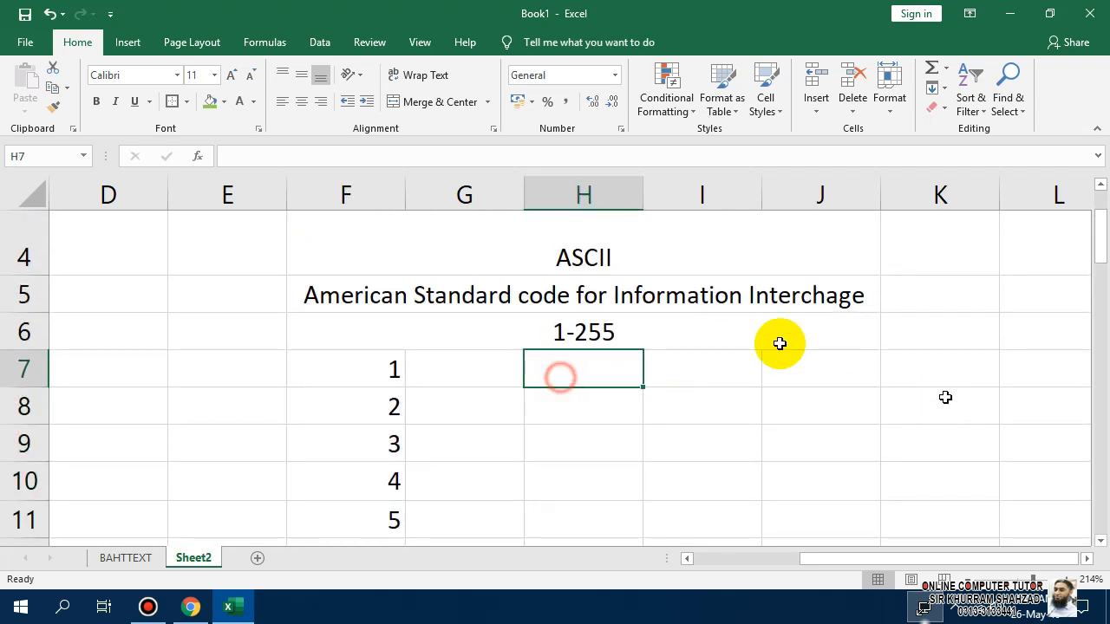
{"action": "type", "text": "51"}
{"action": "key", "text": "Return"}
{"action": "type", "text": "52"}
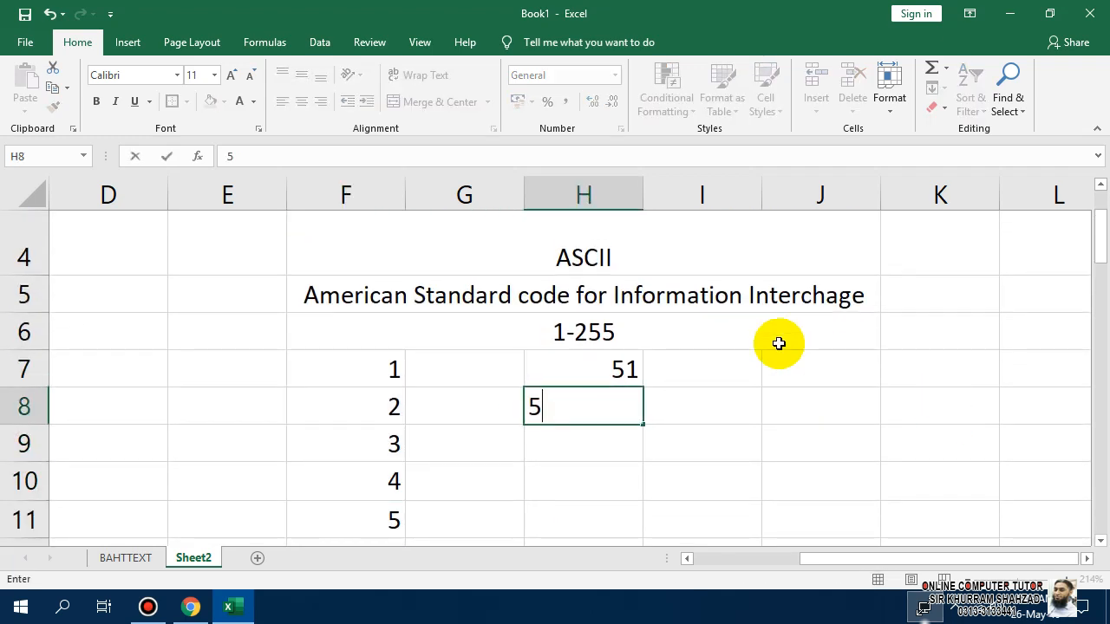
{"action": "key", "text": "Return"}
{"action": "left_click_drag", "start_coordinate": [623, 373], "coordinate": [620, 431]}
{"action": "scroll", "coordinate": [778, 483], "scroll_direction": "up", "scroll_amount": 17}
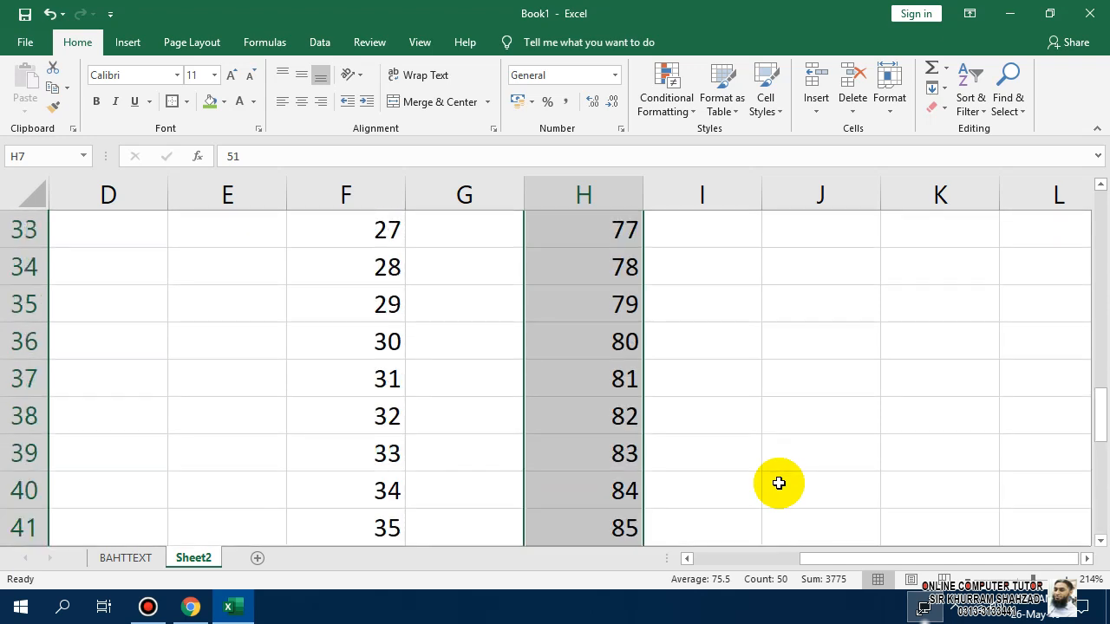
{"action": "scroll", "coordinate": [802, 427], "scroll_direction": "down", "scroll_amount": 1}
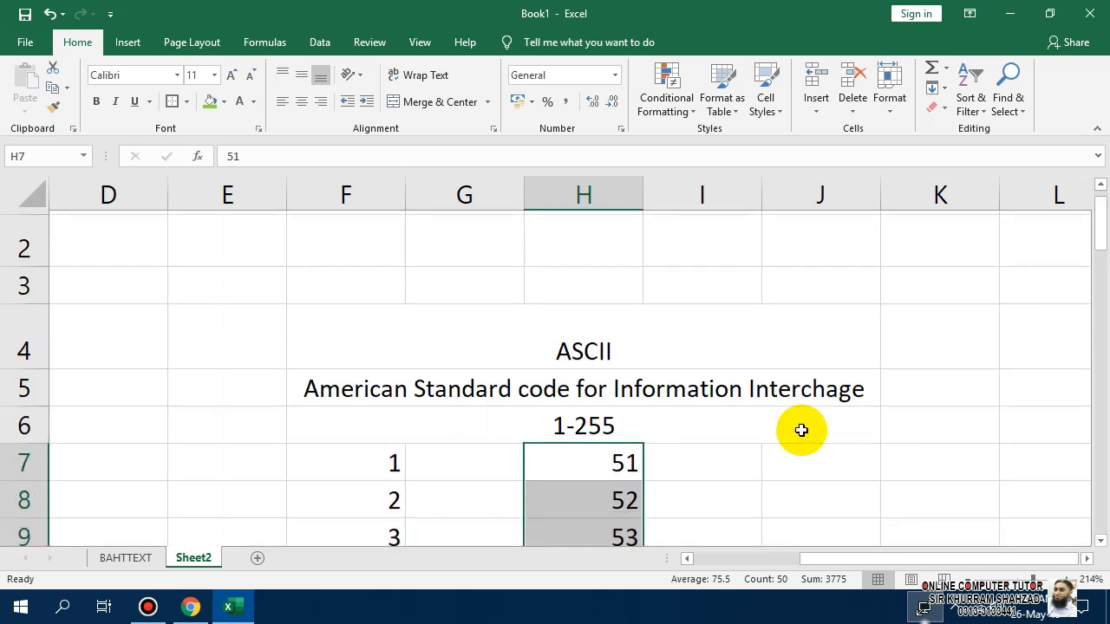
Enter 101 and 102 in J7:J8 and fill the series down column J to 150.
{"action": "left_click", "coordinate": [791, 380]}
{"action": "type", "text": "101"}
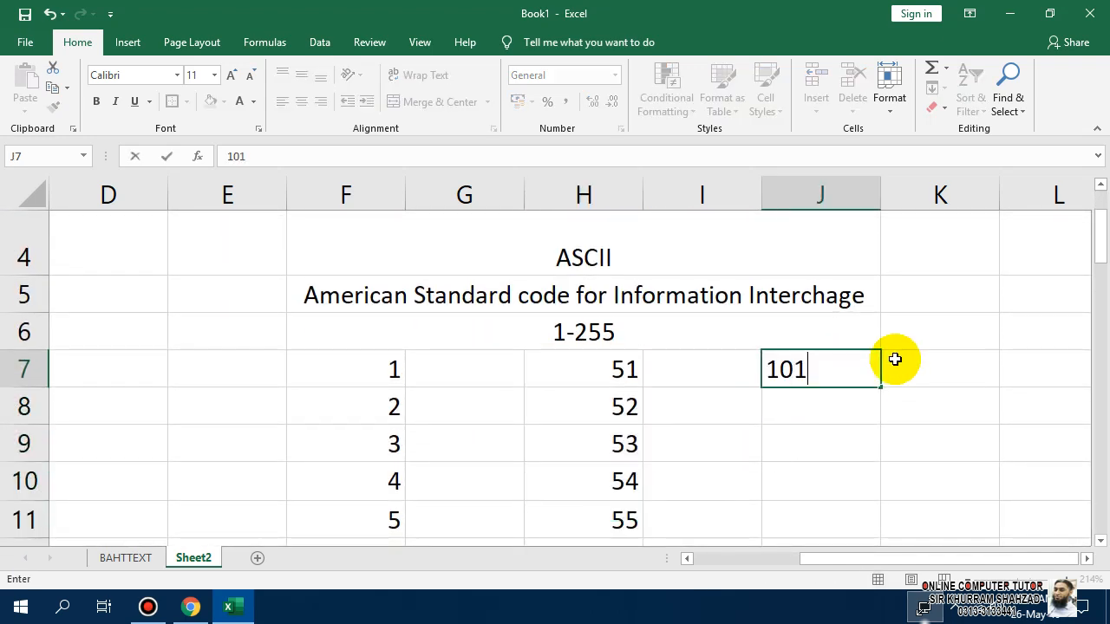
{"action": "key", "text": "Return"}
{"action": "type", "text": "102"}
{"action": "key", "text": "Return"}
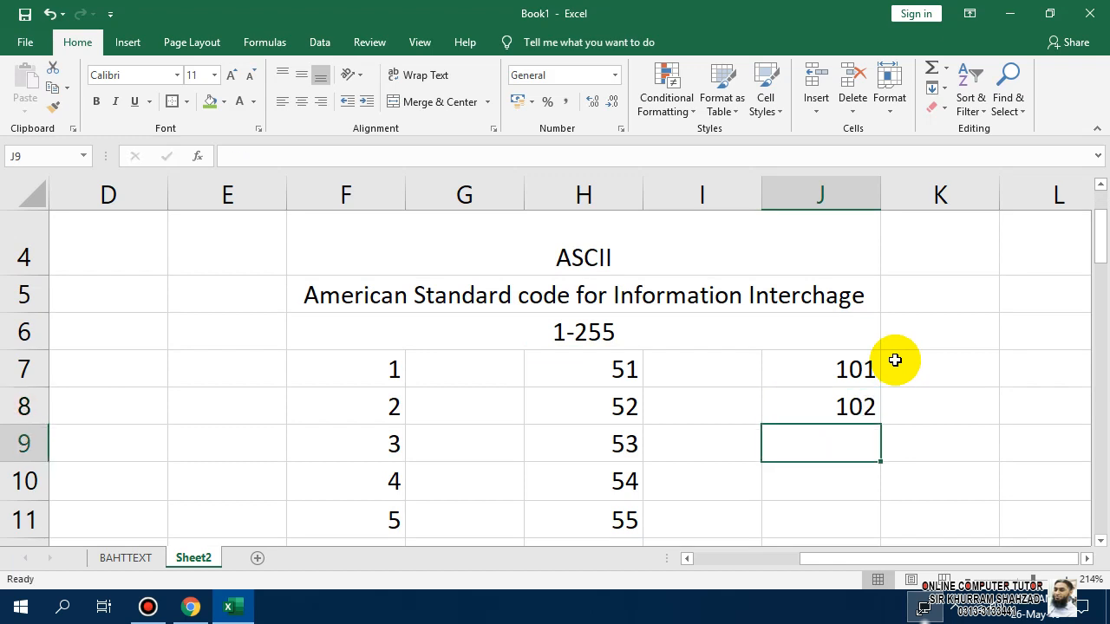
{"action": "left_click_drag", "start_coordinate": [855, 373], "coordinate": [845, 505]}
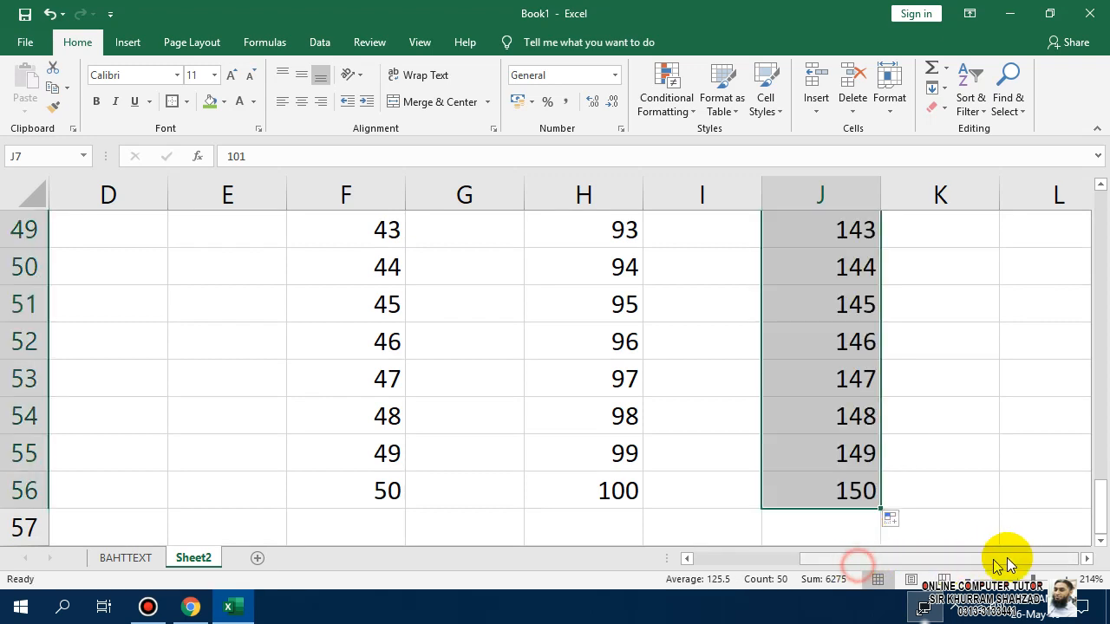
{"action": "left_click", "coordinate": [1086, 558]}
{"action": "left_click", "coordinate": [1087, 559]}
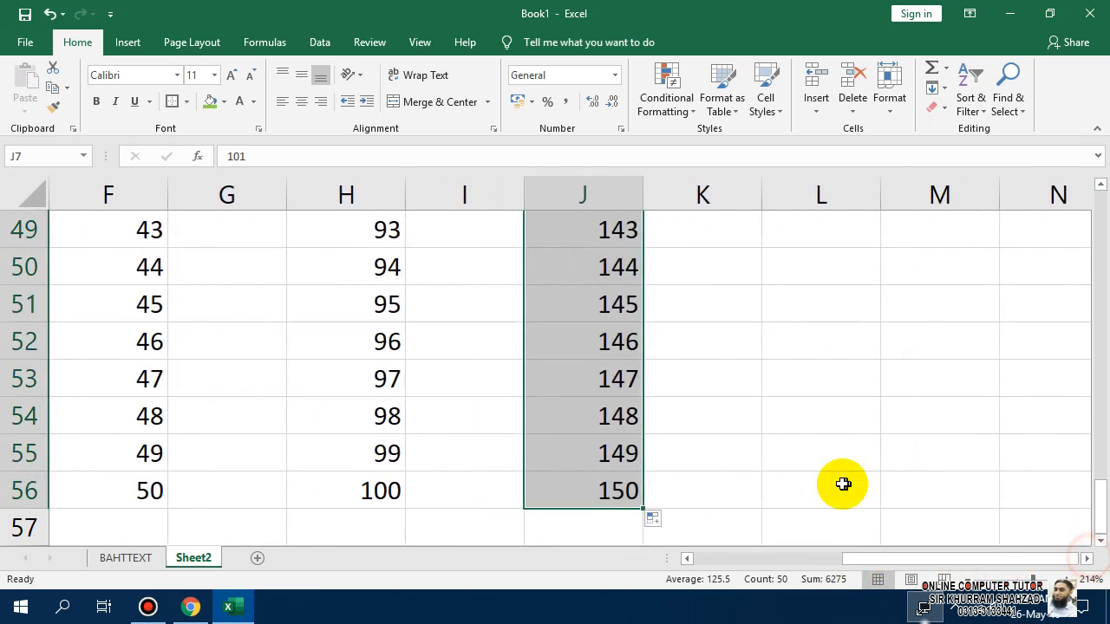
{"action": "scroll", "coordinate": [843, 484], "scroll_direction": "up", "scroll_amount": 16}
{"action": "scroll", "coordinate": [833, 416], "scroll_direction": "down", "scroll_amount": 1}
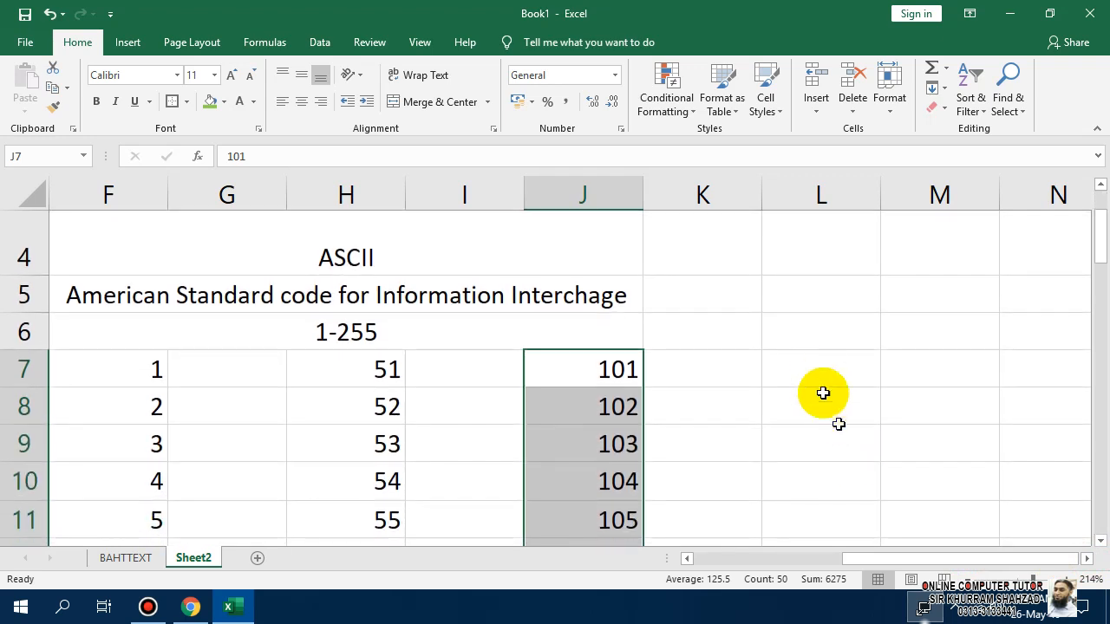
Enter 151 and 152 in L7:L8 and fill the series down column L to 200.
{"action": "left_click", "coordinate": [819, 375]}
{"action": "type", "text": "151"}
{"action": "key", "text": "Return"}
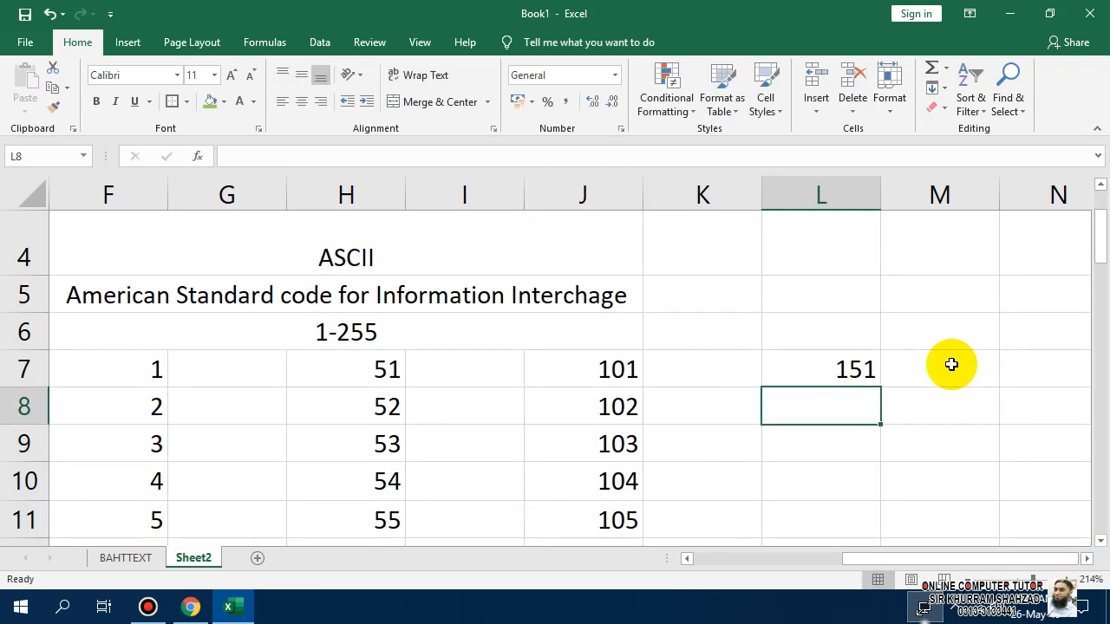
{"action": "type", "text": "152"}
{"action": "key", "text": "Return"}
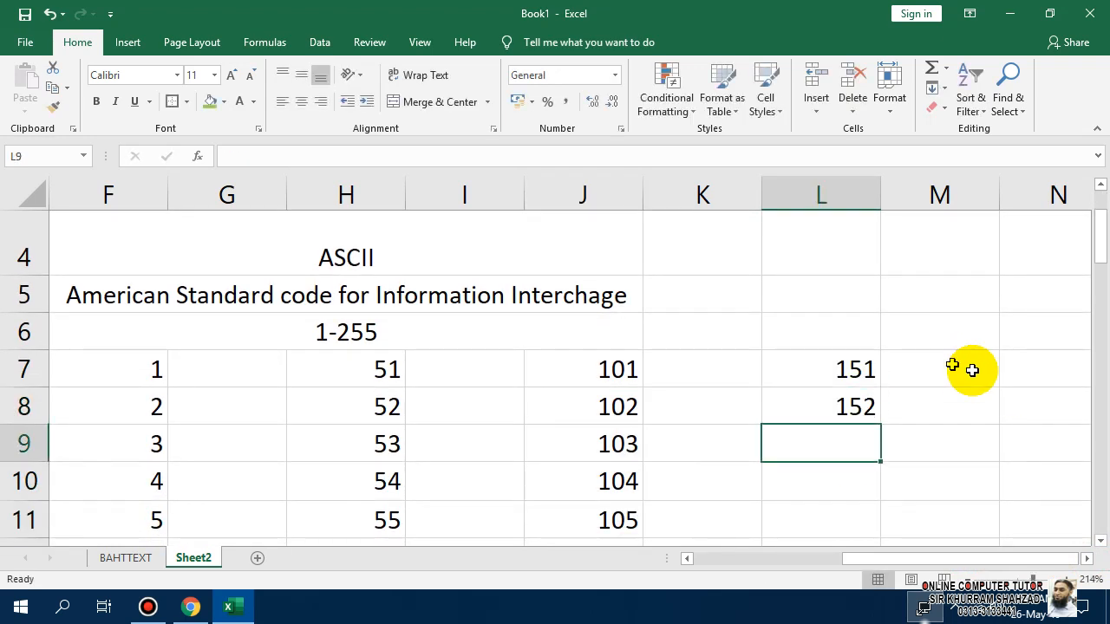
{"action": "left_click_drag", "start_coordinate": [854, 373], "coordinate": [941, 618]}
{"action": "mouse_move", "coordinate": [837, 508]}
{"action": "left_mouse_down"}
{"action": "mouse_move", "coordinate": [842, 515]}
{"action": "mouse_move", "coordinate": [820, 499]}
{"action": "left_mouse_up"}
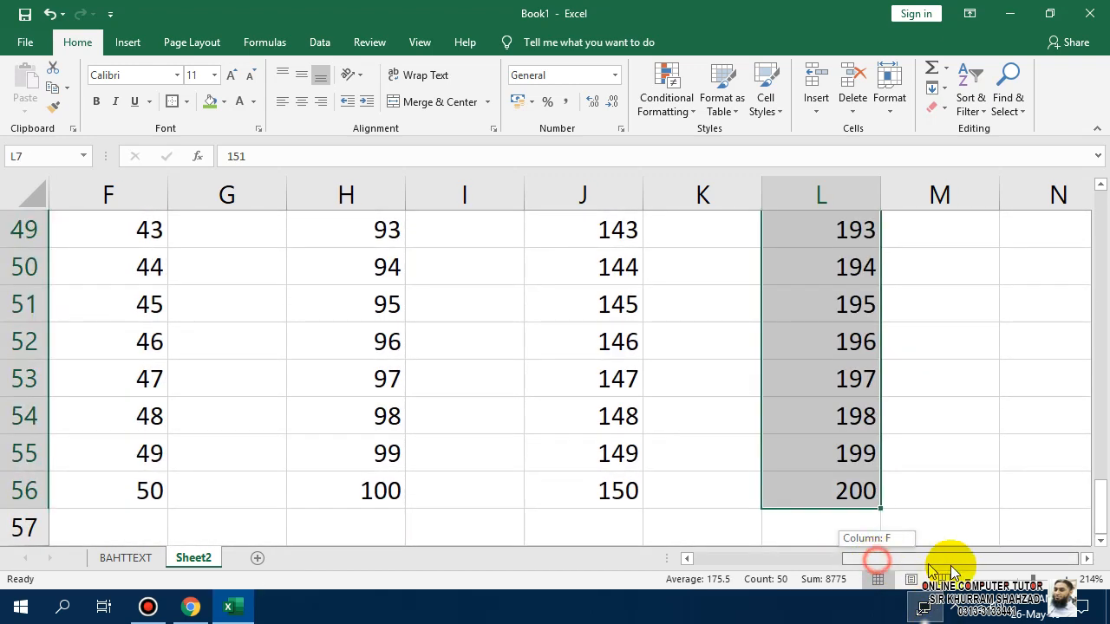
{"action": "left_click", "coordinate": [1086, 560]}
{"action": "scroll", "coordinate": [867, 485], "scroll_direction": "up", "scroll_amount": 16}
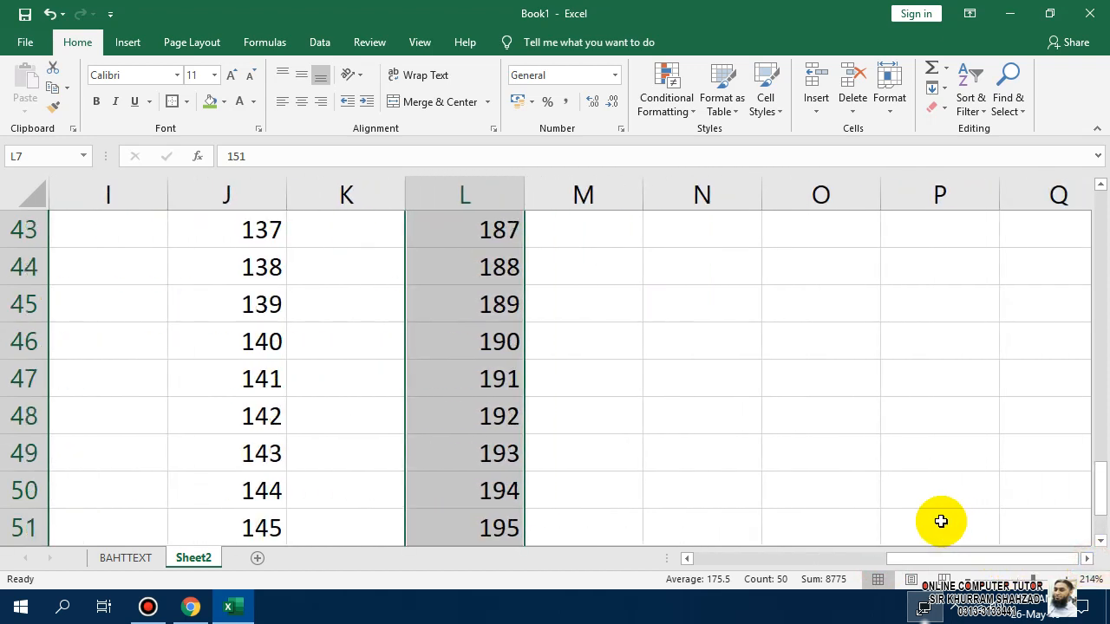
Enter 201 and 202 in N7:N8 and fill the series down column N to 250.
{"action": "left_click", "coordinate": [726, 488]}
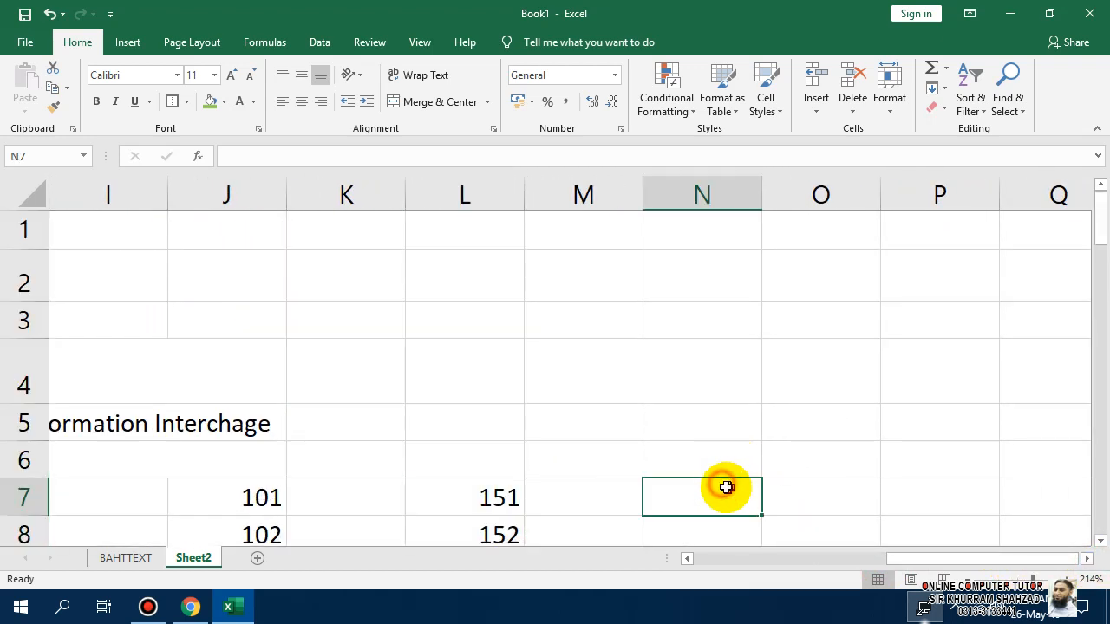
{"action": "type", "text": "201"}
{"action": "key", "text": "Return"}
{"action": "type", "text": "202"}
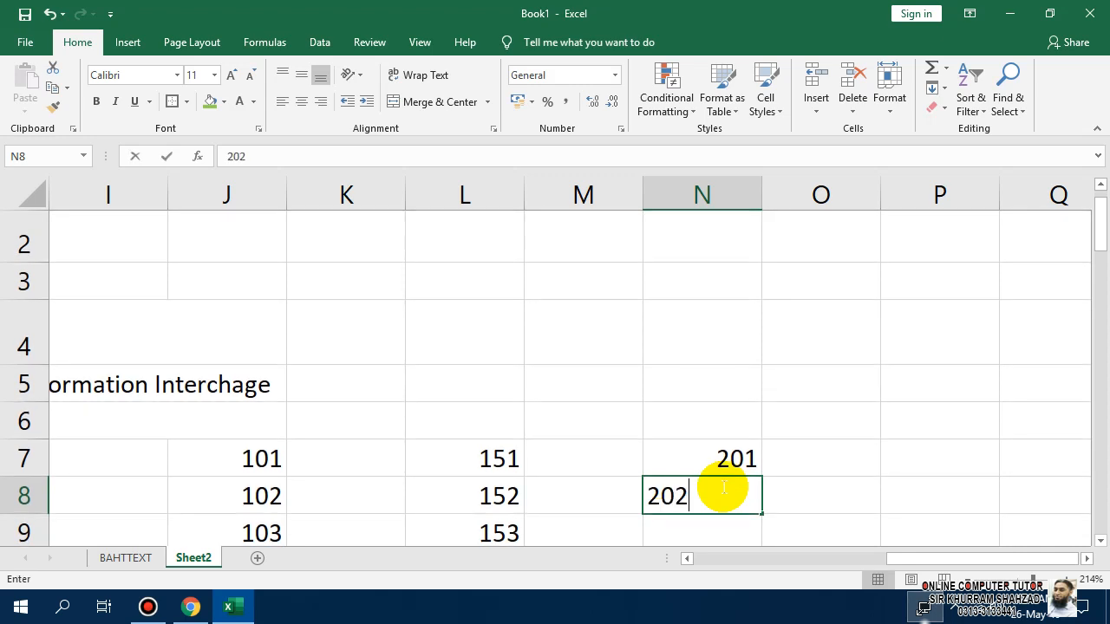
{"action": "key", "text": "Return"}
{"action": "left_click_drag", "start_coordinate": [719, 406], "coordinate": [776, 510]}
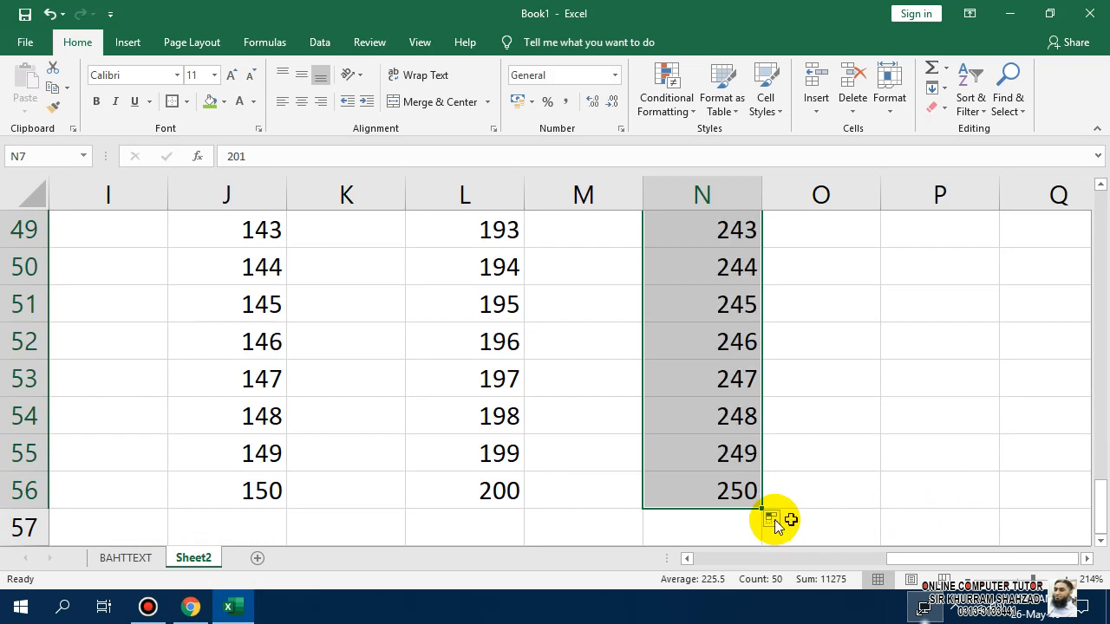
{"action": "scroll", "coordinate": [784, 518], "scroll_direction": "up", "scroll_amount": 16}
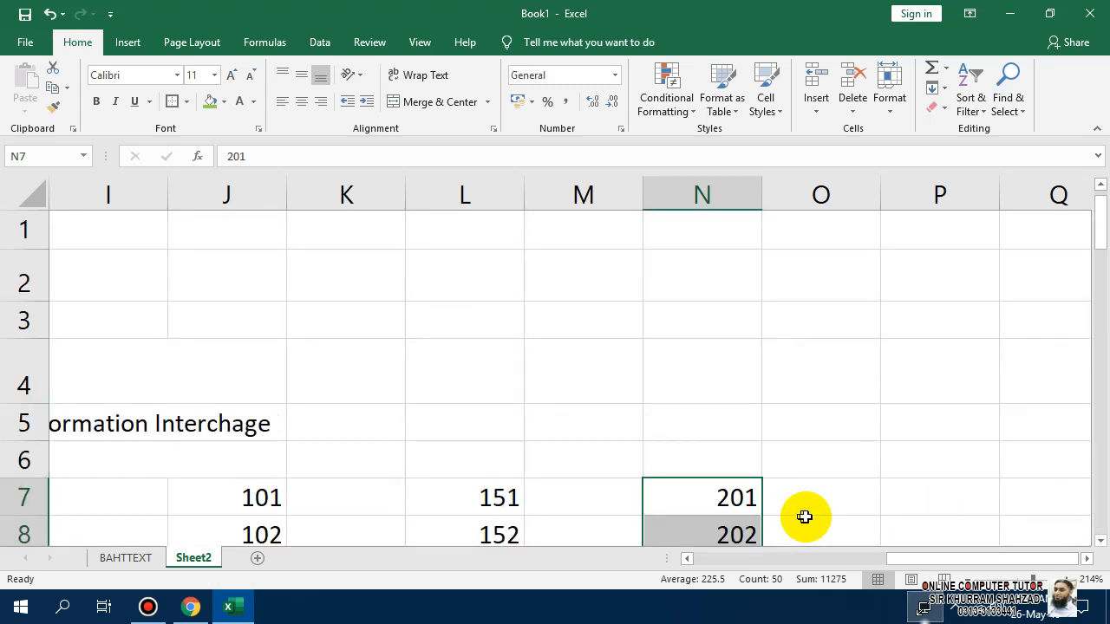
Type 251, 252, 253, 254 and 255 into cells P7 through P11.
{"action": "left_click", "coordinate": [907, 491]}
{"action": "type", "text": "251"}
{"action": "key", "text": "Return"}
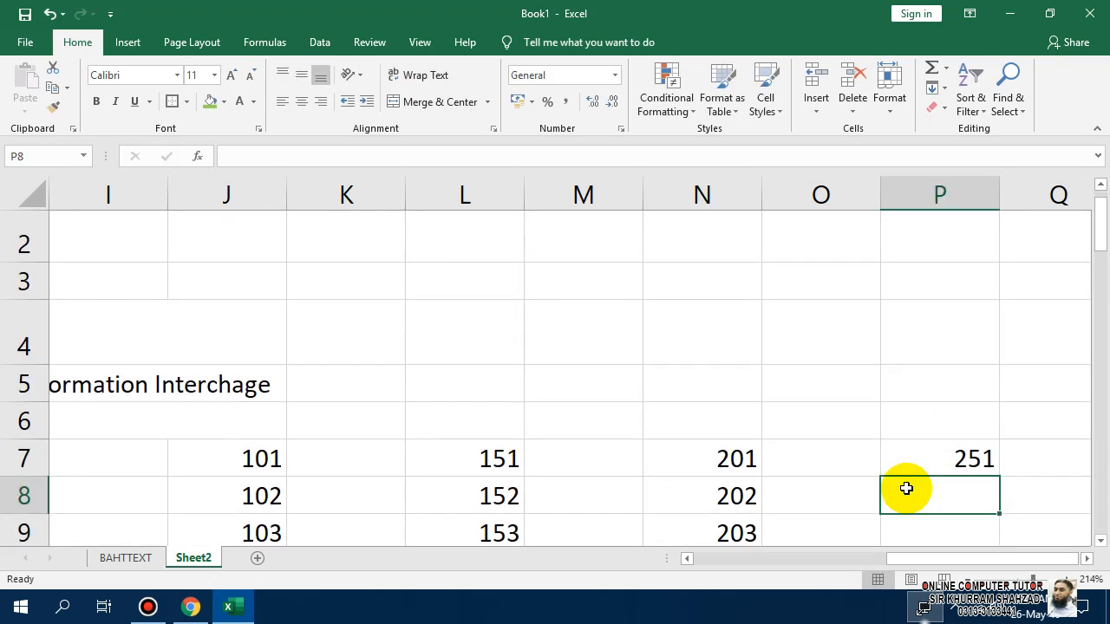
{"action": "type", "text": "252"}
{"action": "key", "text": "Return"}
{"action": "type", "text": "253"}
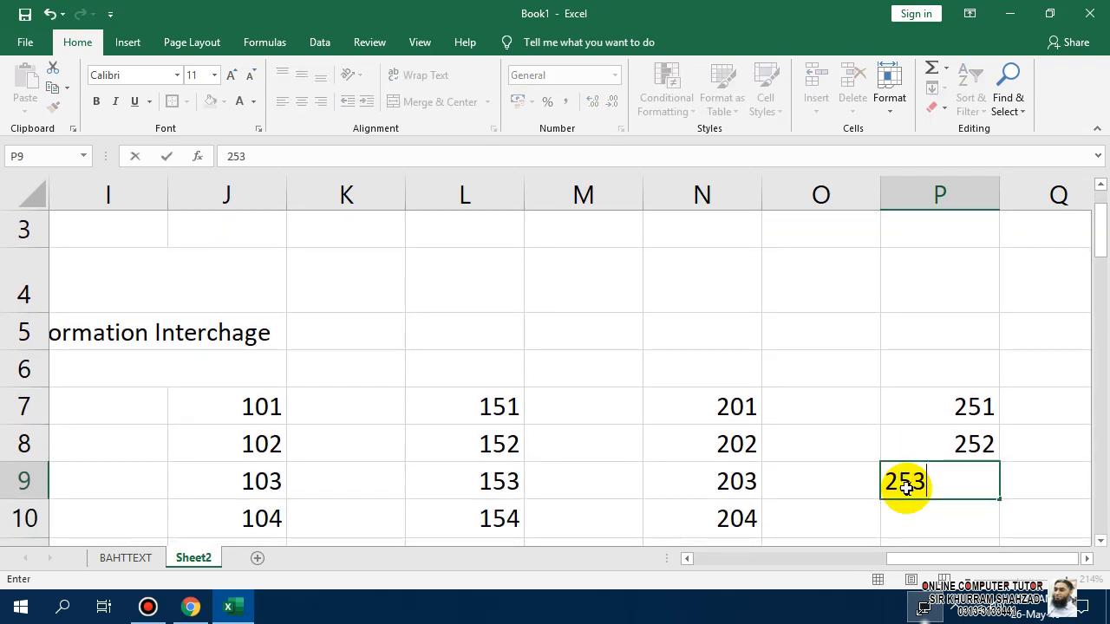
{"action": "key", "text": "Return"}
{"action": "type", "text": "254"}
{"action": "key", "text": "Return"}
{"action": "type", "text": "255"}
{"action": "key", "text": "Return"}
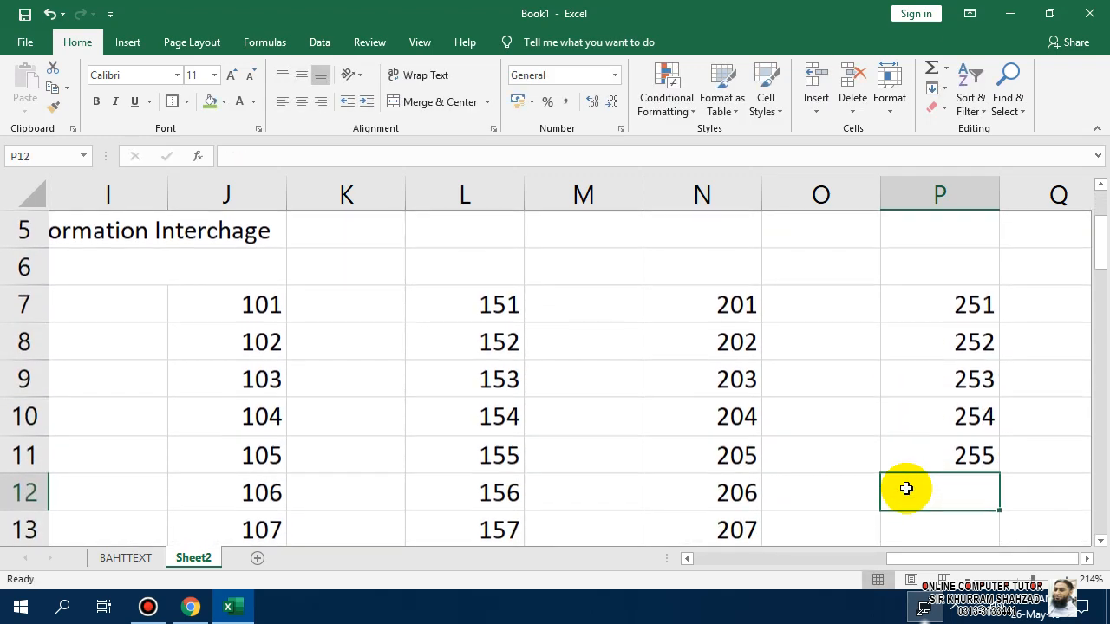
Narrow the empty columns G, I, K, M and O together.
{"action": "left_click", "coordinate": [780, 196]}
{"action": "left_click", "coordinate": [589, 195], "text": "ctrl"}
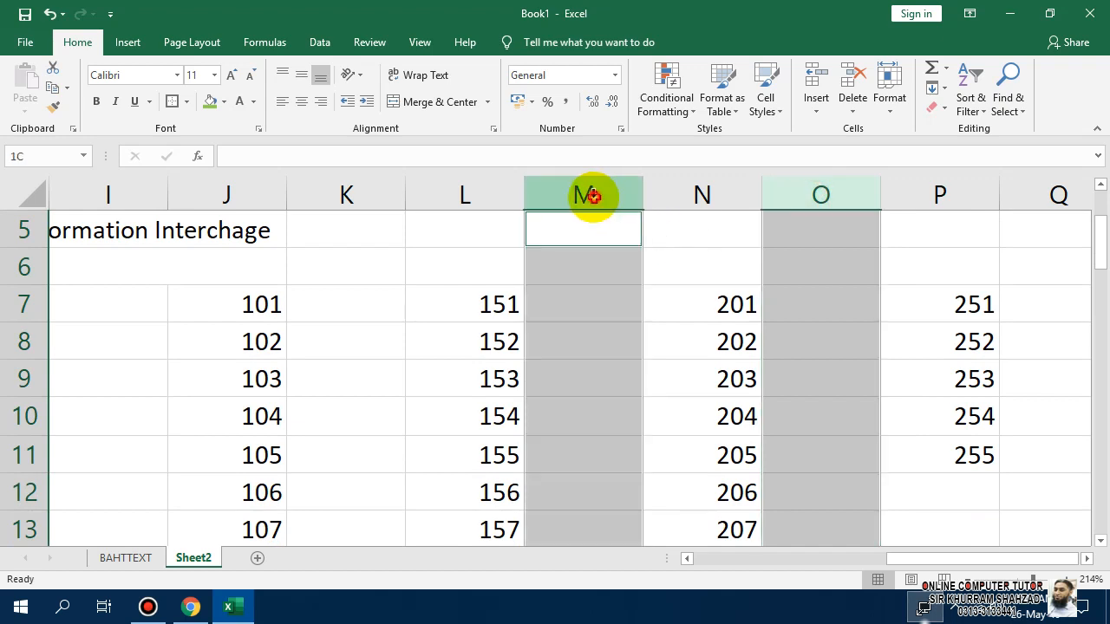
{"action": "left_click", "coordinate": [379, 194], "text": "ctrl"}
{"action": "left_click", "coordinate": [120, 197], "text": "ctrl"}
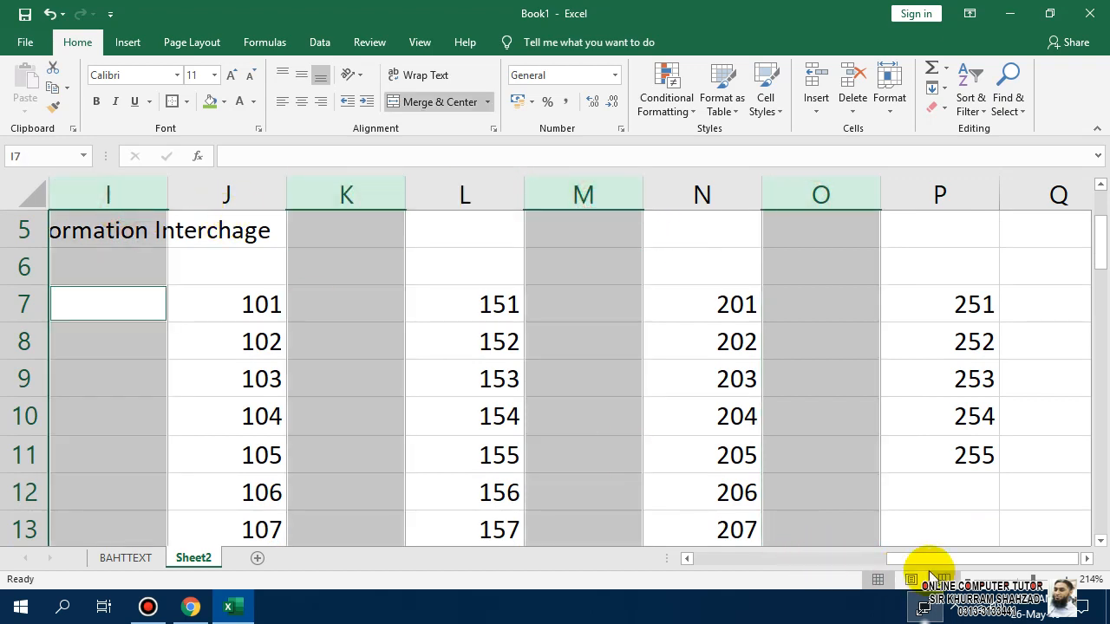
{"action": "left_click_drag", "start_coordinate": [928, 562], "coordinate": [831, 549]}
{"action": "left_click", "coordinate": [351, 192], "text": "ctrl"}
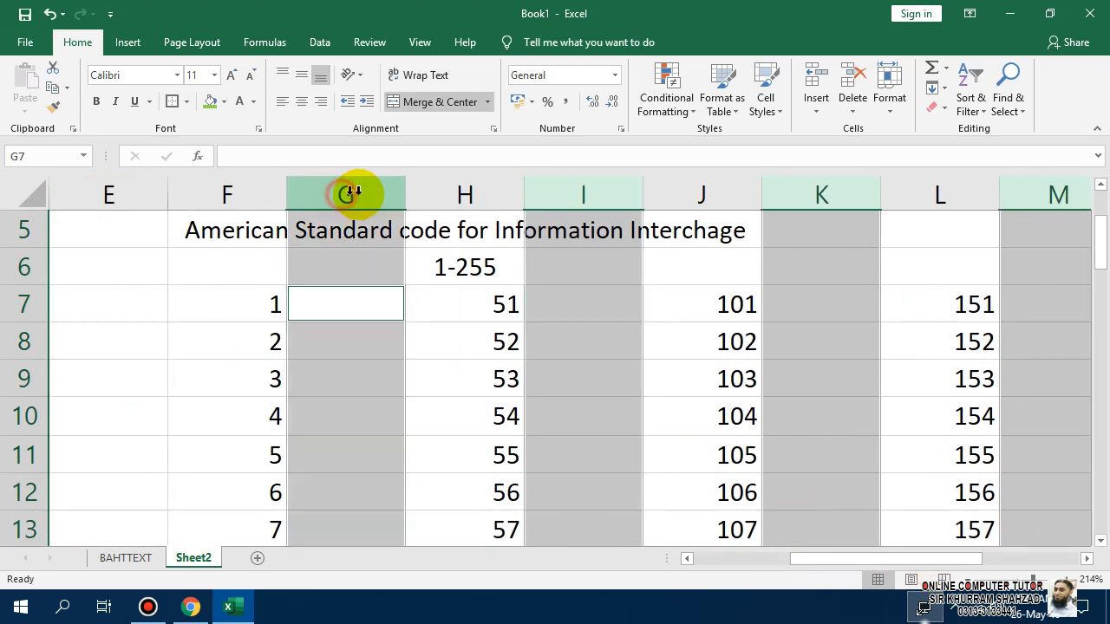
{"action": "left_click_drag", "start_coordinate": [404, 193], "coordinate": [335, 183]}
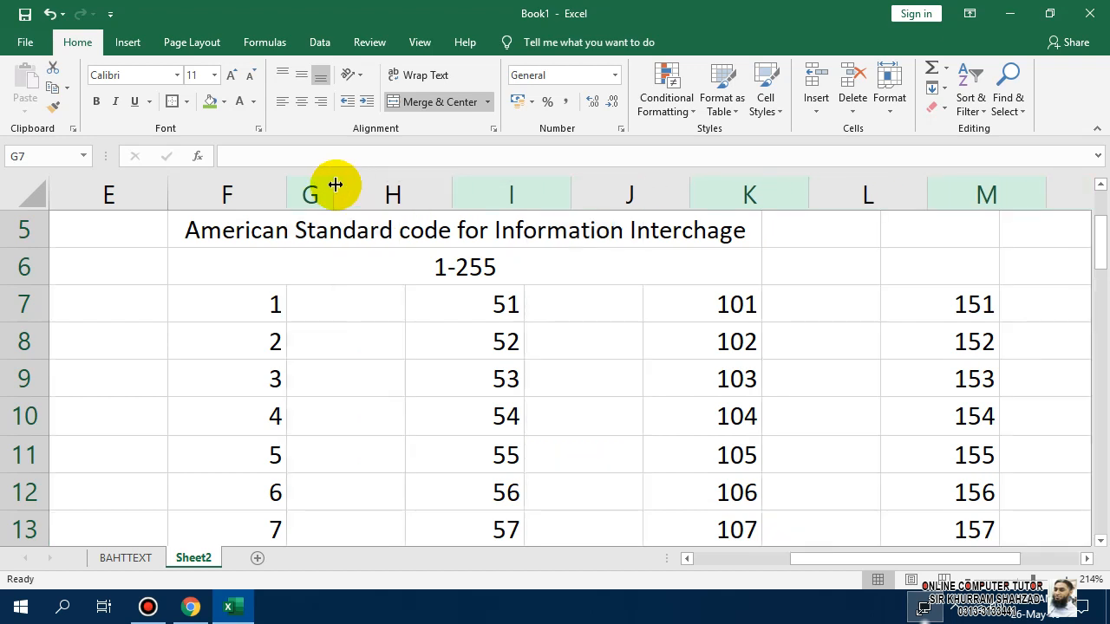
Narrow number columns F, H, J, L, N and P and centre their values horizontally and vertically.
{"action": "left_click", "coordinate": [268, 196]}
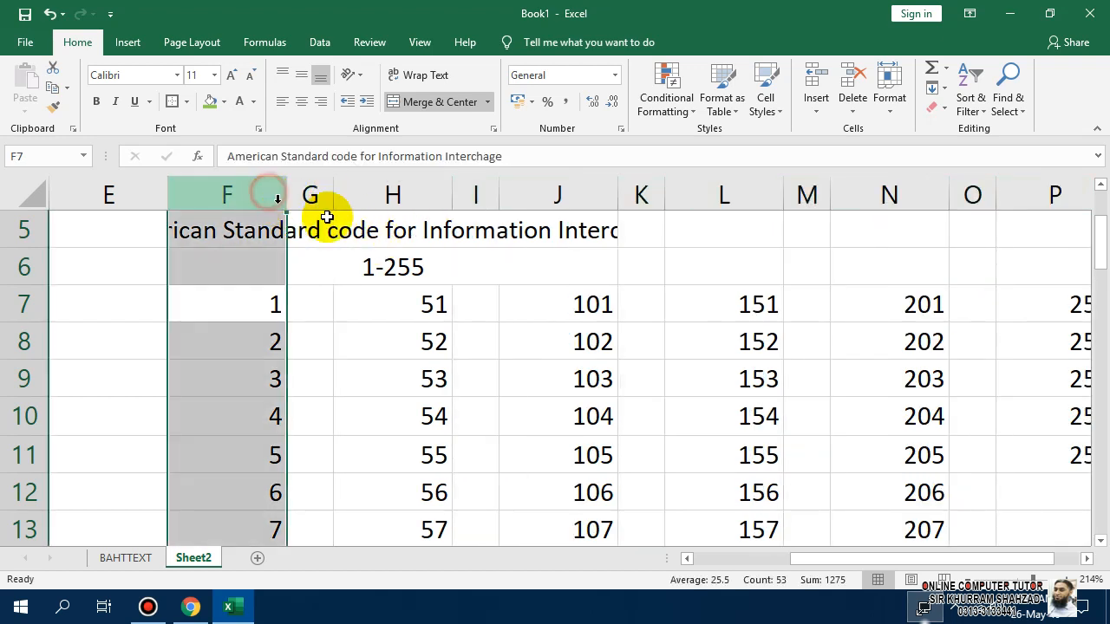
{"action": "left_click", "coordinate": [368, 196], "text": "ctrl"}
{"action": "left_click", "coordinate": [560, 199], "text": "ctrl"}
{"action": "left_click", "coordinate": [733, 197], "text": "ctrl"}
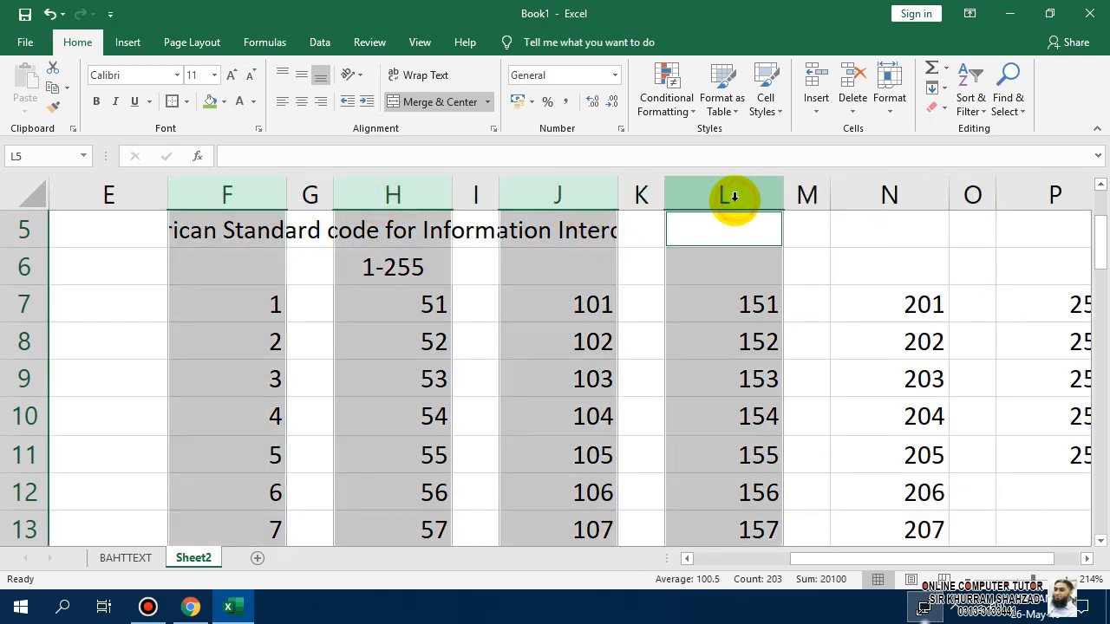
{"action": "left_click", "coordinate": [880, 184], "text": "ctrl"}
{"action": "left_click", "coordinate": [1048, 198], "text": "ctrl"}
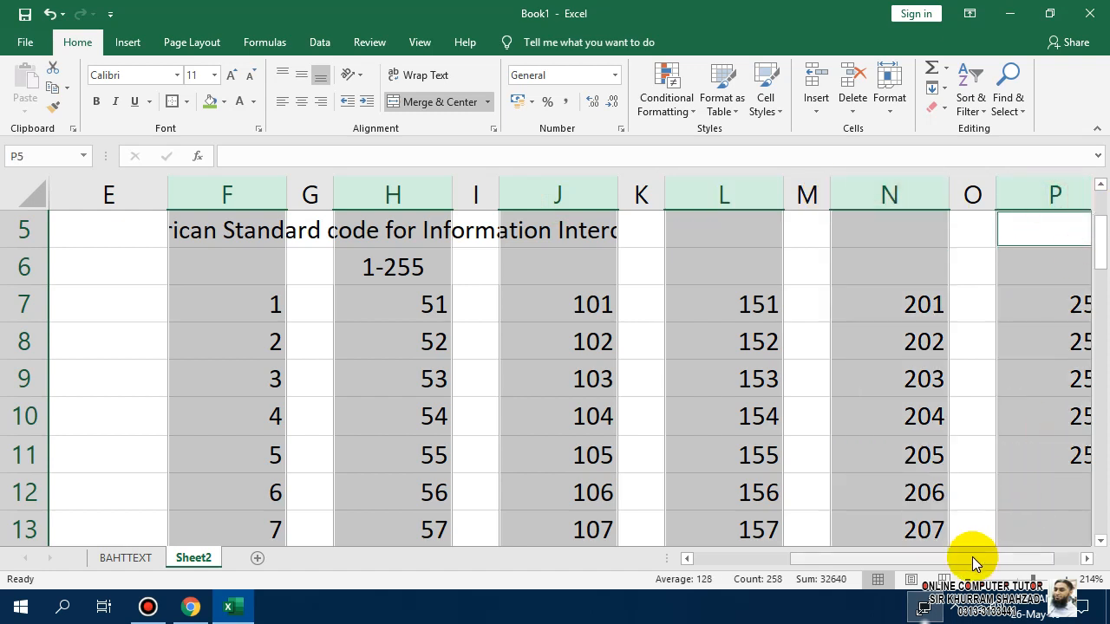
{"action": "left_click_drag", "start_coordinate": [978, 562], "coordinate": [796, 568]}
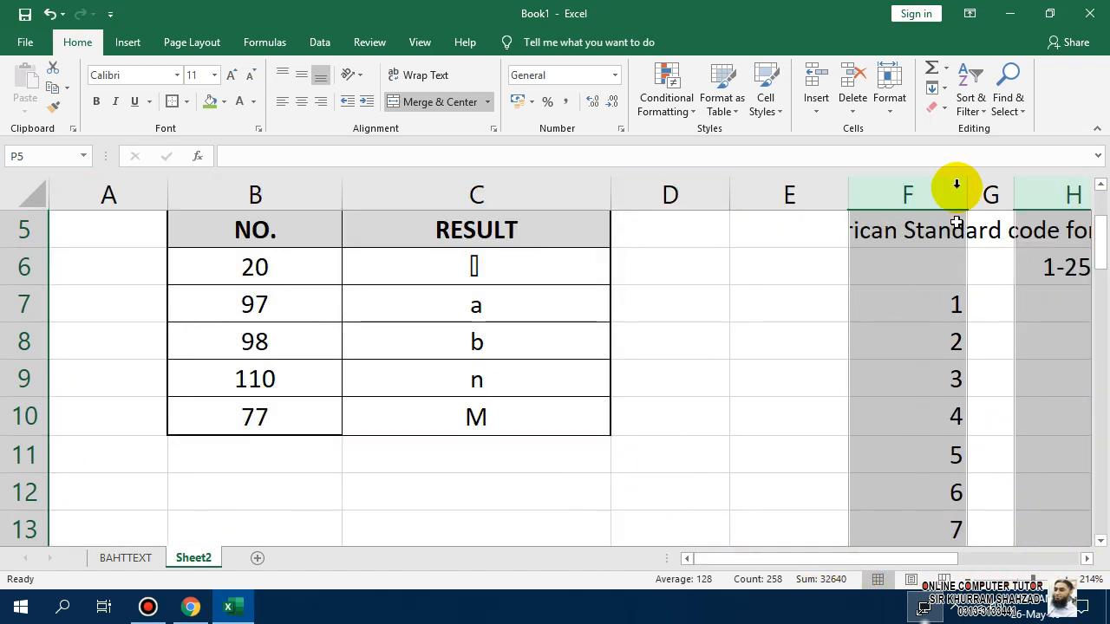
{"action": "left_click_drag", "start_coordinate": [967, 199], "coordinate": [914, 198]}
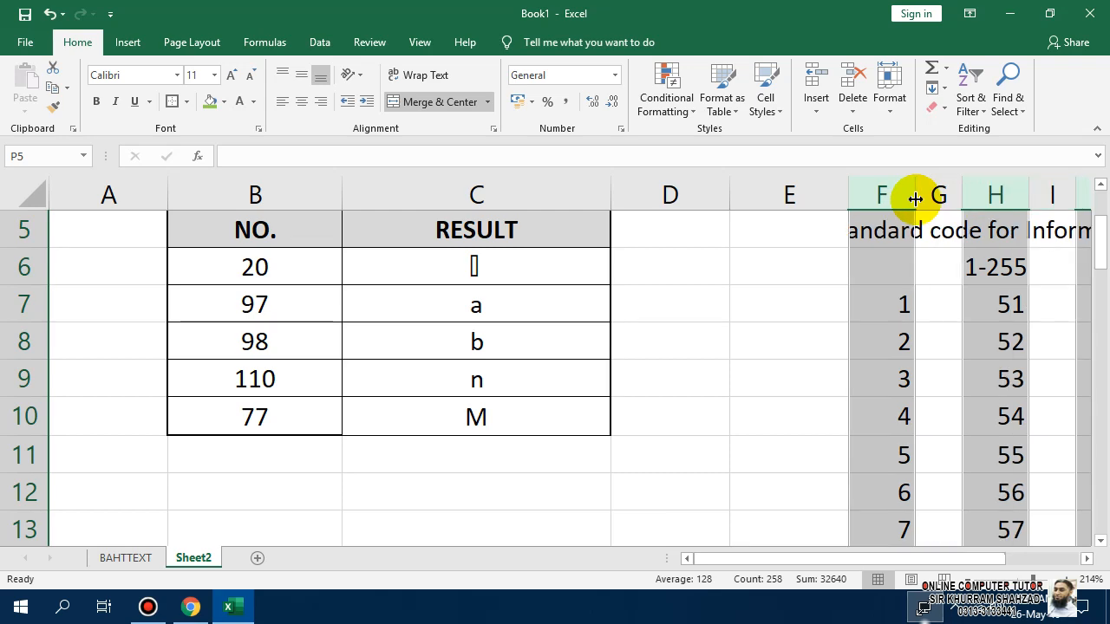
{"action": "left_click", "coordinate": [301, 98]}
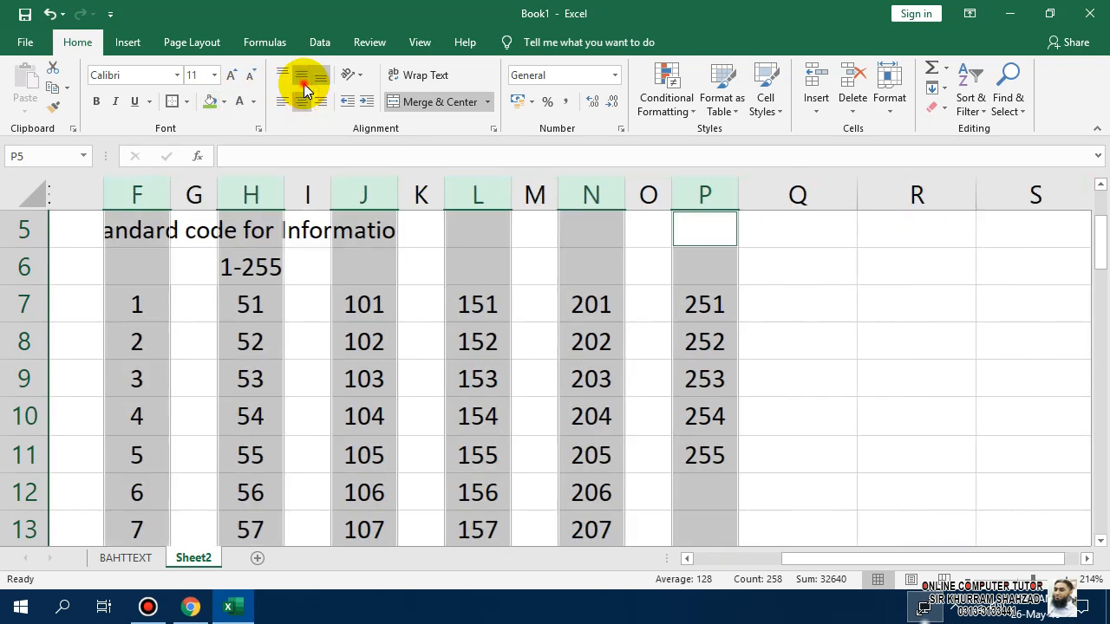
{"action": "left_click", "coordinate": [303, 83]}
{"action": "left_click", "coordinate": [744, 479]}
Unmerge the 1-255 title row across F6:P6.
{"action": "left_click_drag", "start_coordinate": [909, 559], "coordinate": [863, 558]}
{"action": "left_click_drag", "start_coordinate": [329, 256], "coordinate": [882, 278]}
{"action": "left_click", "coordinate": [403, 101]}
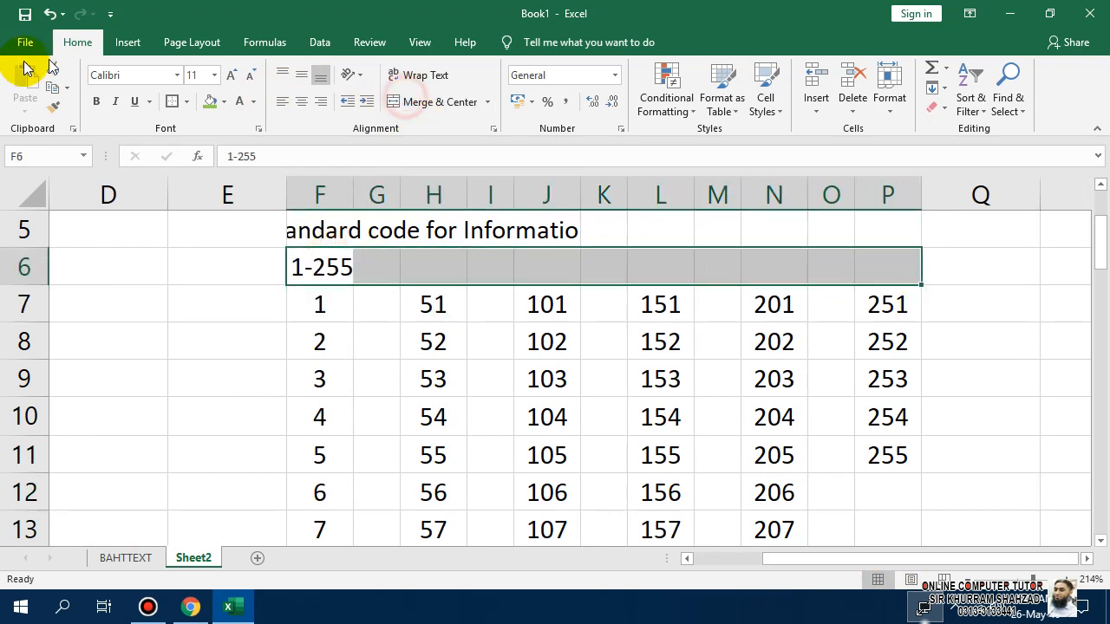
Unmerge the subtitle and ASCII title rows with Format Painter, then merge ASCII across F4:O4.
{"action": "left_click", "coordinate": [57, 105]}
{"action": "scroll", "coordinate": [260, 321], "scroll_direction": "up", "scroll_amount": 1}
{"action": "left_click", "coordinate": [317, 382]}
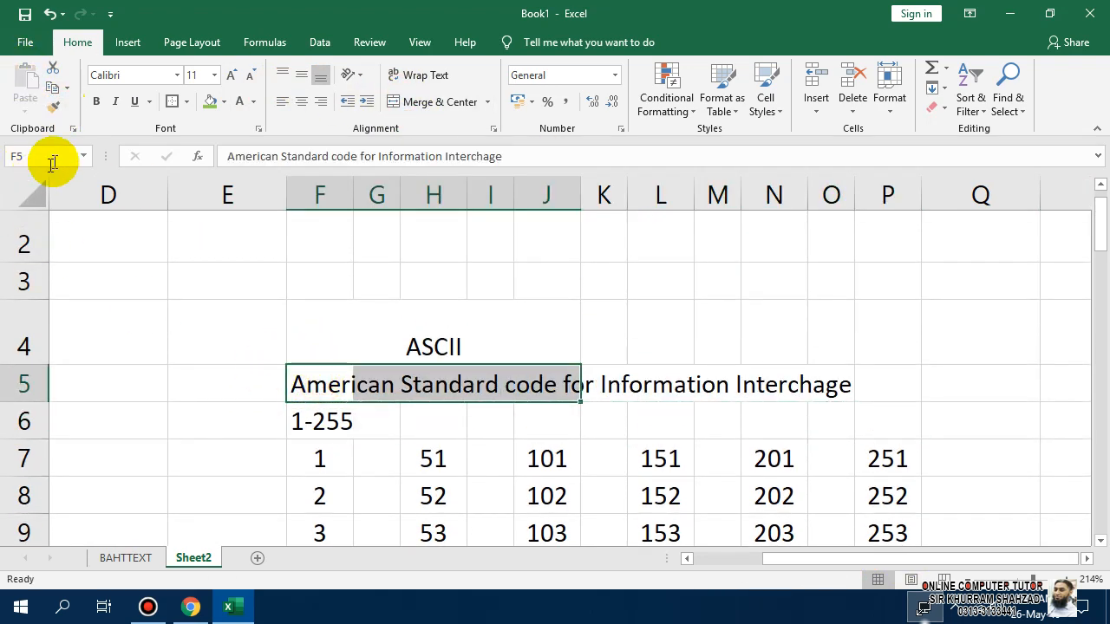
{"action": "left_click", "coordinate": [55, 108]}
{"action": "left_click", "coordinate": [334, 343]}
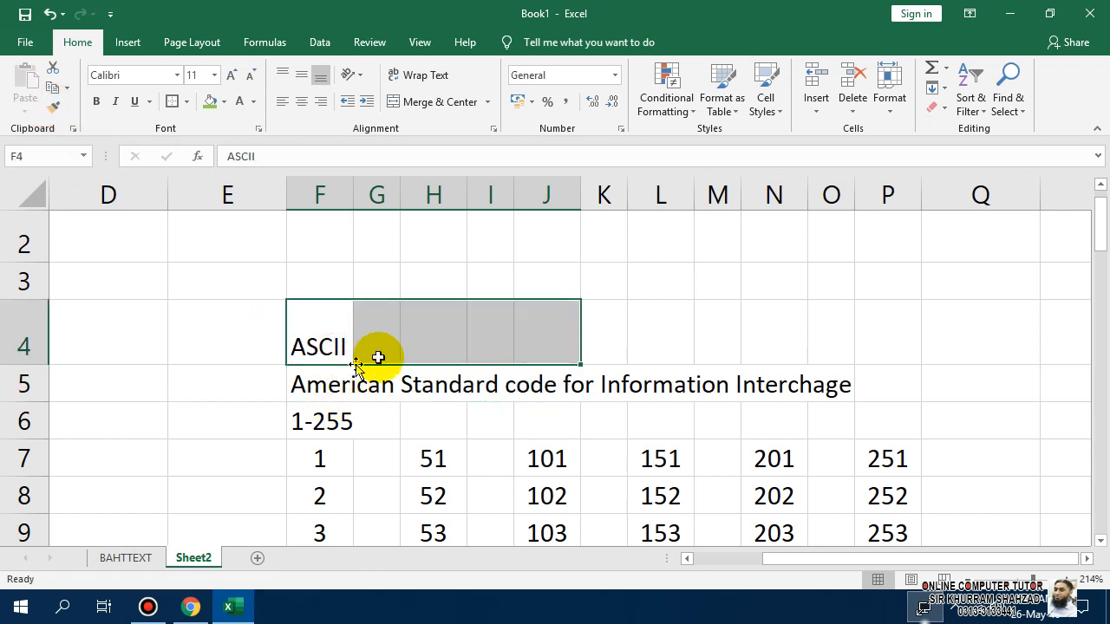
{"action": "left_click_drag", "start_coordinate": [828, 330], "coordinate": [326, 328]}
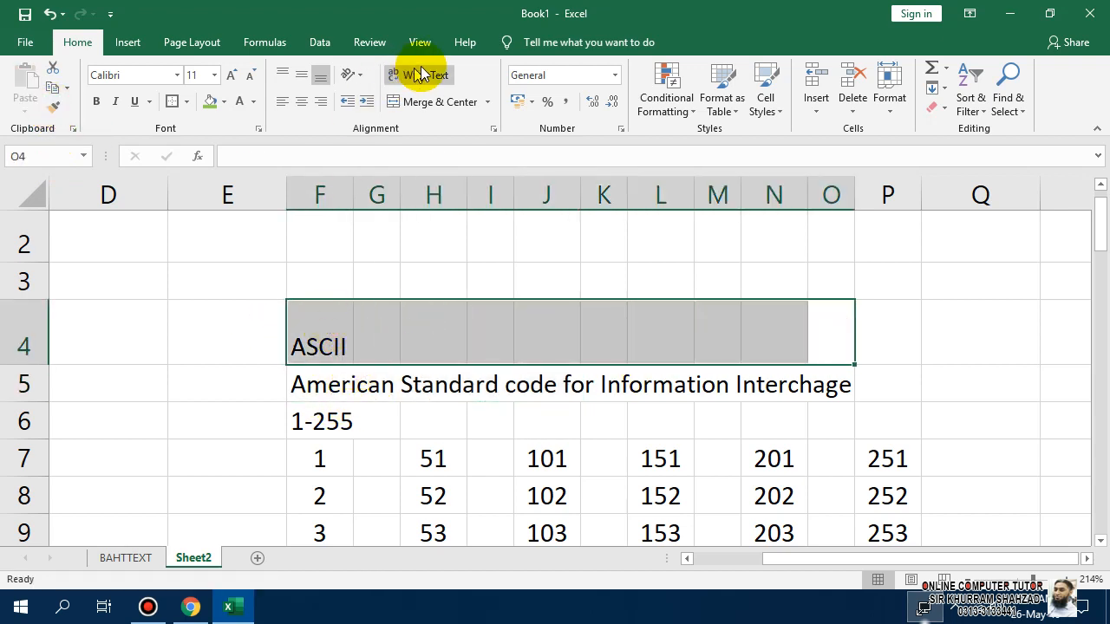
{"action": "left_click", "coordinate": [431, 106]}
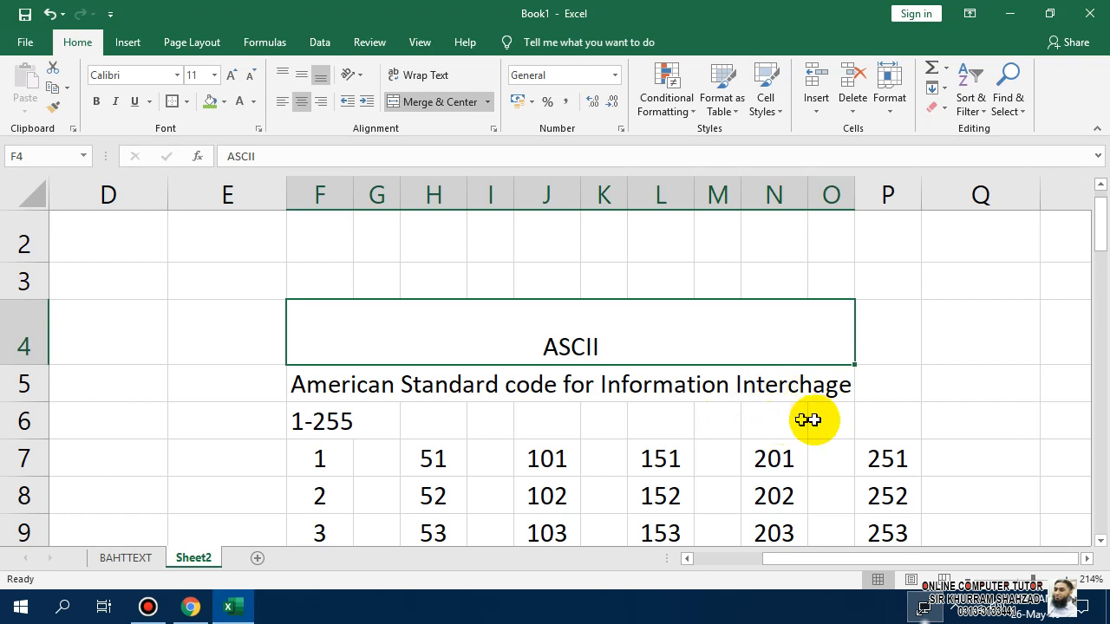
Merge and centre the subtitle in F5:P5, ASCII in F4:P4 and 1-255 in F6:P6.
{"action": "left_click_drag", "start_coordinate": [820, 419], "coordinate": [302, 408]}
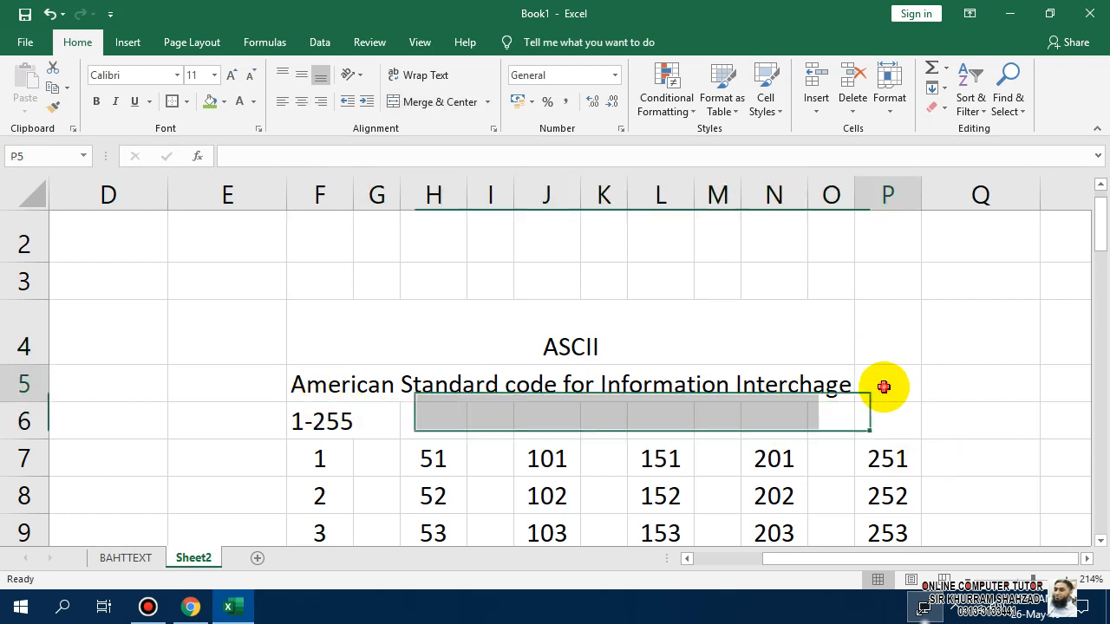
{"action": "left_click_drag", "start_coordinate": [885, 385], "coordinate": [317, 382]}
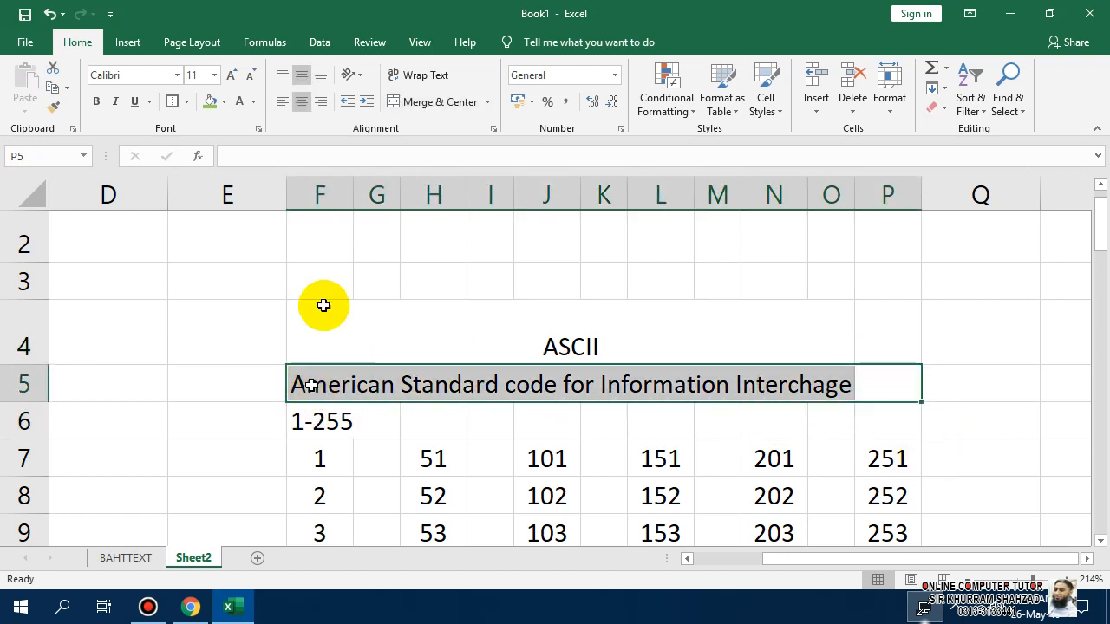
{"action": "left_click", "coordinate": [425, 106]}
{"action": "left_click_drag", "start_coordinate": [862, 324], "coordinate": [312, 338]}
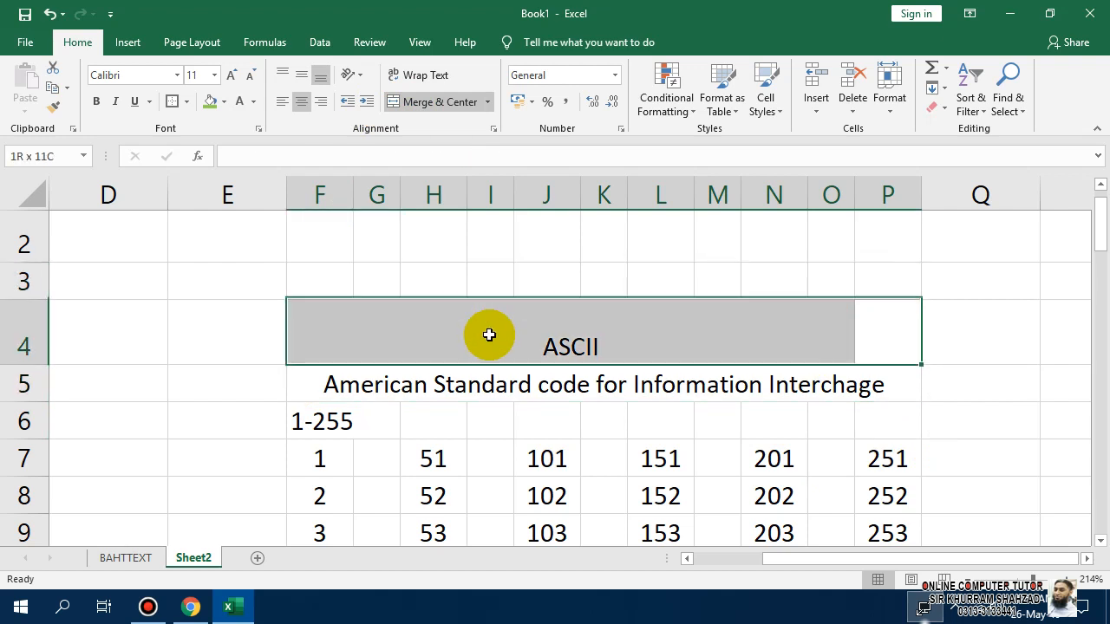
{"action": "left_click", "coordinate": [433, 103]}
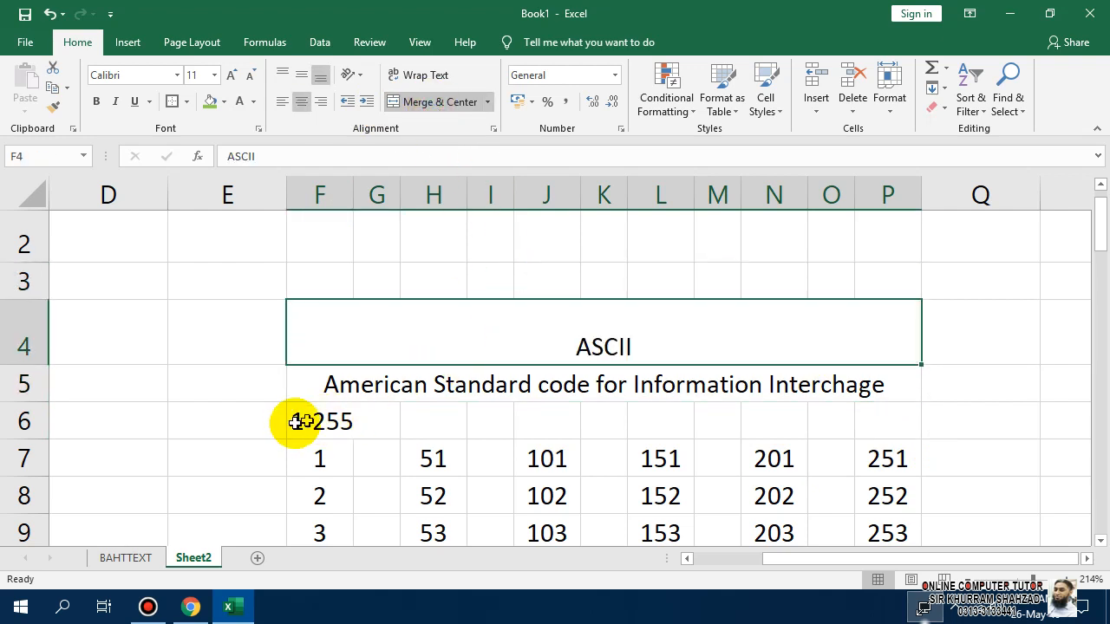
{"action": "left_click_drag", "start_coordinate": [297, 421], "coordinate": [906, 425]}
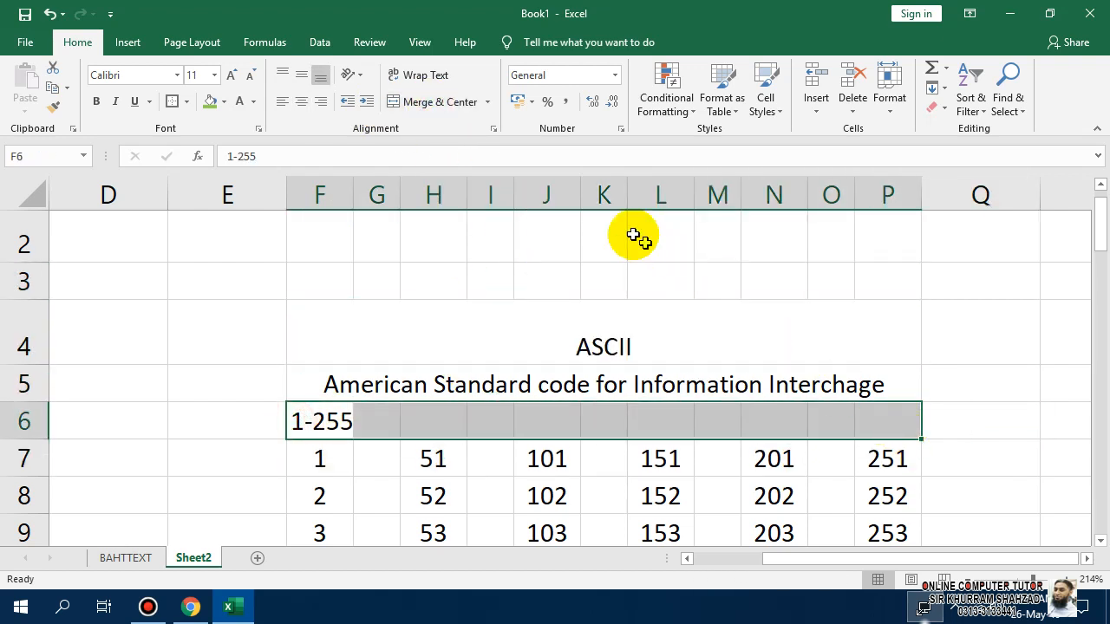
{"action": "left_click", "coordinate": [433, 108]}
{"action": "left_click", "coordinate": [548, 495]}
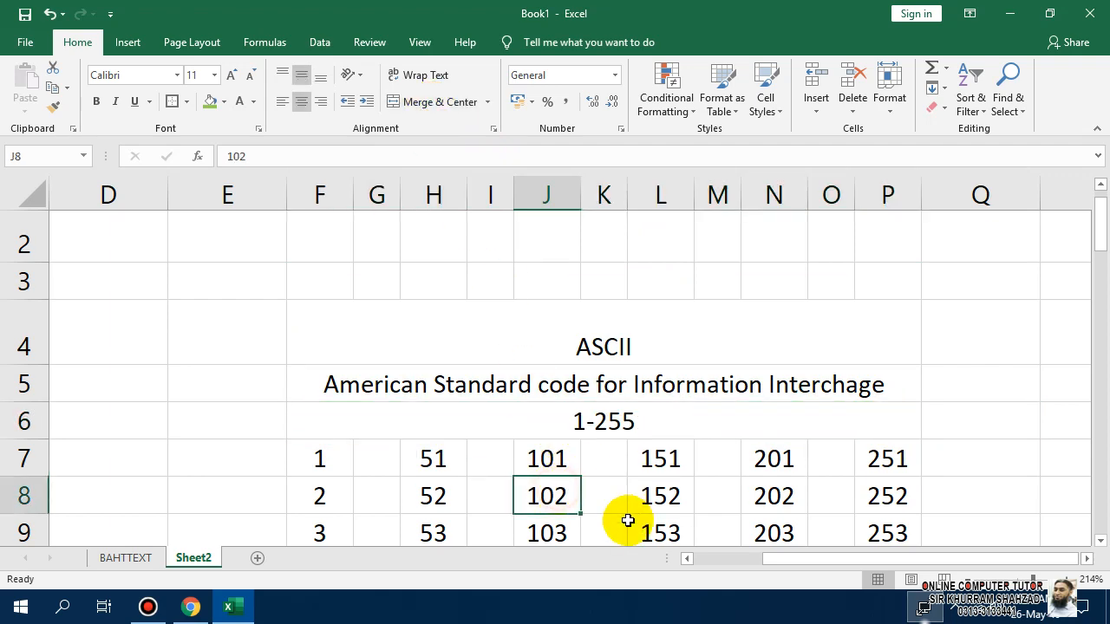
{"action": "scroll", "coordinate": [633, 521], "scroll_direction": "down", "scroll_amount": 2}
{"action": "scroll", "coordinate": [588, 512], "scroll_direction": "up", "scroll_amount": 1}
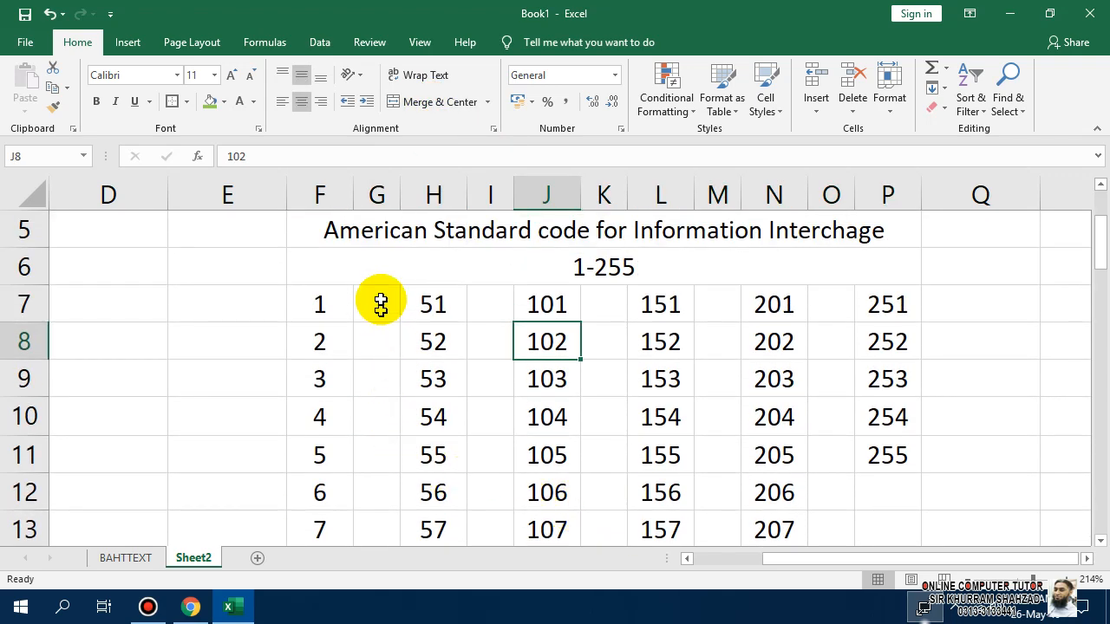
{"action": "left_click_drag", "start_coordinate": [373, 296], "coordinate": [387, 490]}
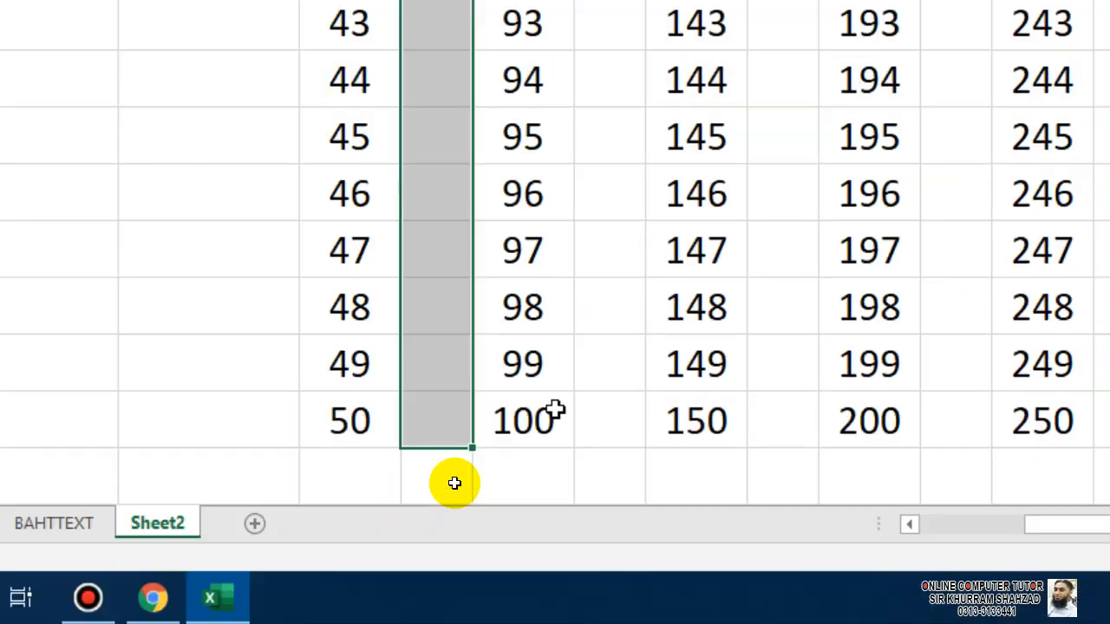
{"action": "scroll", "coordinate": [521, 469], "scroll_direction": "down", "scroll_amount": 4}
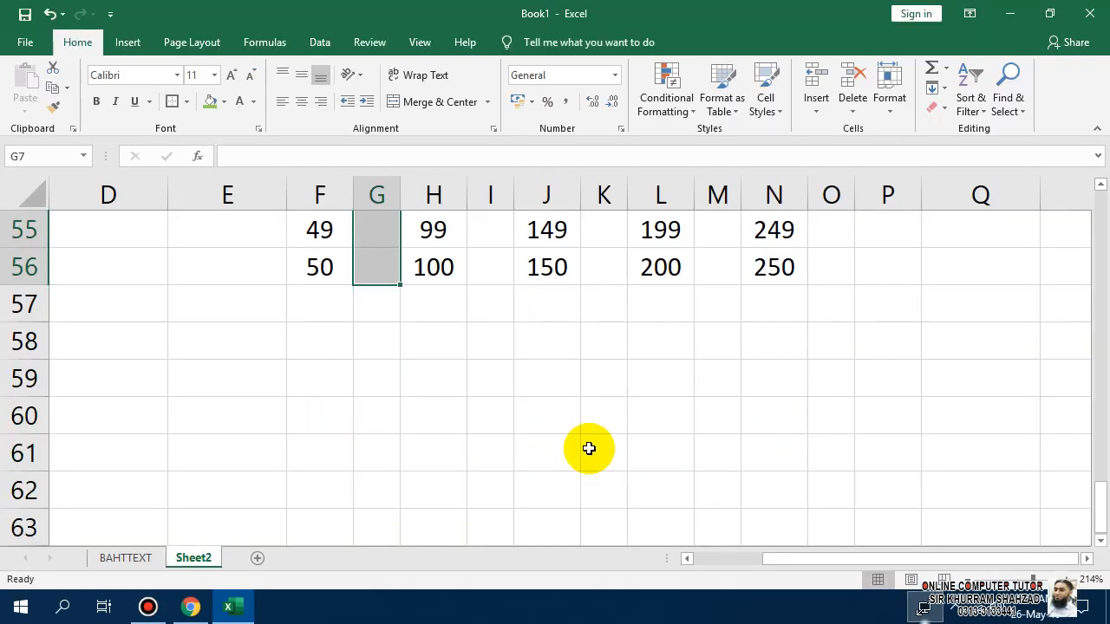
{"action": "scroll", "coordinate": [589, 344], "scroll_direction": "up", "scroll_amount": 15}
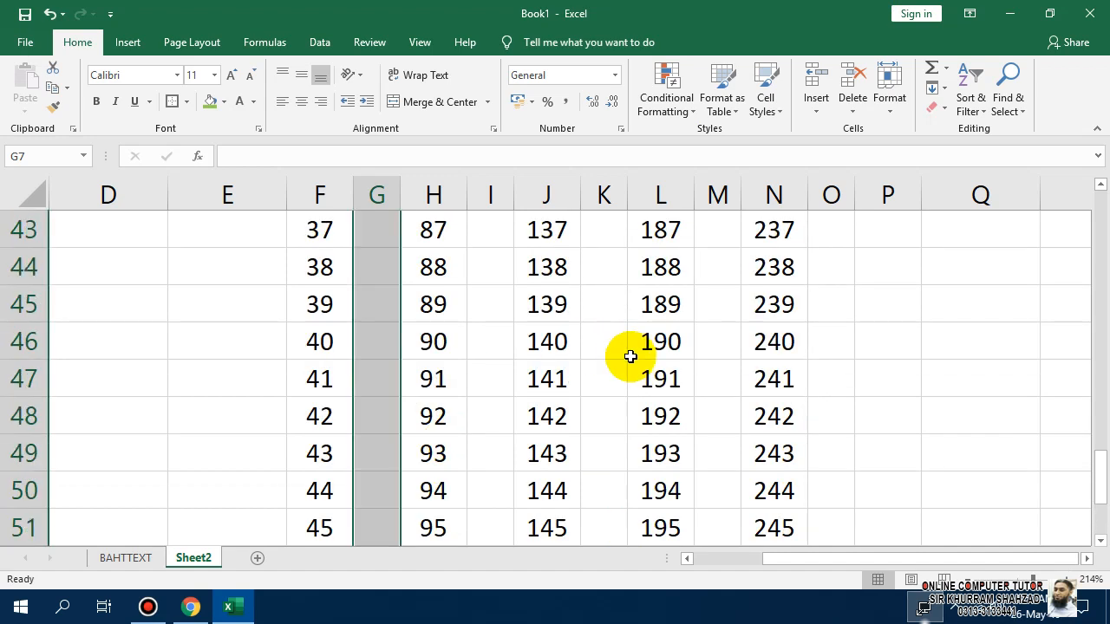
{"action": "scroll", "coordinate": [404, 328], "scroll_direction": "up", "scroll_amount": 4}
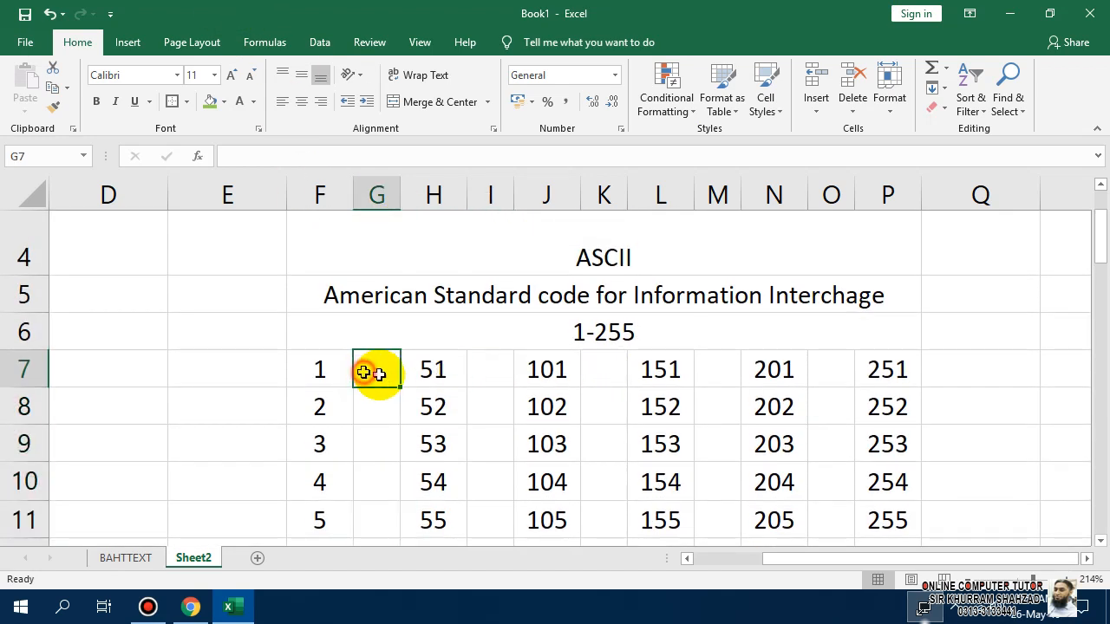
{"action": "key", "text": "ctrl+shift+Down"}
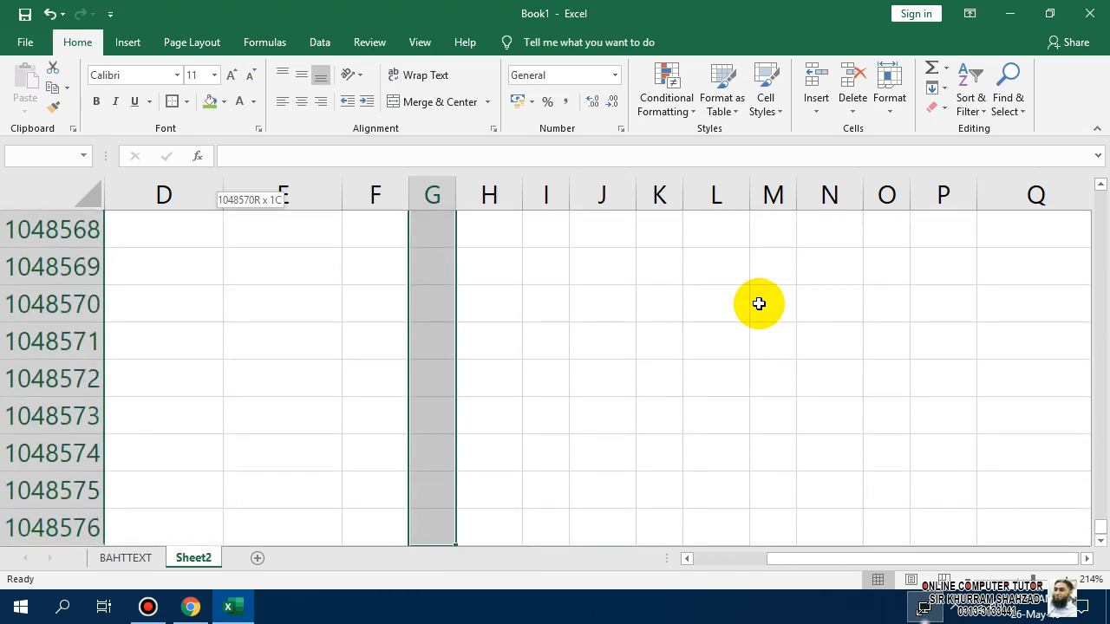
{"action": "key", "text": "ctrl+shift+Up"}
{"action": "key", "text": "Down"}
{"action": "key", "text": "Up"}
{"action": "key", "text": "ctrl+Down"}
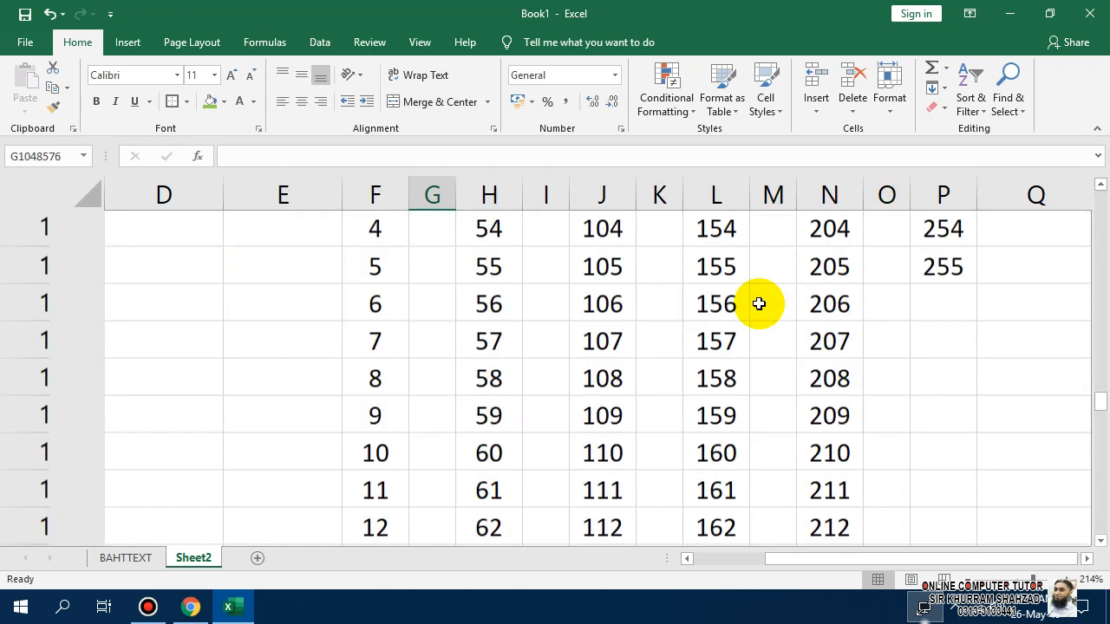
{"action": "key", "text": "ctrl+Up"}
{"action": "key", "text": "Down"}
{"action": "key", "text": "Down"}
{"action": "key", "text": "Down"}
{"action": "key", "text": "Down"}
{"action": "key", "text": "Down"}
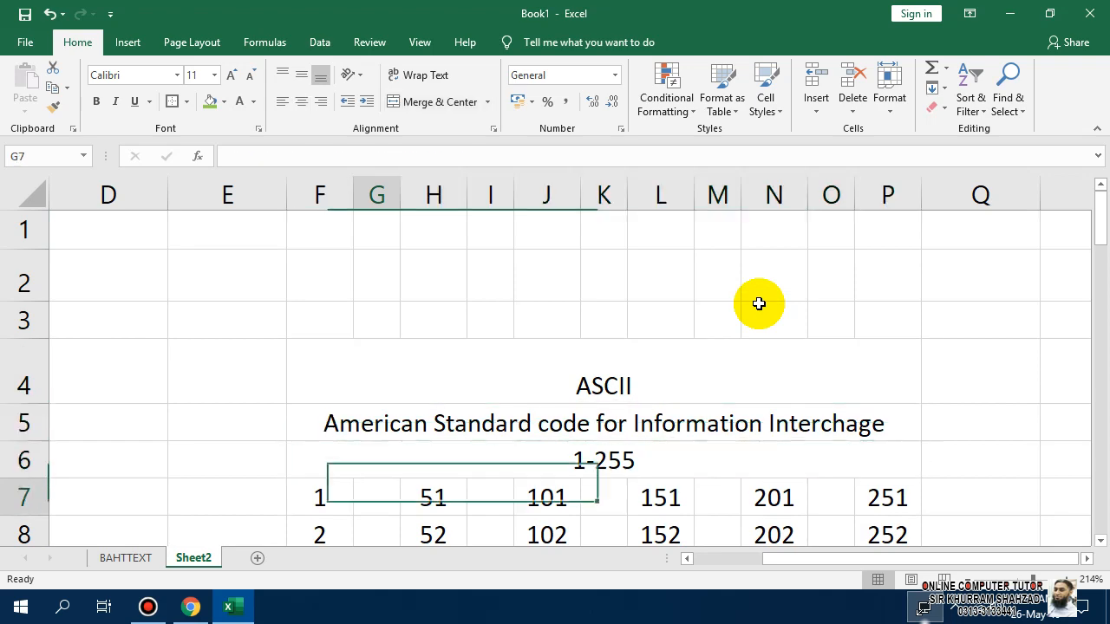
{"action": "key", "text": "shift+Down"}
{"action": "key", "text": "shift+Down"}
{"action": "key", "text": "shift+Down"}
{"action": "key", "text": "shift+Down"}
{"action": "key", "text": "shift+Down"}
{"action": "key", "text": "shift+Down"}
{"action": "key", "text": "shift+Down"}
{"action": "key", "text": "shift+Down"}
{"action": "key", "text": "shift+Down"}
{"action": "key", "text": "shift+Down"}
{"action": "key", "text": "shift+Down"}
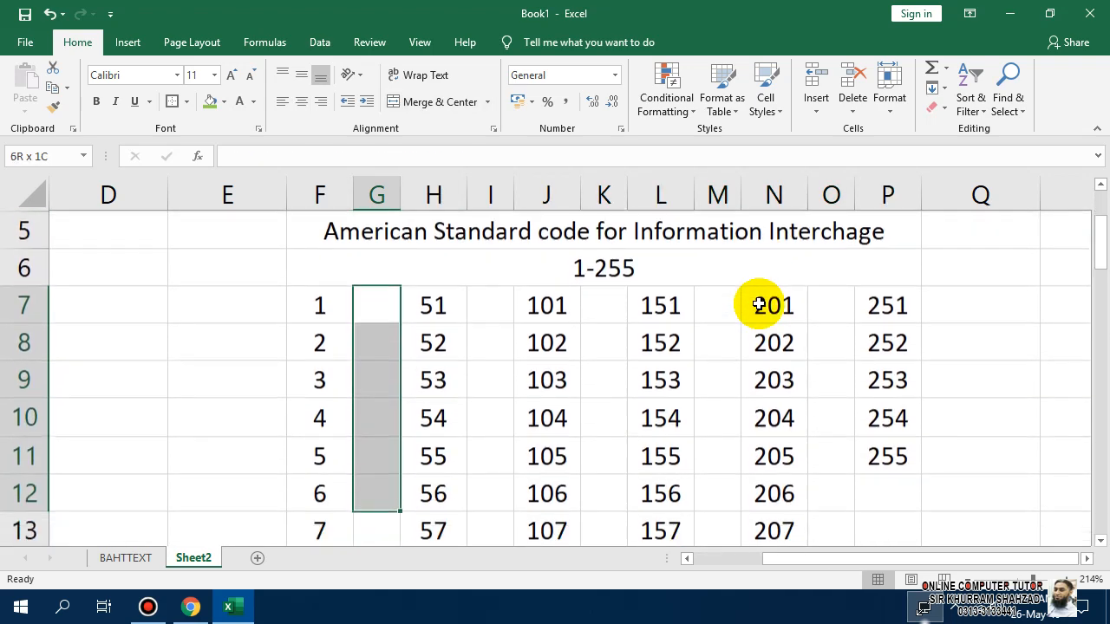
{"action": "key", "text": "shift+Down"}
{"action": "key", "text": "shift+Down"}
{"action": "key", "text": "shift+Down"}
{"action": "key", "text": "shift+Down"}
{"action": "key", "text": "shift+Down"}
{"action": "key", "text": "shift+Down"}
{"action": "key", "text": "shift+Down"}
{"action": "key", "text": "shift+Down"}
{"action": "key", "text": "shift+Down"}
{"action": "key", "text": "shift+Down"}
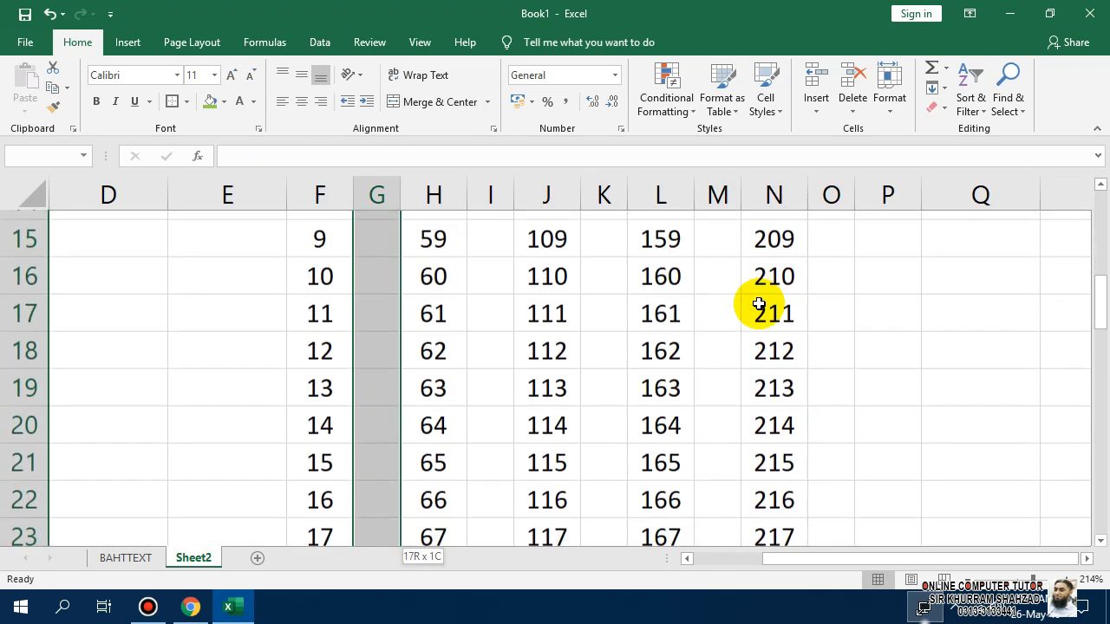
{"action": "key", "text": "shift+Down"}
{"action": "key", "text": "shift+Down"}
{"action": "key", "text": "shift+Down"}
{"action": "key", "text": "shift+Down"}
{"action": "key", "text": "shift+Down"}
{"action": "key", "text": "shift+Down"}
{"action": "key", "text": "shift+Down"}
{"action": "key", "text": "shift+Down"}
{"action": "key", "text": "shift+Down"}
{"action": "key", "text": "shift+Down"}
{"action": "key", "text": "shift+Down"}
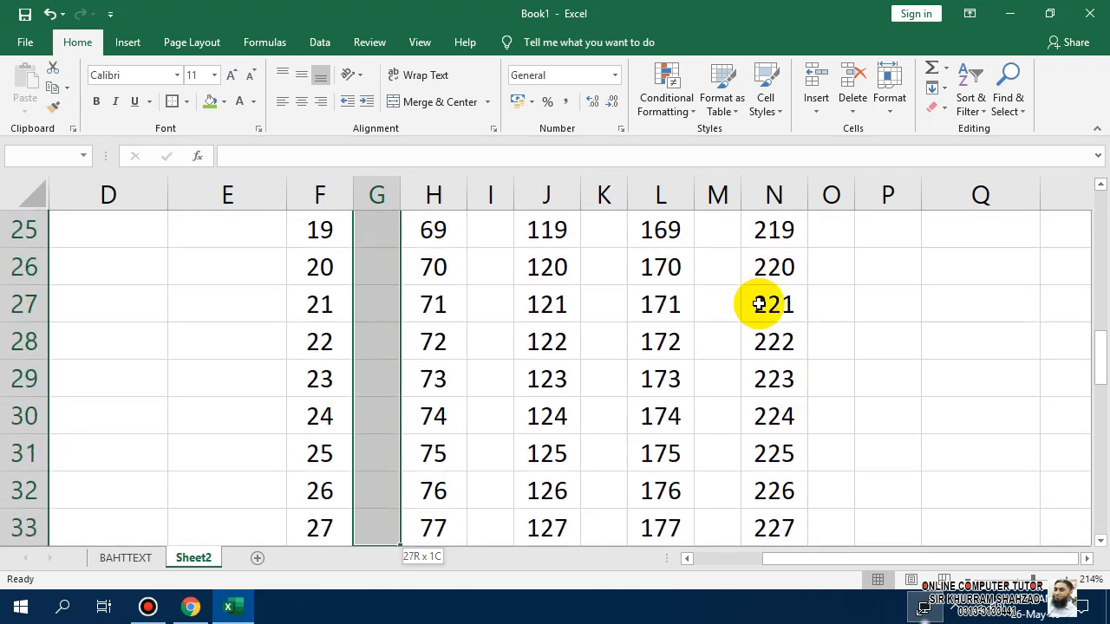
{"action": "key", "text": "shift+Down"}
{"action": "key", "text": "ctrl+shift+Down"}
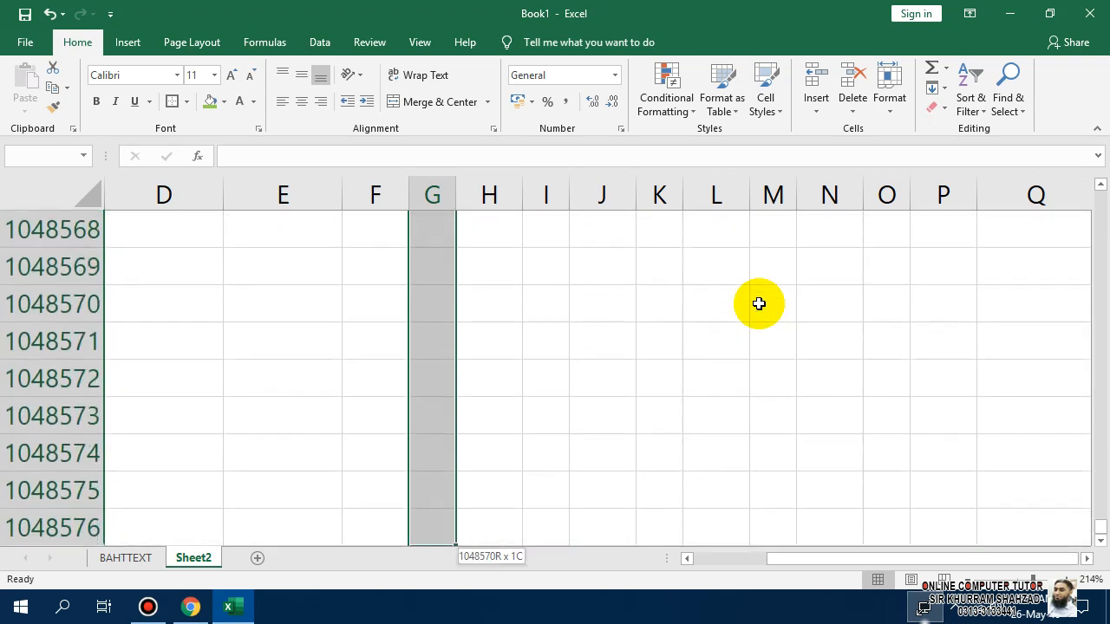
{"action": "key", "text": "ctrl+shift+Up"}
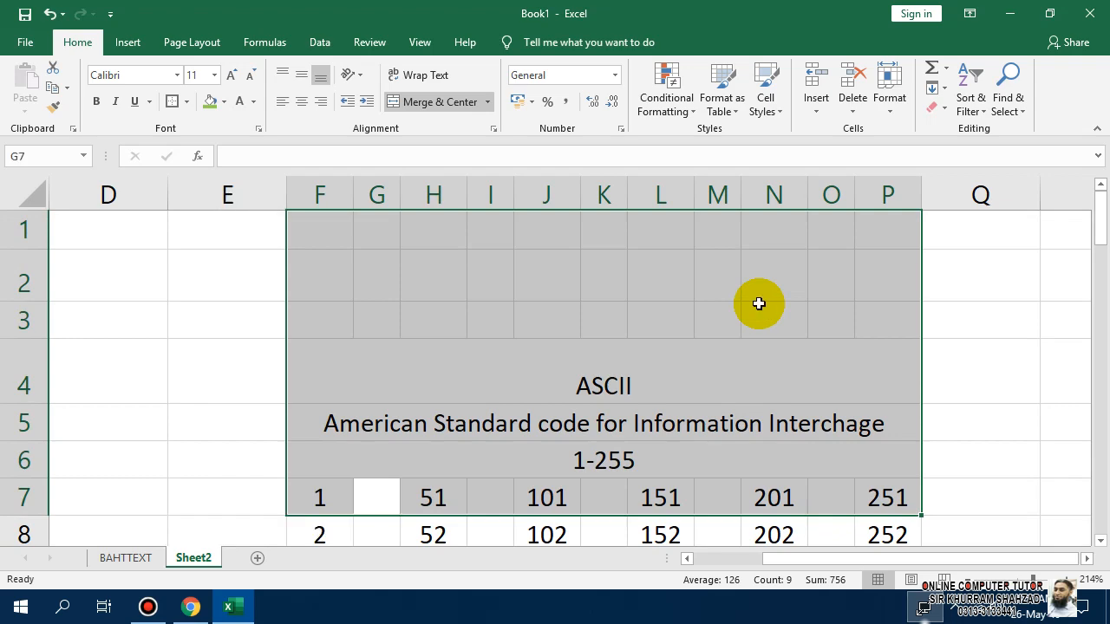
{"action": "key", "text": "Down"}
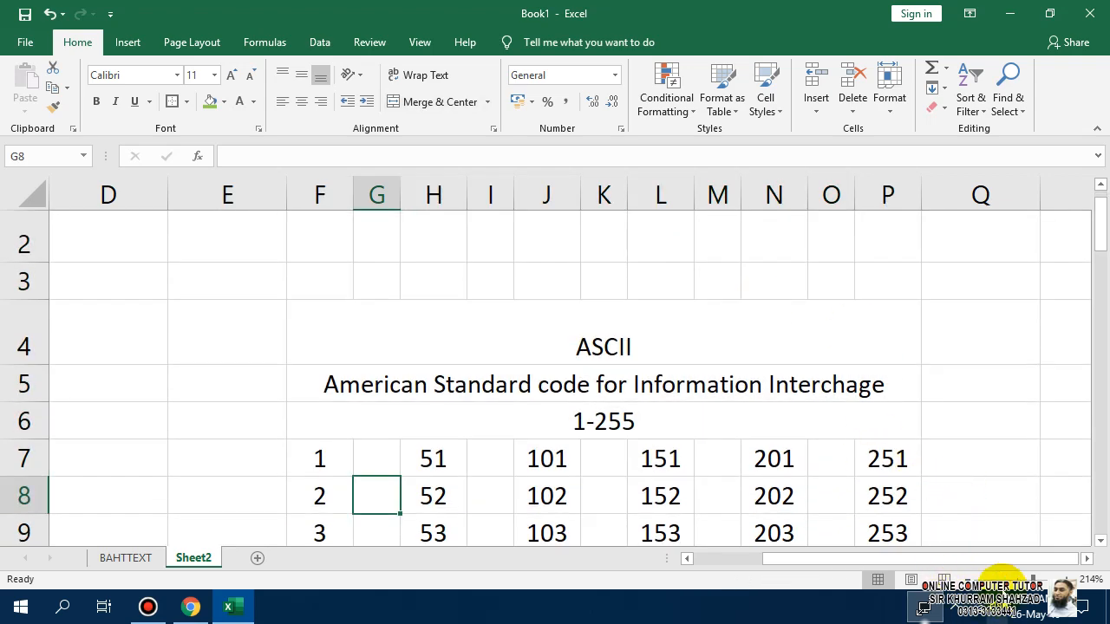
Zoom out and back in to inspect the whole ASCII number grid.
{"action": "left_click", "coordinate": [1004, 579]}
{"action": "scroll", "coordinate": [596, 503], "scroll_direction": "down", "scroll_amount": 1}
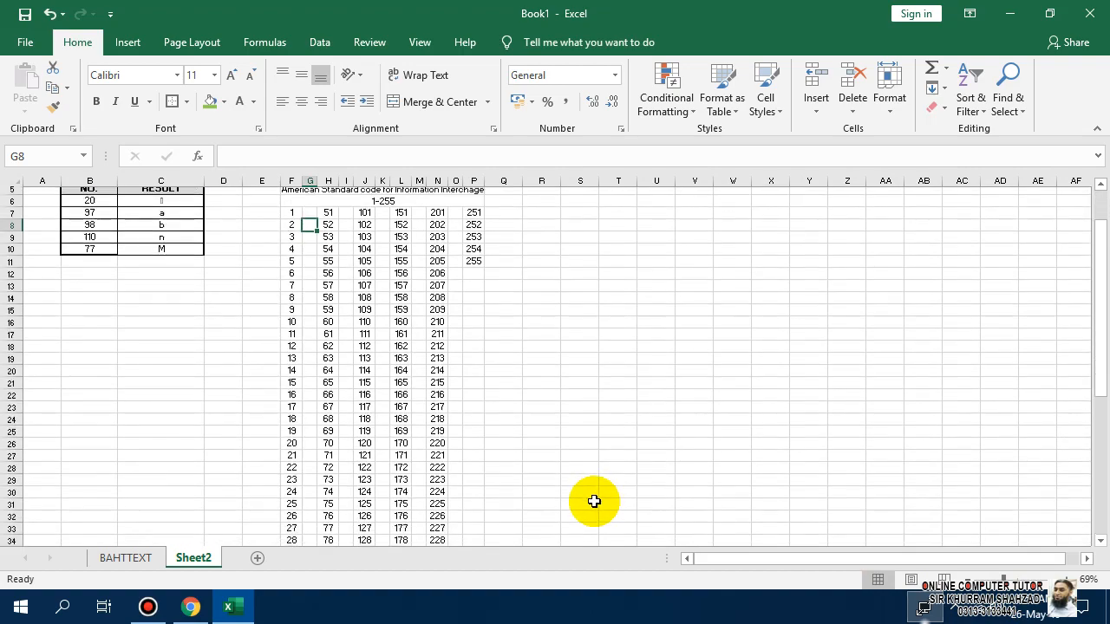
{"action": "scroll", "coordinate": [595, 502], "scroll_direction": "down", "scroll_amount": 1}
{"action": "scroll", "coordinate": [595, 502], "scroll_direction": "up", "scroll_amount": 2}
{"action": "left_click", "coordinate": [1086, 559]}
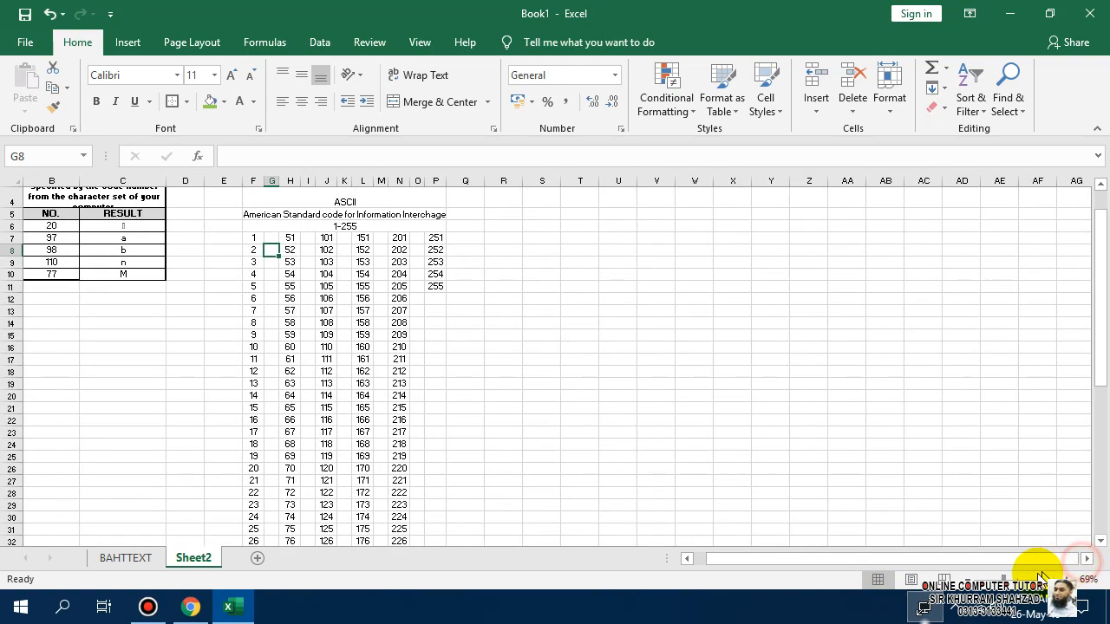
{"action": "left_click", "coordinate": [1043, 580]}
{"action": "scroll", "coordinate": [686, 495], "scroll_direction": "up", "scroll_amount": 2}
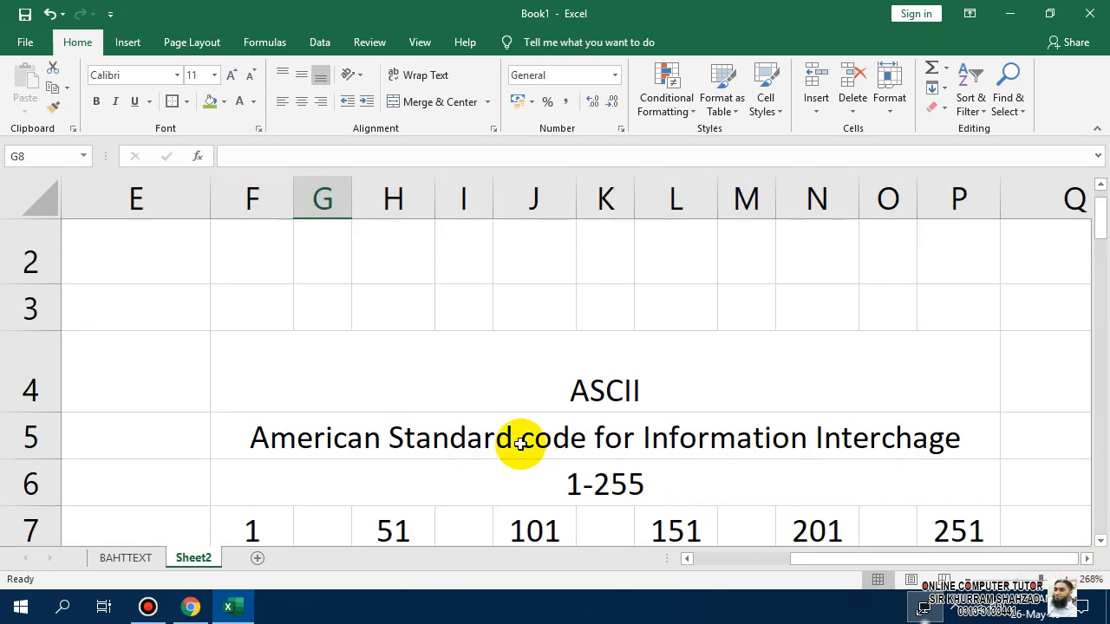
{"action": "scroll", "coordinate": [516, 443], "scroll_direction": "down", "scroll_amount": 1}
{"action": "scroll", "coordinate": [516, 444], "scroll_direction": "down", "scroll_amount": 1}
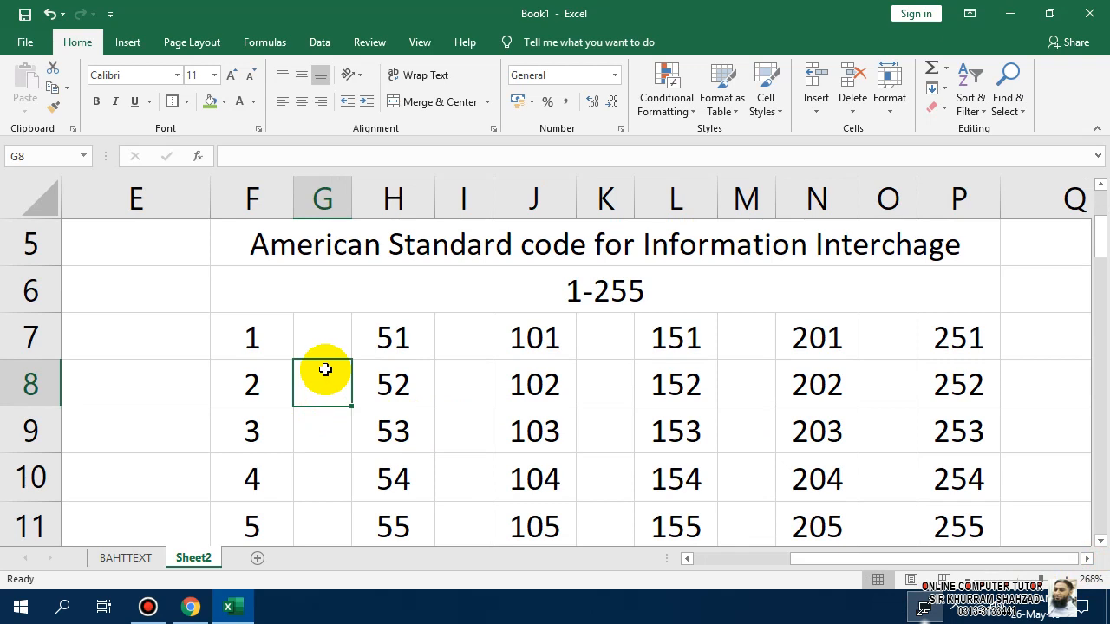
Select empty columns G, I, K, M and O, then clear the selection and glance at the named ranges list.
{"action": "left_click", "coordinate": [326, 199]}
{"action": "left_click", "coordinate": [460, 198], "text": "ctrl"}
{"action": "left_click", "coordinate": [587, 202], "text": "ctrl"}
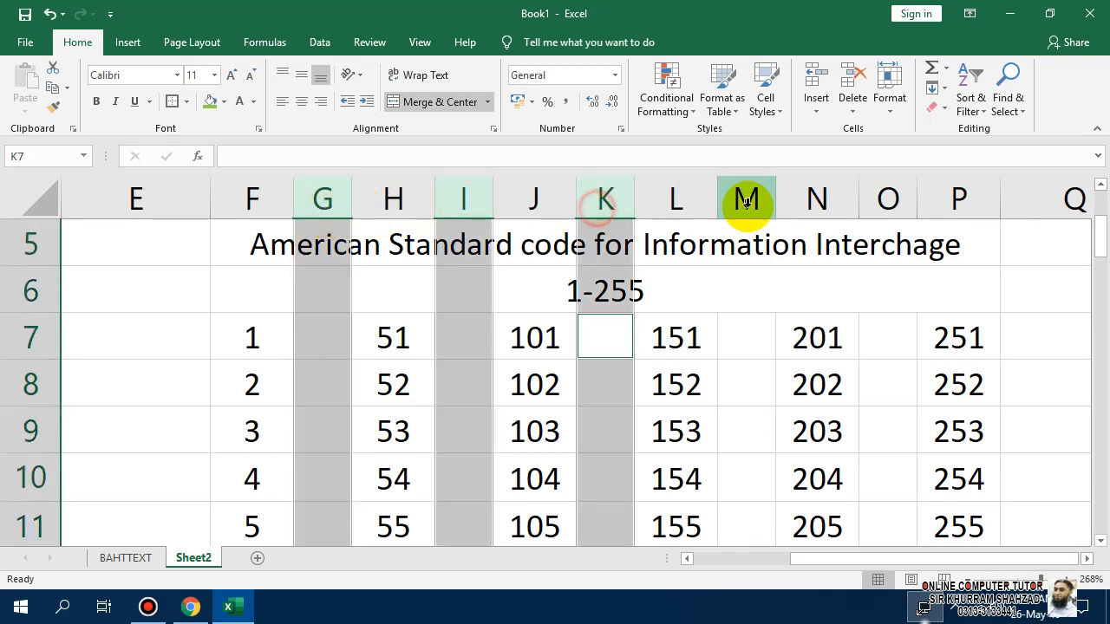
{"action": "left_click", "coordinate": [746, 197], "text": "ctrl"}
{"action": "left_click", "coordinate": [887, 198], "text": "ctrl"}
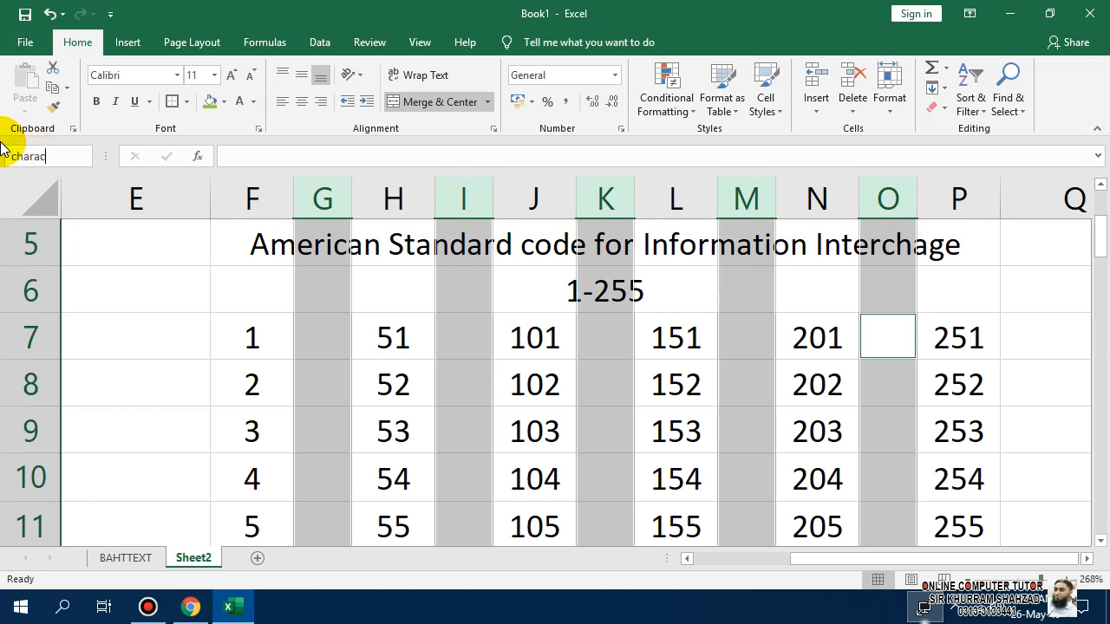
{"action": "left_click", "coordinate": [205, 255]}
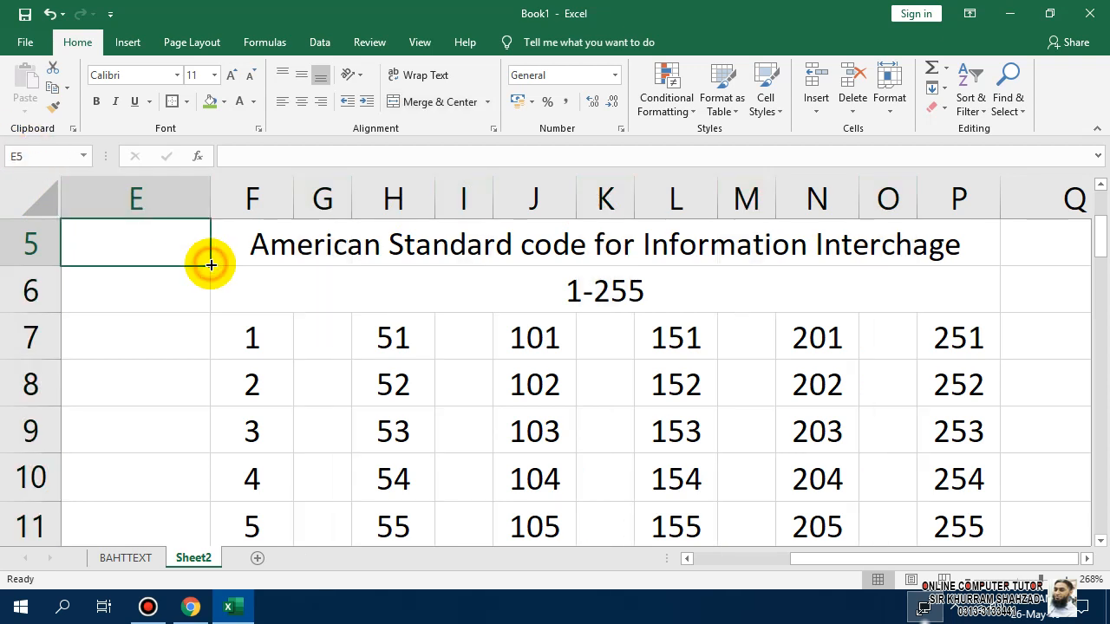
{"action": "left_click", "coordinate": [89, 152]}
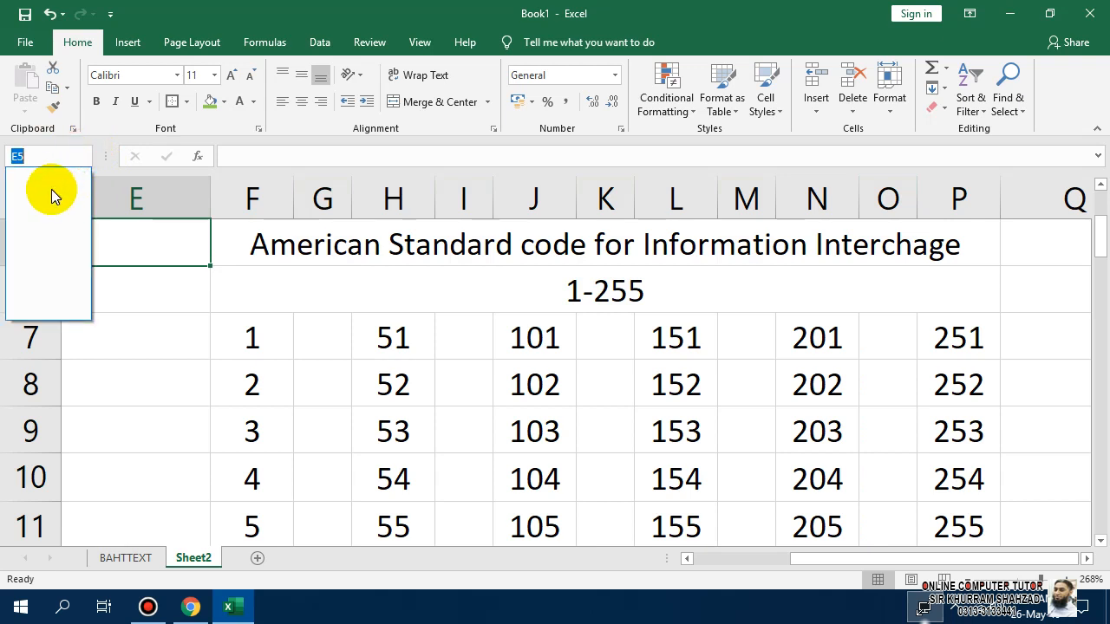
{"action": "left_click", "coordinate": [76, 152]}
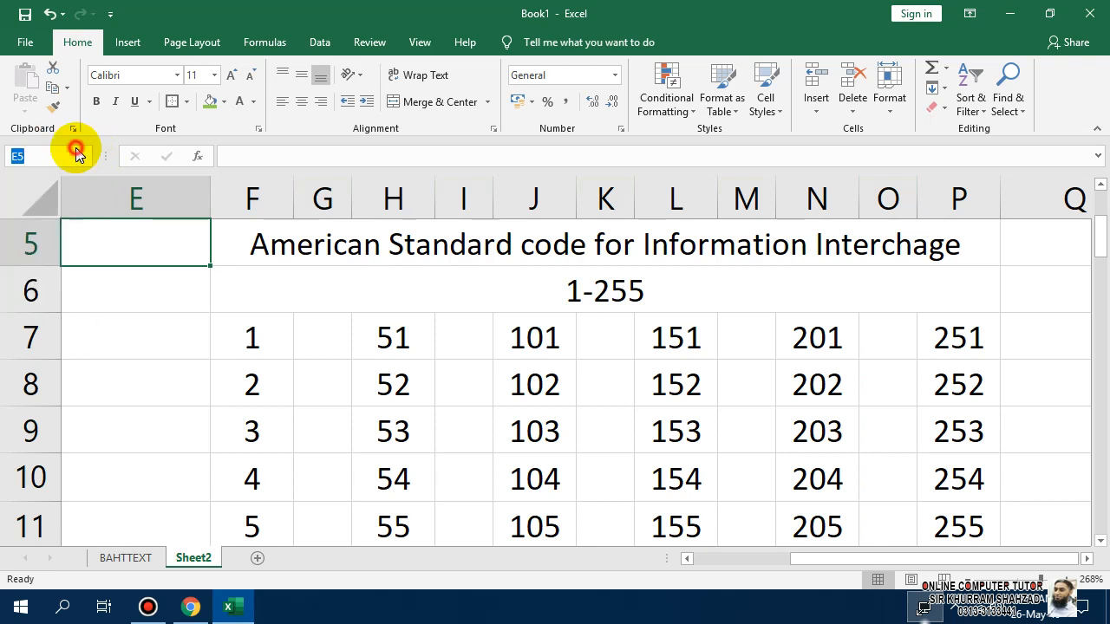
Reselect empty columns G, I, K, M and O together, leaving column L out.
{"action": "left_click", "coordinate": [320, 196], "text": "ctrl"}
{"action": "left_click", "coordinate": [461, 196], "text": "ctrl"}
{"action": "left_click", "coordinate": [610, 201], "text": "ctrl"}
{"action": "left_click", "coordinate": [672, 201], "text": "ctrl"}
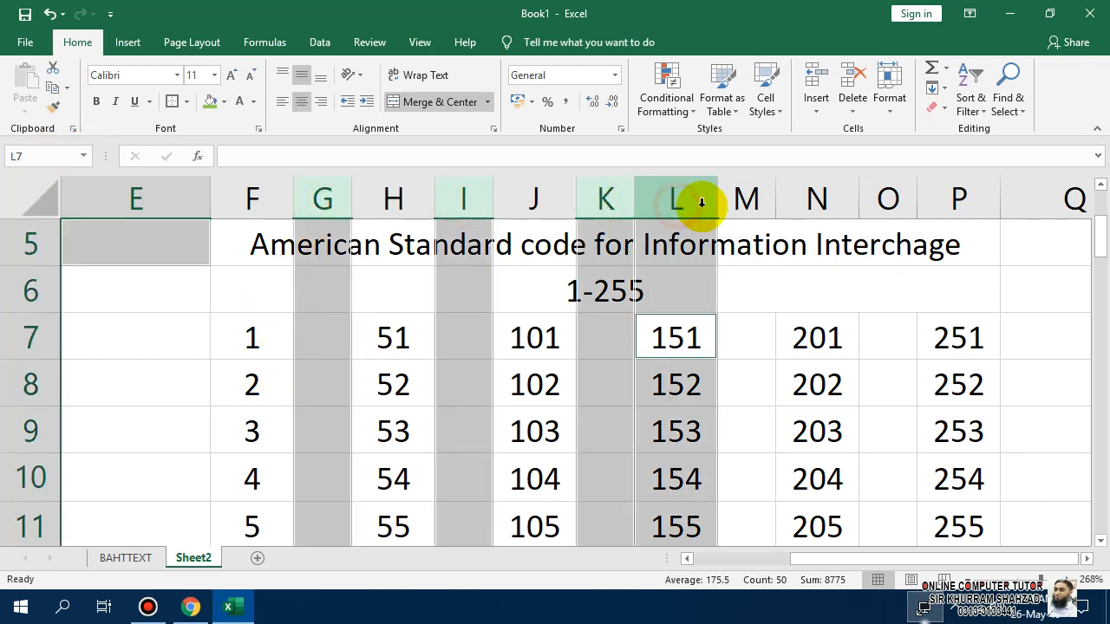
{"action": "left_click", "coordinate": [698, 202], "text": "ctrl"}
{"action": "left_click", "coordinate": [737, 201], "text": "ctrl"}
{"action": "left_click", "coordinate": [887, 196], "text": "ctrl"}
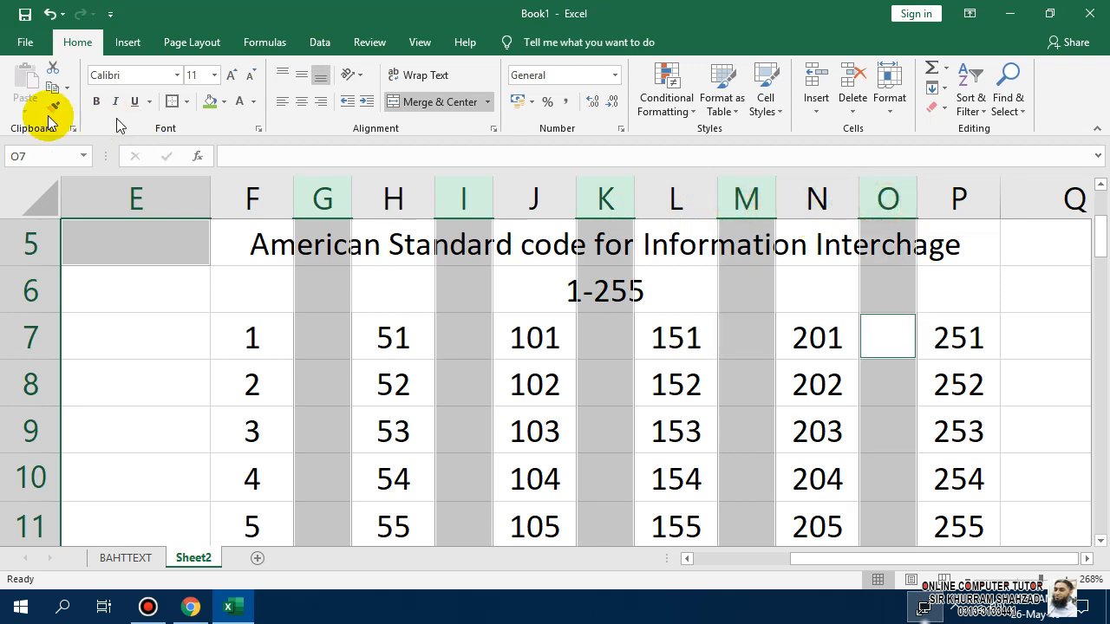
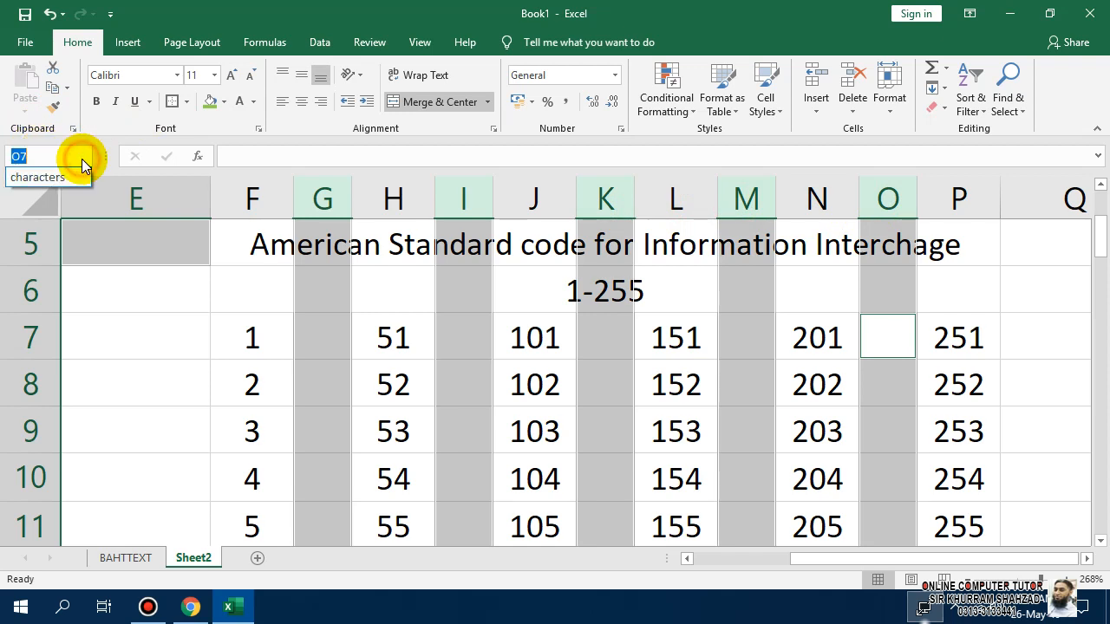
Enter =N7 in O7, referencing code 201, and widen column O.
{"action": "left_click", "coordinate": [320, 327]}
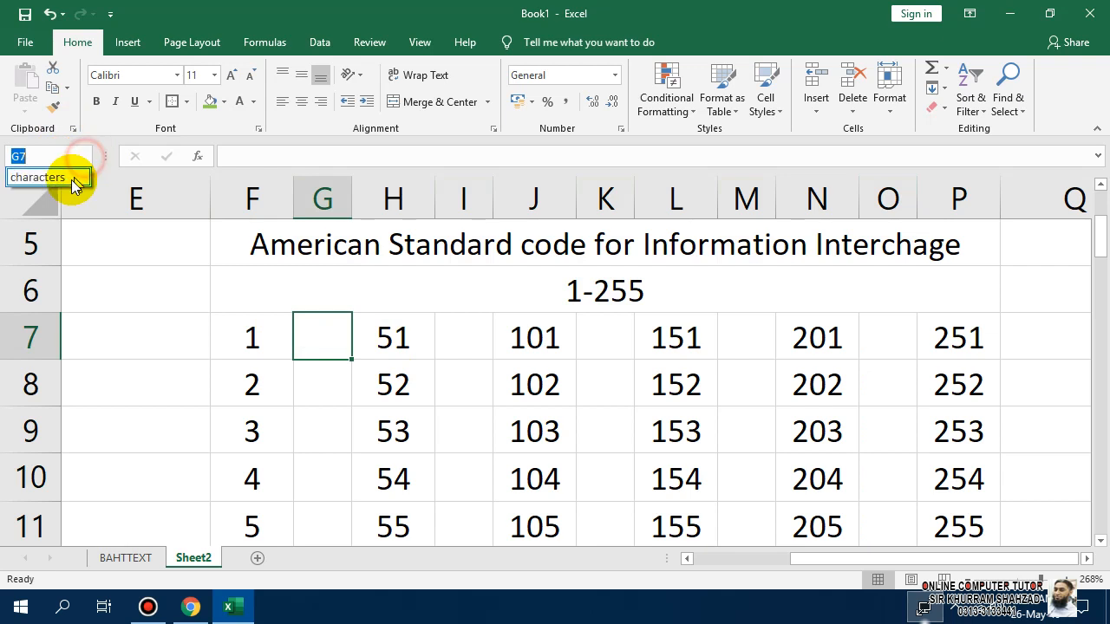
{"action": "left_click", "coordinate": [71, 179]}
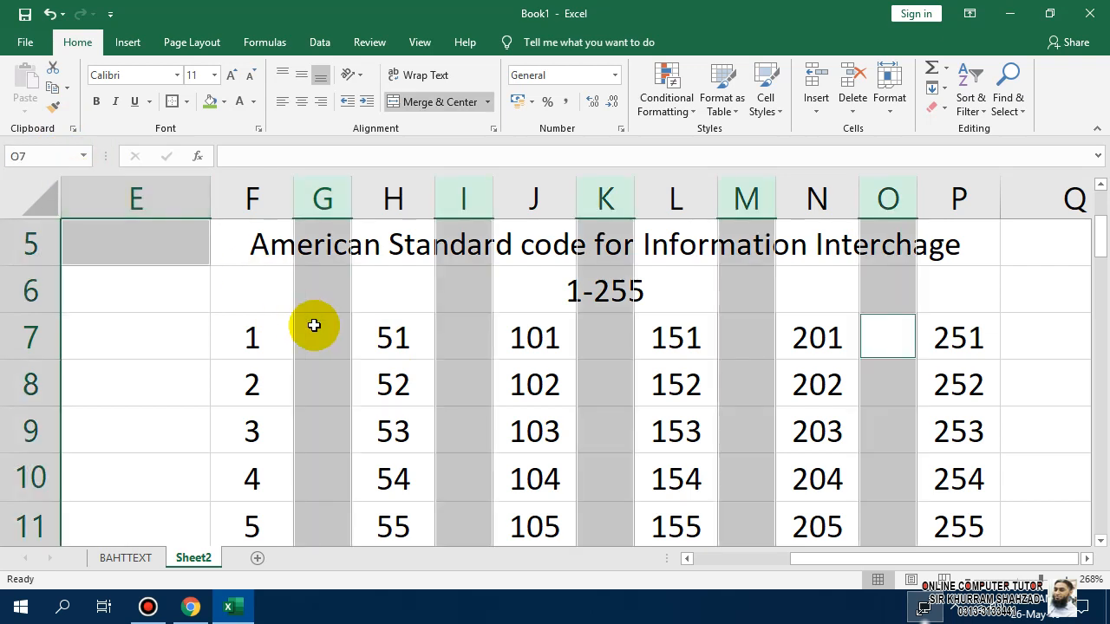
{"action": "type", "text": "="}
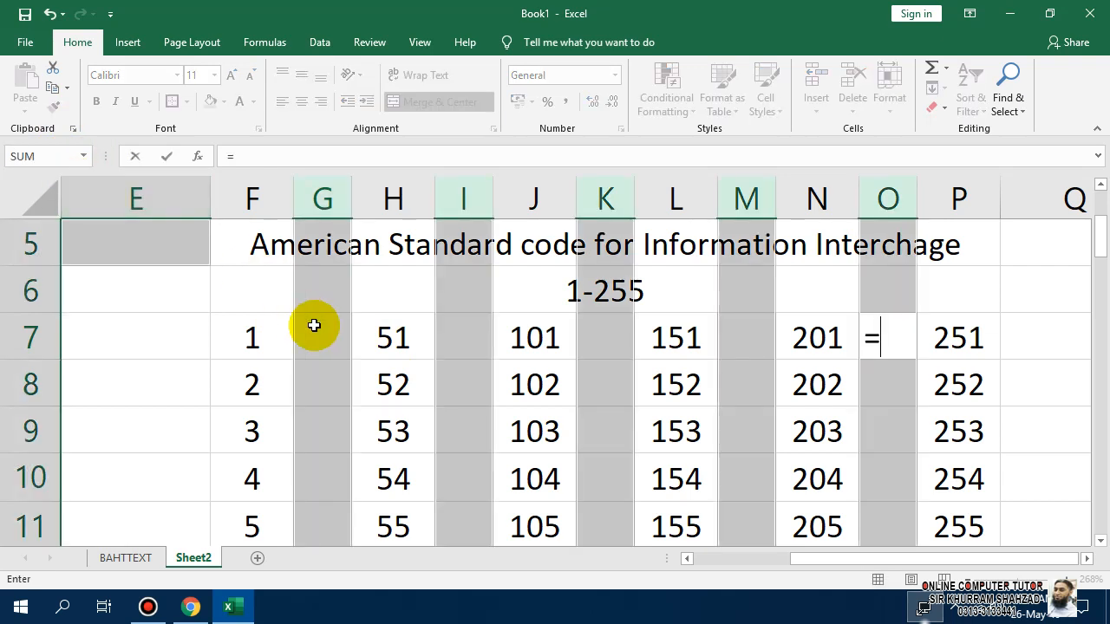
{"action": "left_click", "coordinate": [812, 344]}
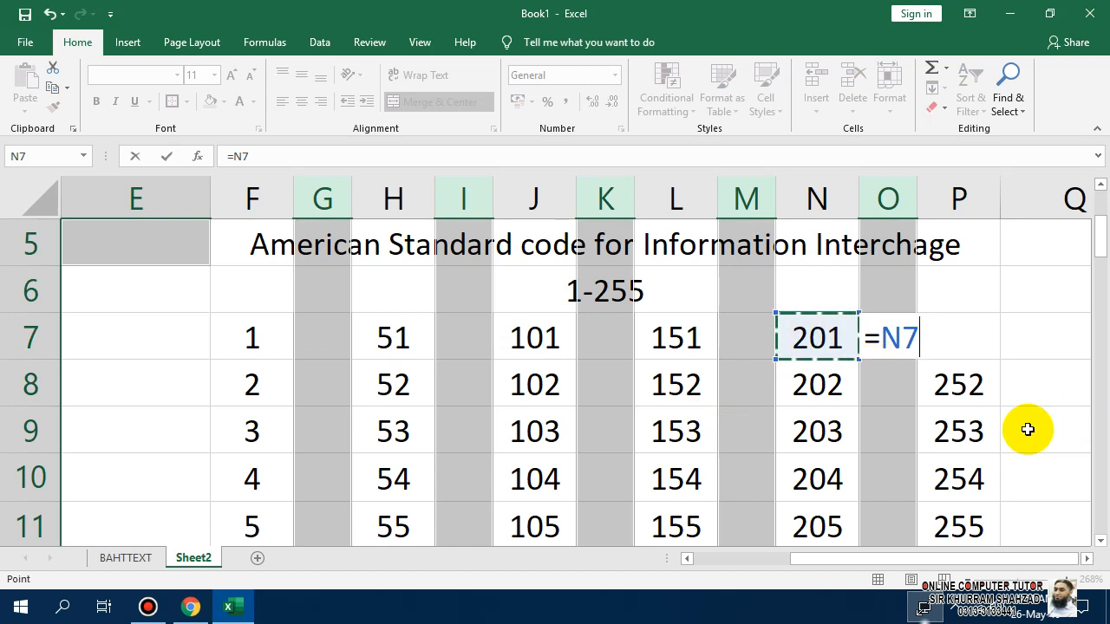
{"action": "key", "text": "Return"}
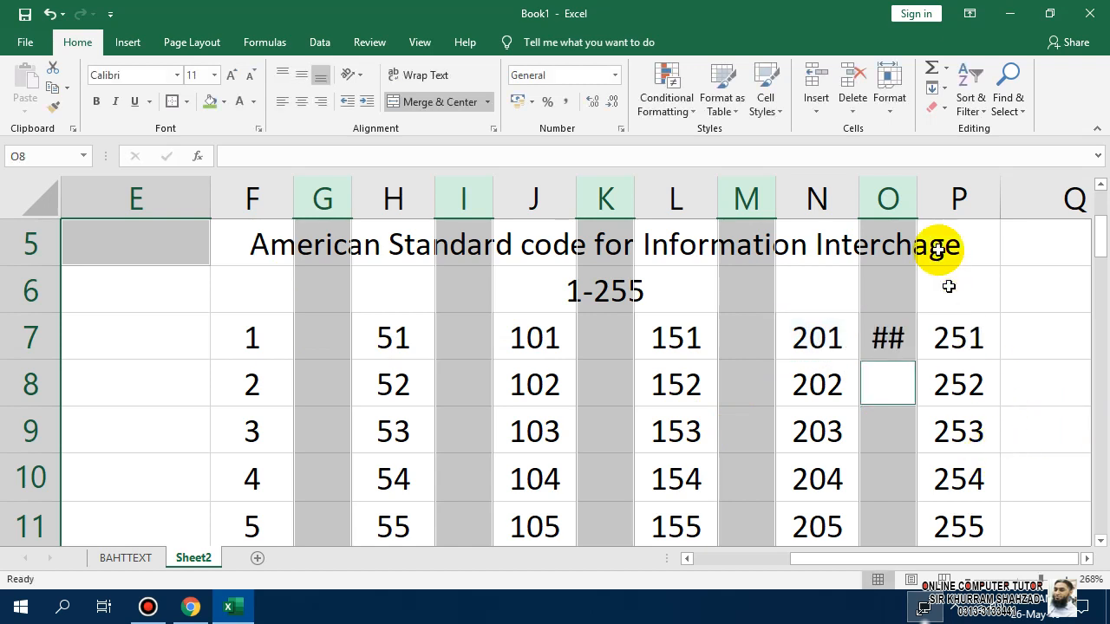
{"action": "double_click", "coordinate": [917, 199]}
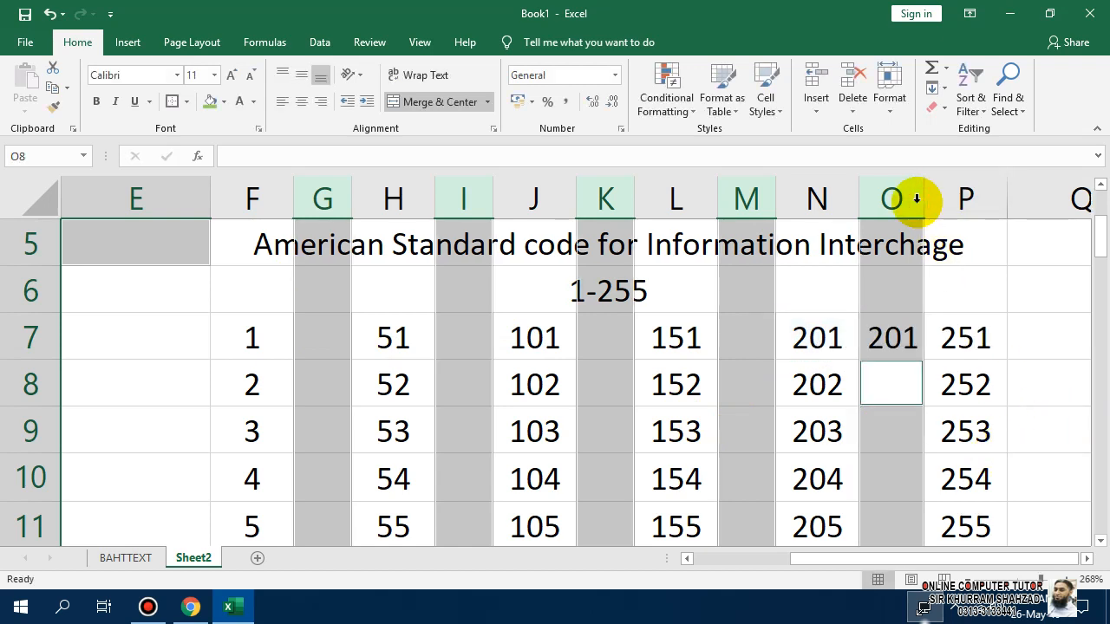
{"action": "left_click", "coordinate": [876, 348]}
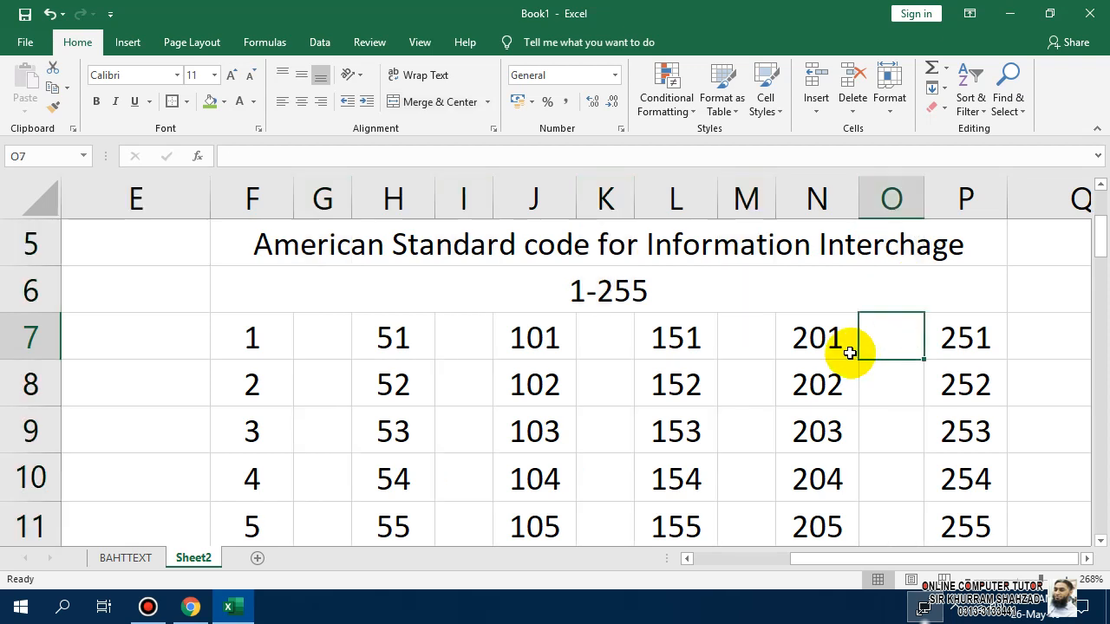
Select columns Q, O, M, K, I and G together.
{"action": "left_click_drag", "start_coordinate": [1060, 334], "coordinate": [1060, 526]}
{"action": "left_click", "coordinate": [1051, 202]}
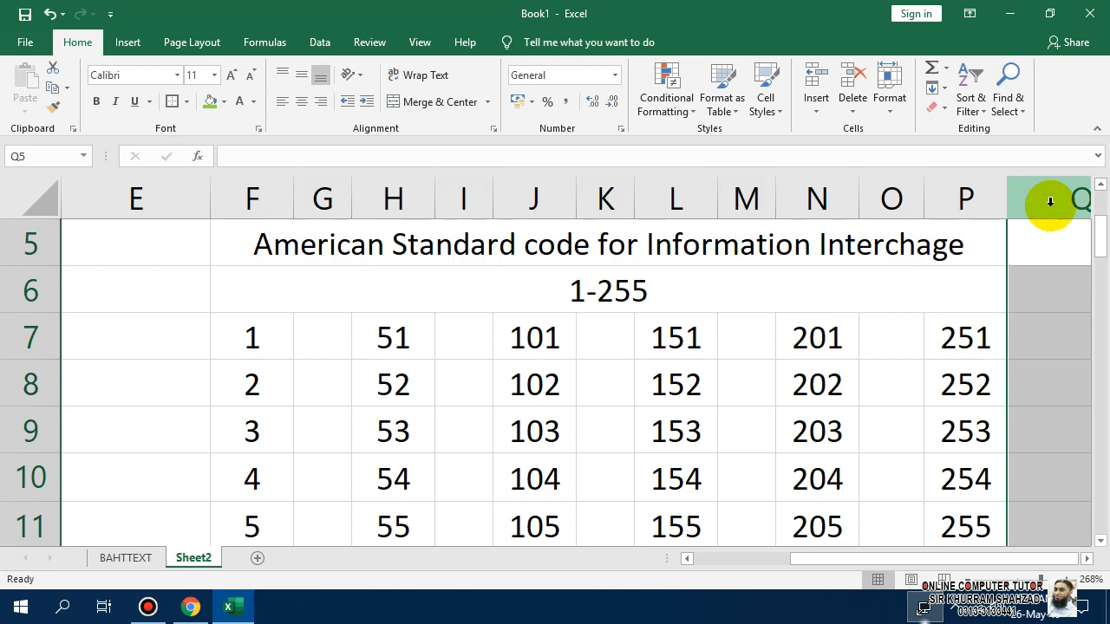
{"action": "left_click", "coordinate": [895, 199], "text": "ctrl"}
{"action": "left_click", "coordinate": [751, 199], "text": "ctrl"}
{"action": "left_click", "coordinate": [619, 201], "text": "ctrl"}
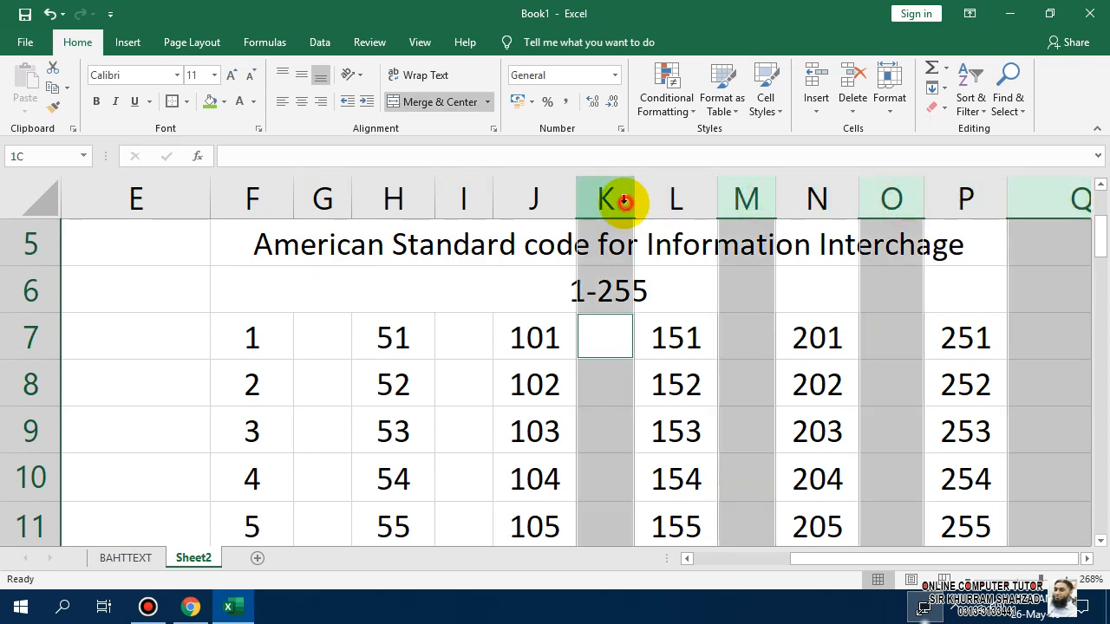
{"action": "left_click", "coordinate": [459, 193], "text": "ctrl"}
{"action": "left_click", "coordinate": [317, 193], "text": "ctrl"}
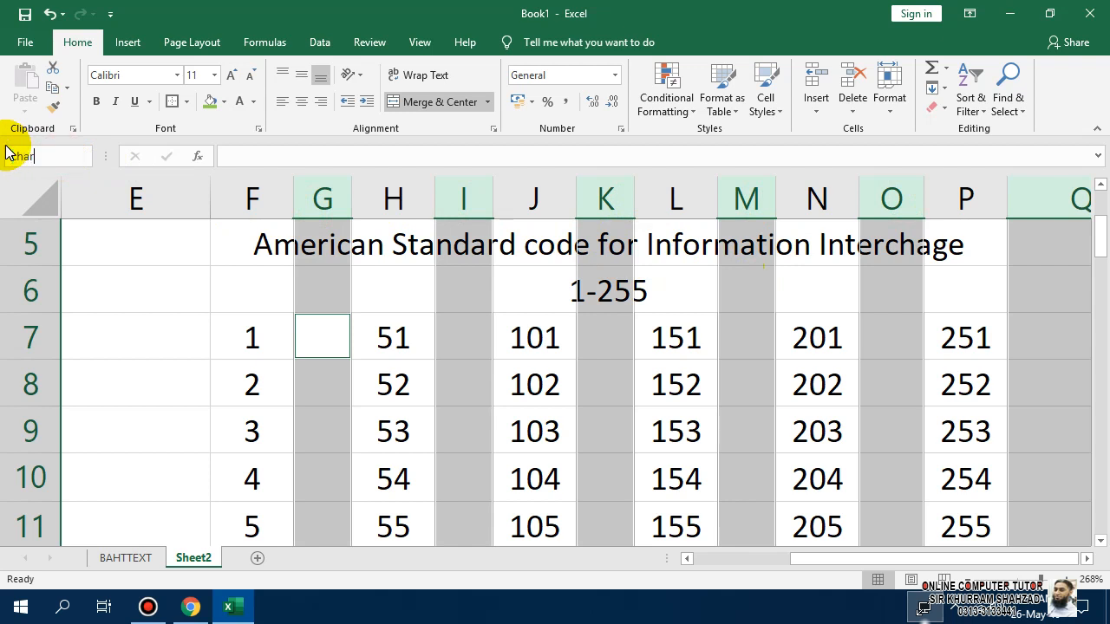
Jump to the 'characters' named range and enter =CHAR(N7) in O7 to show É.
{"action": "key", "text": "Return"}
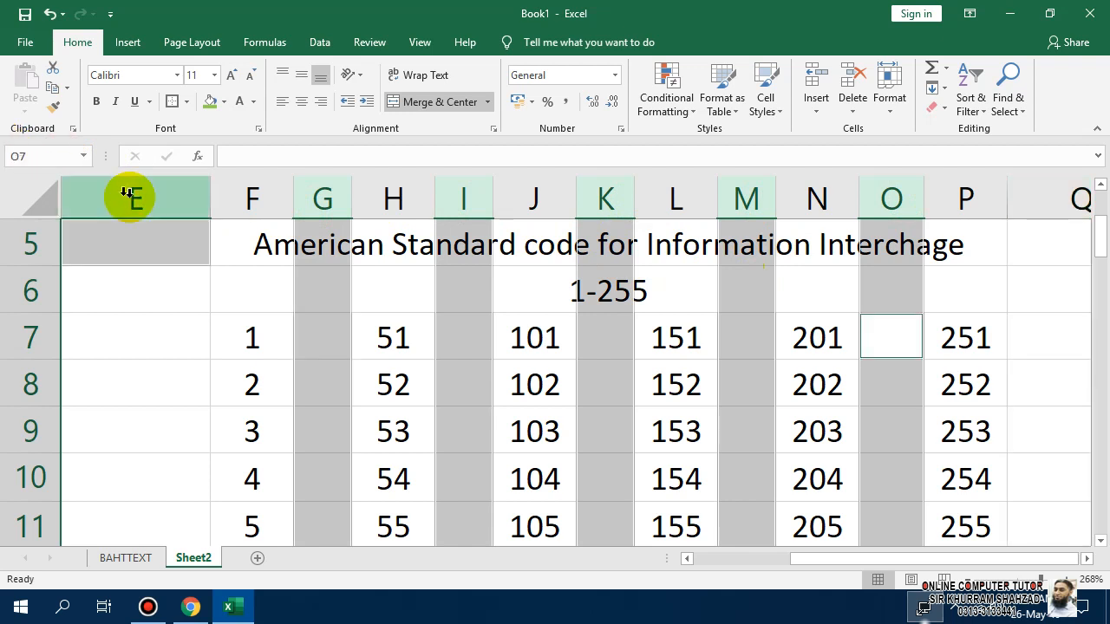
{"action": "left_click", "coordinate": [80, 154]}
{"action": "left_click", "coordinate": [261, 289]}
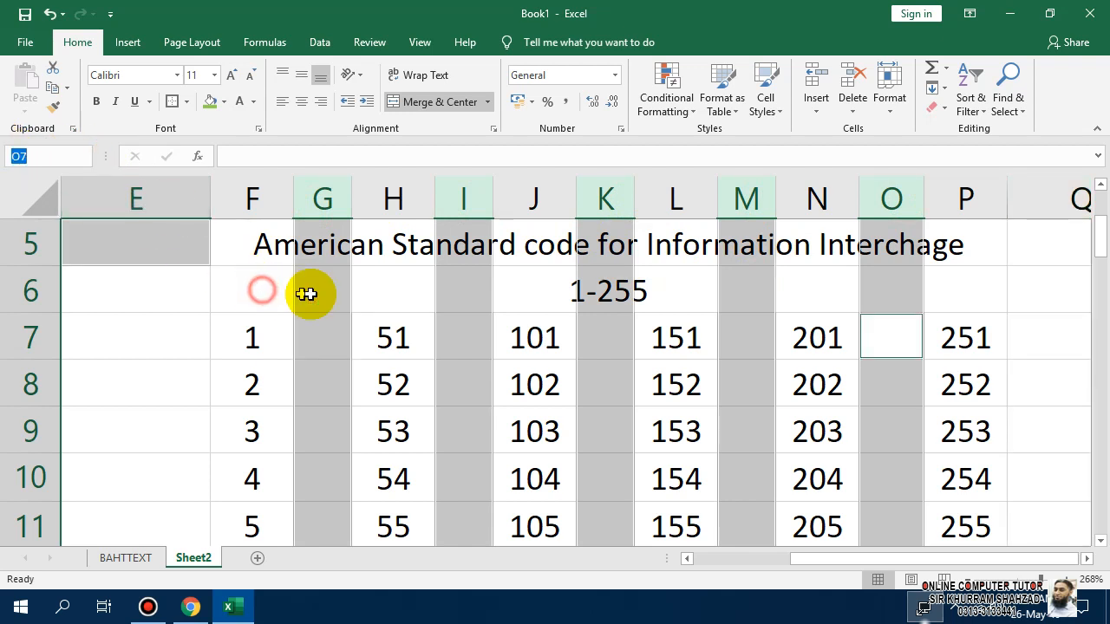
{"action": "left_click", "coordinate": [321, 324]}
{"action": "left_click", "coordinate": [85, 156]}
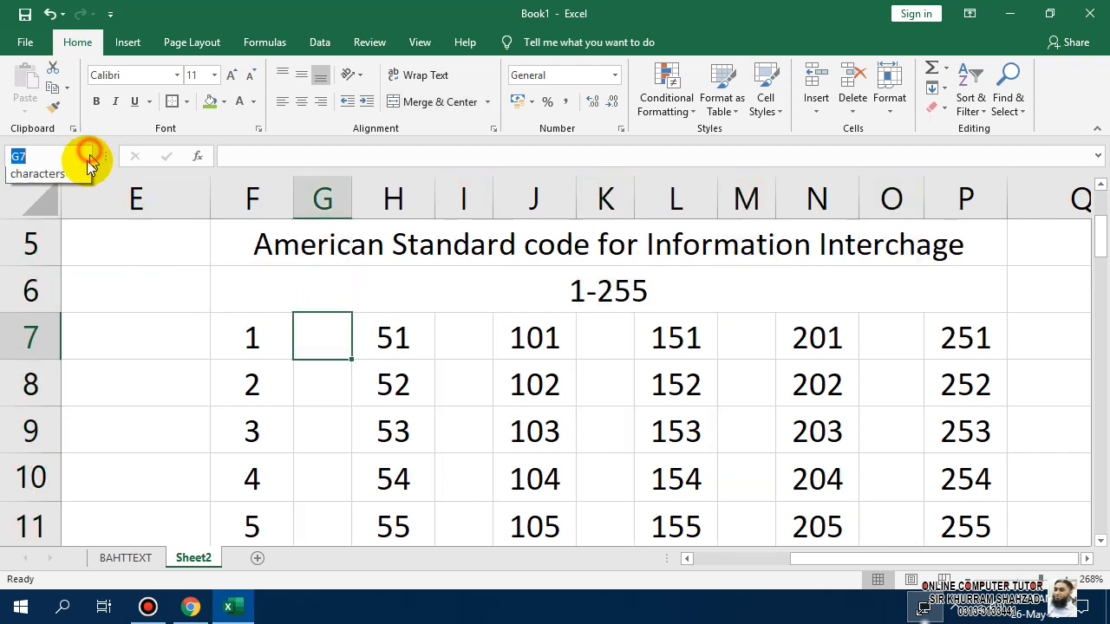
{"action": "left_click", "coordinate": [38, 177]}
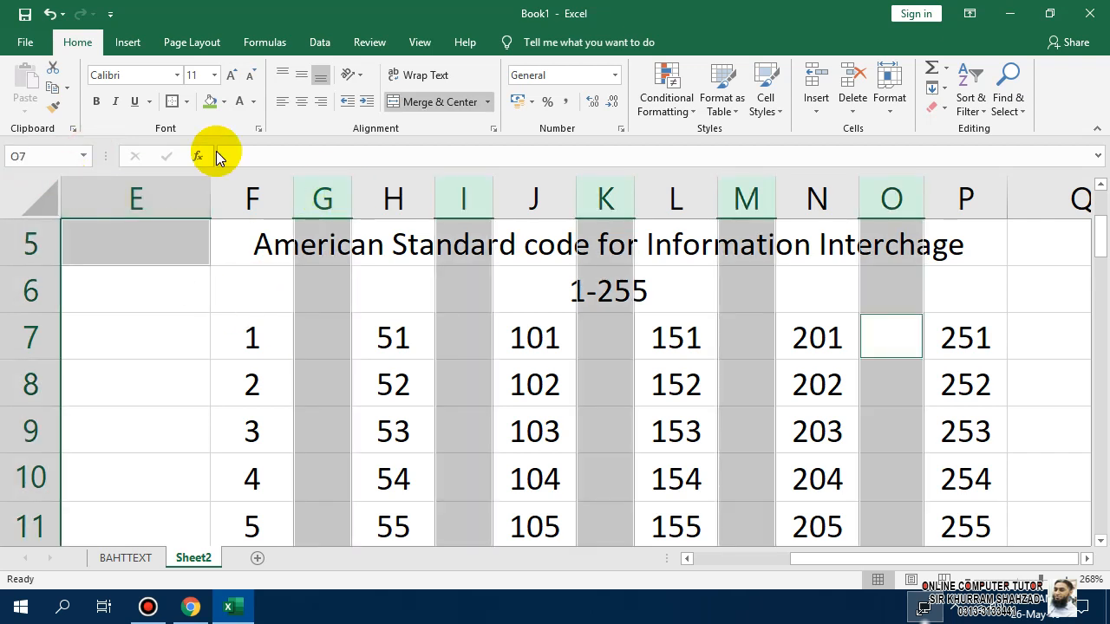
{"action": "type", "text": "=char"}
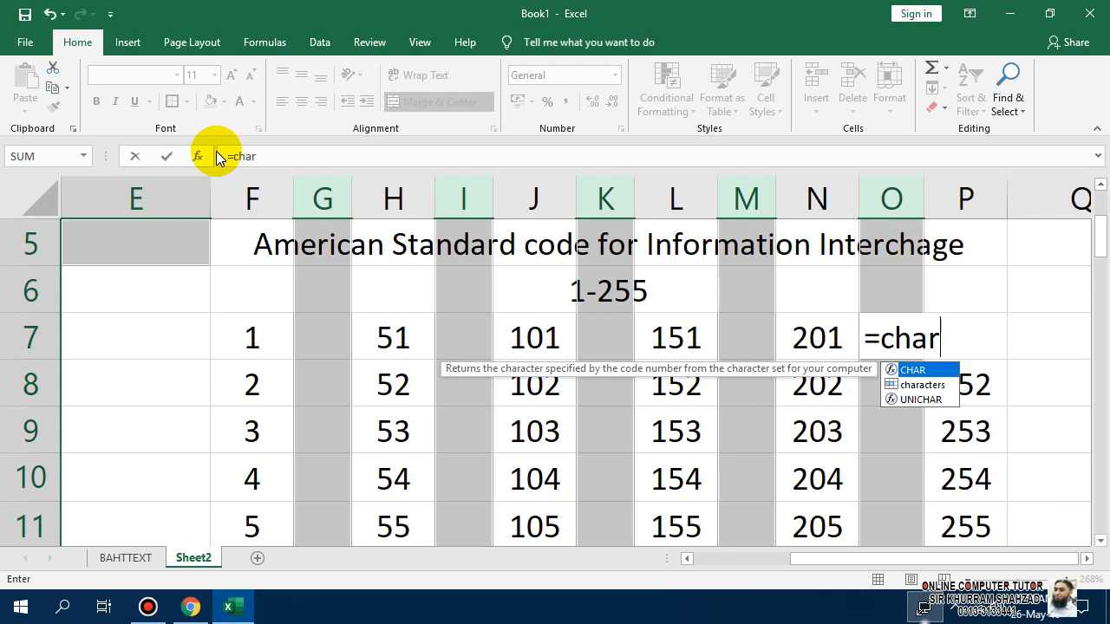
{"action": "type", "text": "("}
{"action": "key", "text": "Left"}
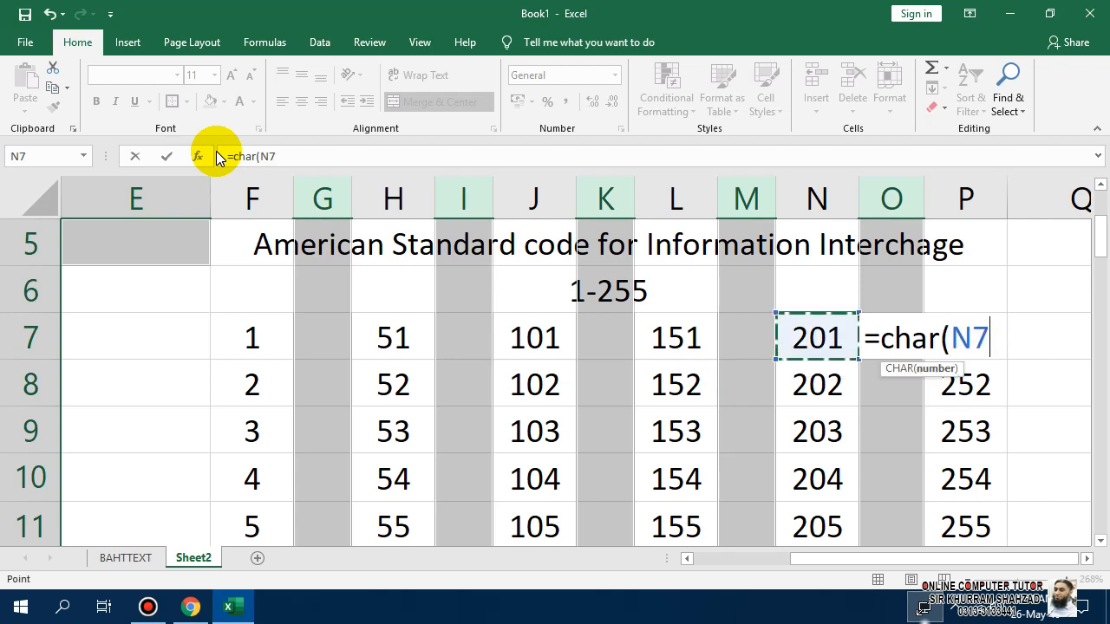
{"action": "key", "text": "Return"}
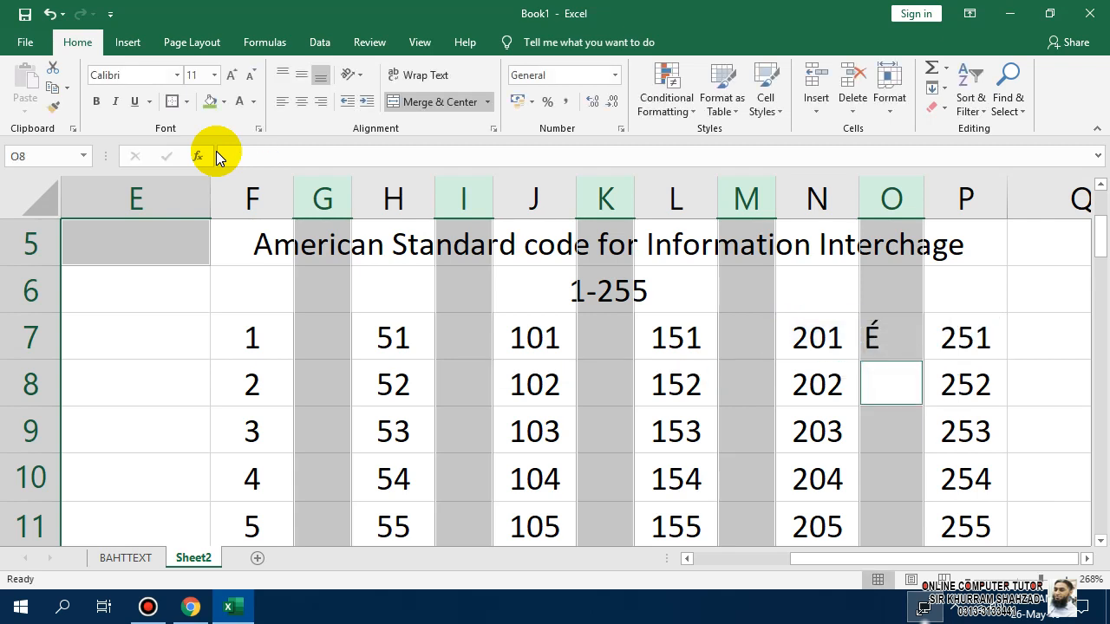
Enter =CHAR(F7) in G7.
{"action": "left_click", "coordinate": [344, 345]}
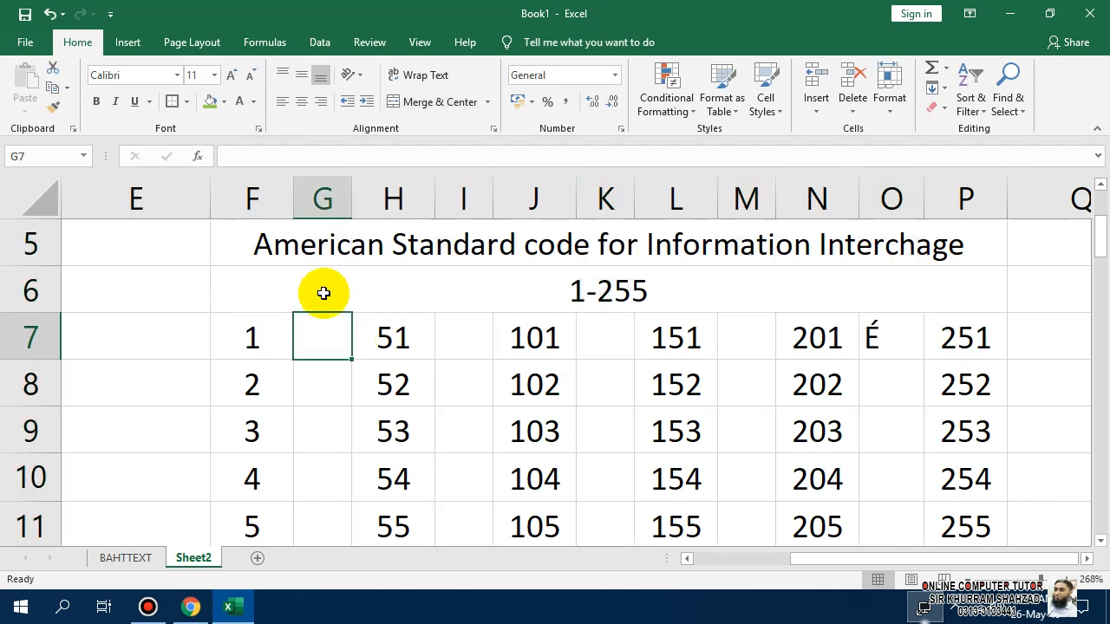
{"action": "type", "text": "=c"}
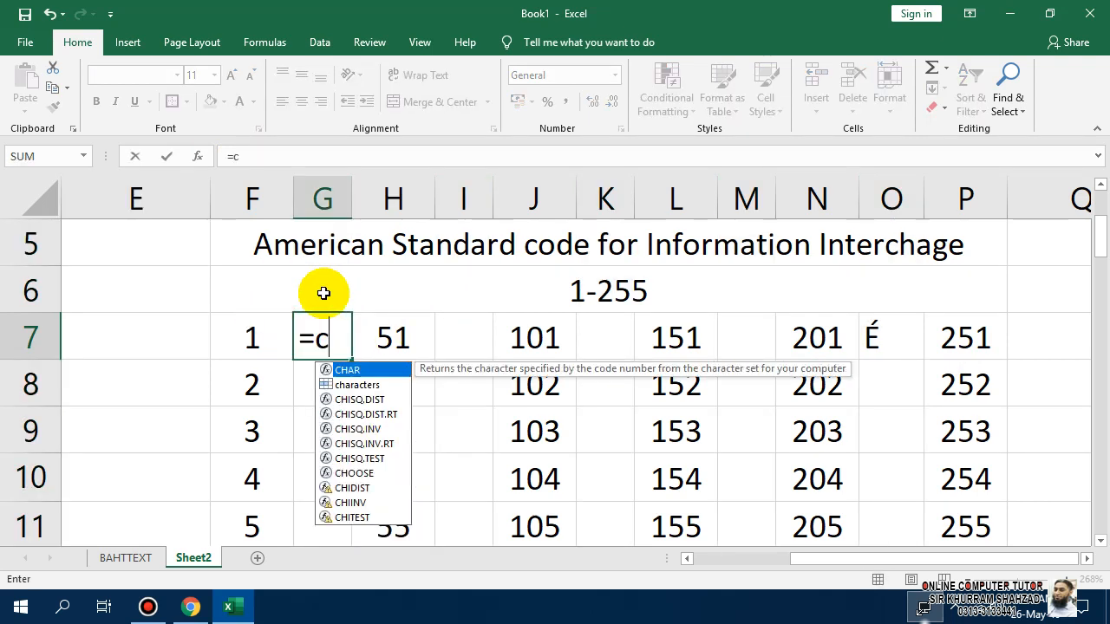
{"action": "type", "text": "har("}
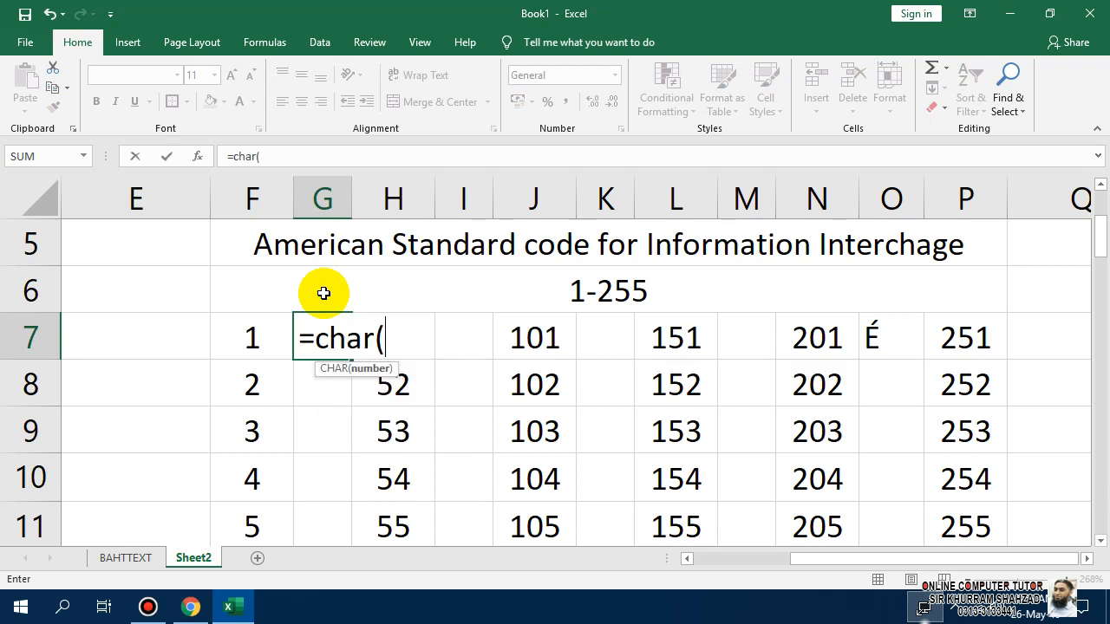
{"action": "key", "text": "Left"}
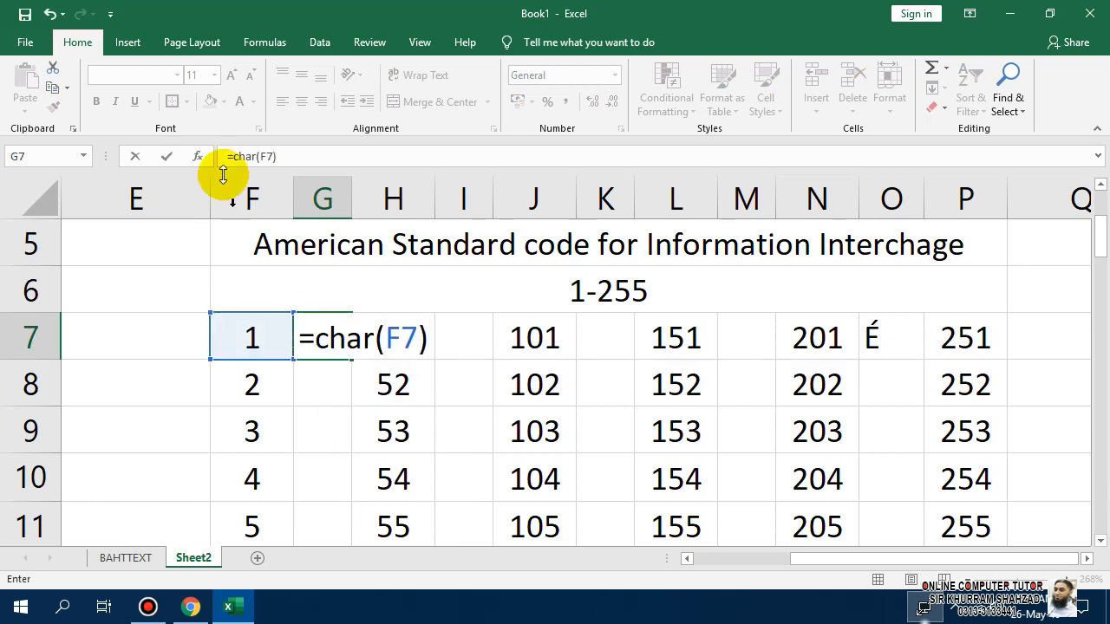
{"action": "left_click", "coordinate": [83, 156]}
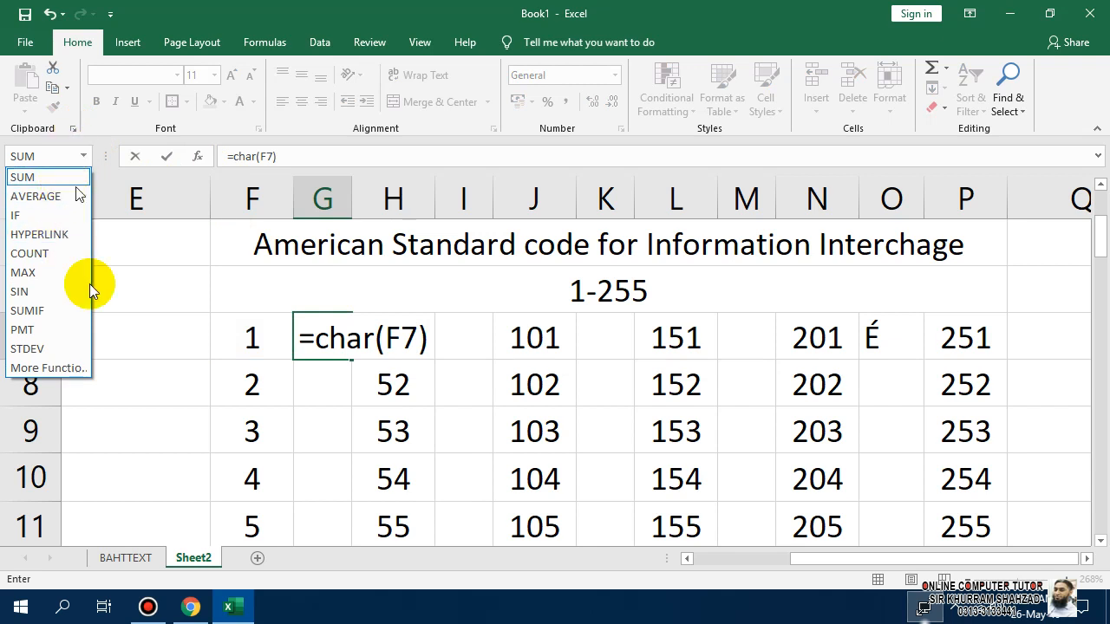
{"action": "left_click", "coordinate": [277, 117]}
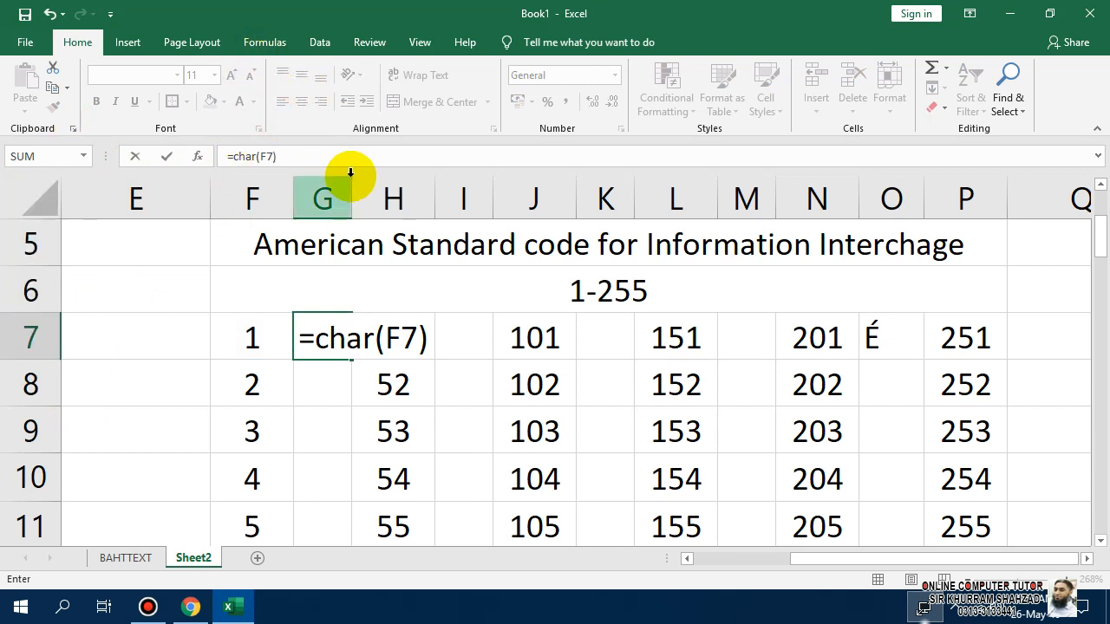
{"action": "left_click", "coordinate": [350, 339]}
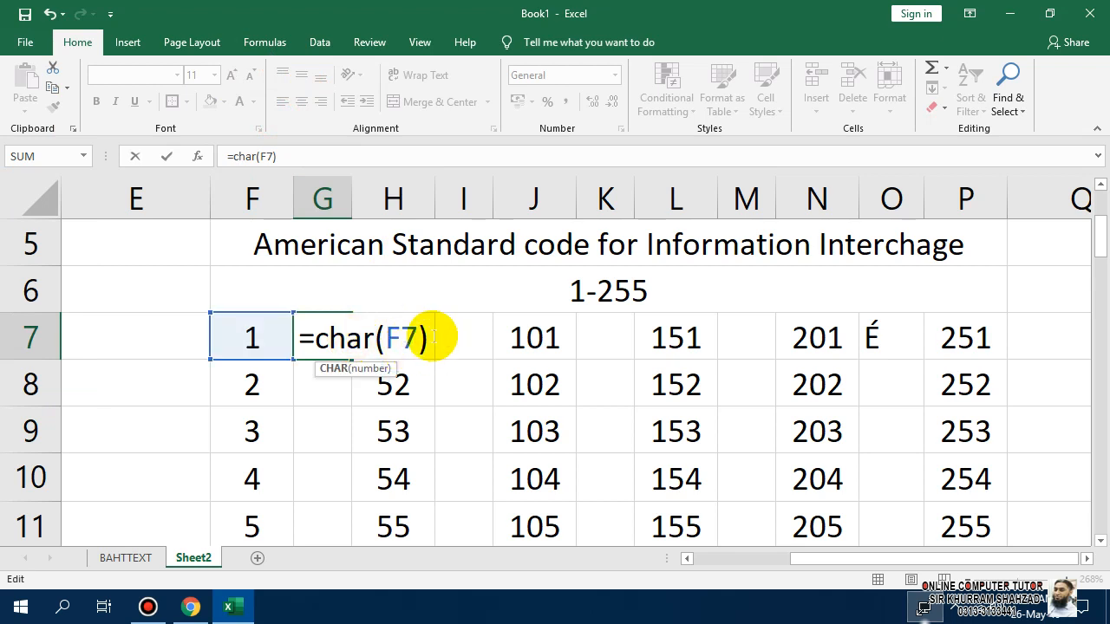
{"action": "key", "text": "Return"}
Fill the G7 CHAR formula down to row 56, showing characters for codes 1–50.
{"action": "left_click", "coordinate": [337, 337]}
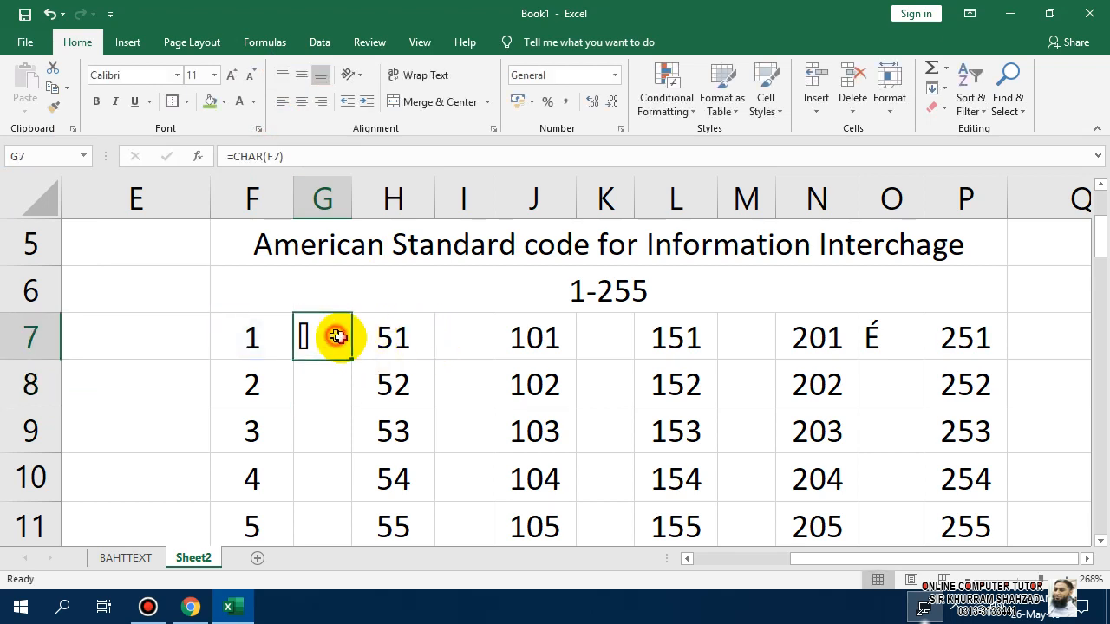
{"action": "left_click_drag", "start_coordinate": [351, 357], "coordinate": [429, 480]}
{"action": "scroll", "coordinate": [416, 477], "scroll_direction": "up", "scroll_amount": 17}
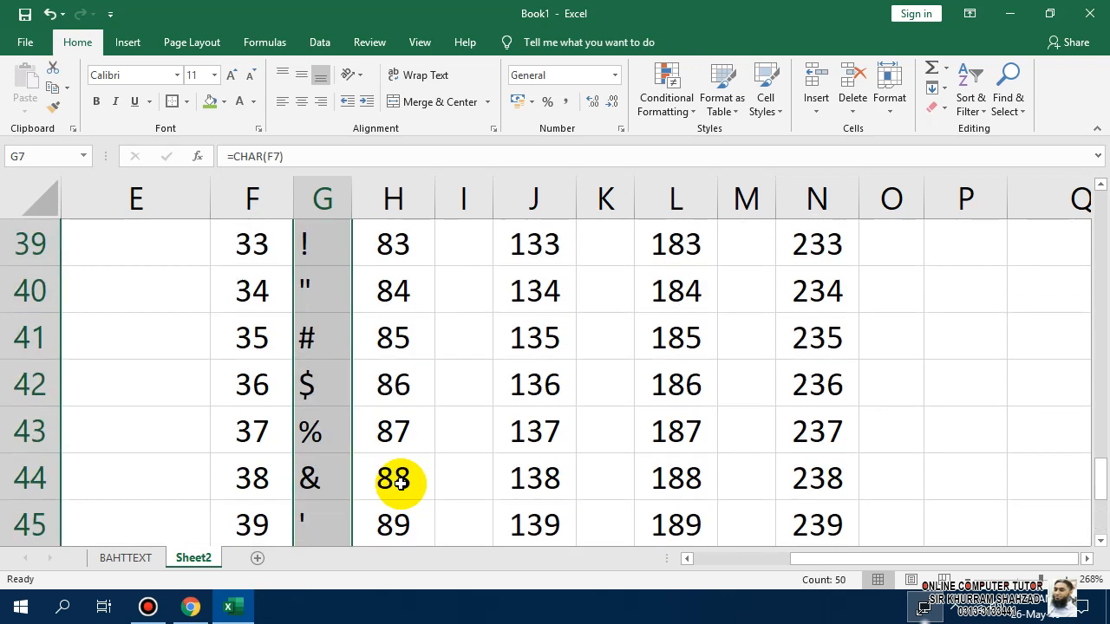
{"action": "scroll", "coordinate": [399, 482], "scroll_direction": "up", "scroll_amount": 2}
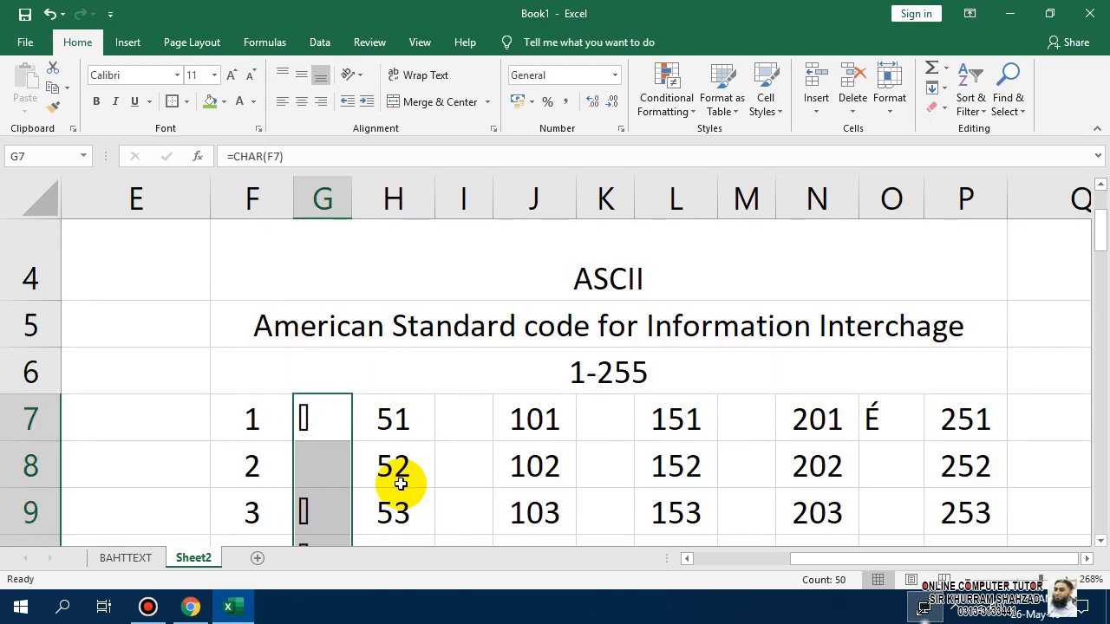
{"action": "left_click", "coordinate": [337, 427]}
Paste the G7 CHAR formula into I7, K7 and M7.
{"action": "key", "text": "ctrl+c"}
{"action": "left_click", "coordinate": [449, 433]}
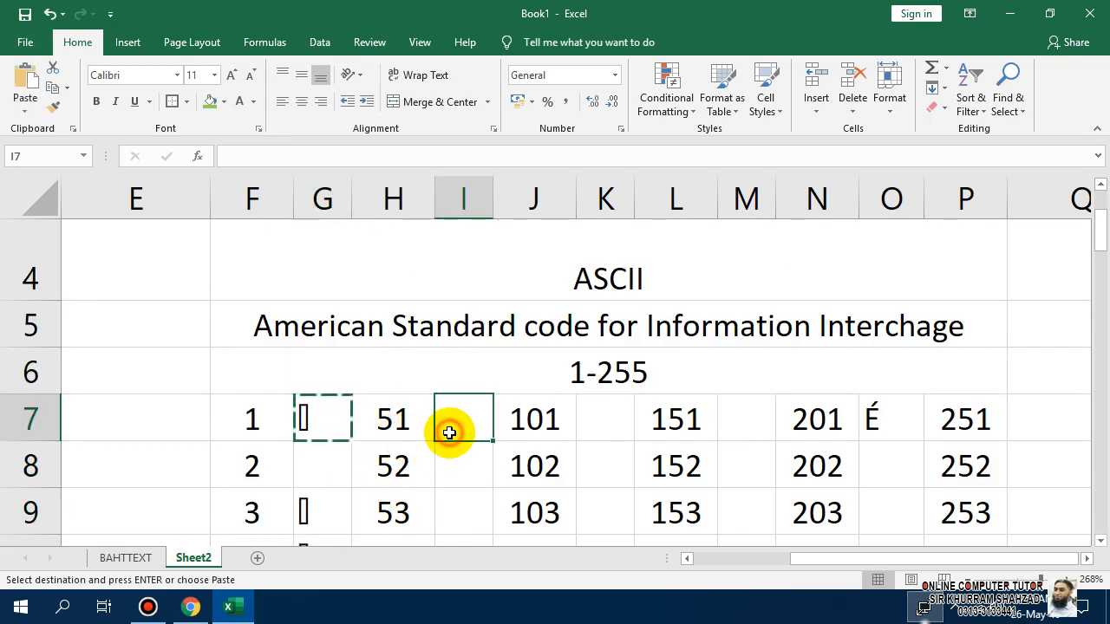
{"action": "key", "text": "ctrl+v"}
{"action": "left_click", "coordinate": [521, 445]}
{"action": "left_click", "coordinate": [471, 426]}
{"action": "double_click", "coordinate": [471, 425]}
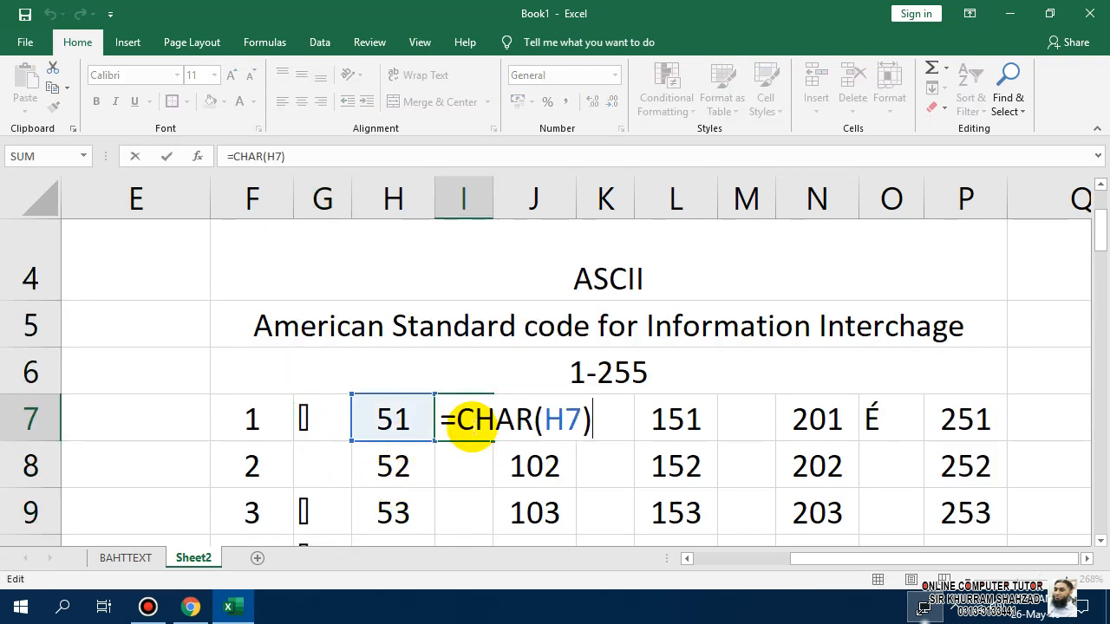
{"action": "key", "text": "Escape"}
{"action": "left_click", "coordinate": [590, 428]}
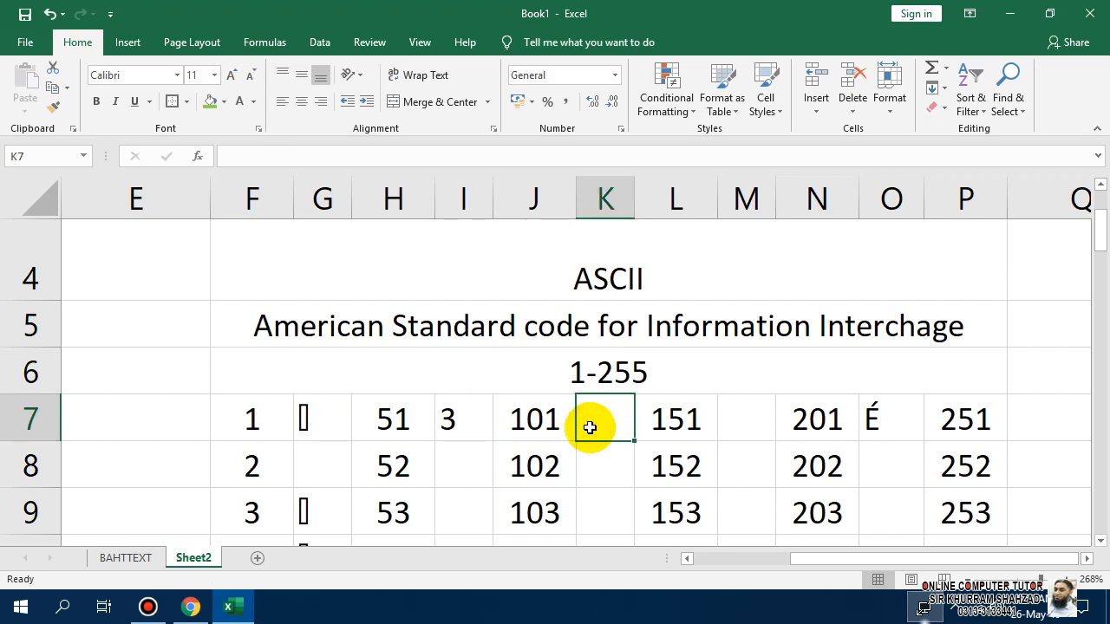
{"action": "left_click", "coordinate": [441, 425]}
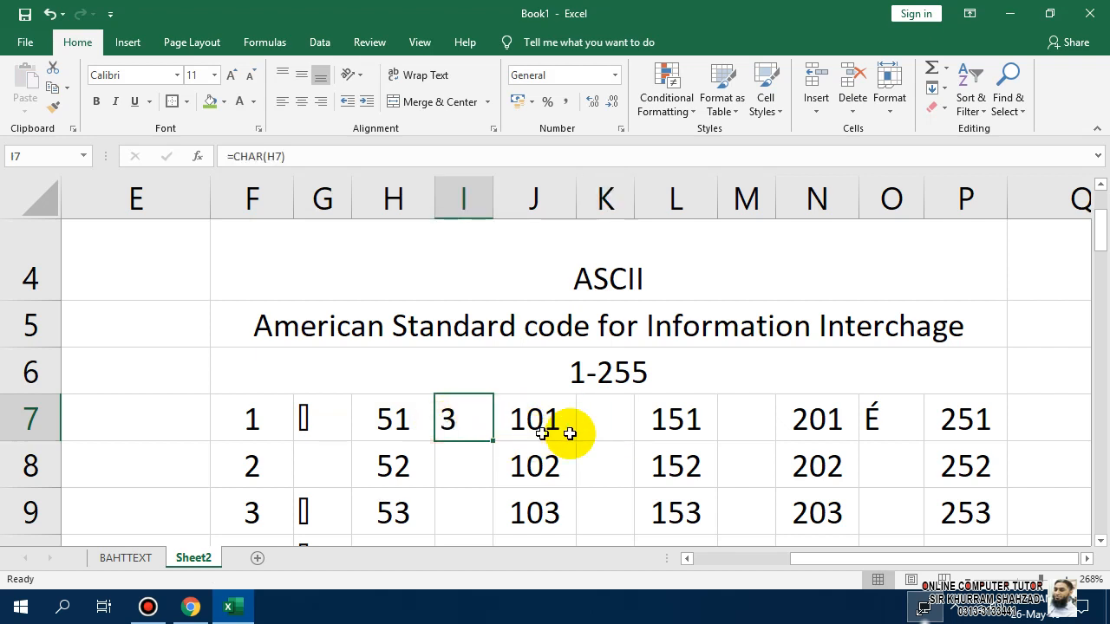
{"action": "left_click", "coordinate": [602, 431]}
{"action": "left_click", "coordinate": [748, 427]}
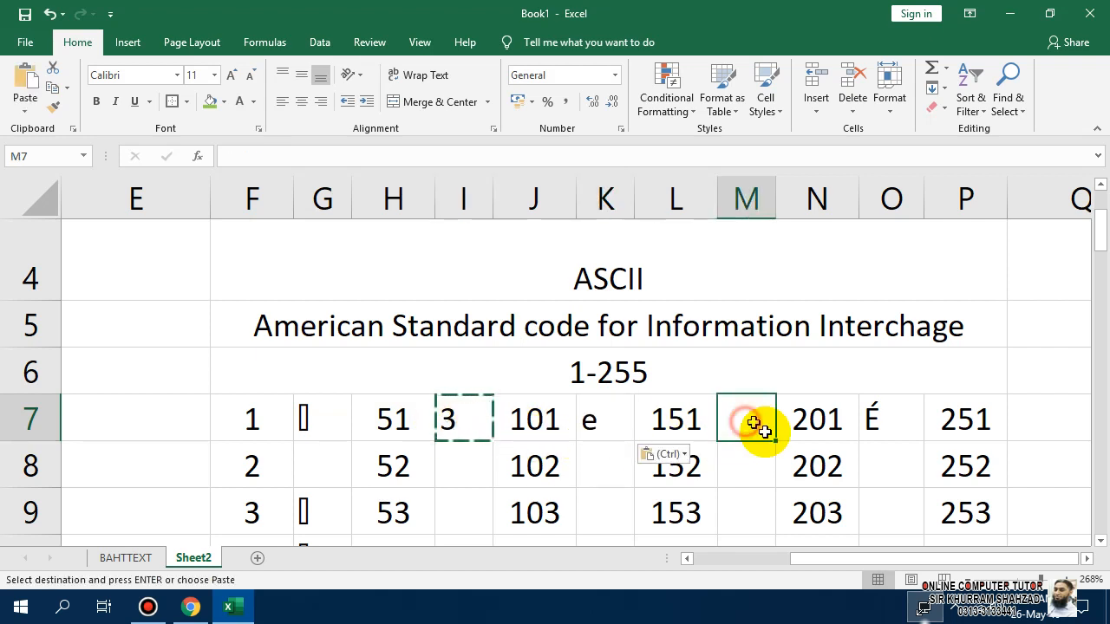
{"action": "key", "text": "ctrl+v"}
{"action": "key", "text": "Escape"}
Select the CHAR formulas in I7, K7, M7 and O7 and copy them.
{"action": "left_click", "coordinate": [475, 408]}
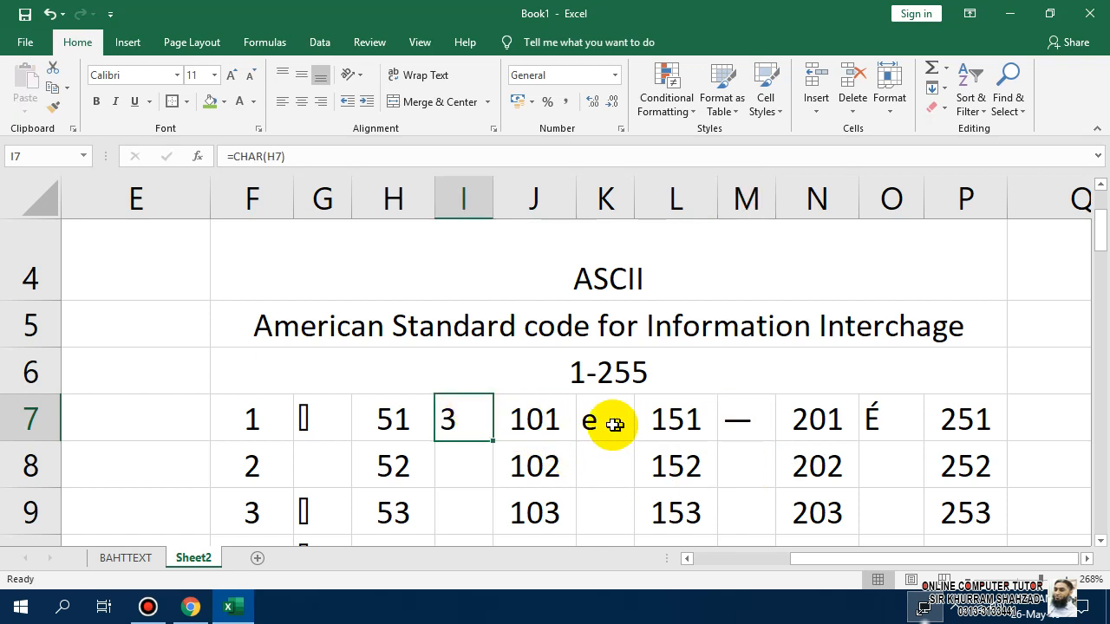
{"action": "left_click", "coordinate": [739, 418], "text": "ctrl"}
{"action": "left_click", "coordinate": [484, 425]}
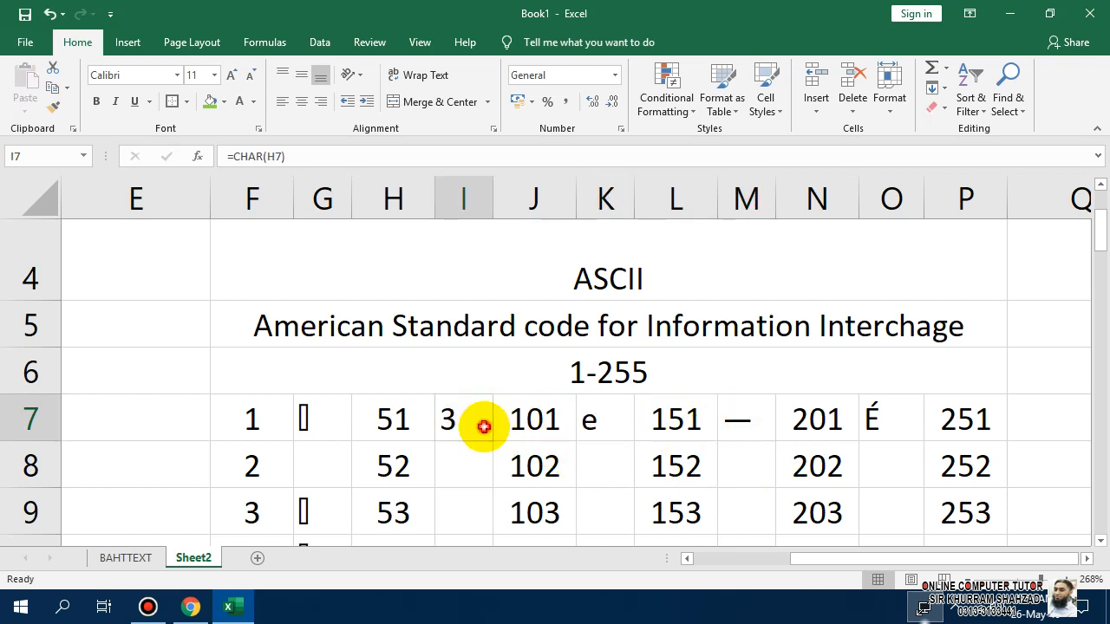
{"action": "left_click_drag", "start_coordinate": [564, 427], "coordinate": [588, 426]}
{"action": "left_click", "coordinate": [731, 471]}
{"action": "left_click", "coordinate": [722, 421]}
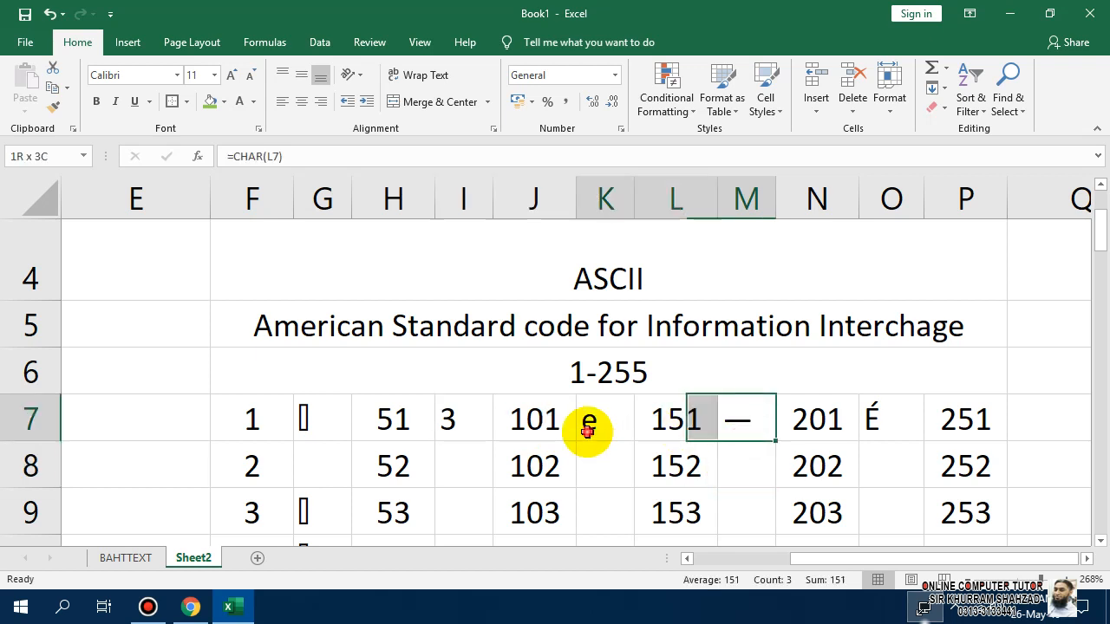
{"action": "left_click", "coordinate": [878, 424]}
{"action": "left_click", "coordinate": [740, 428], "text": "ctrl"}
{"action": "left_click", "coordinate": [567, 425], "text": "ctrl"}
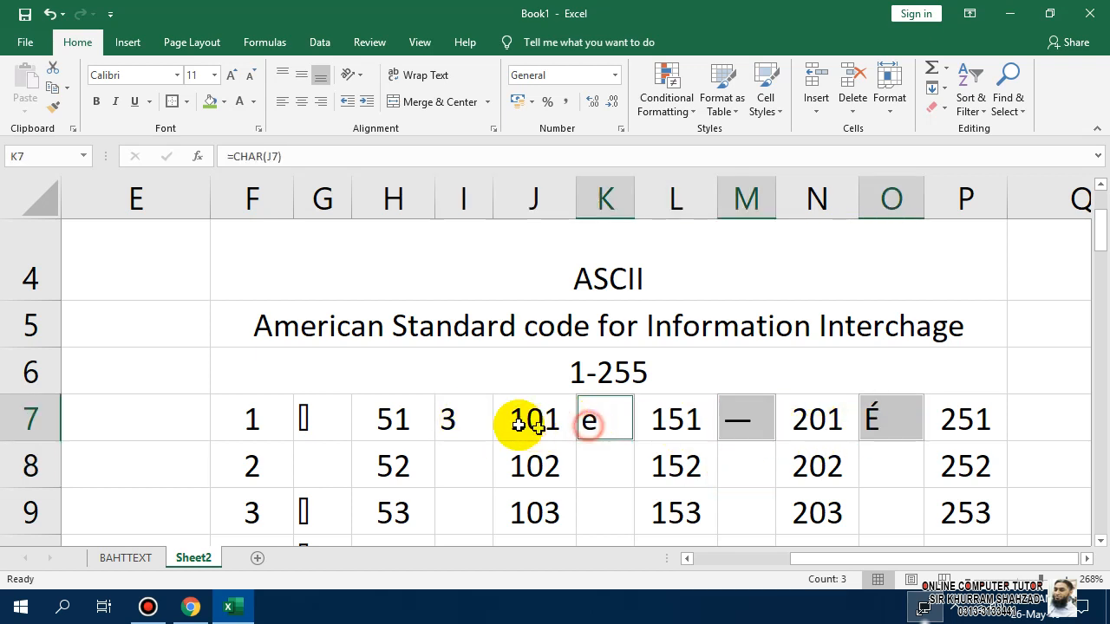
{"action": "left_click", "coordinate": [469, 423], "text": "ctrl"}
{"action": "key", "text": "ctrl+c"}
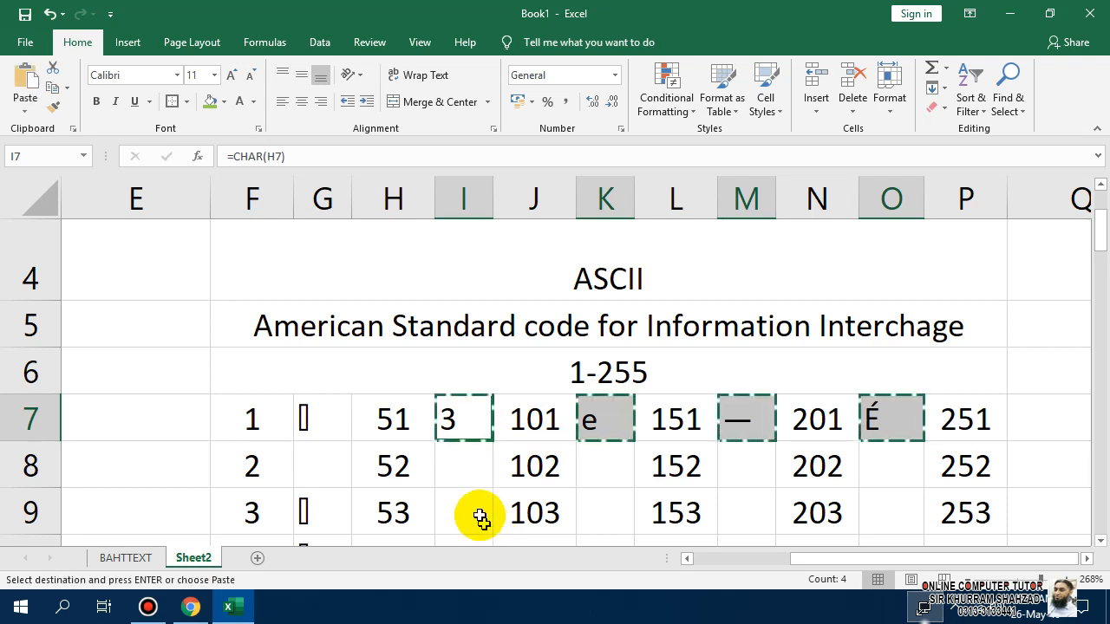
Paste the copied formulas over rows 8 to 56.
{"action": "left_click", "coordinate": [459, 467]}
{"action": "key", "text": "shift+Down"}
{"action": "key", "text": "shift+Down"}
{"action": "key", "text": "shift+Down"}
{"action": "key", "text": "shift+Down"}
{"action": "key", "text": "shift+Down"}
{"action": "key", "text": "shift+Down"}
{"action": "key", "text": "shift+Down"}
{"action": "key", "text": "shift+Down"}
{"action": "key", "text": "shift+Down"}
{"action": "key", "text": "shift+Down"}
{"action": "key", "text": "shift+Down"}
{"action": "key", "text": "shift+Down"}
{"action": "key", "text": "shift+Down"}
{"action": "key", "text": "shift+Down"}
{"action": "key", "text": "shift+Down"}
{"action": "key", "text": "shift+Down"}
{"action": "key", "text": "shift+Down"}
{"action": "key", "text": "shift+Down"}
{"action": "key", "text": "shift+Down"}
{"action": "key", "text": "shift+Down"}
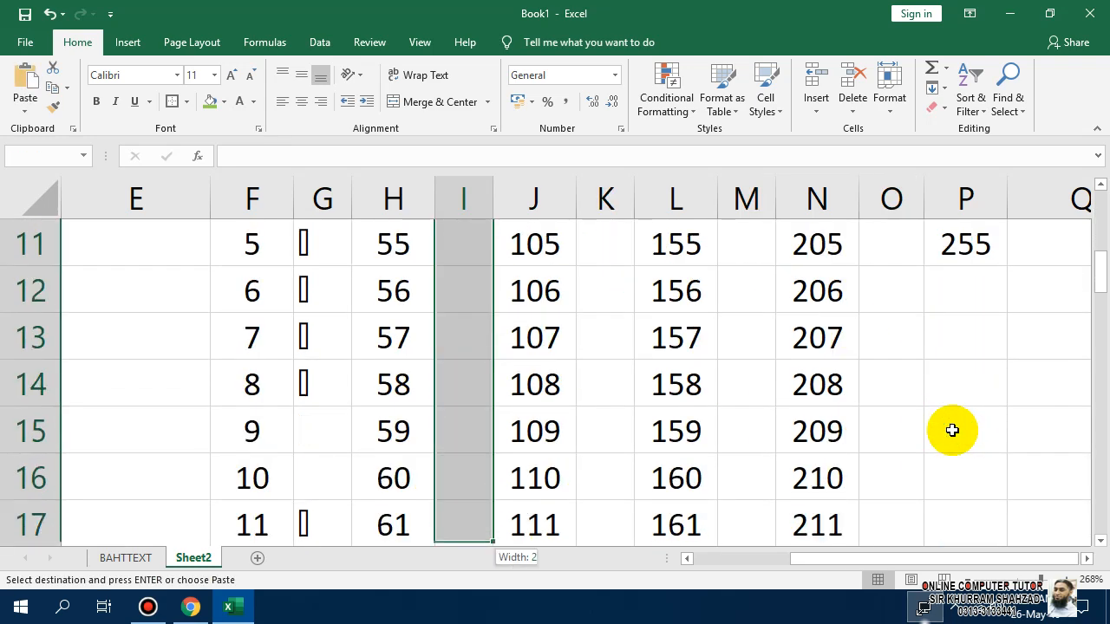
{"action": "key", "text": "shift+Down"}
{"action": "key", "text": "shift+Down"}
{"action": "key", "text": "shift+Down"}
{"action": "key", "text": "shift+Down"}
{"action": "key", "text": "shift+Down"}
{"action": "key", "text": "shift+Down"}
{"action": "key", "text": "shift+Down"}
{"action": "key", "text": "shift+Down"}
{"action": "key", "text": "shift+Down"}
{"action": "key", "text": "shift+Down"}
{"action": "key", "text": "shift+Down"}
{"action": "key", "text": "shift+Down"}
{"action": "key", "text": "shift+Down"}
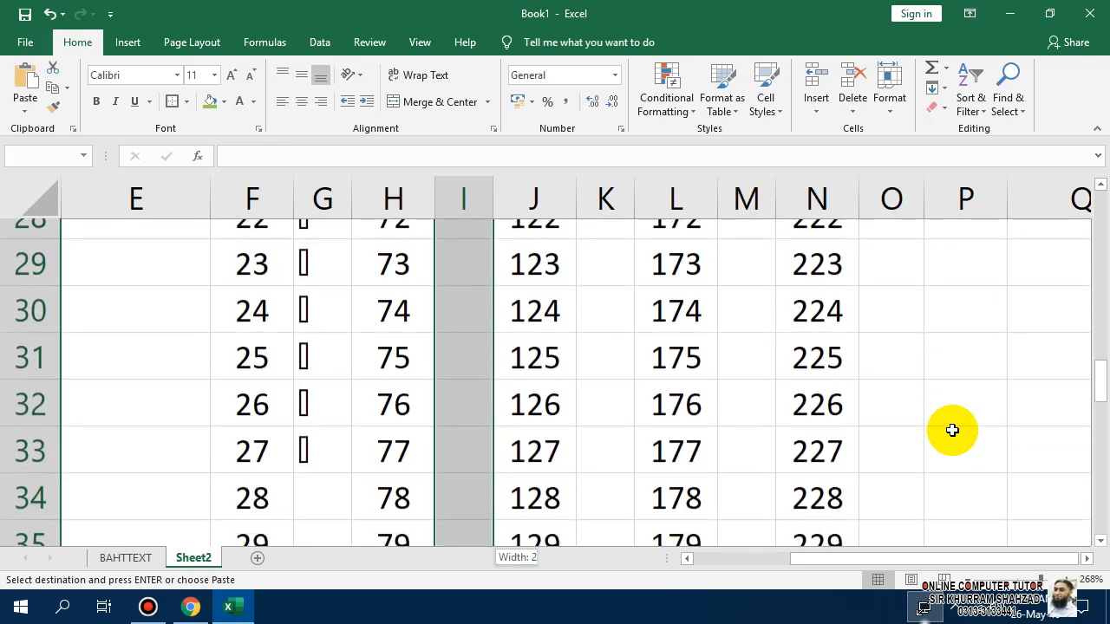
{"action": "key", "text": "shift+Down"}
{"action": "key", "text": "shift+Down"}
{"action": "key", "text": "shift+Down"}
{"action": "key", "text": "shift+Down"}
{"action": "key", "text": "shift+Down"}
{"action": "key", "text": "shift+Down"}
{"action": "key", "text": "shift+Down"}
{"action": "key", "text": "shift+Down"}
{"action": "key", "text": "shift+Down"}
{"action": "key", "text": "shift+Down"}
{"action": "key", "text": "shift+Down"}
{"action": "key", "text": "shift+Down"}
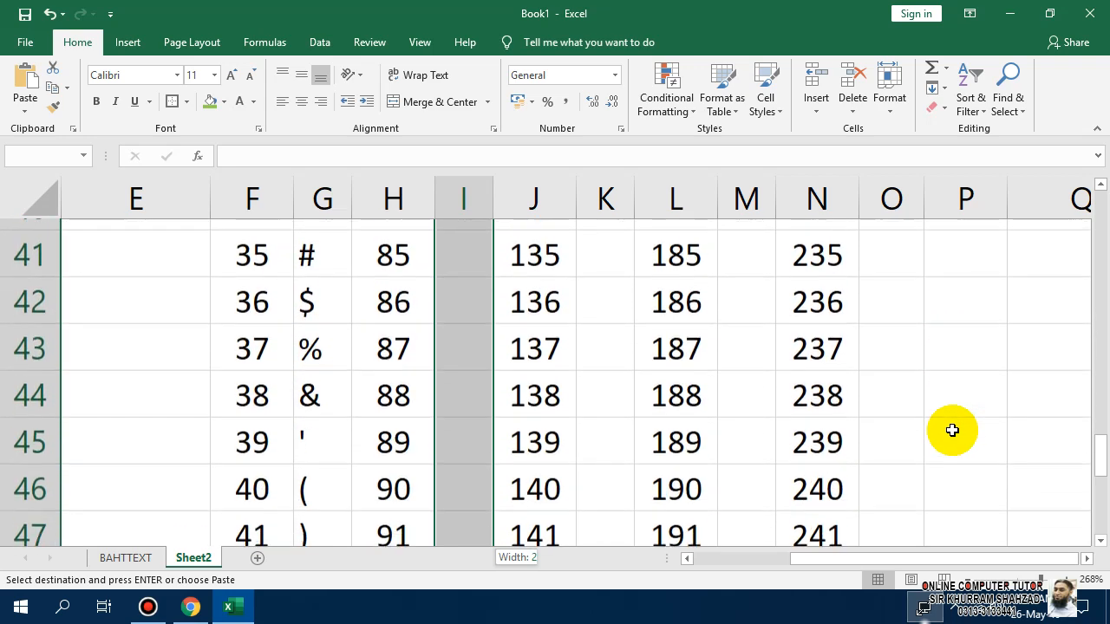
{"action": "key", "text": "shift+Down"}
{"action": "key", "text": "shift+Down"}
{"action": "key", "text": "shift+Down"}
{"action": "key", "text": "shift+Down"}
{"action": "key", "text": "shift+Down"}
{"action": "key", "text": "shift+Down"}
{"action": "key", "text": "shift+Down"}
{"action": "key", "text": "shift+Down"}
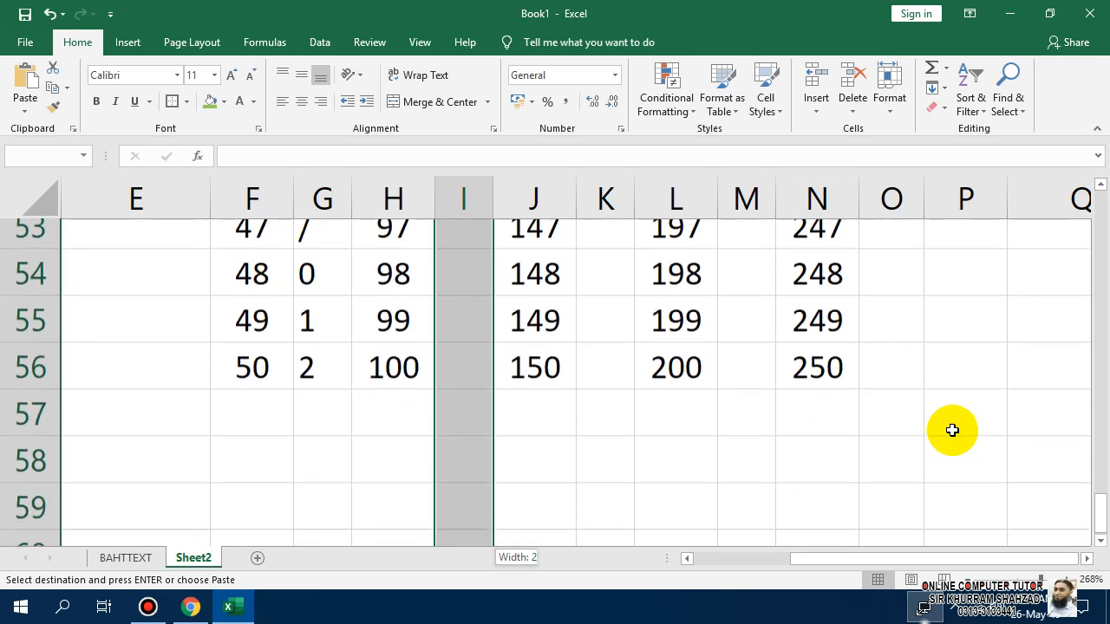
{"action": "key", "text": "shift+Up"}
{"action": "key", "text": "shift+Up"}
{"action": "key", "text": "shift+Up"}
{"action": "key", "text": "shift+Up"}
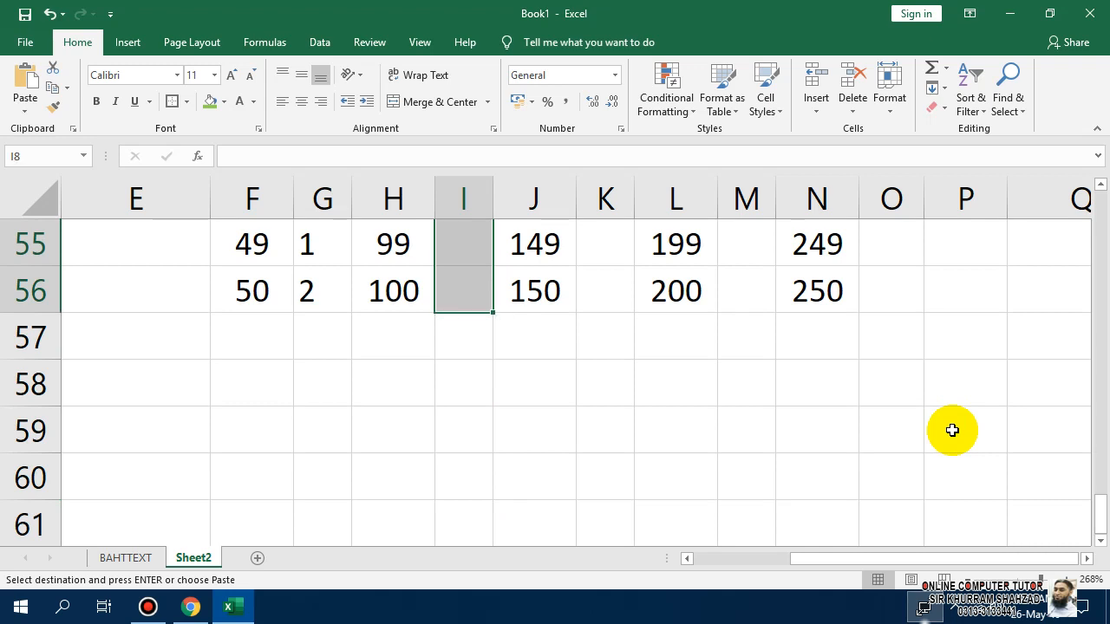
{"action": "key", "text": "ctrl+v"}
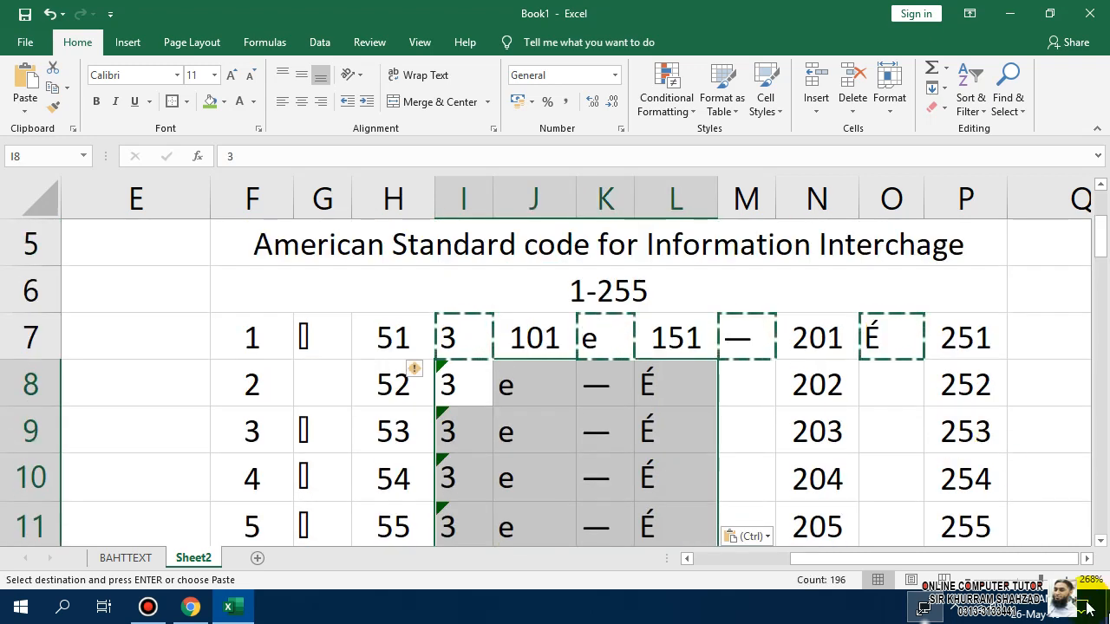
{"action": "key", "text": "ctrl"}
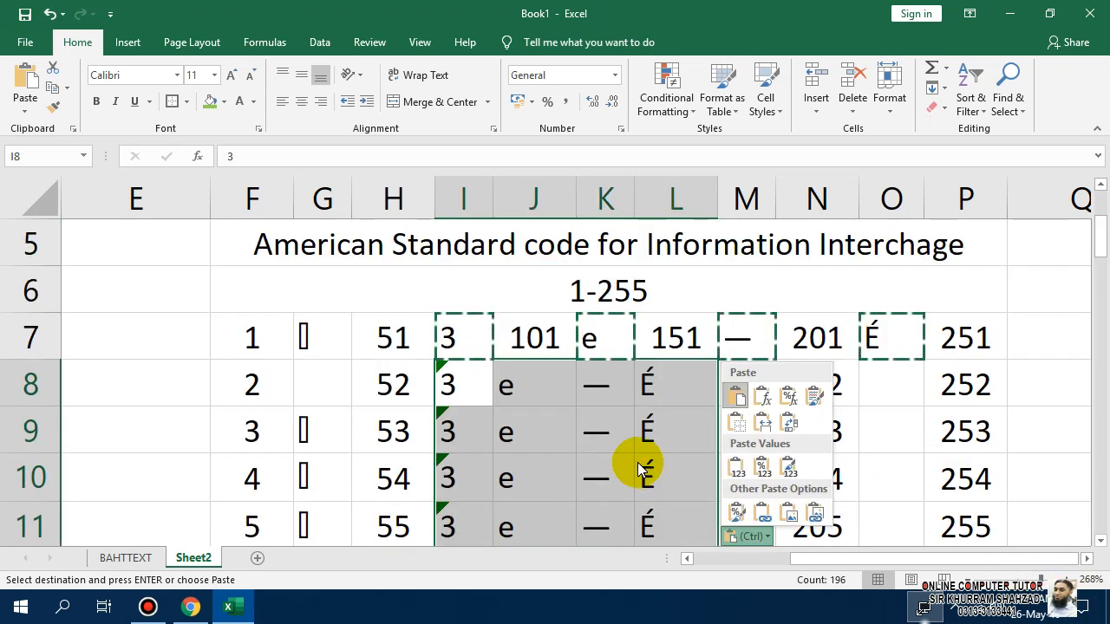
{"action": "key", "text": "Escape"}
{"action": "key", "text": "Escape"}
Fill I7 down to row 56, then undo the fill and the mistaken paste over the codes.
{"action": "left_click", "coordinate": [455, 338]}
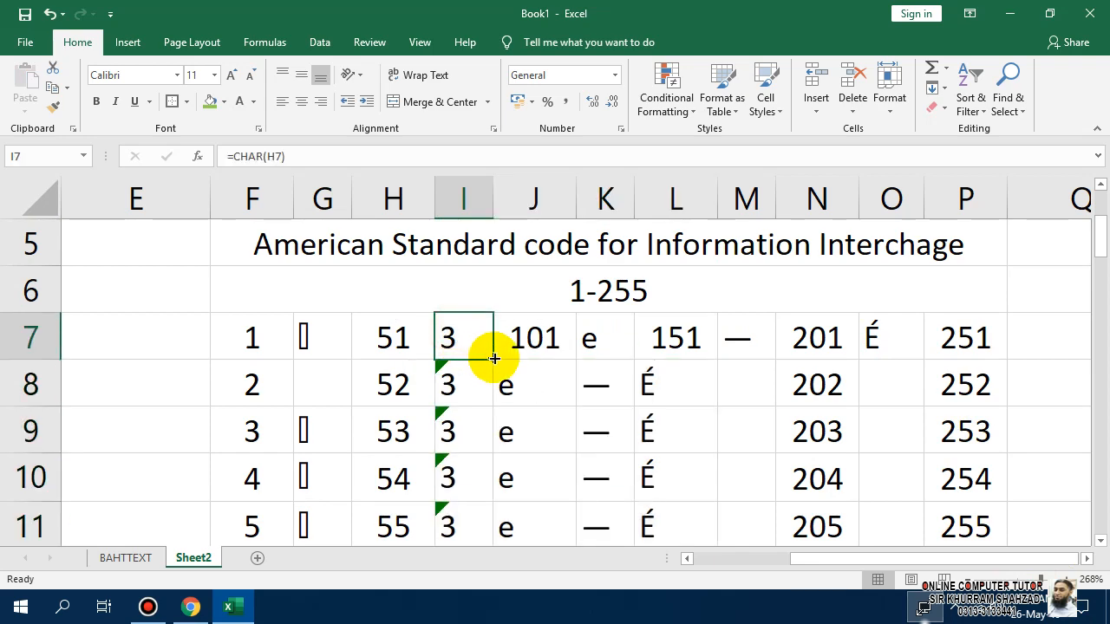
{"action": "left_click_drag", "start_coordinate": [494, 358], "coordinate": [445, 499]}
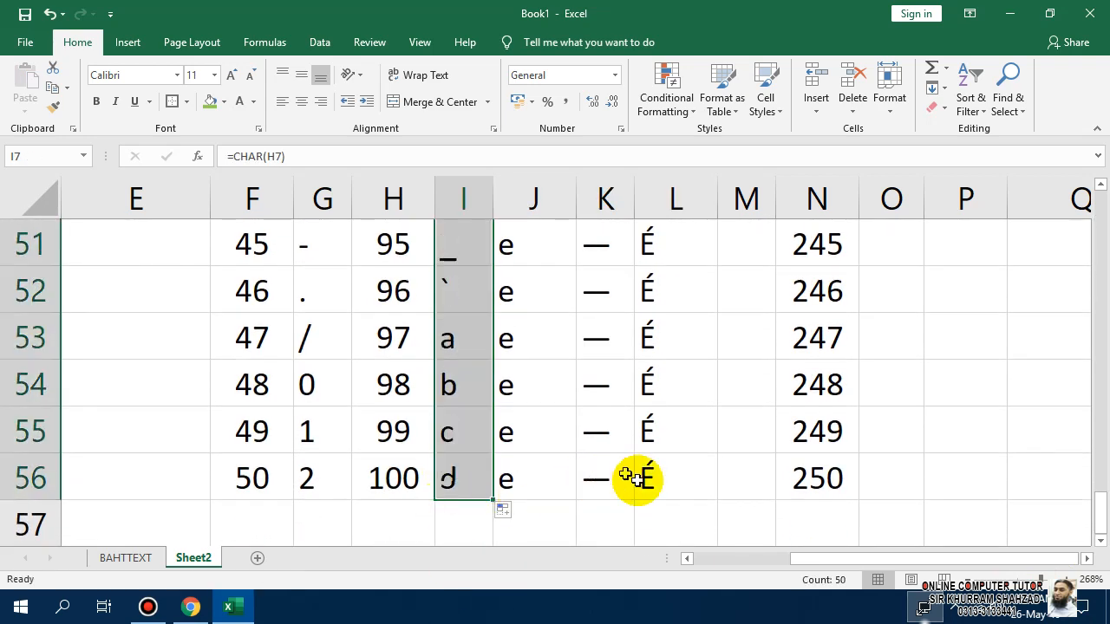
{"action": "scroll", "coordinate": [626, 475], "scroll_direction": "up", "scroll_amount": 17}
{"action": "scroll", "coordinate": [629, 479], "scroll_direction": "down", "scroll_amount": 3}
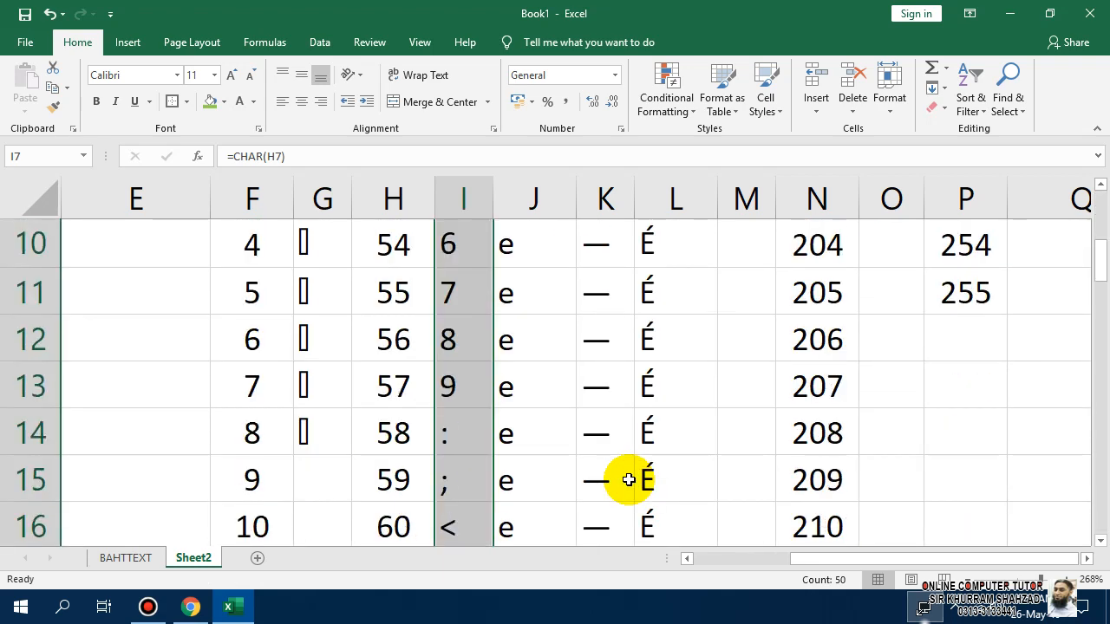
{"action": "scroll", "coordinate": [629, 480], "scroll_direction": "up", "scroll_amount": 2}
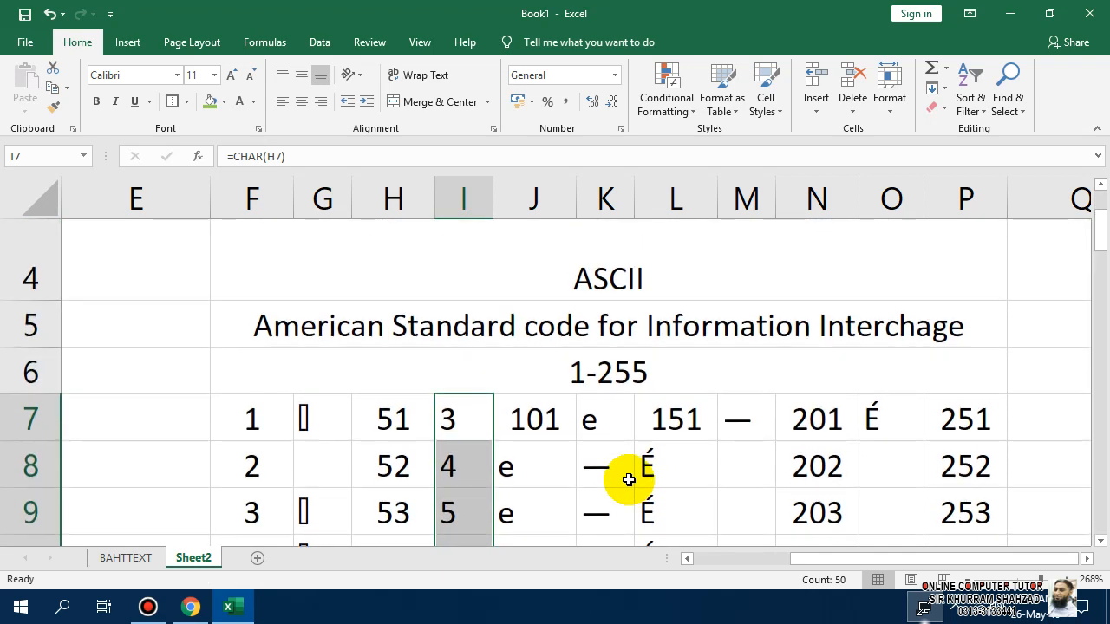
{"action": "key", "text": "ctrl+z"}
{"action": "key", "text": "ctrl+z"}
{"action": "left_click", "coordinate": [526, 478]}
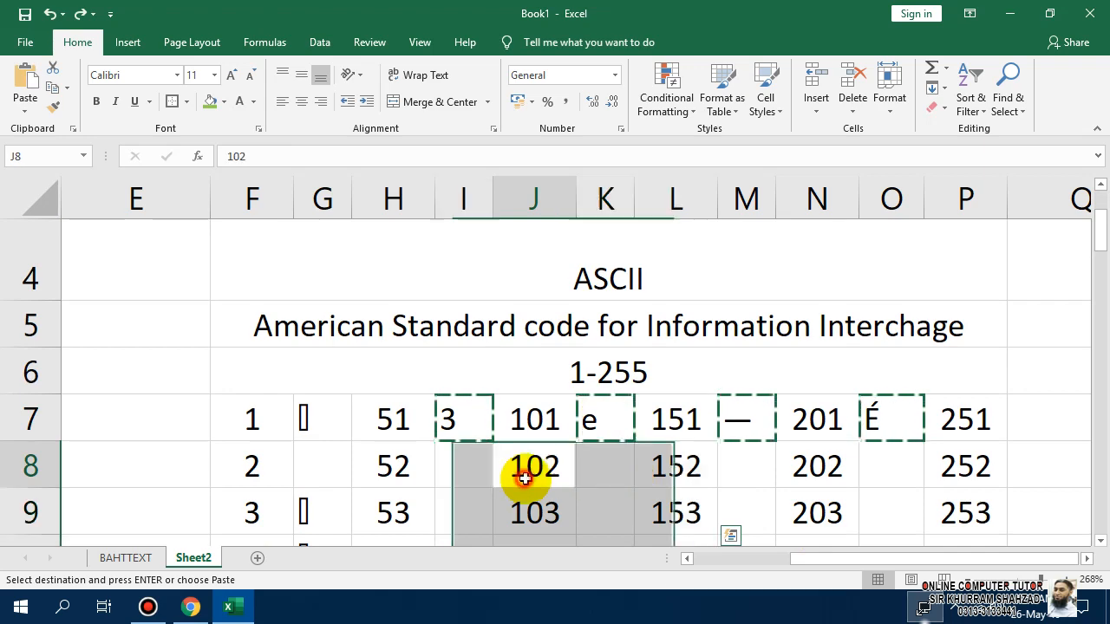
Fill the I7 and K7 CHAR formulas down to row 56.
{"action": "left_click", "coordinate": [463, 425]}
{"action": "left_click_drag", "start_coordinate": [493, 442], "coordinate": [499, 507]}
{"action": "scroll", "coordinate": [607, 459], "scroll_direction": "up", "scroll_amount": 15}
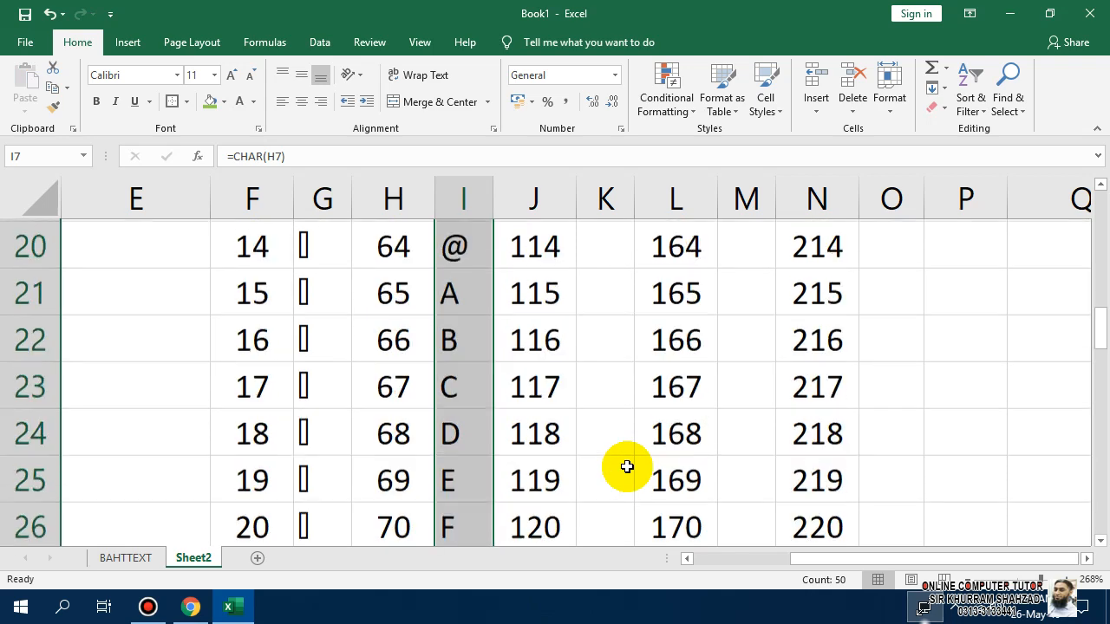
{"action": "left_click", "coordinate": [607, 290]}
{"action": "left_click_drag", "start_coordinate": [633, 312], "coordinate": [612, 512]}
{"action": "scroll", "coordinate": [821, 467], "scroll_direction": "up", "scroll_amount": 17}
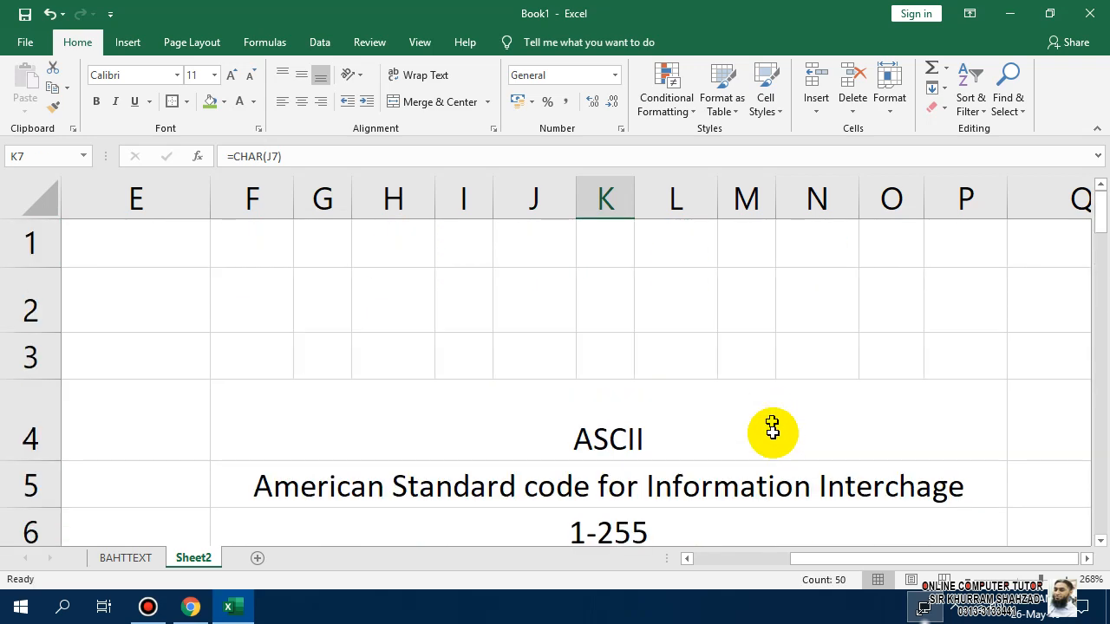
{"action": "scroll", "coordinate": [771, 426], "scroll_direction": "down", "scroll_amount": 2}
Fill the M7 CHAR formula down to row 56.
{"action": "left_click", "coordinate": [738, 260]}
{"action": "scroll", "coordinate": [783, 352], "scroll_direction": "up", "scroll_amount": 2}
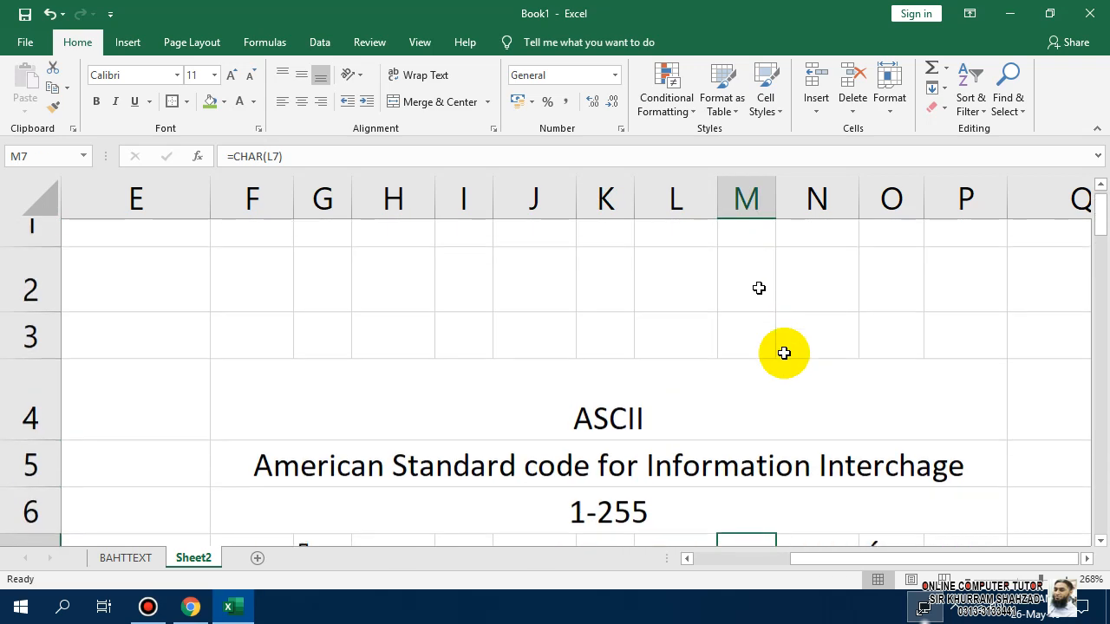
{"action": "scroll", "coordinate": [785, 433], "scroll_direction": "down", "scroll_amount": 2}
{"action": "left_click_drag", "start_coordinate": [780, 268], "coordinate": [772, 494]}
{"action": "scroll", "coordinate": [966, 447], "scroll_direction": "up", "scroll_amount": 6}
{"action": "scroll", "coordinate": [966, 445], "scroll_direction": "up", "scroll_amount": 10}
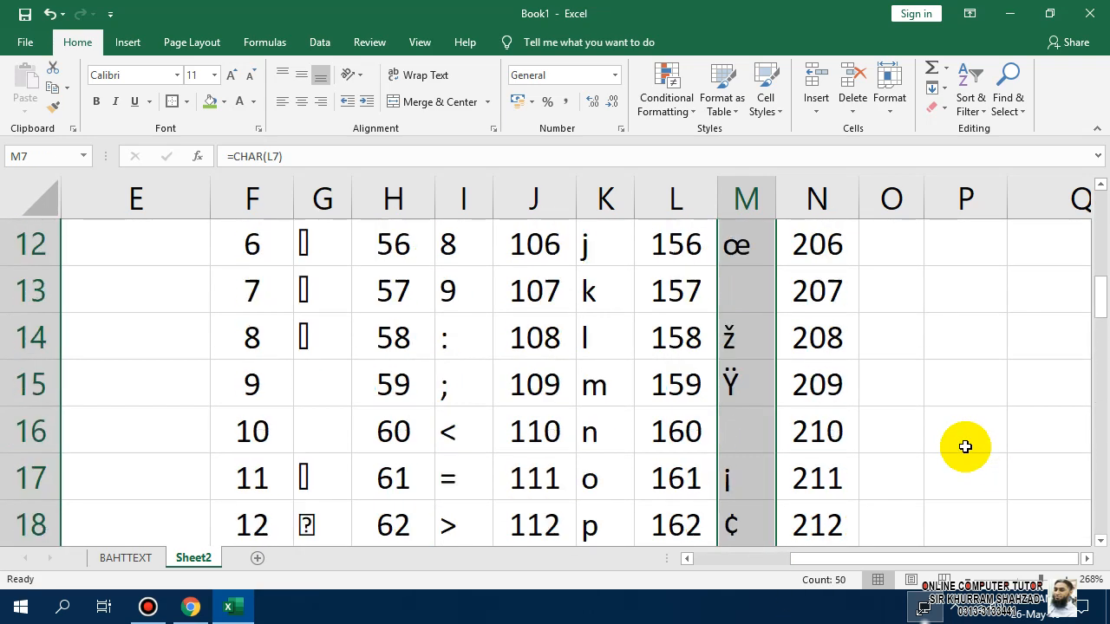
{"action": "scroll", "coordinate": [962, 441], "scroll_direction": "down", "scroll_amount": 2}
Fill the O7 CHAR formula down to row 11 and select the ASCII table from its title.
{"action": "left_click", "coordinate": [898, 255]}
{"action": "left_click_drag", "start_coordinate": [908, 269], "coordinate": [936, 468]}
{"action": "scroll", "coordinate": [957, 339], "scroll_direction": "up", "scroll_amount": 2}
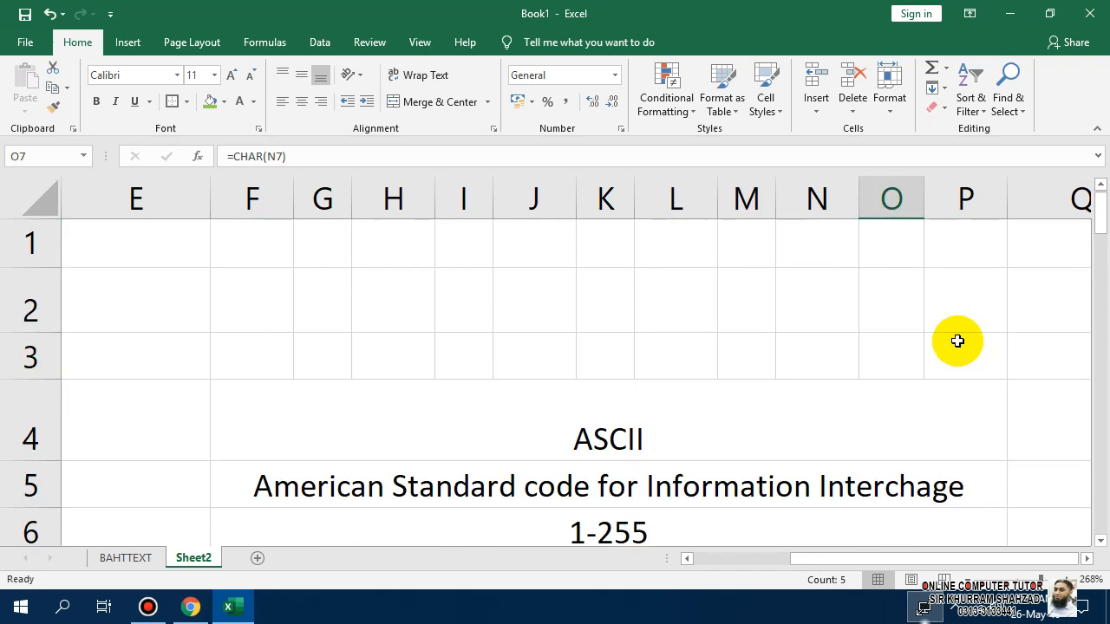
{"action": "scroll", "coordinate": [928, 364], "scroll_direction": "down", "scroll_amount": 1}
{"action": "left_click", "coordinate": [864, 275]}
{"action": "key", "text": "shift+Down"}
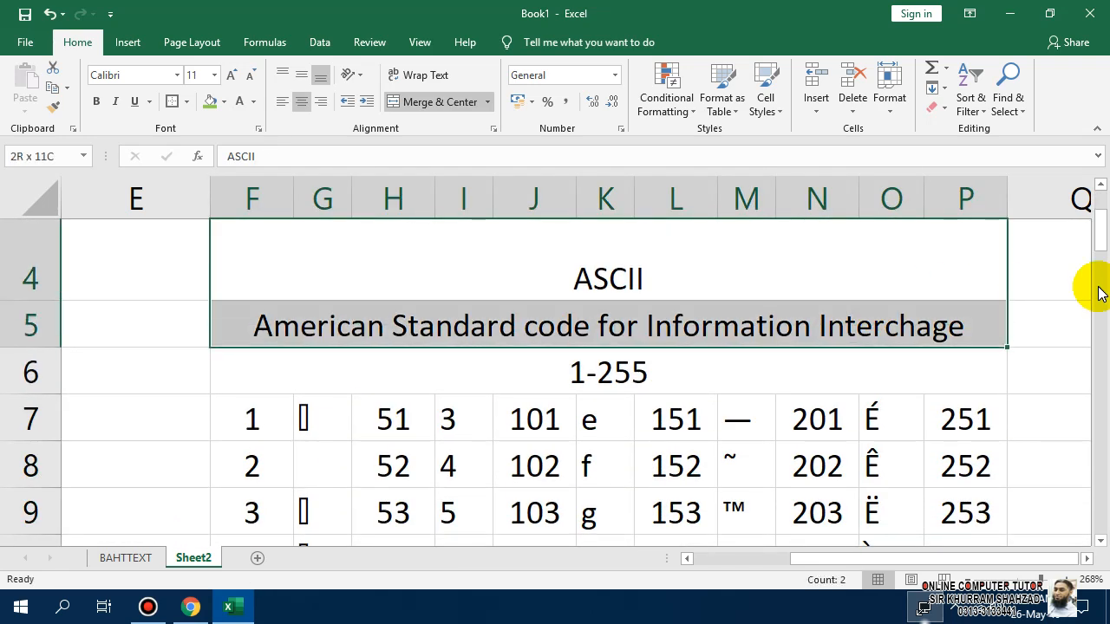
Add borders to every cell of the ASCII table down to row 56.
{"action": "key", "text": "ctrl+shift+Down"}
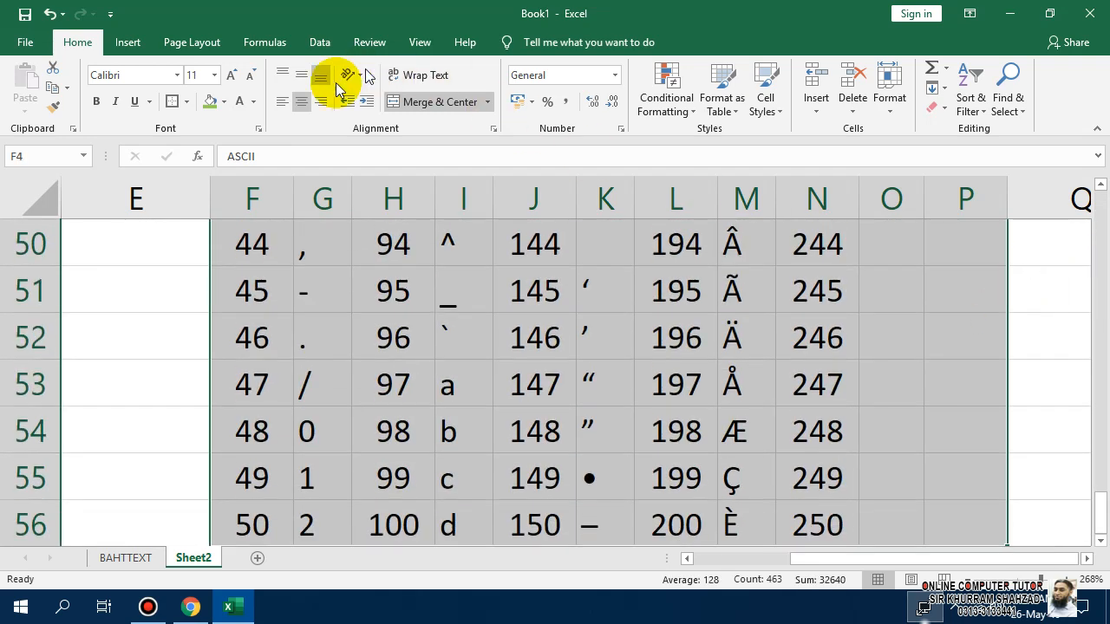
{"action": "left_click", "coordinate": [187, 103]}
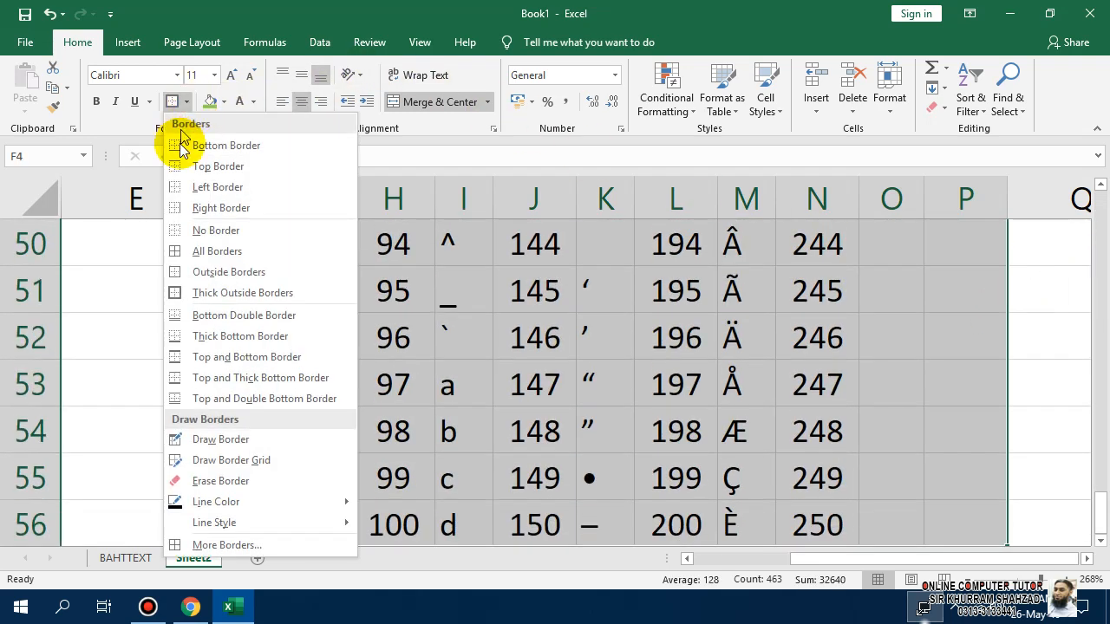
{"action": "left_click", "coordinate": [185, 229]}
{"action": "scroll", "coordinate": [618, 403], "scroll_direction": "up", "scroll_amount": 15}
Middle-align and centre the ASCII title, checking the table at a lower zoom.
{"action": "left_click", "coordinate": [301, 74]}
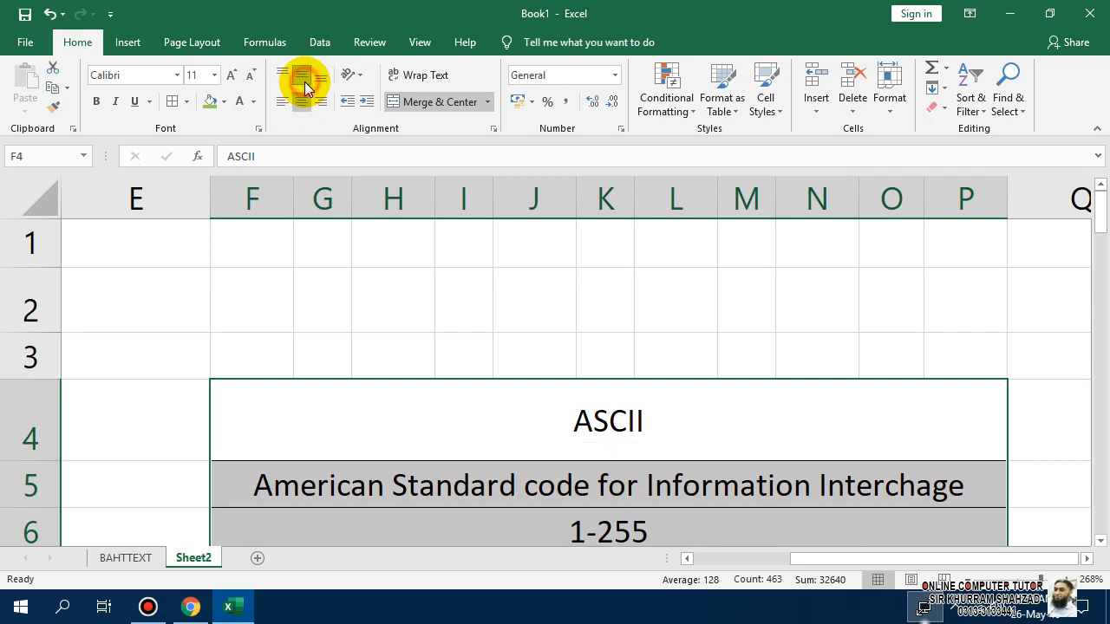
{"action": "left_click", "coordinate": [301, 101]}
{"action": "left_click", "coordinate": [301, 101]}
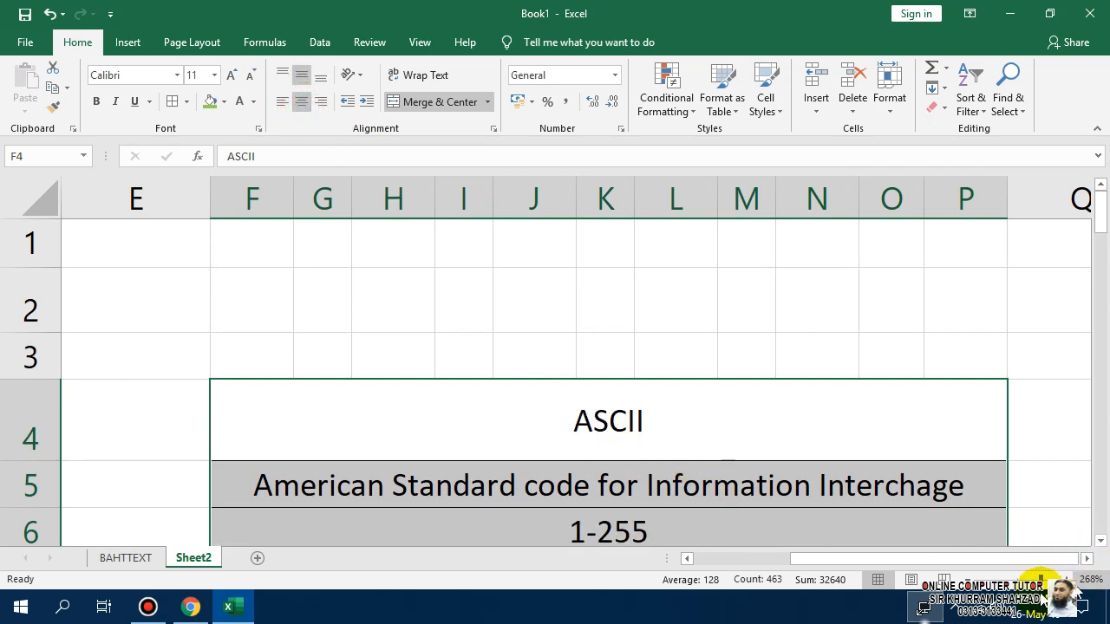
{"action": "left_click", "coordinate": [1013, 576]}
{"action": "left_click", "coordinate": [879, 428]}
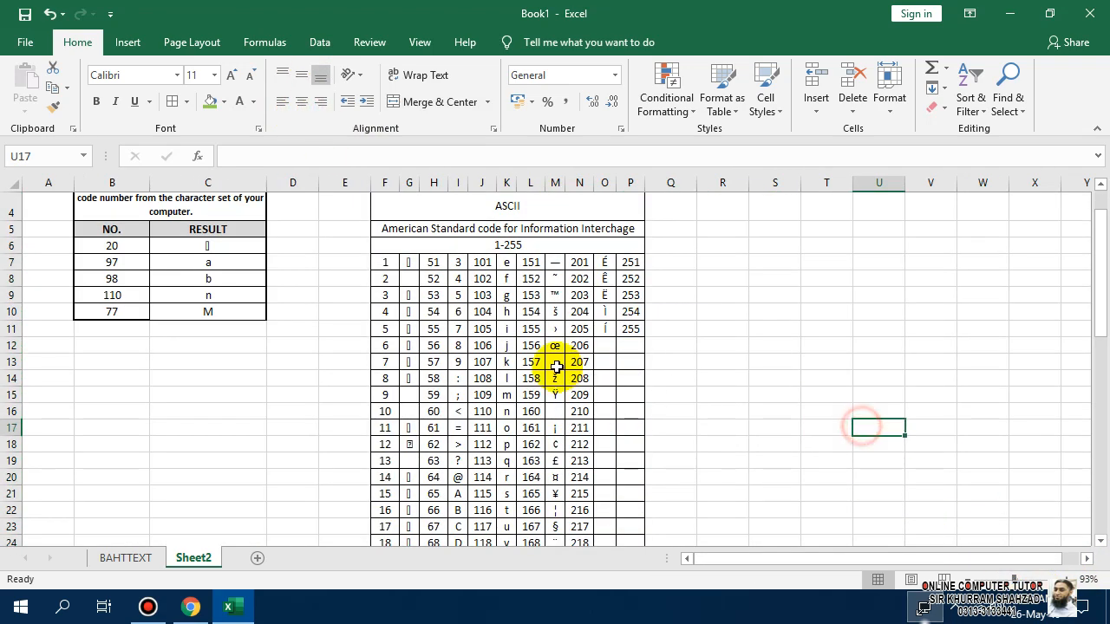
{"action": "left_click", "coordinate": [1024, 579]}
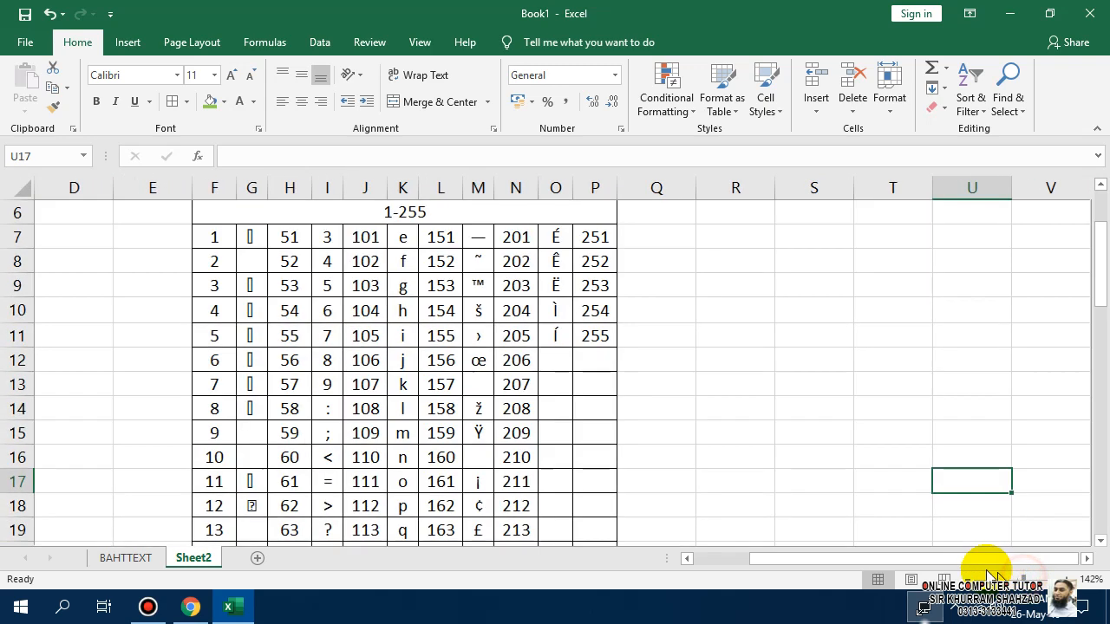
Click through codes 1–12 and their CHAR results to check the table.
{"action": "left_click", "coordinate": [211, 234]}
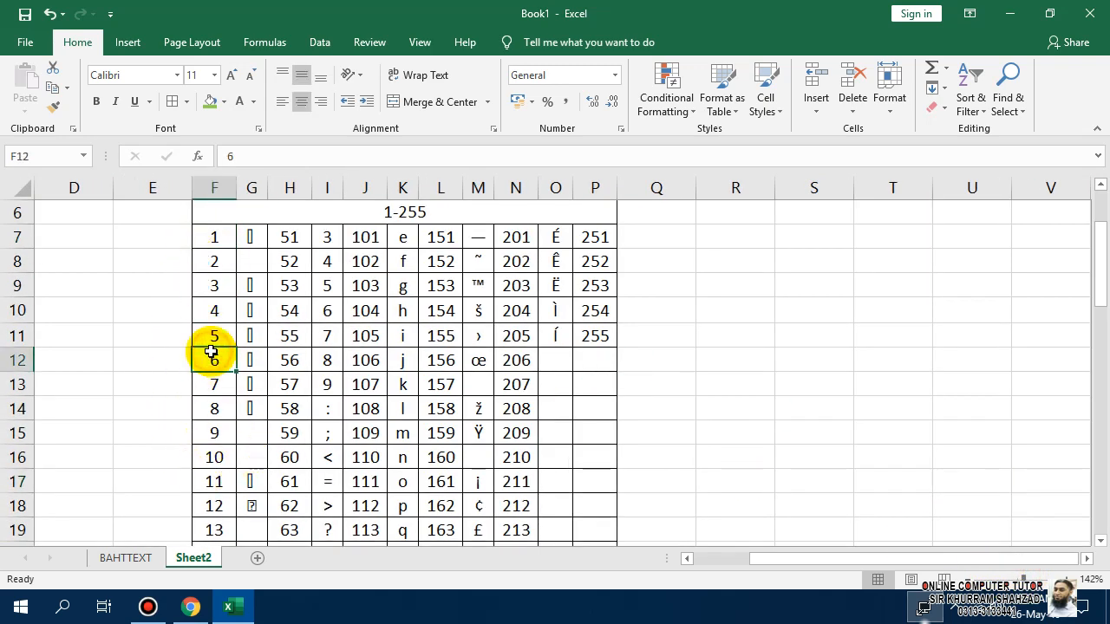
{"action": "left_click", "coordinate": [209, 409]}
{"action": "left_click", "coordinate": [214, 481]}
{"action": "left_click", "coordinate": [213, 506]}
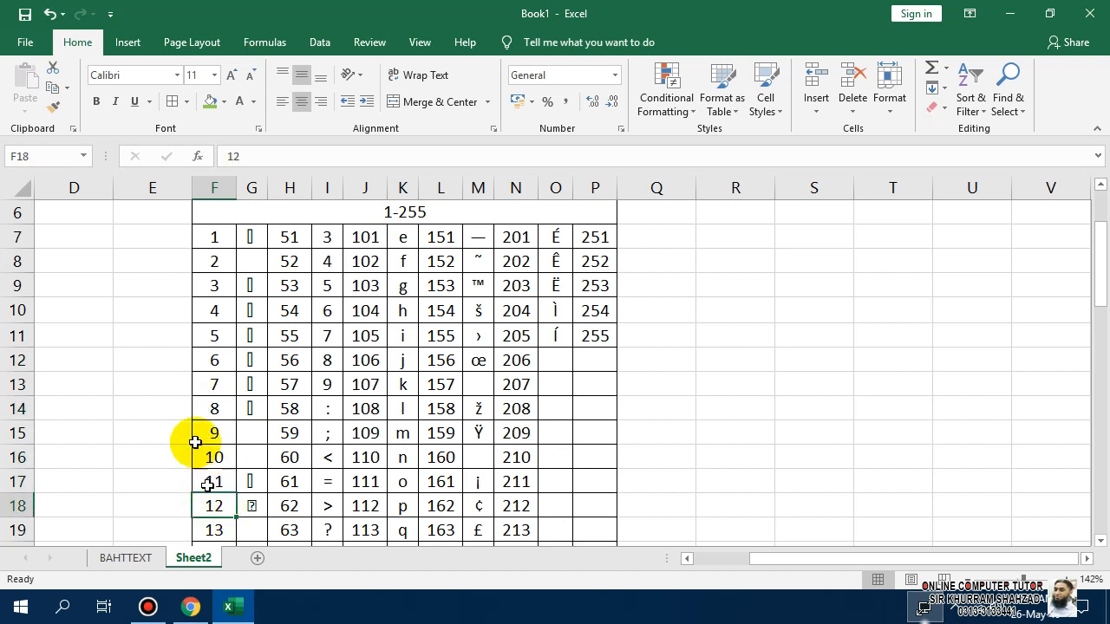
{"action": "left_click", "coordinate": [251, 238]}
{"action": "left_click", "coordinate": [250, 385]}
{"action": "left_click", "coordinate": [258, 453]}
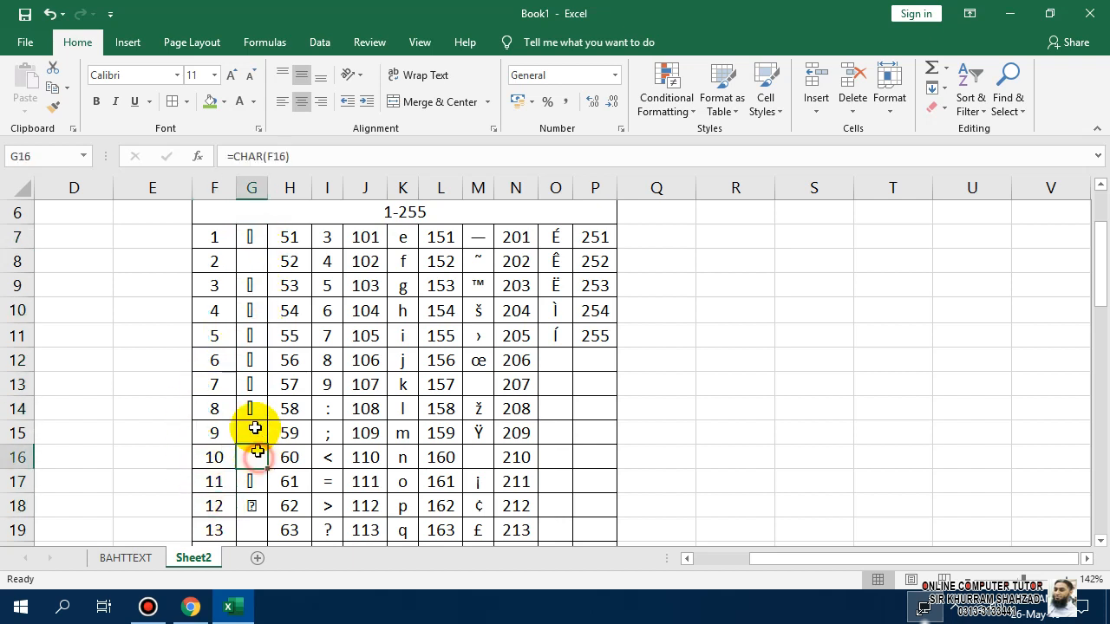
{"action": "left_click_drag", "start_coordinate": [208, 237], "coordinate": [215, 482]}
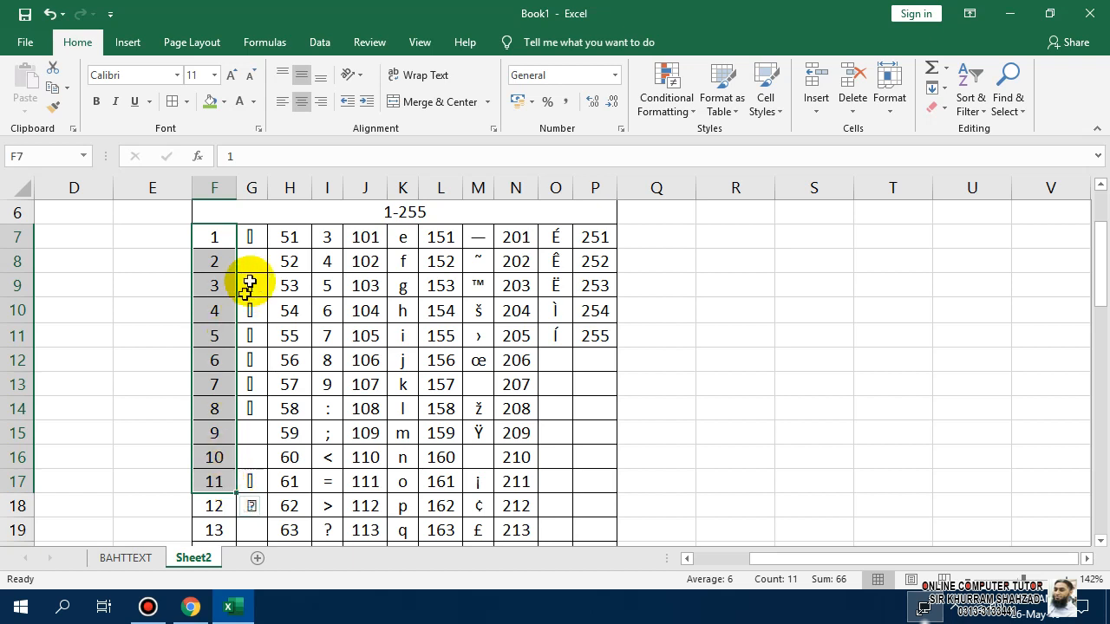
{"action": "left_click_drag", "start_coordinate": [251, 237], "coordinate": [272, 531]}
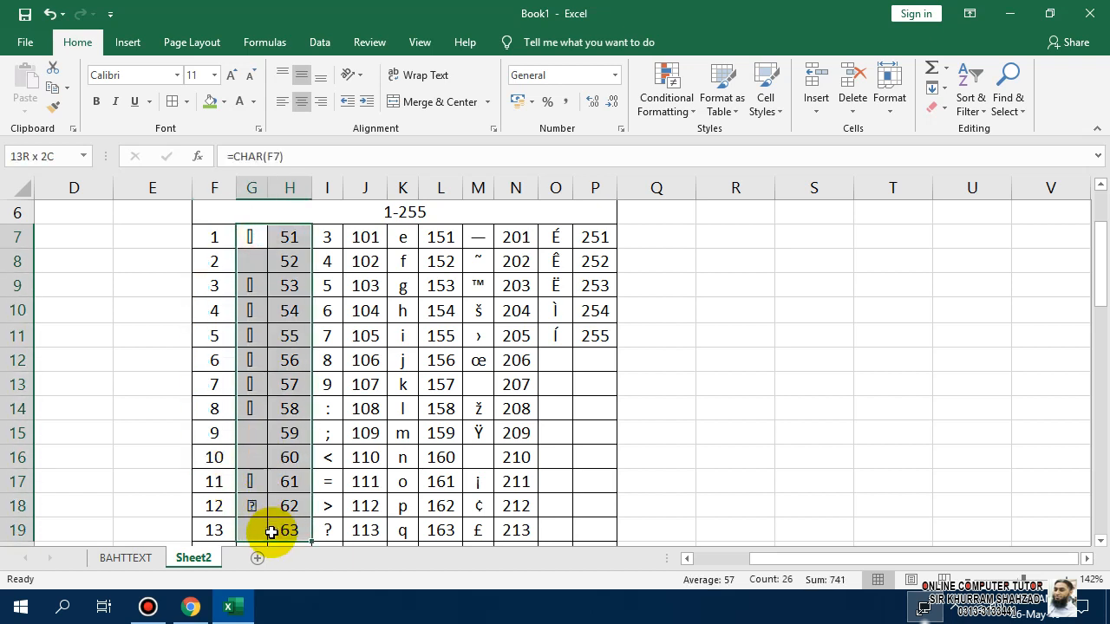
{"action": "left_click", "coordinate": [813, 359]}
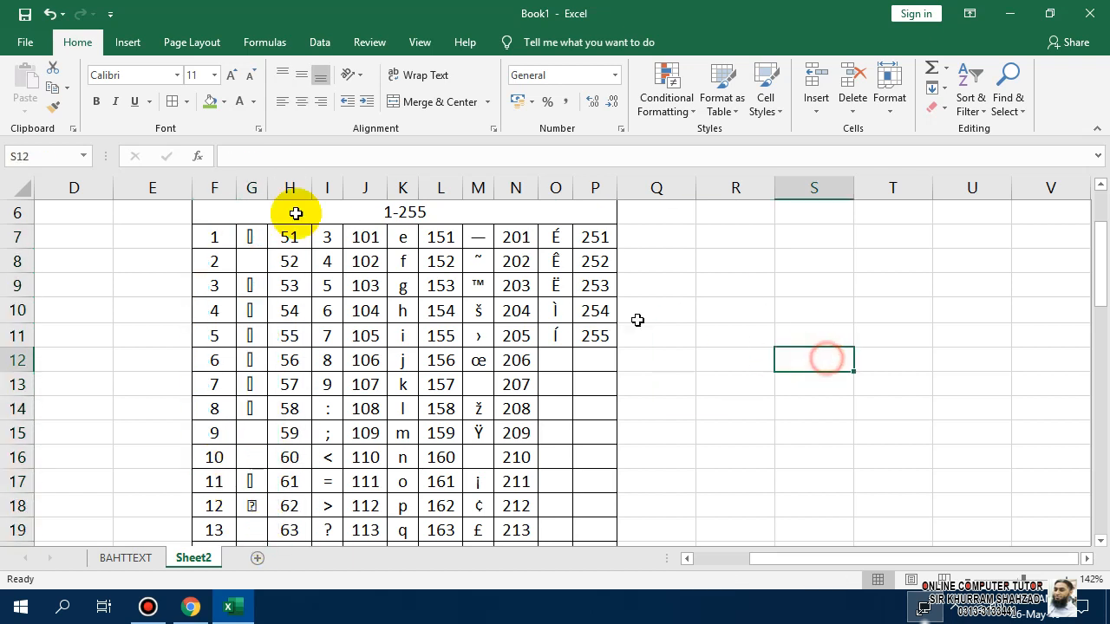
{"action": "left_click", "coordinate": [110, 48]}
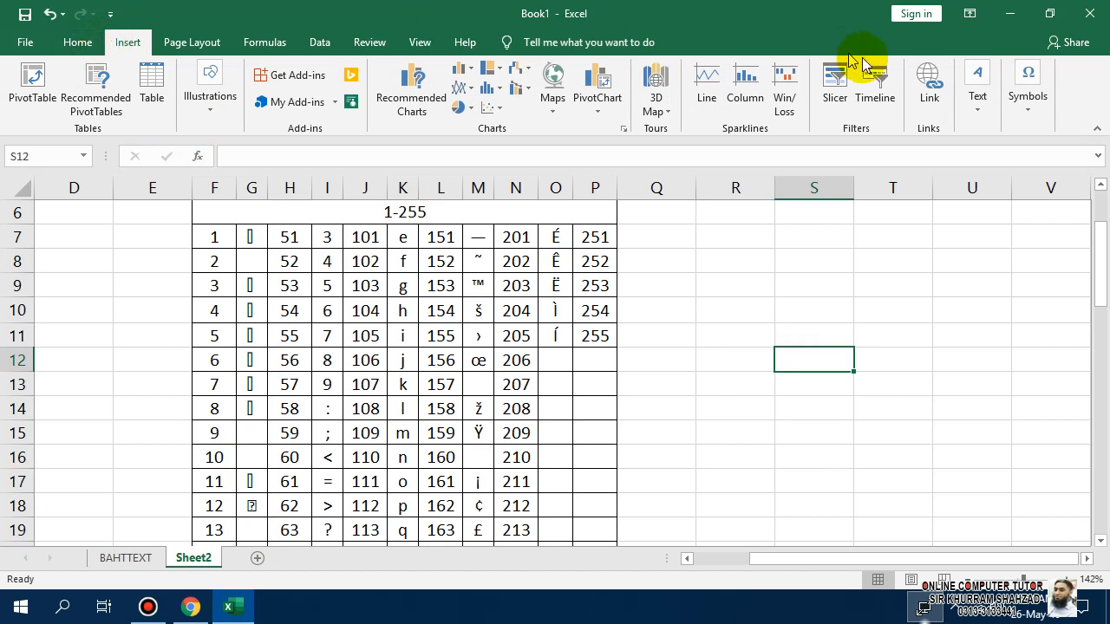
{"action": "left_click", "coordinate": [1028, 86]}
{"action": "left_click", "coordinate": [1082, 180]}
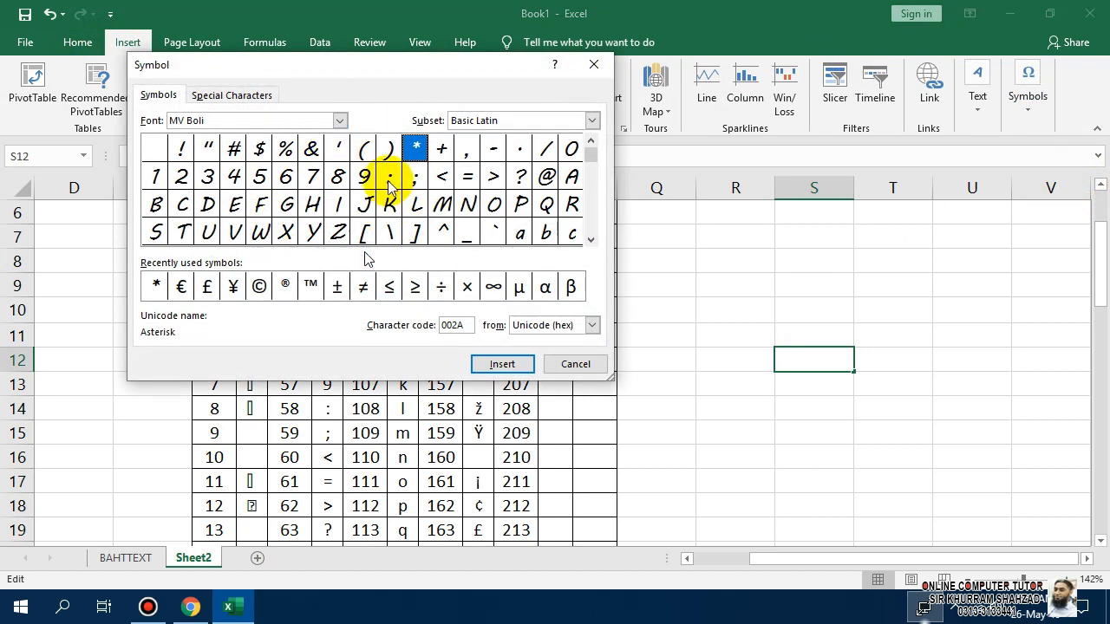
{"action": "left_click", "coordinate": [339, 120]}
{"action": "left_click", "coordinate": [271, 182]}
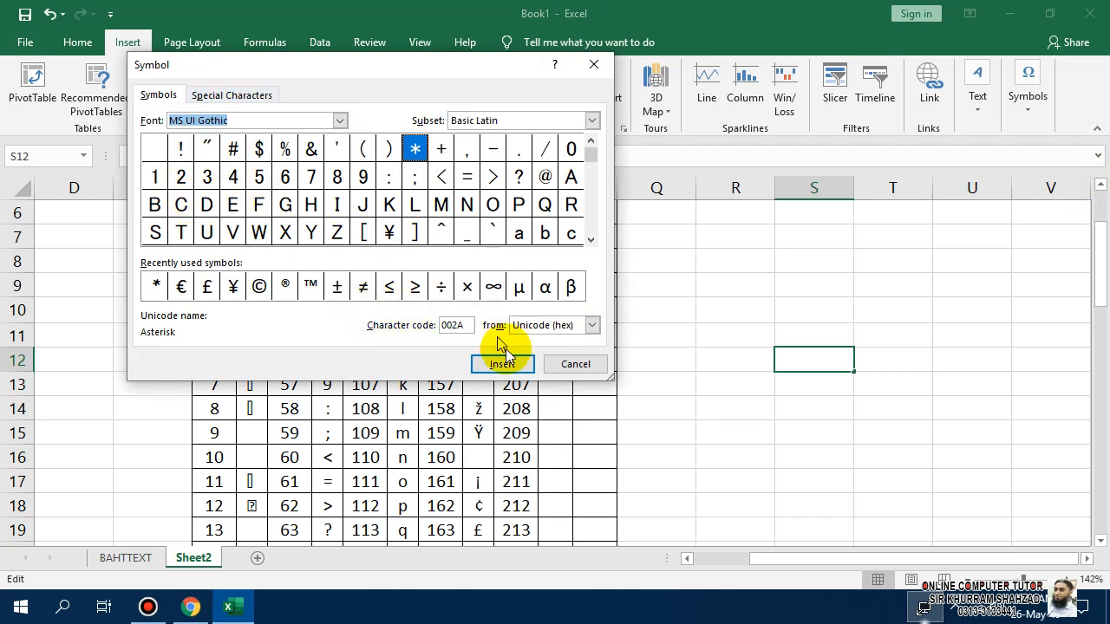
{"action": "left_click", "coordinate": [555, 365]}
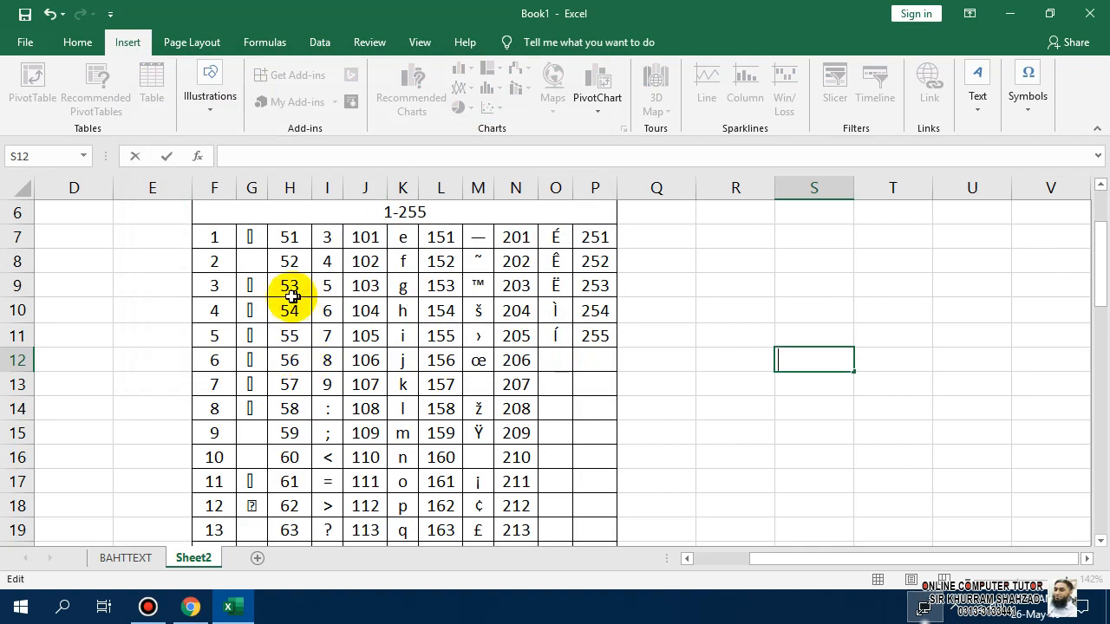
{"action": "left_click_drag", "start_coordinate": [596, 236], "coordinate": [215, 286]}
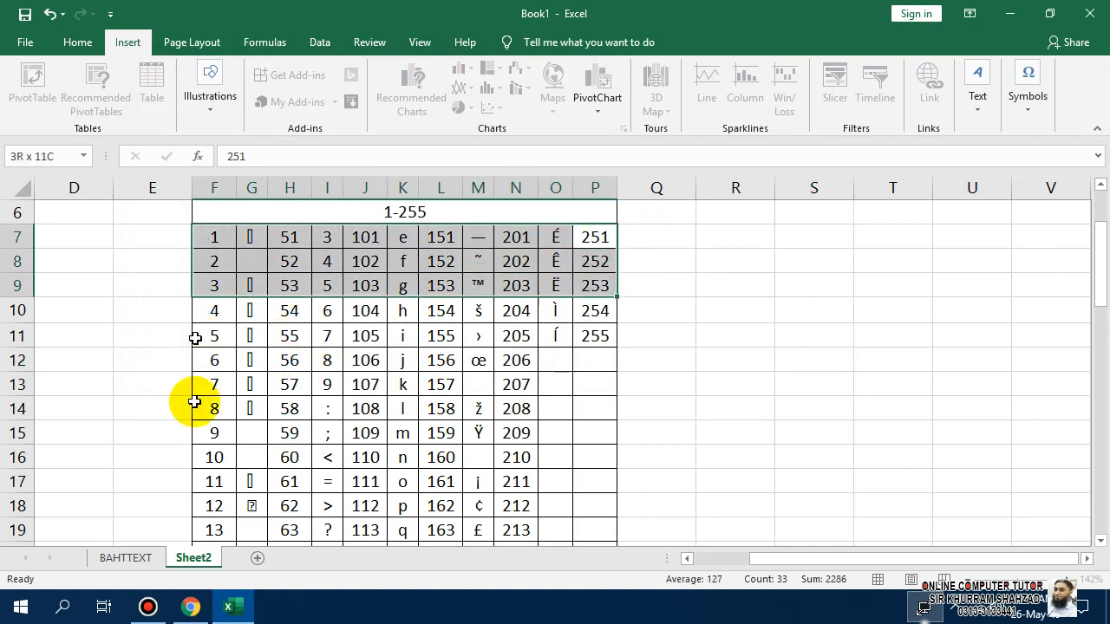
{"action": "left_click_drag", "start_coordinate": [194, 402], "coordinate": [262, 542]}
{"action": "key", "text": "Escape"}
{"action": "left_click", "coordinate": [681, 372]}
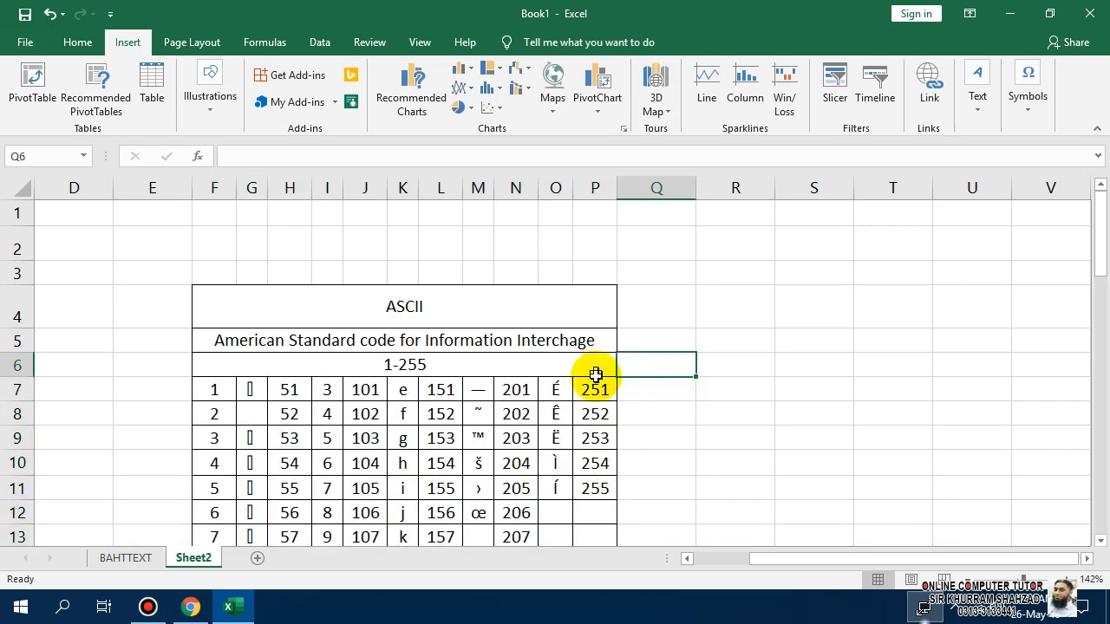
{"action": "left_click_drag", "start_coordinate": [596, 374], "coordinate": [218, 506]}
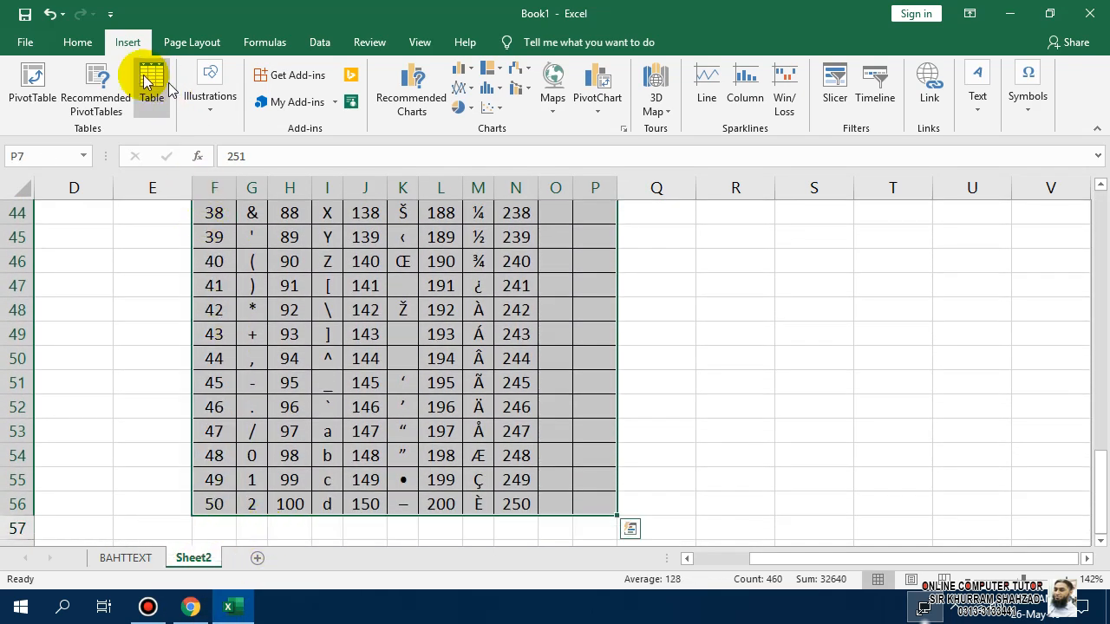
{"action": "left_click", "coordinate": [80, 43]}
{"action": "left_click", "coordinate": [178, 77]}
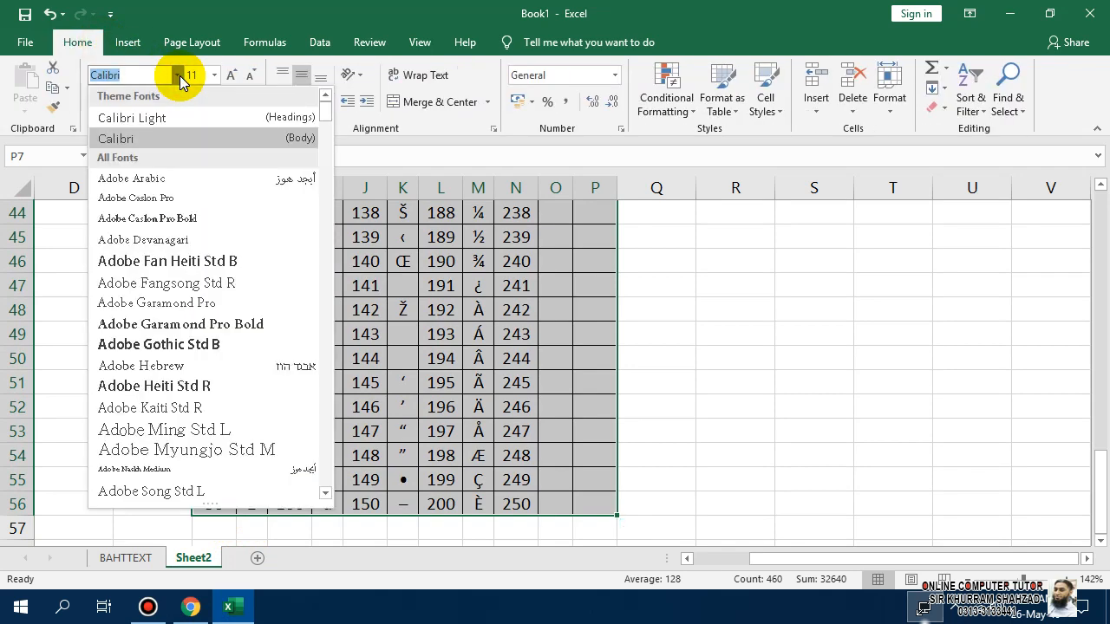
{"action": "type", "text": "Webdings"}
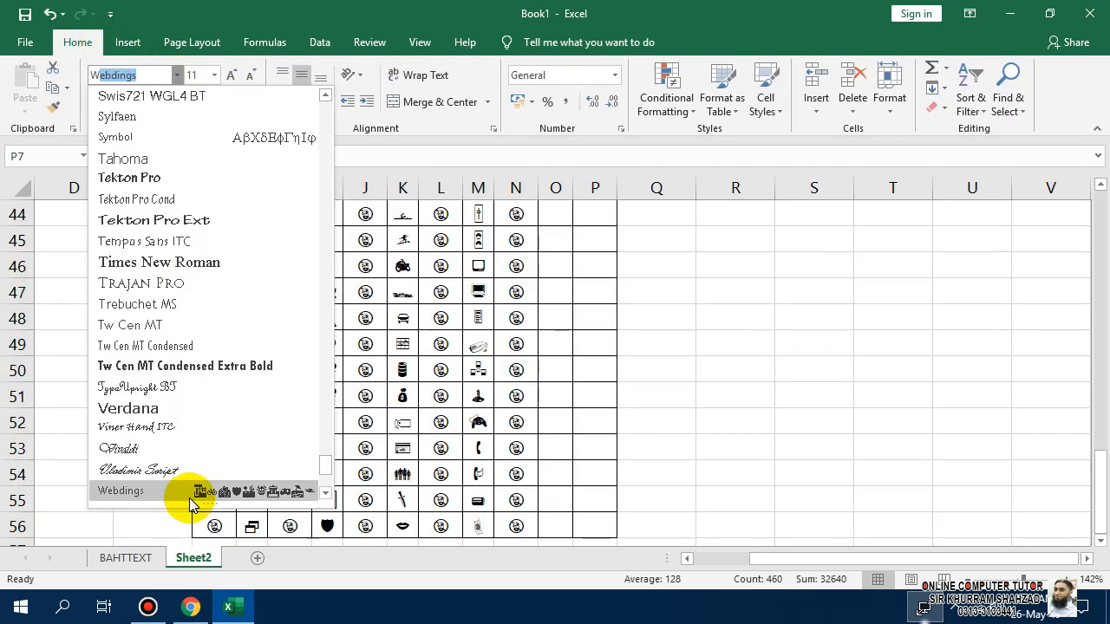
{"action": "left_click", "coordinate": [190, 491]}
{"action": "scroll", "coordinate": [187, 496], "scroll_direction": "up", "scroll_amount": 14}
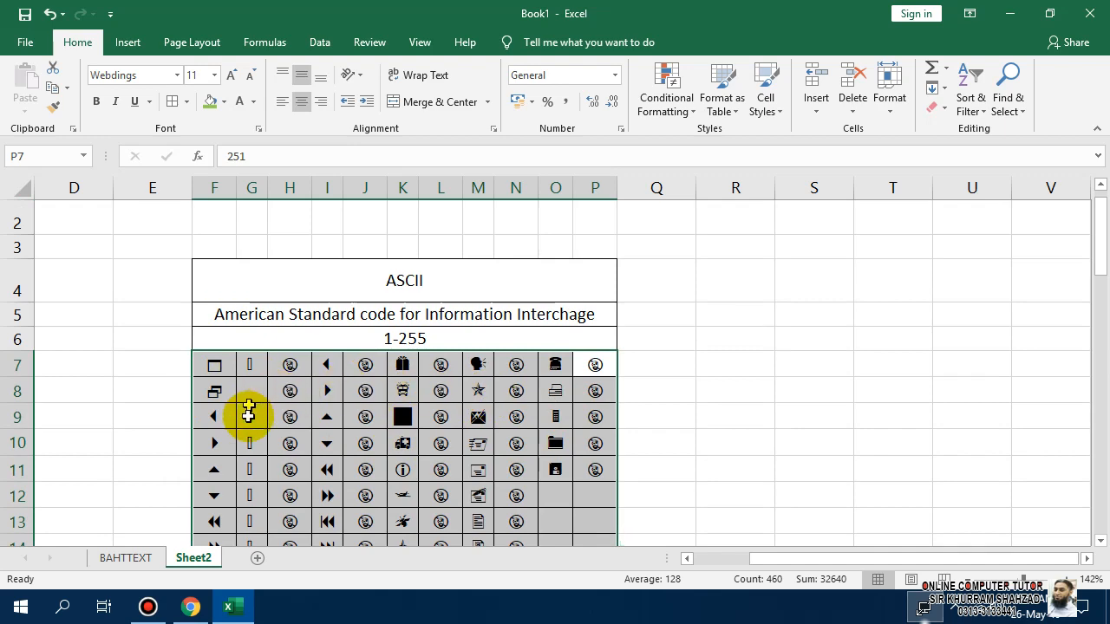
{"action": "scroll", "coordinate": [516, 443], "scroll_direction": "down", "scroll_amount": 1}
{"action": "key", "text": "ctrl+z"}
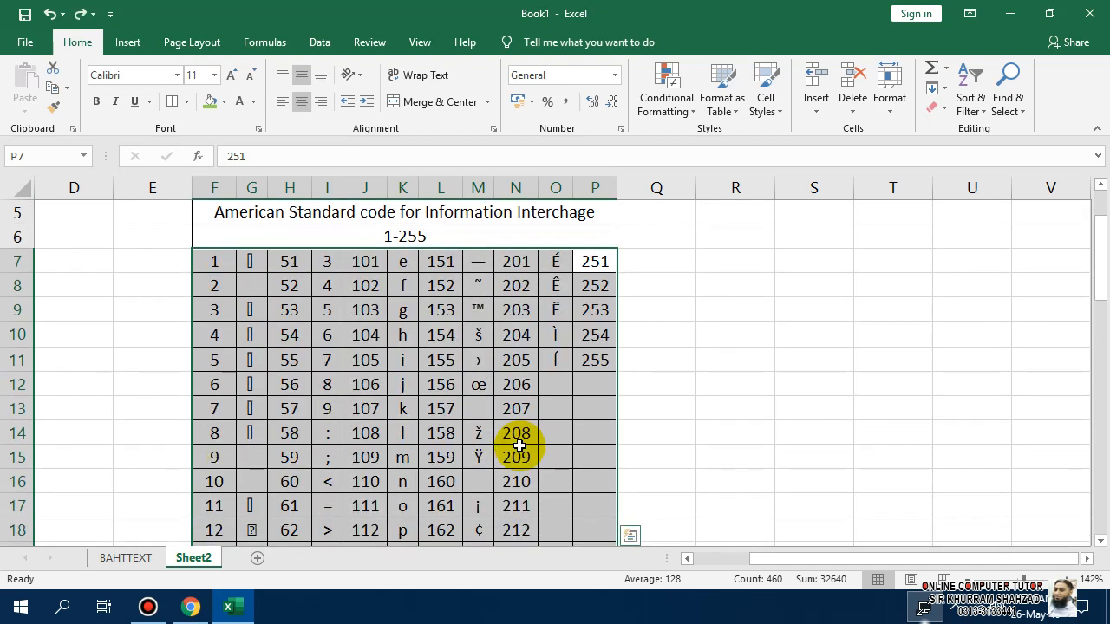
{"action": "left_click", "coordinate": [653, 476]}
{"action": "scroll", "coordinate": [503, 338], "scroll_direction": "up", "scroll_amount": 1}
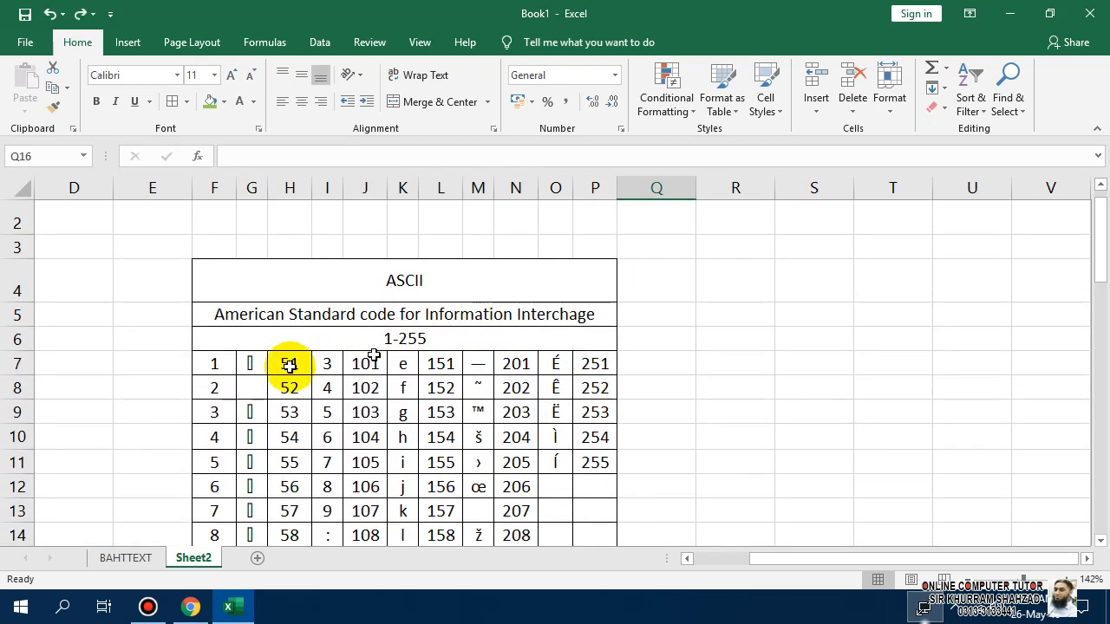
{"action": "left_click", "coordinate": [230, 364]}
{"action": "left_click", "coordinate": [252, 364]}
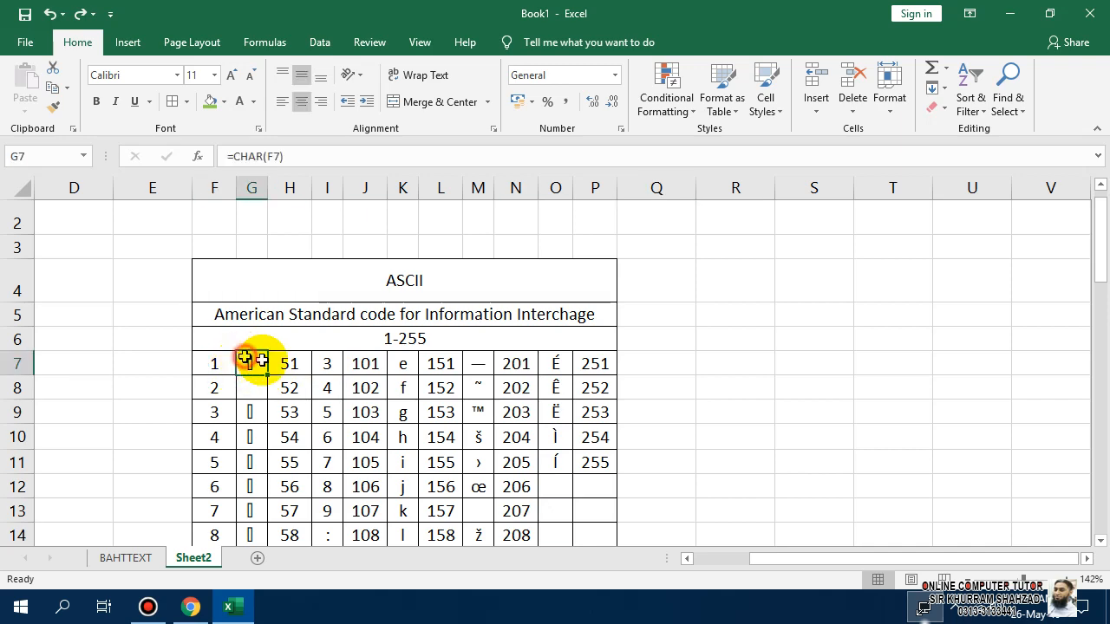
{"action": "scroll", "coordinate": [367, 362], "scroll_direction": "down", "scroll_amount": 2}
{"action": "scroll", "coordinate": [438, 447], "scroll_direction": "up", "scroll_amount": 1}
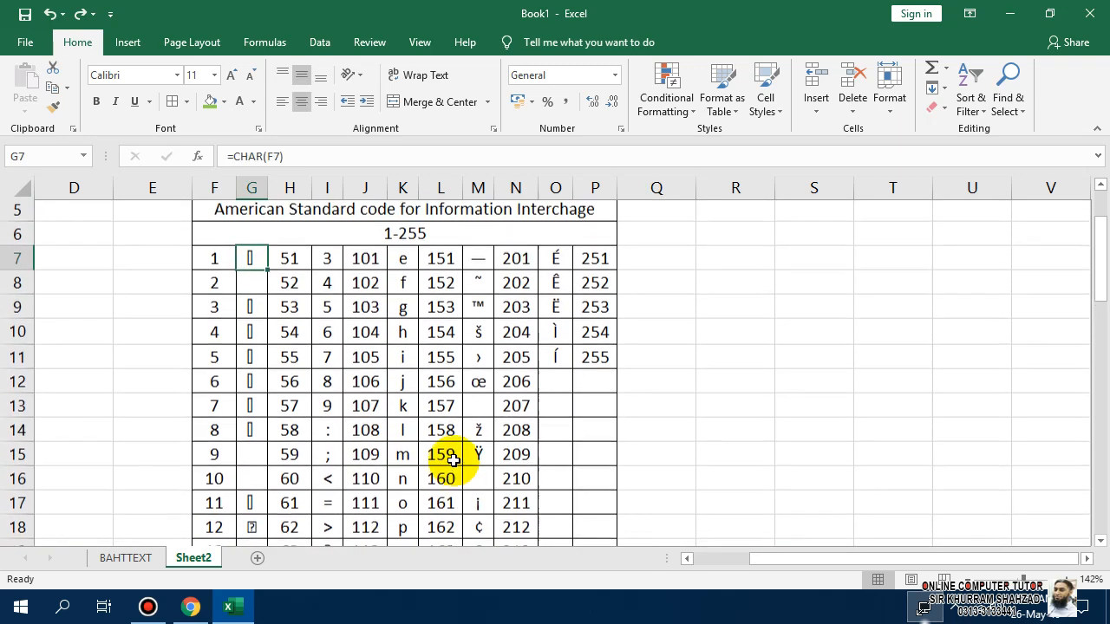
{"action": "scroll", "coordinate": [360, 372], "scroll_direction": "down", "scroll_amount": 12}
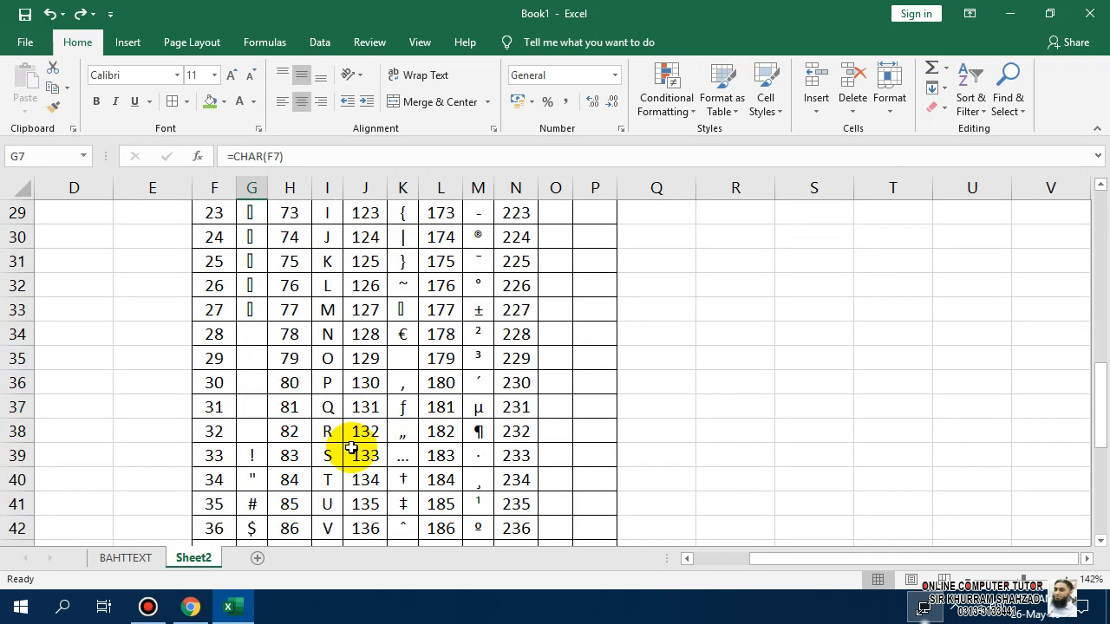
{"action": "scroll", "coordinate": [349, 448], "scroll_direction": "down", "scroll_amount": 1}
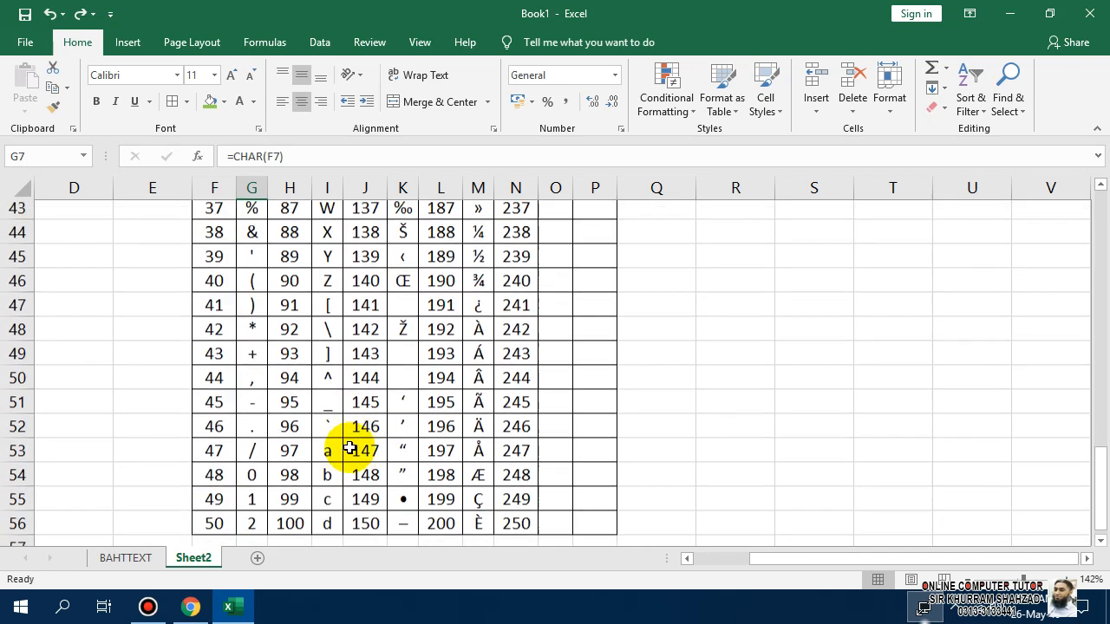
{"action": "left_click", "coordinate": [221, 455]}
{"action": "left_click", "coordinate": [223, 479]}
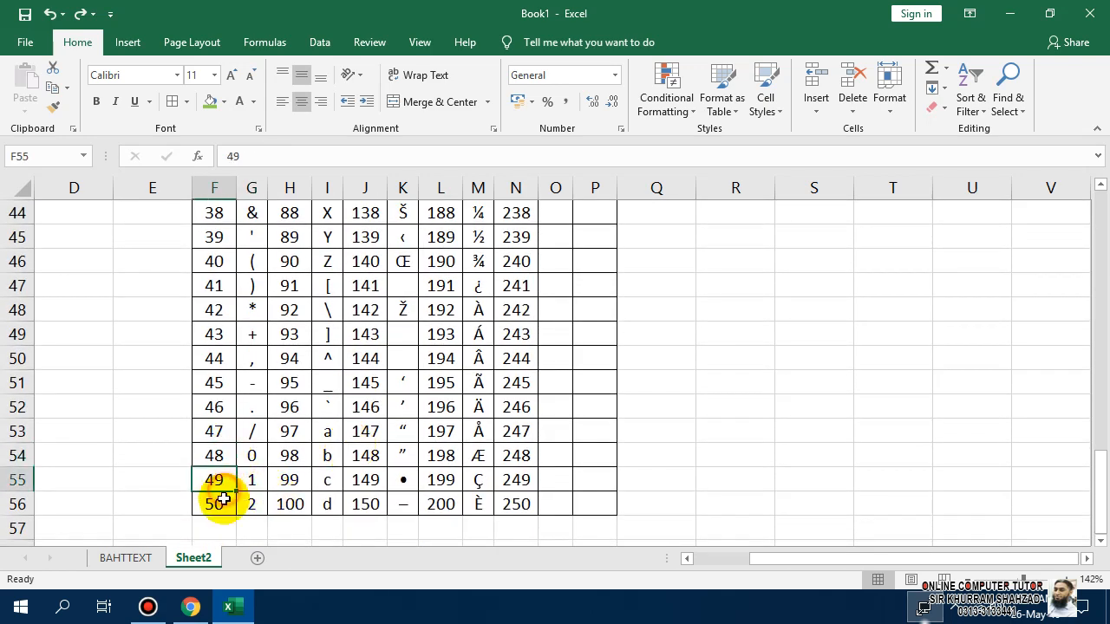
{"action": "scroll", "coordinate": [237, 501], "scroll_direction": "up", "scroll_amount": 14}
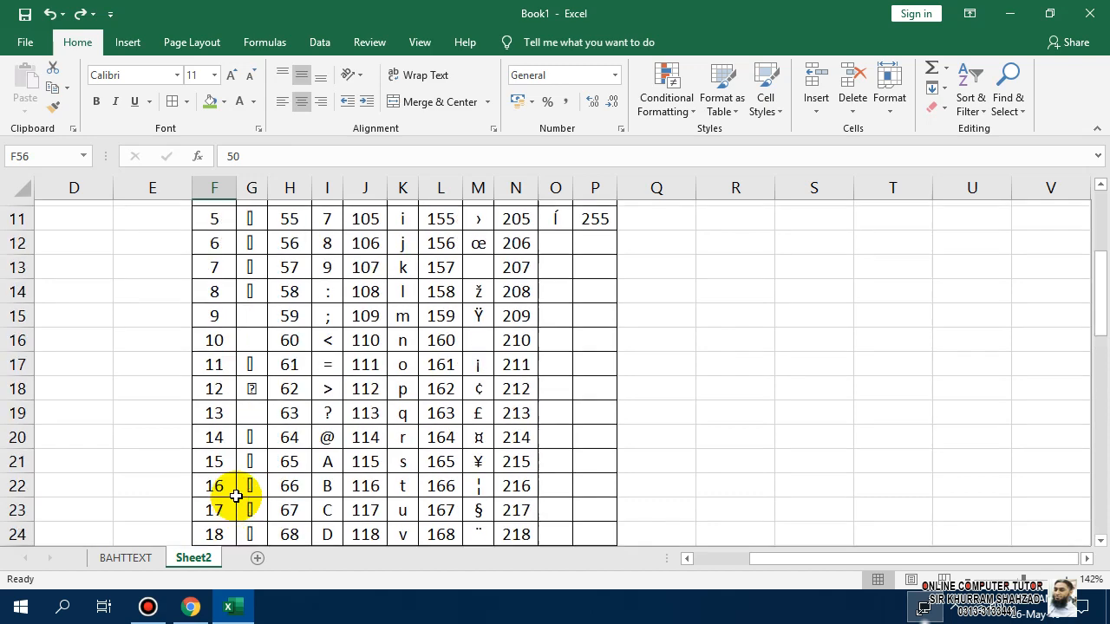
{"action": "scroll", "coordinate": [298, 526], "scroll_direction": "down", "scroll_amount": 5}
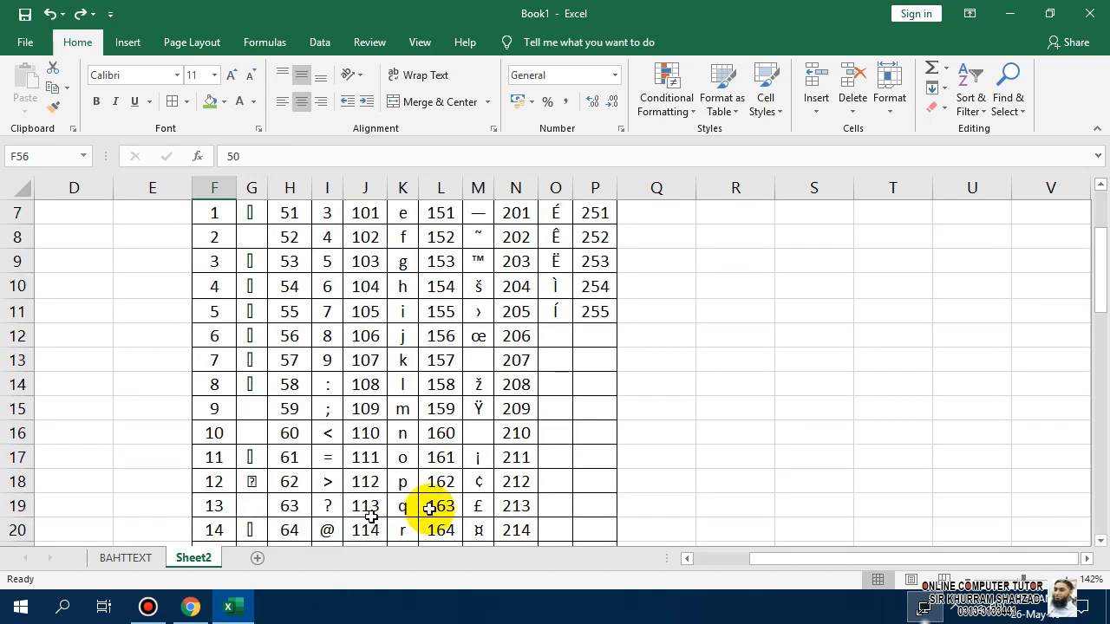
{"action": "scroll", "coordinate": [491, 497], "scroll_direction": "down", "scroll_amount": 3}
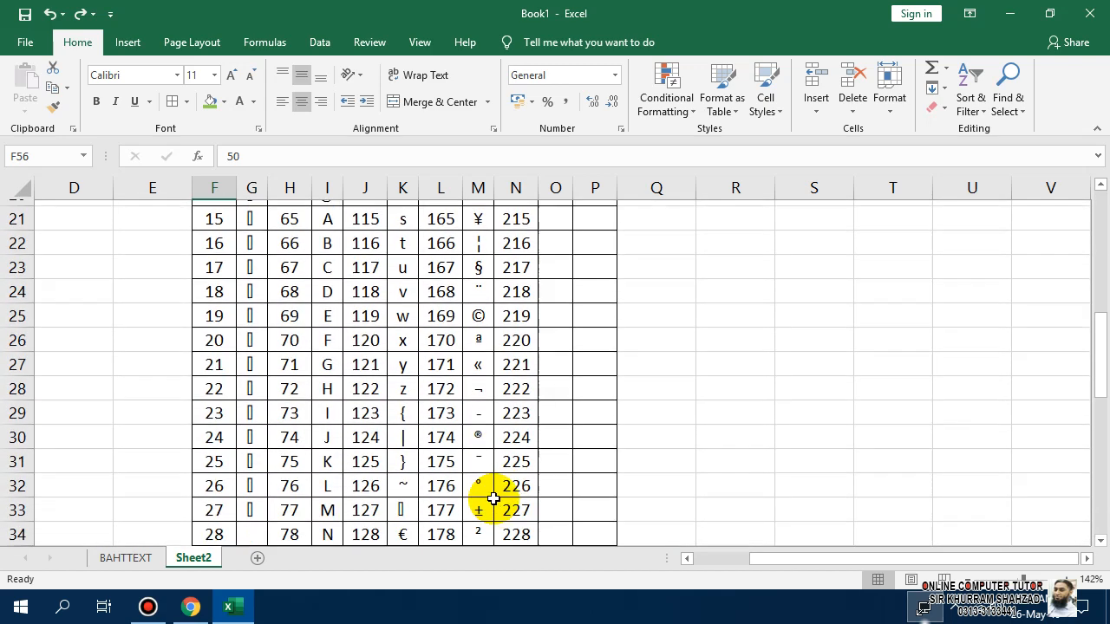
{"action": "scroll", "coordinate": [308, 373], "scroll_direction": "up", "scroll_amount": 1}
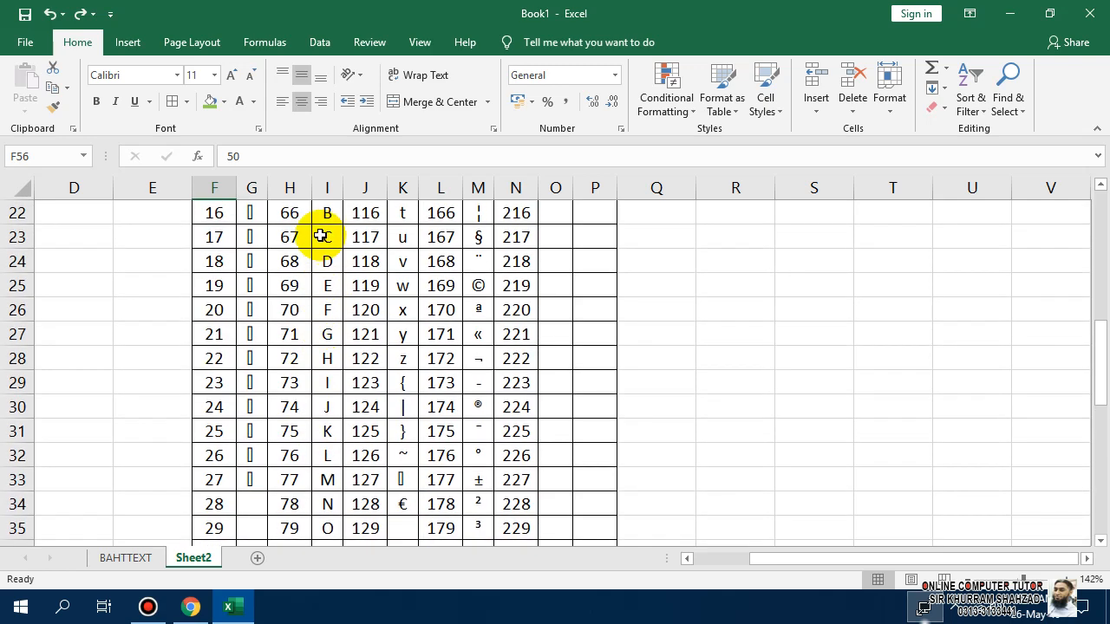
{"action": "scroll", "coordinate": [758, 468], "scroll_direction": "up", "scroll_amount": 7}
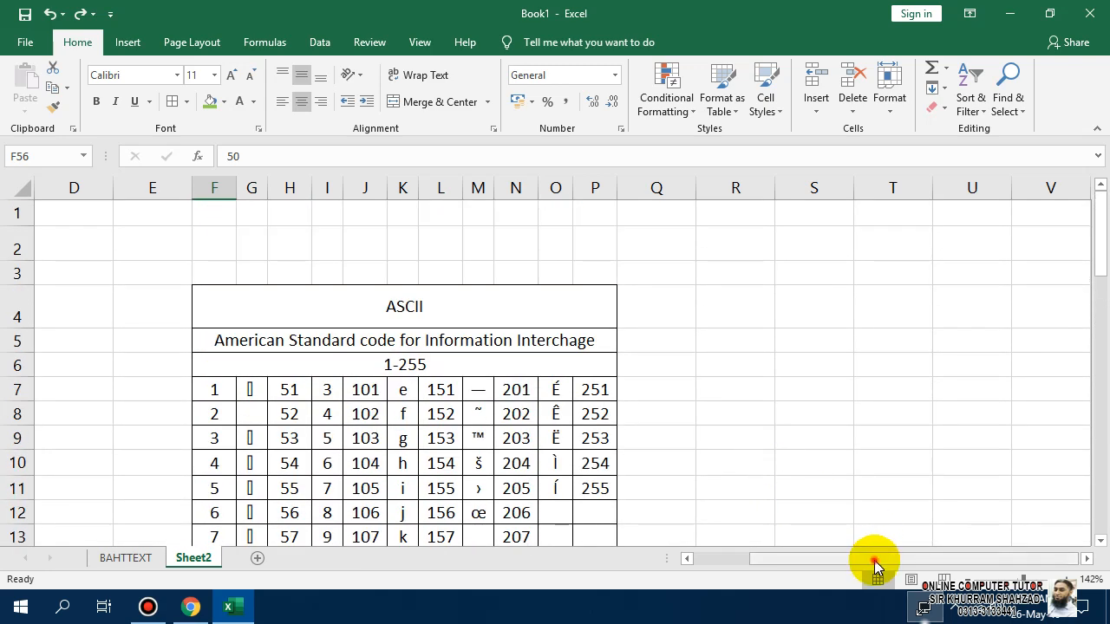
Scroll back to column A, check the C6:C10 results, and select the CHAR table B2:C10.
{"action": "left_click_drag", "start_coordinate": [872, 559], "coordinate": [607, 540]}
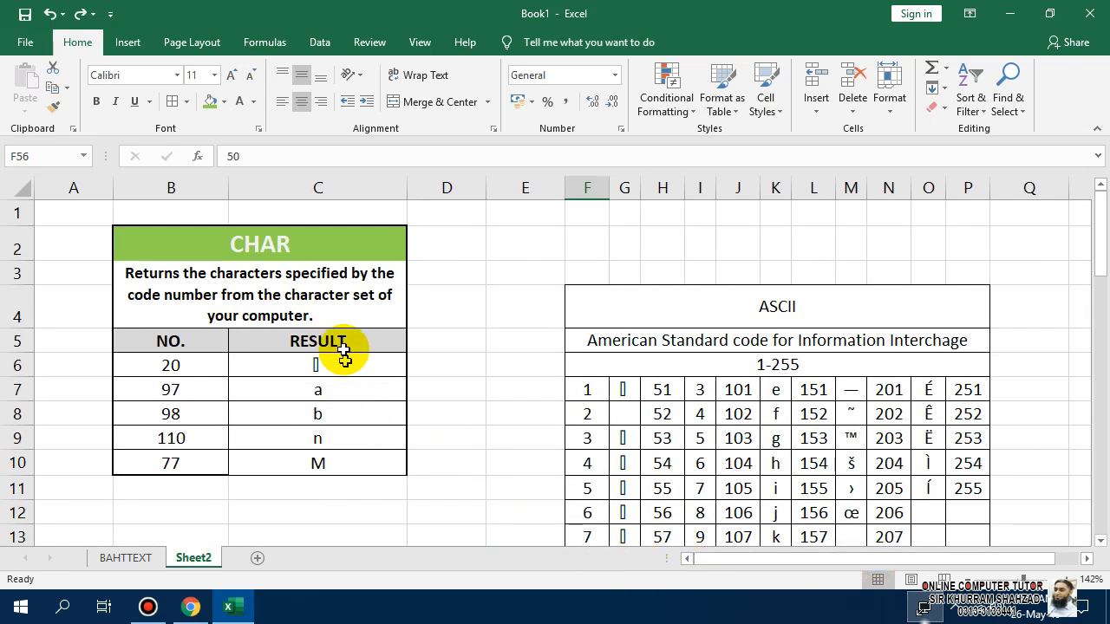
{"action": "left_click_drag", "start_coordinate": [334, 365], "coordinate": [317, 463]}
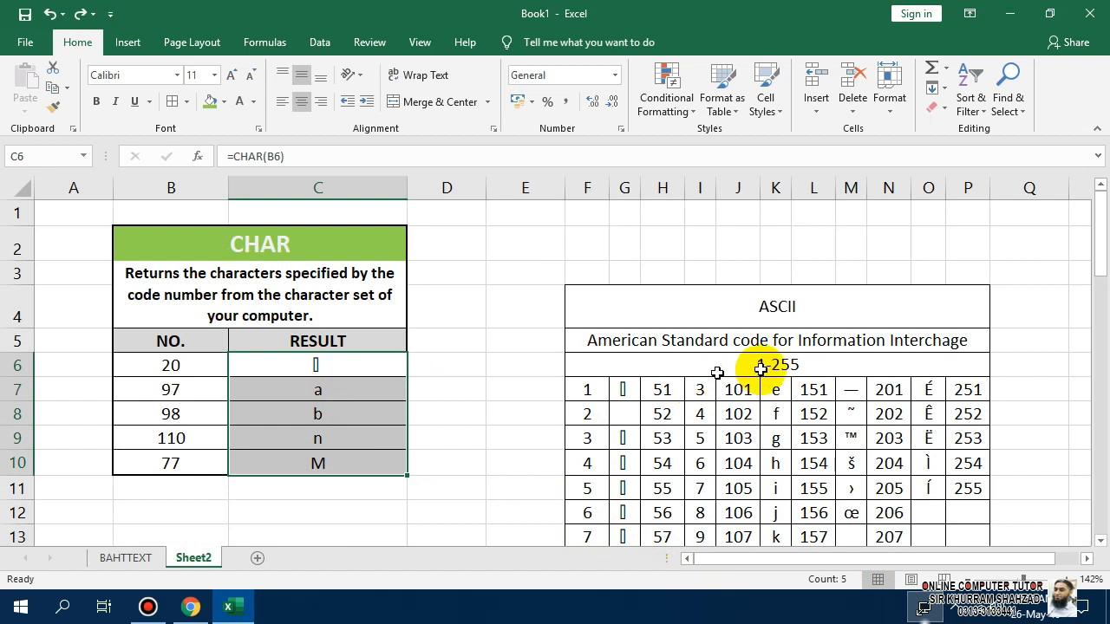
{"action": "left_click", "coordinate": [534, 313]}
{"action": "left_click_drag", "start_coordinate": [360, 235], "coordinate": [335, 454]}
Paste a copy of the CHAR table at B12 and retitle it CODE.
{"action": "key", "text": "ctrl+c"}
{"action": "scroll", "coordinate": [348, 459], "scroll_direction": "down", "scroll_amount": 1}
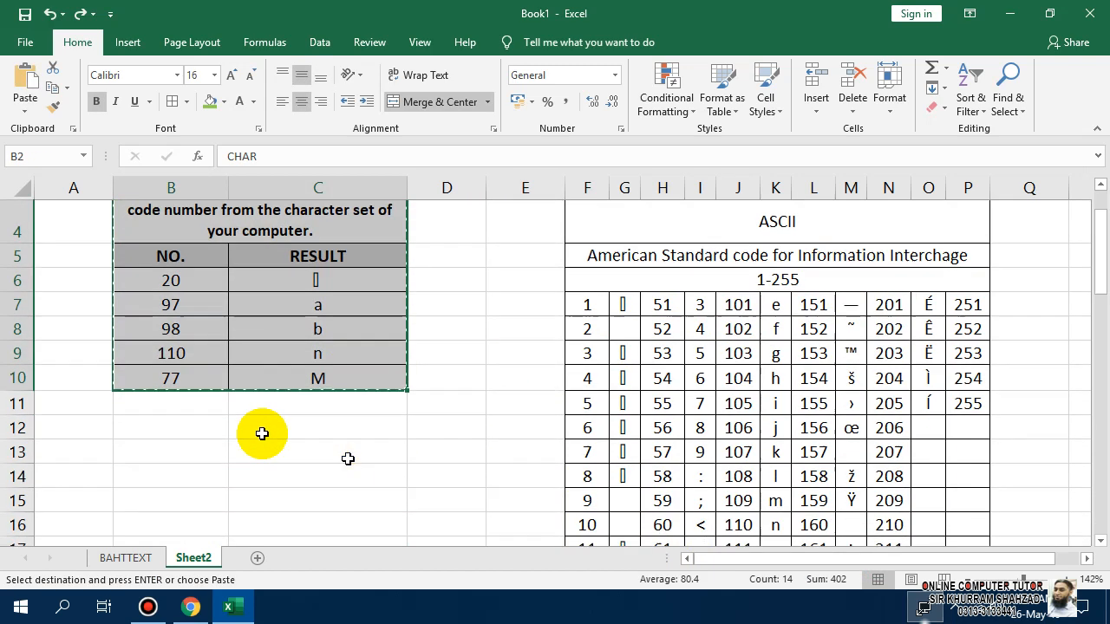
{"action": "left_click", "coordinate": [149, 424]}
{"action": "key", "text": "ctrl+v"}
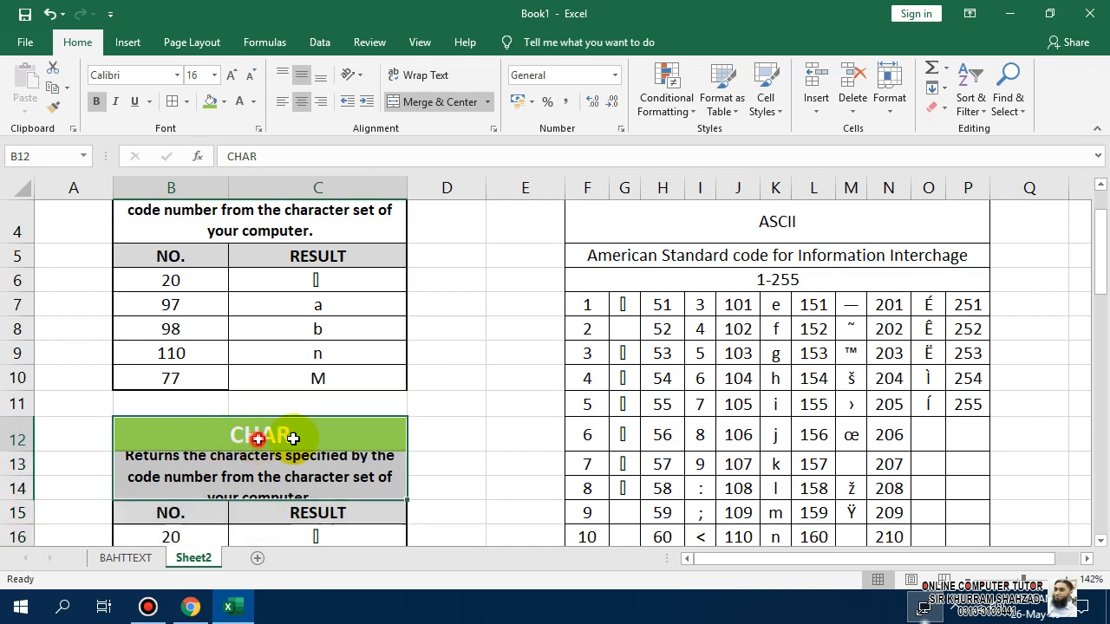
{"action": "type", "text": "code"}
{"action": "key", "text": "Return"}
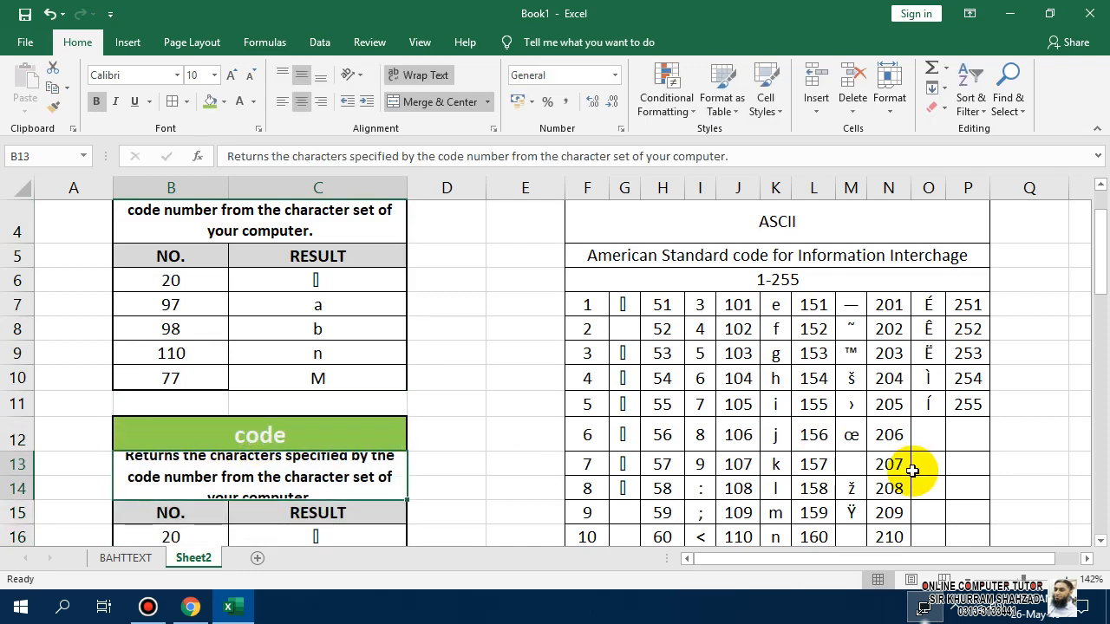
{"action": "key", "text": "Up"}
{"action": "type", "text": "CODE"}
{"action": "key", "text": "Return"}
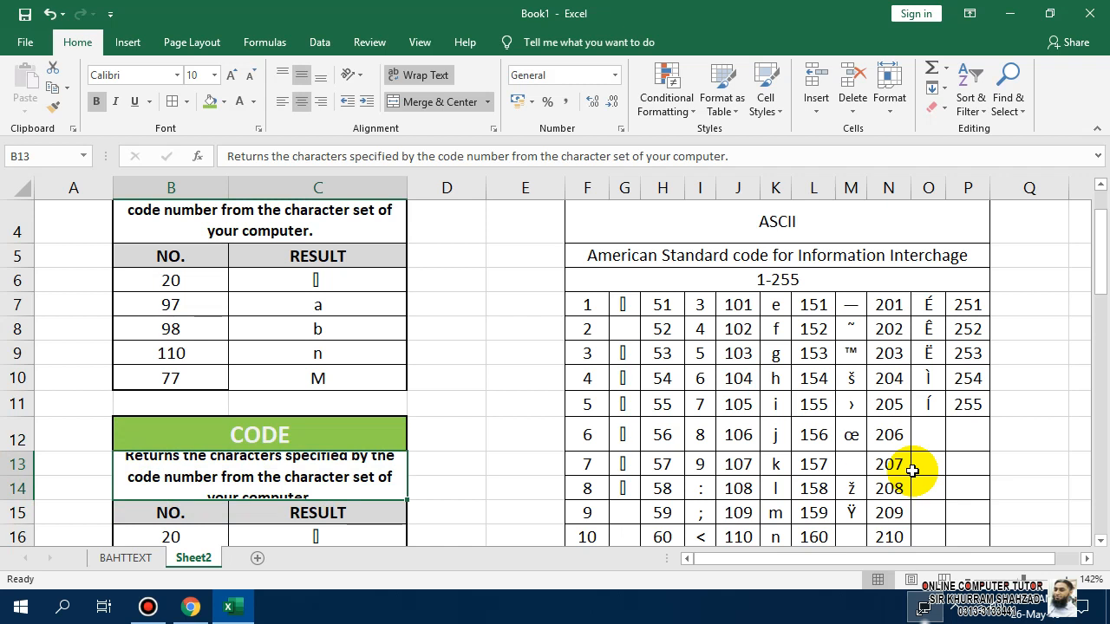
Change the description to 'Returns a numeric code for the first character in a text string in the character set used by computer'.
{"action": "type", "text": "Returns a numeric number"}
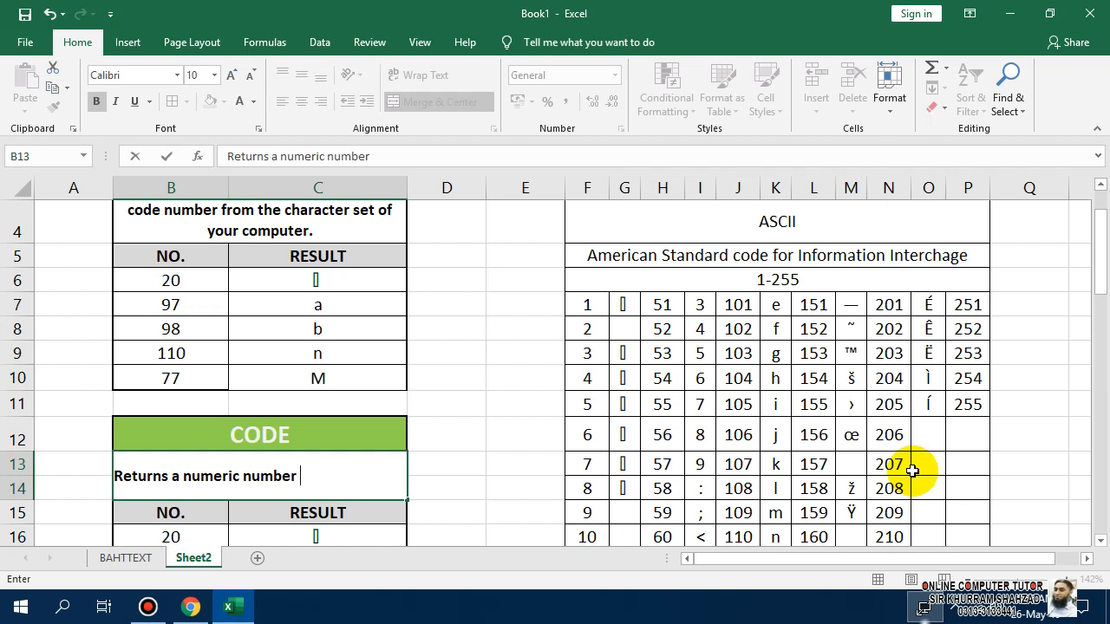
{"action": "key", "text": "BackSpace"}
{"action": "key", "text": "BackSpace"}
{"action": "key", "text": "BackSpace"}
{"action": "key", "text": "BackSpace"}
{"action": "key", "text": "BackSpace"}
{"action": "key", "text": "BackSpace"}
{"action": "type", "text": "code"}
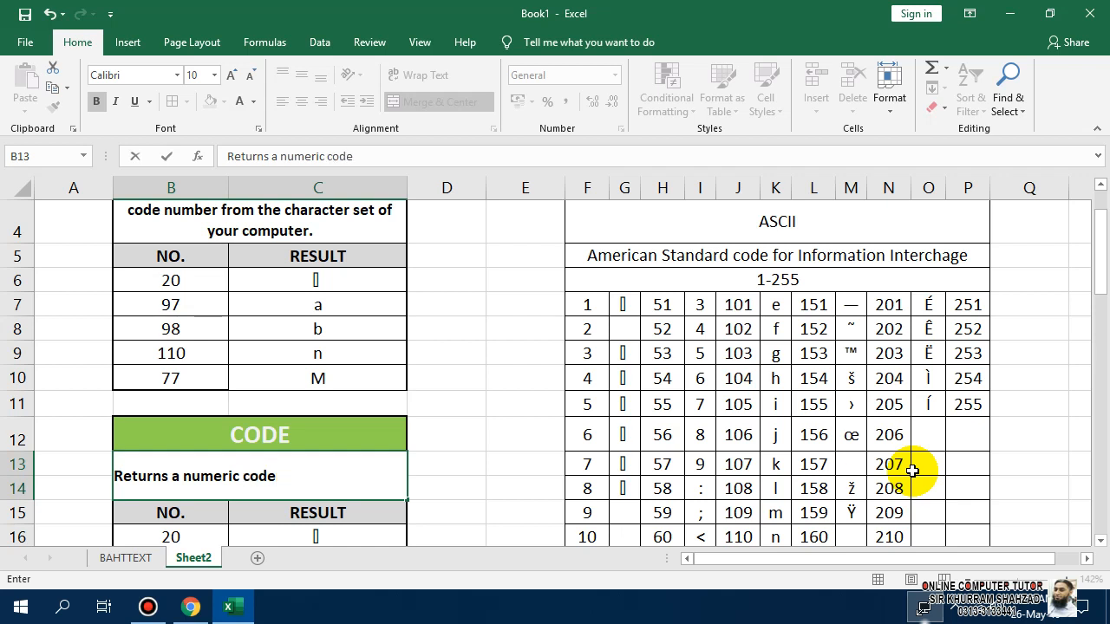
{"action": "type", "text": " for the first ch"}
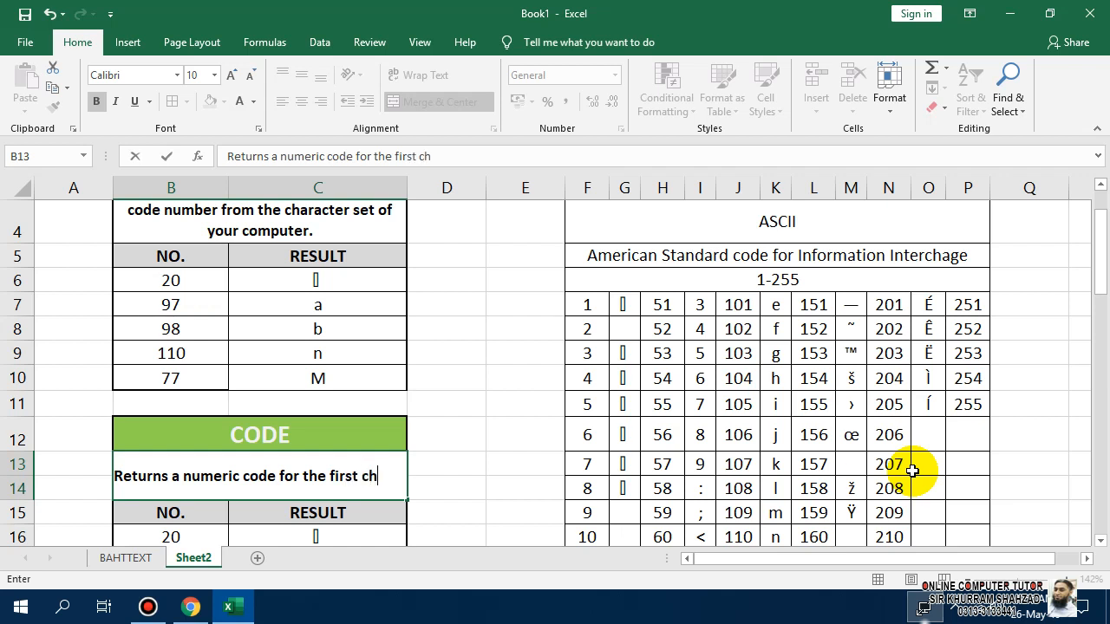
{"action": "type", "text": "aracter in"}
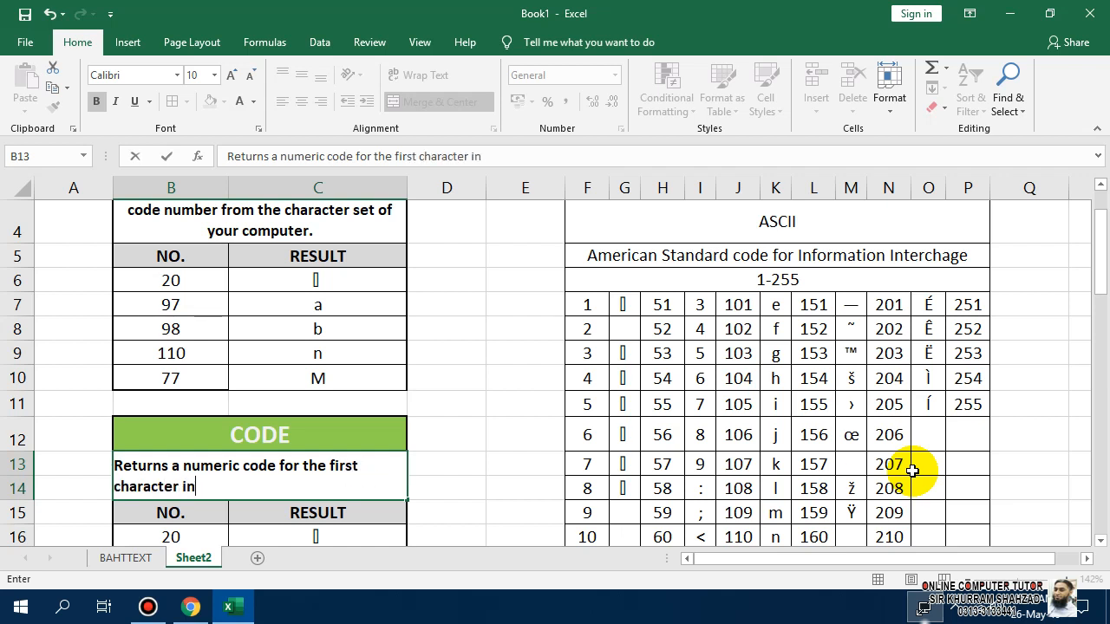
{"action": "type", "text": " a text string"}
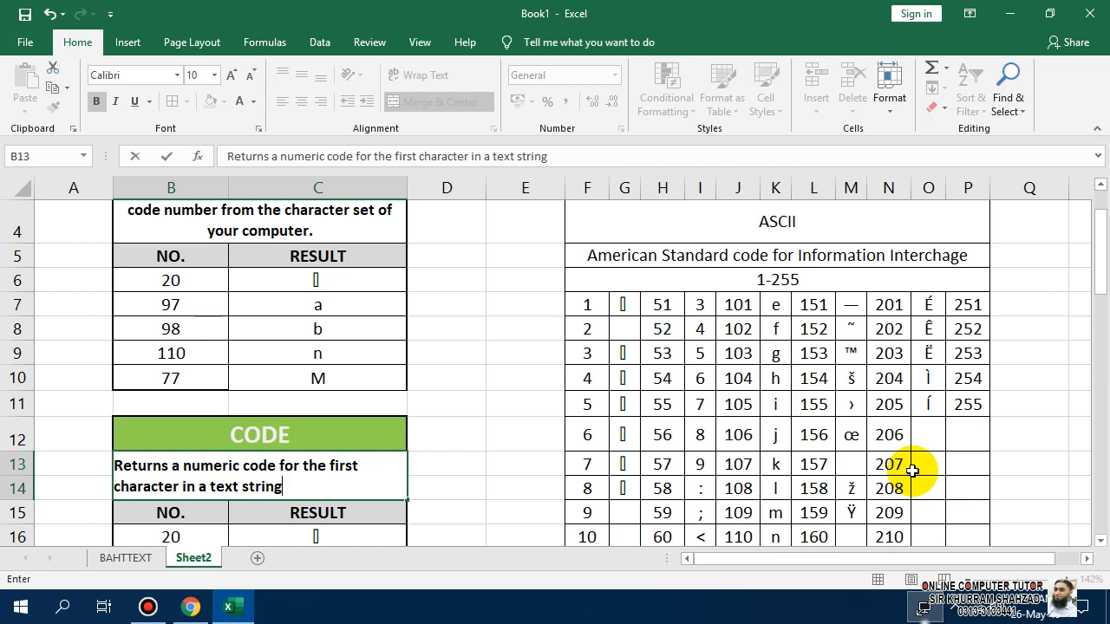
{"action": "type", "text": "in the character"}
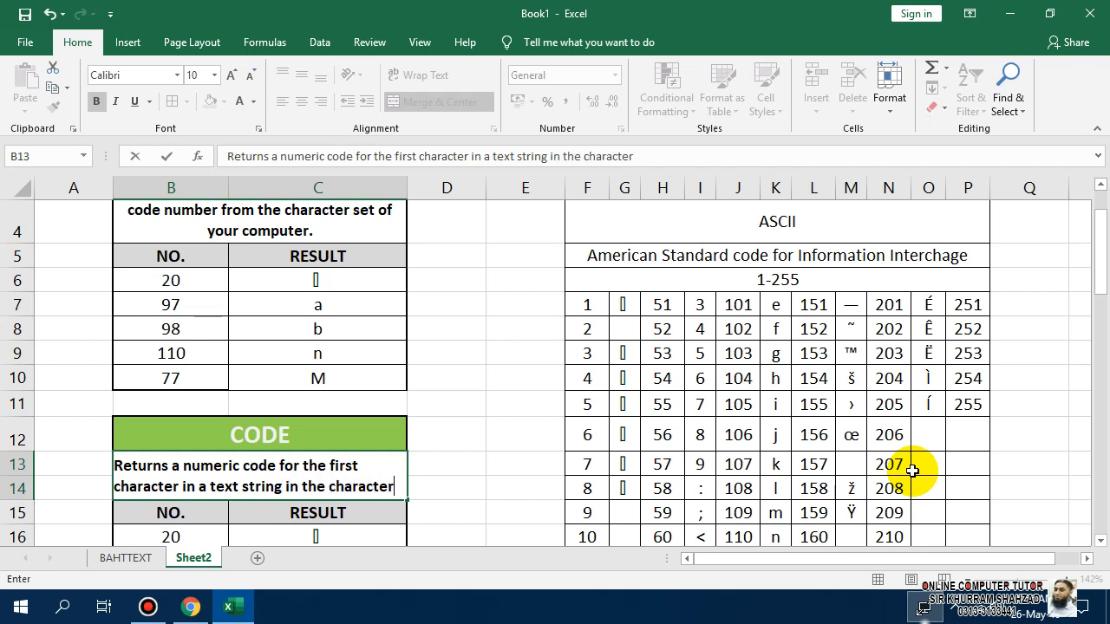
{"action": "type", "text": " set"}
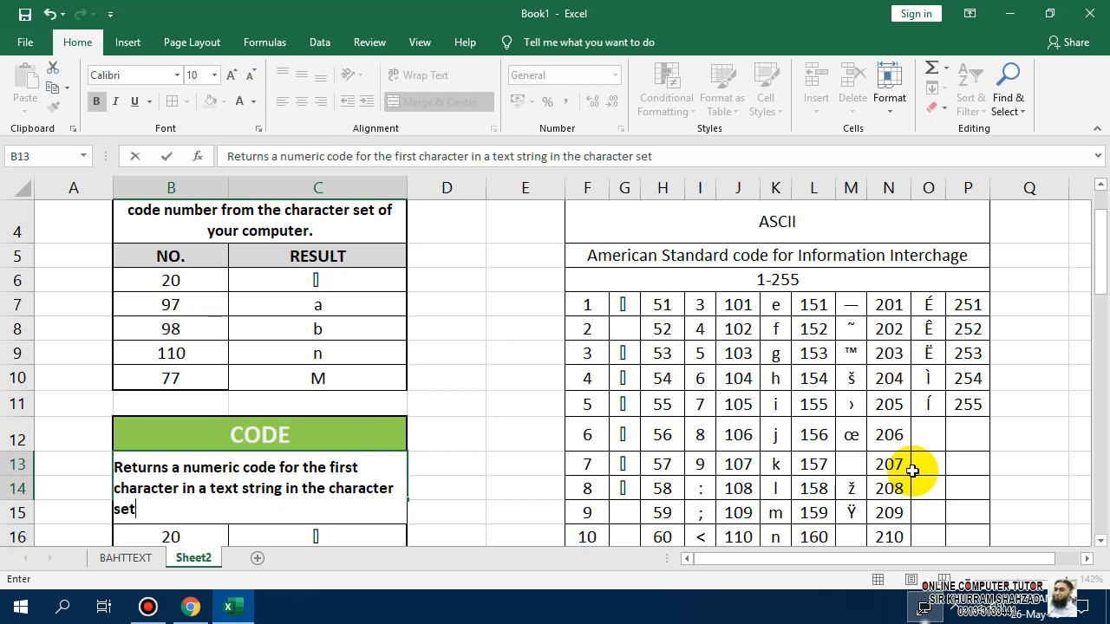
{"action": "type", "text": " used by co"}
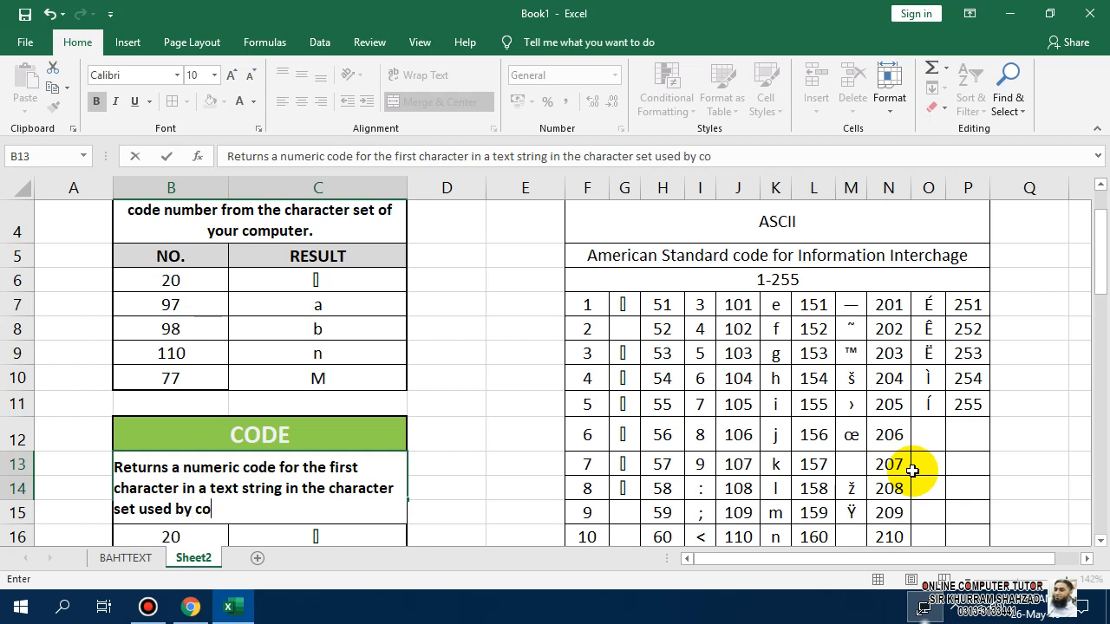
{"action": "type", "text": "mputer"}
{"action": "key", "text": "Return"}
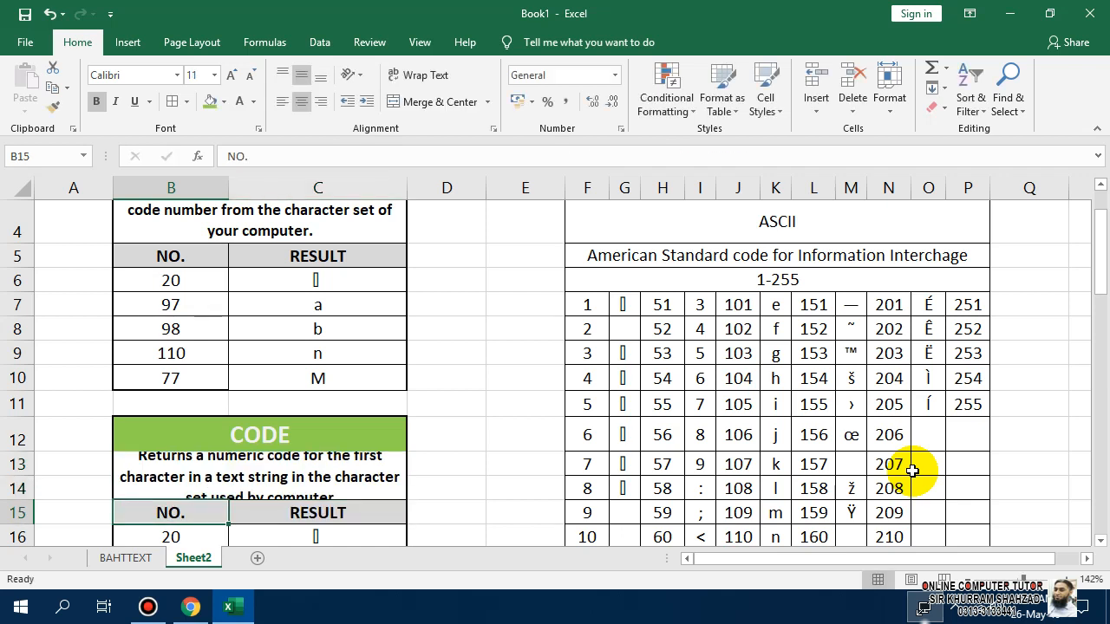
Heighten row 14, try pasting the C16:C20 formulas into B16, then undo the #VALUE! errors.
{"action": "scroll", "coordinate": [453, 324], "scroll_direction": "down", "scroll_amount": 2}
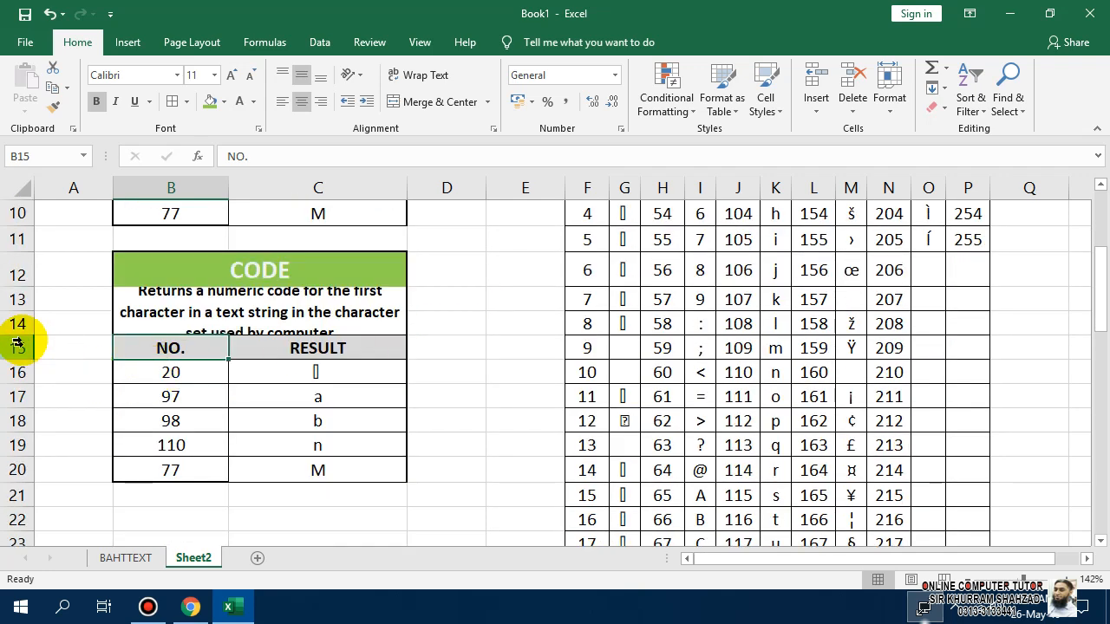
{"action": "left_click_drag", "start_coordinate": [18, 344], "coordinate": [24, 358]}
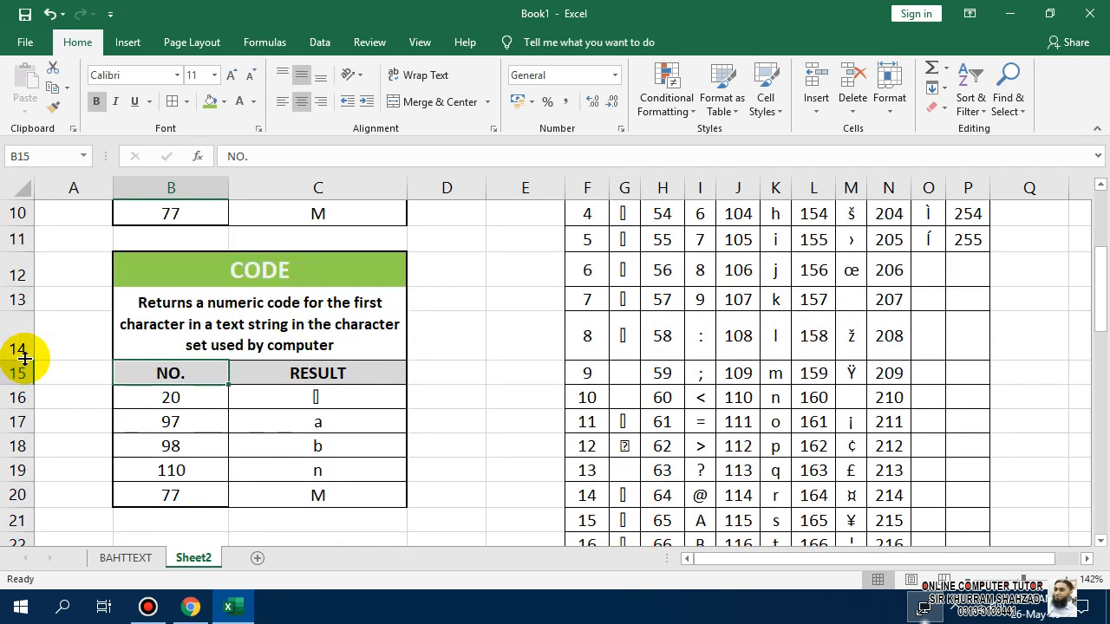
{"action": "left_click_drag", "start_coordinate": [337, 404], "coordinate": [333, 486]}
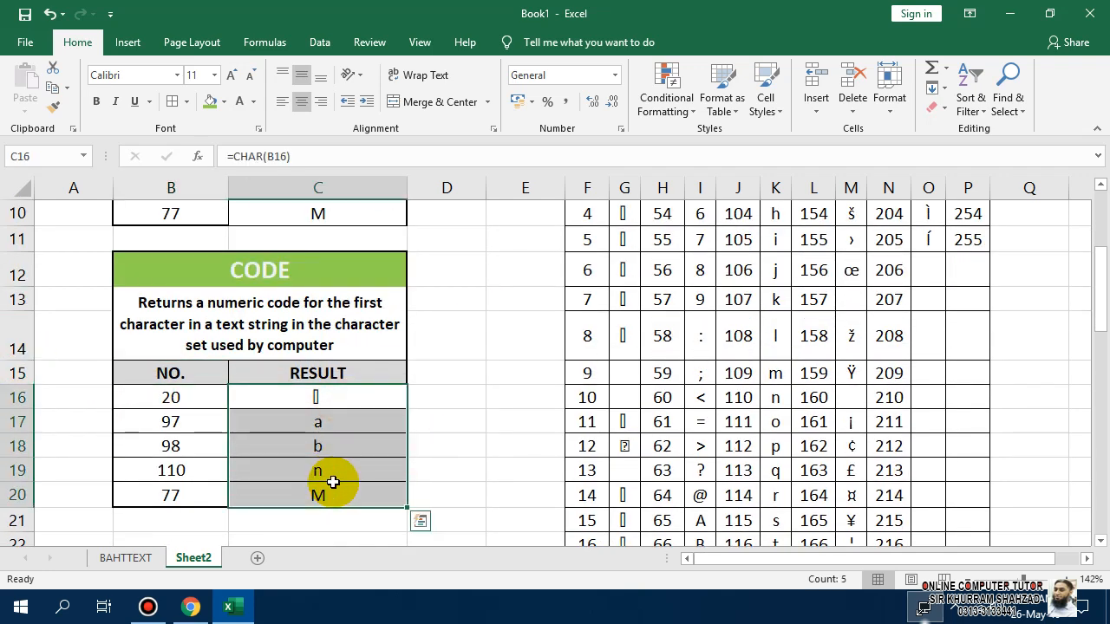
{"action": "key", "text": "ctrl+c"}
{"action": "left_click", "coordinate": [168, 397]}
{"action": "key", "text": "ctrl+v"}
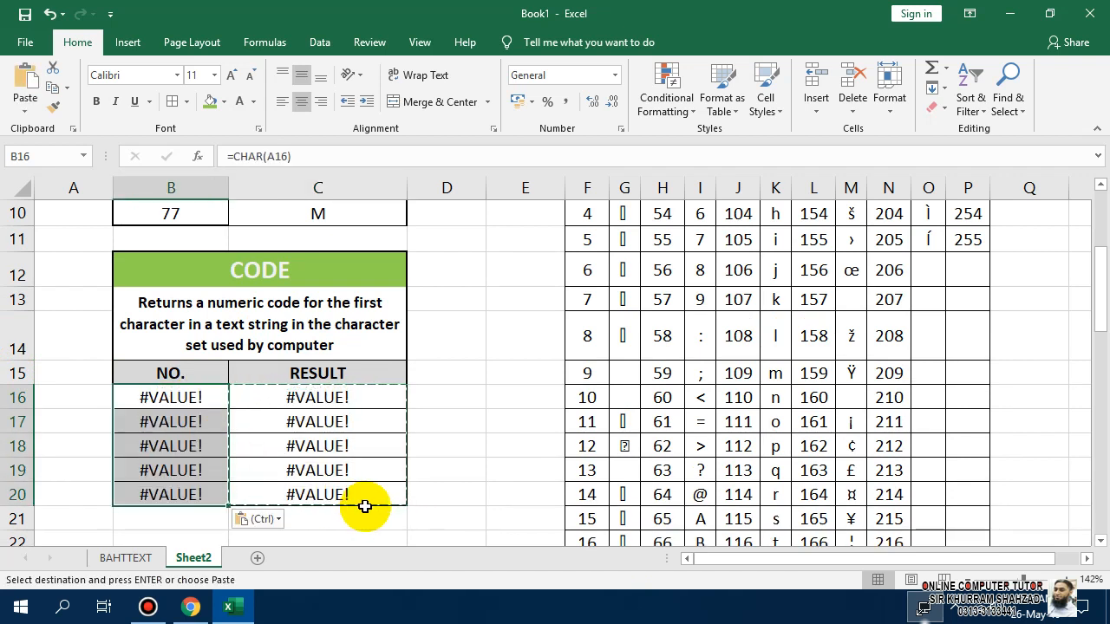
{"action": "key", "text": "Escape"}
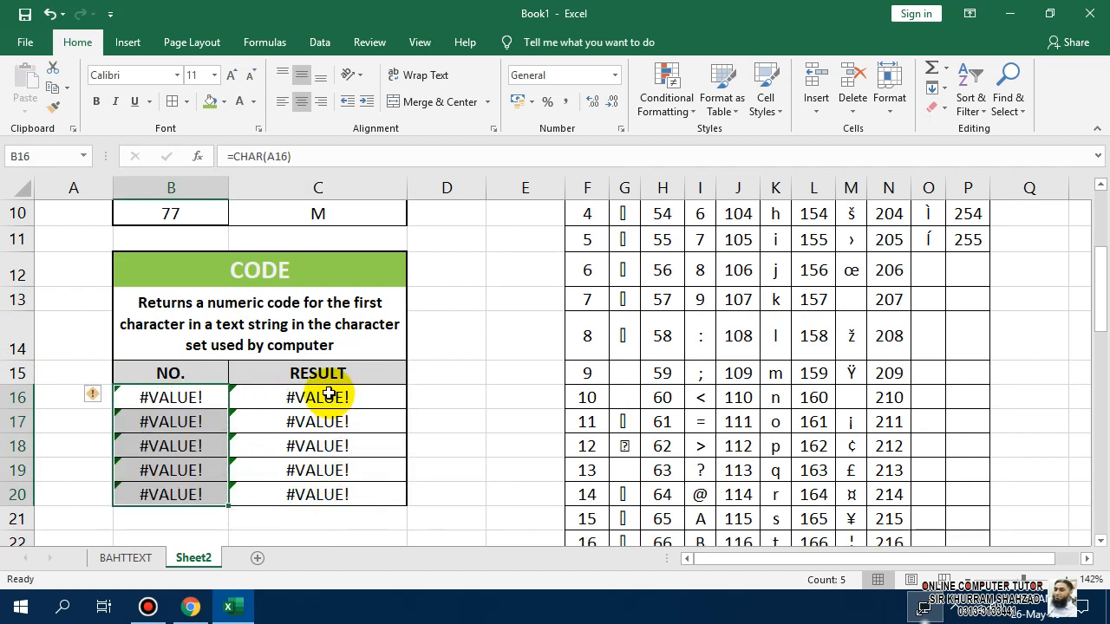
{"action": "key", "text": "ctrl+z"}
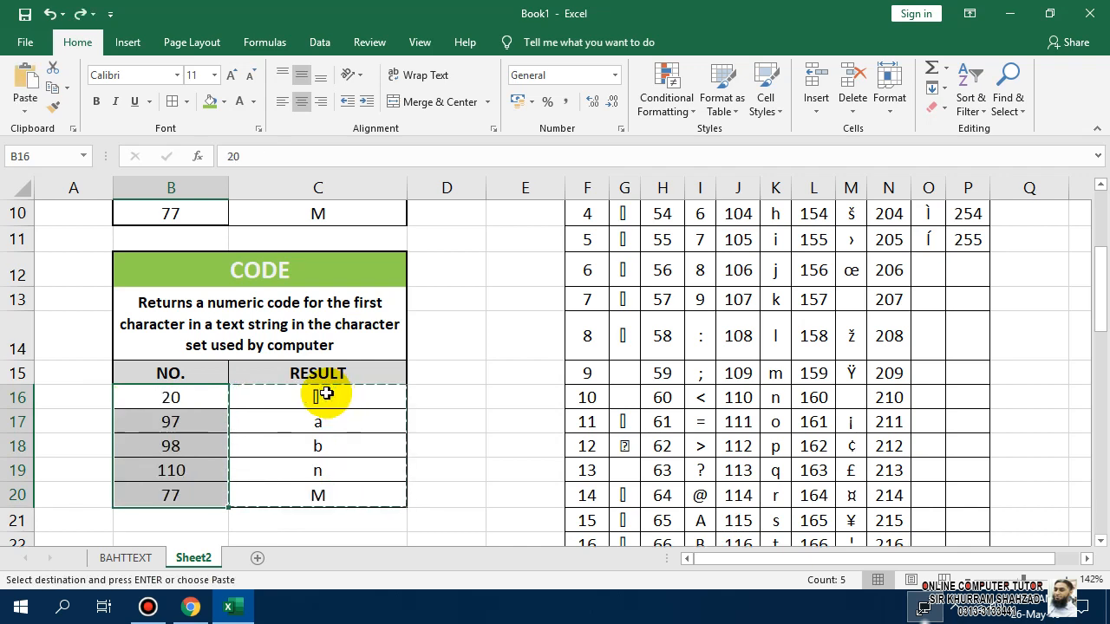
Clear the C16:C20 results, then undo the clearing to restore them.
{"action": "left_click_drag", "start_coordinate": [355, 399], "coordinate": [364, 493]}
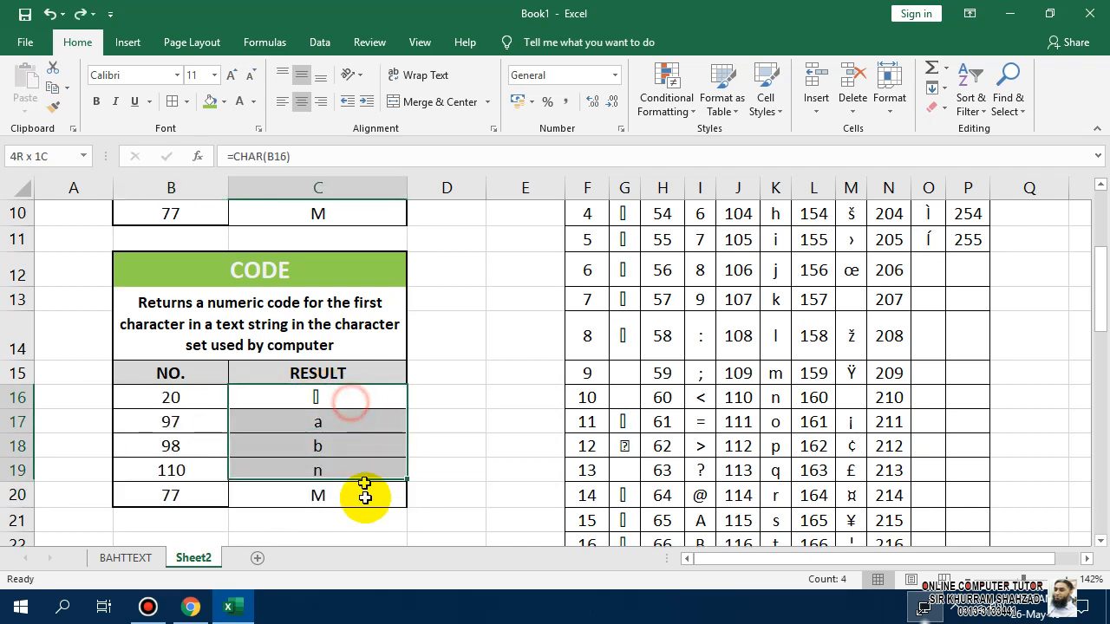
{"action": "key", "text": "Delete"}
{"action": "scroll", "coordinate": [399, 496], "scroll_direction": "up", "scroll_amount": 2}
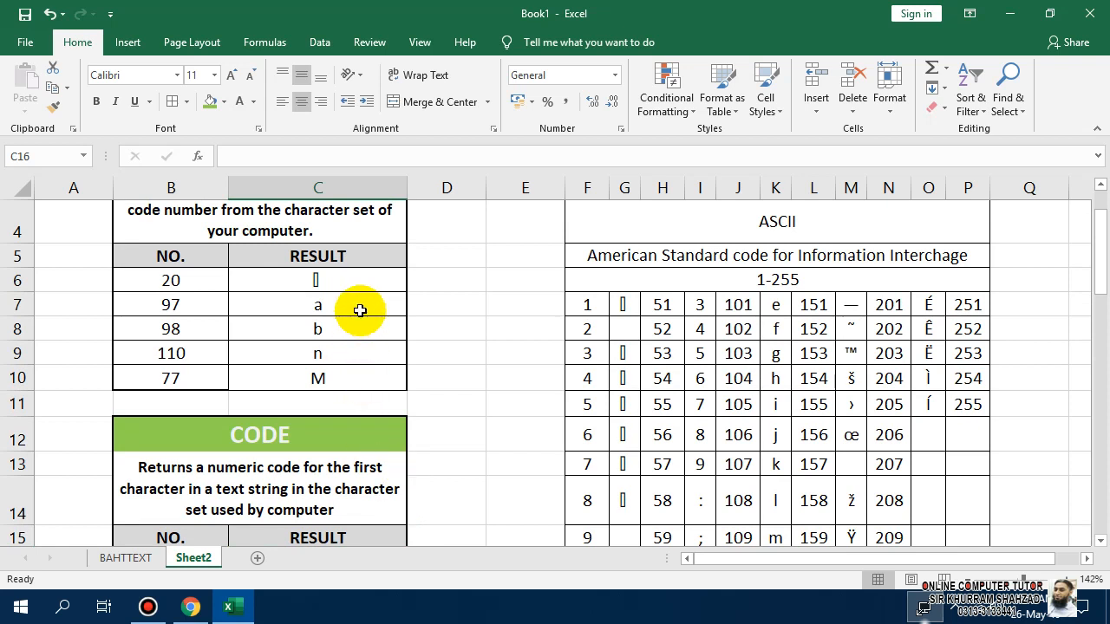
{"action": "left_click_drag", "start_coordinate": [349, 269], "coordinate": [364, 359]}
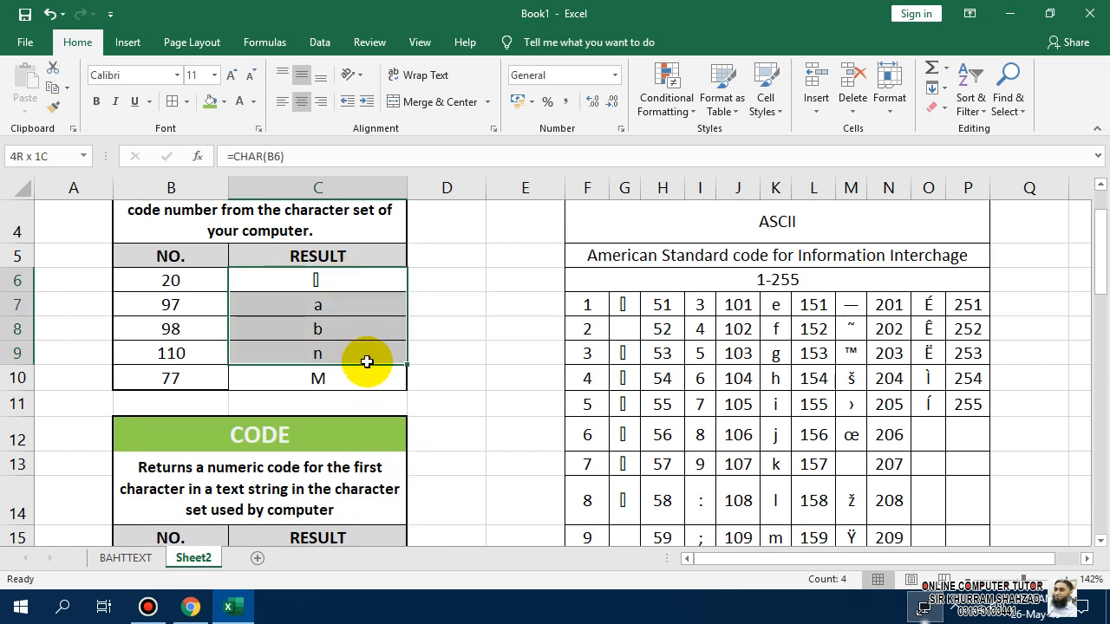
{"action": "left_click", "coordinate": [442, 405]}
{"action": "key", "text": "ctrl+c"}
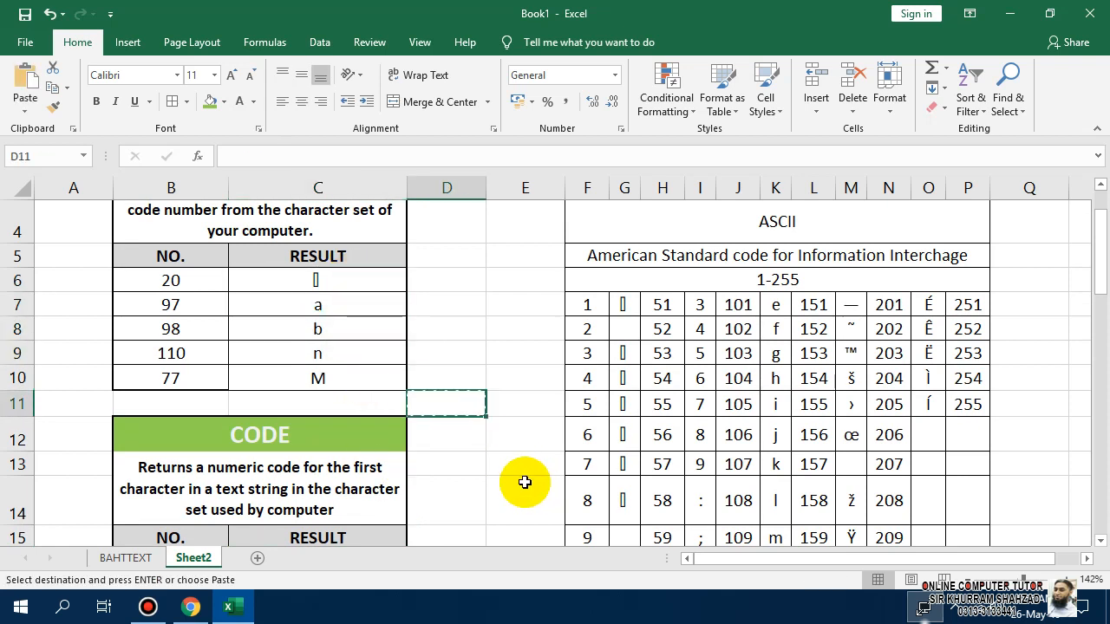
{"action": "key", "text": "Escape"}
{"action": "key", "text": "ctrl+z"}
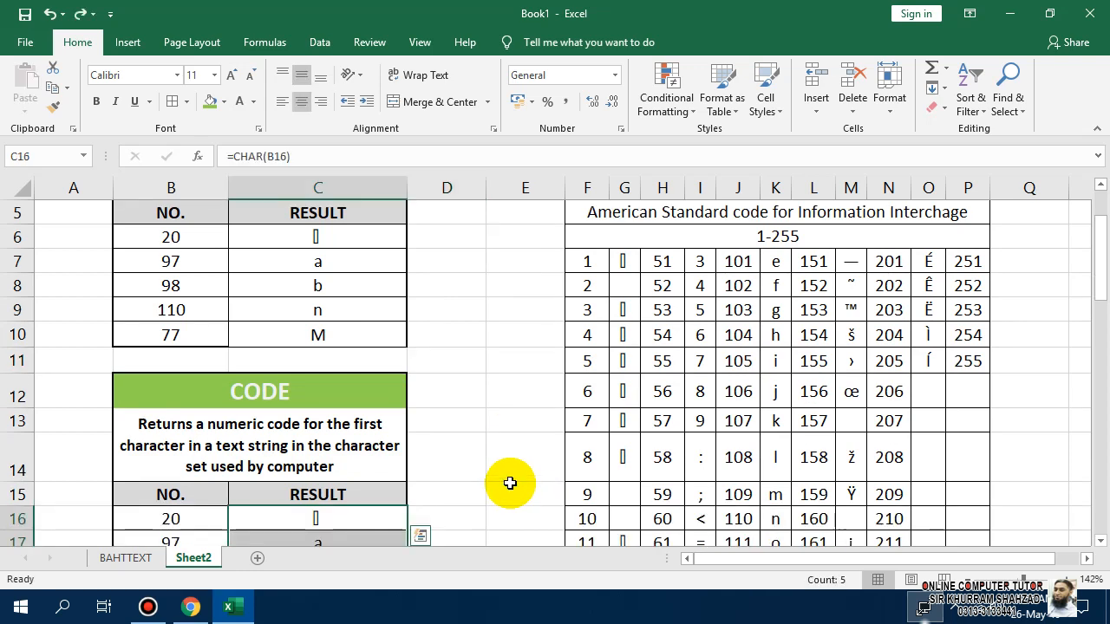
Paste C16:C20 back as plain values and copy the characters into B16:B20.
{"action": "scroll", "coordinate": [510, 483], "scroll_direction": "down", "scroll_amount": 2}
{"action": "key", "text": "ctrl+c"}
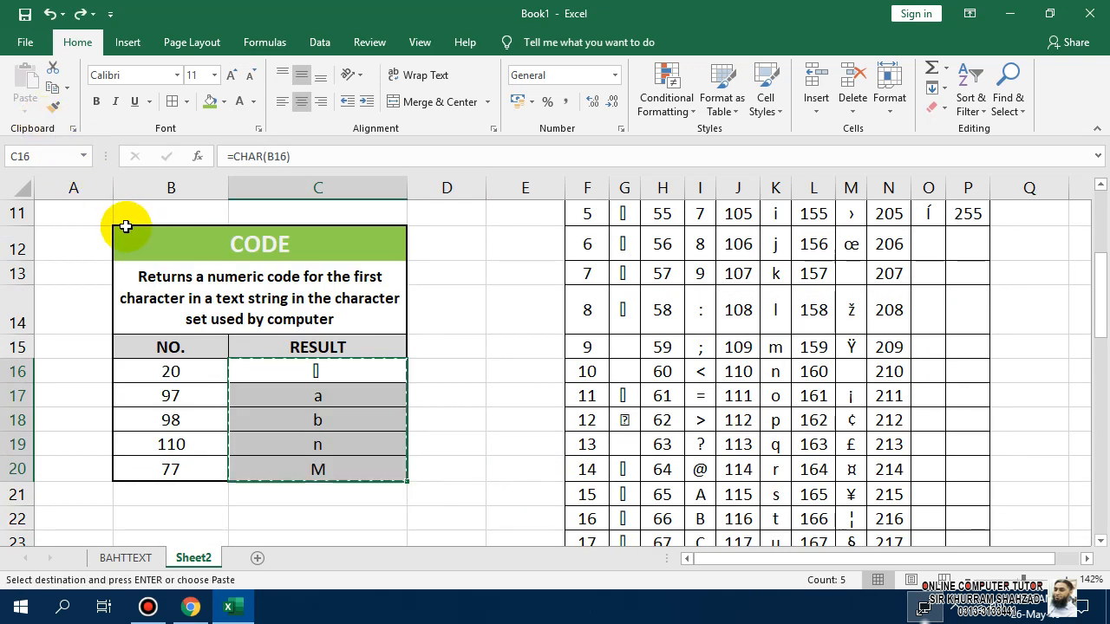
{"action": "left_click", "coordinate": [25, 108]}
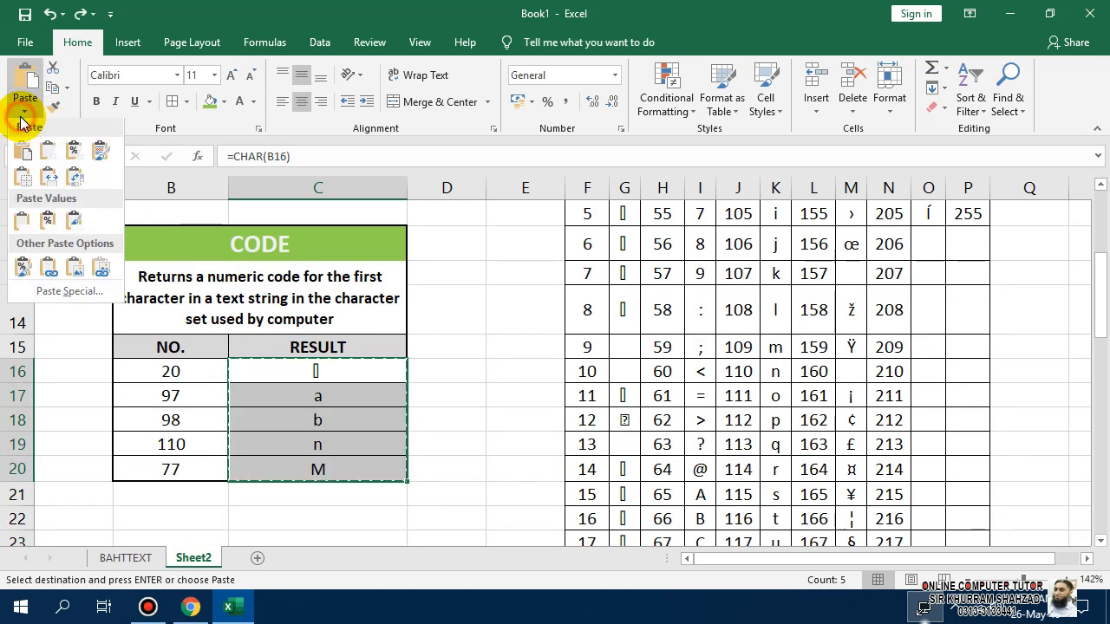
{"action": "left_click", "coordinate": [50, 222]}
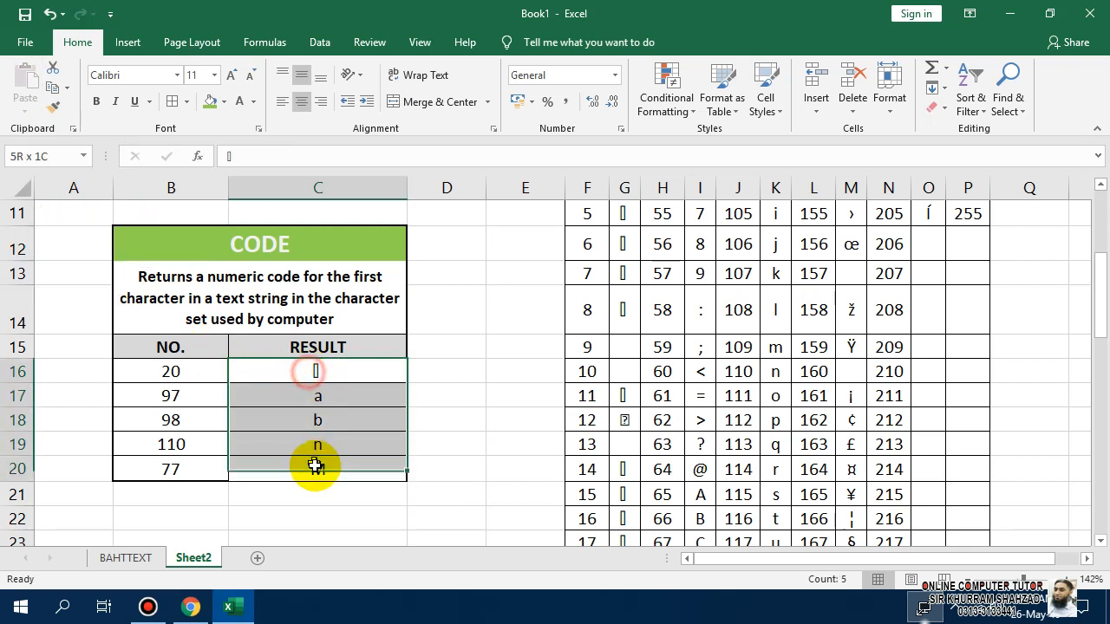
{"action": "key", "text": "ctrl+c"}
{"action": "left_click", "coordinate": [151, 367]}
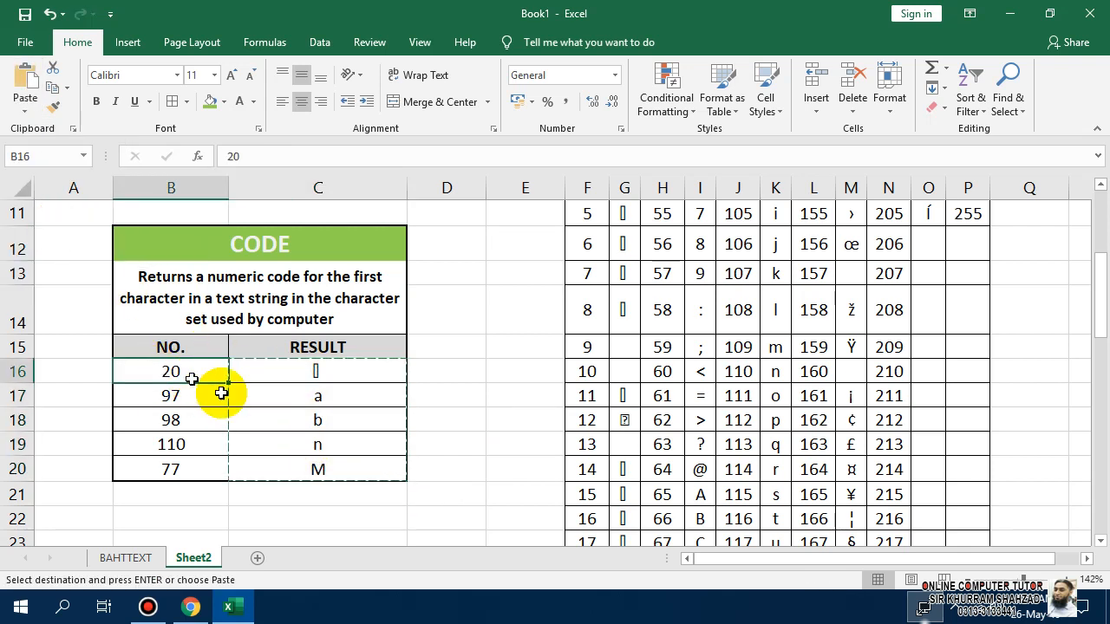
{"action": "key", "text": "ctrl+v"}
{"action": "key", "text": "Escape"}
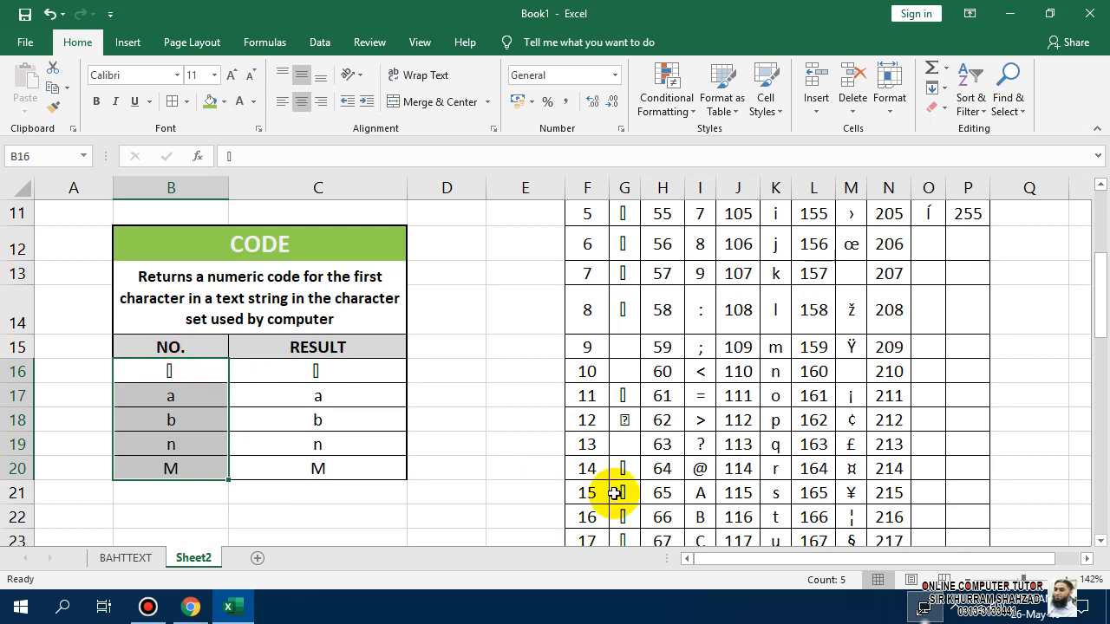
Start a CODE entry in B16 and a formula in C16, then cancel and undo both.
{"action": "type", "text": "CODE"}
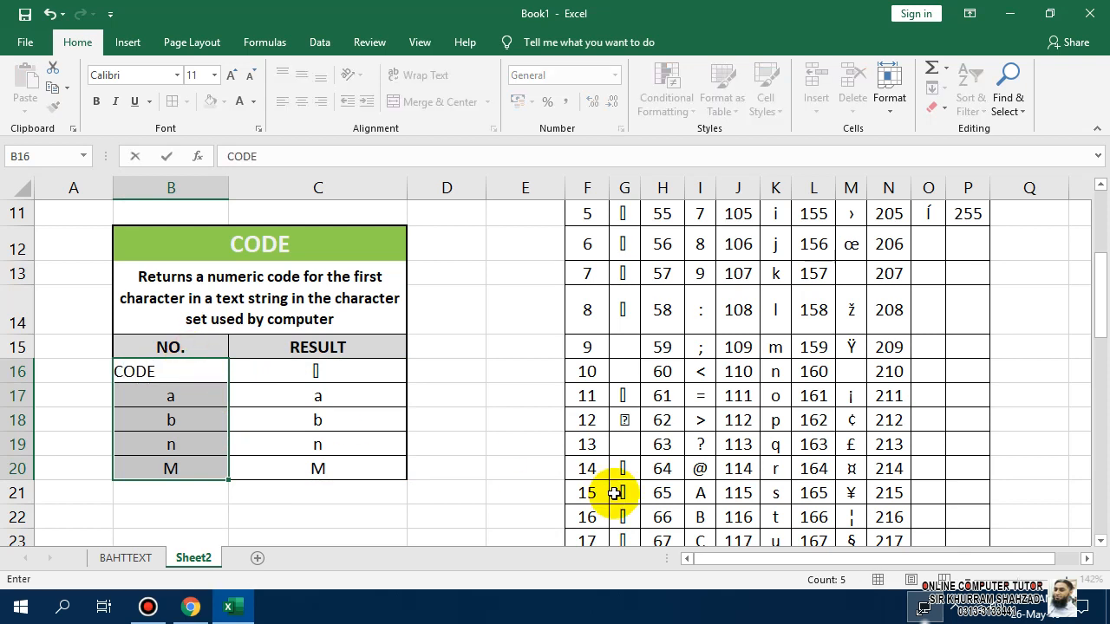
{"action": "key", "text": "Return"}
{"action": "key", "text": "Up"}
{"action": "key", "text": "Right"}
{"action": "type", "text": "=code"}
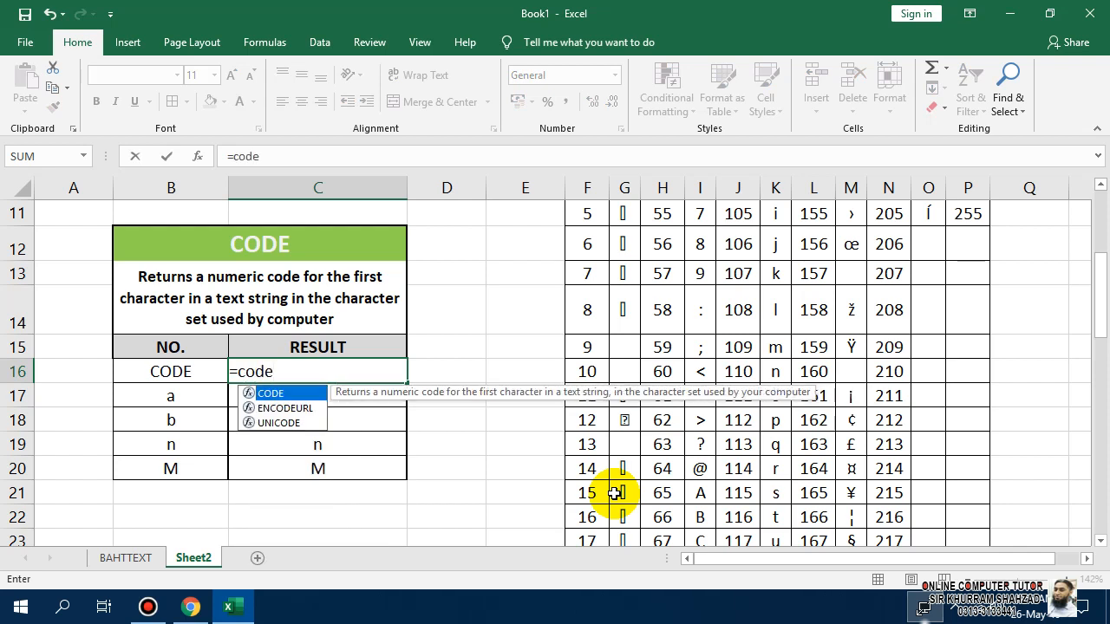
{"action": "type", "text": "("}
{"action": "key", "text": "Left"}
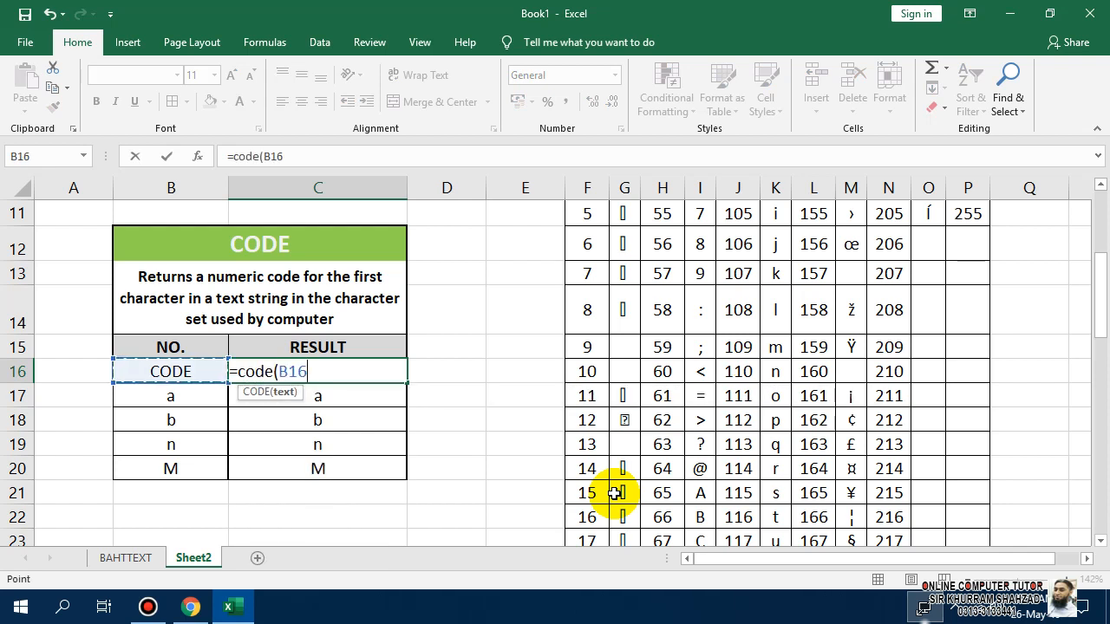
{"action": "key", "text": "Escape"}
{"action": "key", "text": "ctrl+z"}
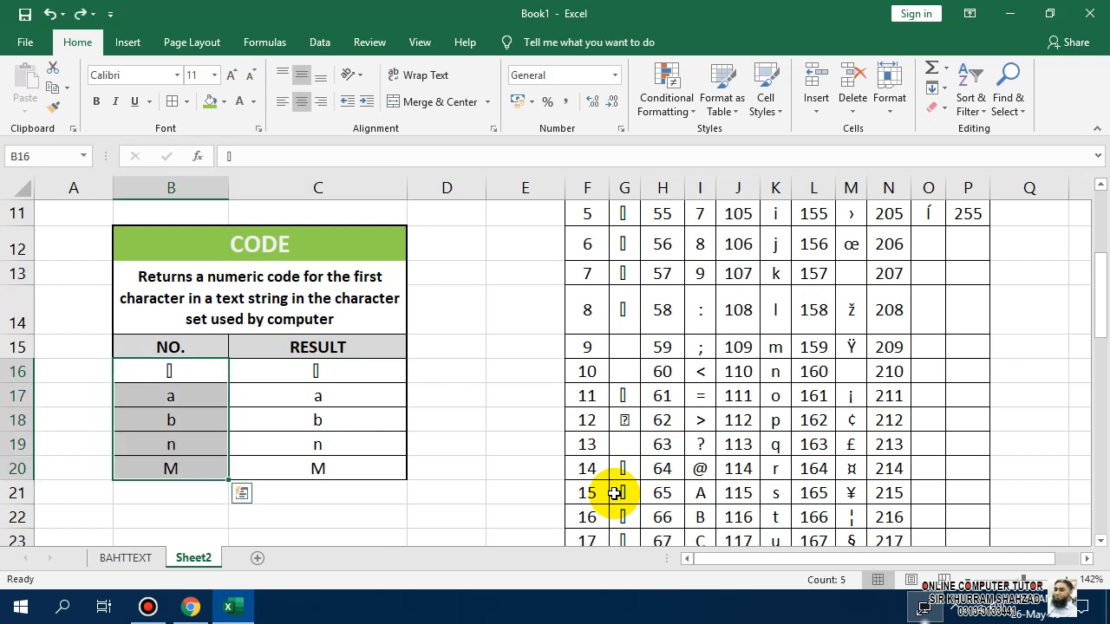
Head B15 as CODE and enter =CODE(B16) in C16.
{"action": "key", "text": "Up"}
{"action": "type", "text": "CODE"}
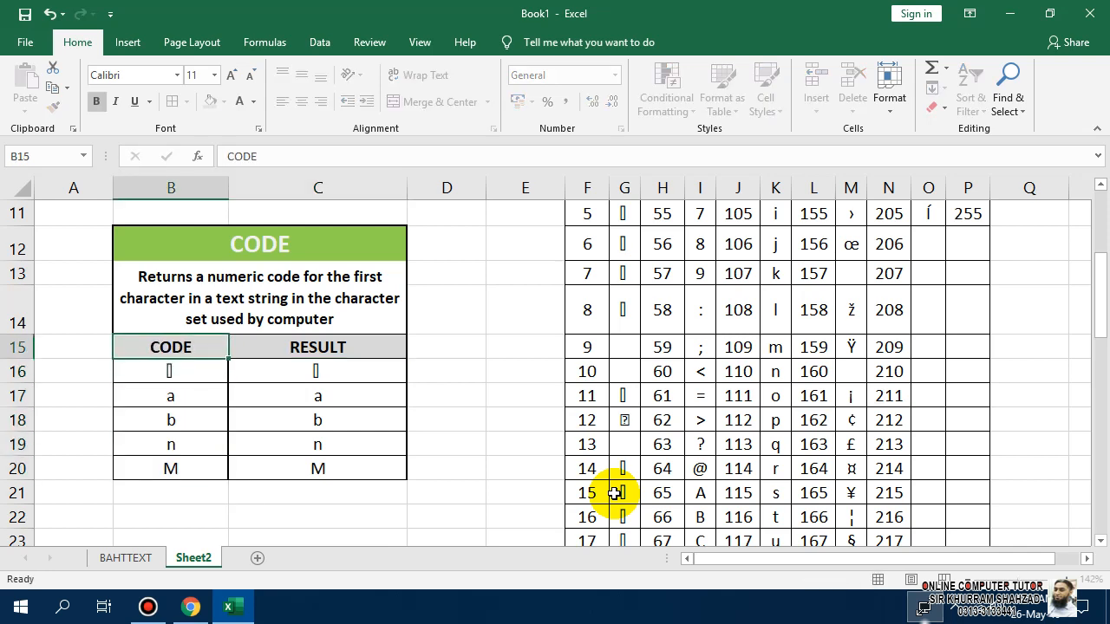
{"action": "key", "text": "Tab"}
{"action": "key", "text": "Down"}
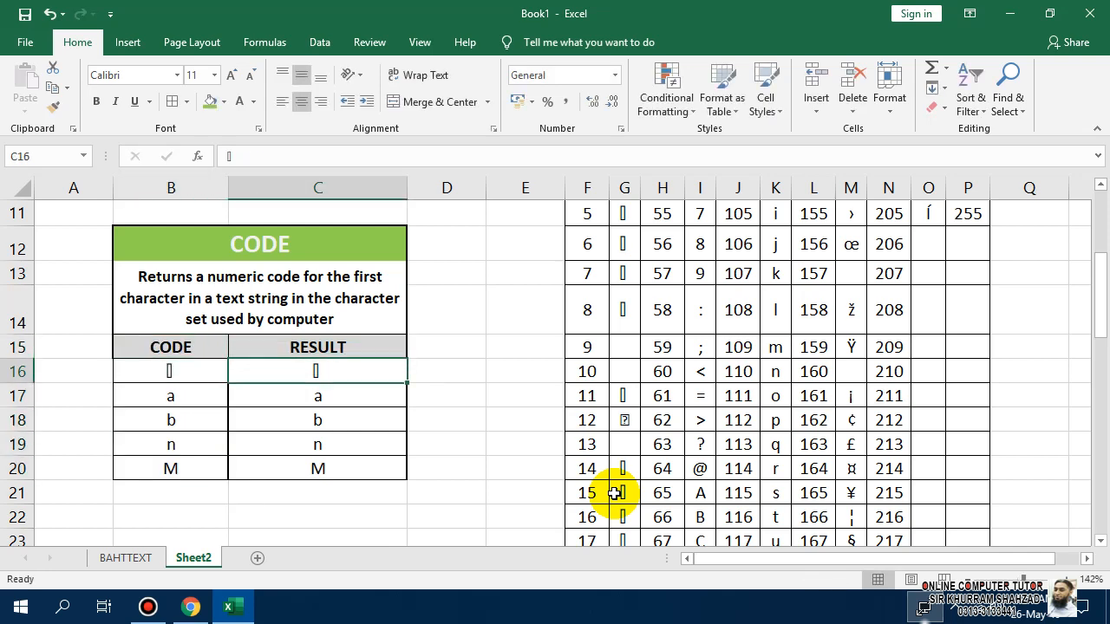
{"action": "type", "text": "=code"}
{"action": "key", "text": "Tab"}
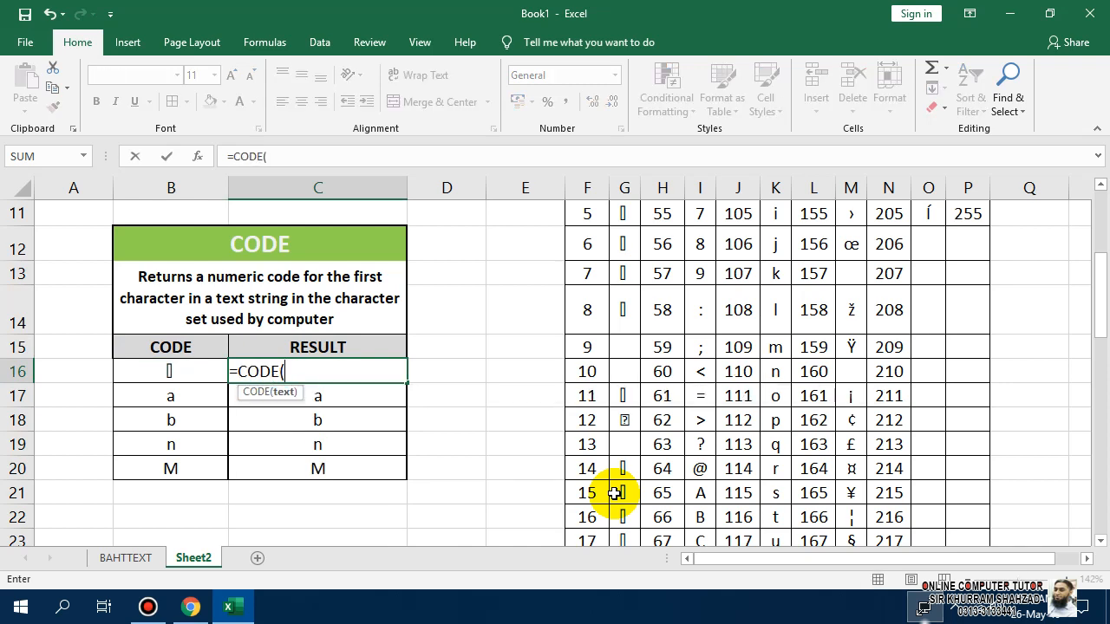
{"action": "key", "text": "Left"}
{"action": "type", "text": ")"}
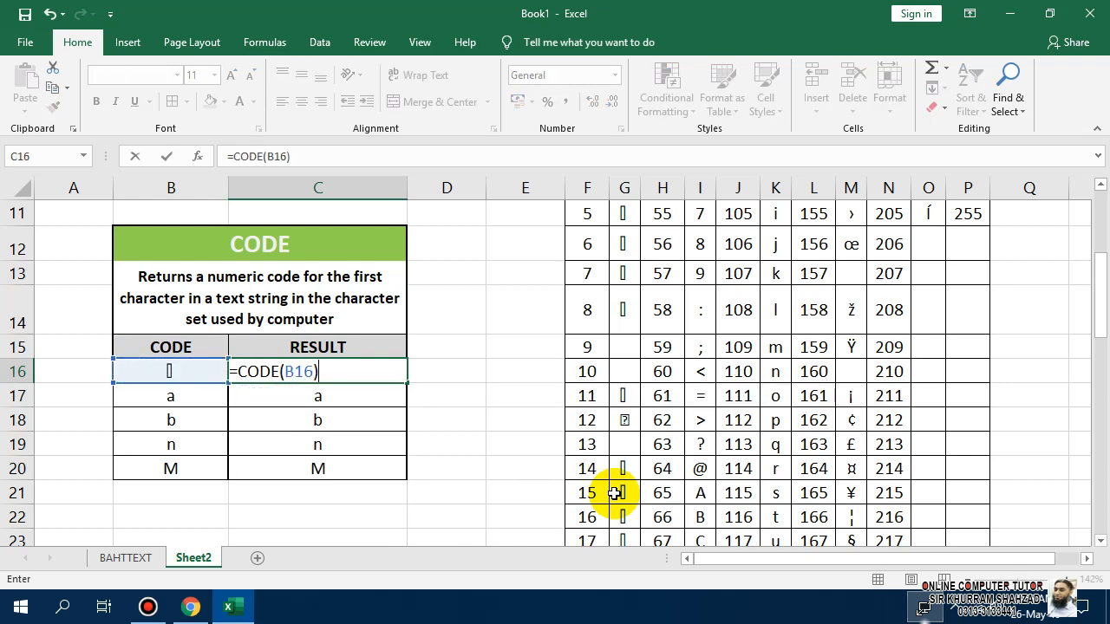
{"action": "key", "text": "Return"}
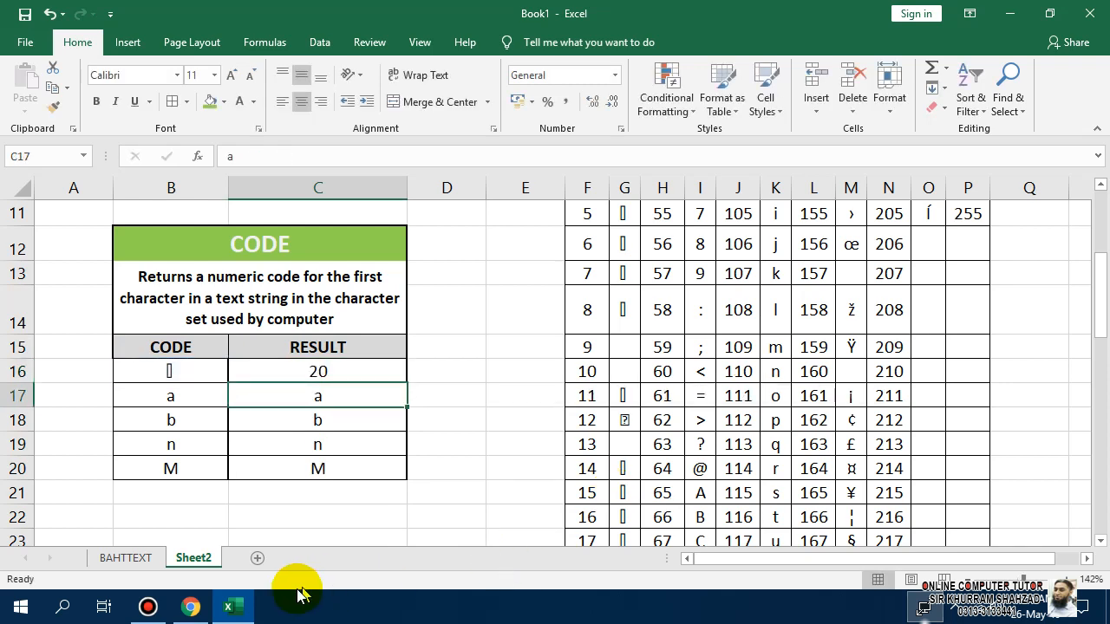
Fill =CODE down C16:C20 (97, 98, 110, 77) and check the CHAR and CODE formulas.
{"action": "left_click", "coordinate": [333, 369]}
{"action": "left_click_drag", "start_coordinate": [407, 383], "coordinate": [394, 485]}
{"action": "scroll", "coordinate": [434, 483], "scroll_direction": "up", "scroll_amount": 1}
{"action": "scroll", "coordinate": [434, 483], "scroll_direction": "up", "scroll_amount": 2}
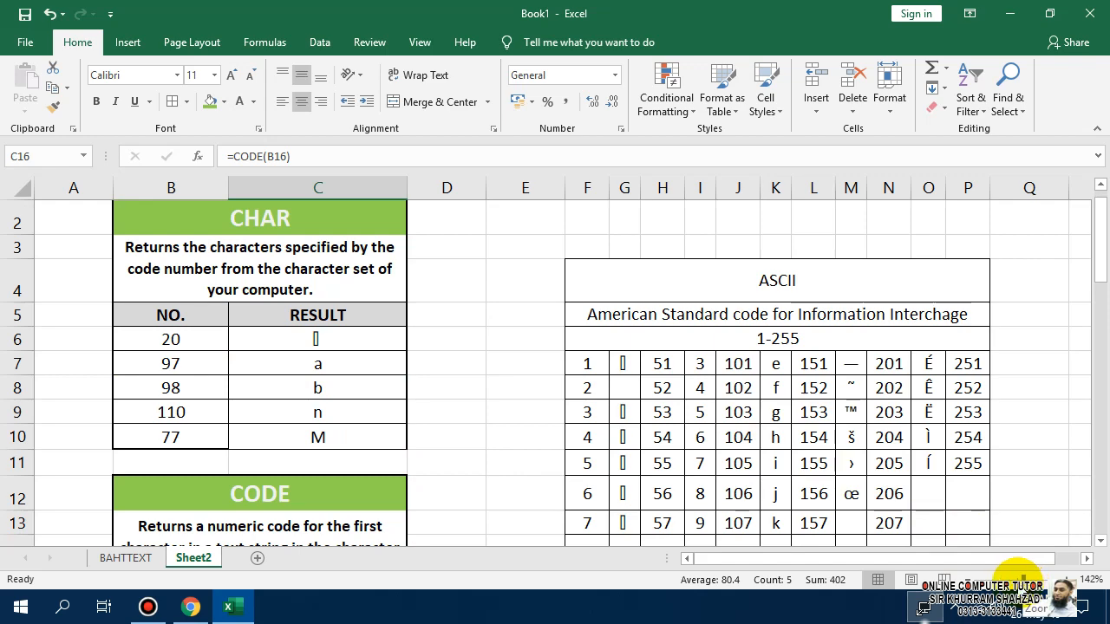
{"action": "left_click", "coordinate": [1023, 580]}
{"action": "scroll", "coordinate": [183, 371], "scroll_direction": "down", "scroll_amount": 1}
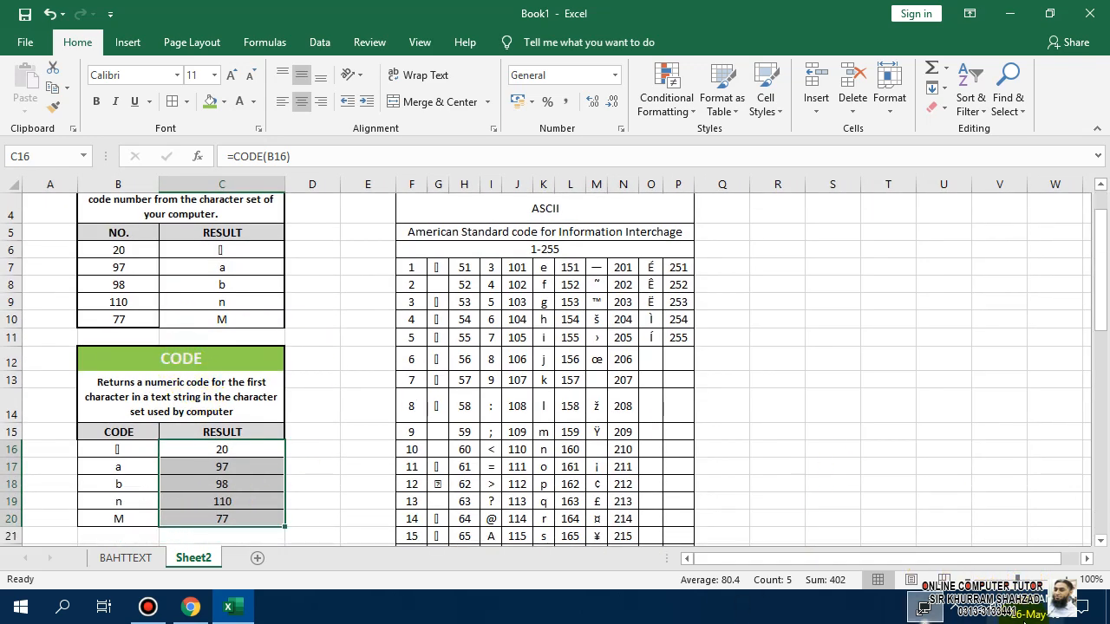
{"action": "left_click_drag", "start_coordinate": [1018, 579], "coordinate": [1012, 580]}
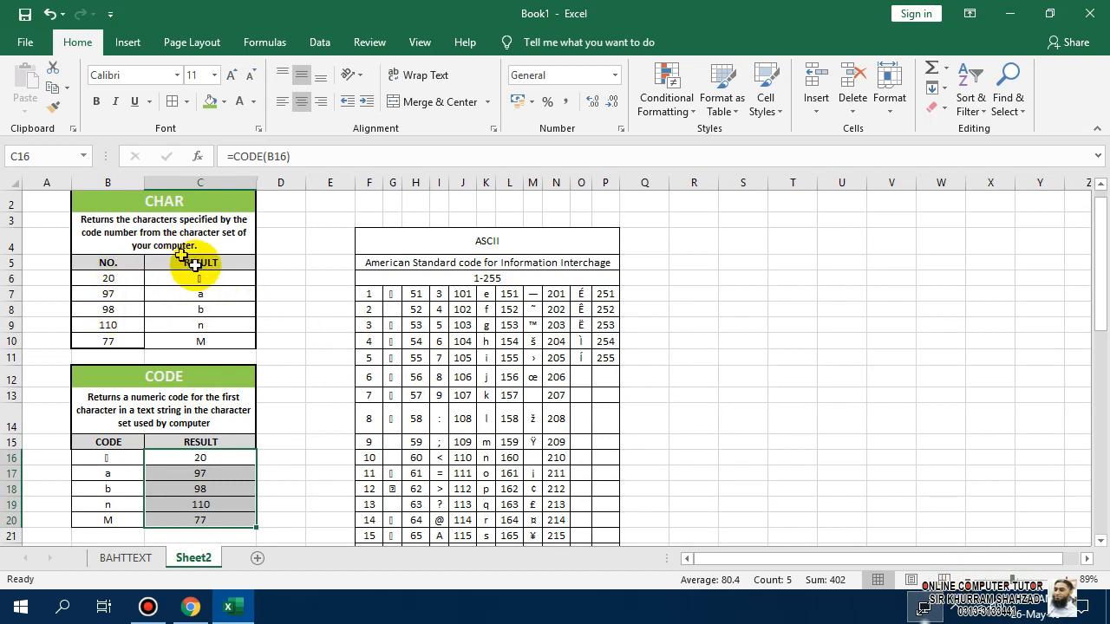
{"action": "left_click", "coordinate": [204, 290]}
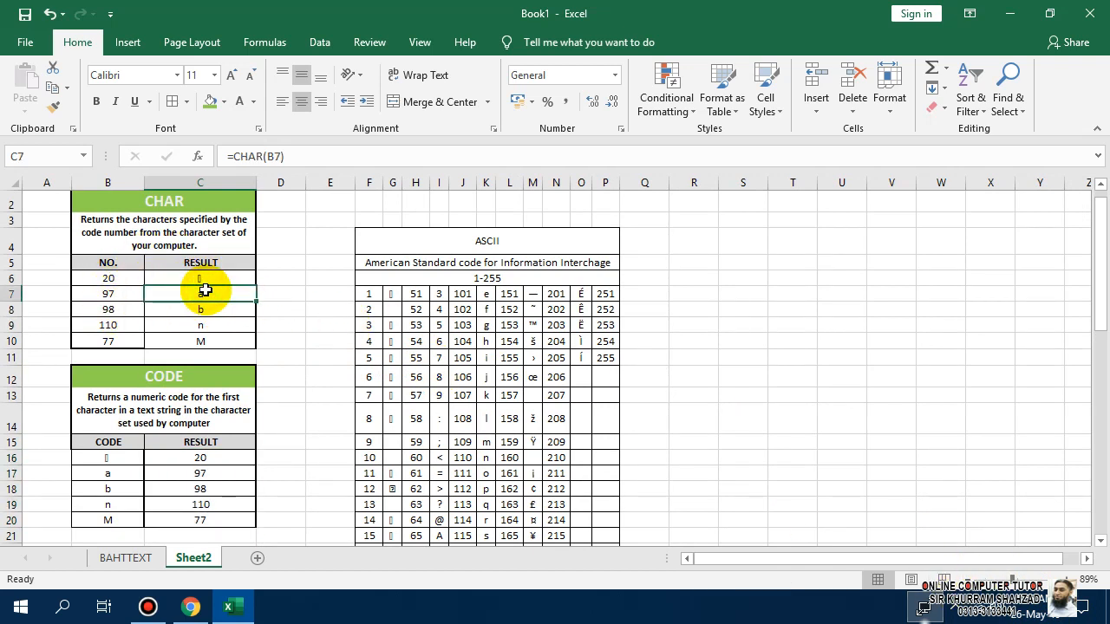
{"action": "left_click", "coordinate": [106, 490]}
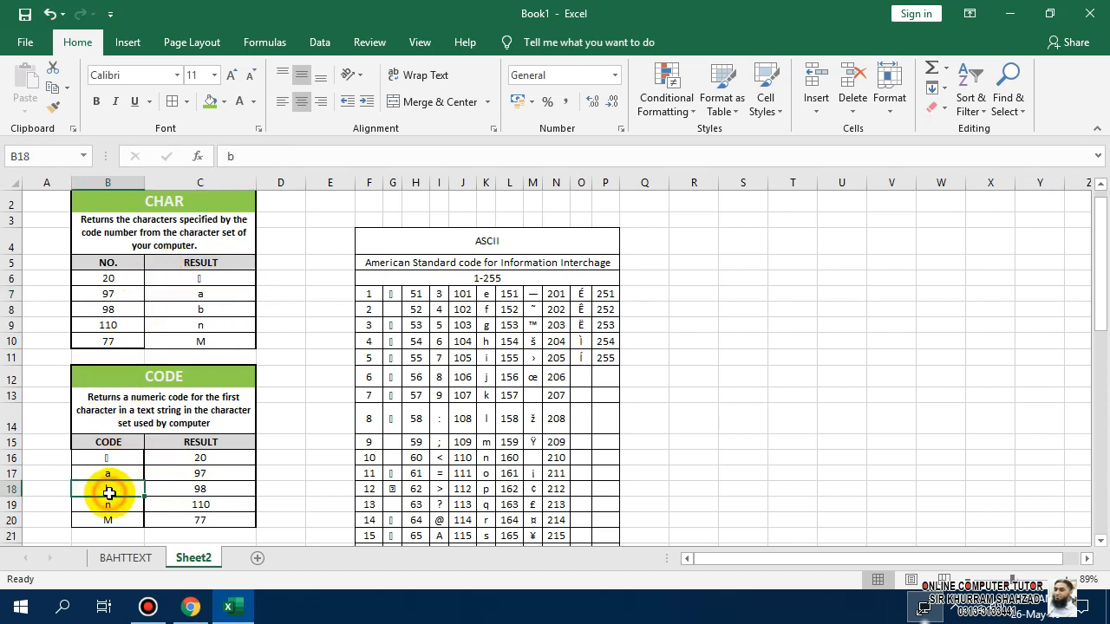
{"action": "left_click", "coordinate": [198, 473]}
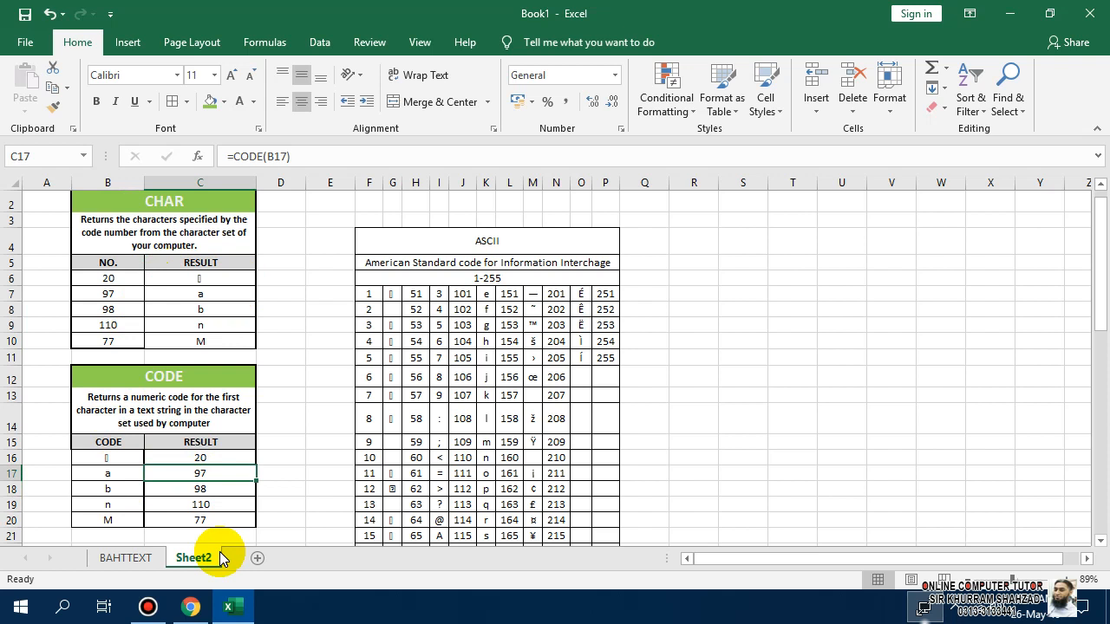
Add a blank Sheet3, then return to Sheet2.
{"action": "left_click", "coordinate": [1036, 579]}
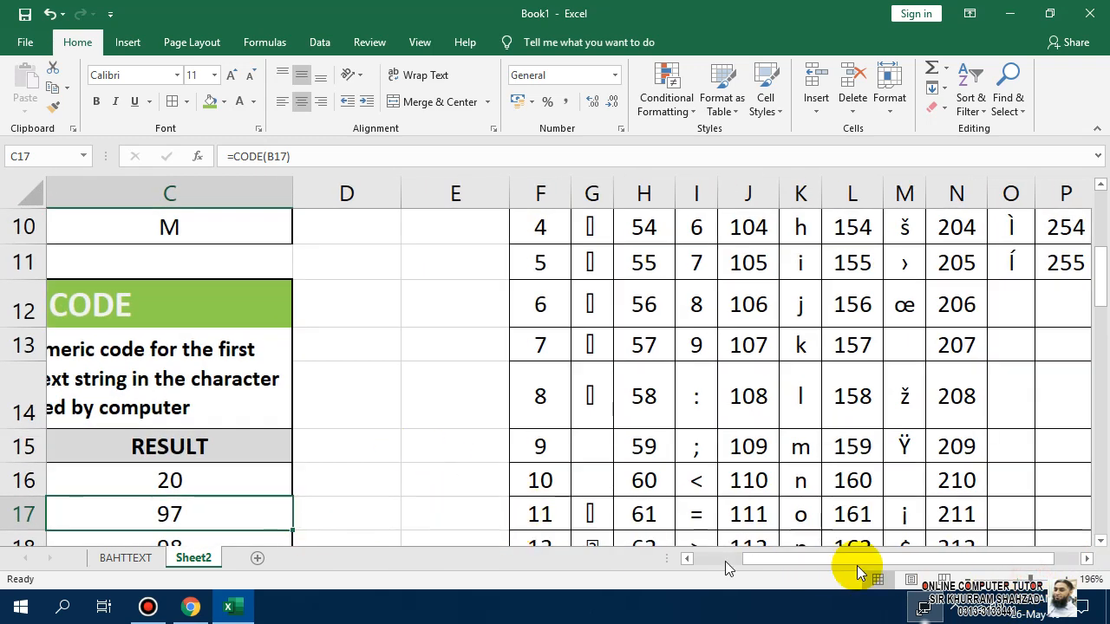
{"action": "left_click_drag", "start_coordinate": [863, 559], "coordinate": [748, 558]}
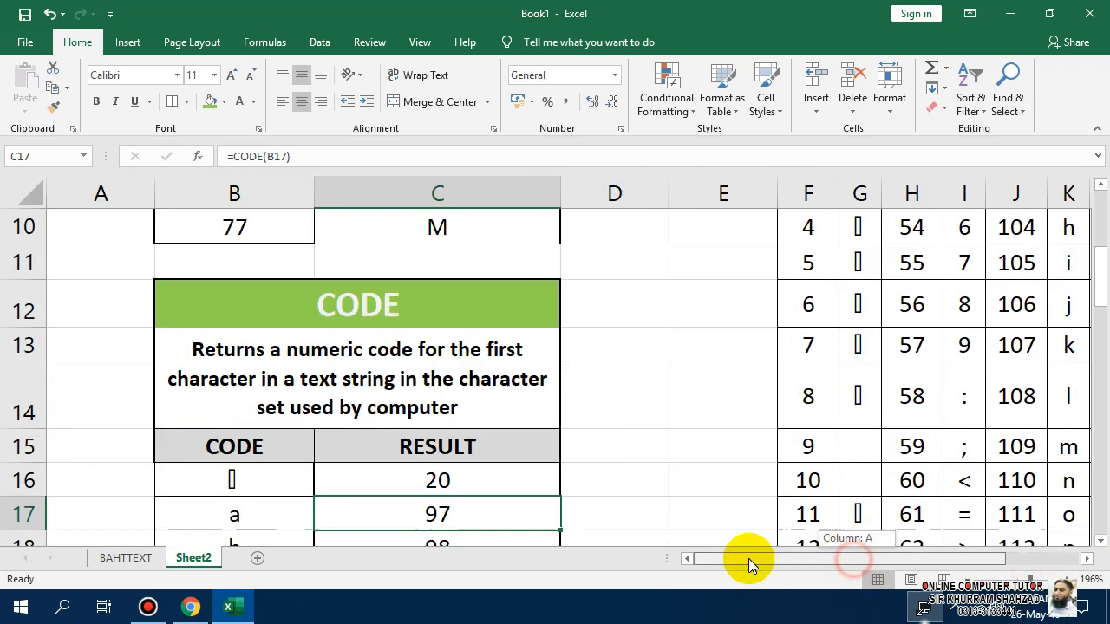
{"action": "left_click", "coordinate": [257, 558]}
{"action": "left_click", "coordinate": [194, 559]}
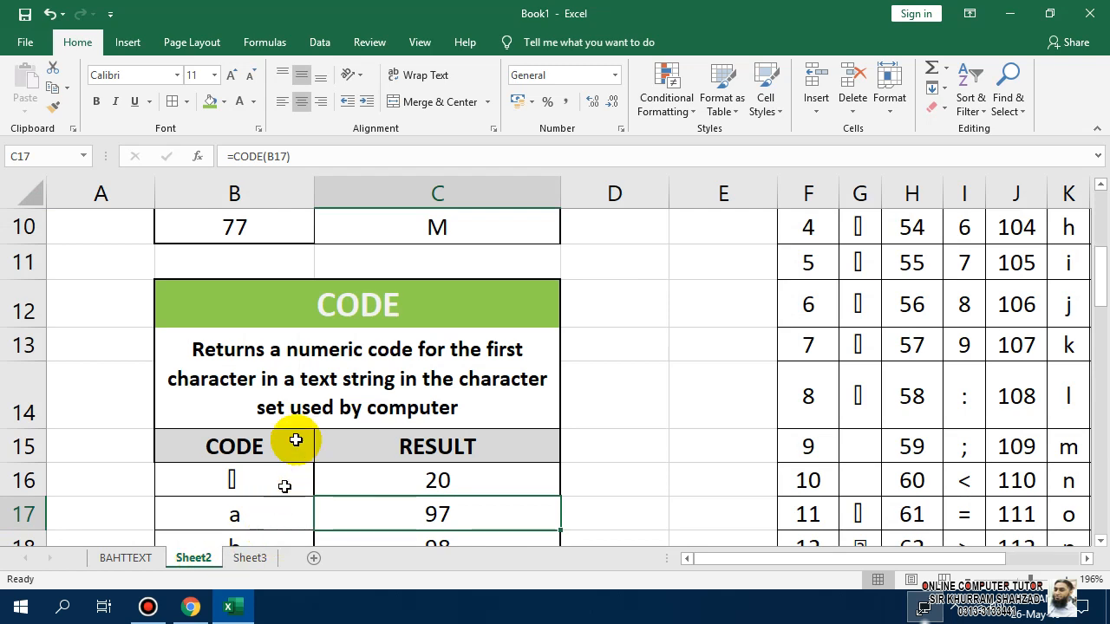
Paste the B12:C20 CODE table into Sheet3 at C4 keeping column widths, and heighten row 6.
{"action": "left_click_drag", "start_coordinate": [348, 308], "coordinate": [378, 503]}
{"action": "key", "text": "ctrl+c"}
{"action": "left_click", "coordinate": [252, 557]}
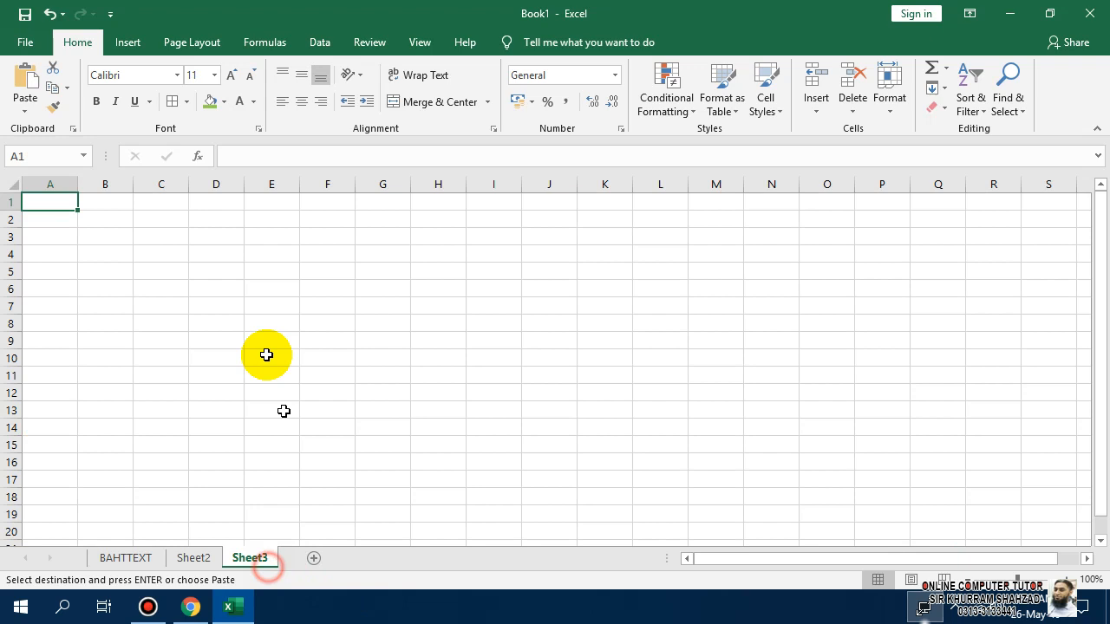
{"action": "left_click", "coordinate": [146, 257]}
{"action": "left_click", "coordinate": [25, 103]}
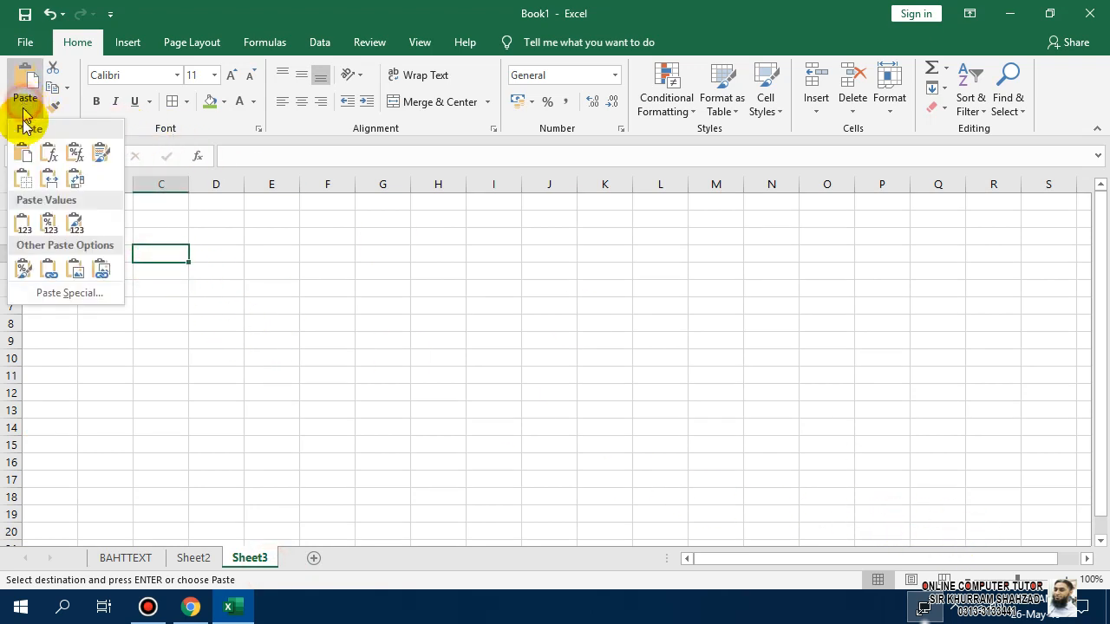
{"action": "left_click", "coordinate": [47, 179]}
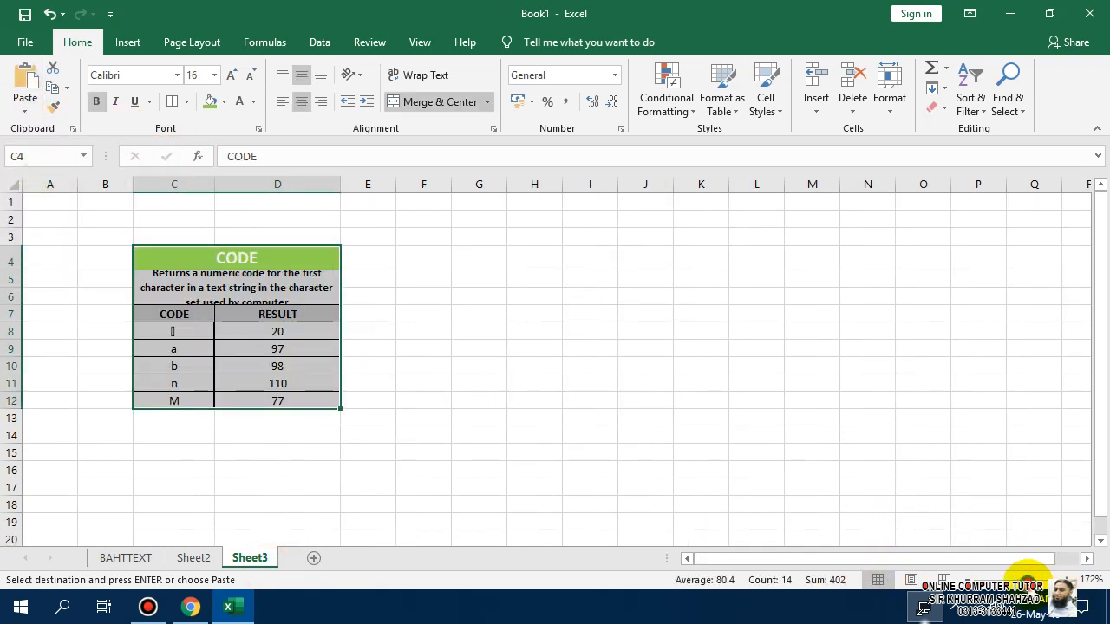
{"action": "left_click", "coordinate": [1021, 579]}
{"action": "left_click_drag", "start_coordinate": [26, 366], "coordinate": [25, 382]}
{"action": "left_click", "coordinate": [358, 280]}
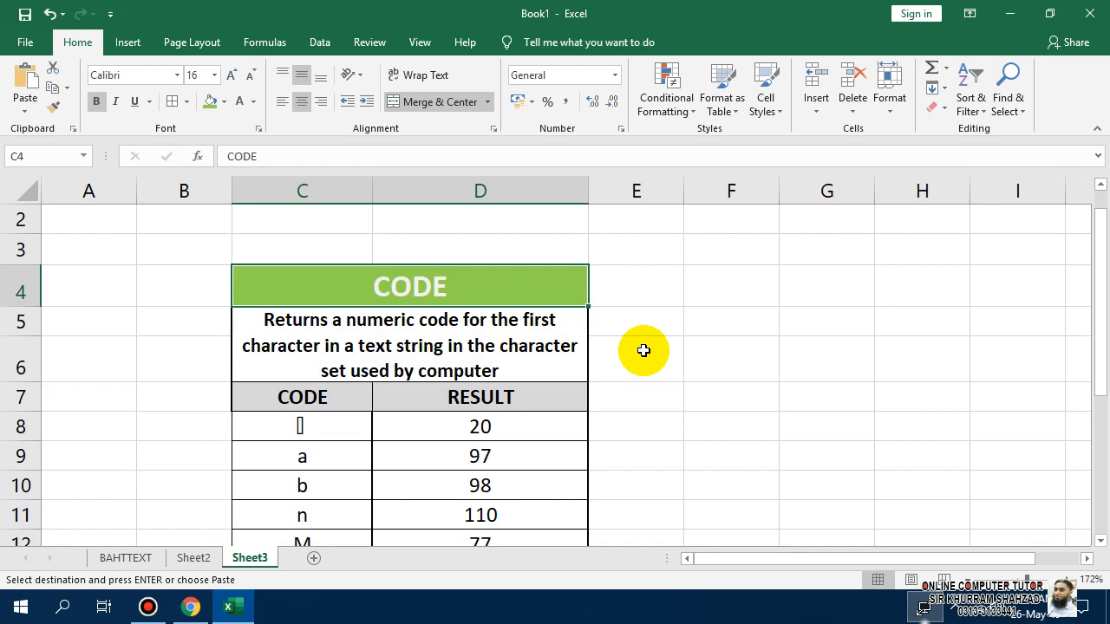
Title the table CONCATENATE and set C5 to "Concatenates a list or range of text strings.".
{"action": "type", "text": "CON"}
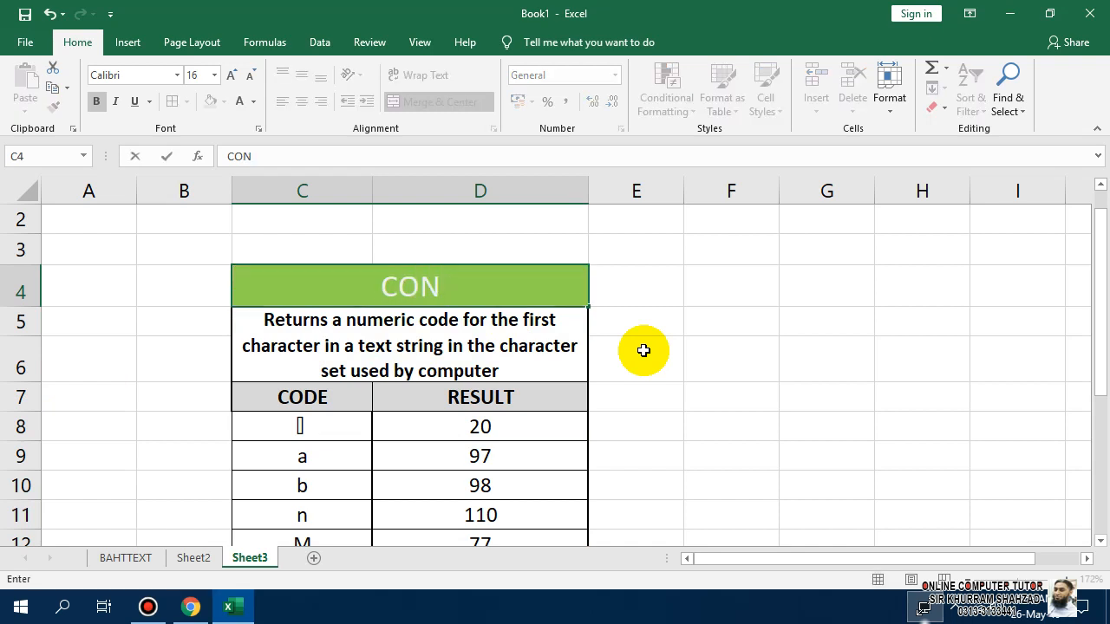
{"action": "type", "text": "CATENATE"}
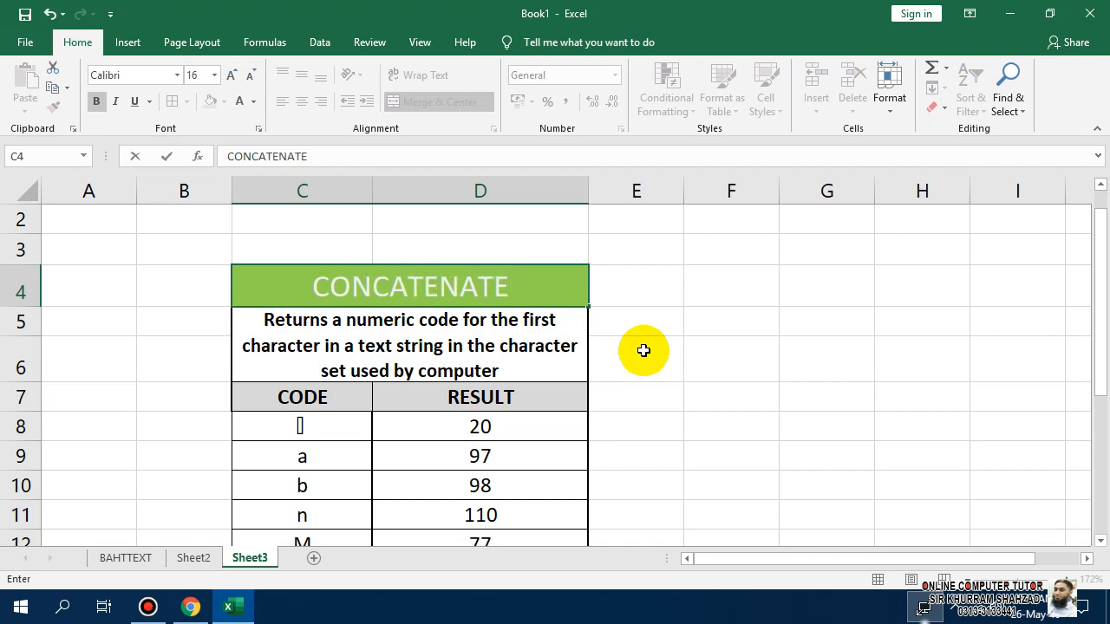
{"action": "key", "text": "Return"}
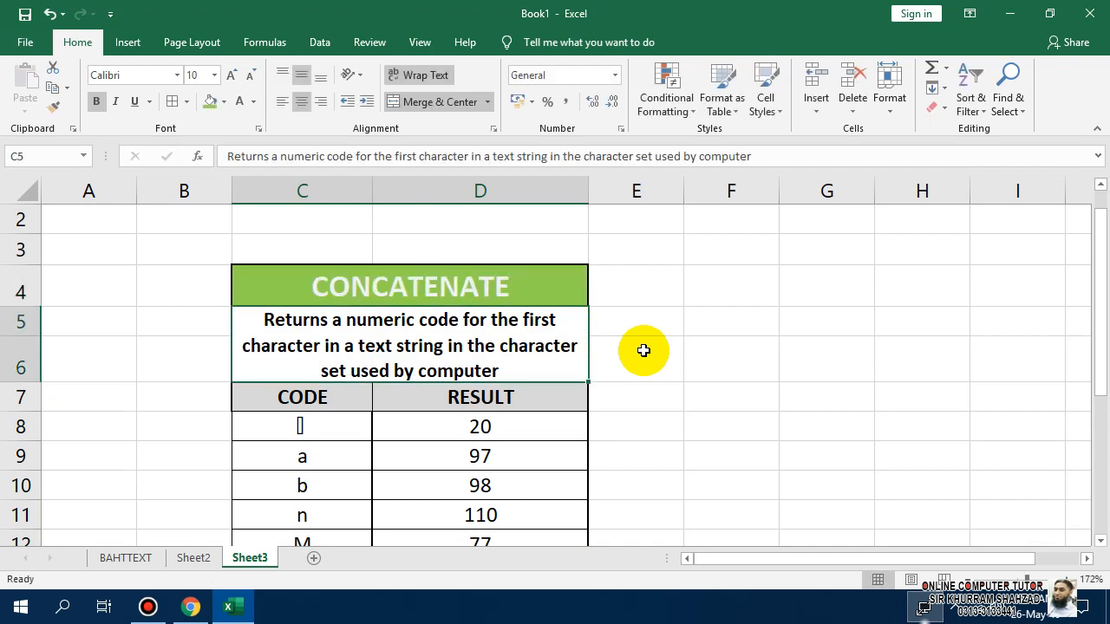
{"action": "key", "text": "Up"}
{"action": "key", "text": "Down"}
{"action": "type", "text": "Con"}
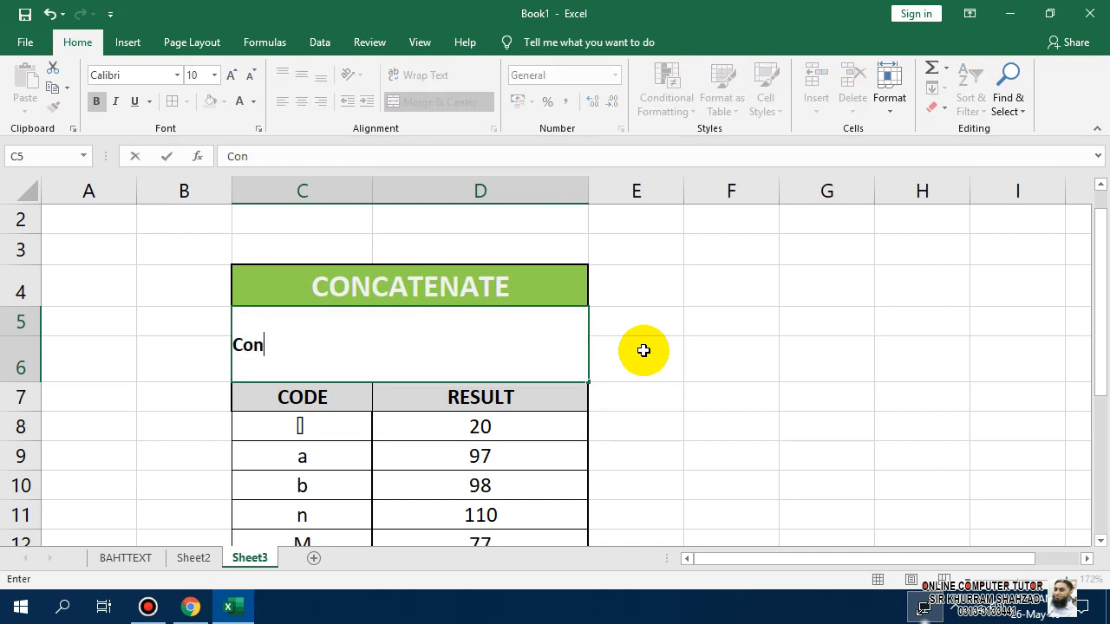
{"action": "type", "text": "catenates"}
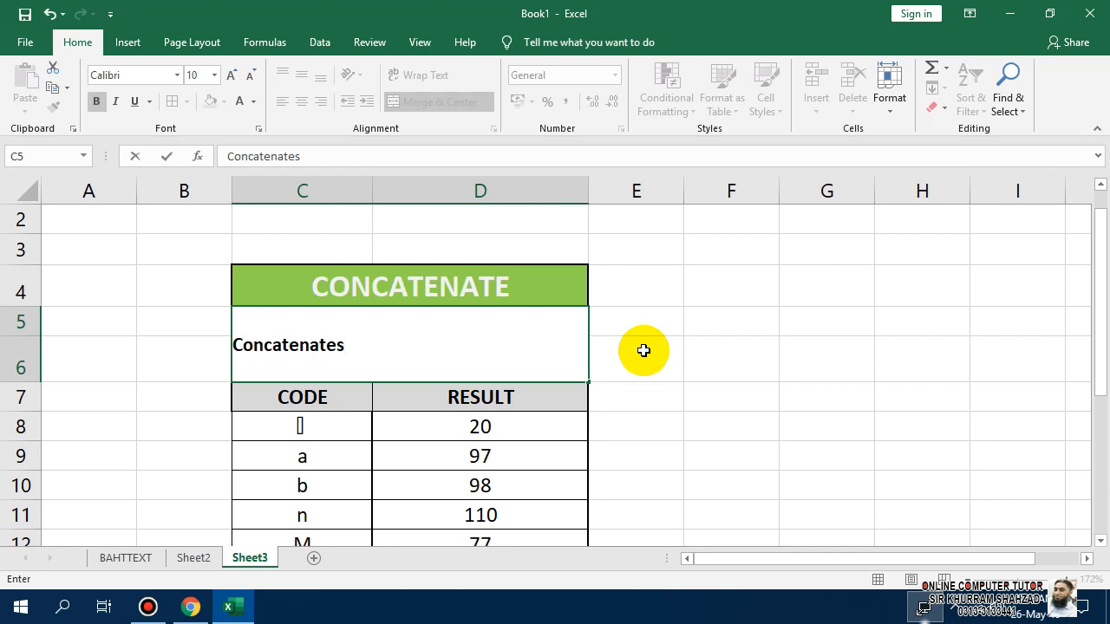
{"action": "type", "text": " a list or"}
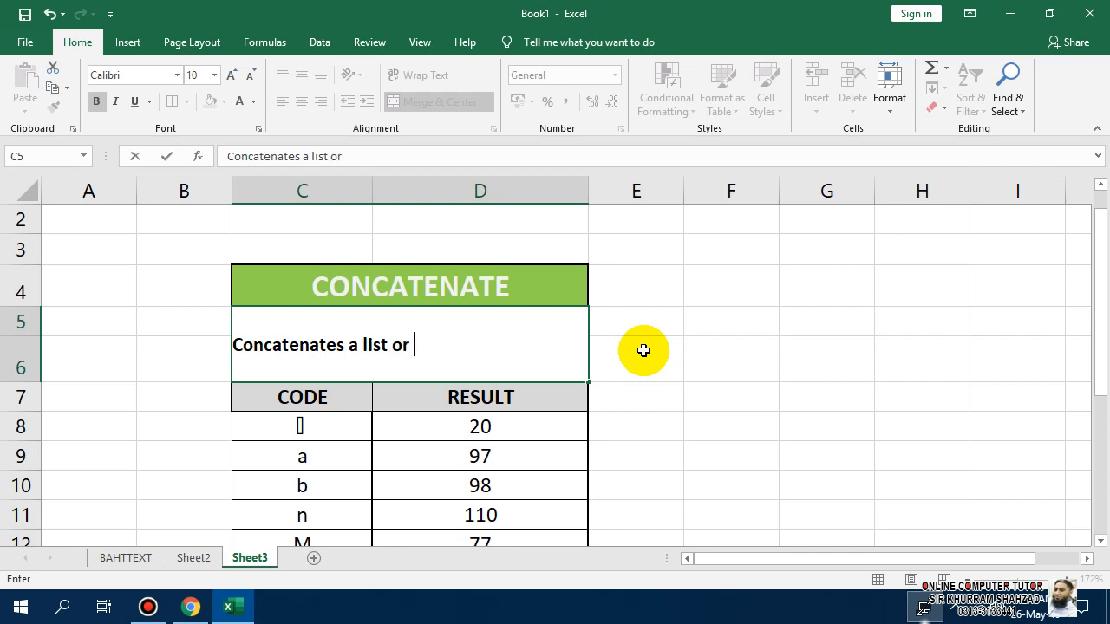
{"action": "type", "text": " range of te"}
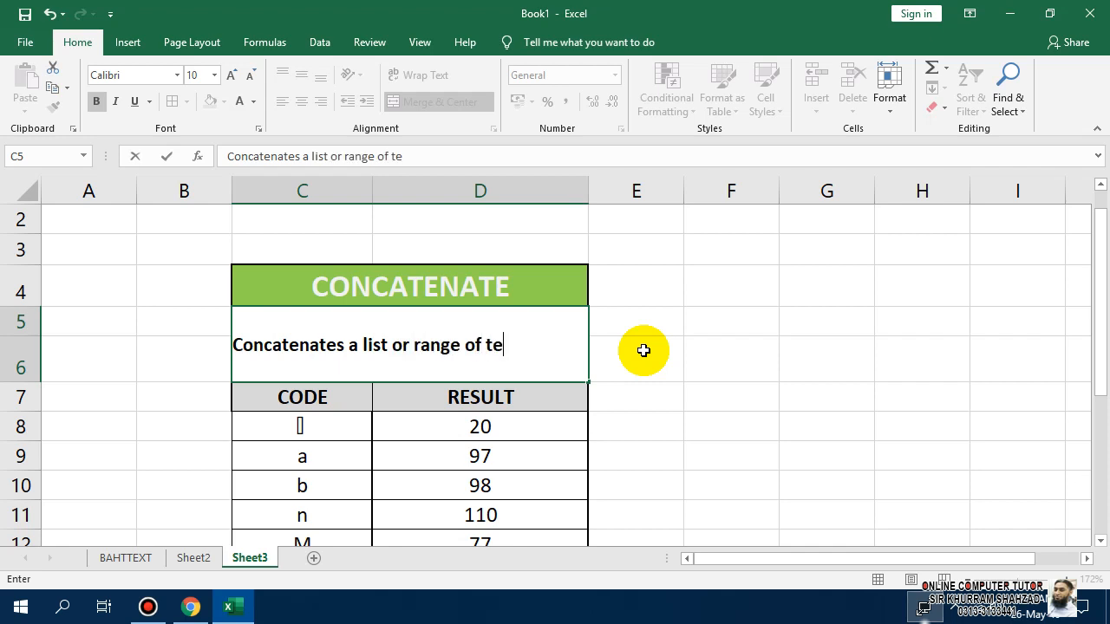
{"action": "type", "text": "xt strings."}
{"action": "key", "text": "Return"}
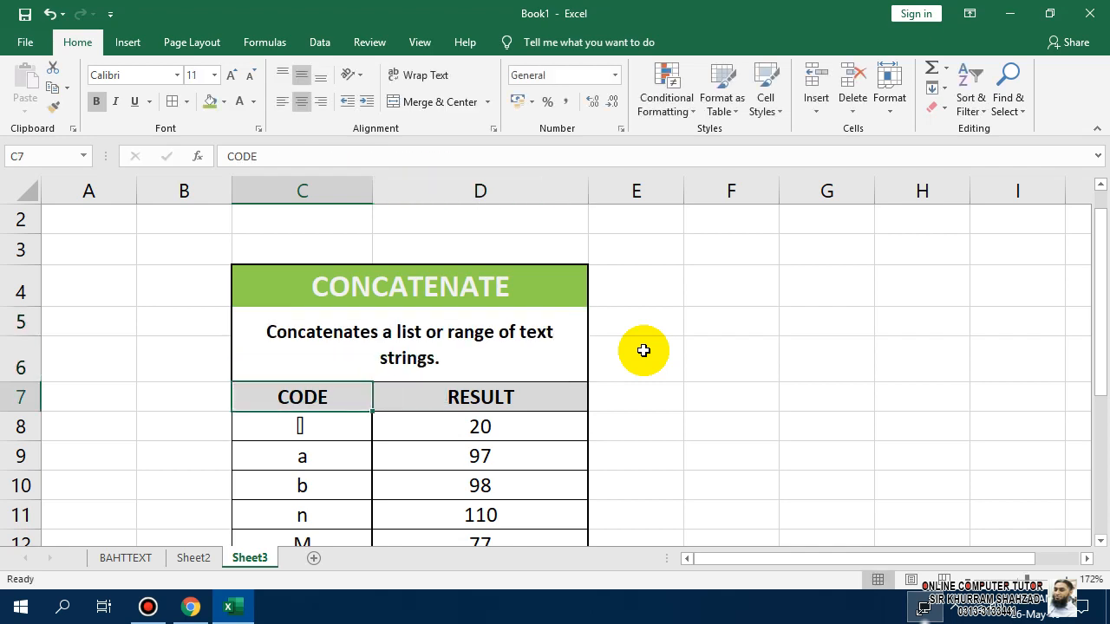
Shorten row 6 and enter the headers First Name, Last Name and Result in C7:E7.
{"action": "left_click_drag", "start_coordinate": [17, 383], "coordinate": [17, 364]}
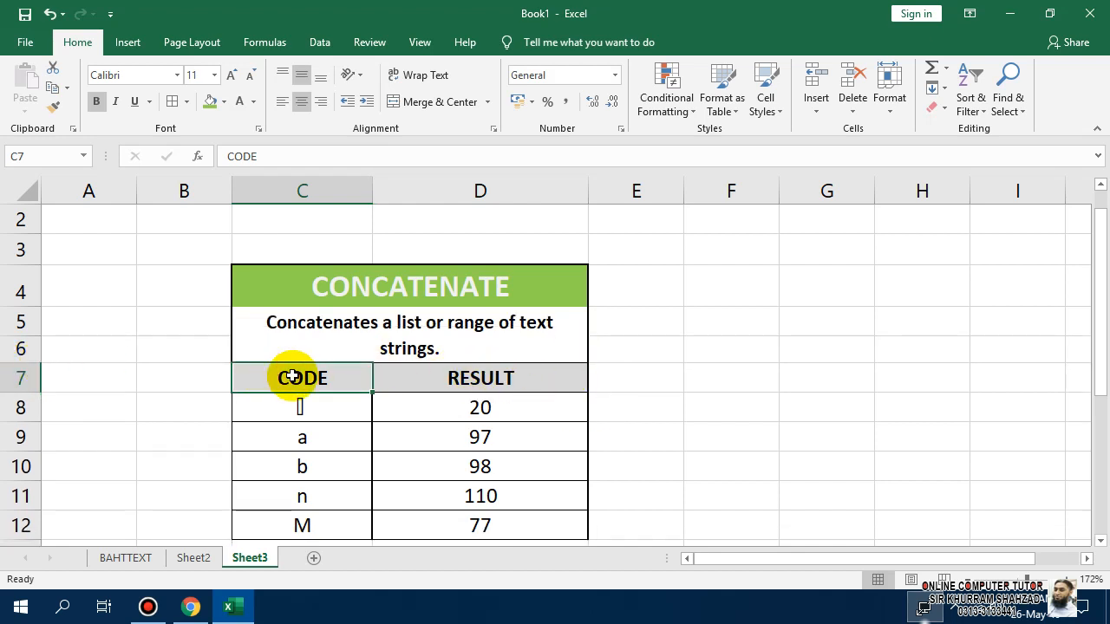
{"action": "type", "text": "FIrst"}
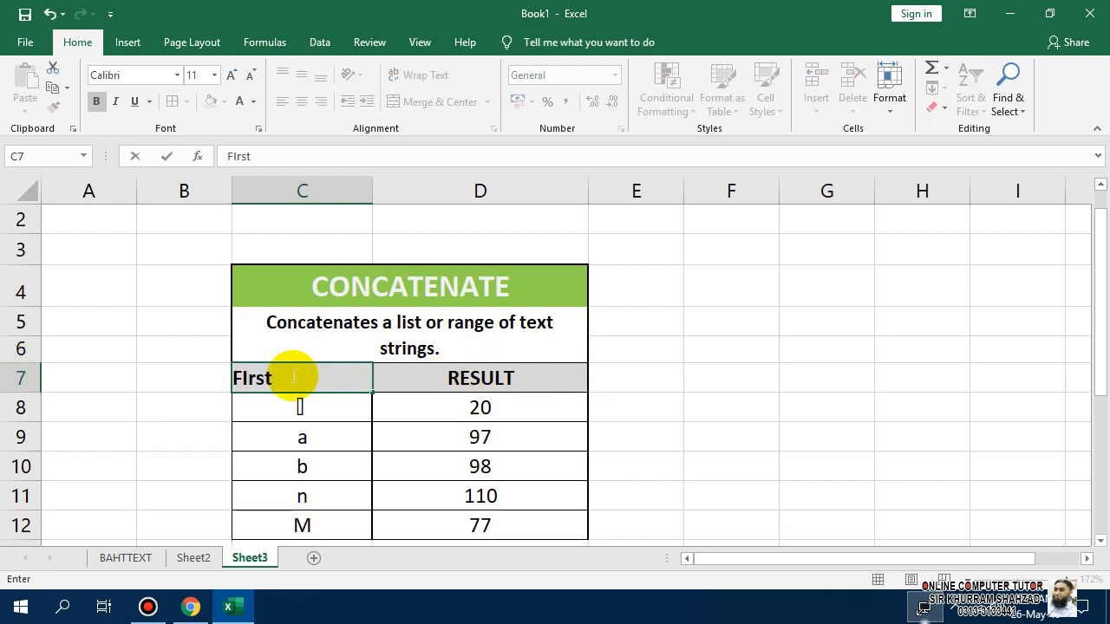
{"action": "key", "text": "BackSpace"}
{"action": "type", "text": "NAme"}
{"action": "key", "text": "Tab"}
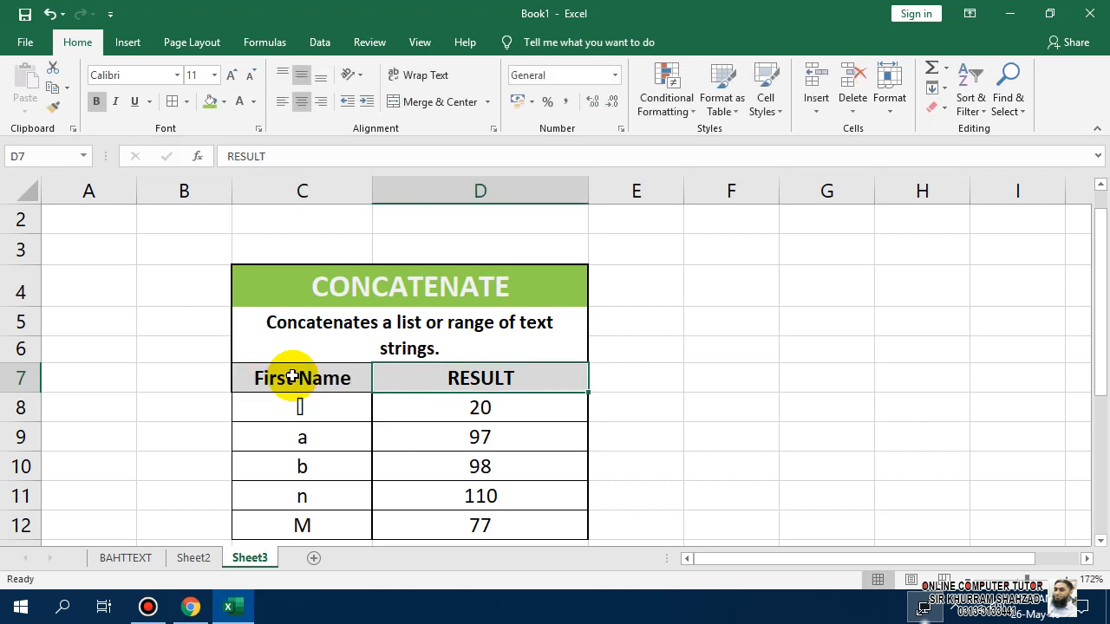
{"action": "type", "text": "Last NAme"}
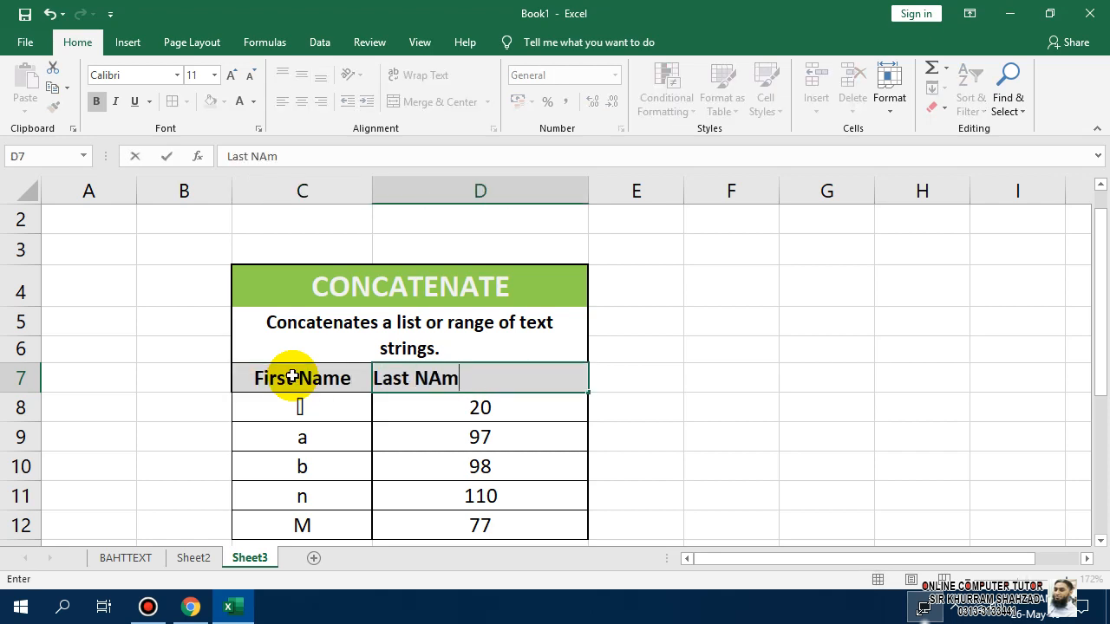
{"action": "key", "text": "Return"}
{"action": "key", "text": "Up"}
{"action": "key", "text": "Right"}
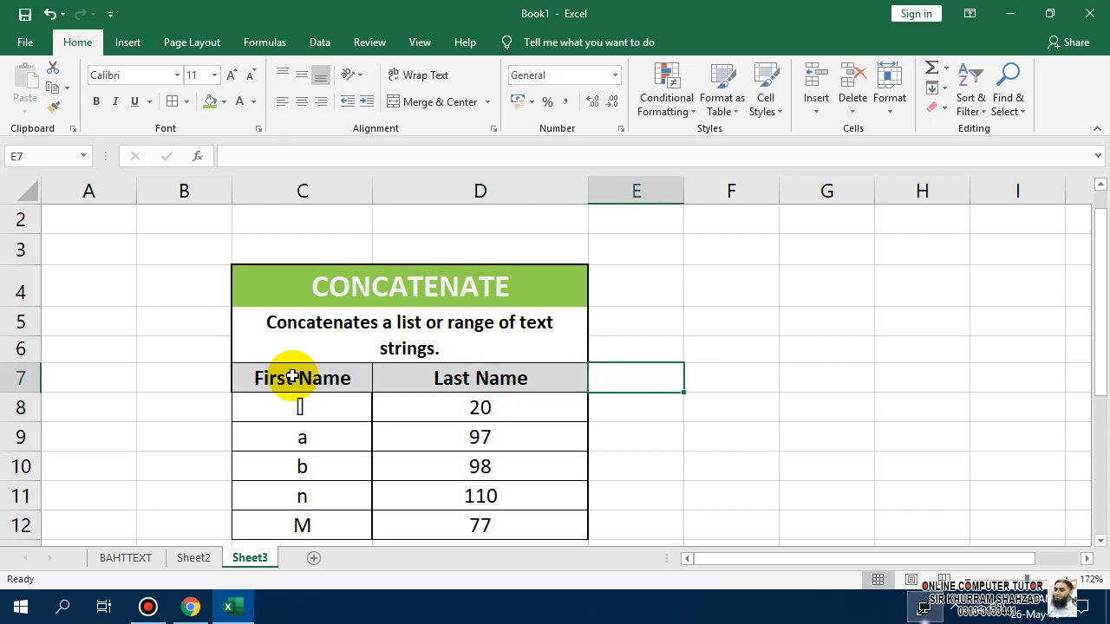
{"action": "type", "text": "RE"}
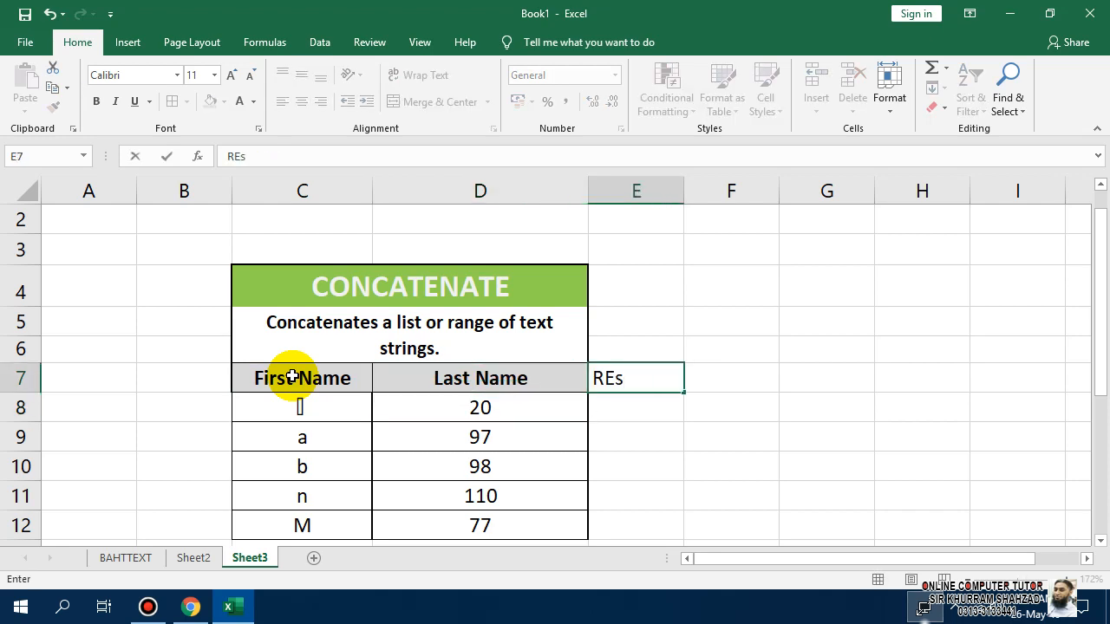
{"action": "key", "text": "BackSpace"}
{"action": "type", "text": "t"}
{"action": "key", "text": "Return"}
{"action": "left_click", "coordinate": [505, 381]}
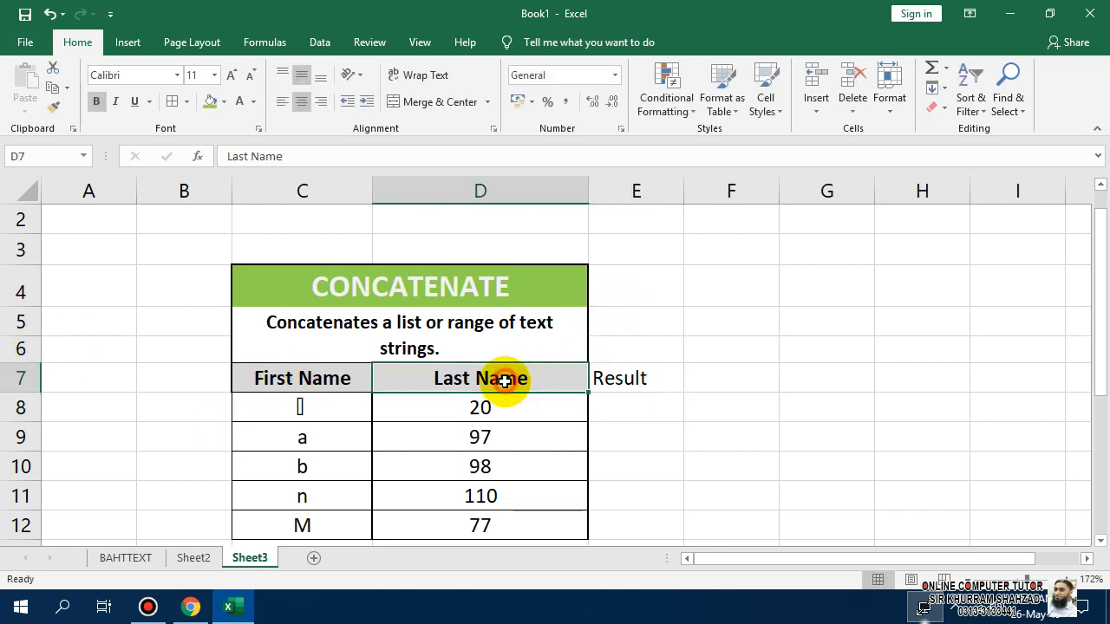
Copy the header format to E7 and merge-center the title C4:E4 and description C5:E6.
{"action": "left_click", "coordinate": [54, 106]}
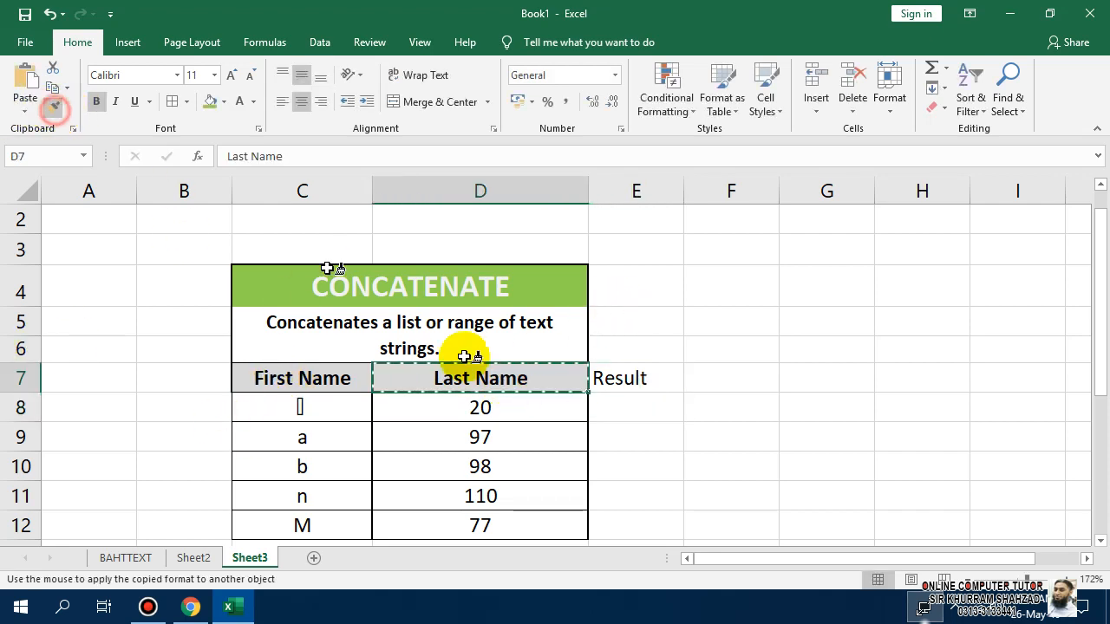
{"action": "left_click", "coordinate": [617, 377]}
{"action": "left_click_drag", "start_coordinate": [639, 280], "coordinate": [538, 283]}
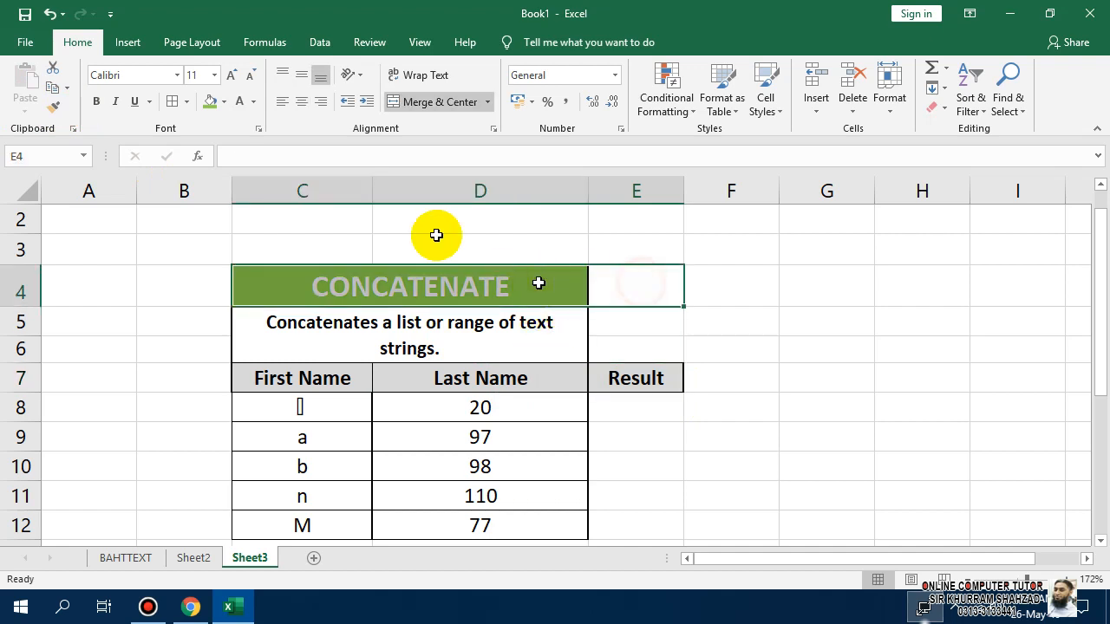
{"action": "left_click", "coordinate": [391, 102]}
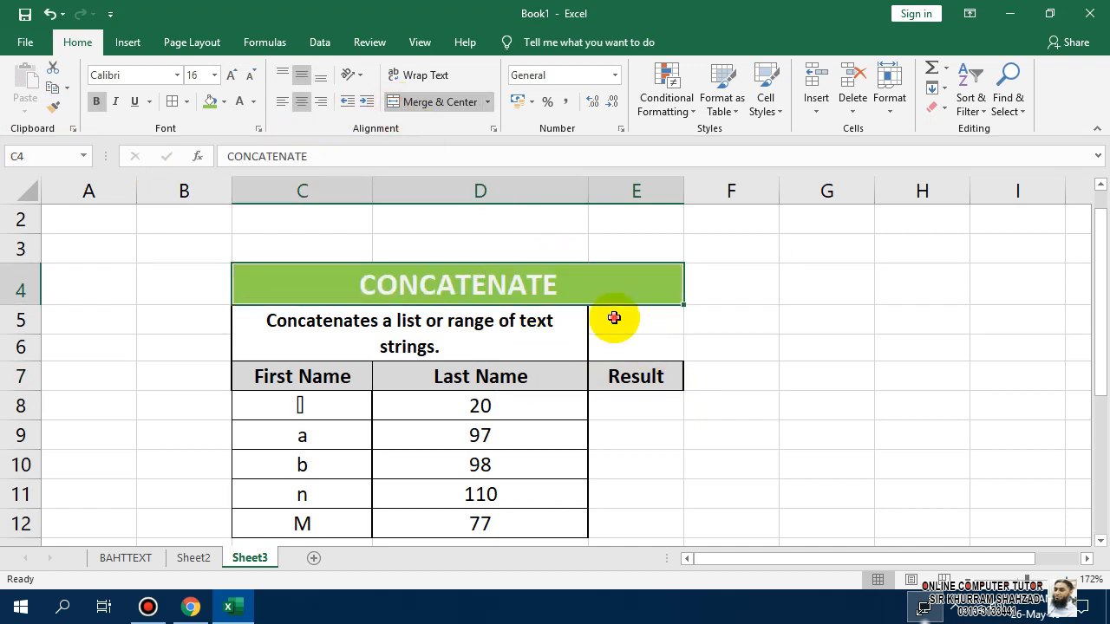
{"action": "left_click_drag", "start_coordinate": [614, 317], "coordinate": [491, 339]}
{"action": "left_click", "coordinate": [426, 103]}
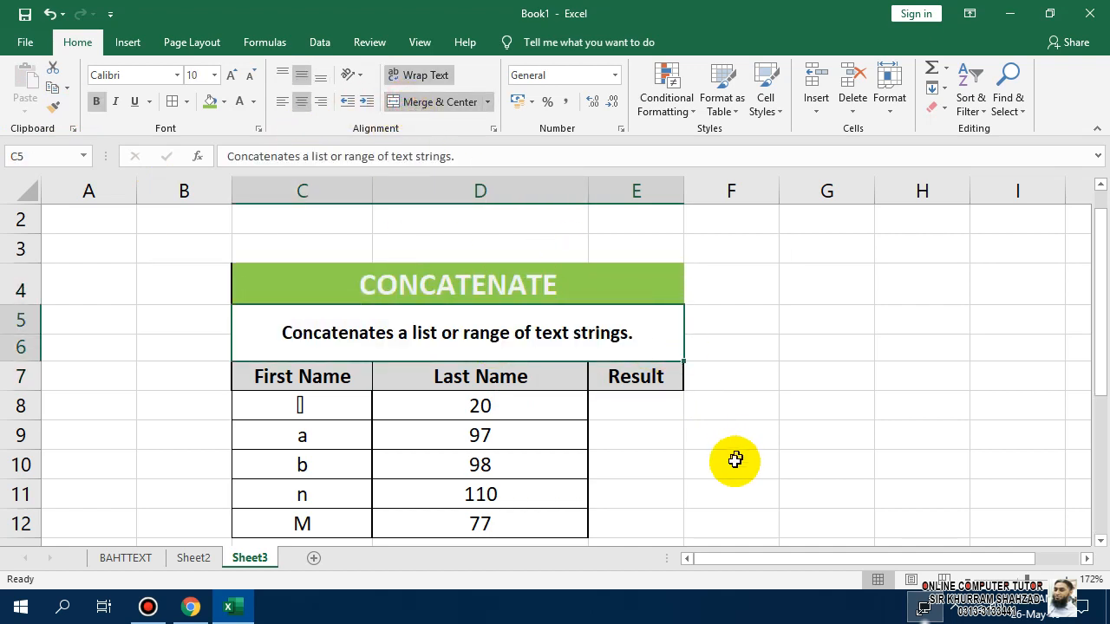
{"action": "left_click", "coordinate": [664, 401]}
Add borders to E7:E12 and a thick outside border around C4:E12.
{"action": "left_click", "coordinate": [631, 275]}
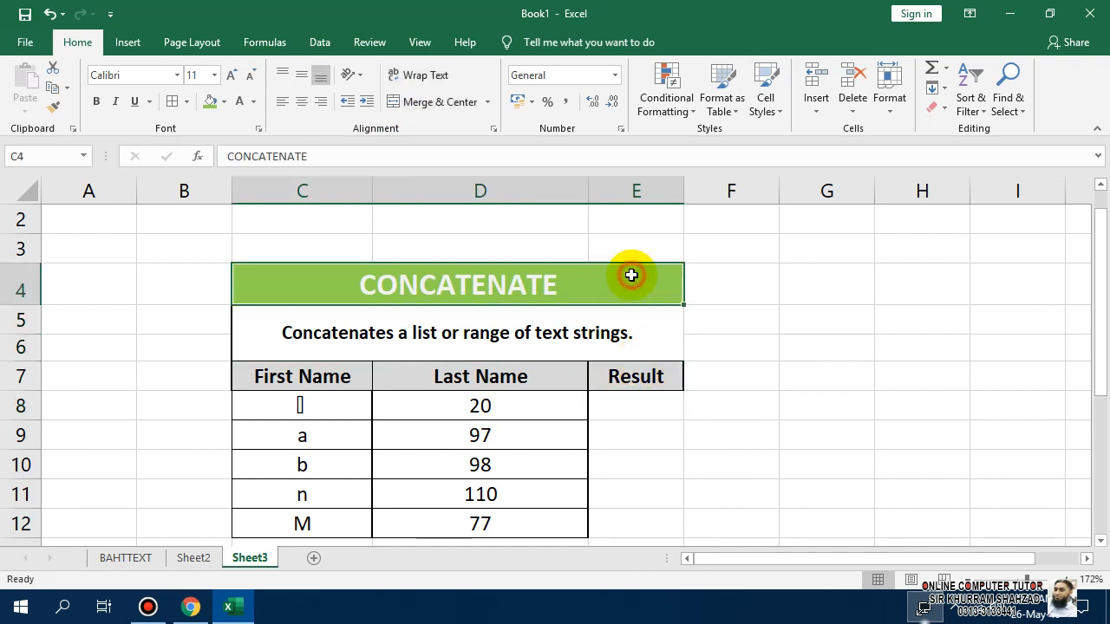
{"action": "left_click_drag", "start_coordinate": [637, 379], "coordinate": [652, 527]}
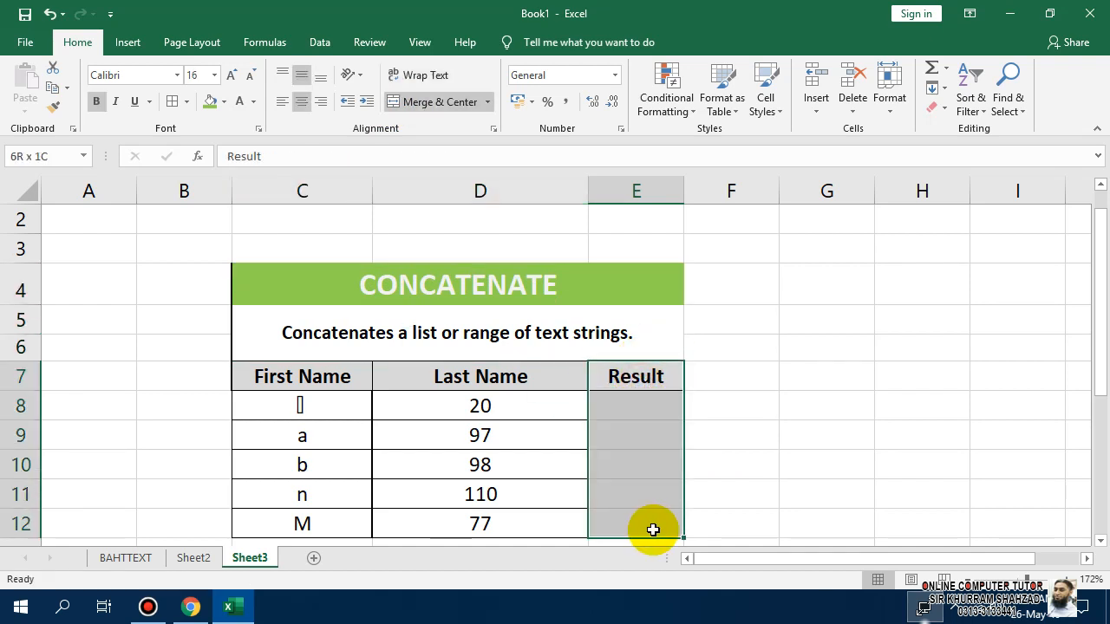
{"action": "left_click", "coordinate": [174, 102]}
{"action": "left_click_drag", "start_coordinate": [620, 283], "coordinate": [615, 522]}
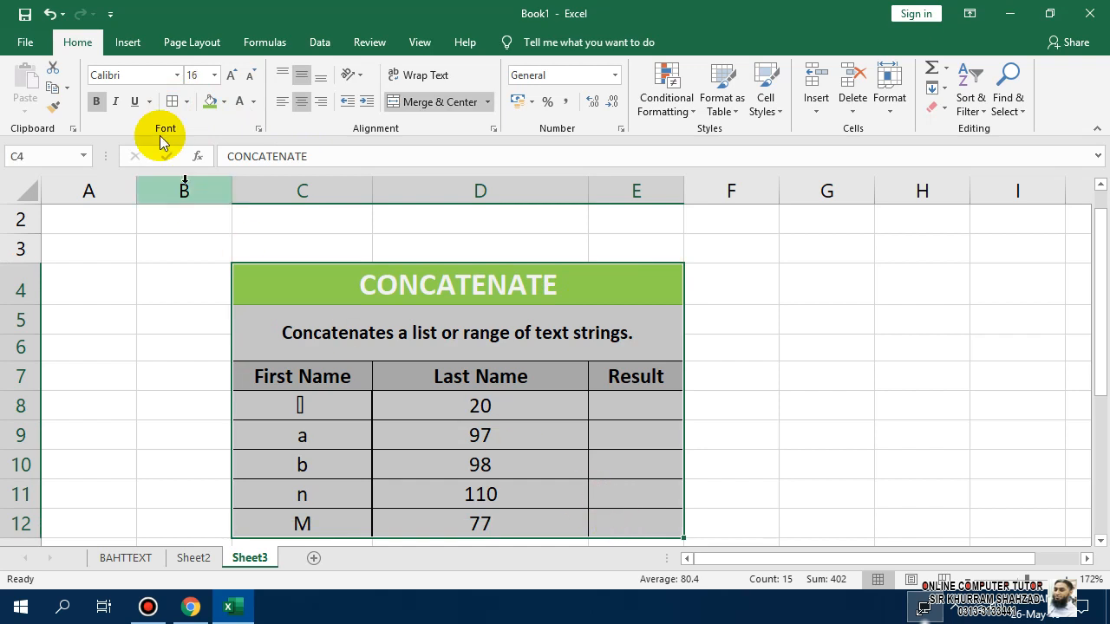
{"action": "left_click", "coordinate": [185, 101]}
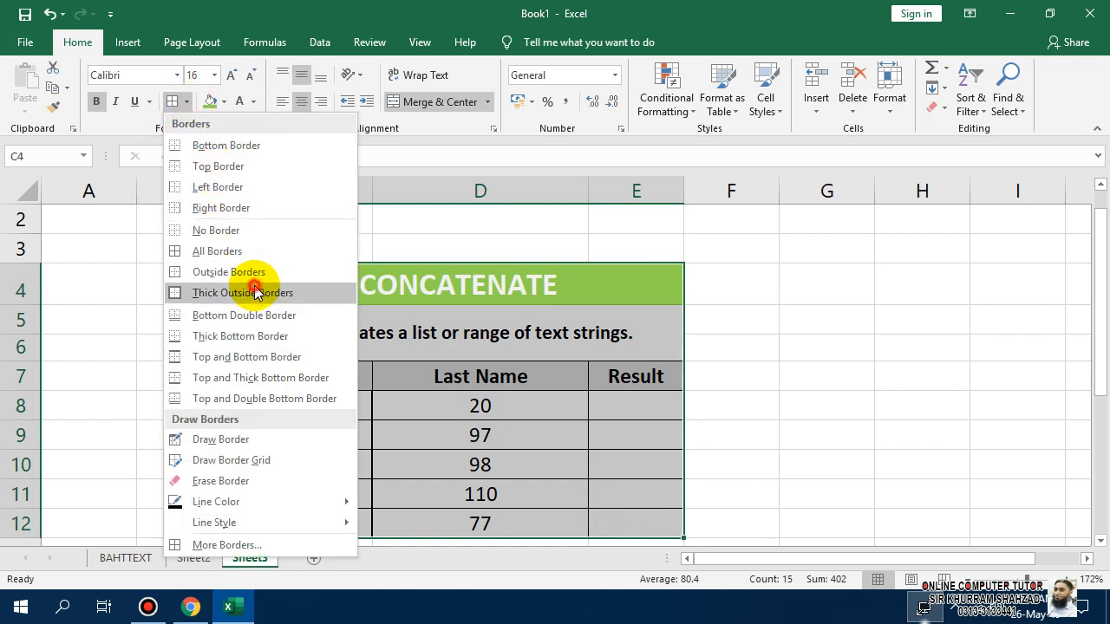
{"action": "left_click", "coordinate": [255, 292]}
{"action": "left_click", "coordinate": [1100, 541]}
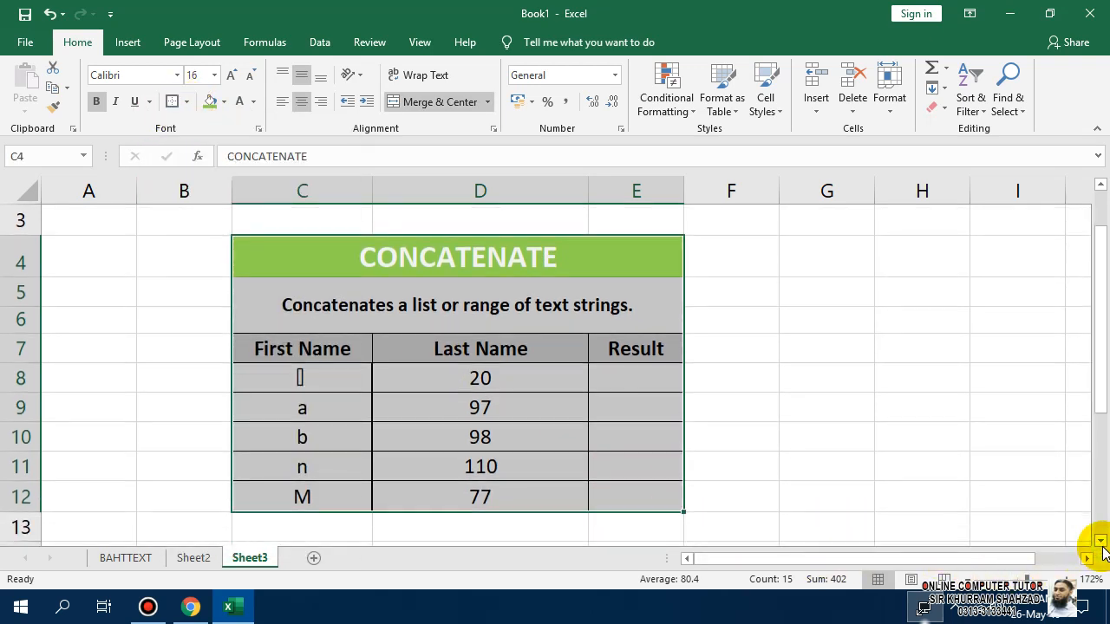
{"action": "left_click", "coordinate": [636, 378]}
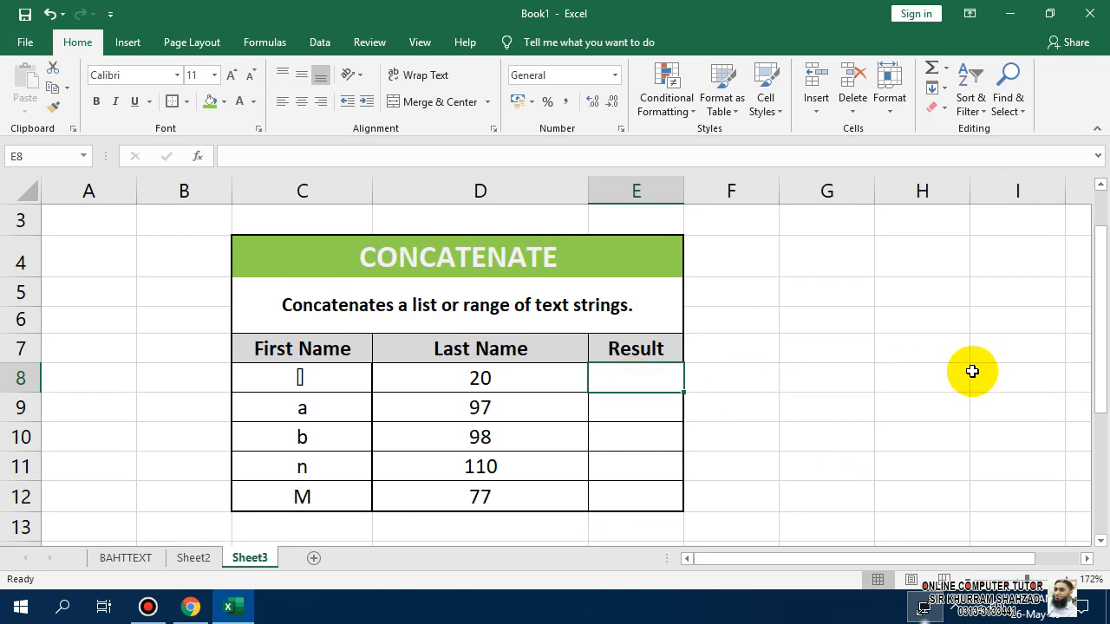
Enter three sample first and last names in rows 8 to 10.
{"action": "left_click", "coordinate": [309, 379]}
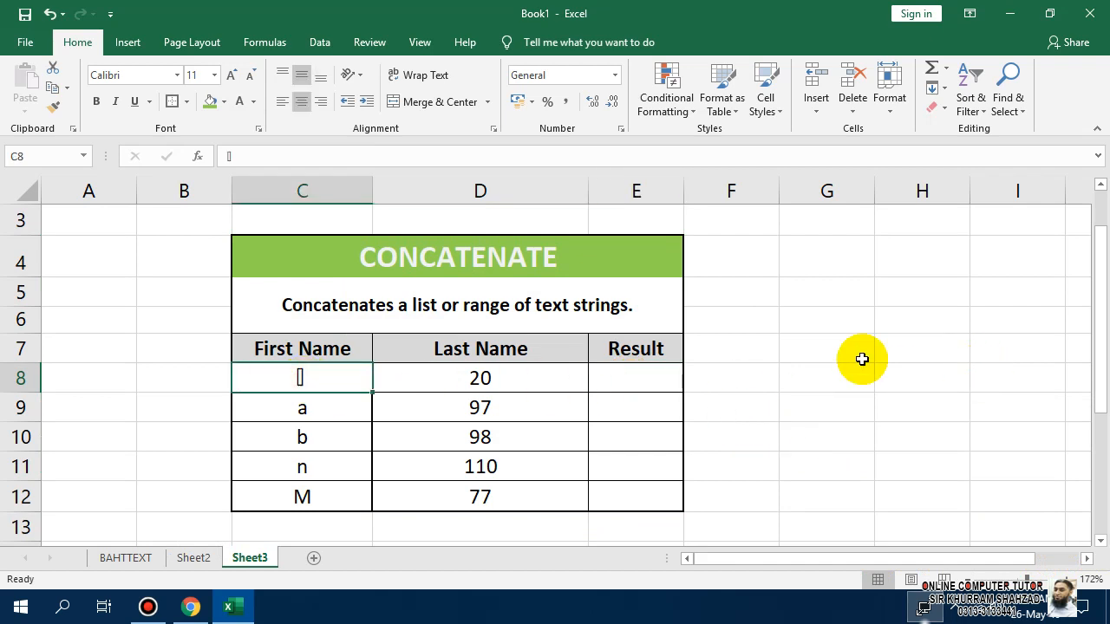
{"action": "type", "text": "Khurram"}
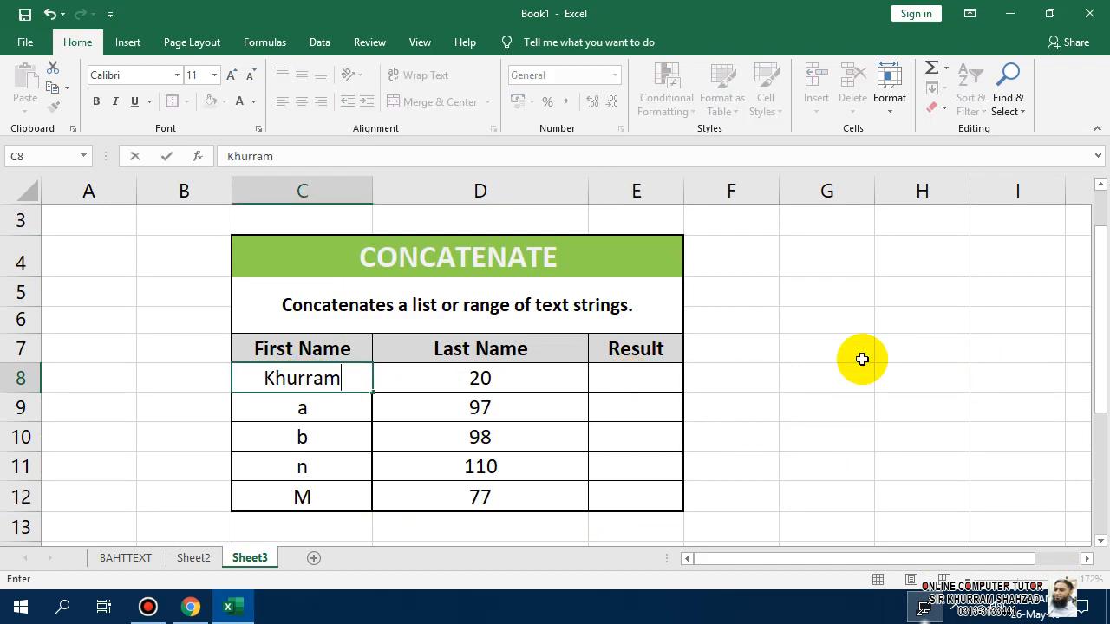
{"action": "key", "text": "Tab"}
{"action": "type", "text": "Shahz"}
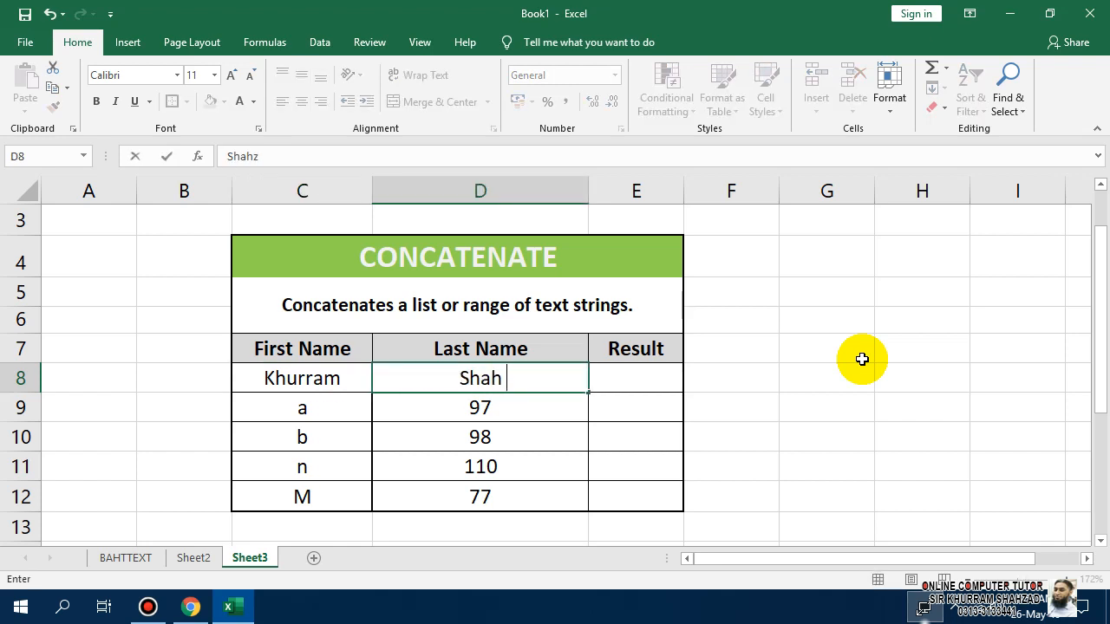
{"action": "type", "text": "ad"}
{"action": "key", "text": "Return"}
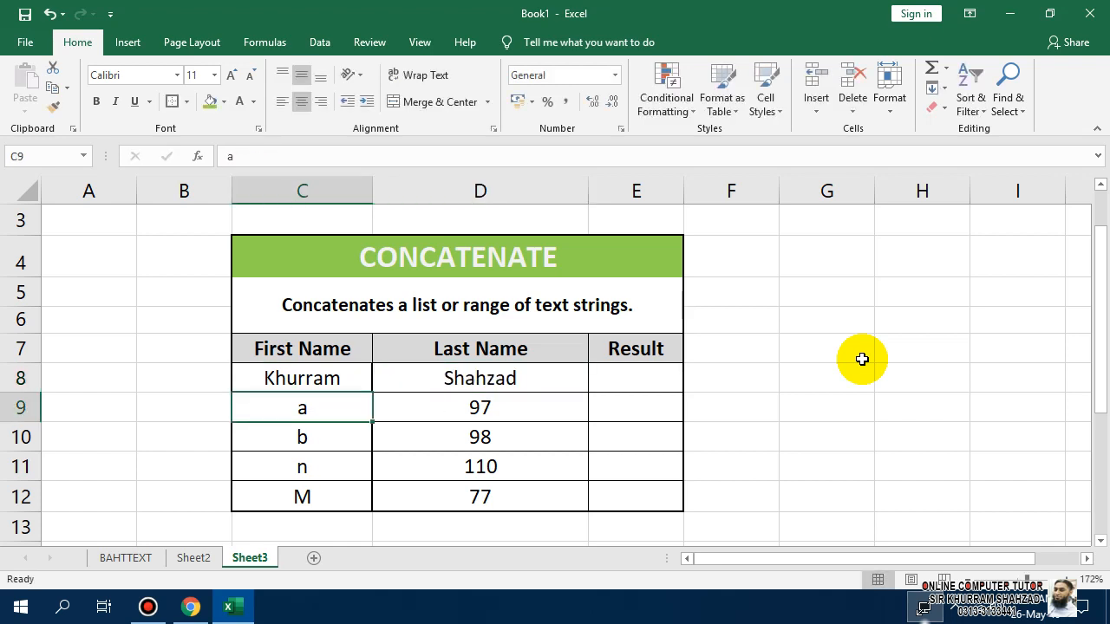
{"action": "type", "text": "Abdul"}
{"action": "key", "text": "Tab"}
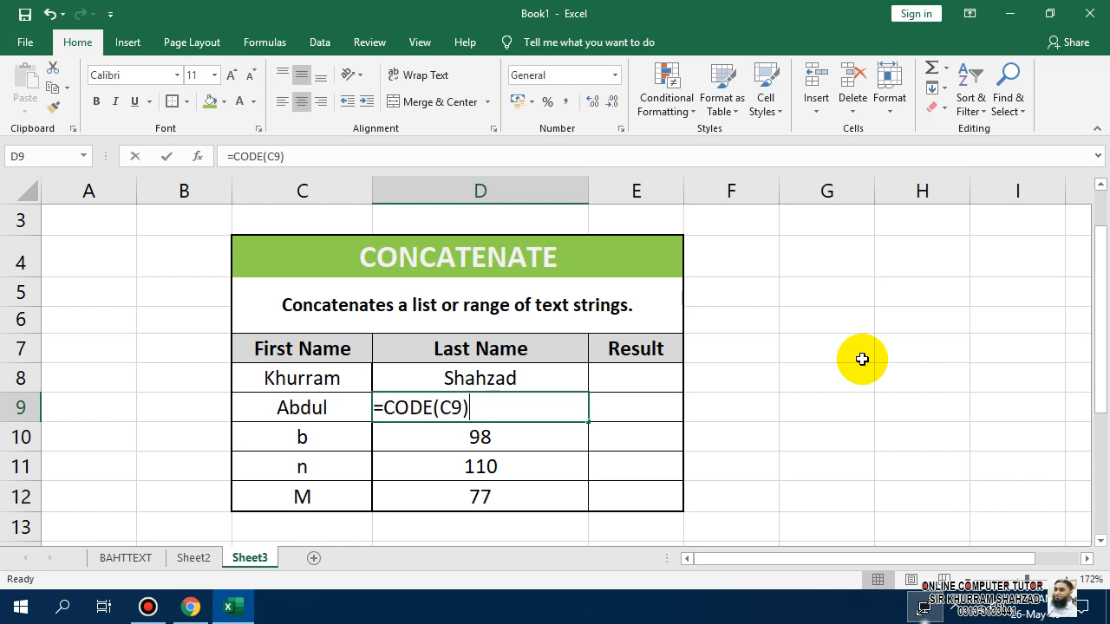
{"action": "type", "text": "Rehman"}
{"action": "key", "text": "Tab"}
{"action": "key", "text": "Tab"}
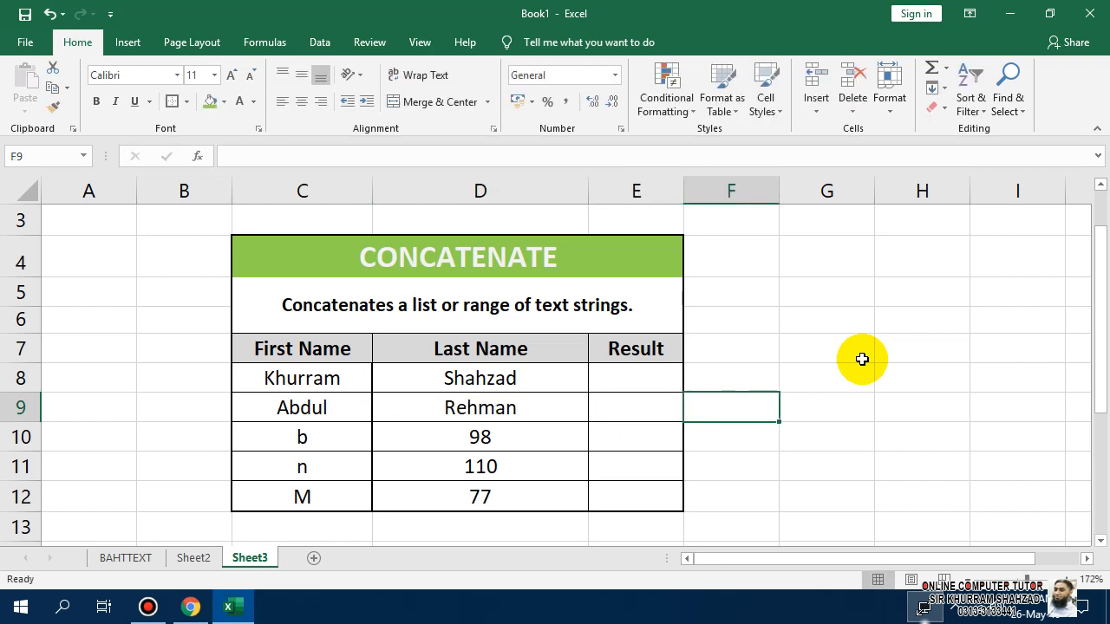
{"action": "key", "text": "Left"}
{"action": "key", "text": "Left"}
{"action": "key", "text": "Left"}
{"action": "key", "text": "Down"}
{"action": "type", "text": "U"}
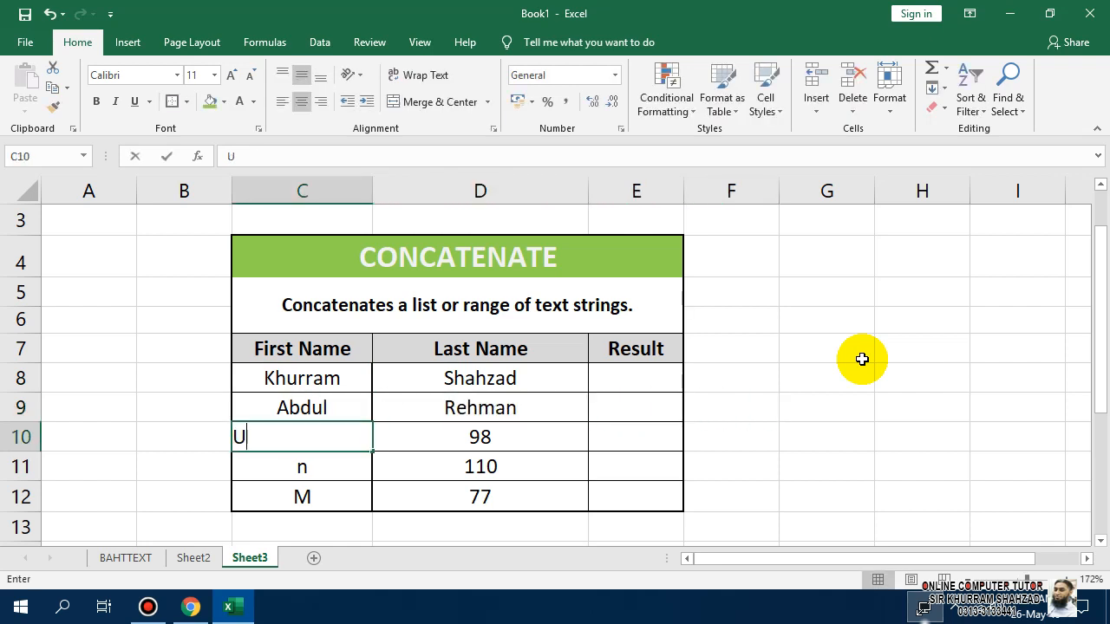
{"action": "type", "text": "sman"}
{"action": "key", "text": "Tab"}
{"action": "type", "text": "A"}
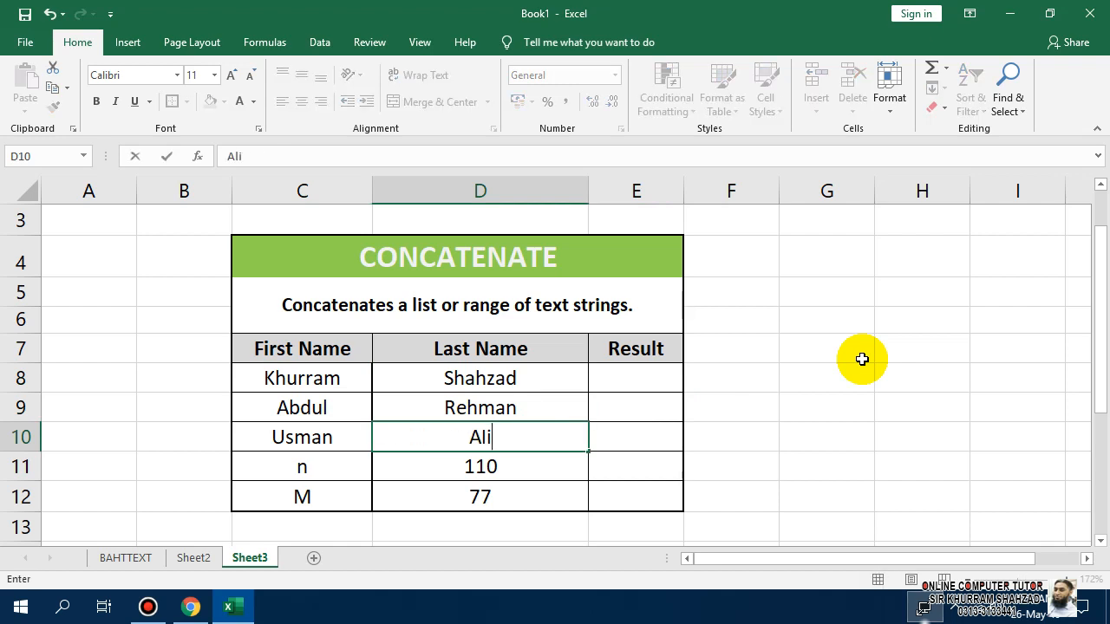
{"action": "type", "text": "li"}
{"action": "key", "text": "Return"}
Enter the remaining two first and last names in rows 11 and 12, fixing typos.
{"action": "type", "text": "S"}
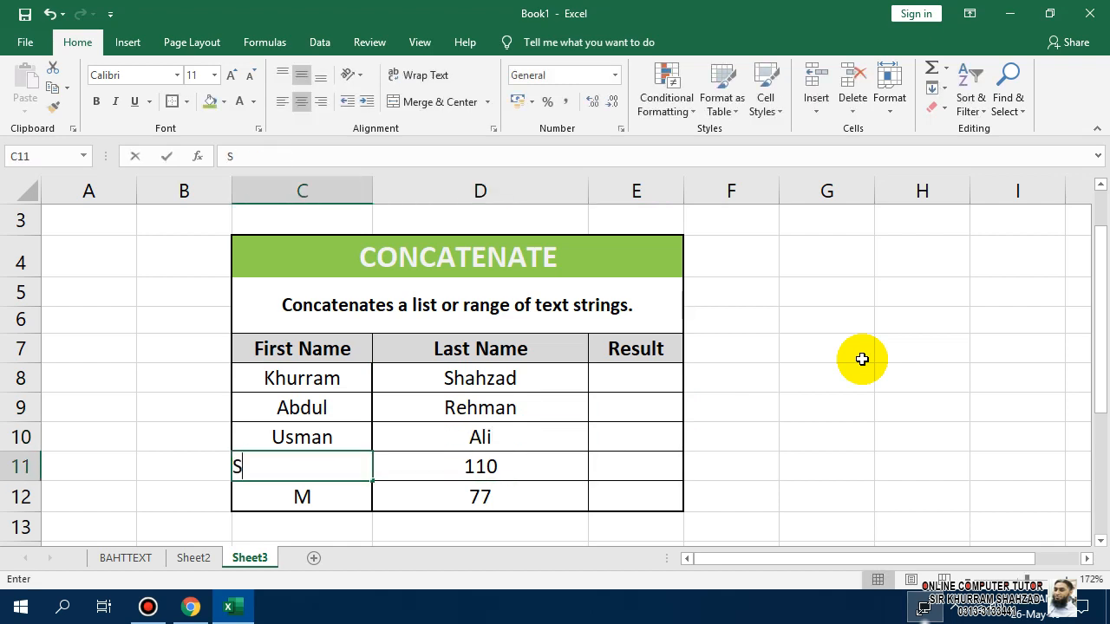
{"action": "type", "text": "u bhan"}
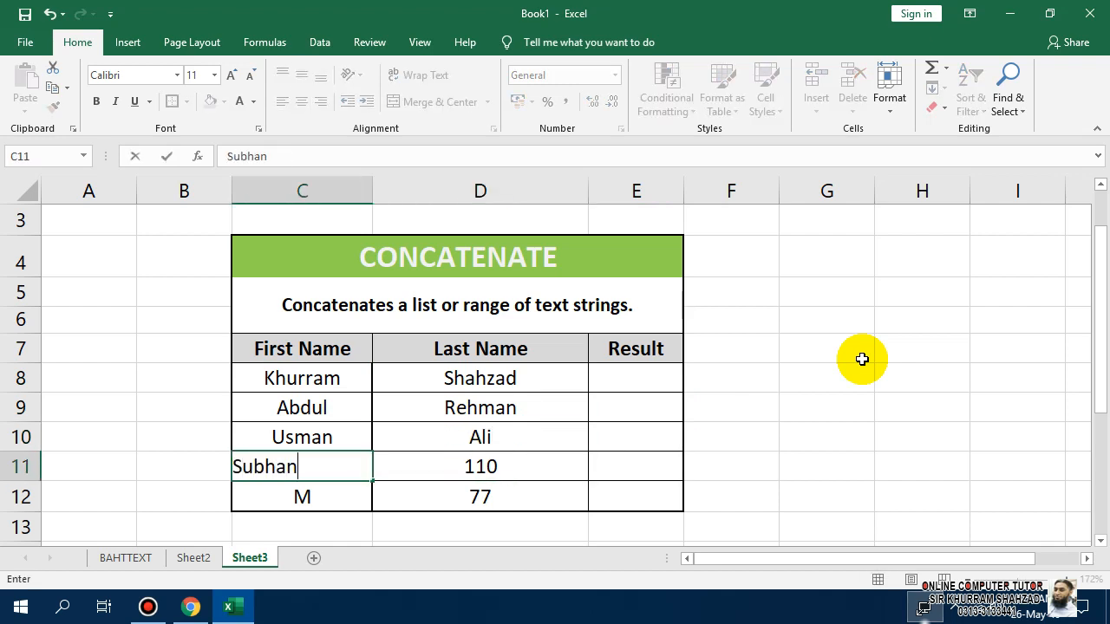
{"action": "key", "text": "Tab"}
{"action": "type", "text": "Ri"}
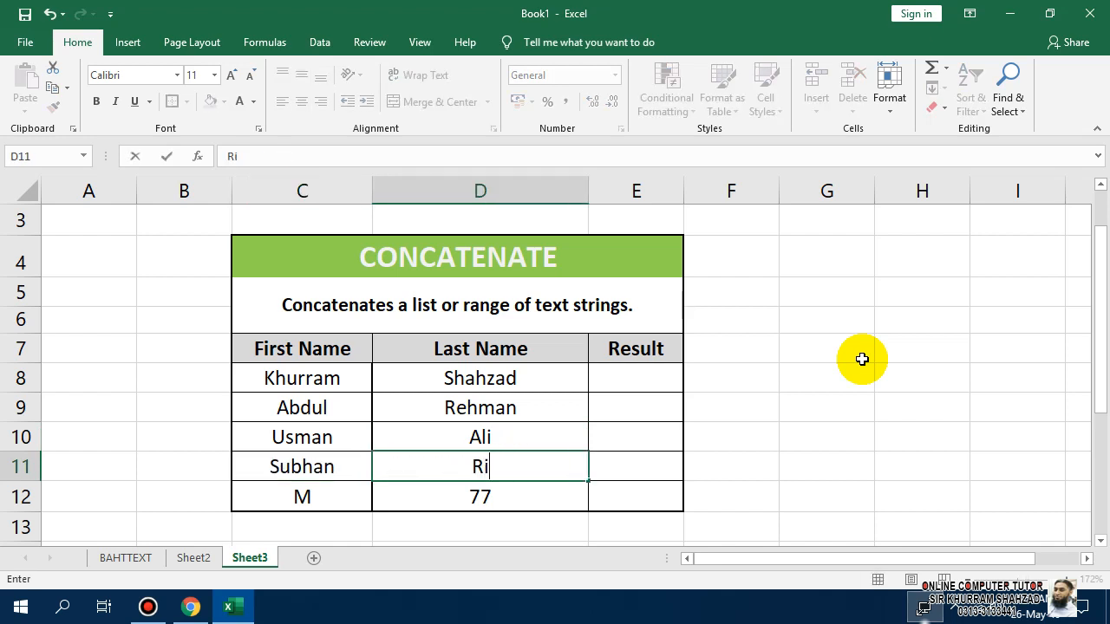
{"action": "type", "text": "zwan"}
{"action": "key", "text": "Return"}
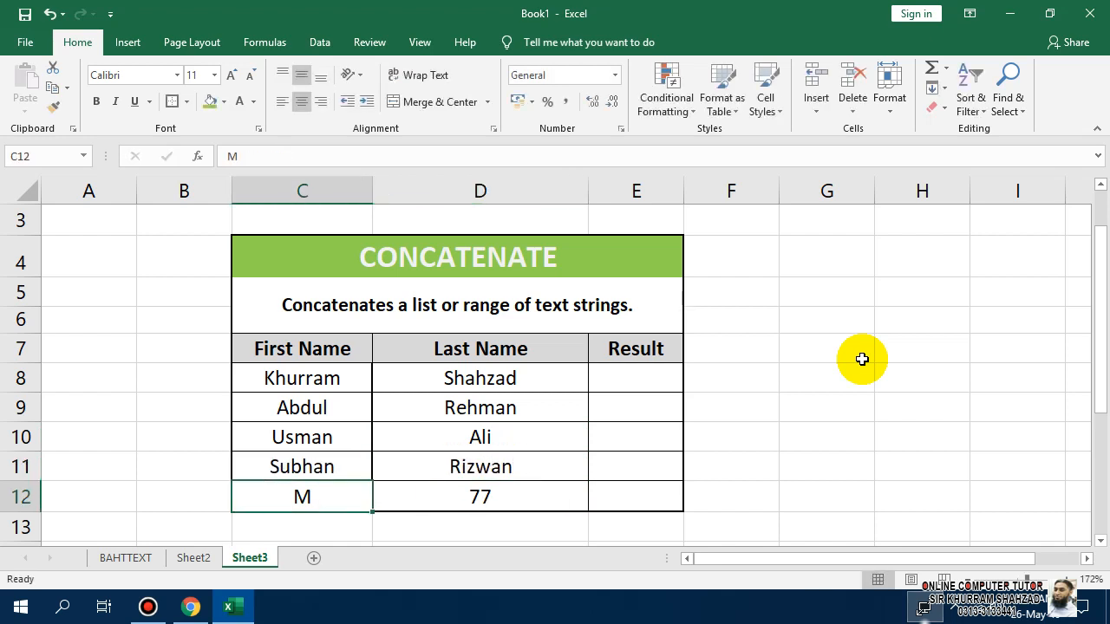
{"action": "type", "text": "Sulem"}
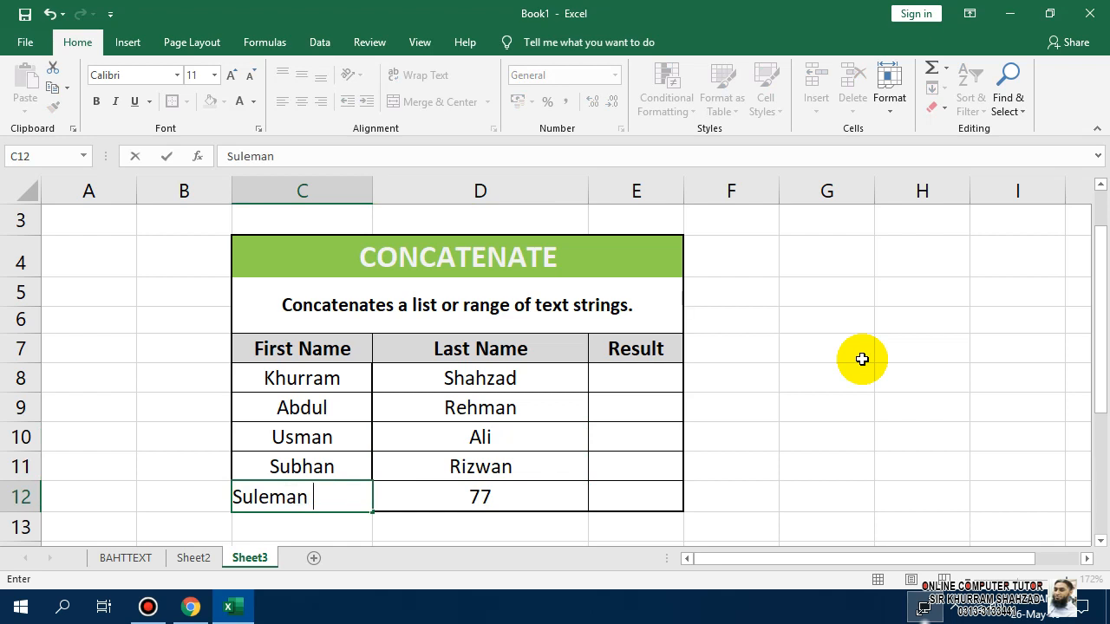
{"action": "type", "text": "an"}
{"action": "key", "text": "Tab"}
{"action": "key", "text": "Left"}
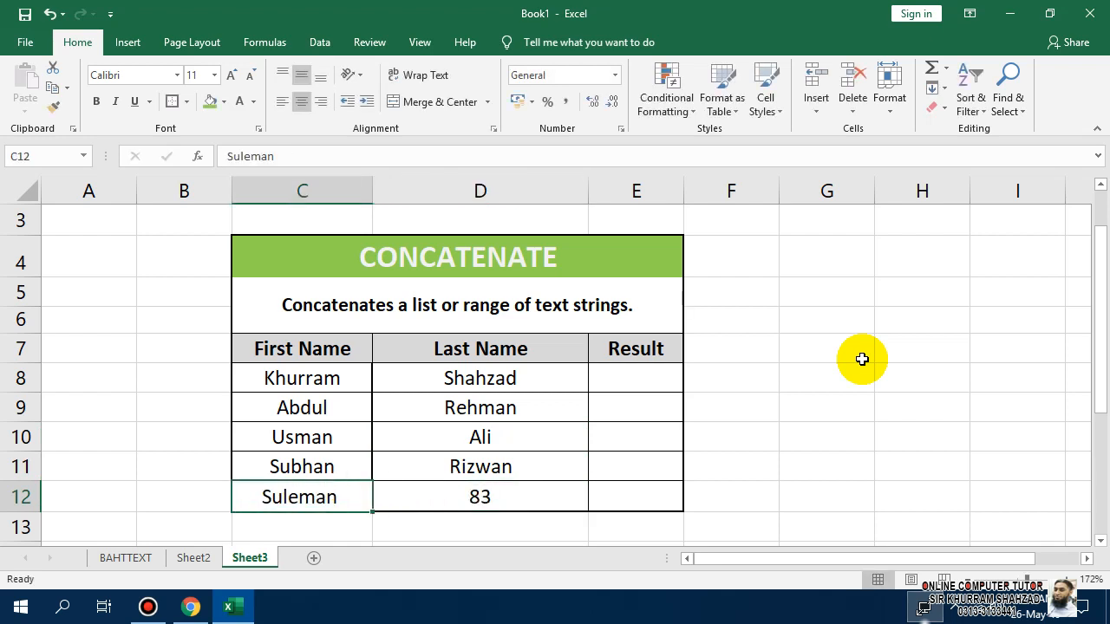
{"action": "key", "text": "F2"}
{"action": "key", "text": "Return"}
{"action": "key", "text": "Up"}
{"action": "key", "text": "Right"}
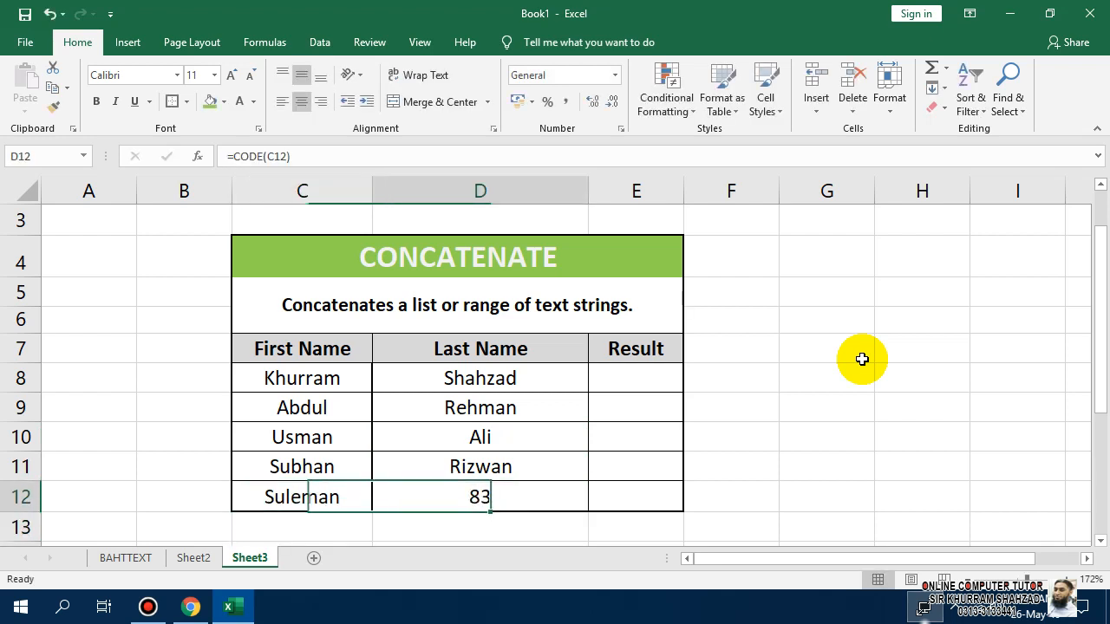
{"action": "type", "text": "Ri"}
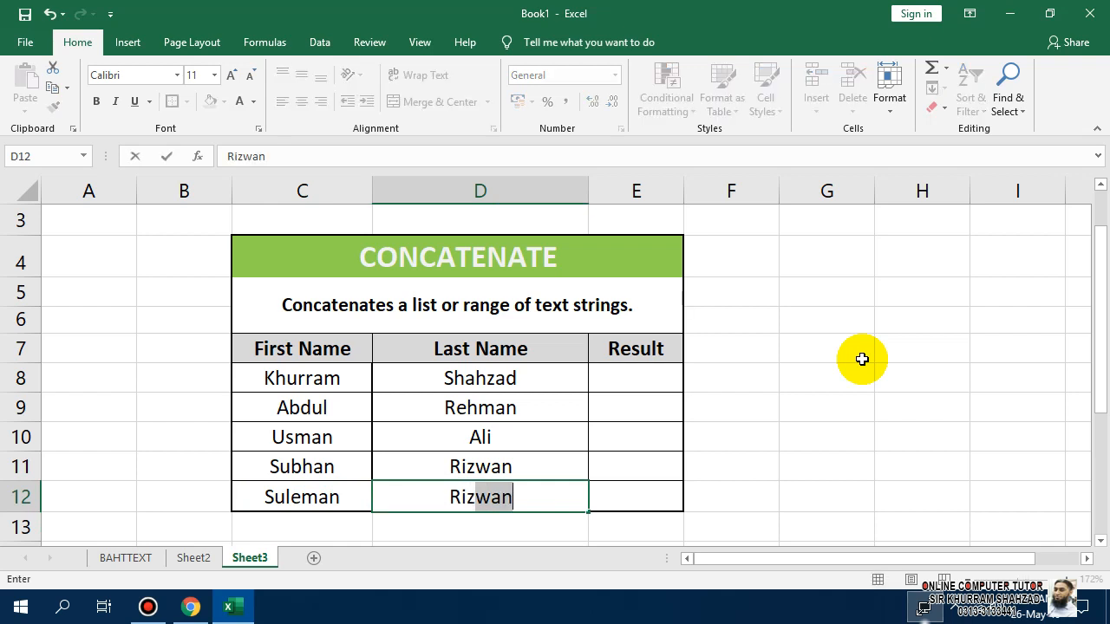
{"action": "type", "text": "zwa"}
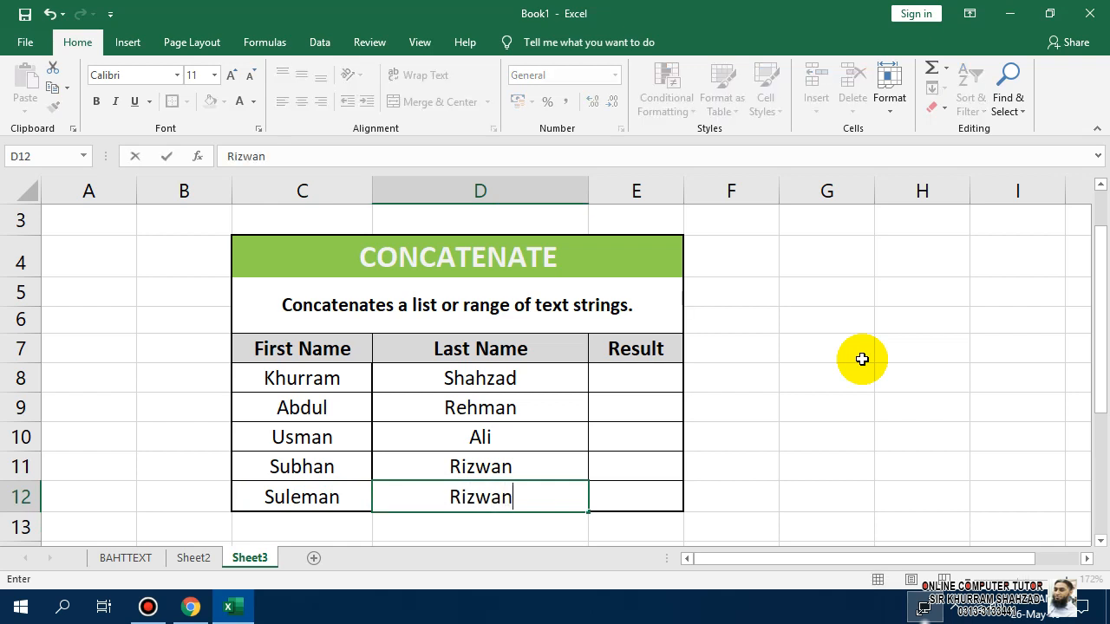
{"action": "type", "text": "n"}
{"action": "key", "text": "Return"}
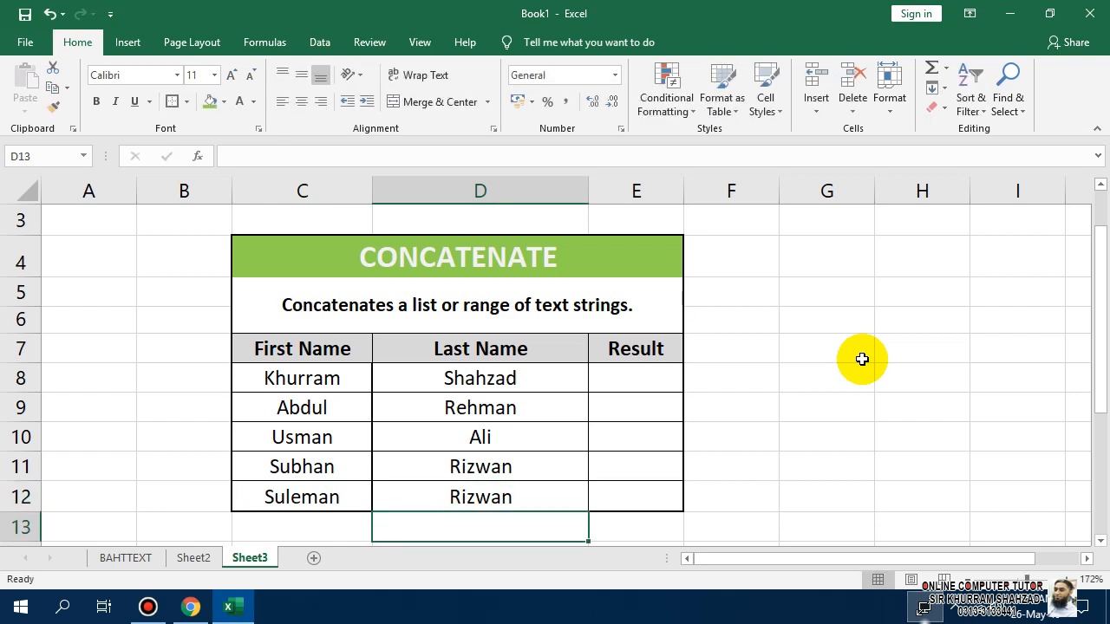
Left-align the names in C8:D12, narrow column D and widen the Result column E.
{"action": "left_click", "coordinate": [440, 379]}
{"action": "left_click_drag", "start_coordinate": [365, 493], "coordinate": [337, 513]}
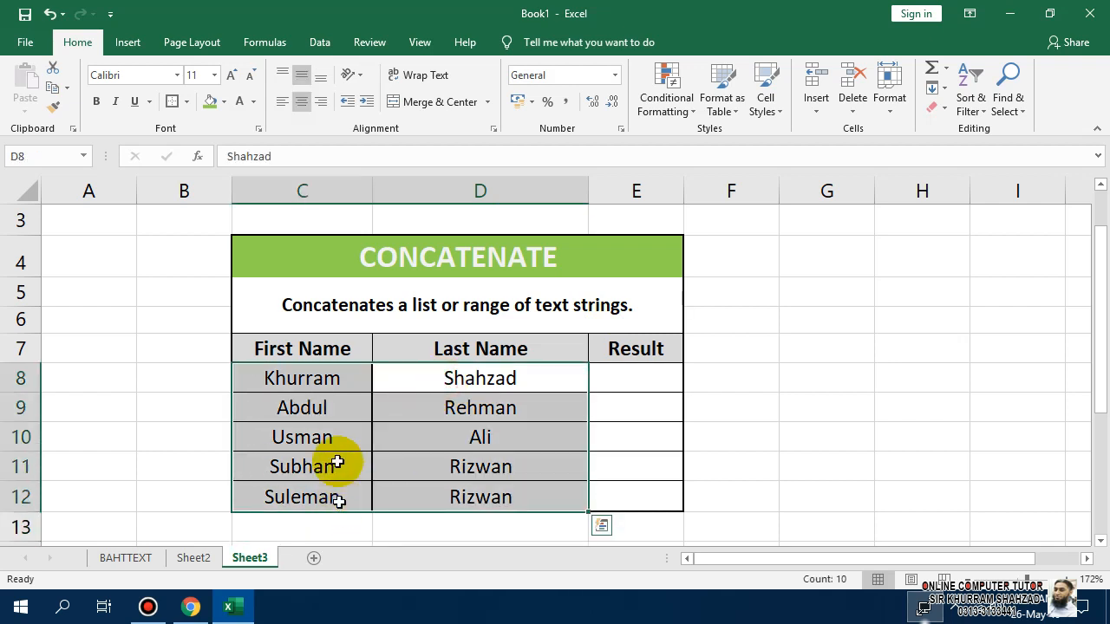
{"action": "left_click", "coordinate": [282, 101]}
{"action": "left_click", "coordinate": [619, 378]}
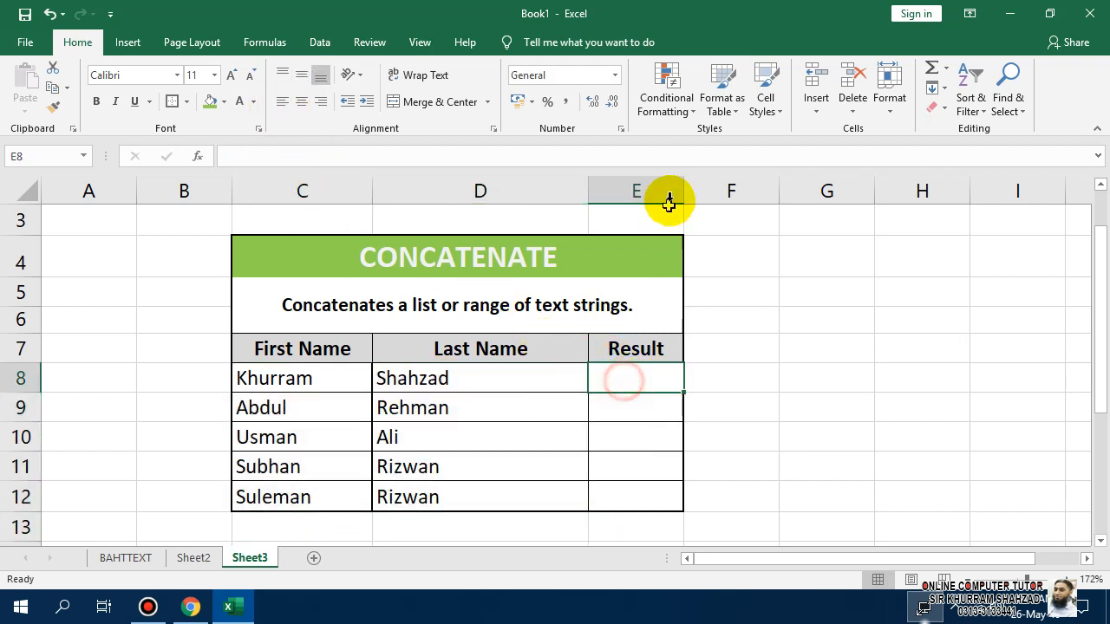
{"action": "left_click_drag", "start_coordinate": [598, 197], "coordinate": [519, 183]}
{"action": "left_click_drag", "start_coordinate": [611, 185], "coordinate": [682, 198]}
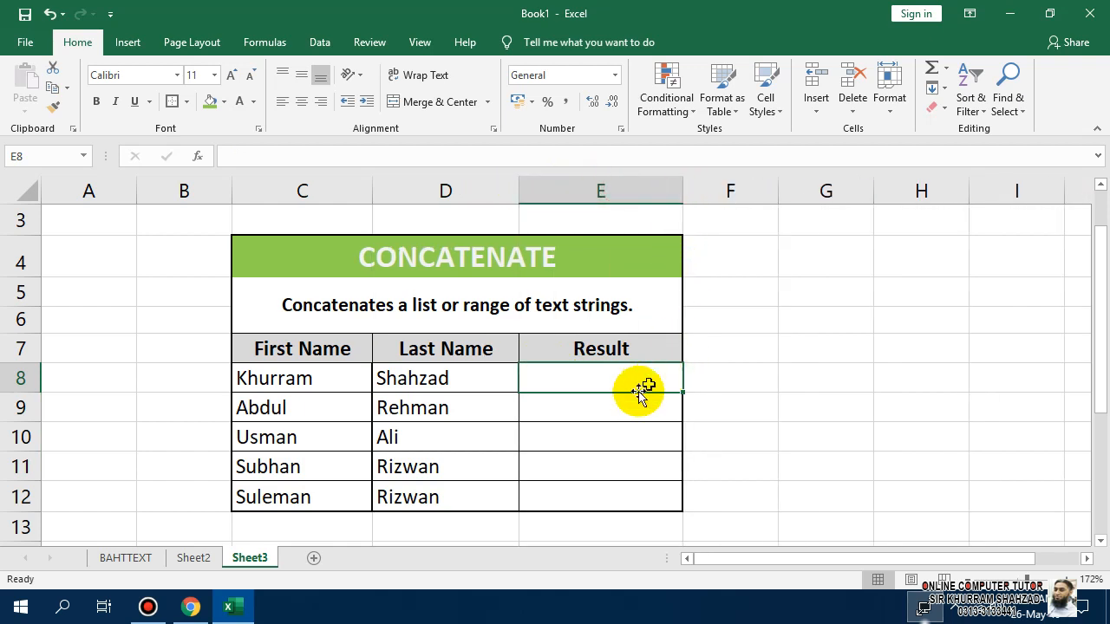
{"action": "left_click", "coordinate": [656, 377]}
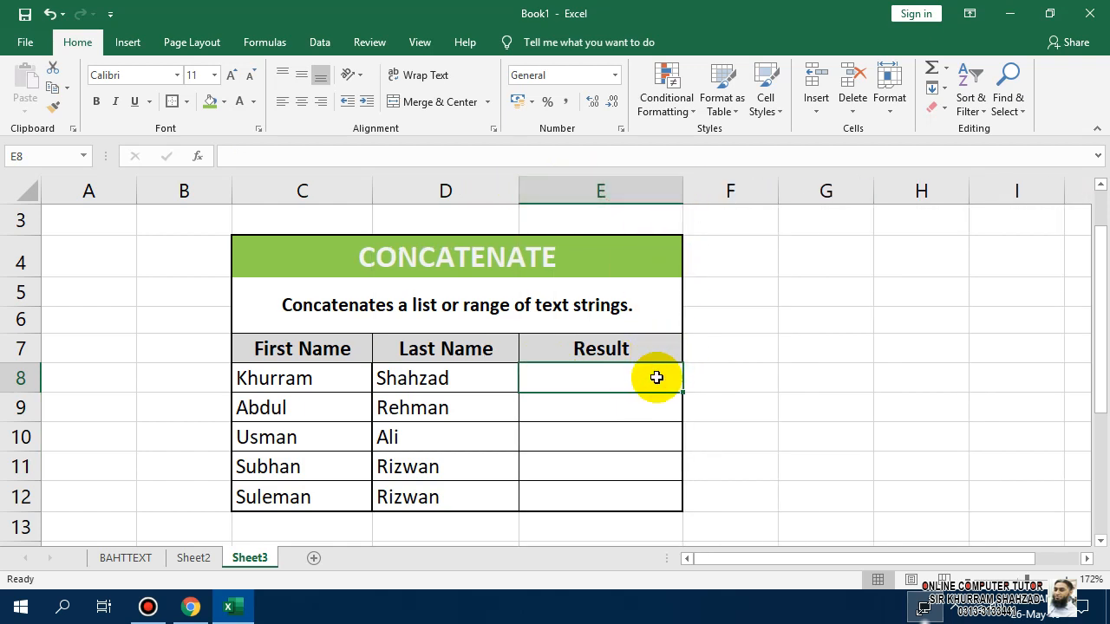
{"action": "type", "text": "=con"}
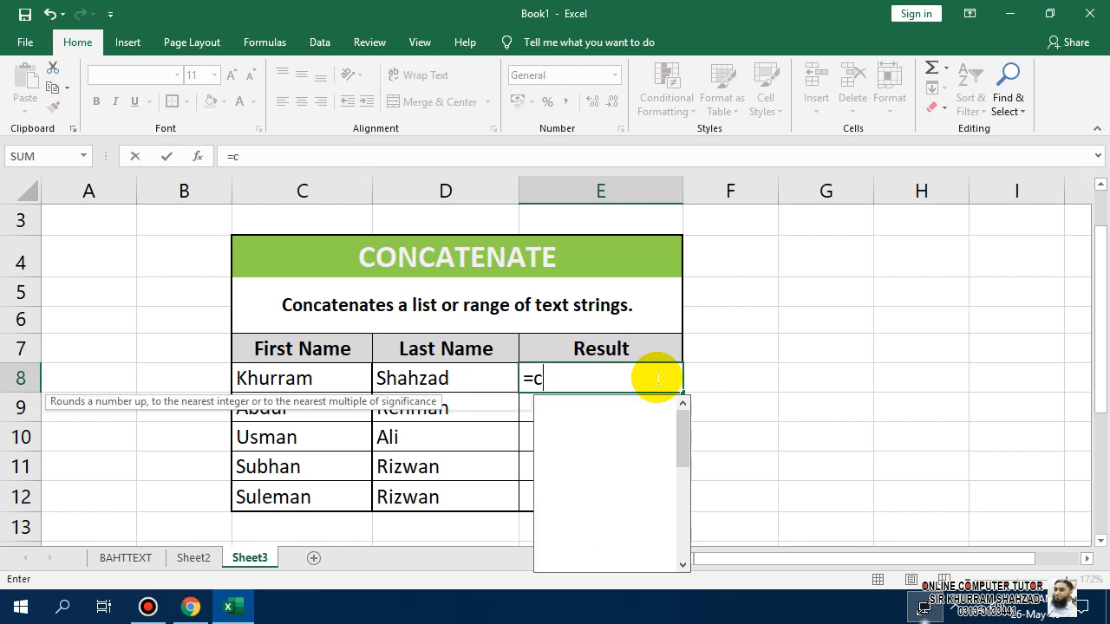
{"action": "type", "text": "c"}
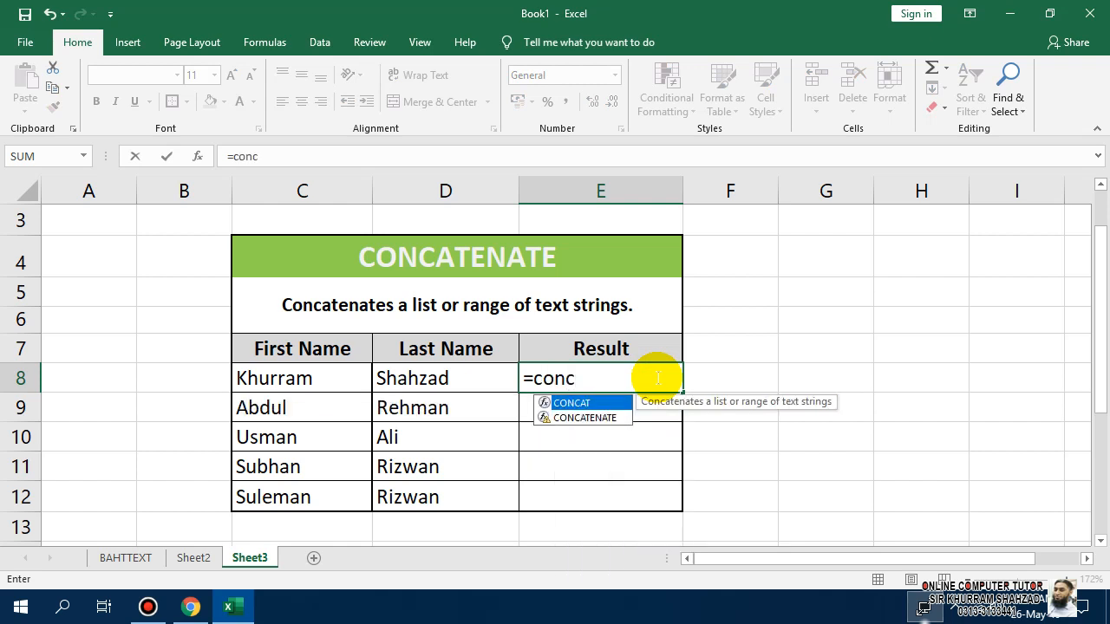
{"action": "type", "text": "ate"}
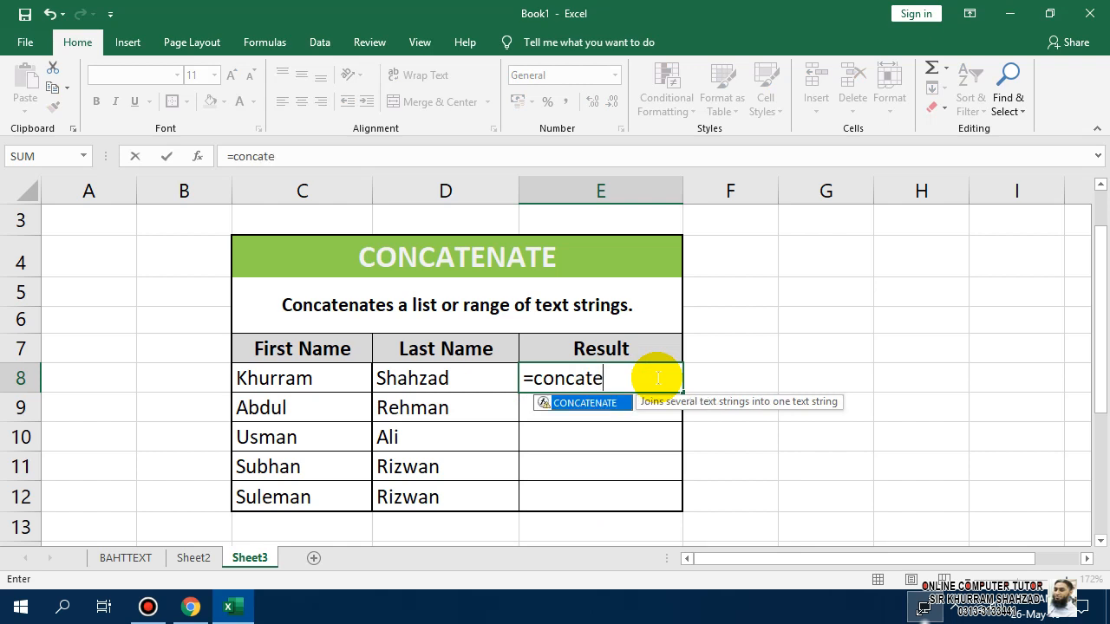
{"action": "type", "text": "nate("}
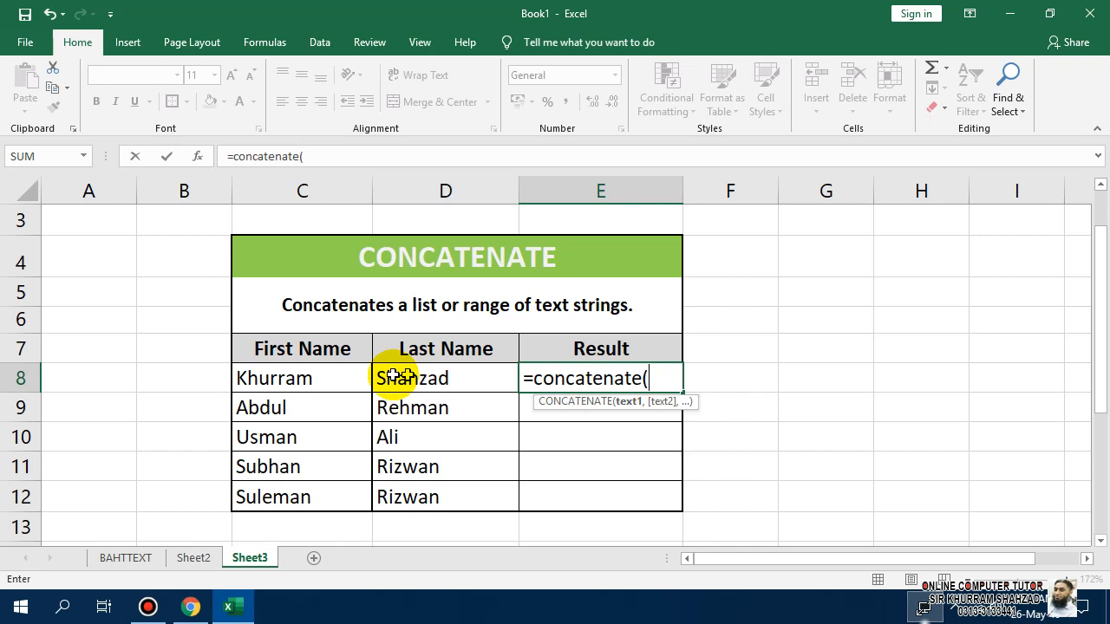
{"action": "left_click", "coordinate": [330, 379]}
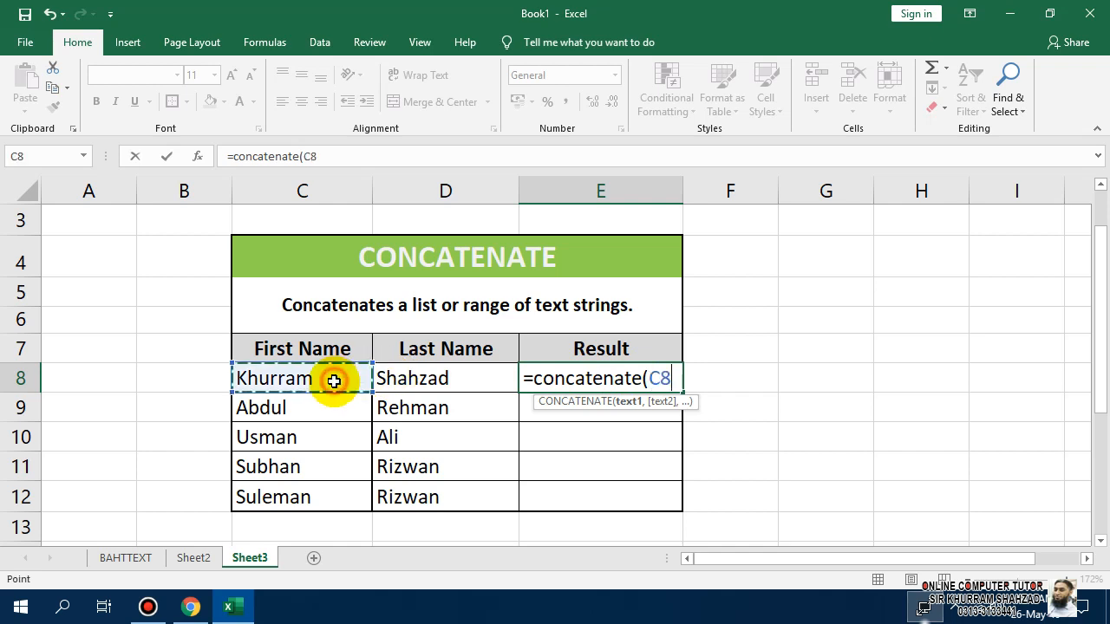
{"action": "type", "text": ","}
{"action": "left_click", "coordinate": [460, 379]}
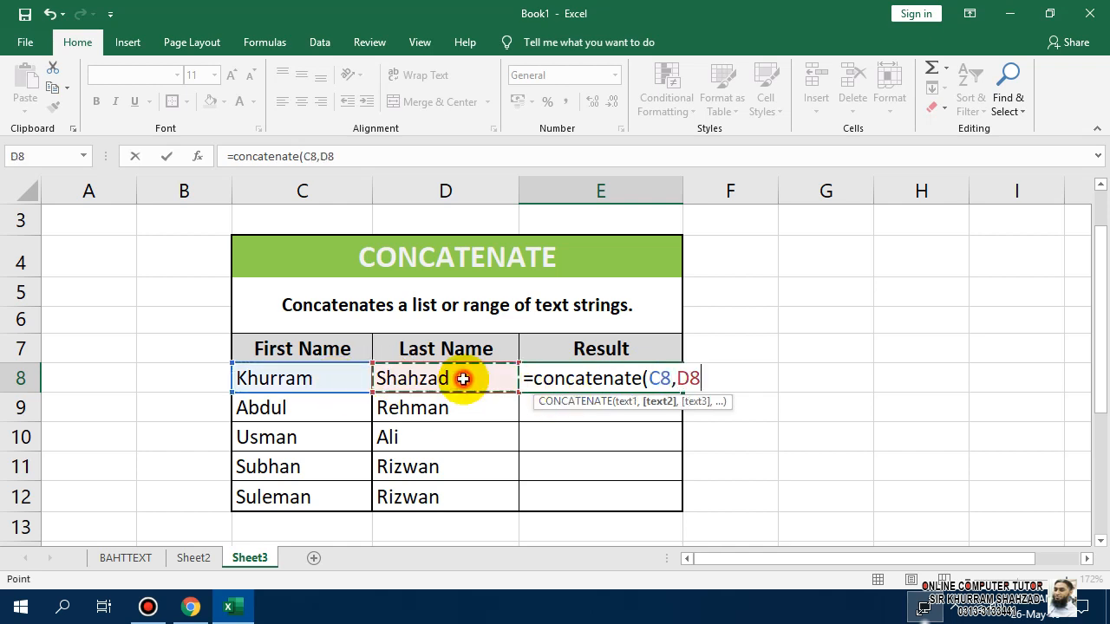
{"action": "type", "text": ")"}
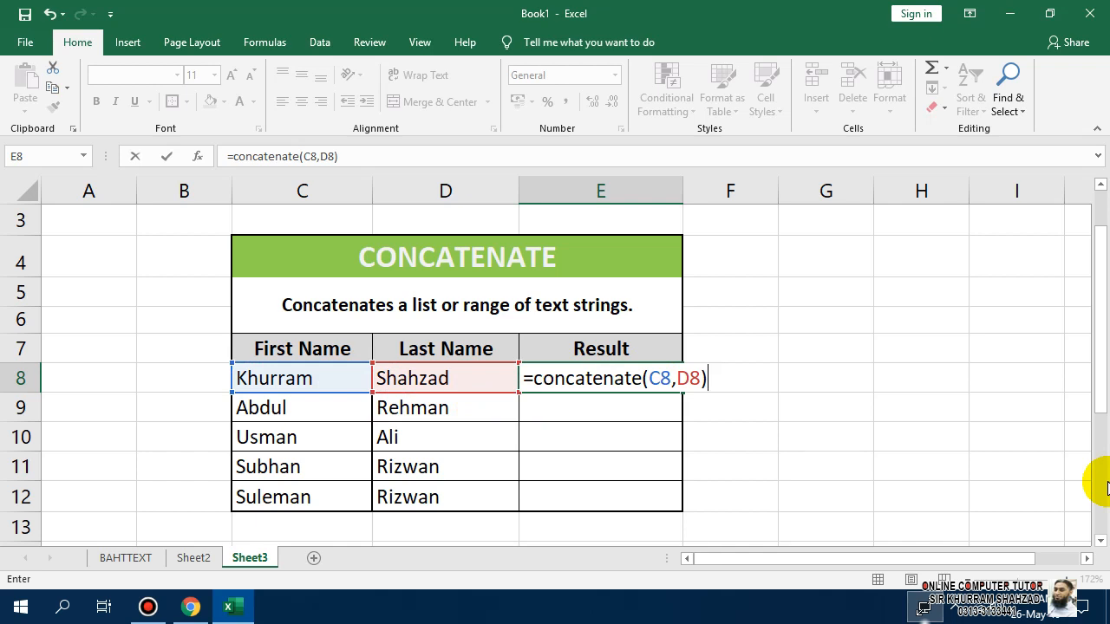
{"action": "key", "text": "Return"}
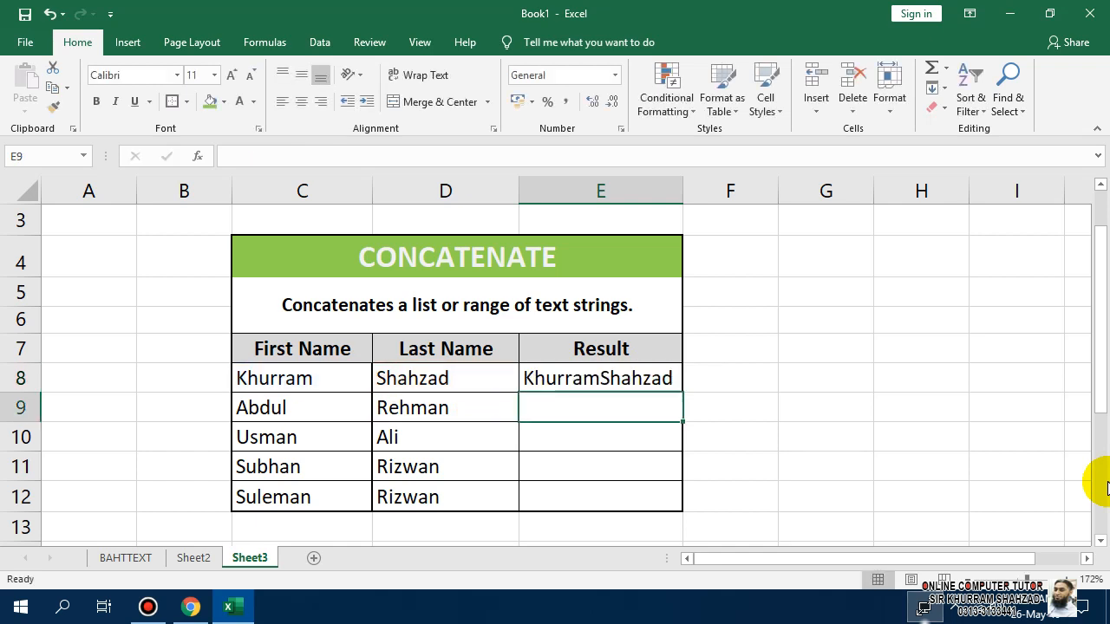
{"action": "left_click", "coordinate": [605, 379]}
{"action": "left_click_drag", "start_coordinate": [684, 392], "coordinate": [682, 520]}
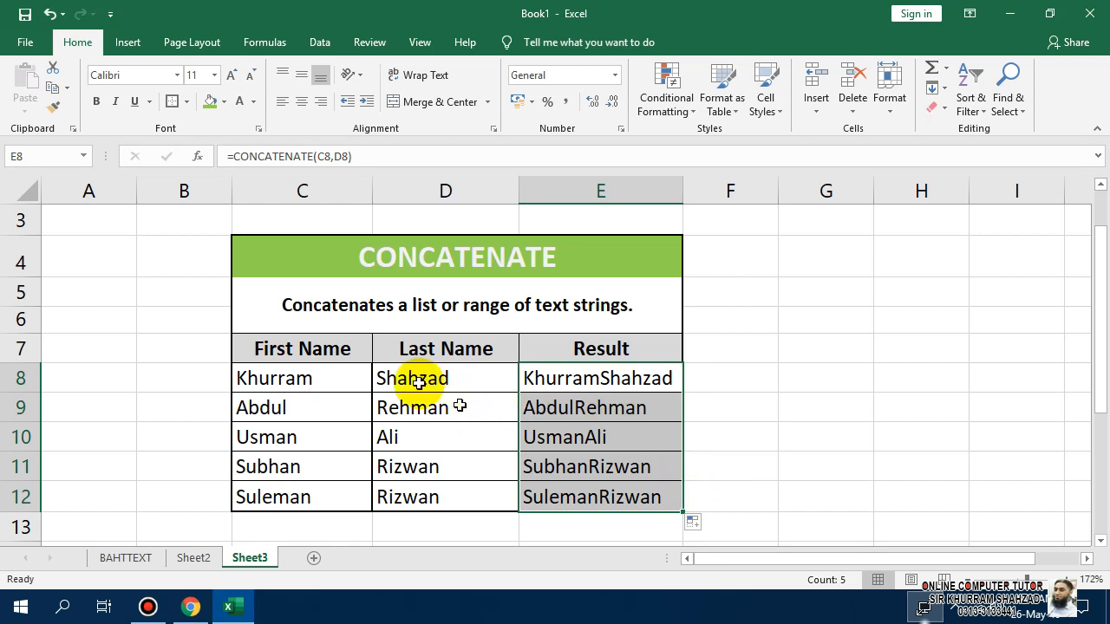
{"action": "left_click", "coordinate": [339, 383]}
{"action": "left_click", "coordinate": [388, 377]}
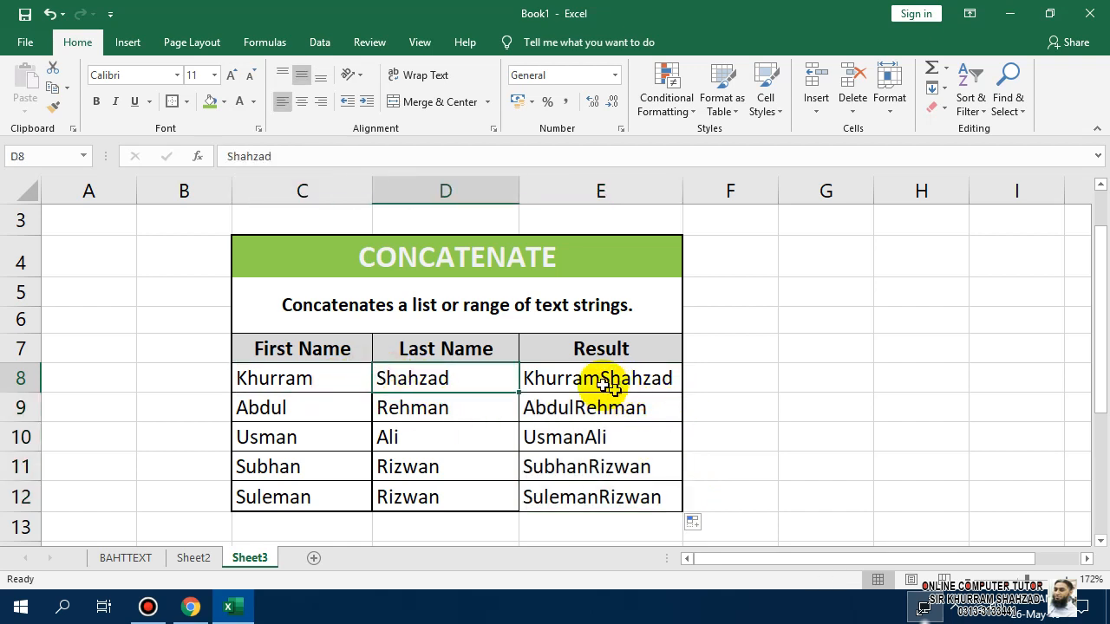
{"action": "left_click", "coordinate": [575, 403]}
{"action": "left_click", "coordinate": [577, 455]}
{"action": "left_click", "coordinate": [575, 503]}
{"action": "left_click", "coordinate": [575, 457]}
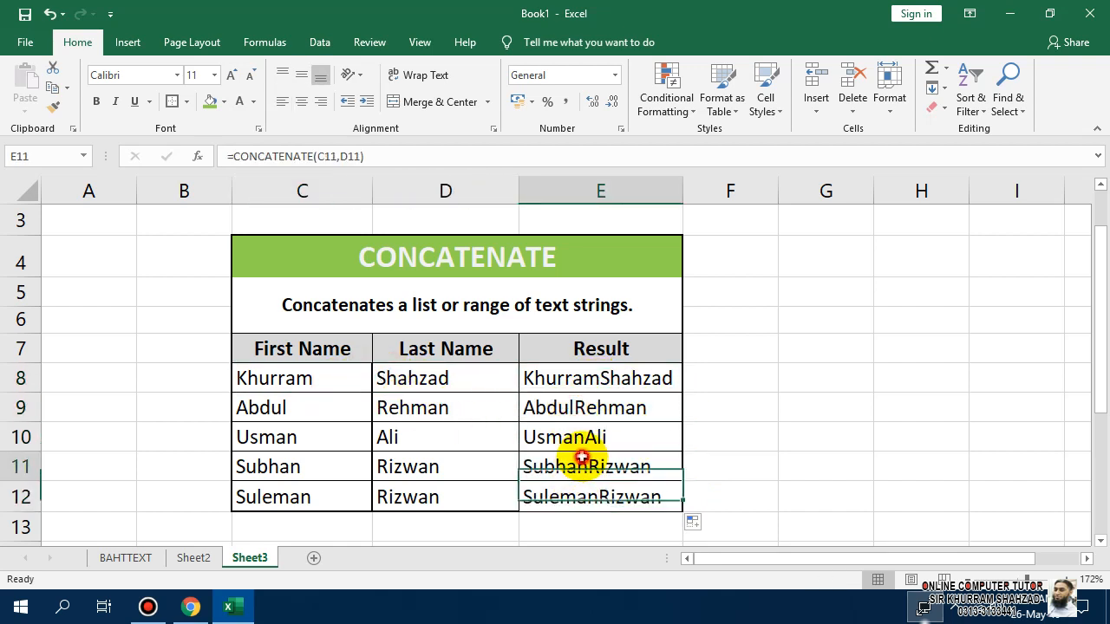
{"action": "left_click", "coordinate": [582, 378]}
{"action": "double_click", "coordinate": [310, 384]}
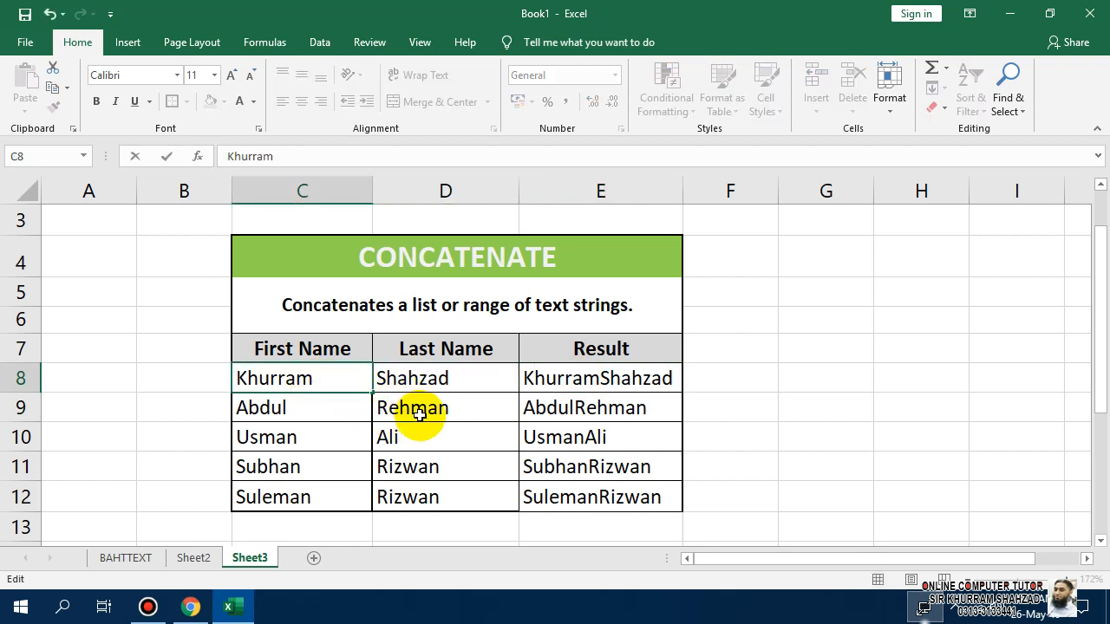
{"action": "key", "text": "Return"}
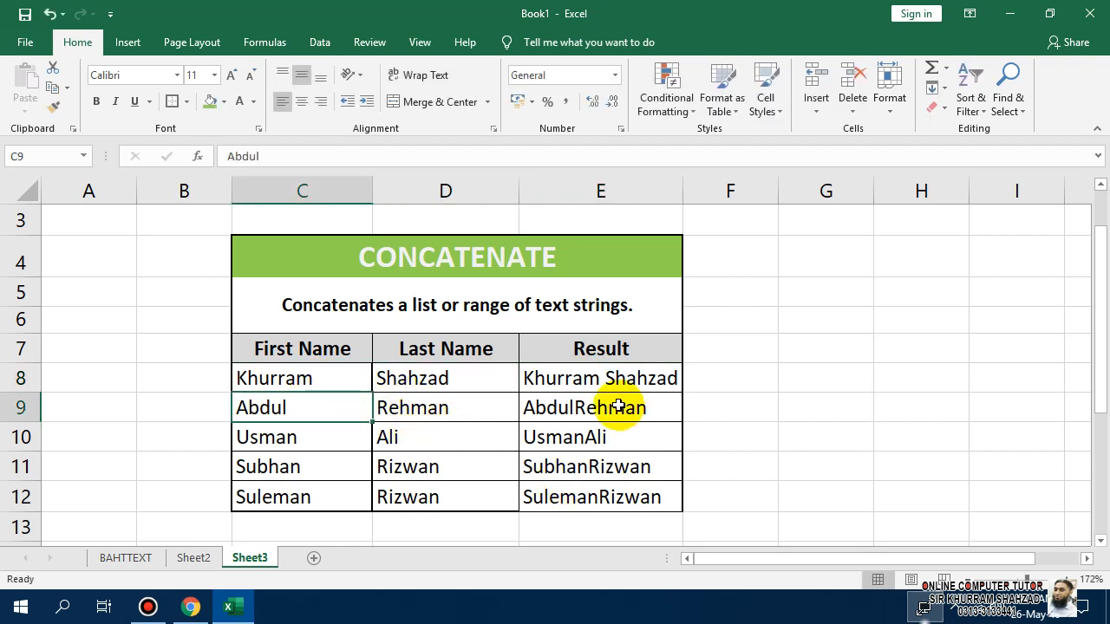
{"action": "key", "text": "ctrl+z"}
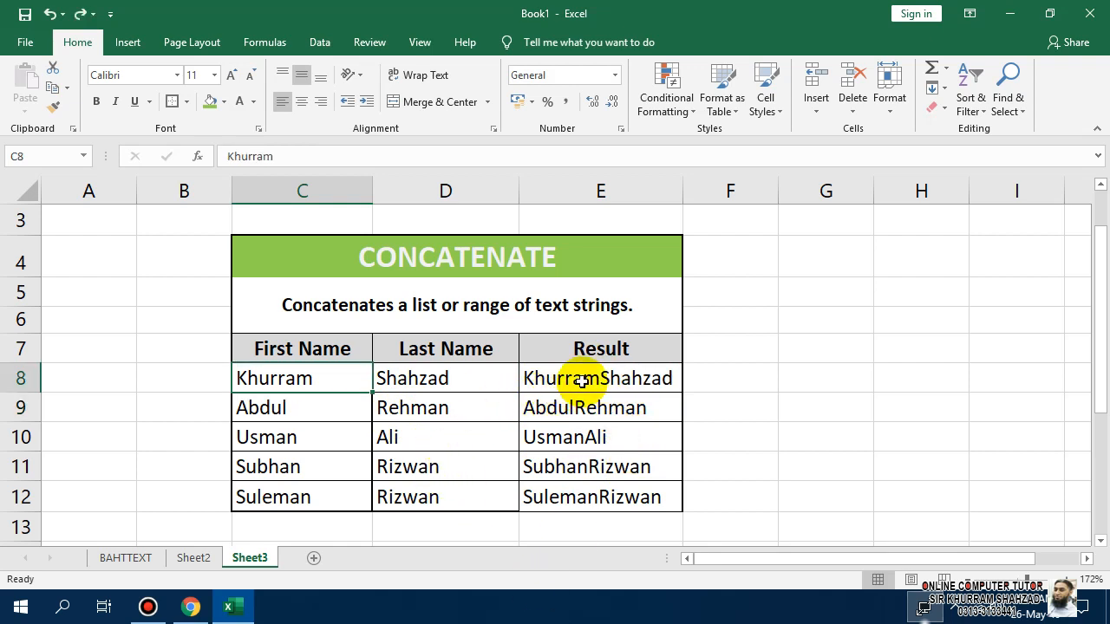
{"action": "left_click", "coordinate": [652, 376]}
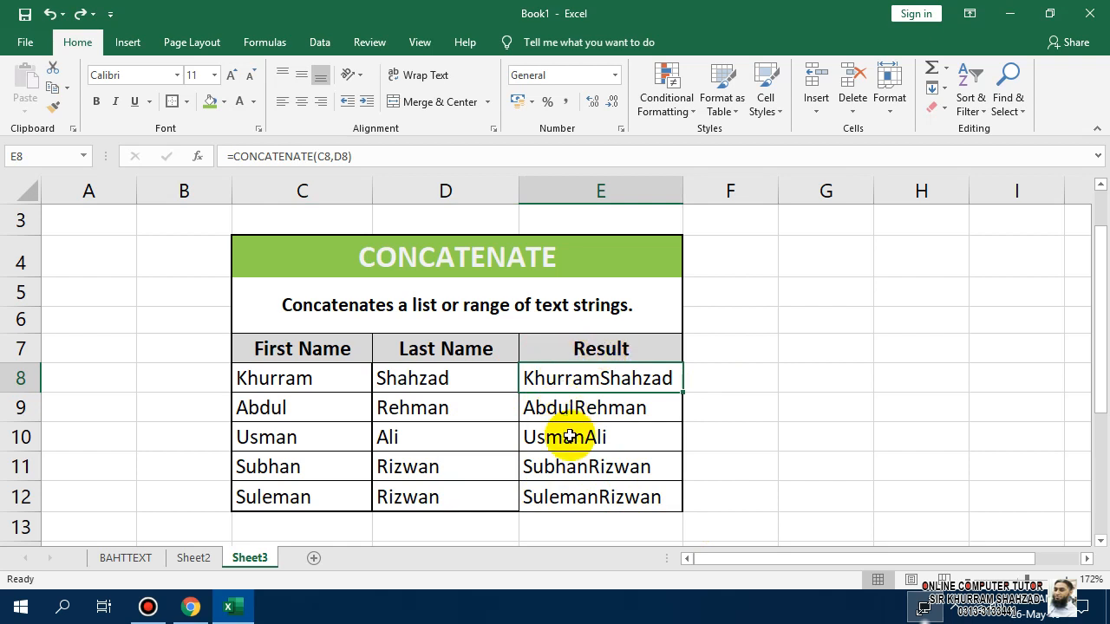
{"action": "left_click", "coordinate": [354, 382]}
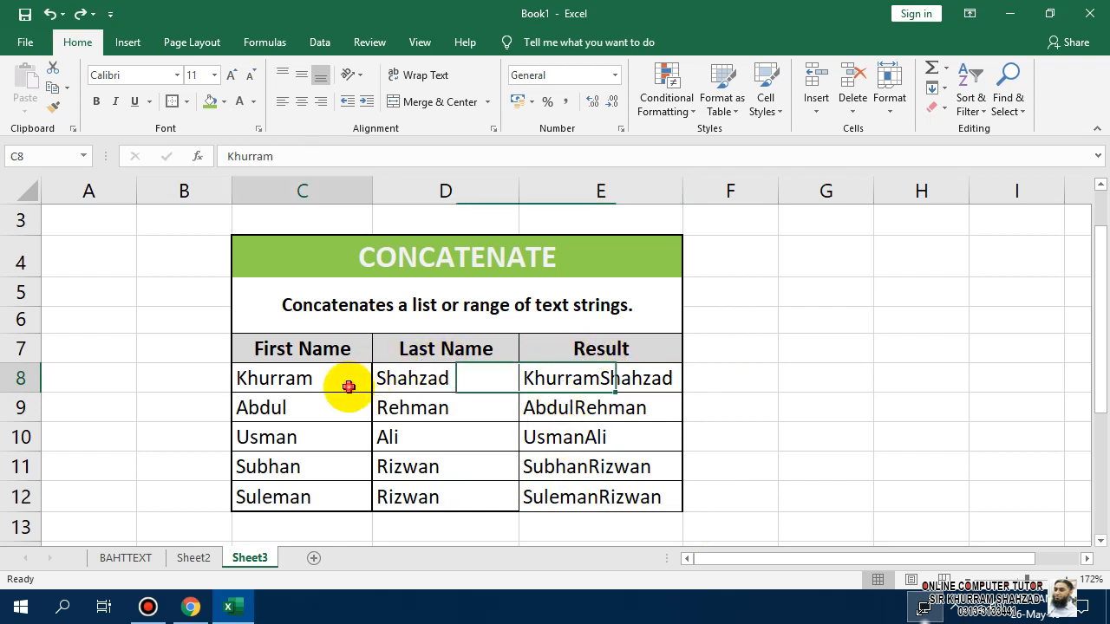
{"action": "left_click", "coordinate": [424, 382]}
{"action": "left_click", "coordinate": [359, 386]}
{"action": "left_click", "coordinate": [411, 375]}
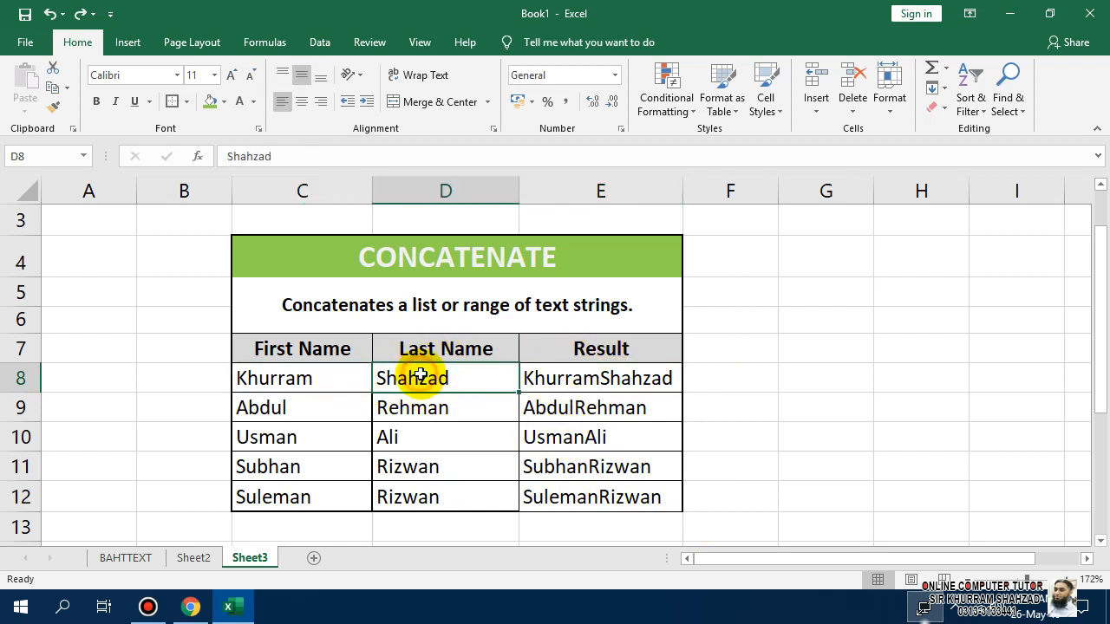
{"action": "left_click", "coordinate": [558, 378]}
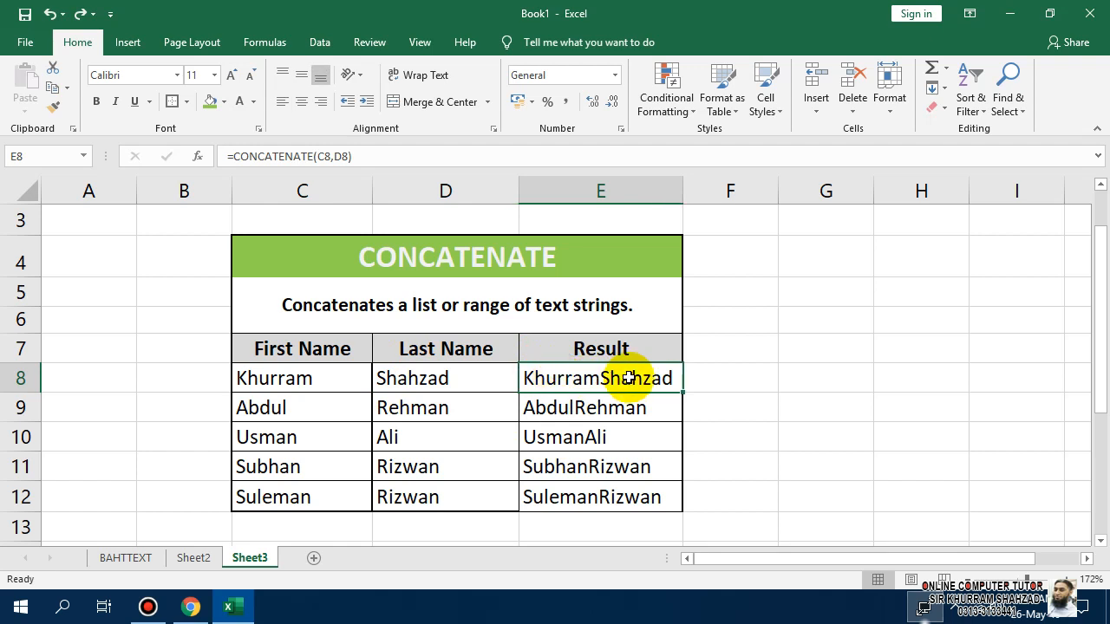
Change E8 to =CONCATENATE(C8,CHAR(32),D8) and fill it down to E12.
{"action": "key", "text": "F2"}
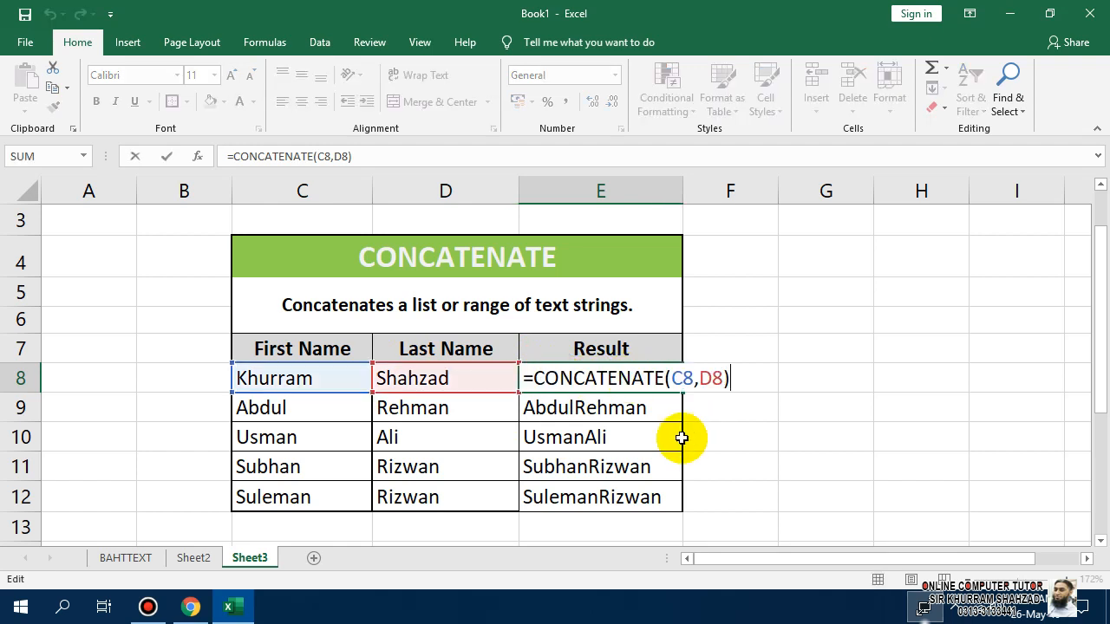
{"action": "left_click", "coordinate": [700, 378]}
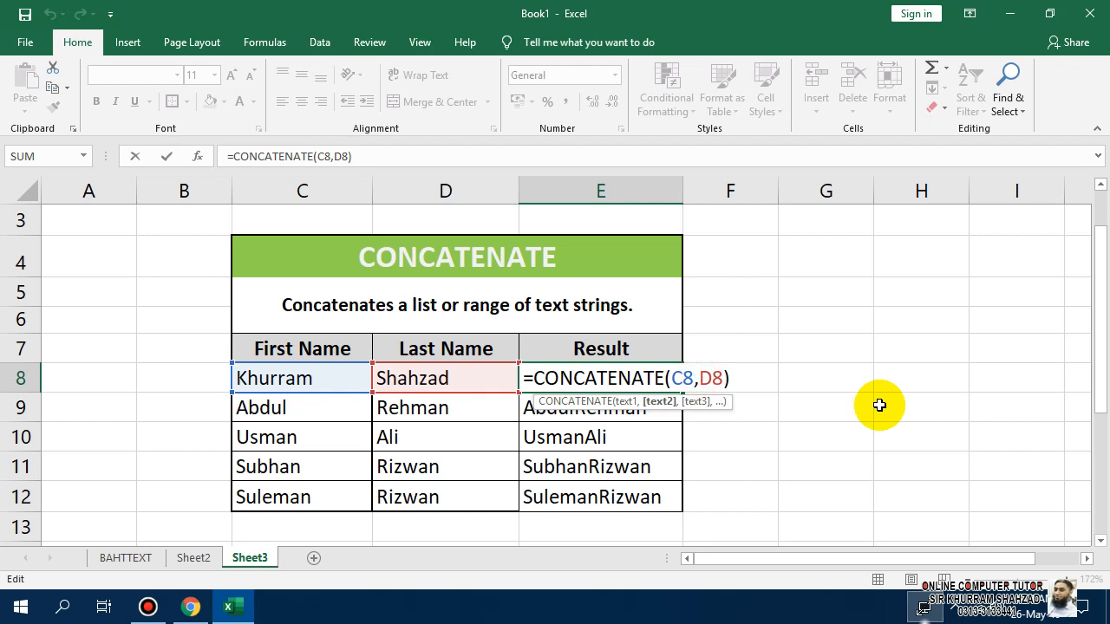
{"action": "type", "text": "char"}
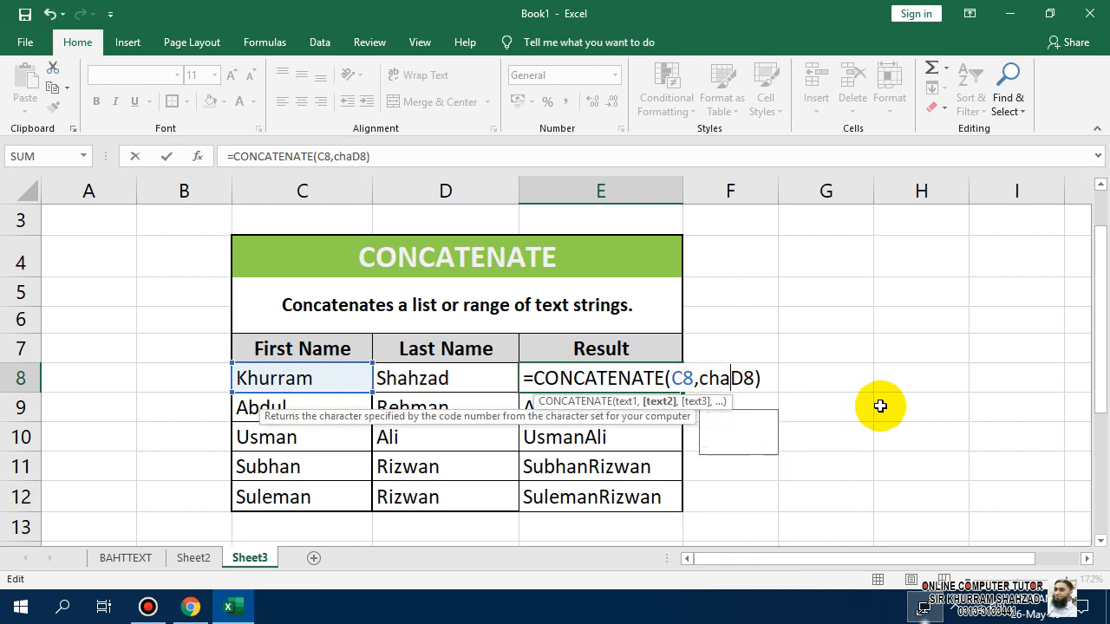
{"action": "type", "text": "("}
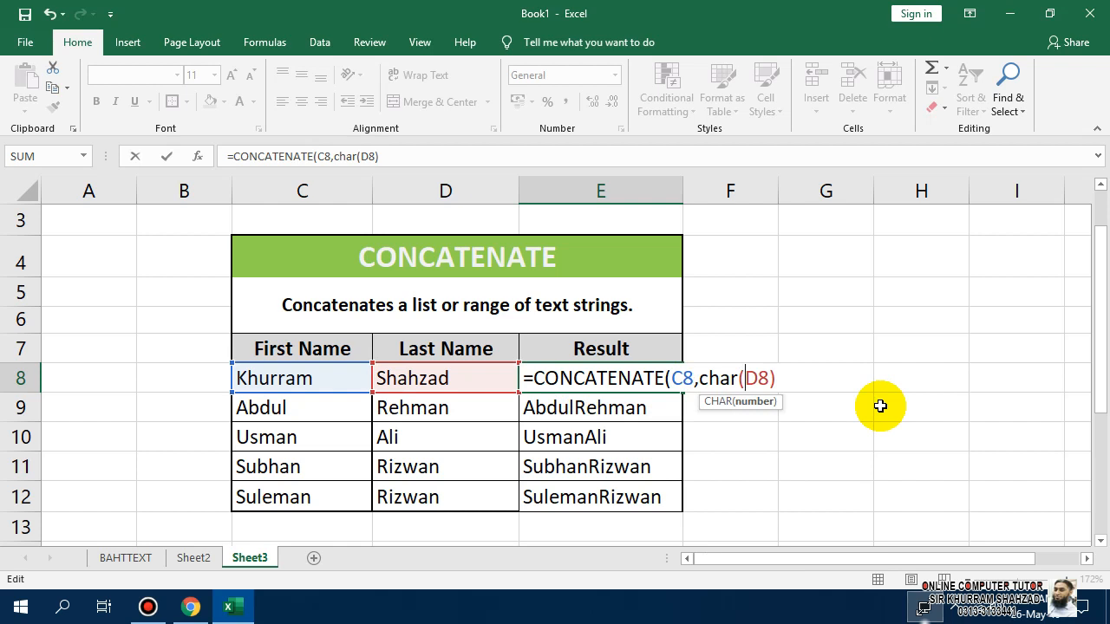
{"action": "type", "text": "32"}
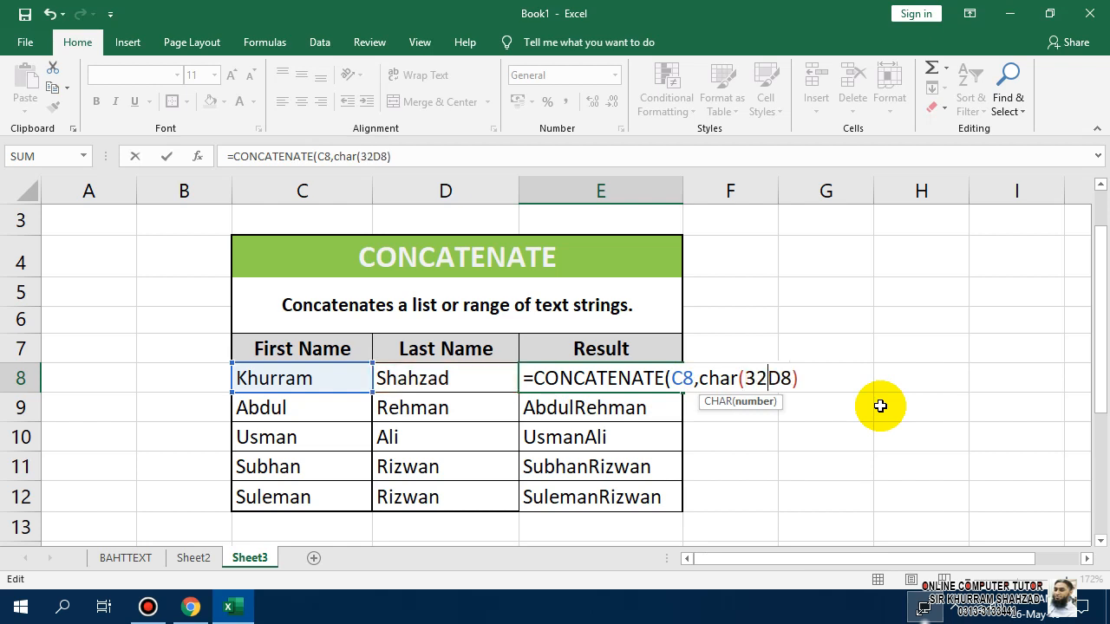
{"action": "type", "text": ")"}
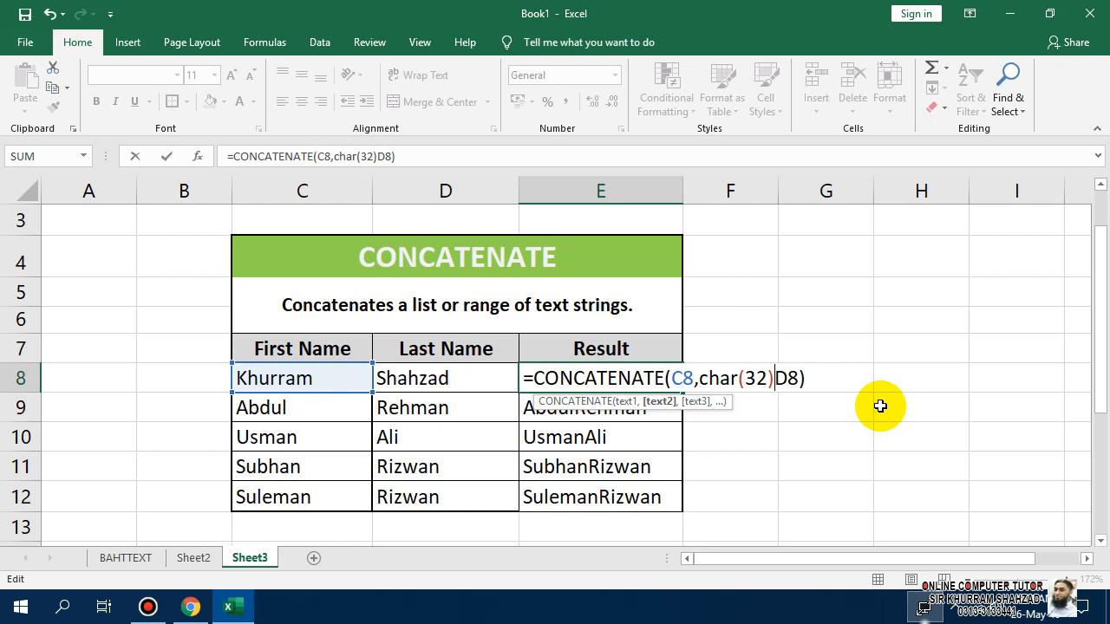
{"action": "type", "text": ","}
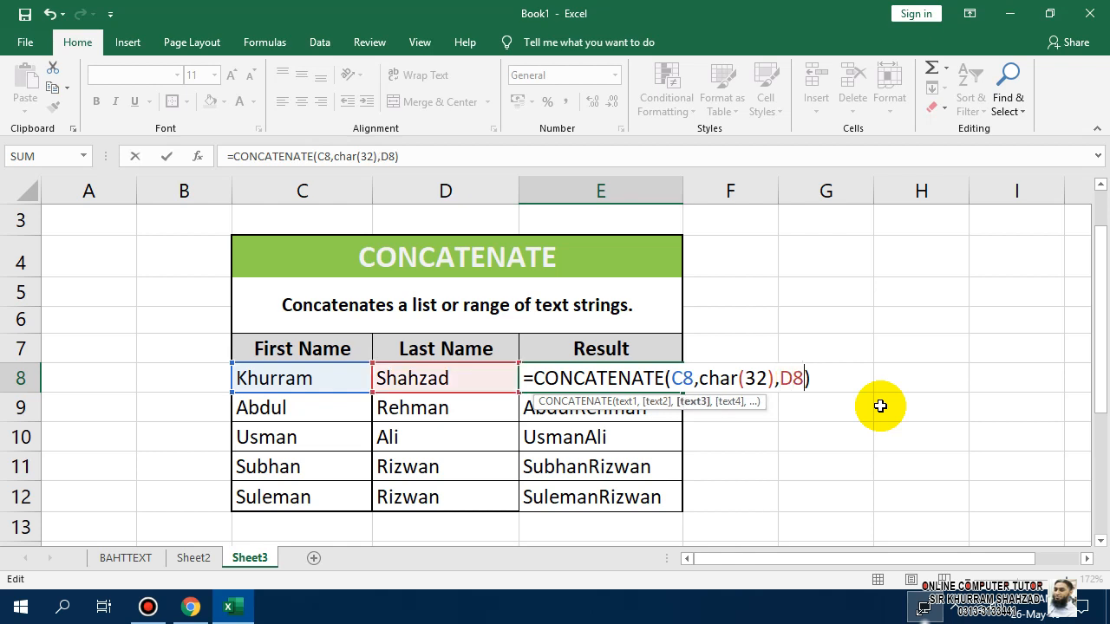
{"action": "key", "text": "Return"}
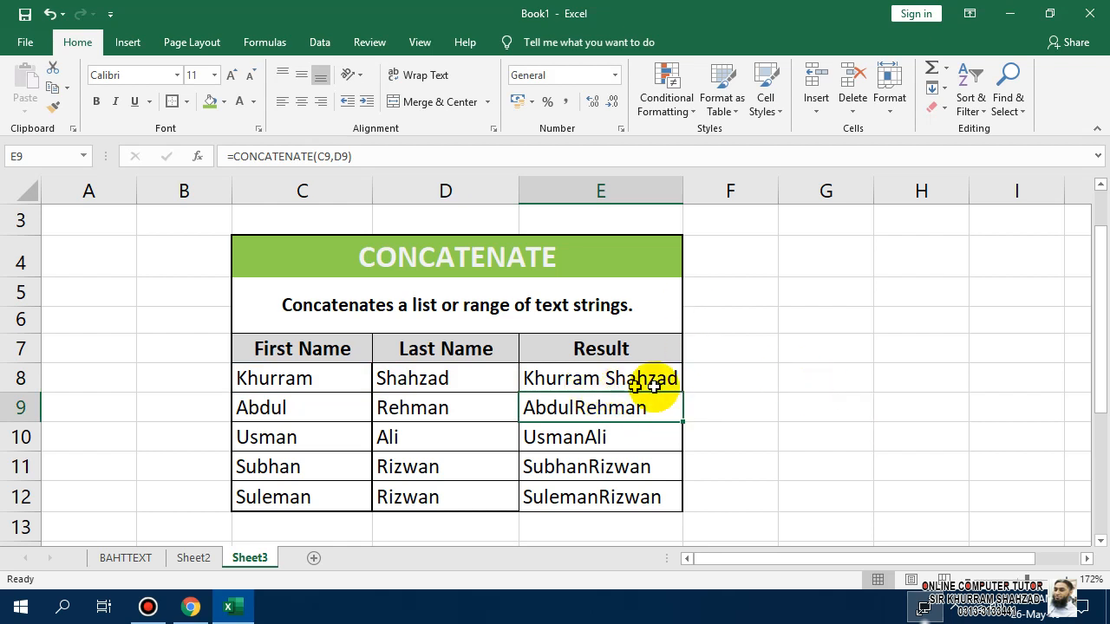
{"action": "left_click", "coordinate": [673, 387]}
{"action": "left_click_drag", "start_coordinate": [677, 393], "coordinate": [674, 512]}
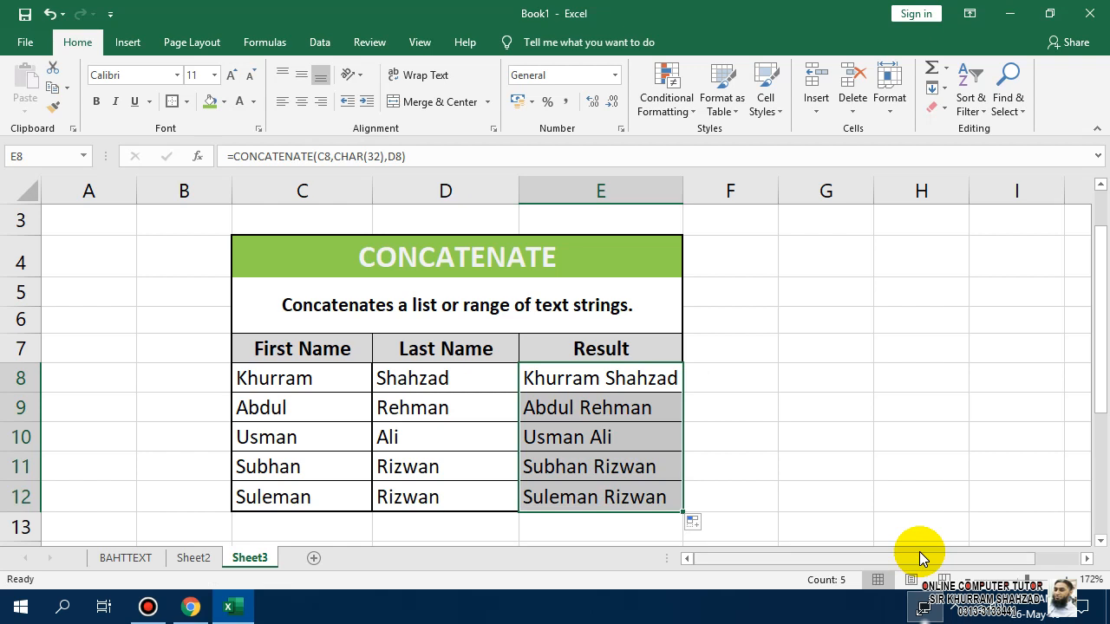
Copy the names table into C3 of a new Sheet4, keeping source formatting and column widths.
{"action": "left_click", "coordinate": [541, 262]}
{"action": "left_click_drag", "start_coordinate": [553, 288], "coordinate": [558, 501]}
{"action": "key", "text": "ctrl+c"}
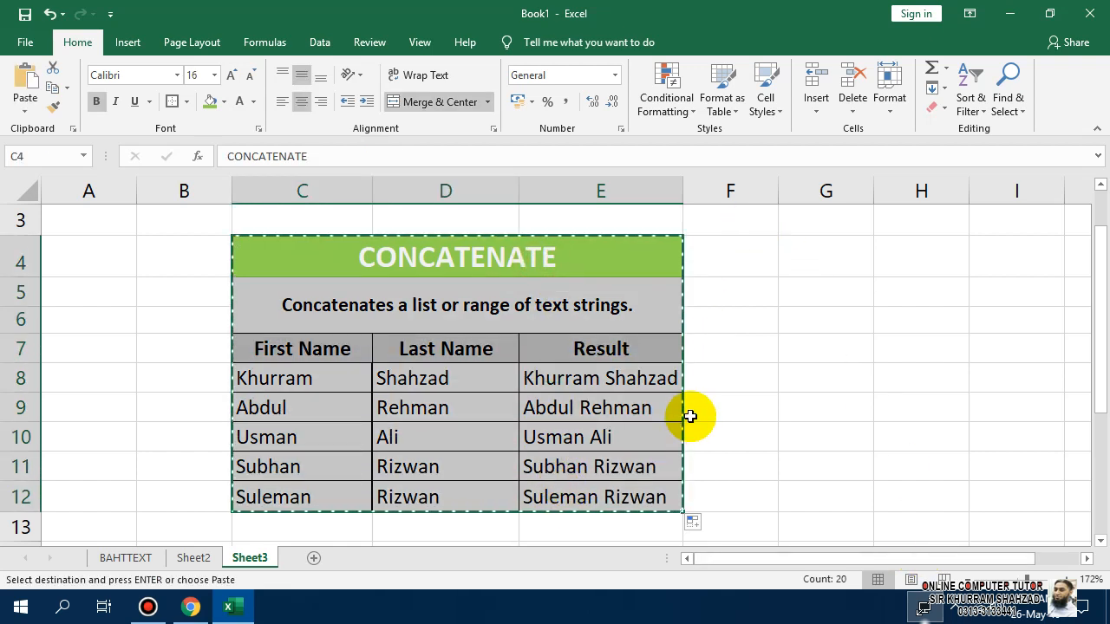
{"action": "scroll", "coordinate": [691, 421], "scroll_direction": "down", "scroll_amount": 1}
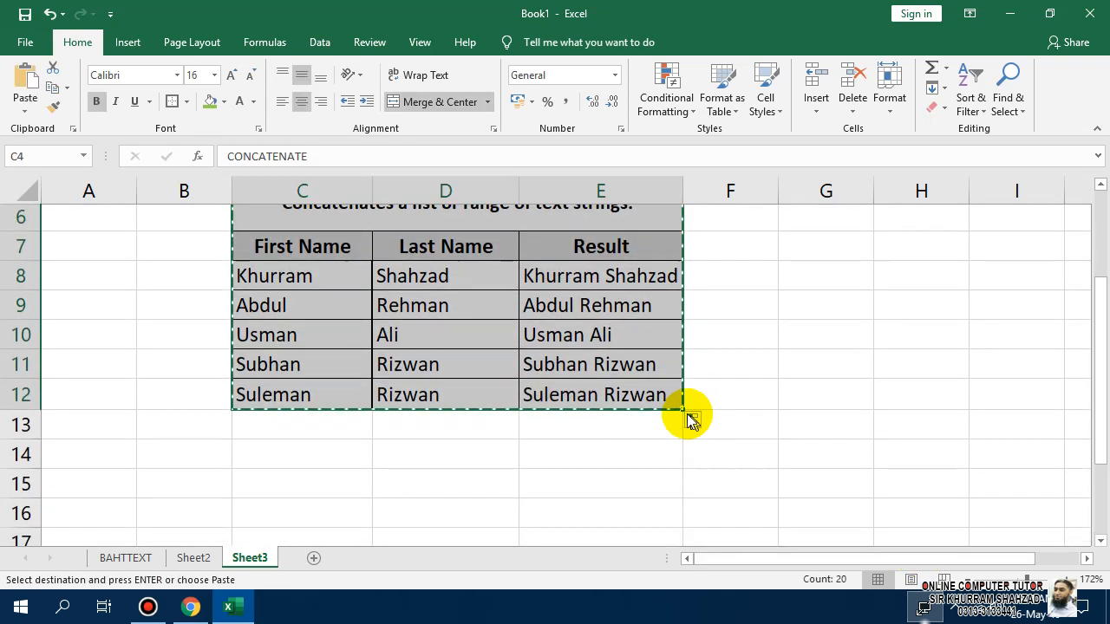
{"action": "left_click", "coordinate": [315, 559]}
{"action": "left_click", "coordinate": [151, 238]}
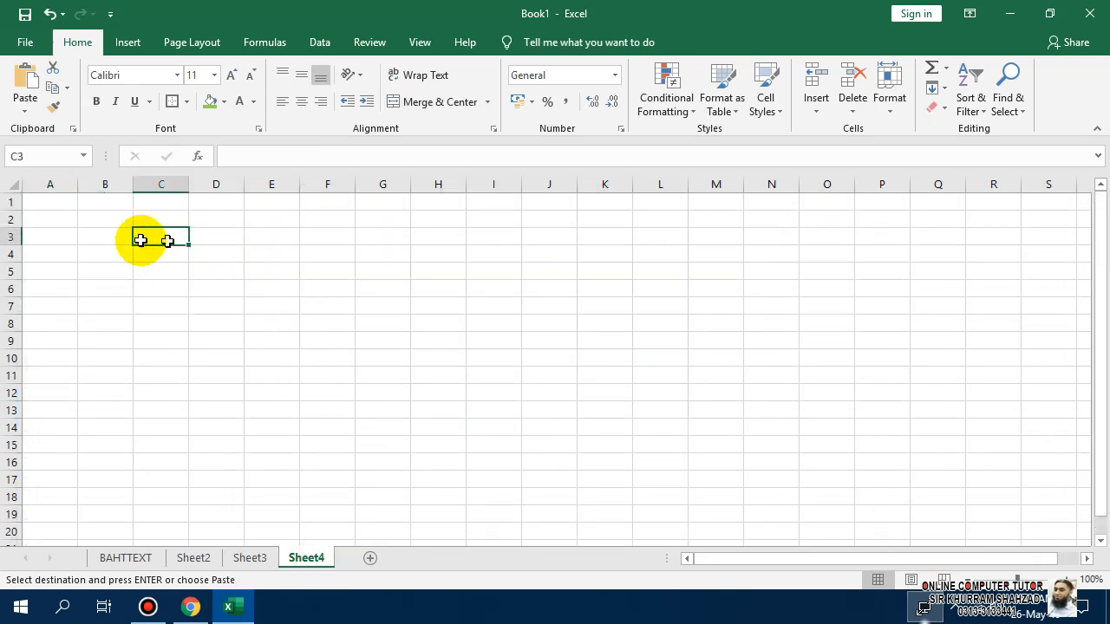
{"action": "left_click", "coordinate": [25, 111]}
{"action": "left_click", "coordinate": [49, 223]}
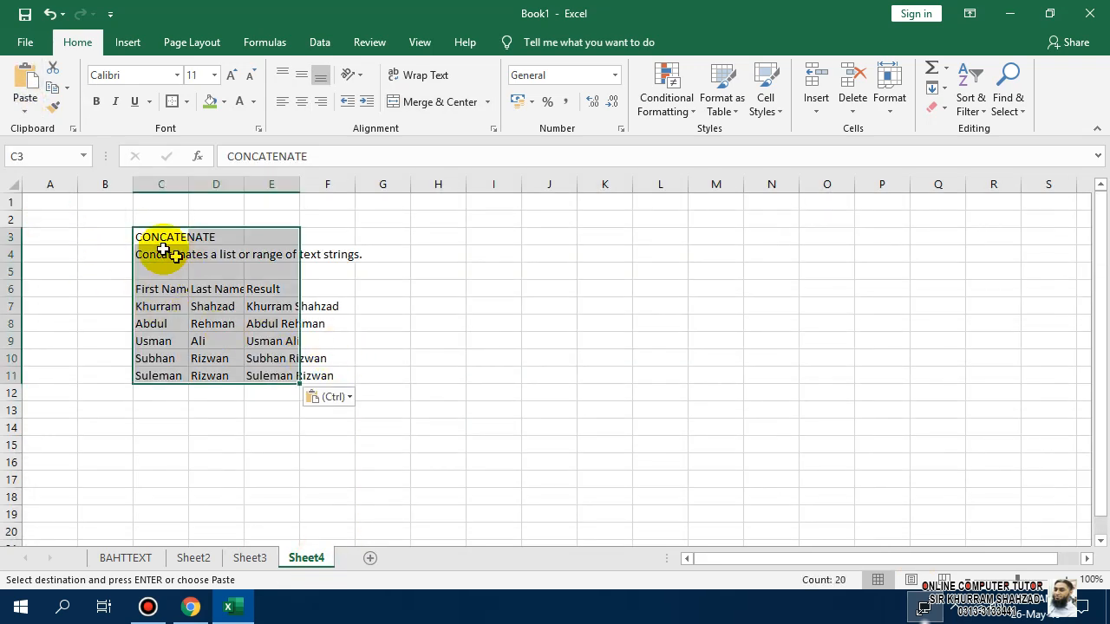
{"action": "key", "text": "ctrl+z"}
{"action": "left_click", "coordinate": [24, 110]}
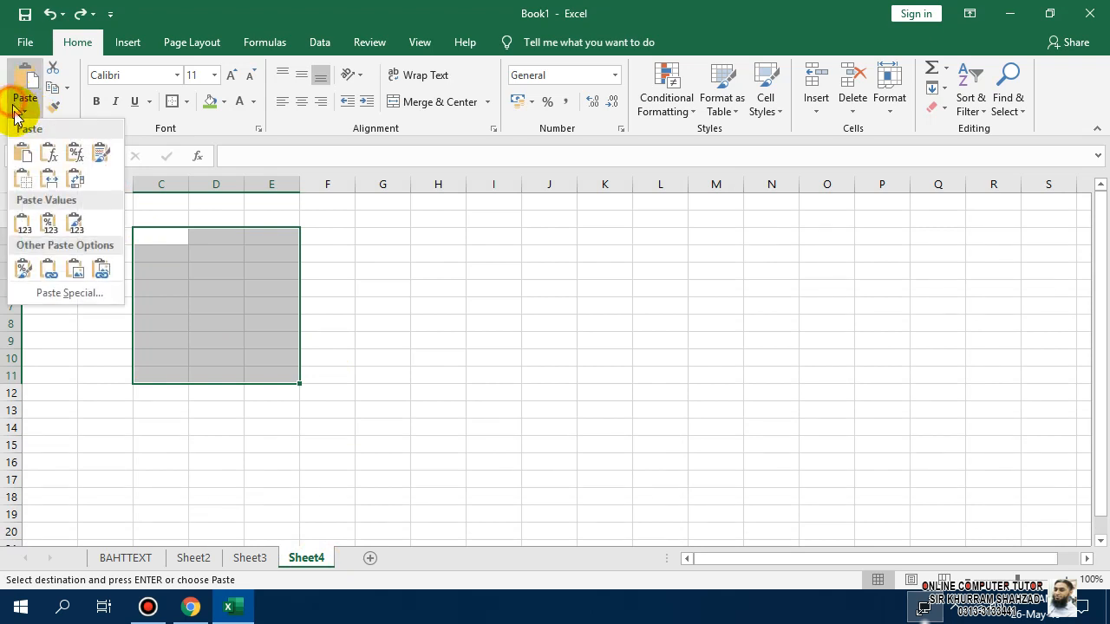
{"action": "left_click", "coordinate": [41, 183]}
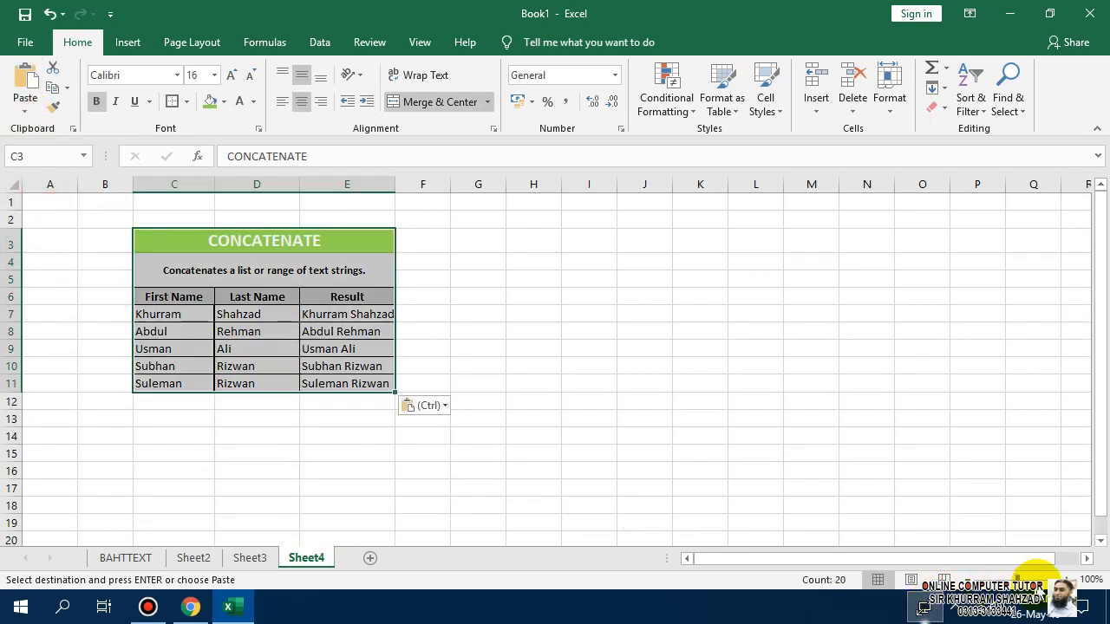
Retitle the copied table CLEAN and begin retyping its description line with 'Re'.
{"action": "left_click", "coordinate": [1036, 580]}
{"action": "left_click", "coordinate": [597, 230]}
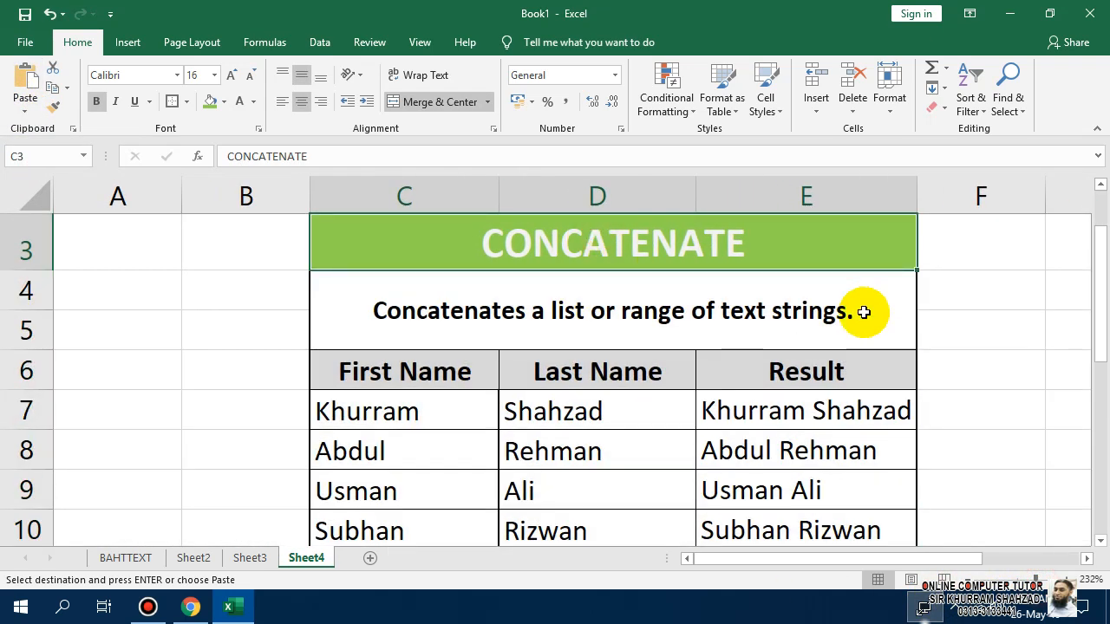
{"action": "type", "text": "CLEAN"}
{"action": "key", "text": "Return"}
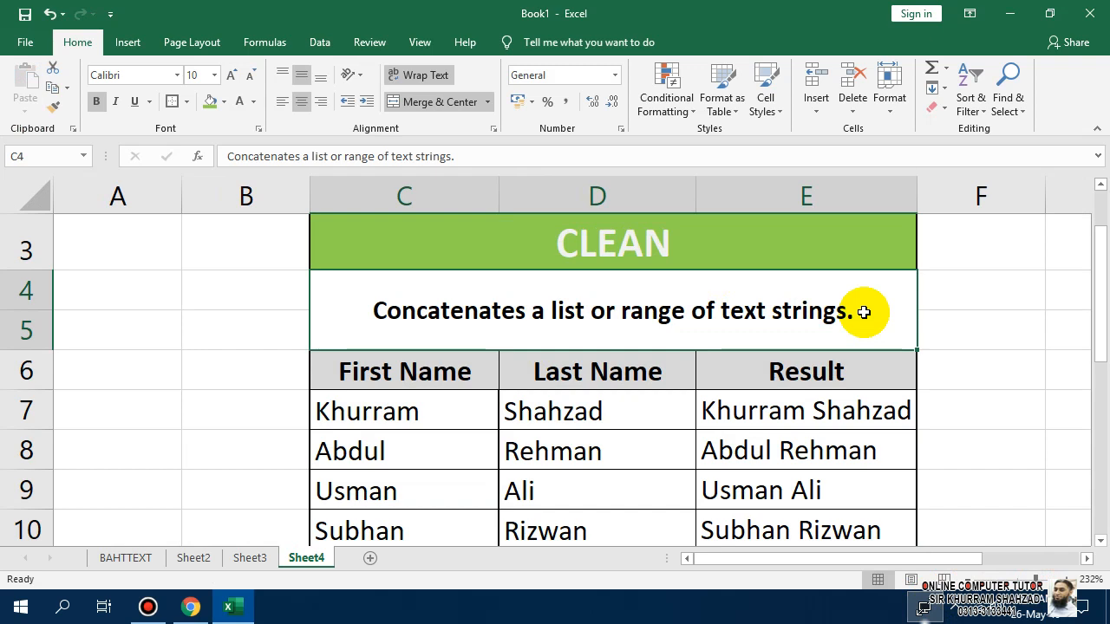
{"action": "type", "text": "Rem"}
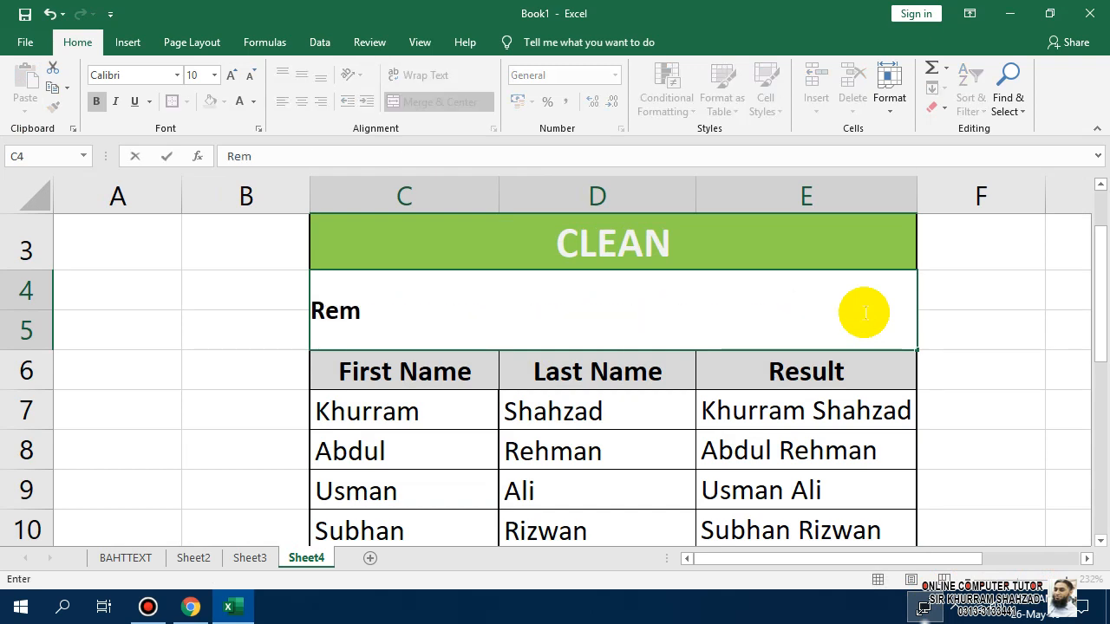
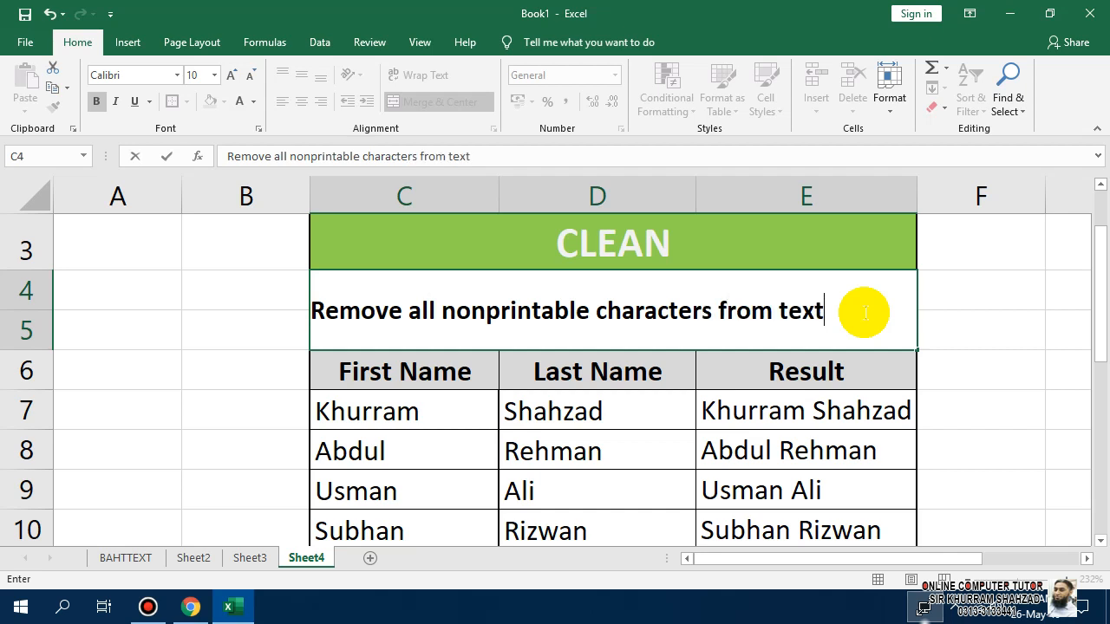
Commit the CLEAN description and clear the Result header in E6.
{"action": "key", "text": "Return"}
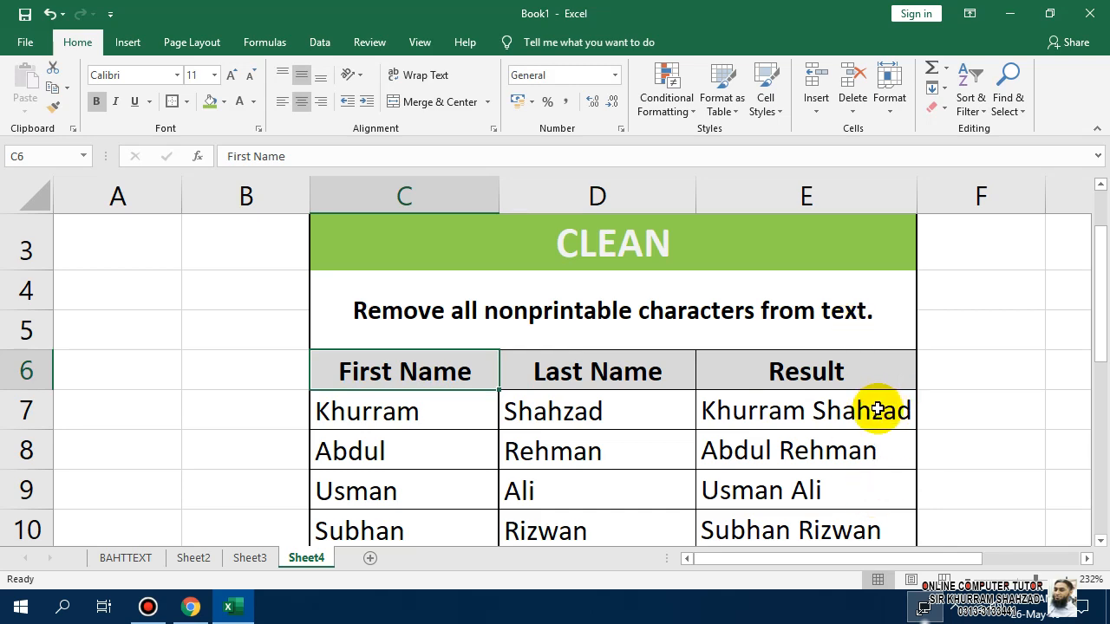
{"action": "scroll", "coordinate": [882, 409], "scroll_direction": "down", "scroll_amount": 1}
{"action": "scroll", "coordinate": [883, 408], "scroll_direction": "up", "scroll_amount": 1}
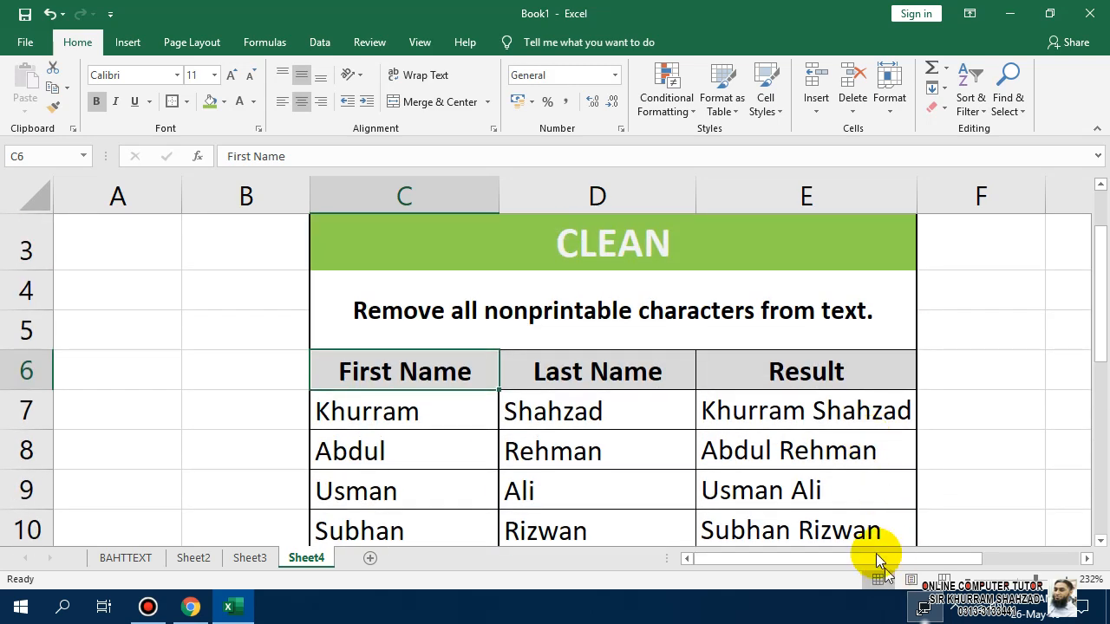
{"action": "left_click_drag", "start_coordinate": [876, 553], "coordinate": [919, 556]}
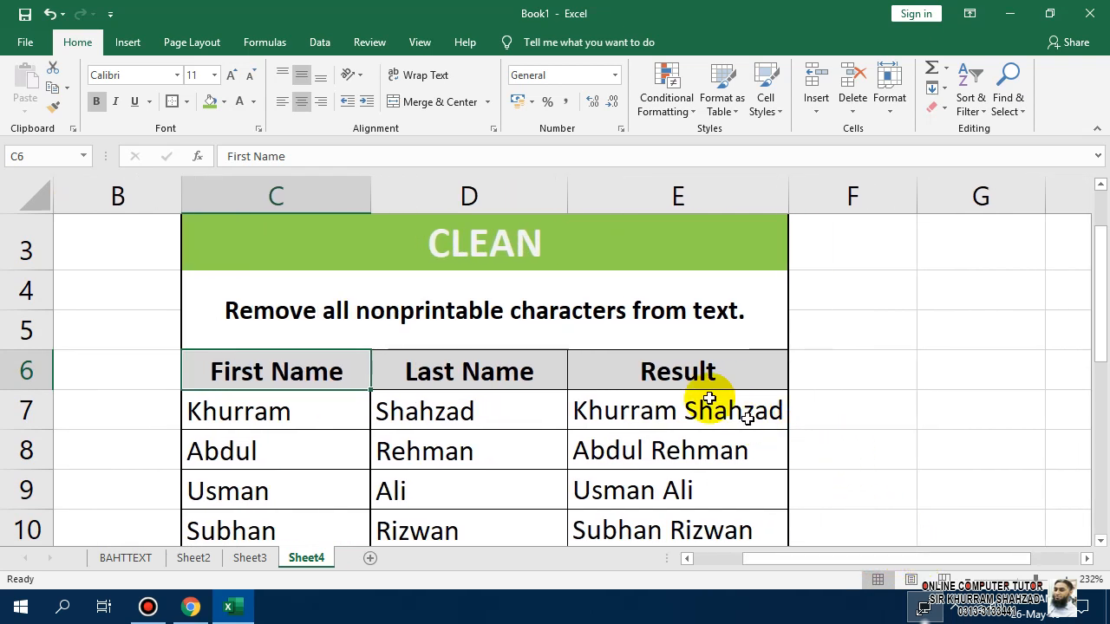
{"action": "left_click", "coordinate": [717, 373]}
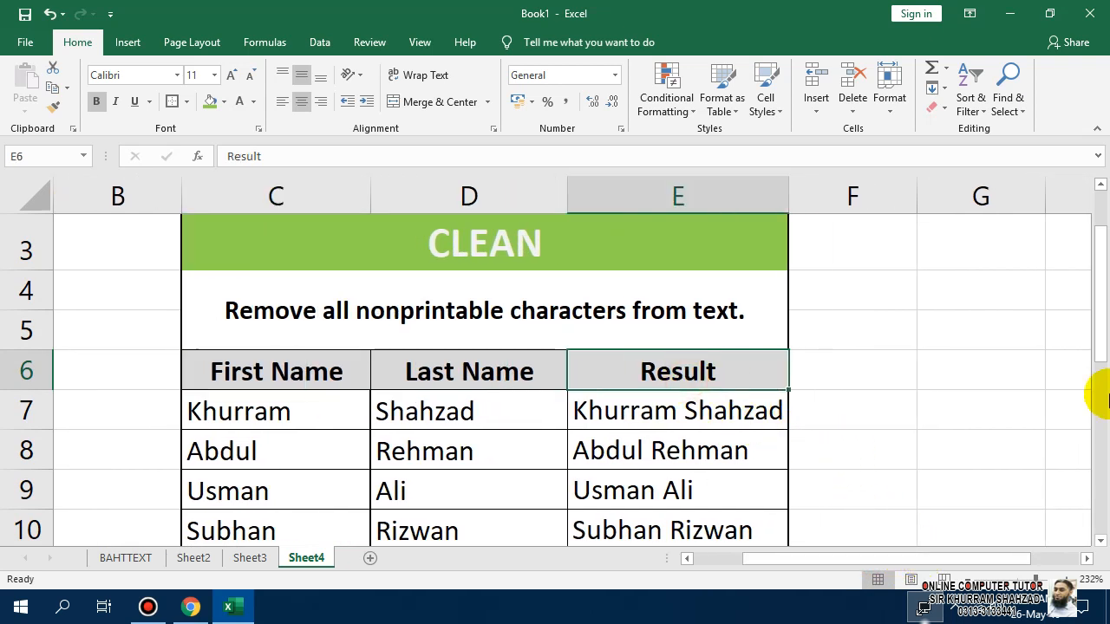
{"action": "key", "text": "Delete"}
{"action": "key", "text": "Down"}
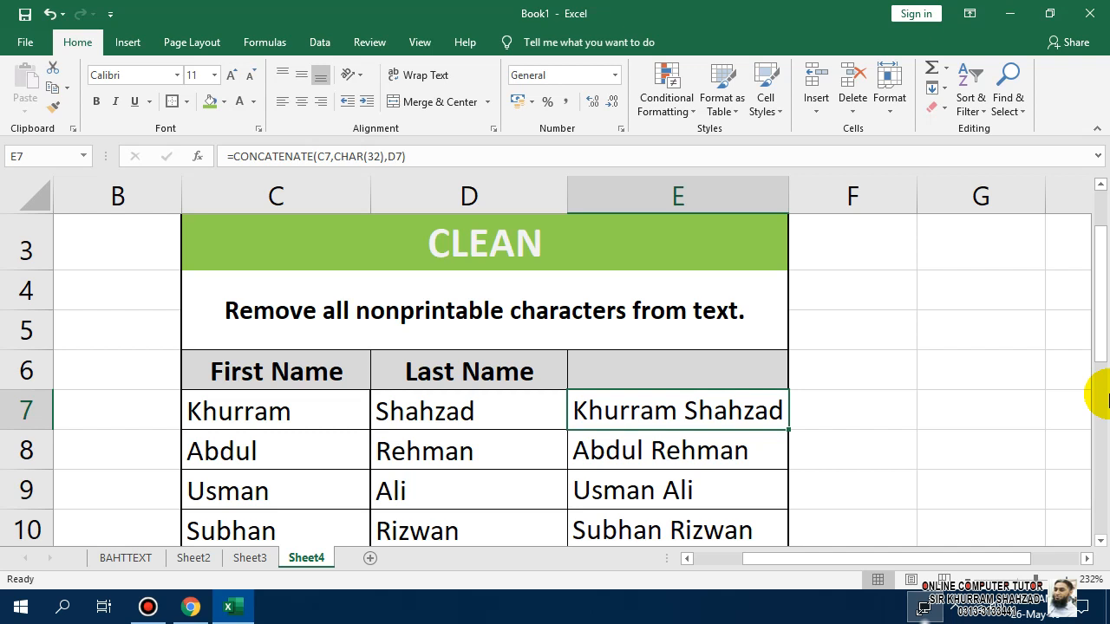
{"action": "key", "text": "F2"}
{"action": "key", "text": "Left"}
{"action": "key", "text": "Left"}
{"action": "key", "text": "Left"}
{"action": "key", "text": "Left"}
{"action": "key", "text": "Left"}
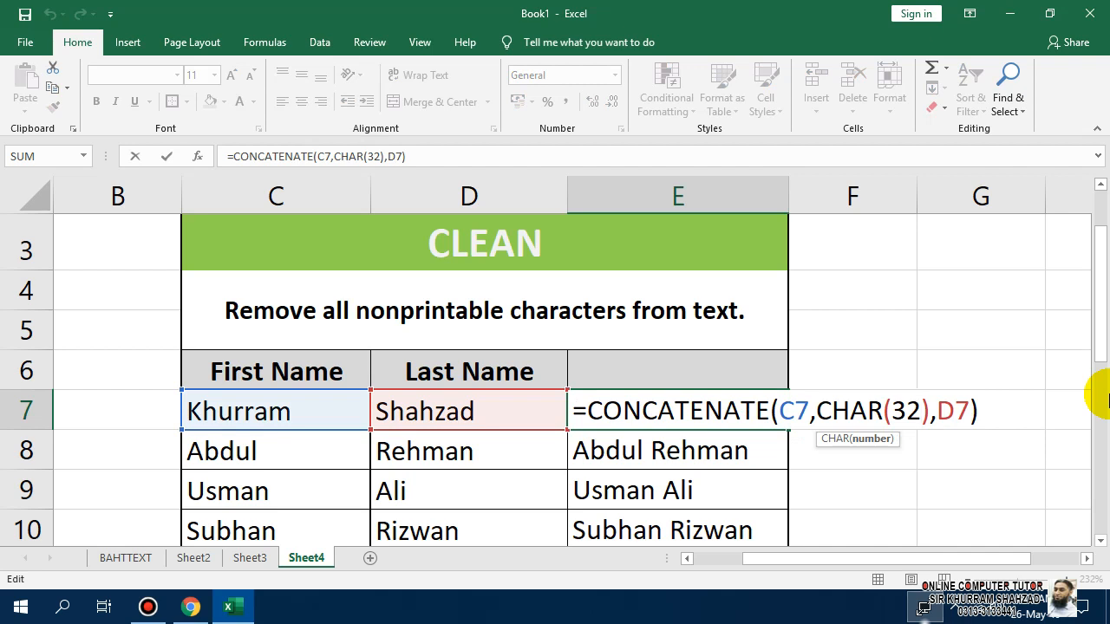
{"action": "key", "text": "Right"}
{"action": "key", "text": "Right"}
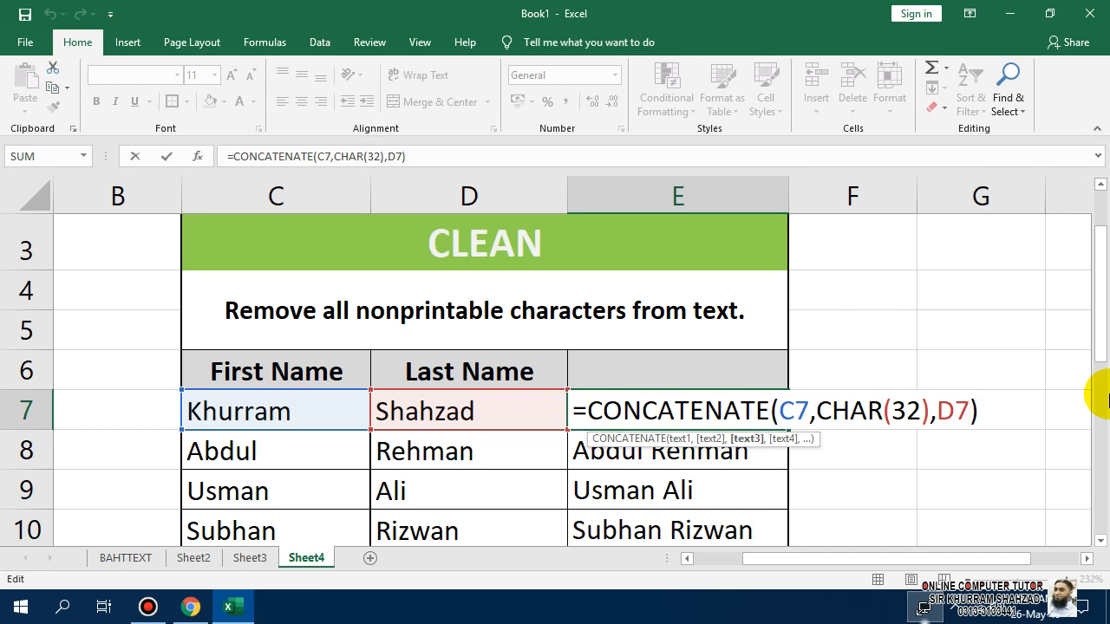
{"action": "type", "text": ",char"}
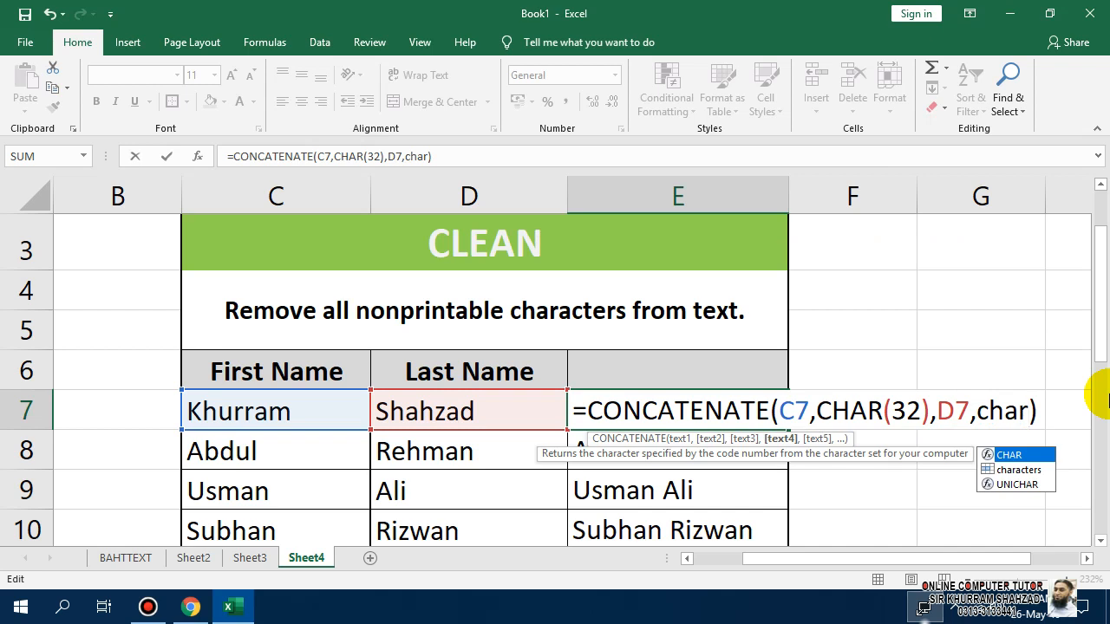
{"action": "type", "text": "("}
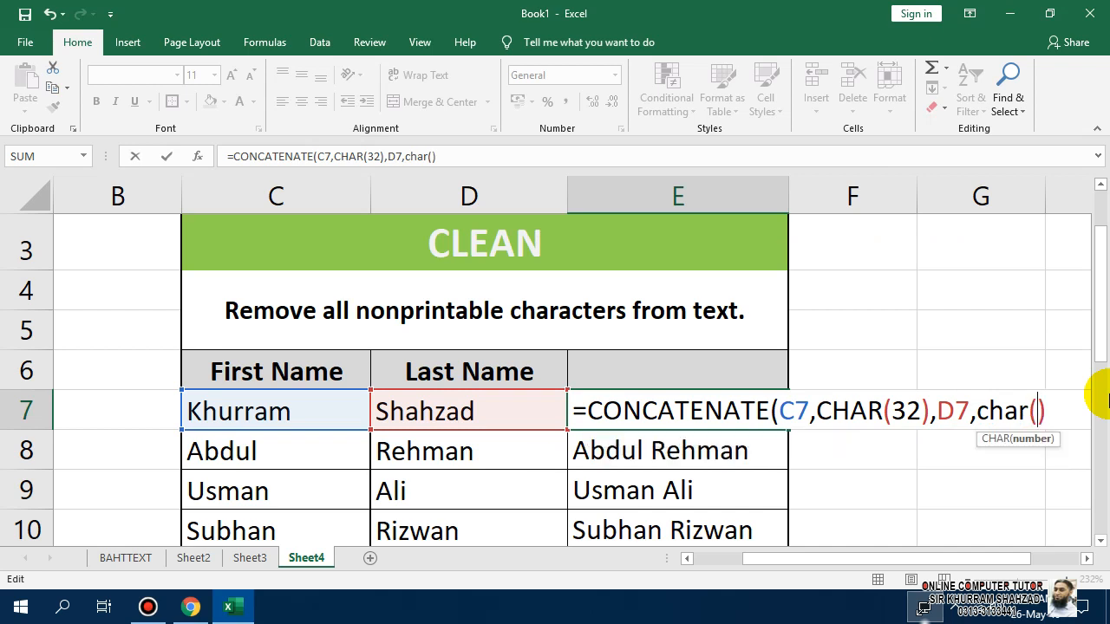
{"action": "type", "text": "21))"}
{"action": "key", "text": "Return"}
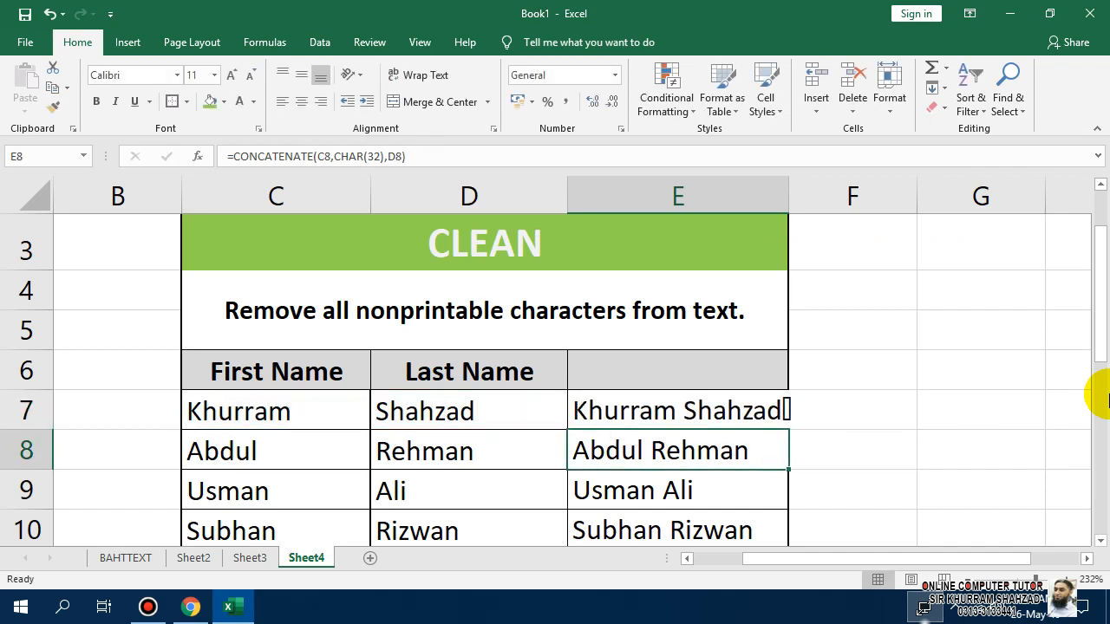
Autofit column E and change E8 to =CONCATENATE(CHAR(22),C8,CHAR(32),D8).
{"action": "double_click", "coordinate": [788, 196]}
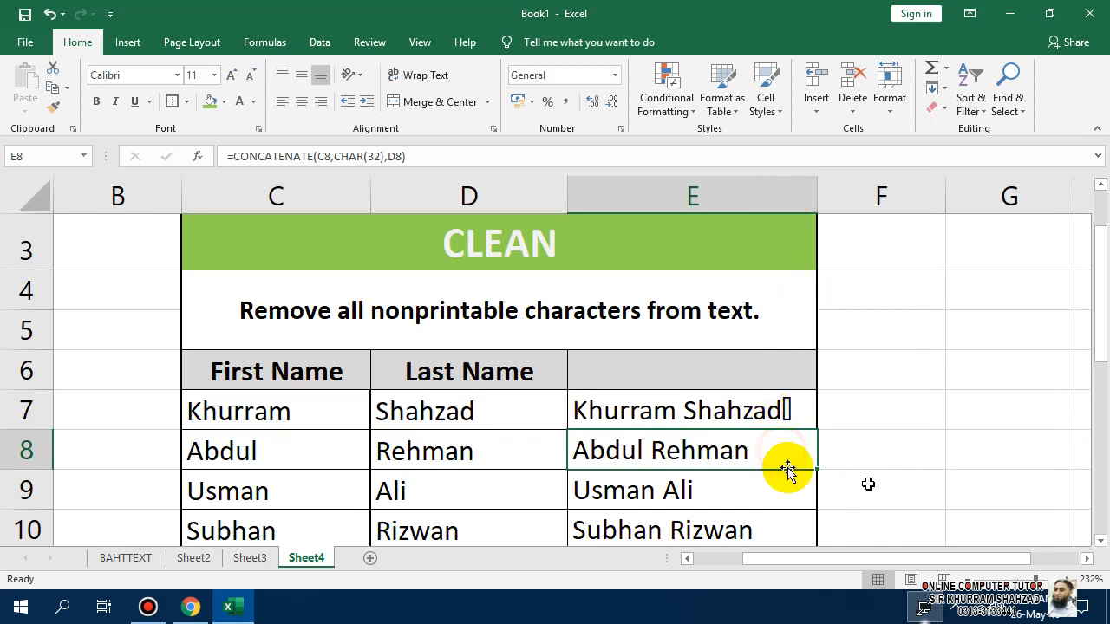
{"action": "double_click", "coordinate": [706, 443]}
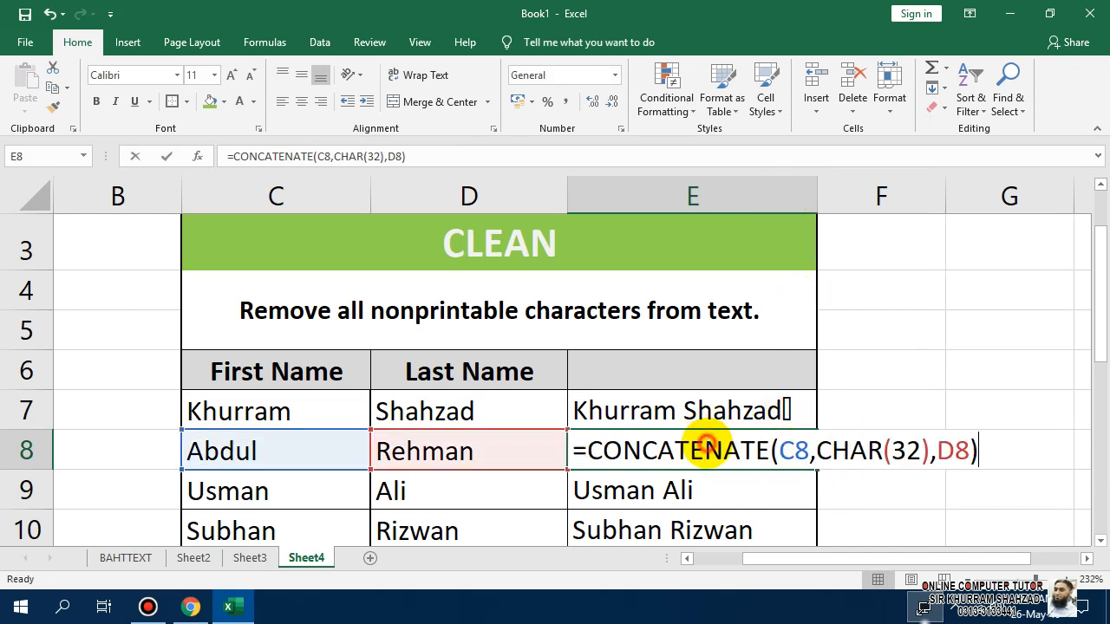
{"action": "left_click", "coordinate": [779, 451]}
{"action": "type", "text": "char"}
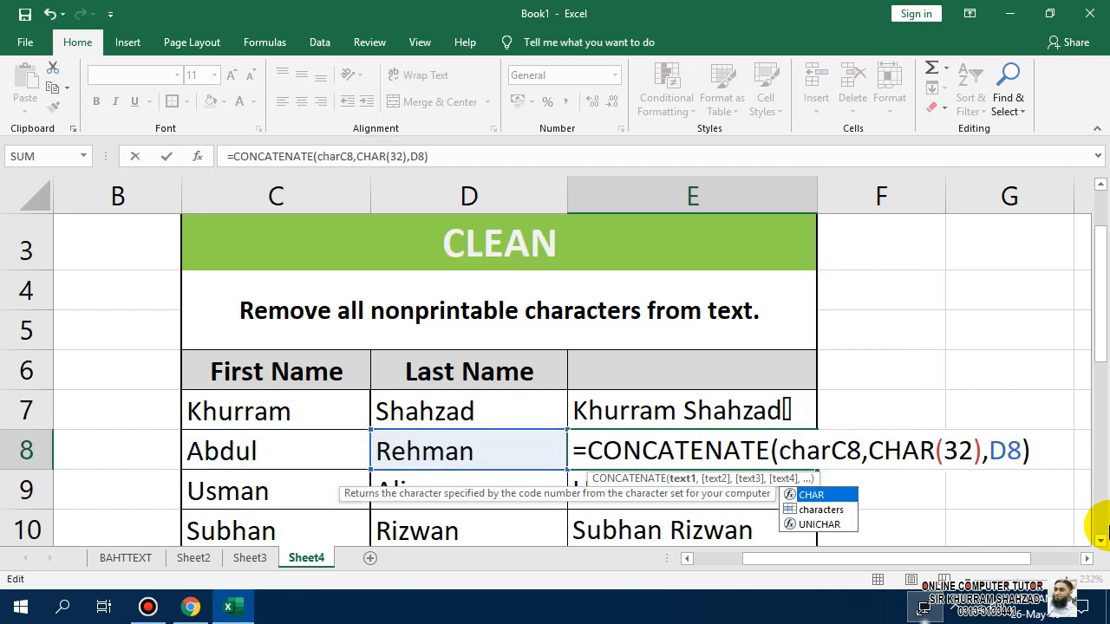
{"action": "type", "text": "("}
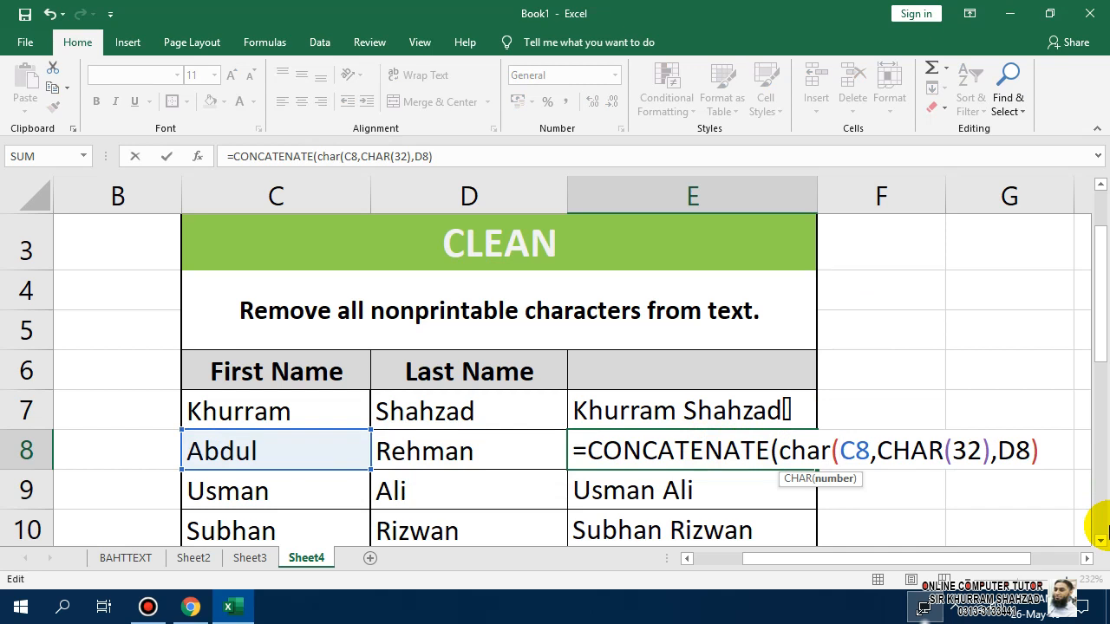
{"action": "type", "text": "22)"}
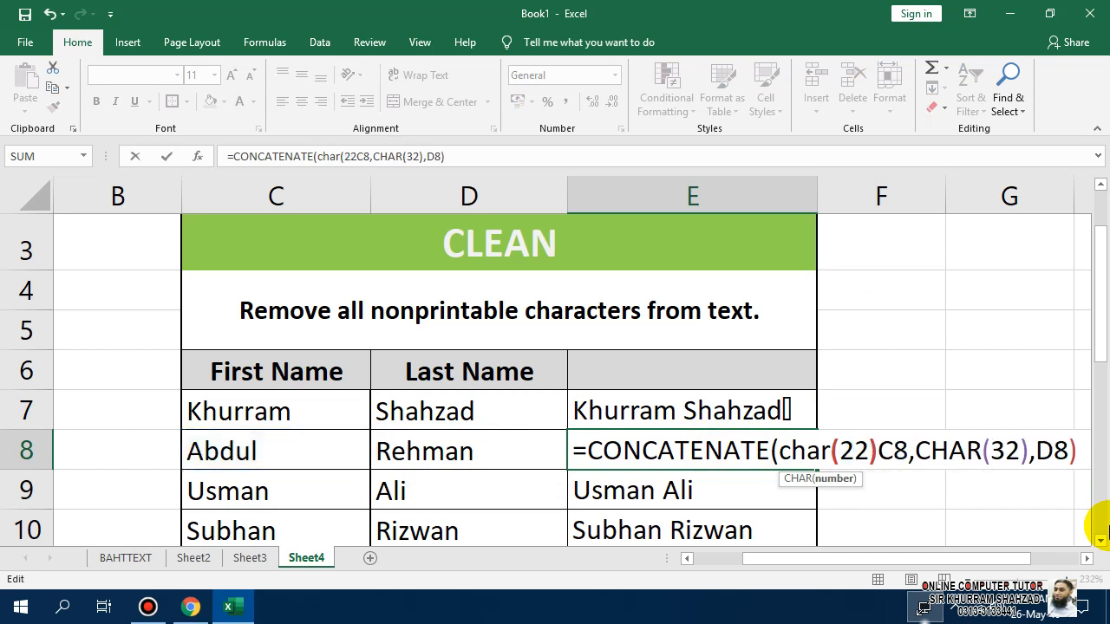
{"action": "type", "text": ","}
{"action": "key", "text": "Return"}
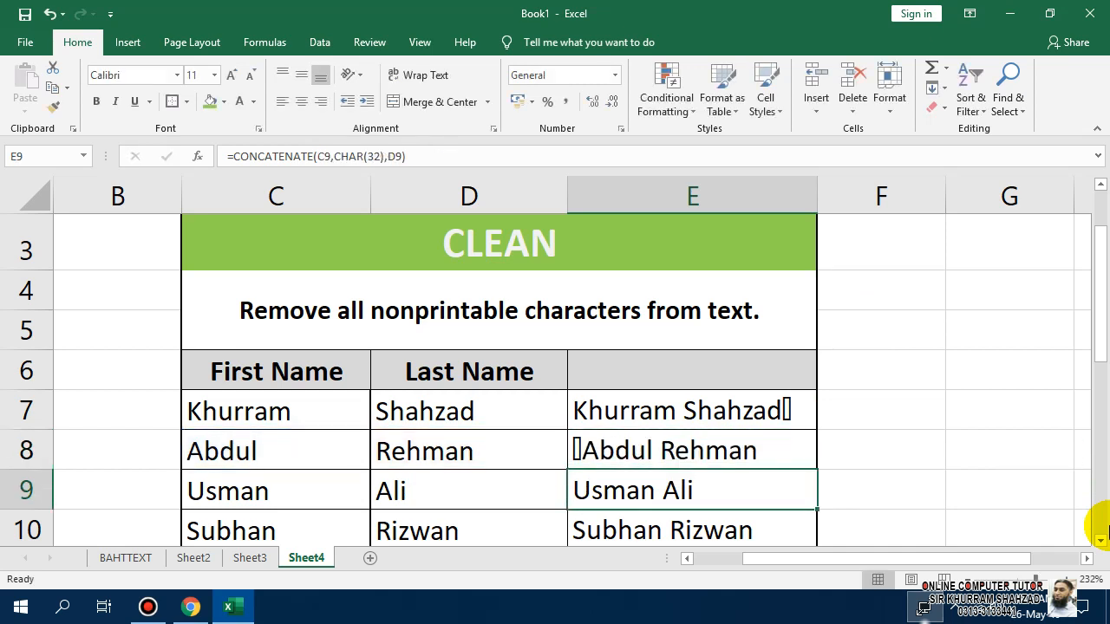
{"action": "key", "text": "Up"}
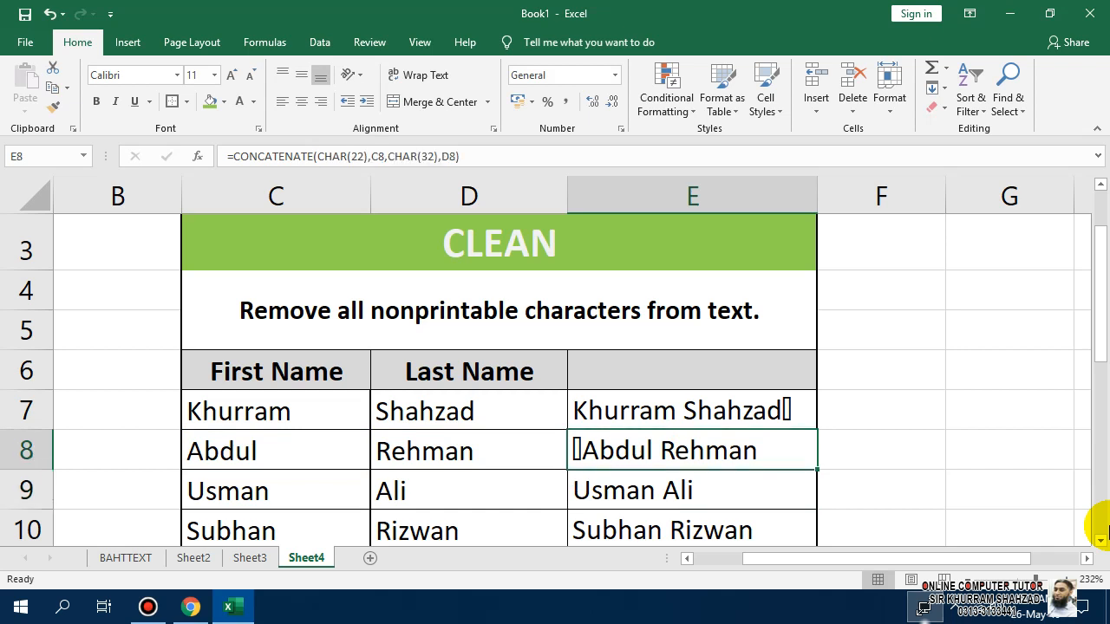
{"action": "scroll", "coordinate": [1023, 529], "scroll_direction": "down", "scroll_amount": 1}
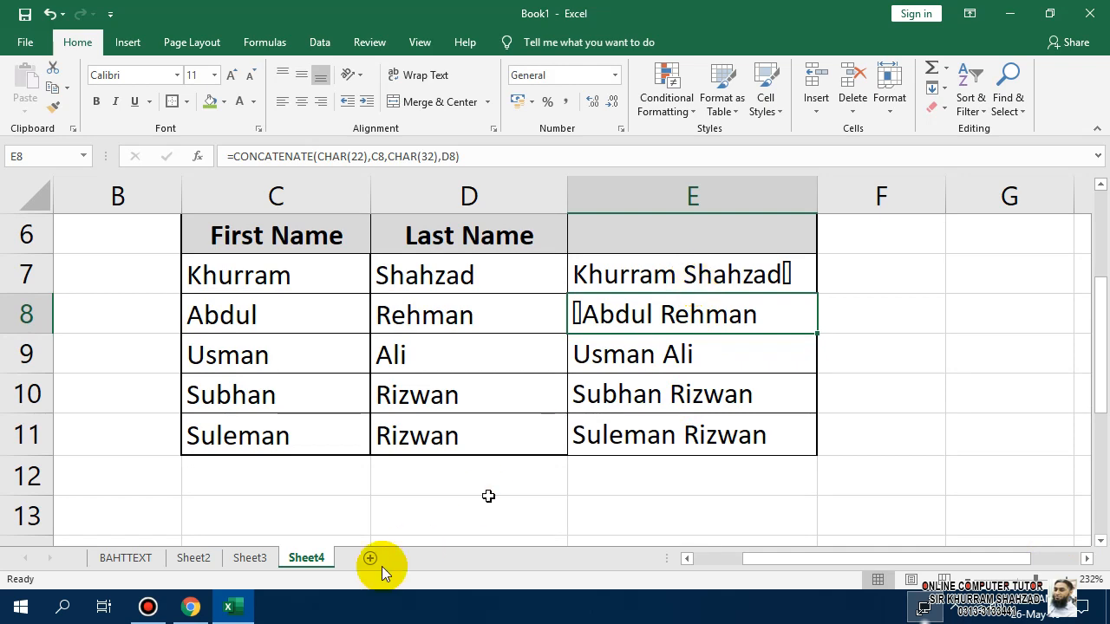
Look through Sheet2's character code table, then return to Sheet4's First Name / Last Name table.
{"action": "left_click", "coordinate": [232, 607]}
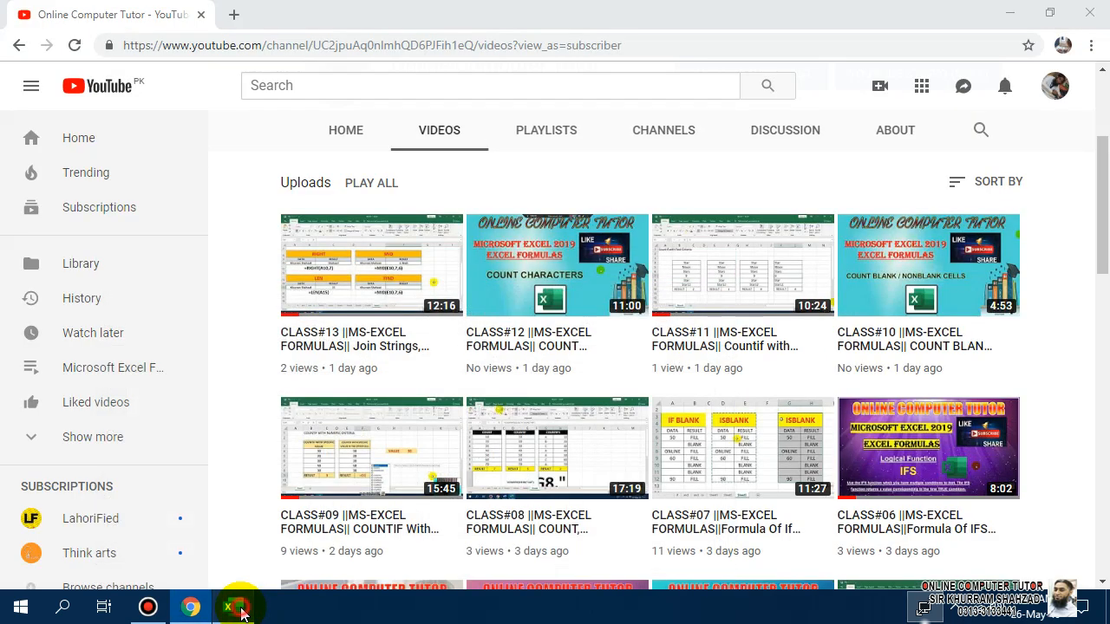
{"action": "left_click", "coordinate": [240, 609]}
{"action": "left_click", "coordinate": [204, 557]}
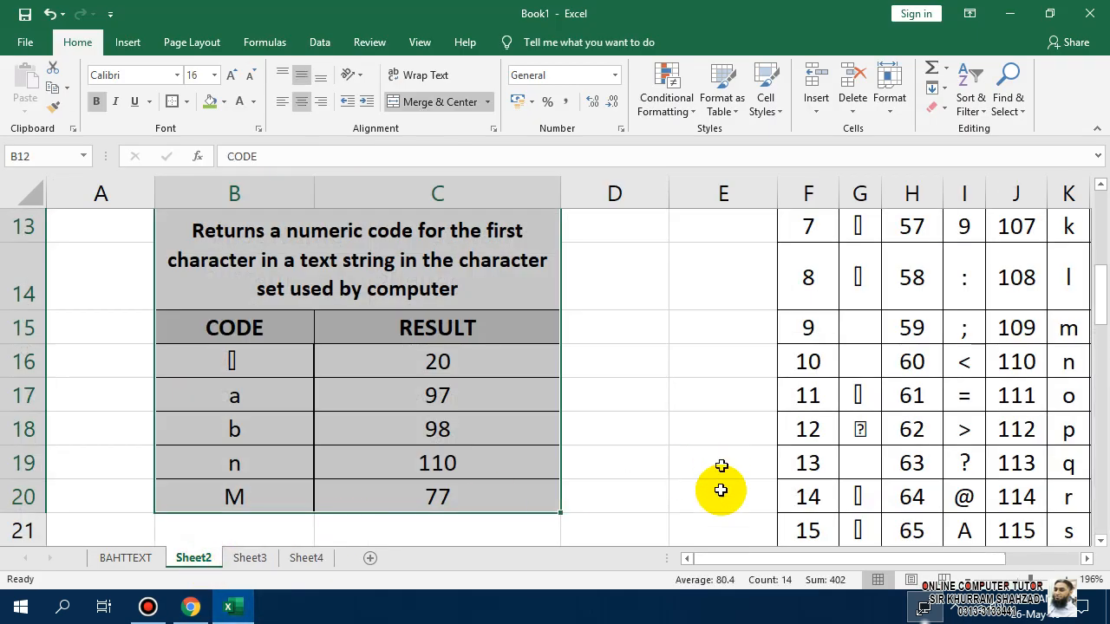
{"action": "left_click_drag", "start_coordinate": [861, 562], "coordinate": [1010, 565]}
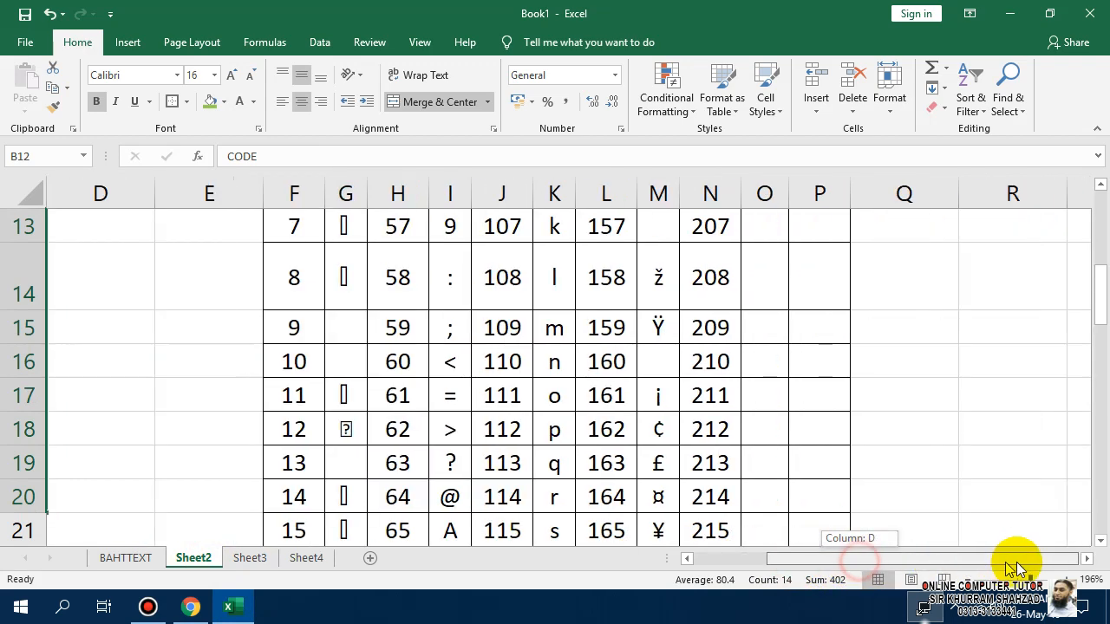
{"action": "scroll", "coordinate": [632, 464], "scroll_direction": "up", "scroll_amount": 3}
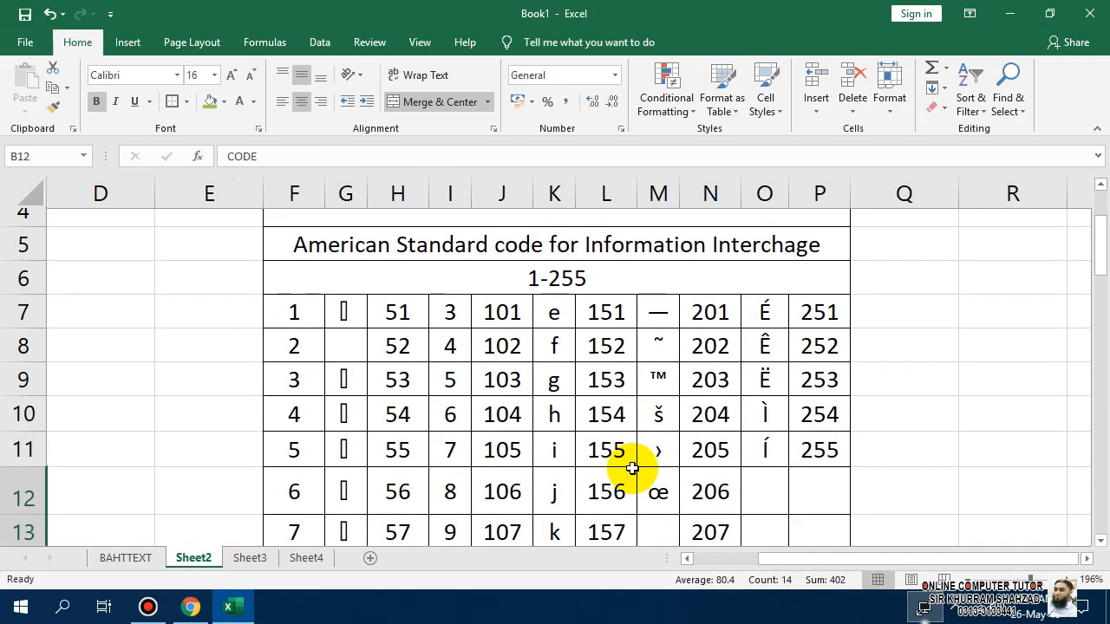
{"action": "scroll", "coordinate": [632, 468], "scroll_direction": "down", "scroll_amount": 7}
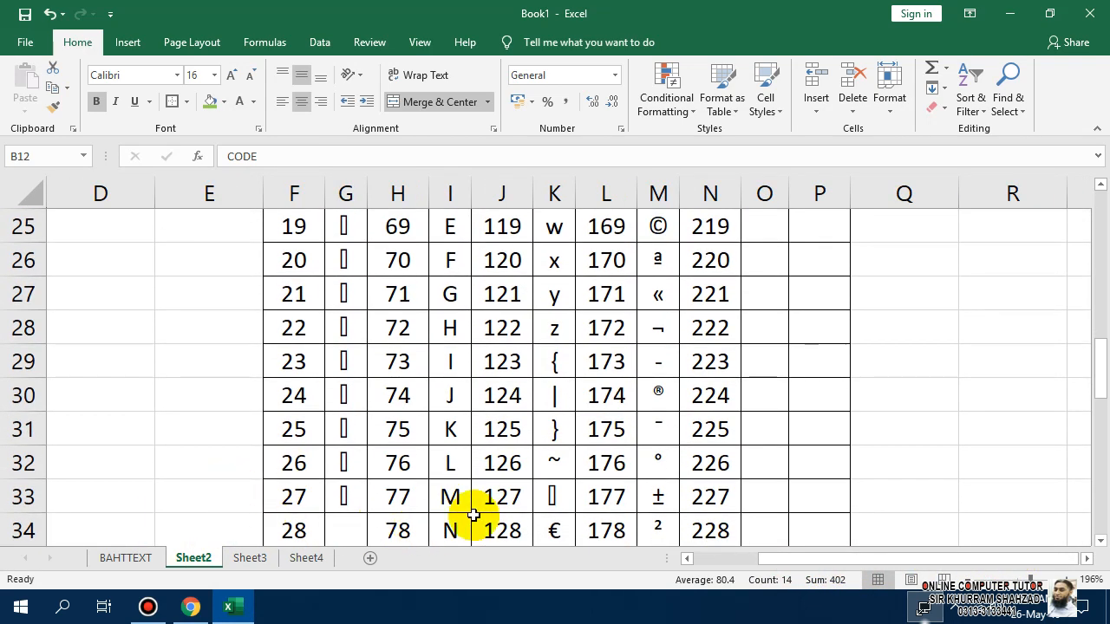
{"action": "scroll", "coordinate": [553, 499], "scroll_direction": "down", "scroll_amount": 5}
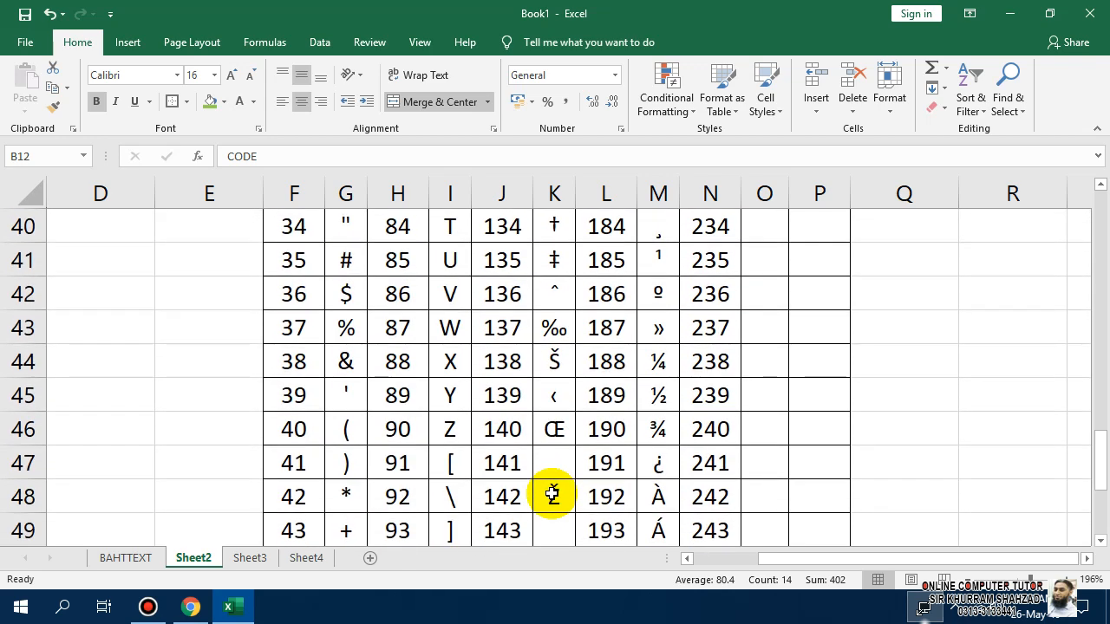
{"action": "scroll", "coordinate": [553, 493], "scroll_direction": "up", "scroll_amount": 8}
{"action": "scroll", "coordinate": [552, 493], "scroll_direction": "up", "scroll_amount": 2}
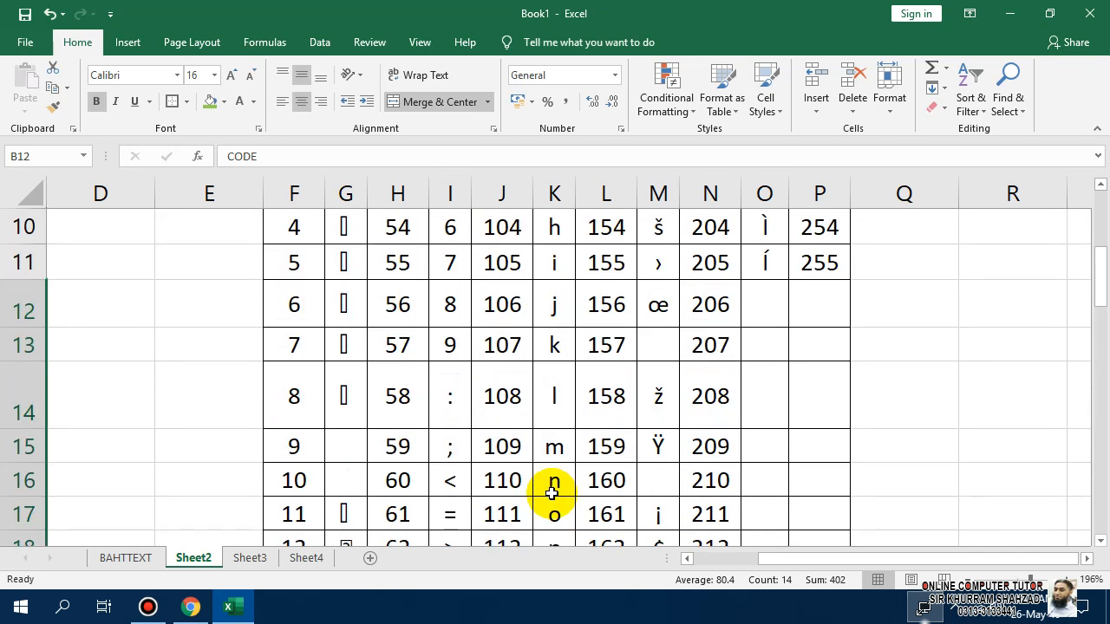
{"action": "scroll", "coordinate": [552, 493], "scroll_direction": "down", "scroll_amount": 1}
{"action": "scroll", "coordinate": [552, 493], "scroll_direction": "up", "scroll_amount": 4}
{"action": "scroll", "coordinate": [553, 494], "scroll_direction": "down", "scroll_amount": 1}
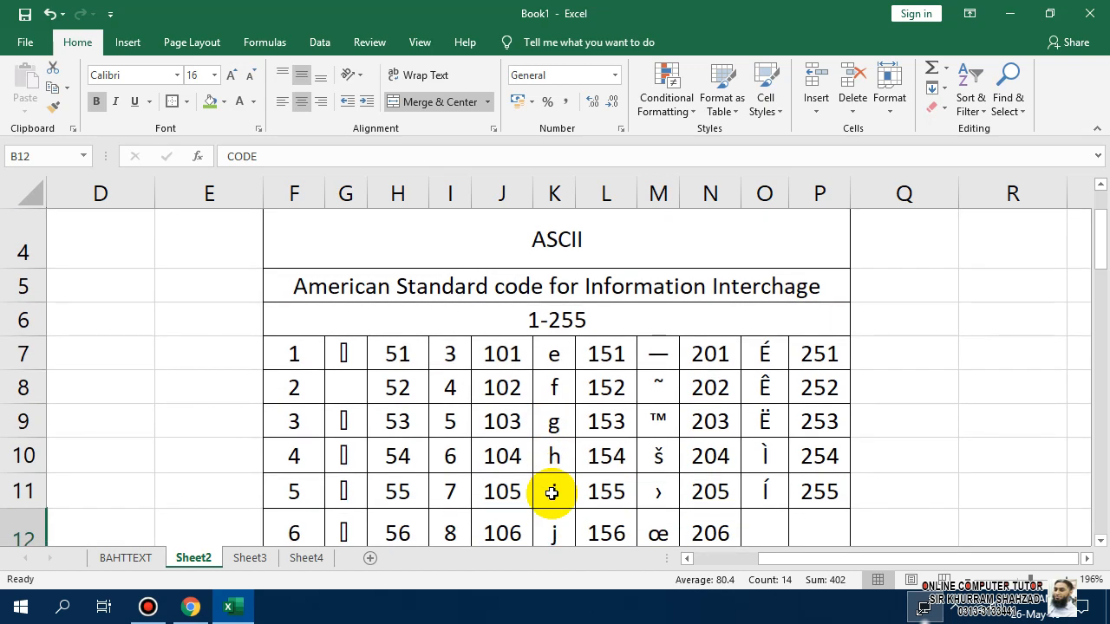
{"action": "scroll", "coordinate": [552, 493], "scroll_direction": "down", "scroll_amount": 4}
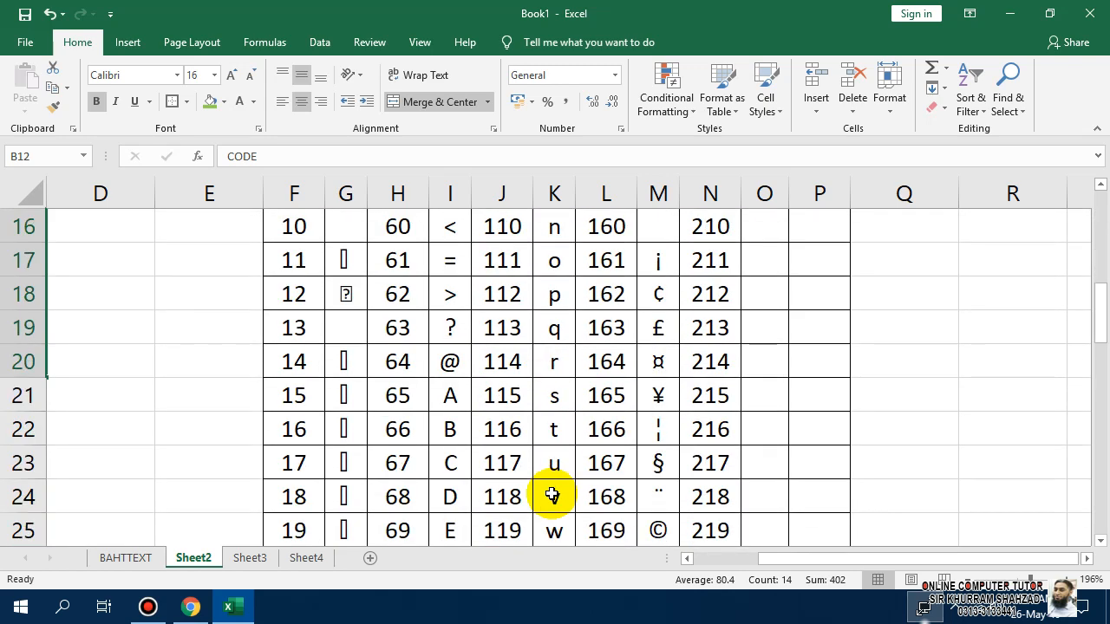
{"action": "scroll", "coordinate": [553, 493], "scroll_direction": "up", "scroll_amount": 3}
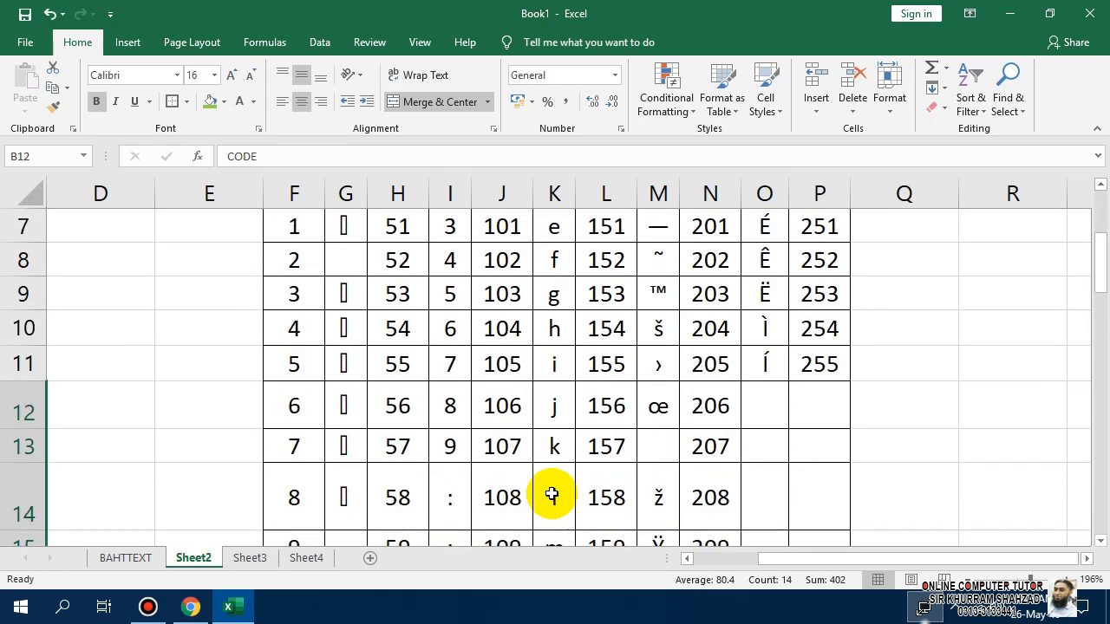
{"action": "scroll", "coordinate": [555, 492], "scroll_direction": "down", "scroll_amount": 2}
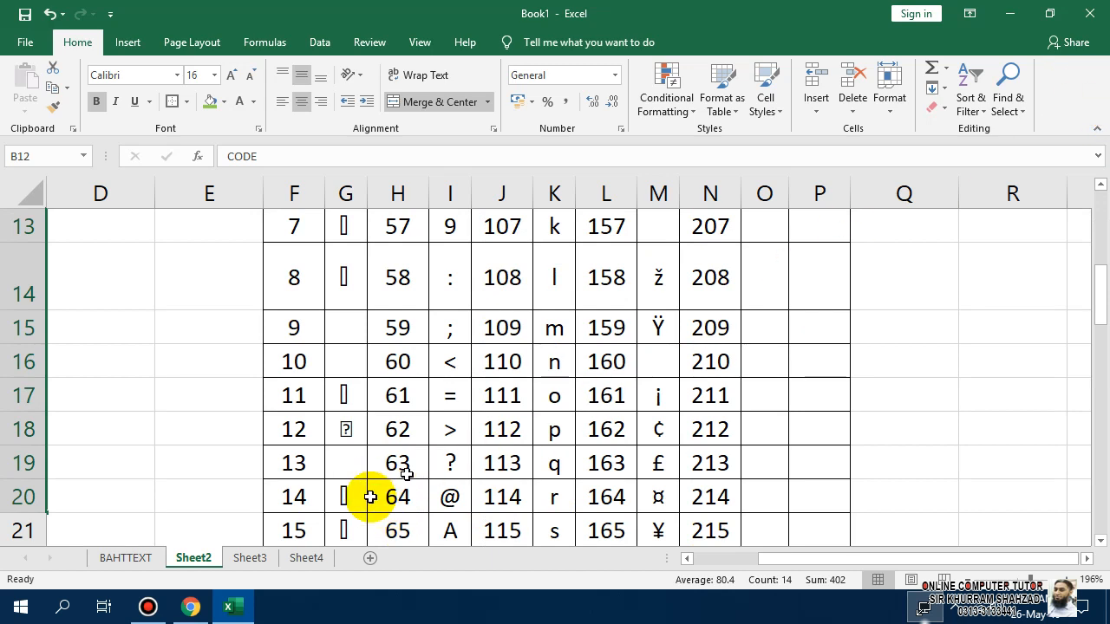
{"action": "left_click", "coordinate": [310, 557]}
{"action": "left_click", "coordinate": [642, 354]}
{"action": "double_click", "coordinate": [641, 354]}
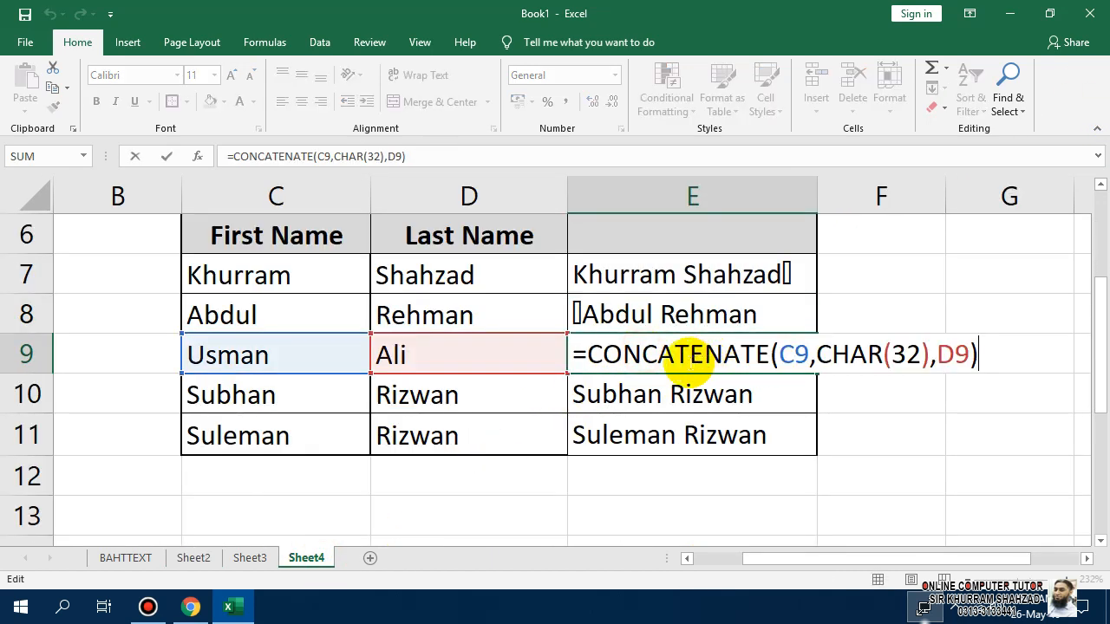
{"action": "left_click", "coordinate": [824, 354]}
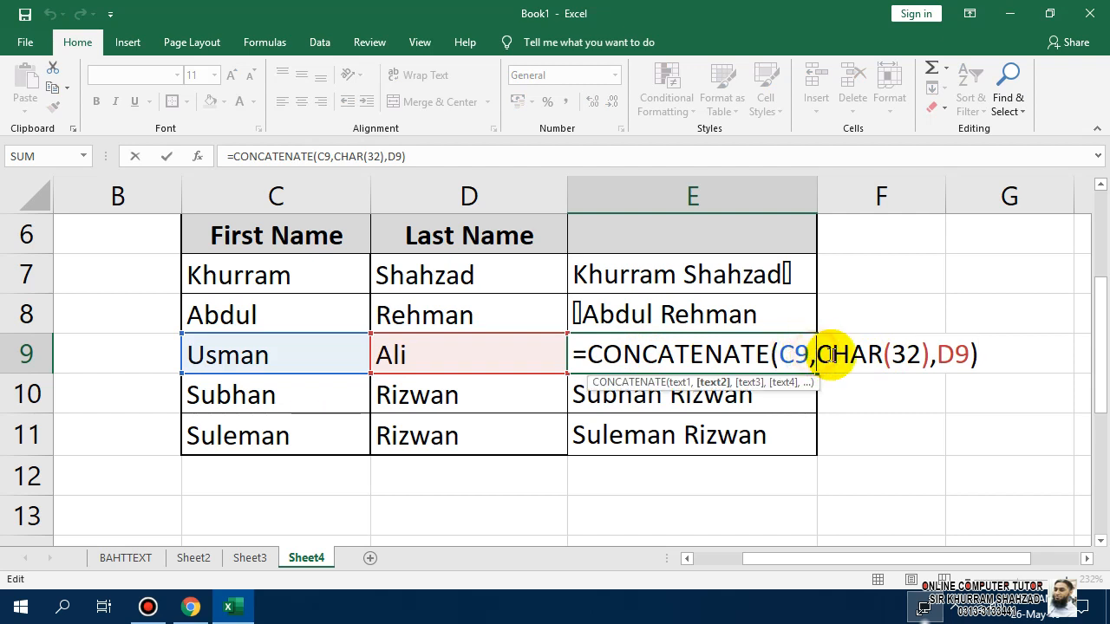
{"action": "type", "text": "char"}
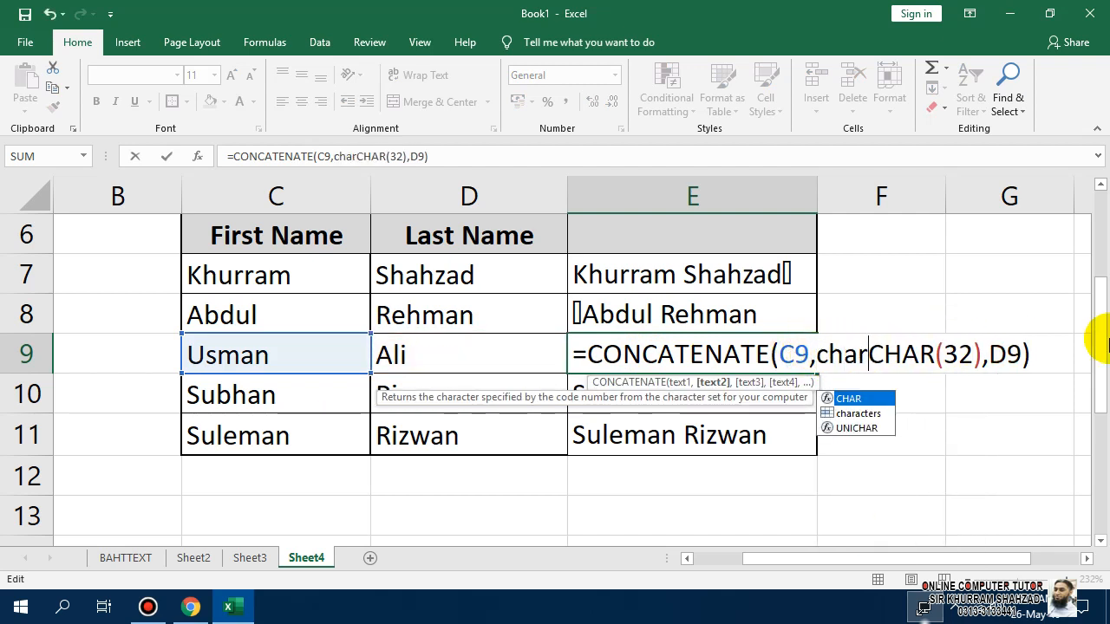
{"action": "type", "text": "("}
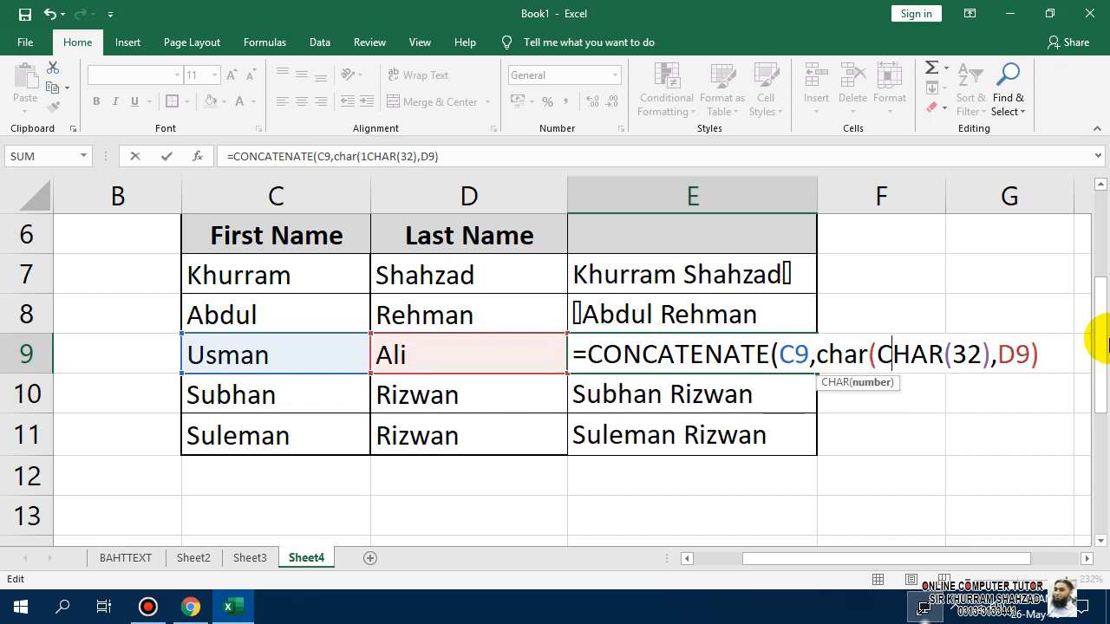
{"action": "type", "text": "12),"}
{"action": "key", "text": "Return"}
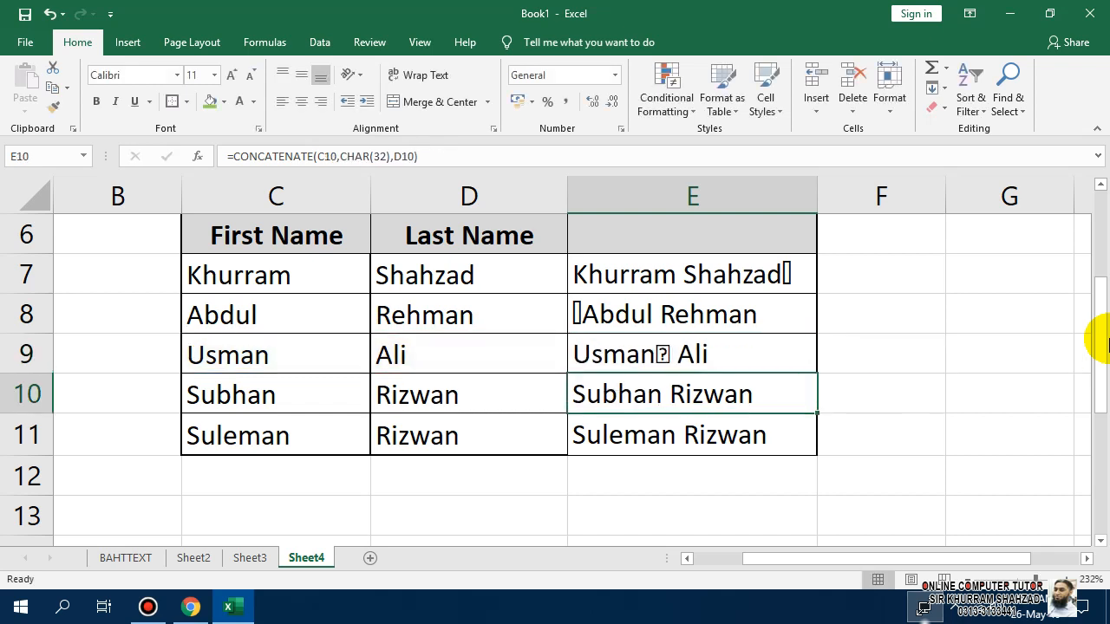
Add the heading Result in cell F6.
{"action": "key", "text": "Up"}
{"action": "key", "text": "Up"}
{"action": "key", "text": "Up"}
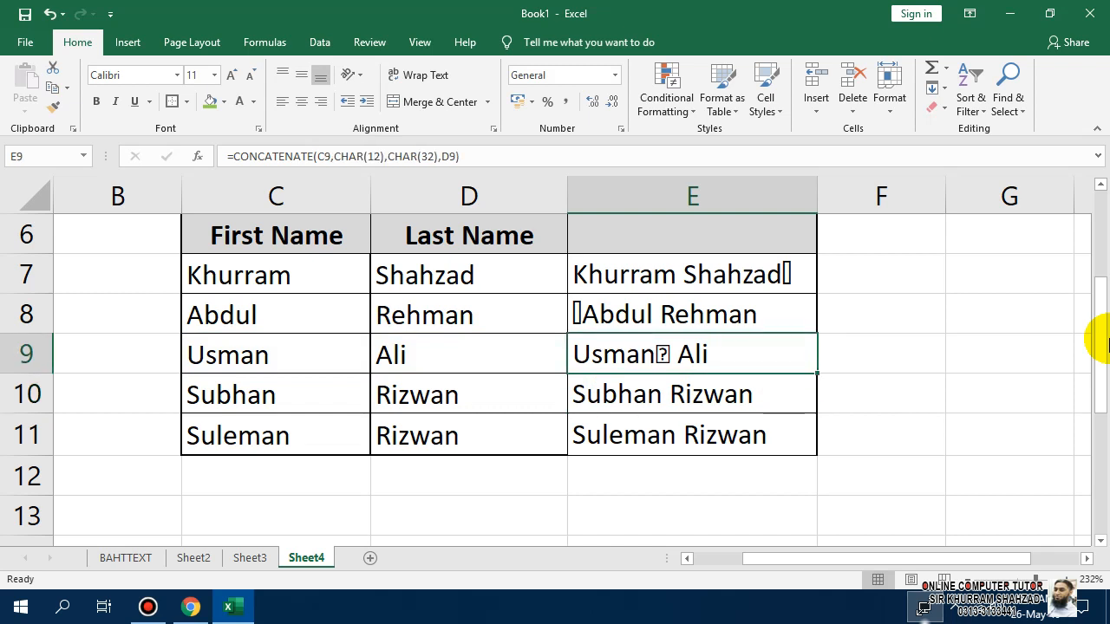
{"action": "key", "text": "Down"}
{"action": "key", "text": "Down"}
{"action": "key", "text": "Up"}
{"action": "key", "text": "Up"}
{"action": "key", "text": "Right"}
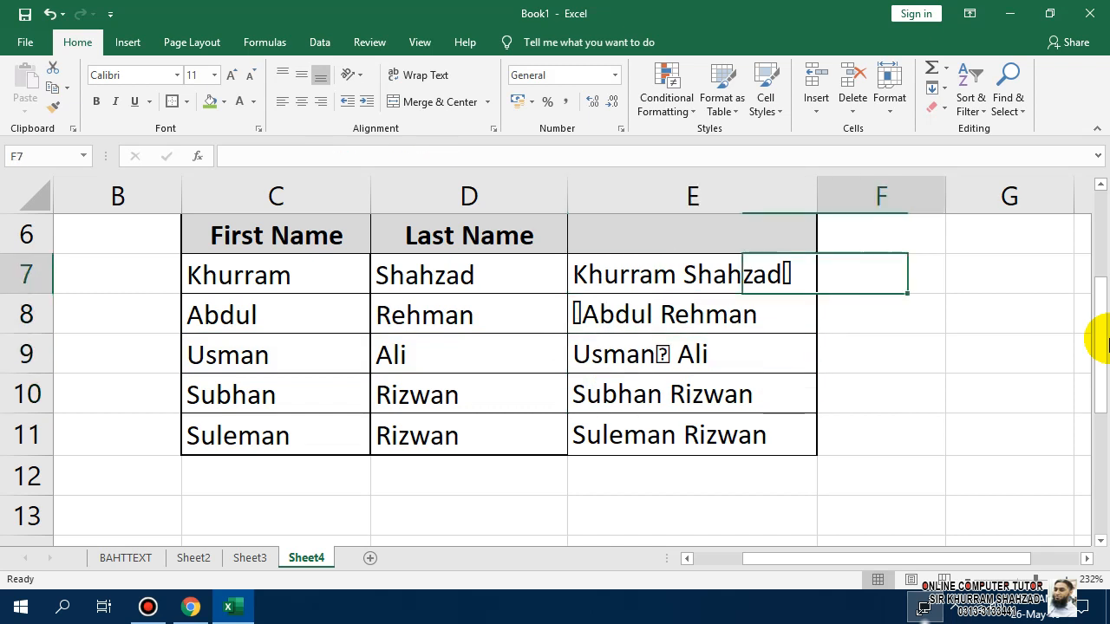
{"action": "key", "text": "Up"}
{"action": "key", "text": "Up"}
{"action": "key", "text": "Up"}
{"action": "key", "text": "Down"}
{"action": "key", "text": "Down"}
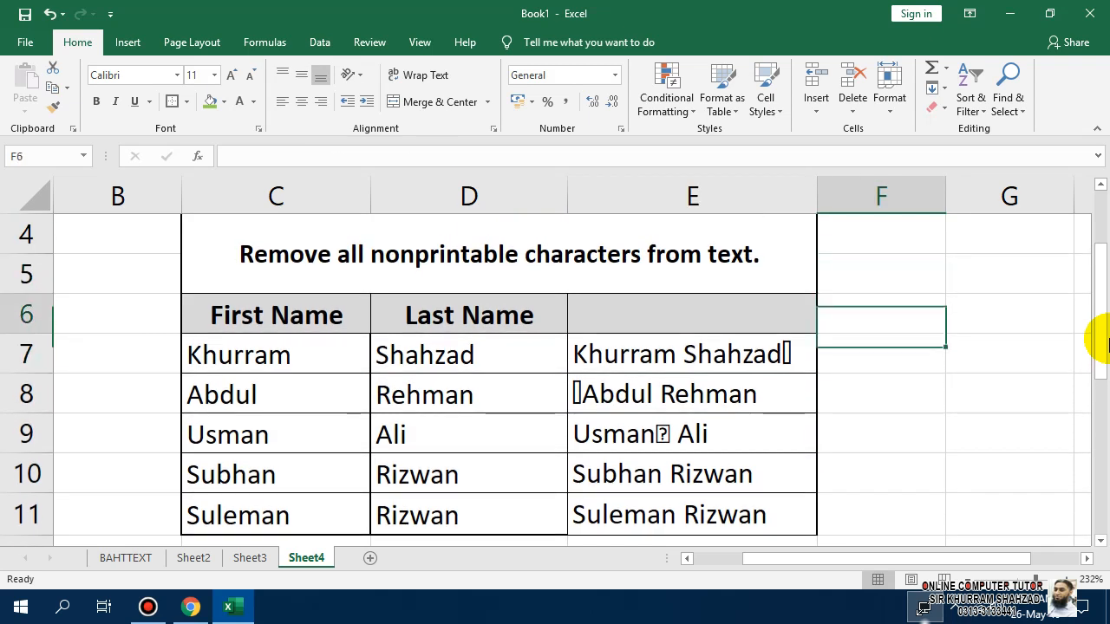
{"action": "type", "text": "Result"}
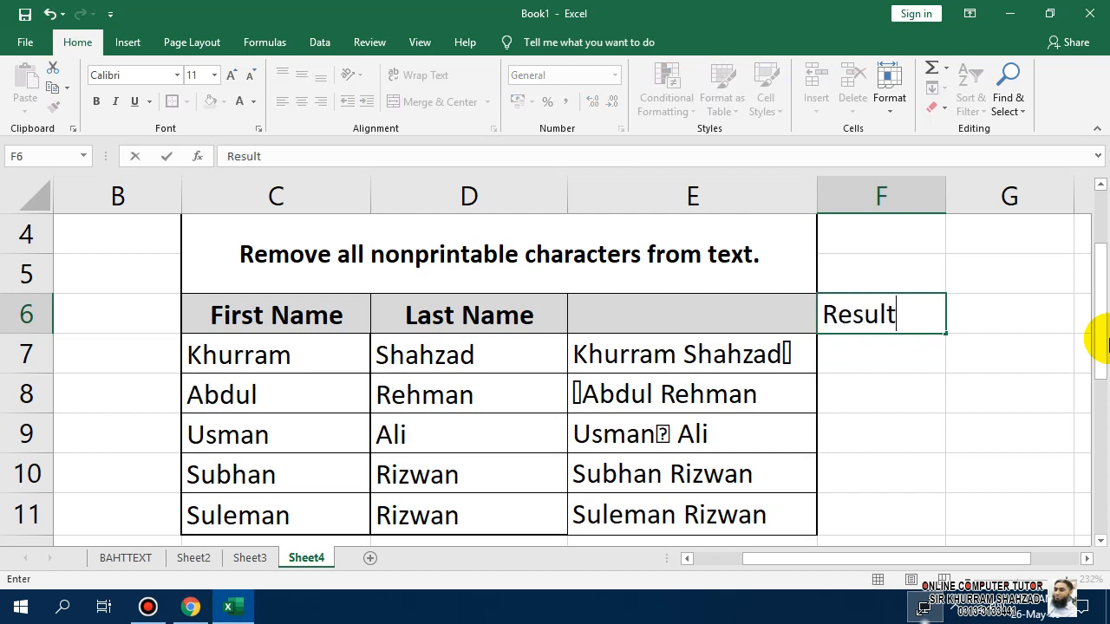
{"action": "key", "text": "Return"}
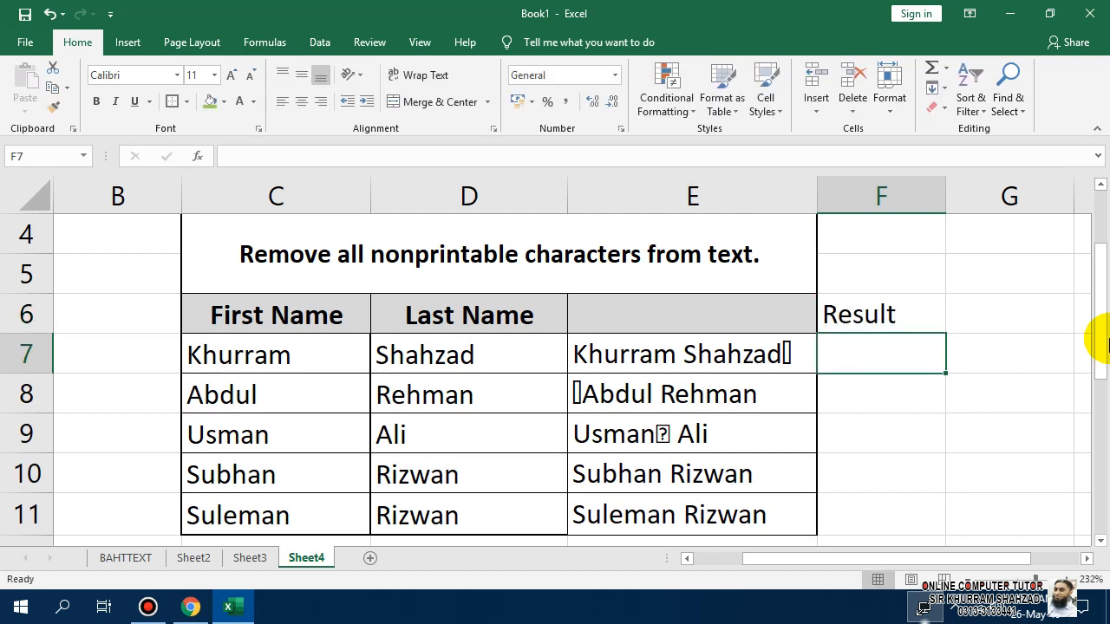
{"action": "left_click", "coordinate": [579, 305]}
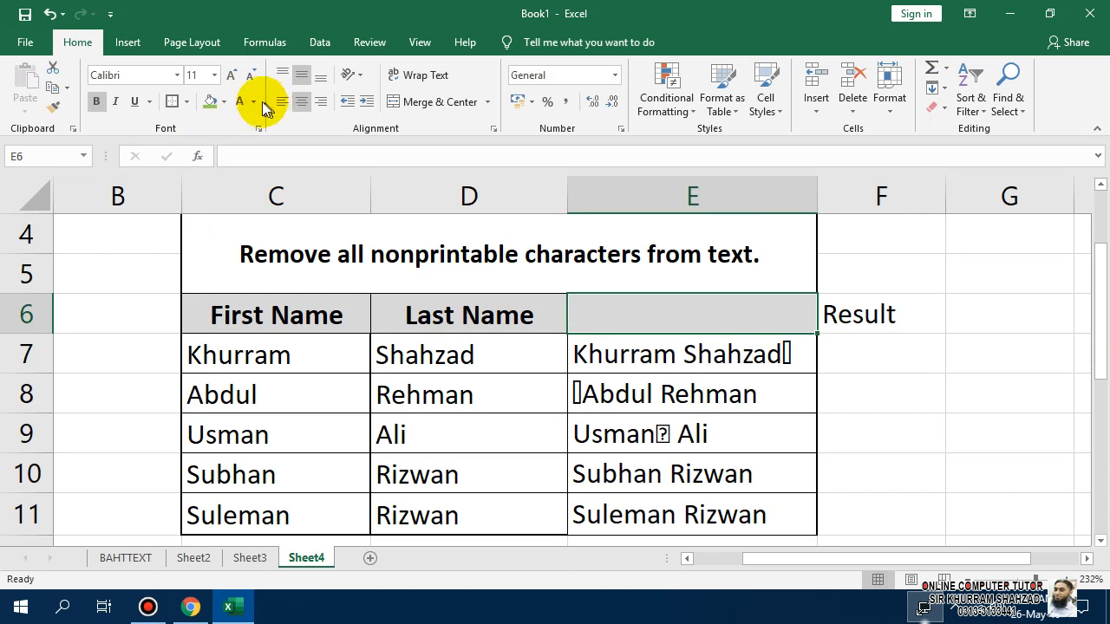
Copy E6's header format to F6 and give F7:F11 All Borders.
{"action": "left_click", "coordinate": [685, 305]}
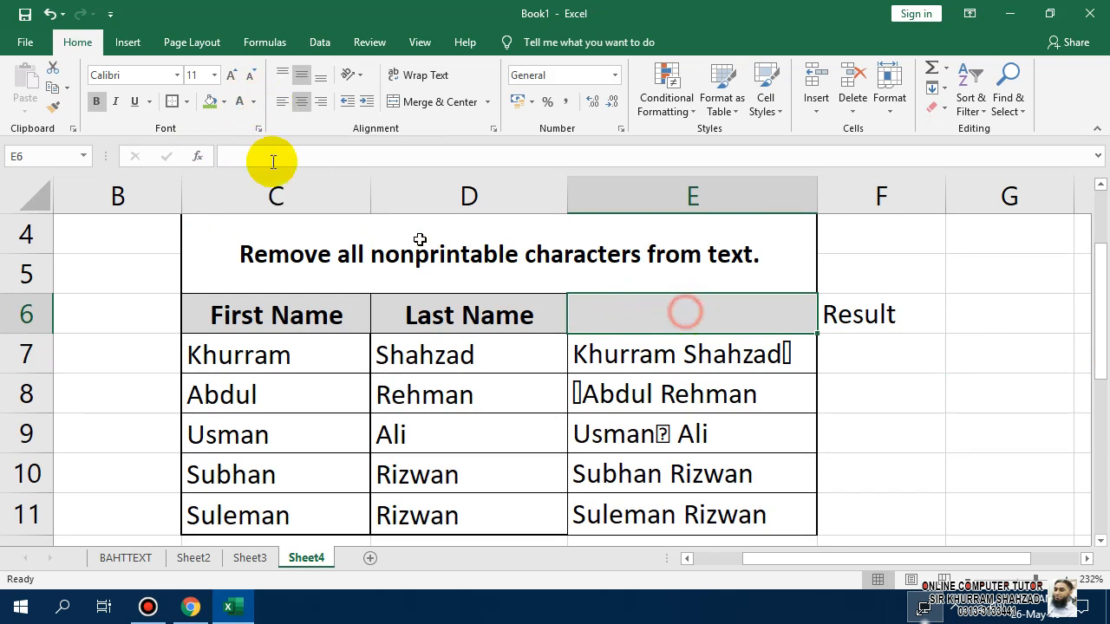
{"action": "left_click", "coordinate": [53, 105]}
{"action": "left_click", "coordinate": [881, 315]}
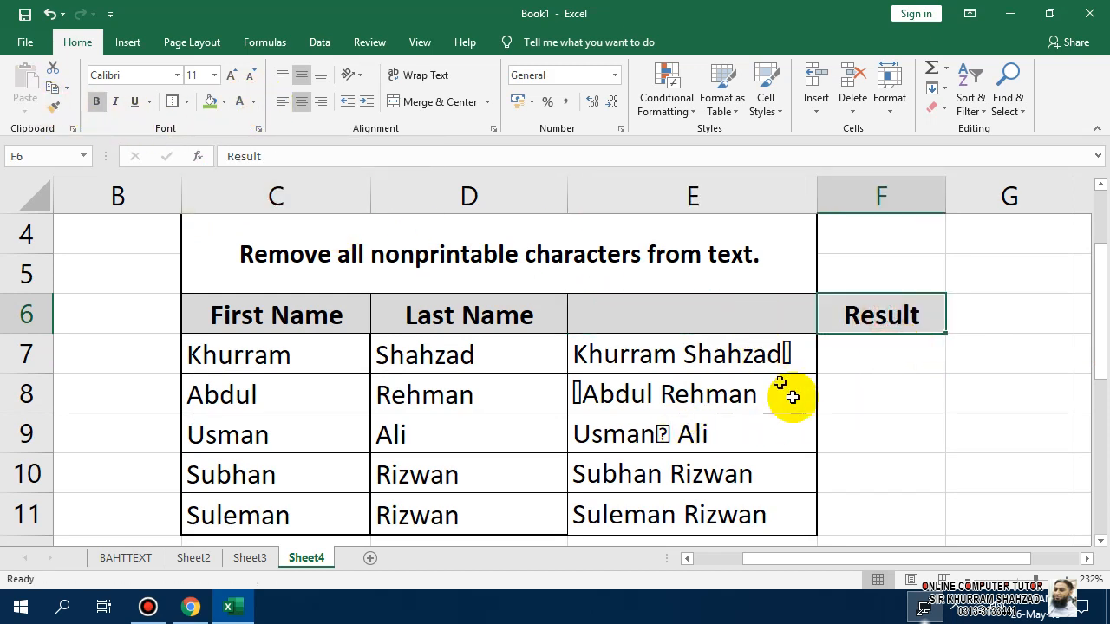
{"action": "left_click_drag", "start_coordinate": [862, 354], "coordinate": [866, 503]}
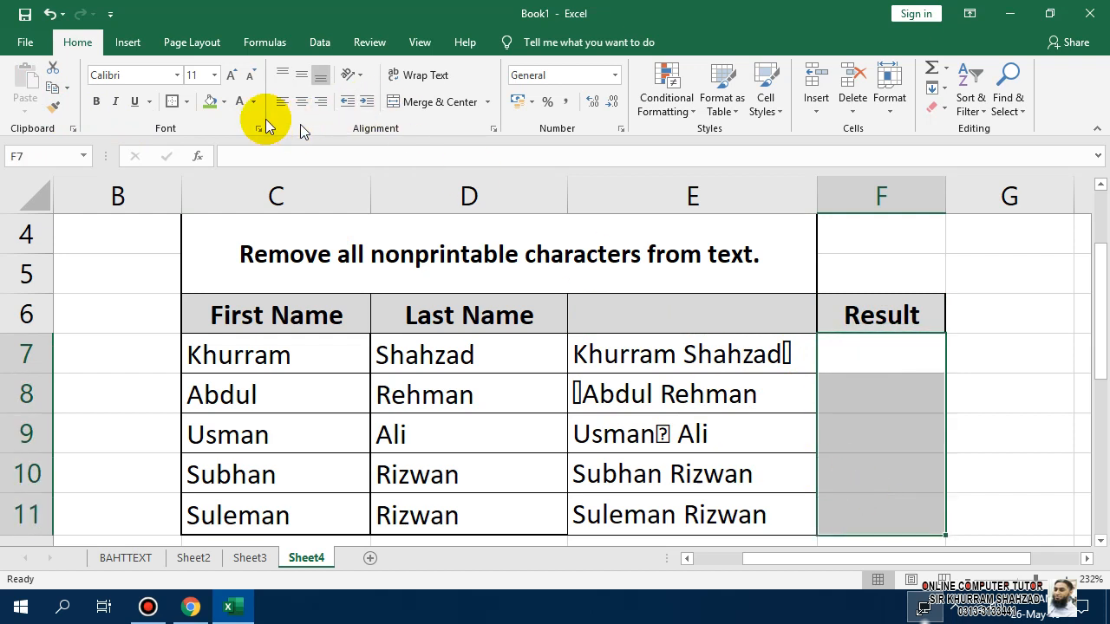
{"action": "left_click", "coordinate": [186, 101]}
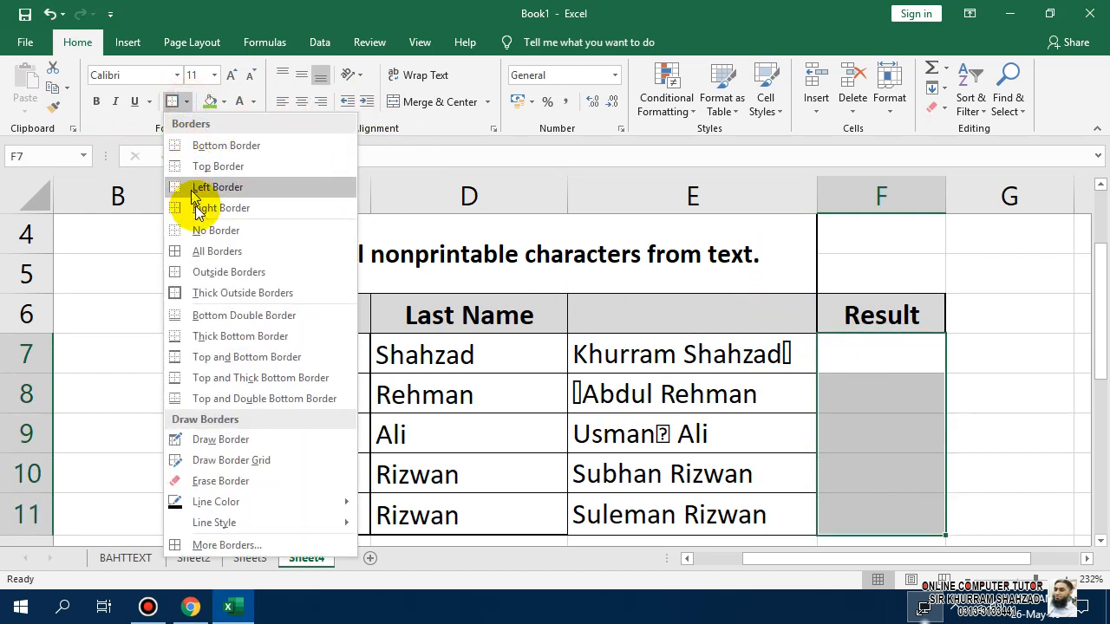
{"action": "left_click", "coordinate": [187, 250]}
{"action": "left_click", "coordinate": [979, 341]}
Re-merge the description across C4:F5 and centre the CLEAN title across C3:F3.
{"action": "left_click_drag", "start_coordinate": [886, 271], "coordinate": [600, 273]}
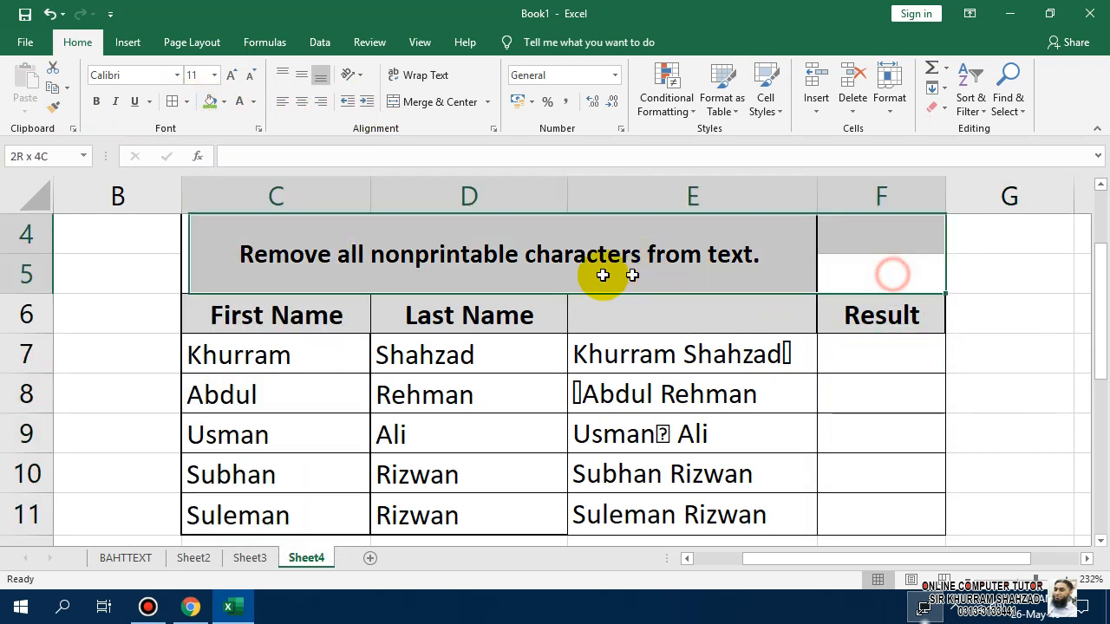
{"action": "scroll", "coordinate": [677, 295], "scroll_direction": "up", "scroll_amount": 1}
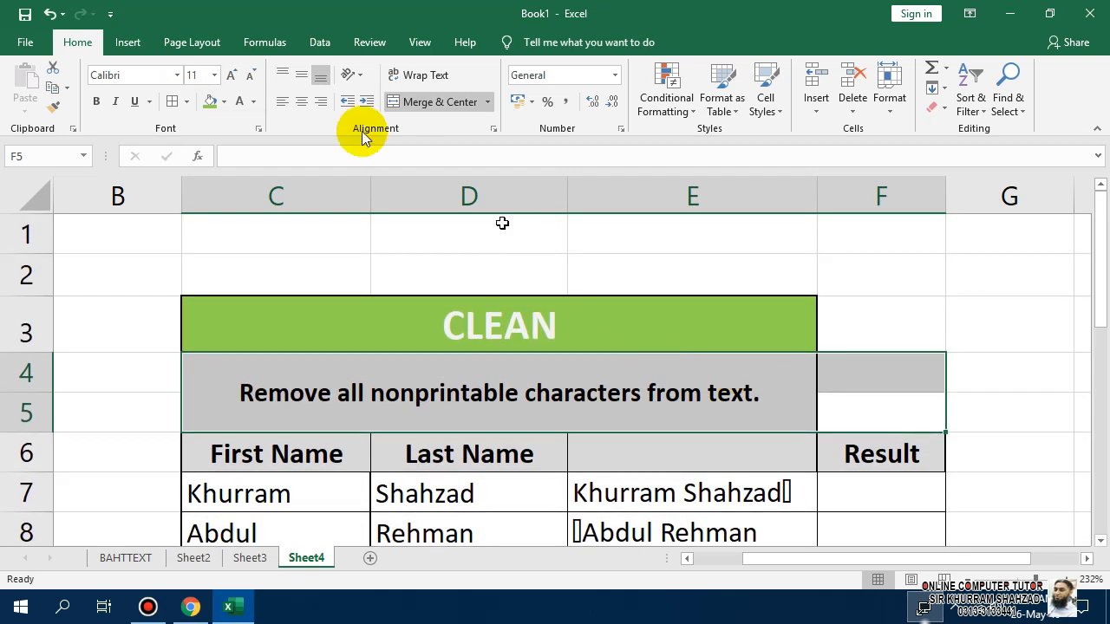
{"action": "left_click", "coordinate": [477, 108]}
{"action": "left_click", "coordinate": [471, 107]}
{"action": "left_click_drag", "start_coordinate": [818, 326], "coordinate": [875, 326]}
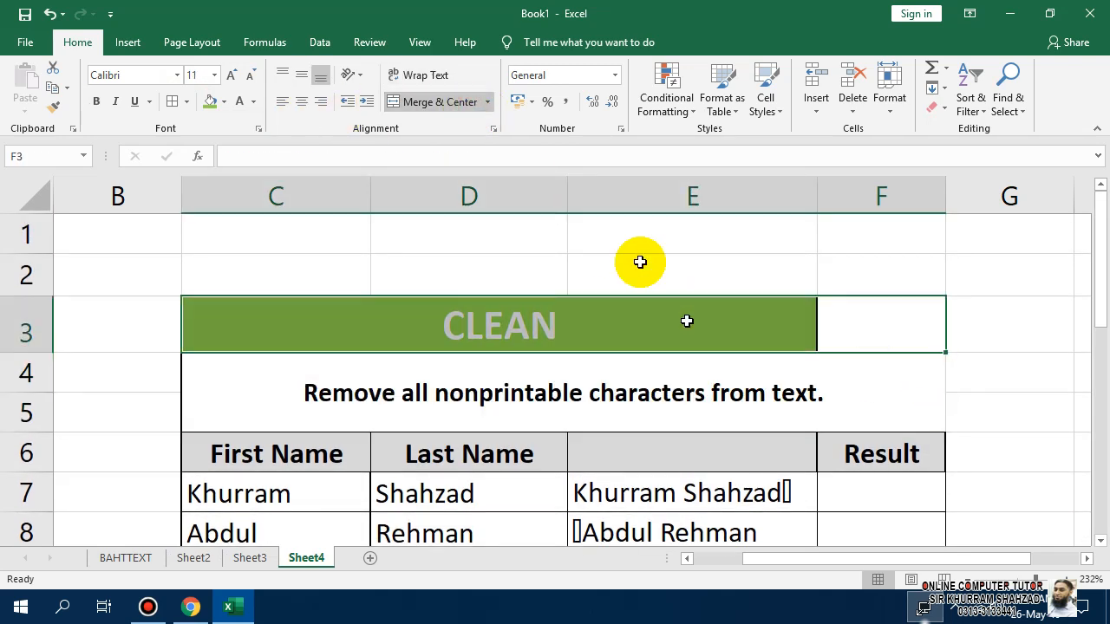
{"action": "left_click", "coordinate": [457, 108]}
{"action": "left_click", "coordinate": [453, 108]}
Put an Outside Border around the whole table C3:F11.
{"action": "scroll", "coordinate": [753, 425], "scroll_direction": "down", "scroll_amount": 1}
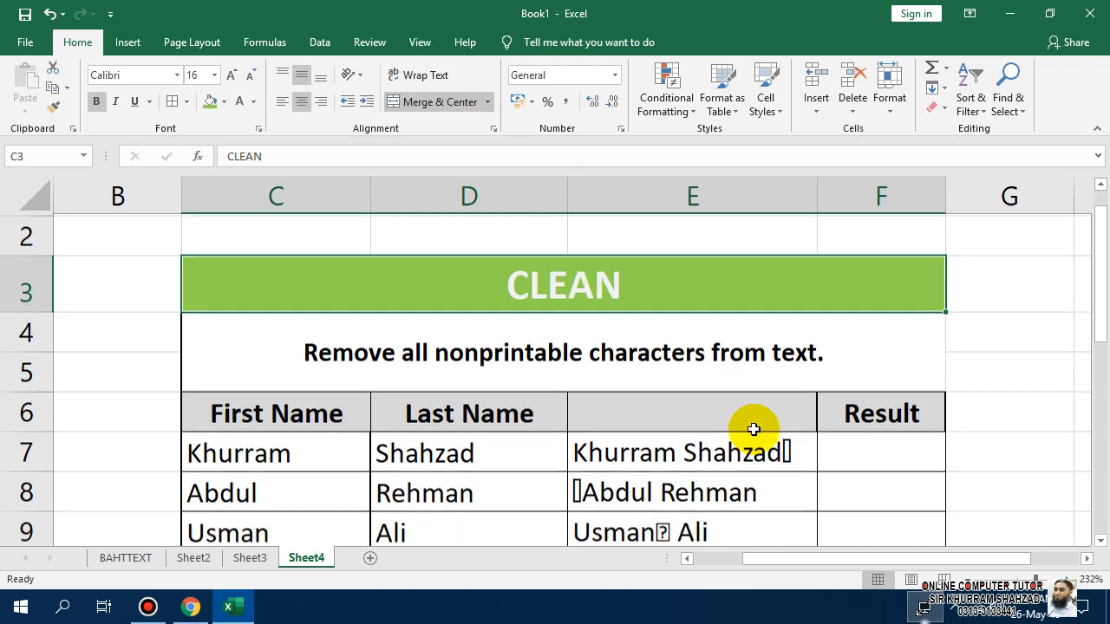
{"action": "scroll", "coordinate": [832, 341], "scroll_direction": "up", "scroll_amount": 1}
{"action": "left_click_drag", "start_coordinate": [824, 323], "coordinate": [806, 475]}
{"action": "left_click", "coordinate": [187, 101]}
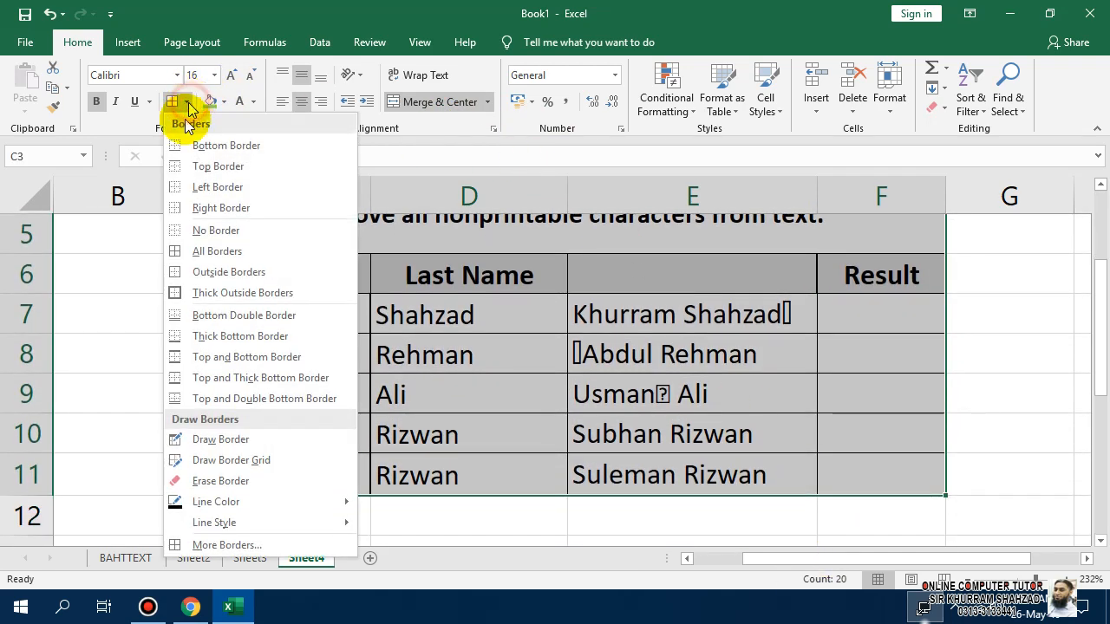
{"action": "left_click", "coordinate": [187, 272]}
{"action": "scroll", "coordinate": [194, 289], "scroll_direction": "up", "scroll_amount": 2}
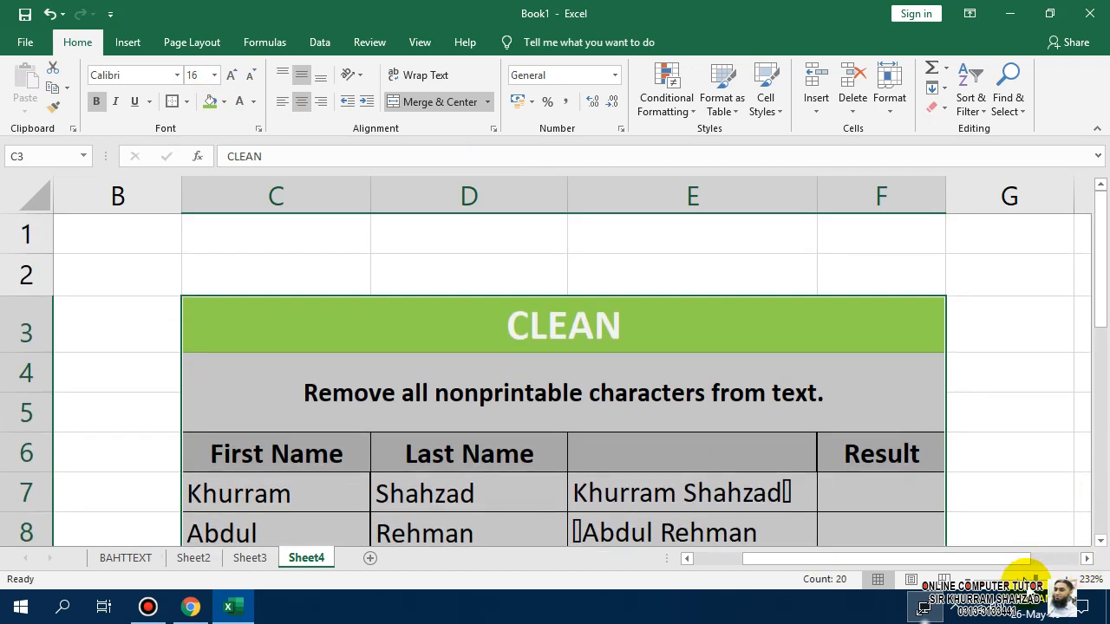
{"action": "left_click_drag", "start_coordinate": [1035, 580], "coordinate": [1028, 579]}
{"action": "left_click_drag", "start_coordinate": [1097, 339], "coordinate": [1095, 356]}
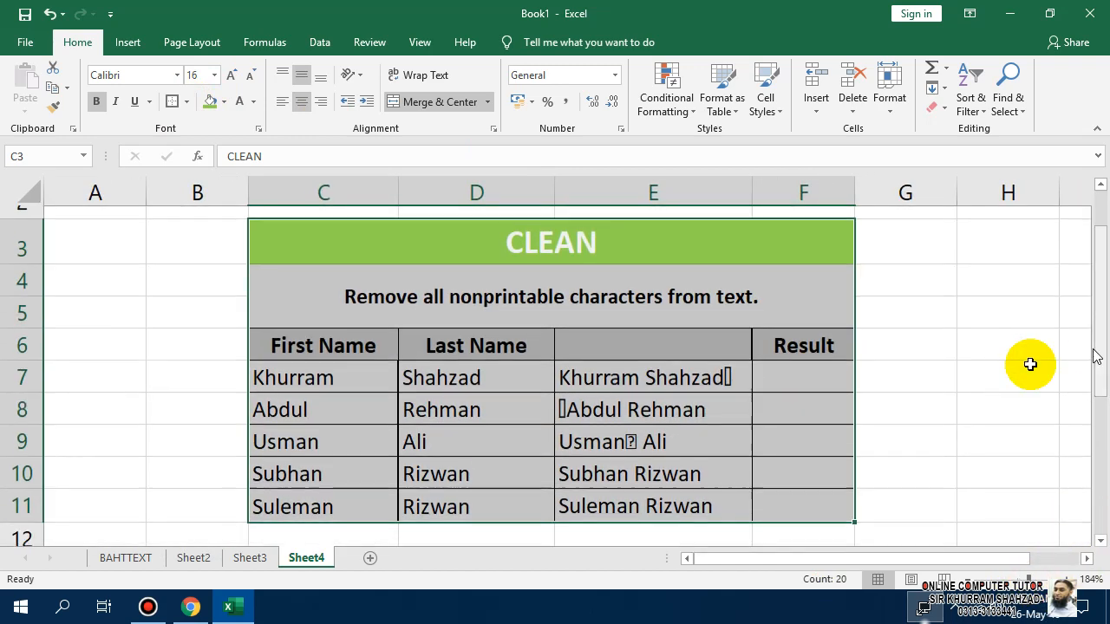
{"action": "left_click", "coordinate": [776, 358]}
Enter =CLEAN(E7) in F7, autofit column F, and fill the formula down to F11.
{"action": "type", "text": "="}
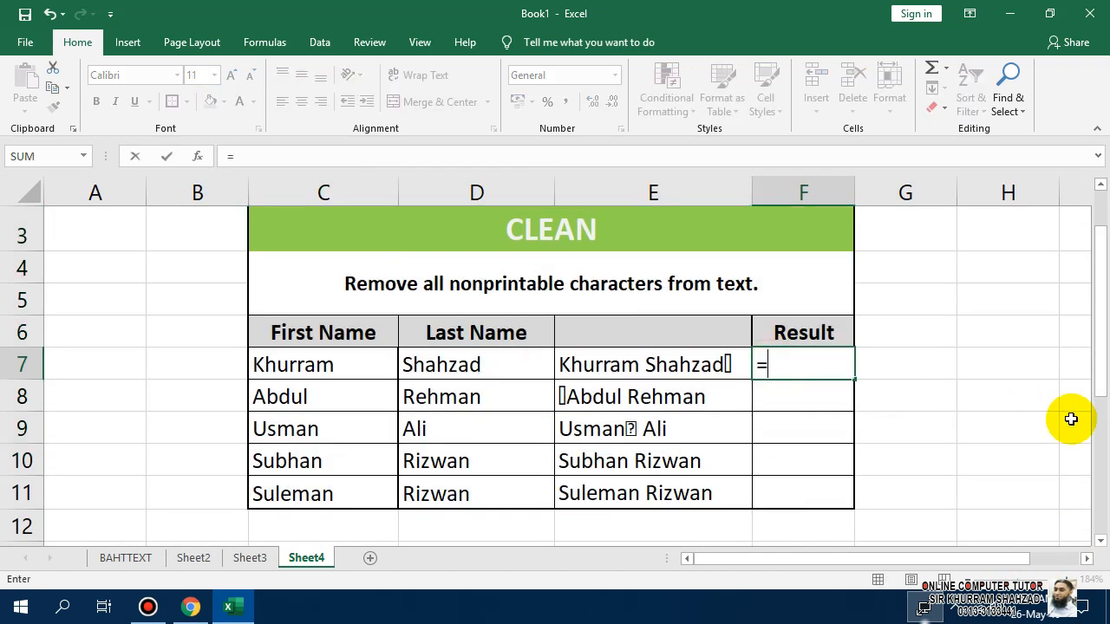
{"action": "type", "text": "clean("}
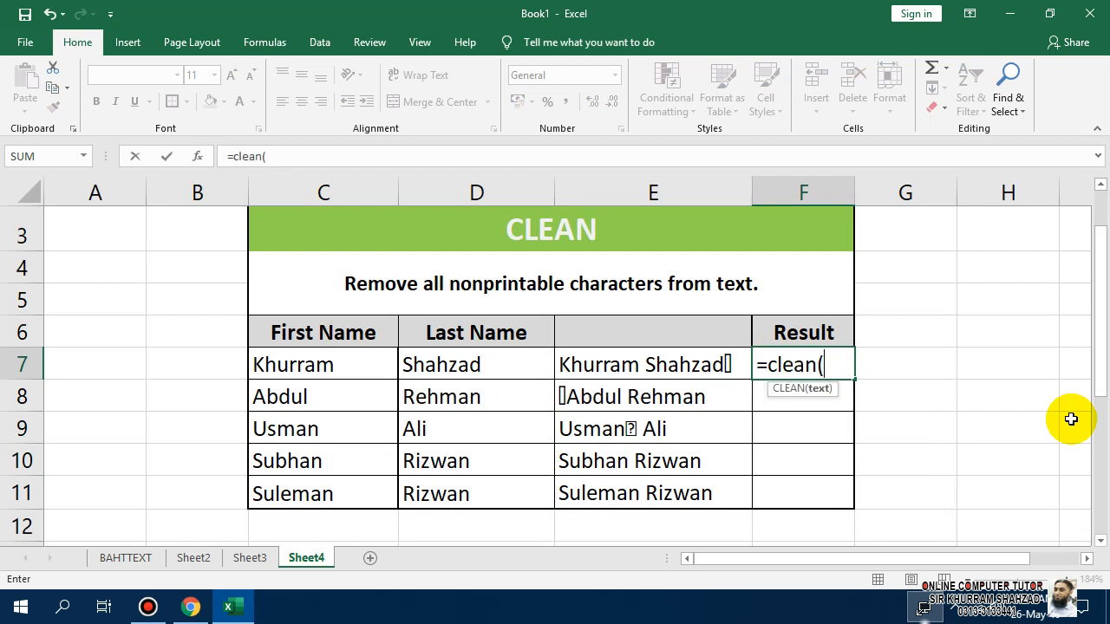
{"action": "left_click", "coordinate": [641, 363]}
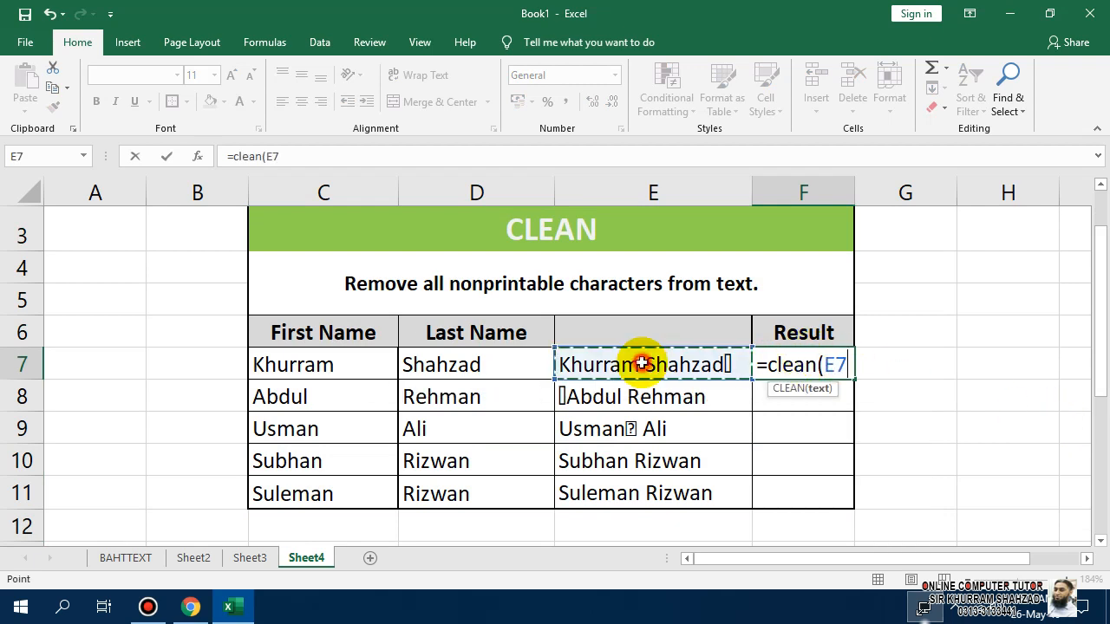
{"action": "type", "text": ")"}
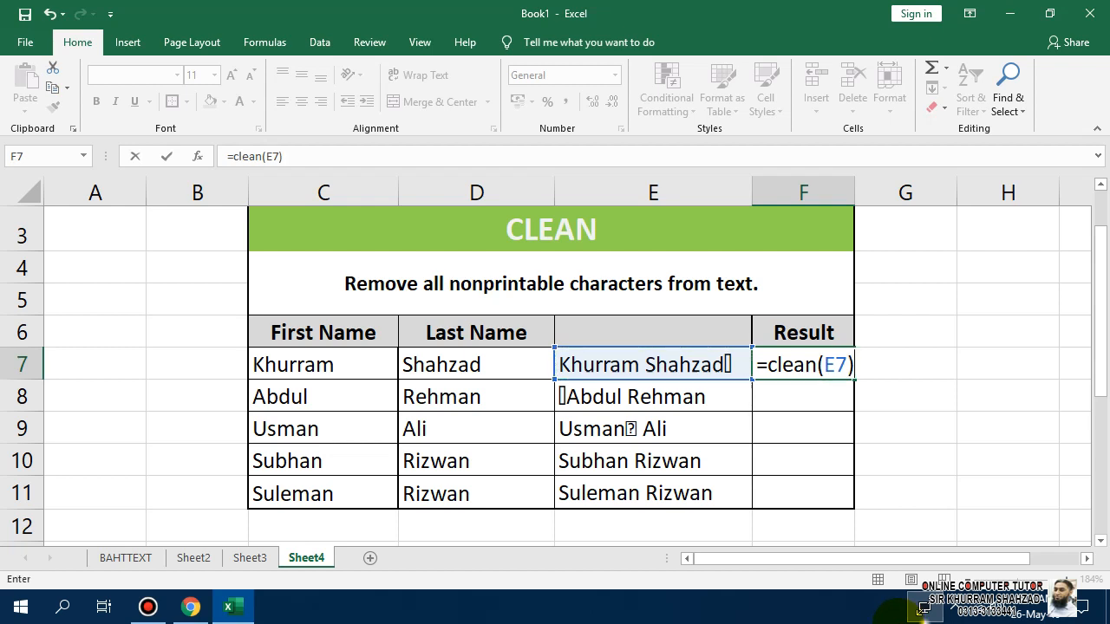
{"action": "key", "text": "Return"}
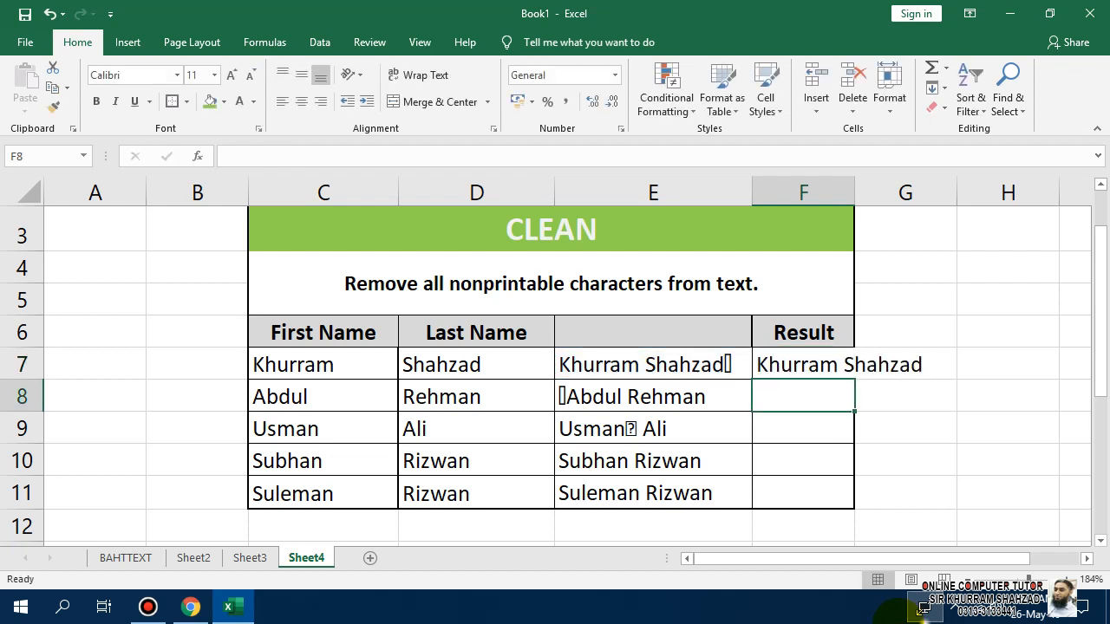
{"action": "double_click", "coordinate": [854, 192]}
{"action": "left_click", "coordinate": [802, 364]}
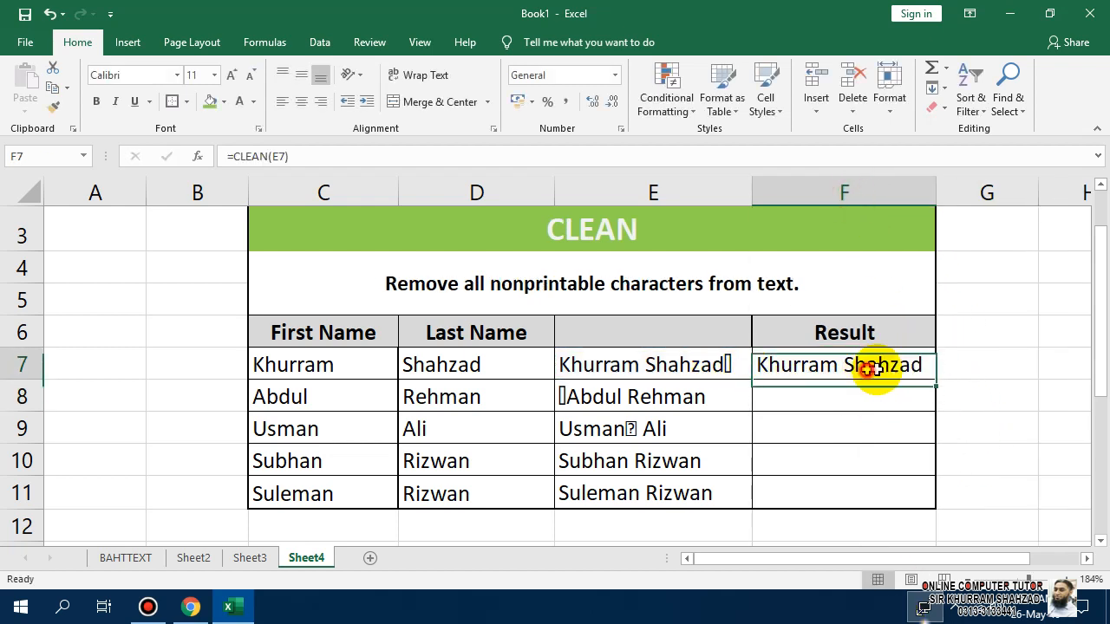
{"action": "left_click_drag", "start_coordinate": [935, 379], "coordinate": [954, 512]}
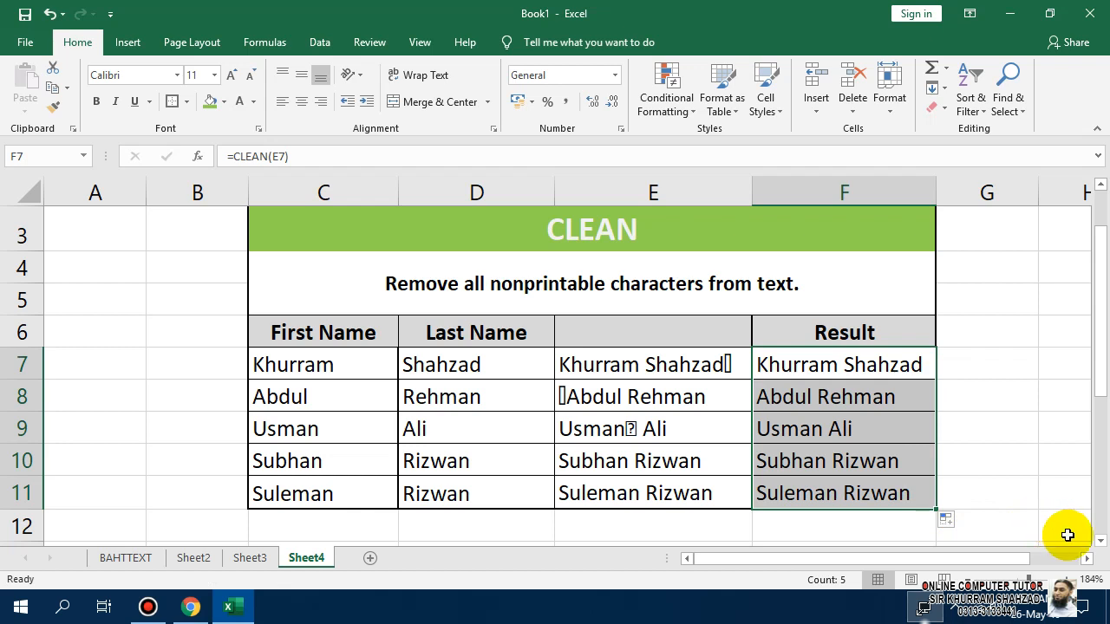
Copy the CHAR table from Sheet2 down through row 10.
{"action": "left_click", "coordinate": [245, 559]}
{"action": "left_click", "coordinate": [193, 557]}
{"action": "scroll", "coordinate": [312, 468], "scroll_direction": "up", "scroll_amount": 4}
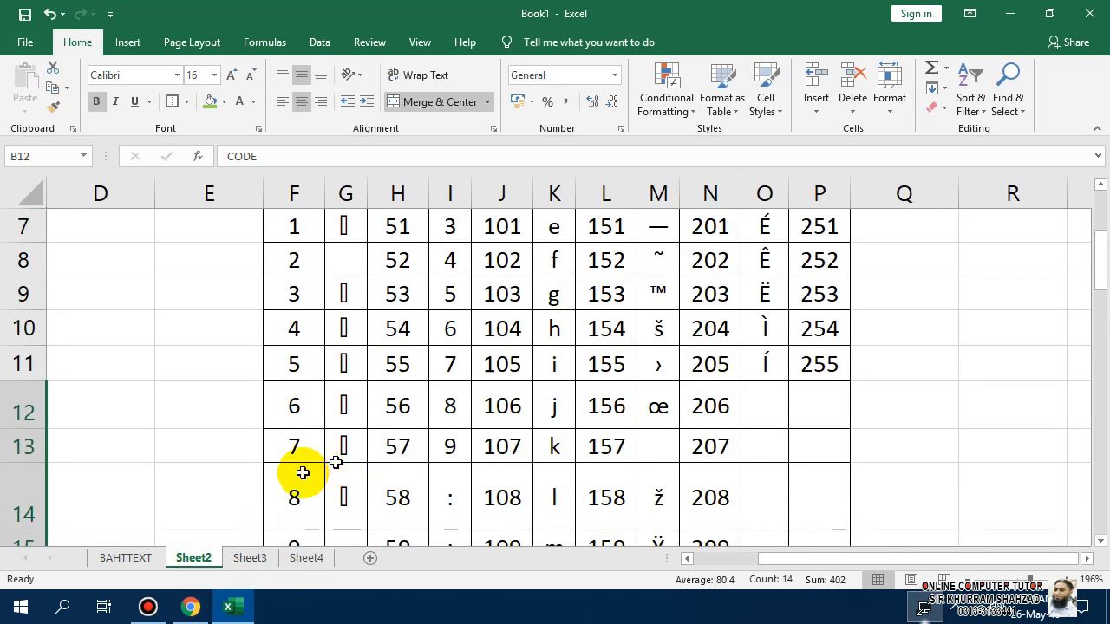
{"action": "left_click_drag", "start_coordinate": [986, 561], "coordinate": [636, 523]}
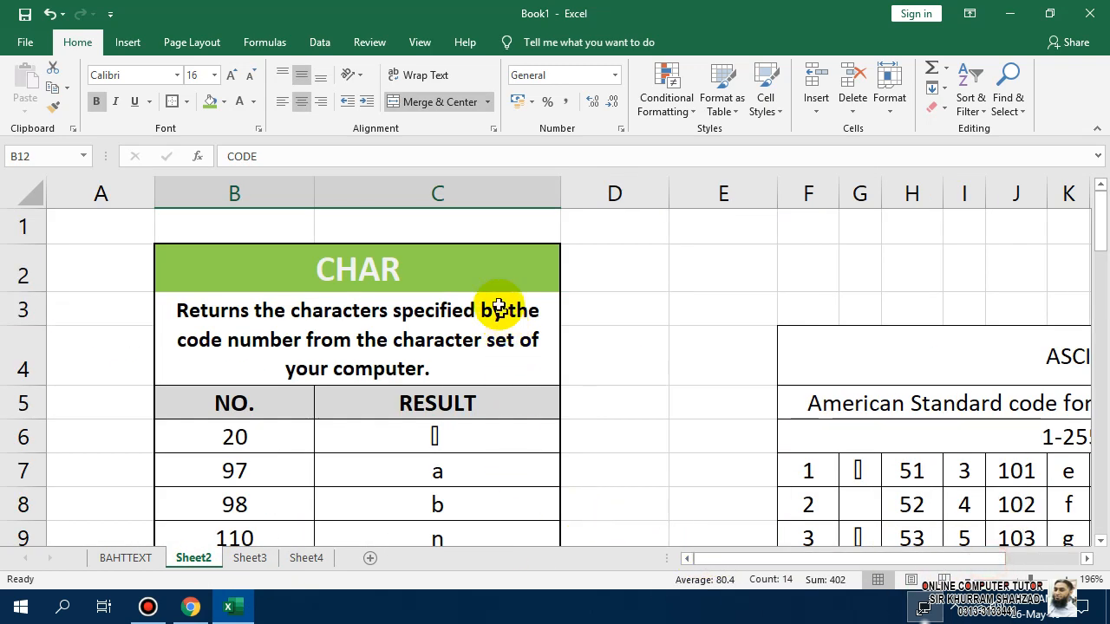
{"action": "left_click", "coordinate": [472, 269]}
{"action": "left_click_drag", "start_coordinate": [471, 395], "coordinate": [454, 485]}
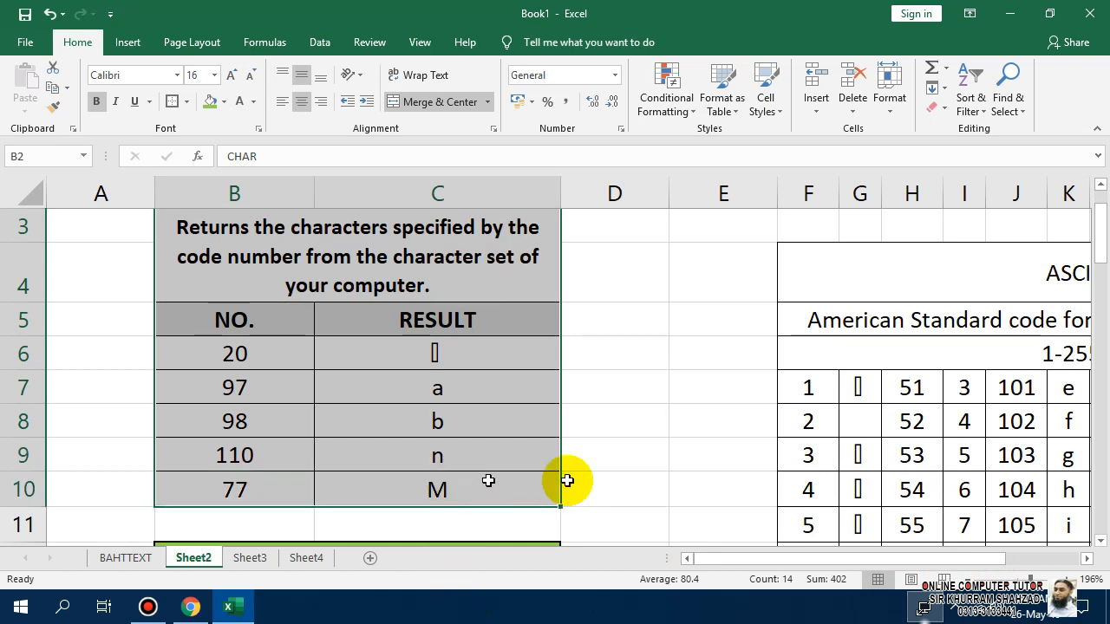
{"action": "key", "text": "ctrl+c"}
Paste it into C5 of a new sheet keeping source column widths, zoomed to about 148%.
{"action": "scroll", "coordinate": [604, 480], "scroll_direction": "down", "scroll_amount": 4}
{"action": "scroll", "coordinate": [604, 480], "scroll_direction": "up", "scroll_amount": 5}
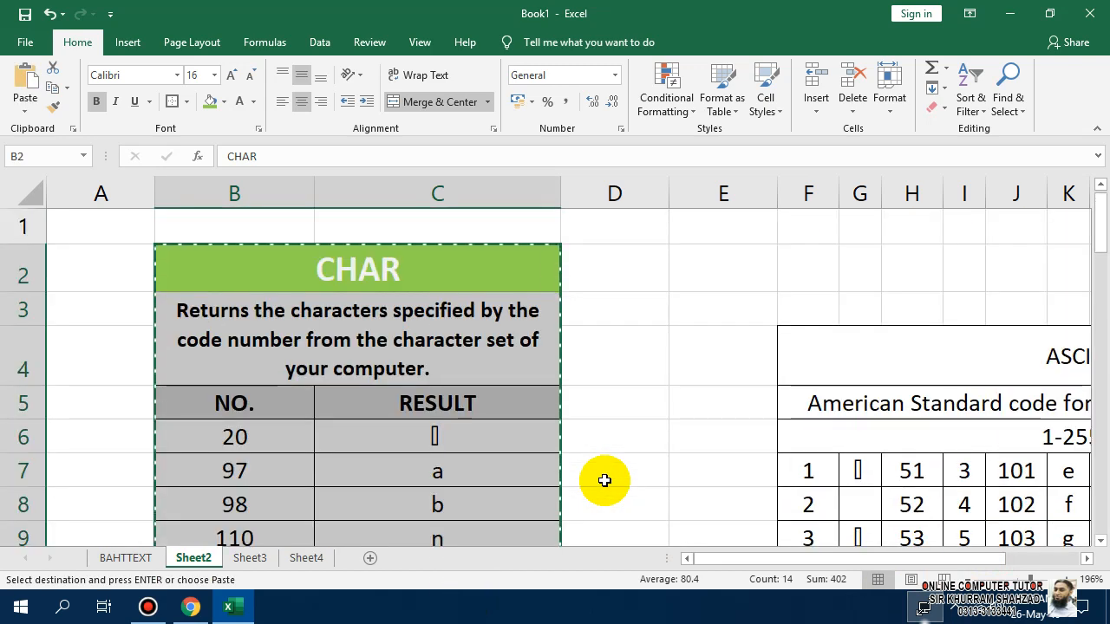
{"action": "left_click", "coordinate": [370, 558]}
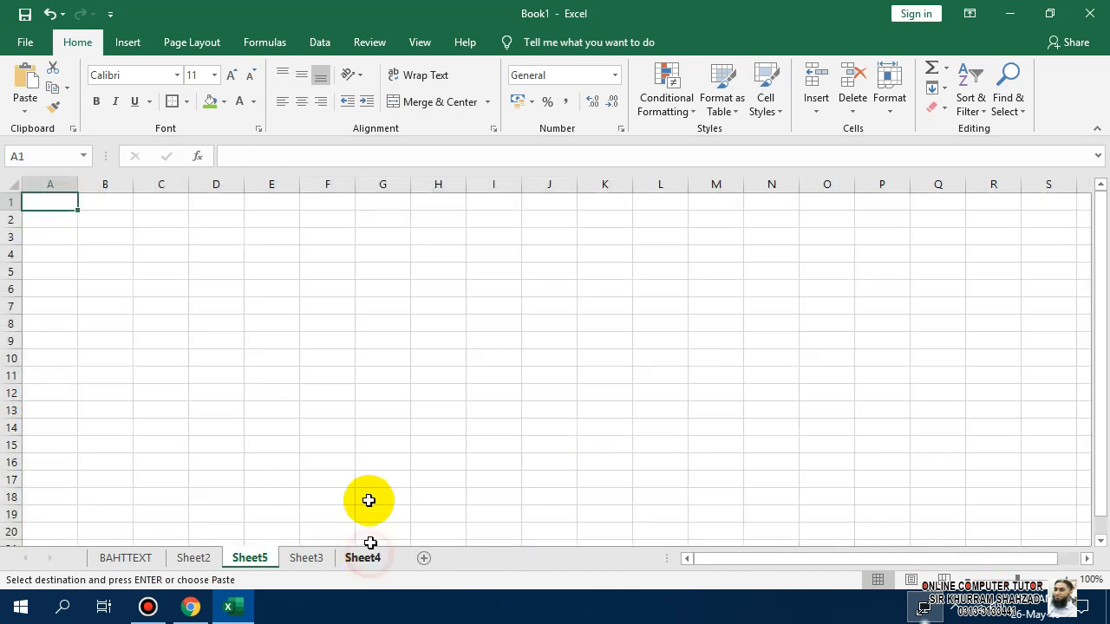
{"action": "left_click", "coordinate": [181, 274]}
{"action": "left_click", "coordinate": [25, 111]}
{"action": "left_click", "coordinate": [55, 168]}
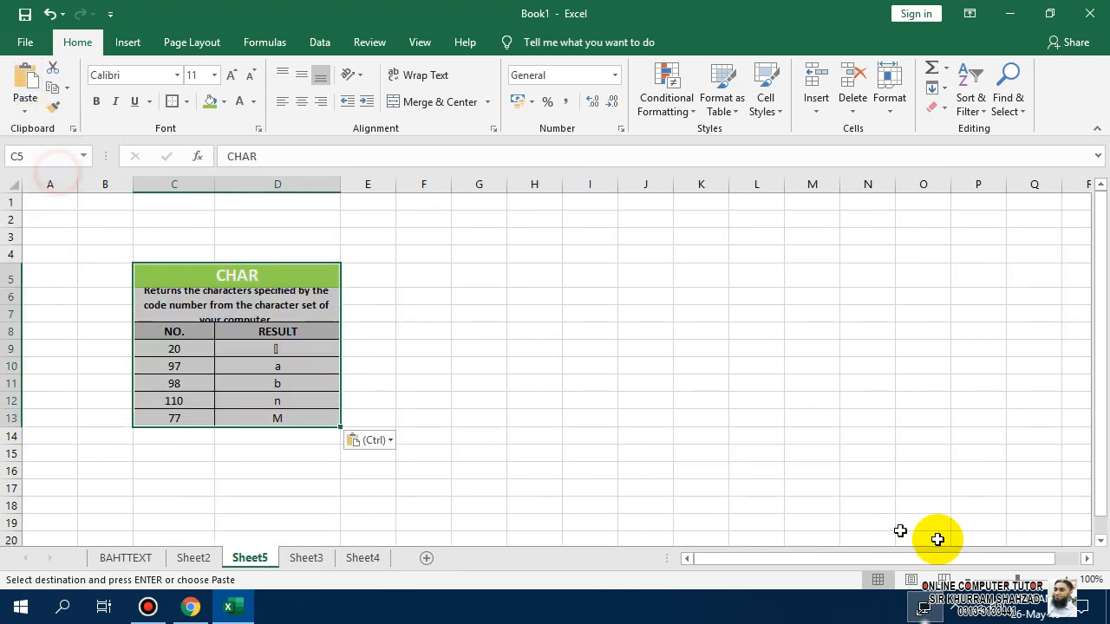
{"action": "left_click", "coordinate": [1025, 579]}
{"action": "left_click", "coordinate": [395, 301]}
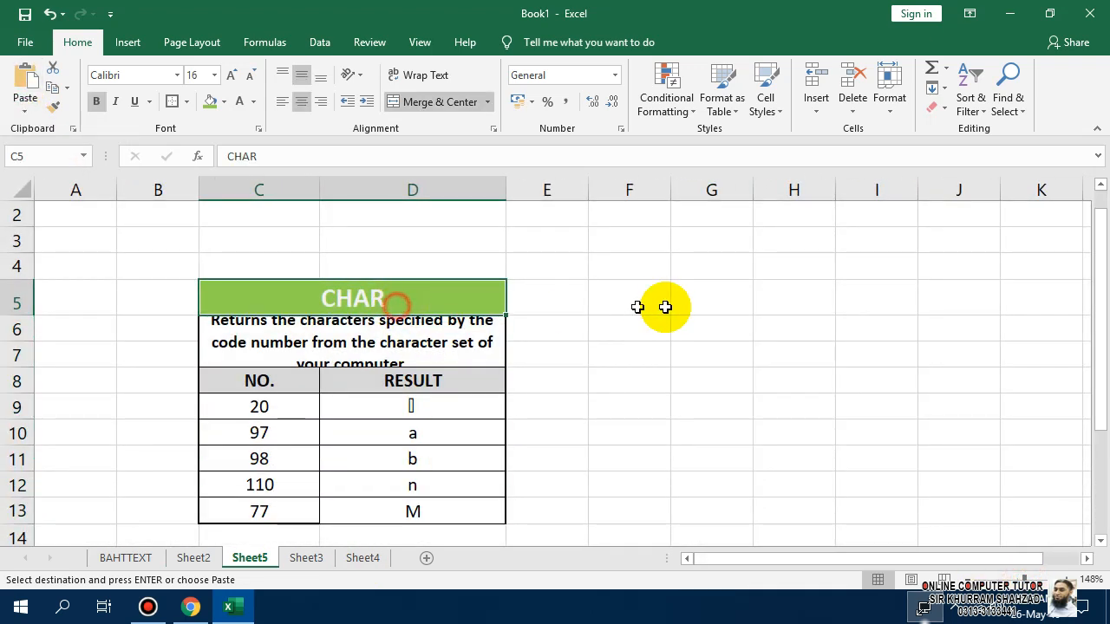
Retitle the table DOLLAR and replace the C6 description with 'Convert a number to text using currency'.
{"action": "type", "text": "DOLLAR"}
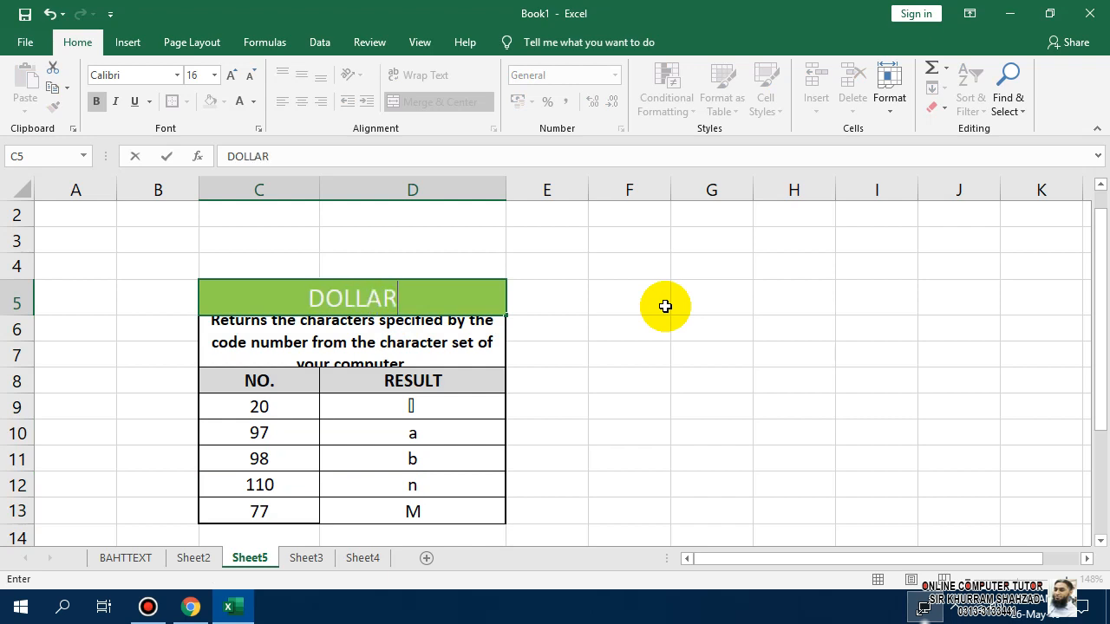
{"action": "key", "text": "Return"}
{"action": "key", "text": "Delete"}
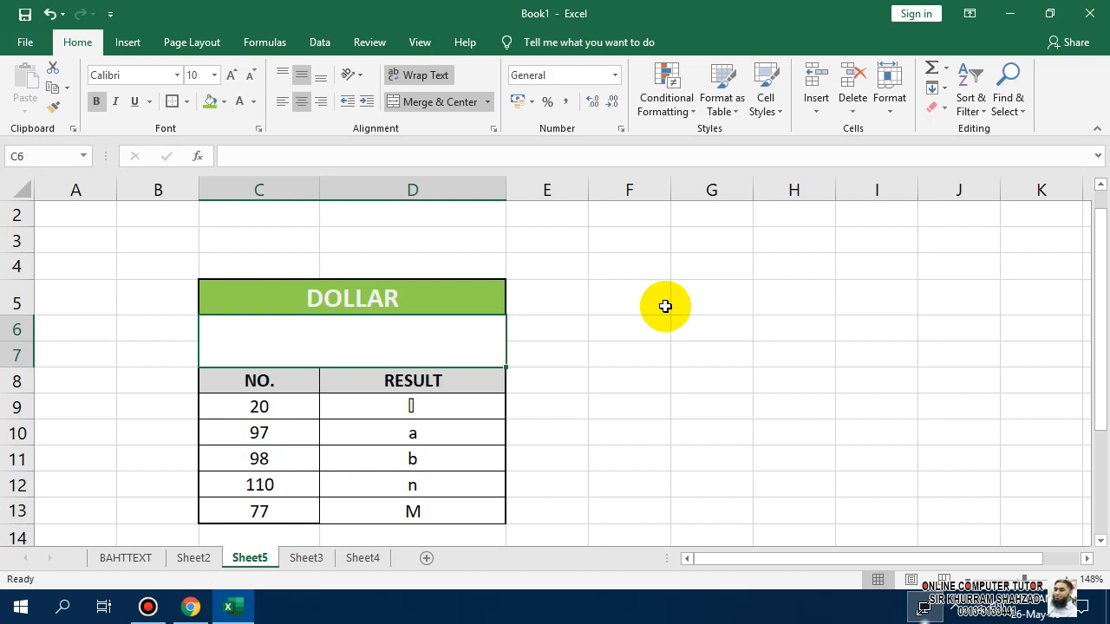
{"action": "type", "text": "Converty"}
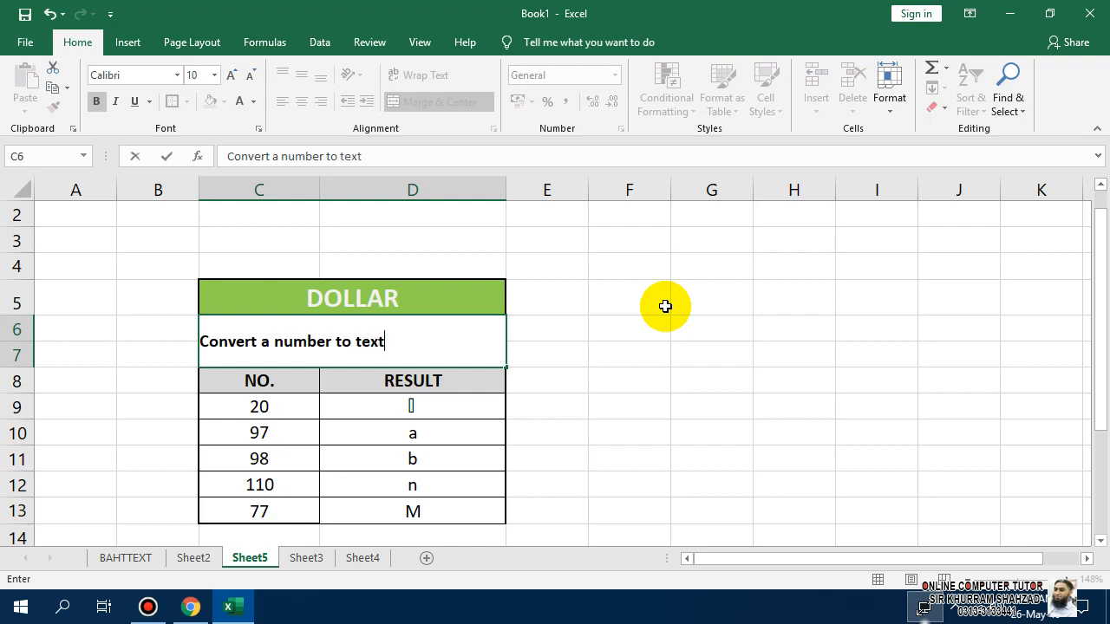
{"action": "type", "text": "using currency"}
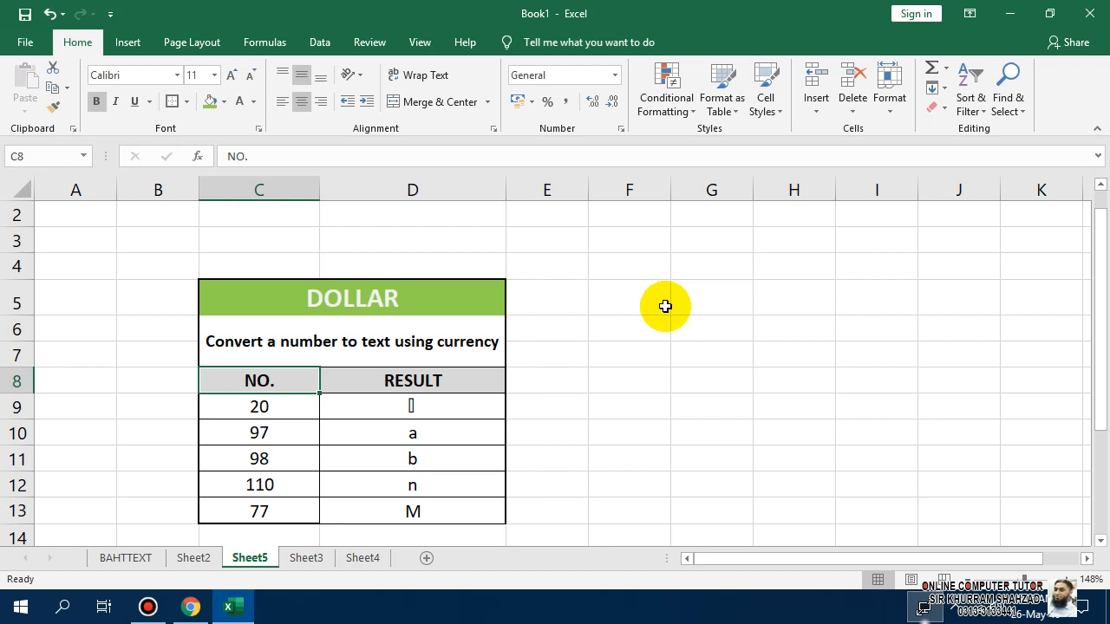
Enter 50, 30, 500, 1000 and 1500 as the NO. values in C9:C13.
{"action": "left_click_drag", "start_coordinate": [279, 407], "coordinate": [292, 501]}
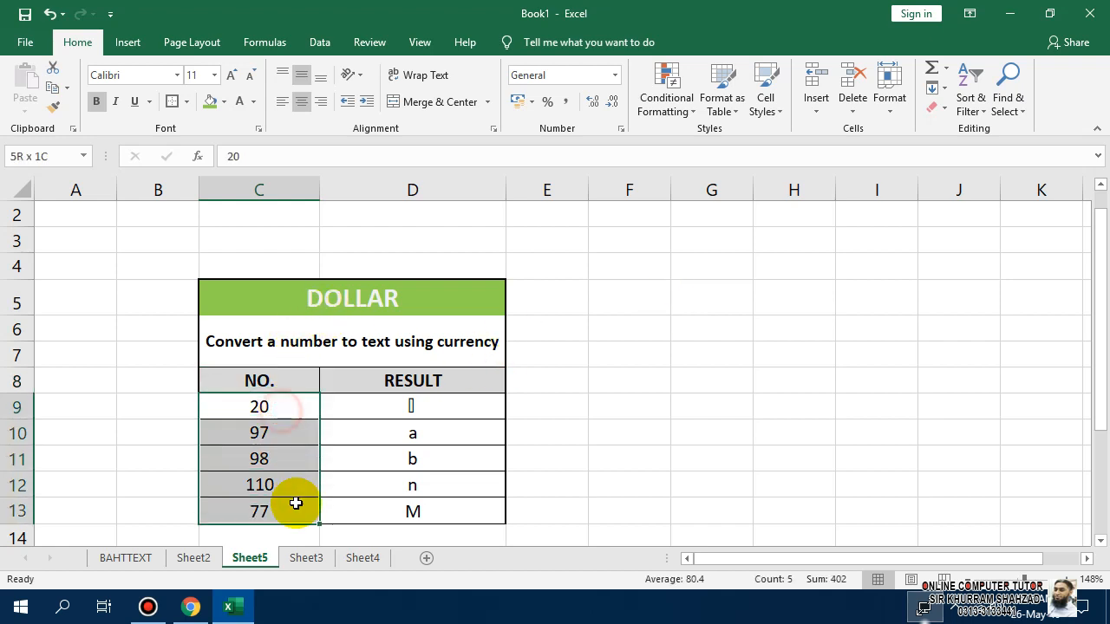
{"action": "left_click", "coordinate": [280, 403]}
{"action": "type", "text": "50"}
{"action": "key", "text": "Return"}
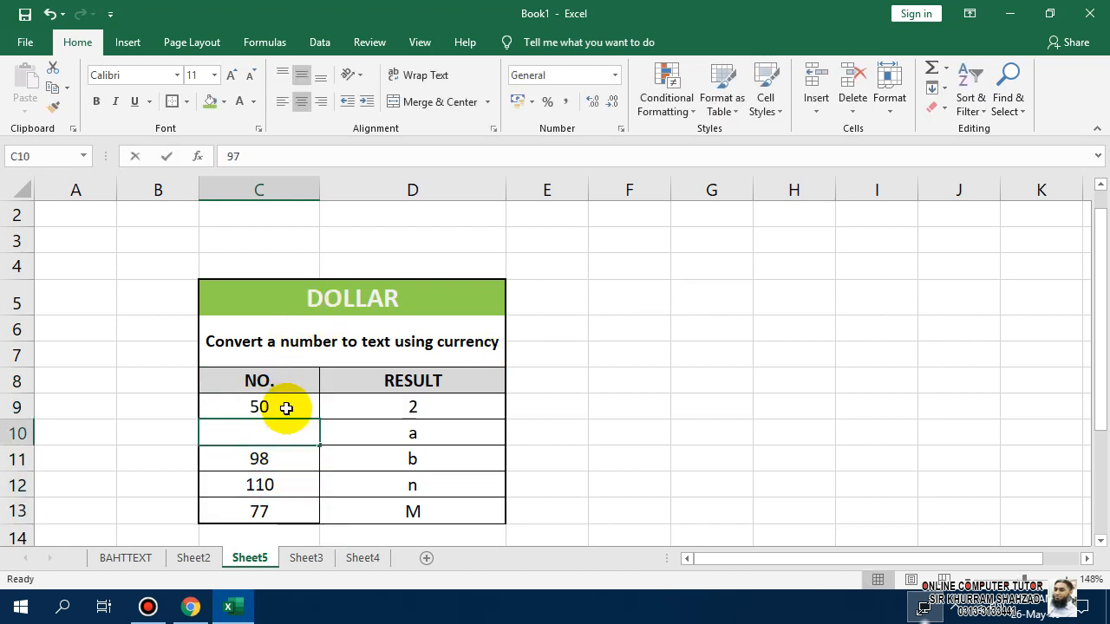
{"action": "type", "text": "30"}
{"action": "key", "text": "Return"}
{"action": "type", "text": "500"}
{"action": "key", "text": "Return"}
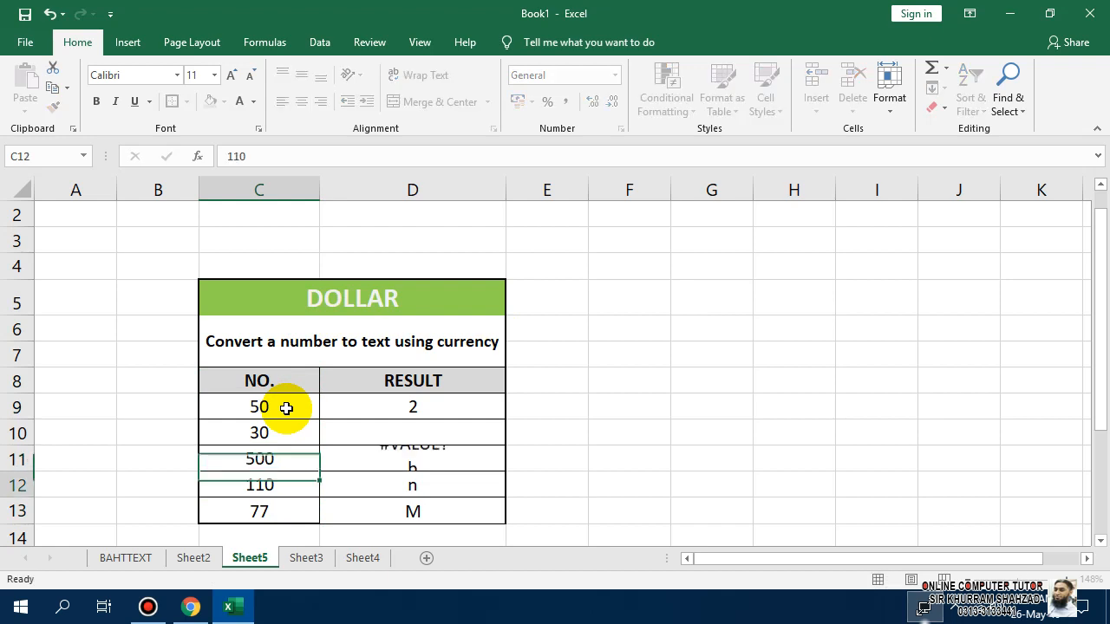
{"action": "type", "text": "1000"}
{"action": "key", "text": "Return"}
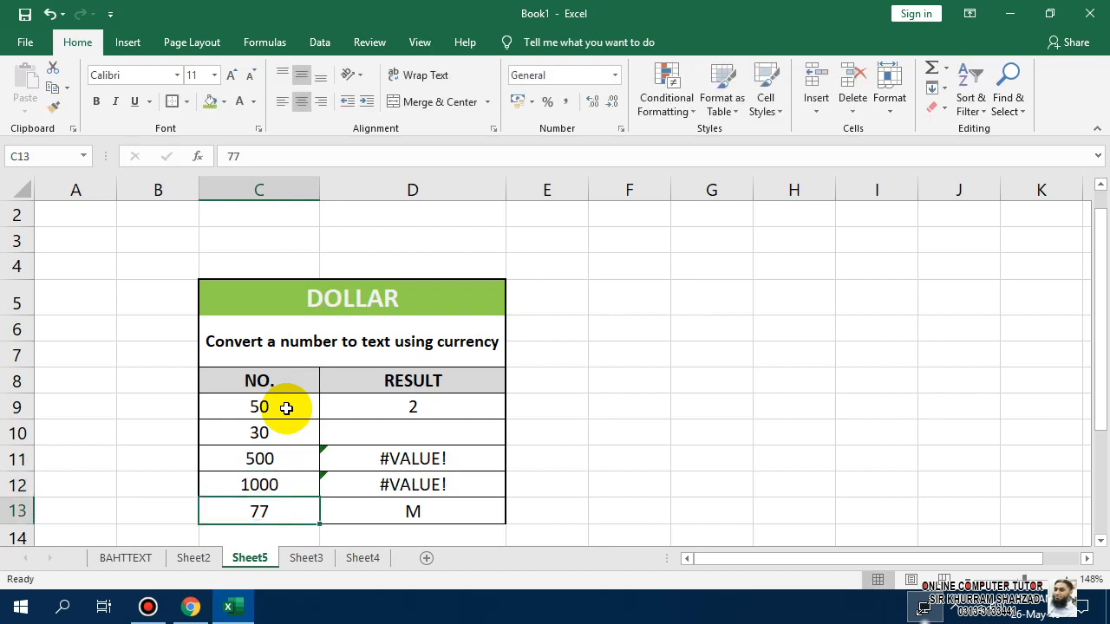
{"action": "type", "text": "1500"}
{"action": "key", "text": "Return"}
Clear the old CHAR results from D9:D13.
{"action": "key", "text": "Right"}
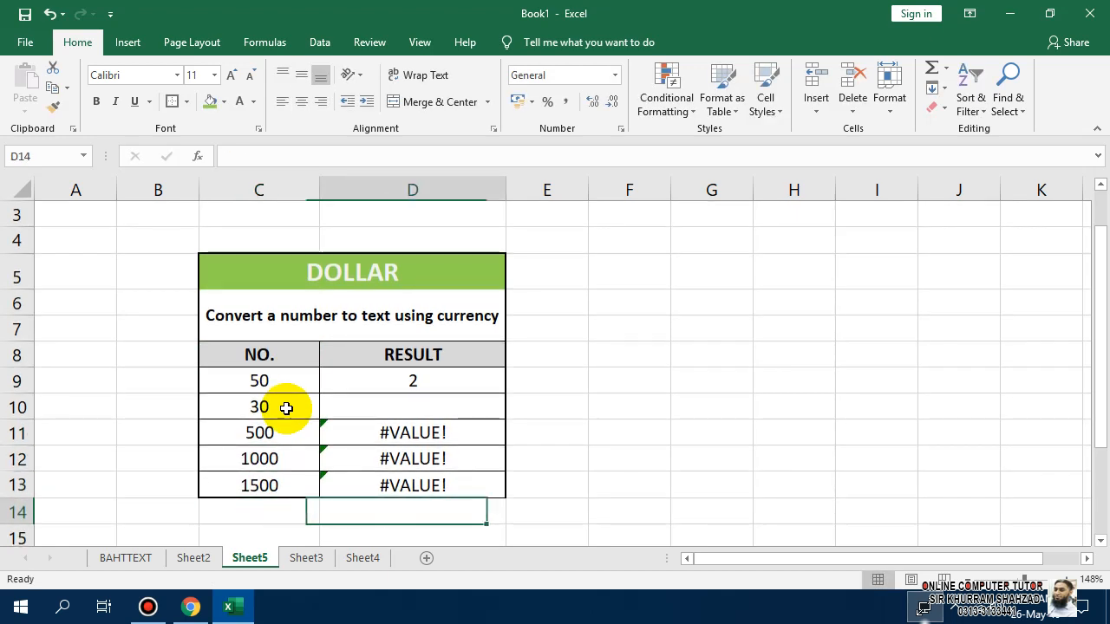
{"action": "key", "text": "Up"}
{"action": "key", "text": "shift+Up"}
{"action": "key", "text": "shift+Up"}
{"action": "key", "text": "shift+Up"}
{"action": "key", "text": "shift+Up"}
{"action": "key", "text": "ctrl+c"}
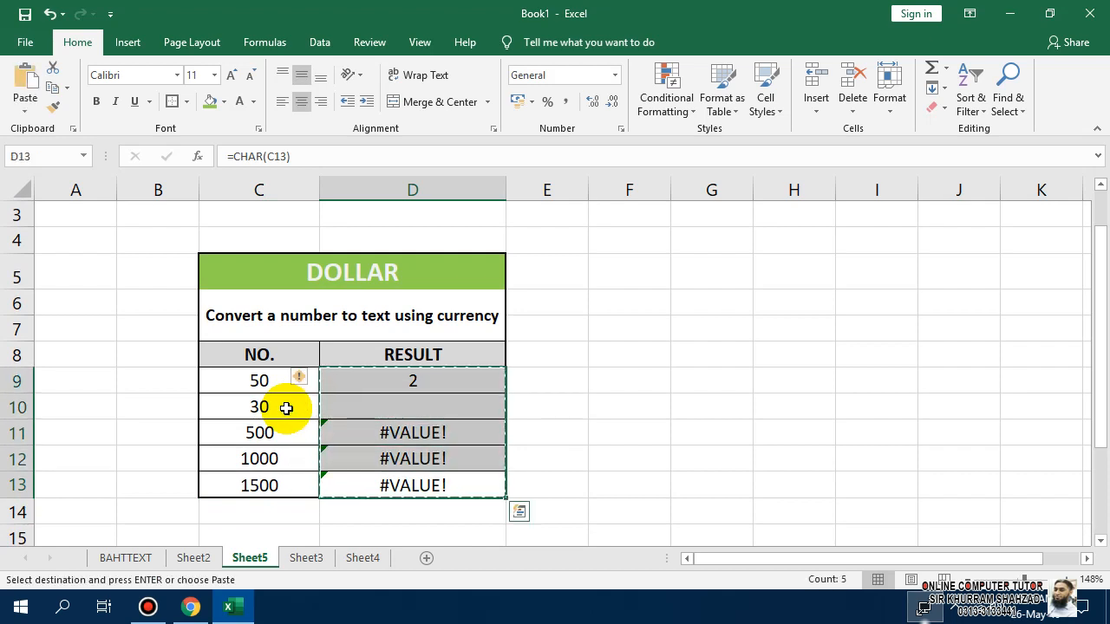
{"action": "key", "text": "Delete"}
{"action": "left_click_drag", "start_coordinate": [288, 384], "coordinate": [288, 487]}
Format the NO. values as Rs. Currency, then open Windows Date & time settings.
{"action": "left_click", "coordinate": [613, 78]}
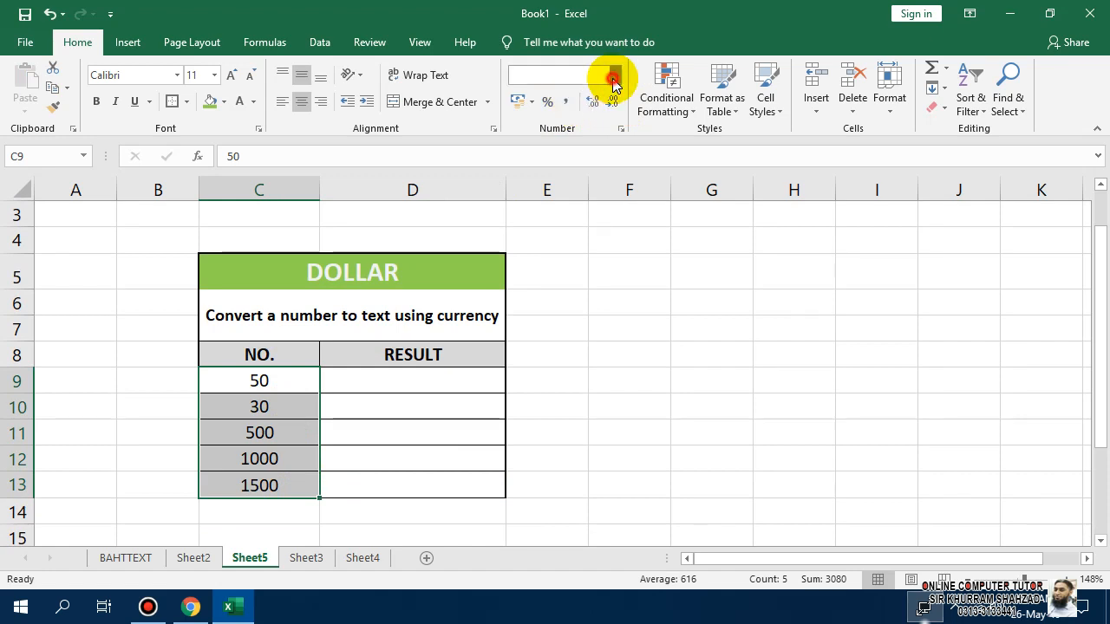
{"action": "left_click", "coordinate": [597, 178]}
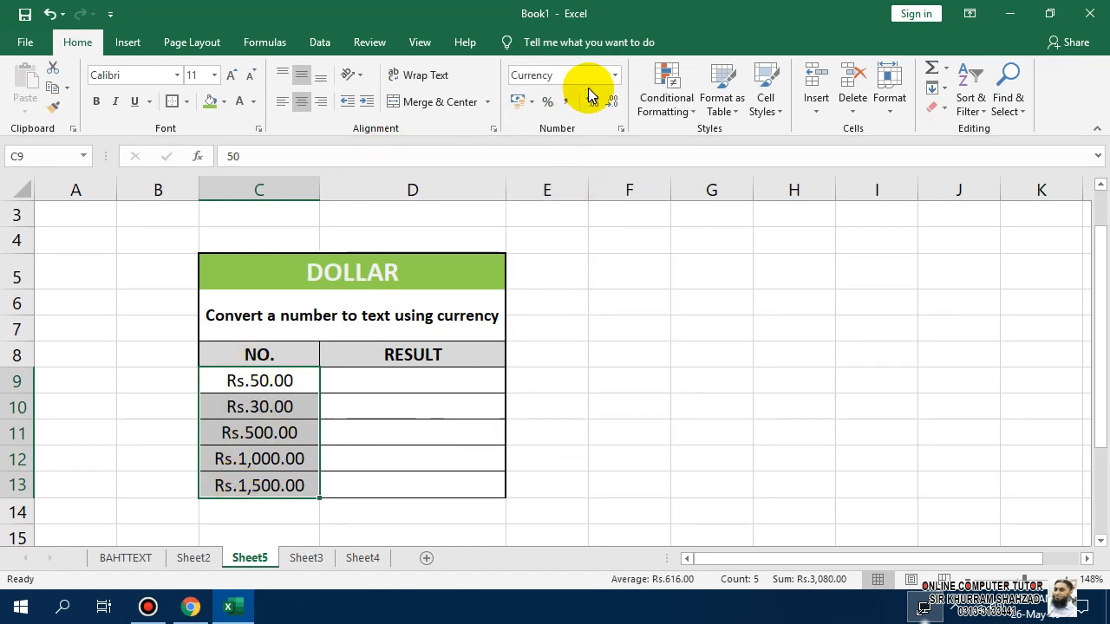
{"action": "left_click", "coordinate": [1044, 617]}
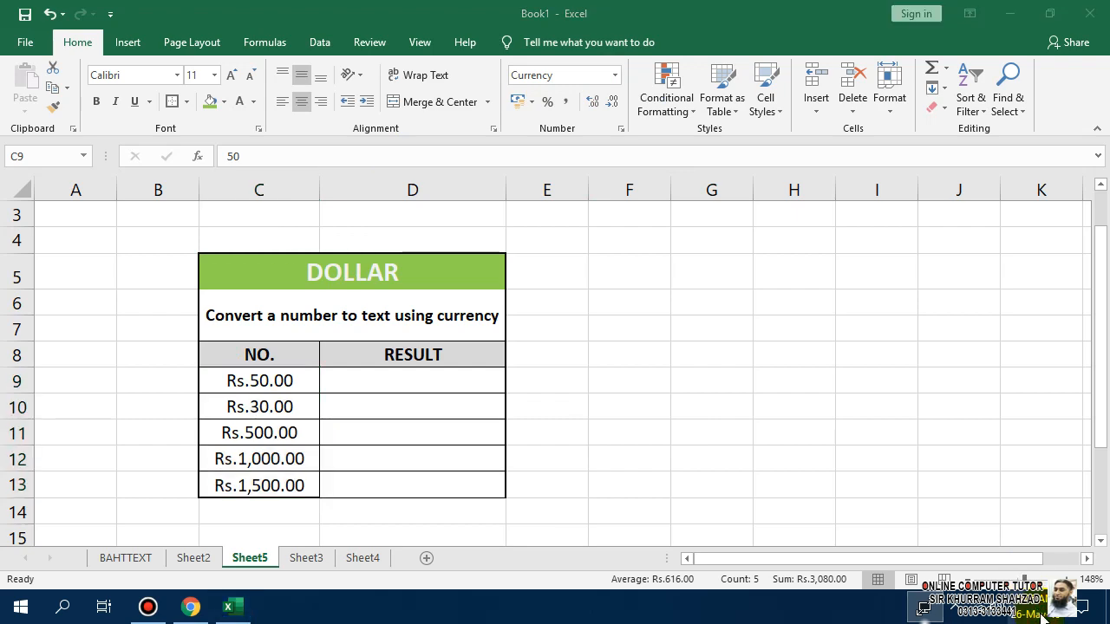
{"action": "right_click", "coordinate": [993, 607]}
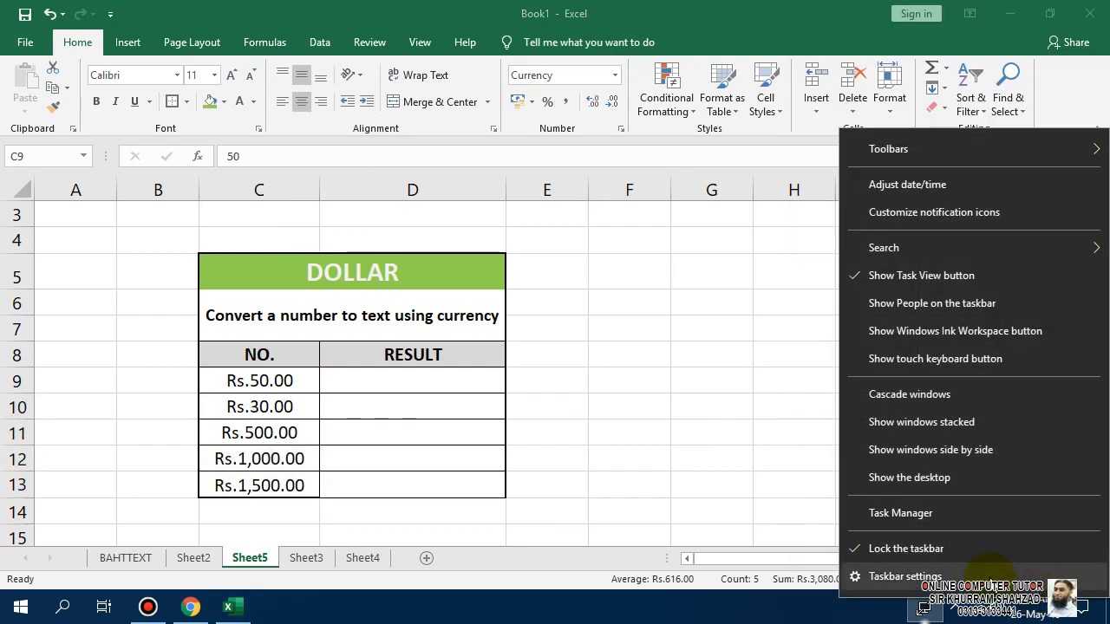
{"action": "left_click", "coordinate": [794, 614]}
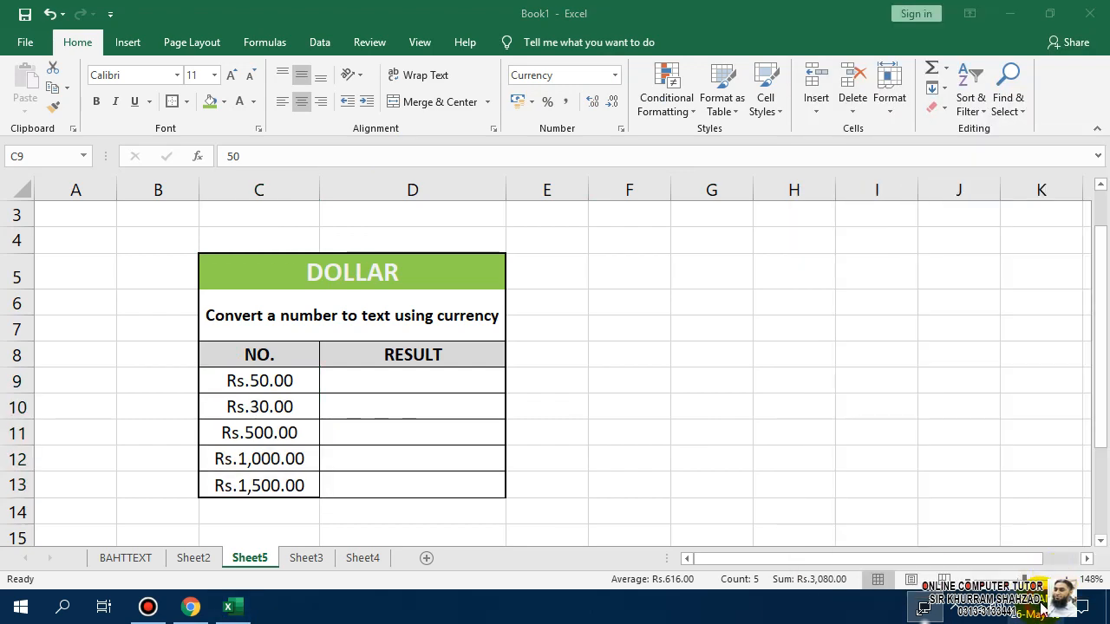
{"action": "left_click", "coordinate": [1041, 611]}
{"action": "right_click", "coordinate": [1032, 610]}
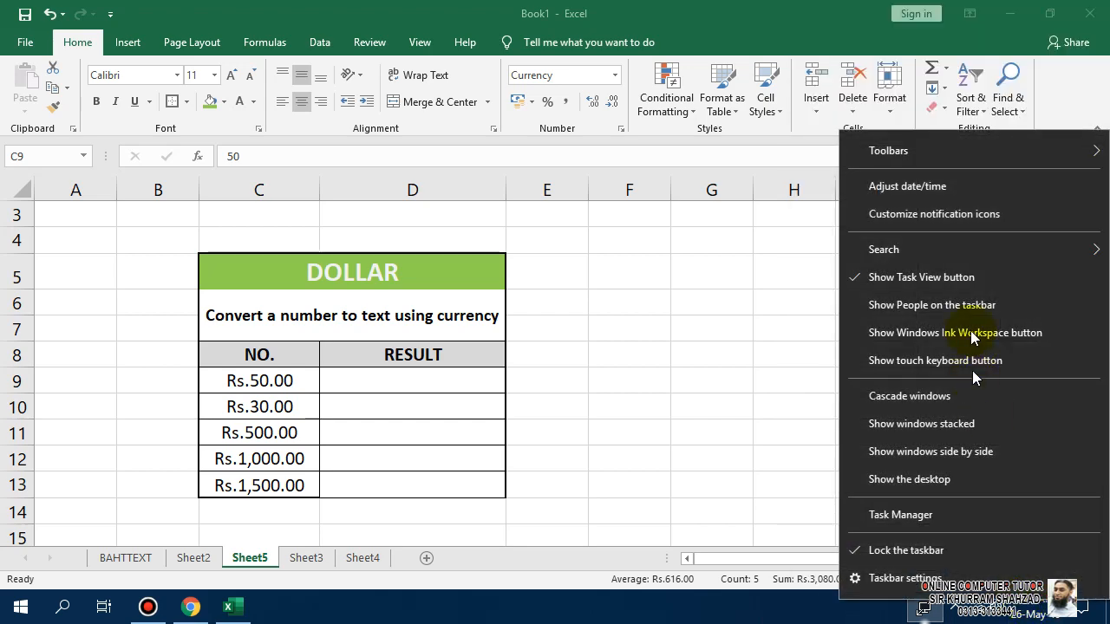
{"action": "left_click", "coordinate": [945, 192]}
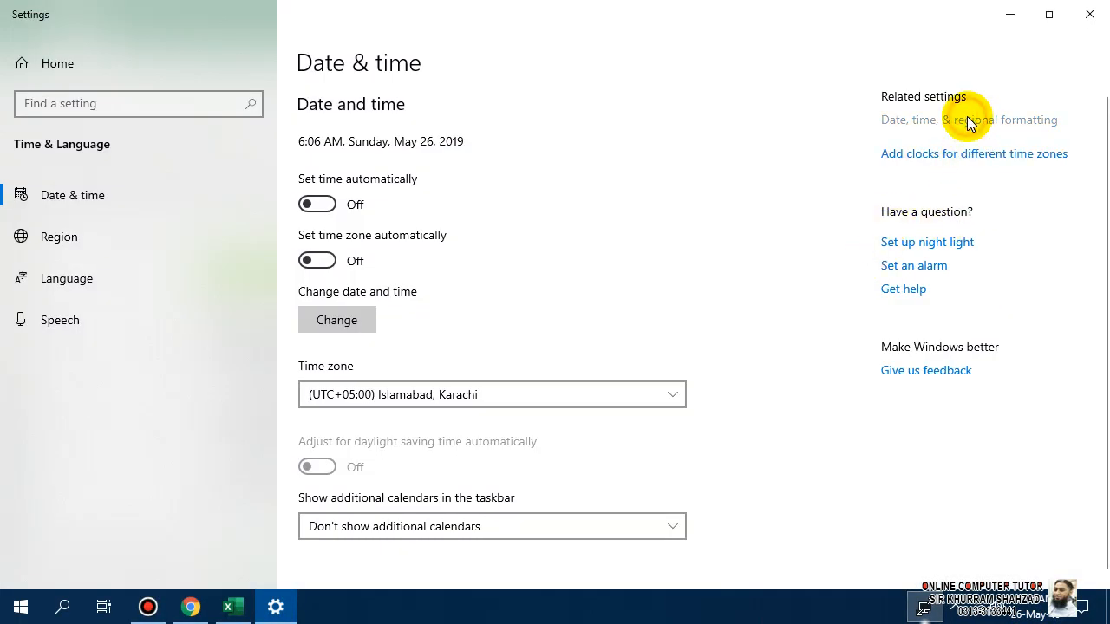
Go from Windows Region settings through Additional date, time & regional settings to Control Panel's Clock and Region.
{"action": "left_click", "coordinate": [968, 119]}
{"action": "scroll", "coordinate": [592, 408], "scroll_direction": "down", "scroll_amount": 1}
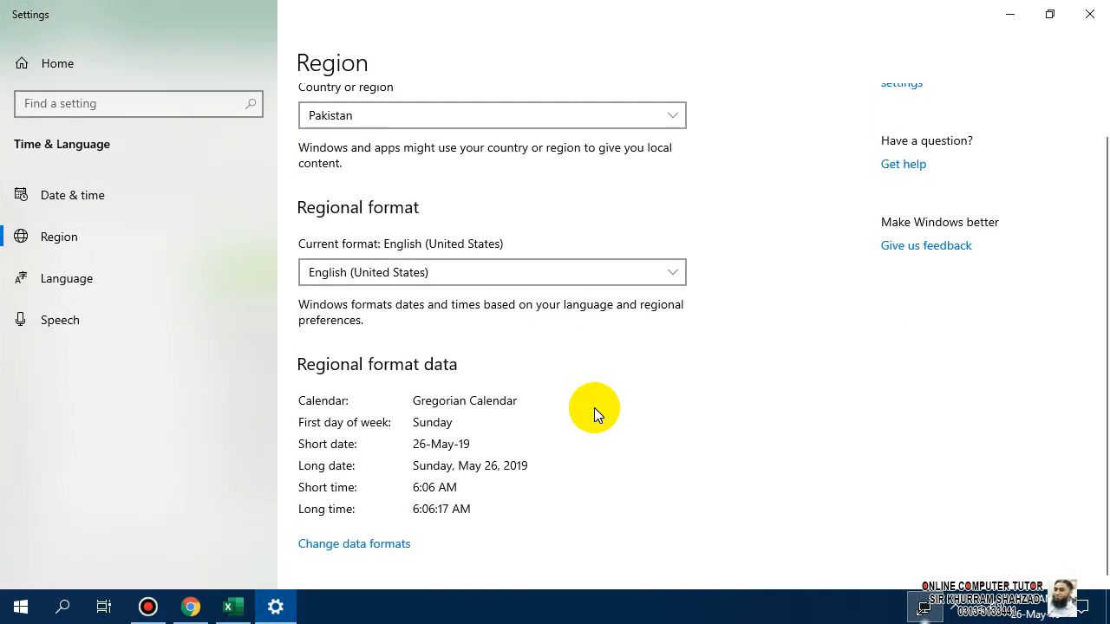
{"action": "left_click", "coordinate": [381, 545]}
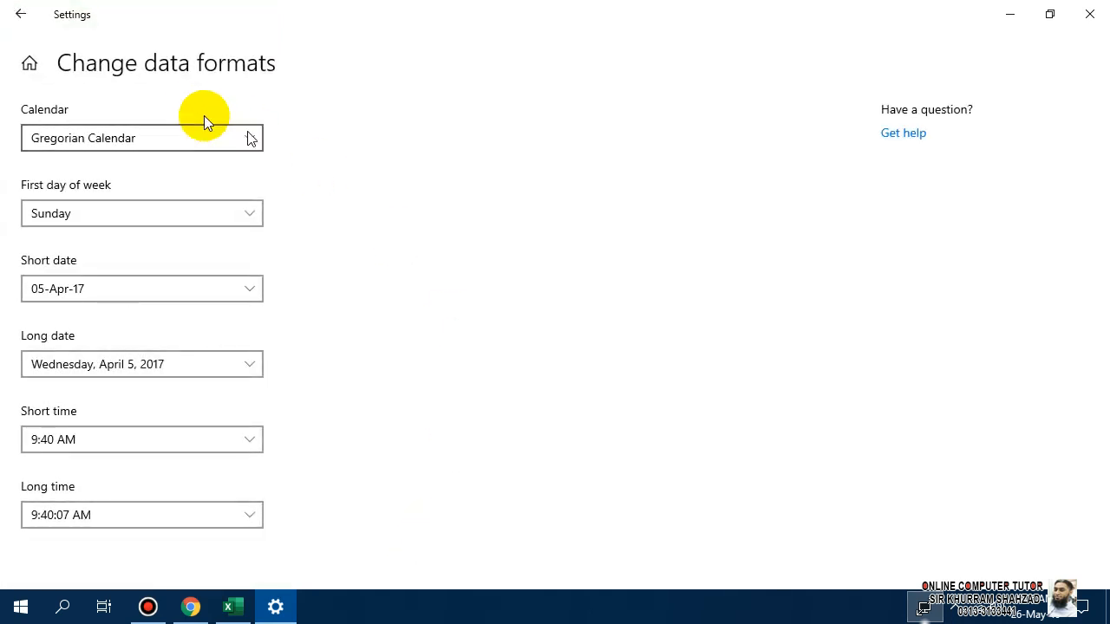
{"action": "left_click", "coordinate": [14, 14]}
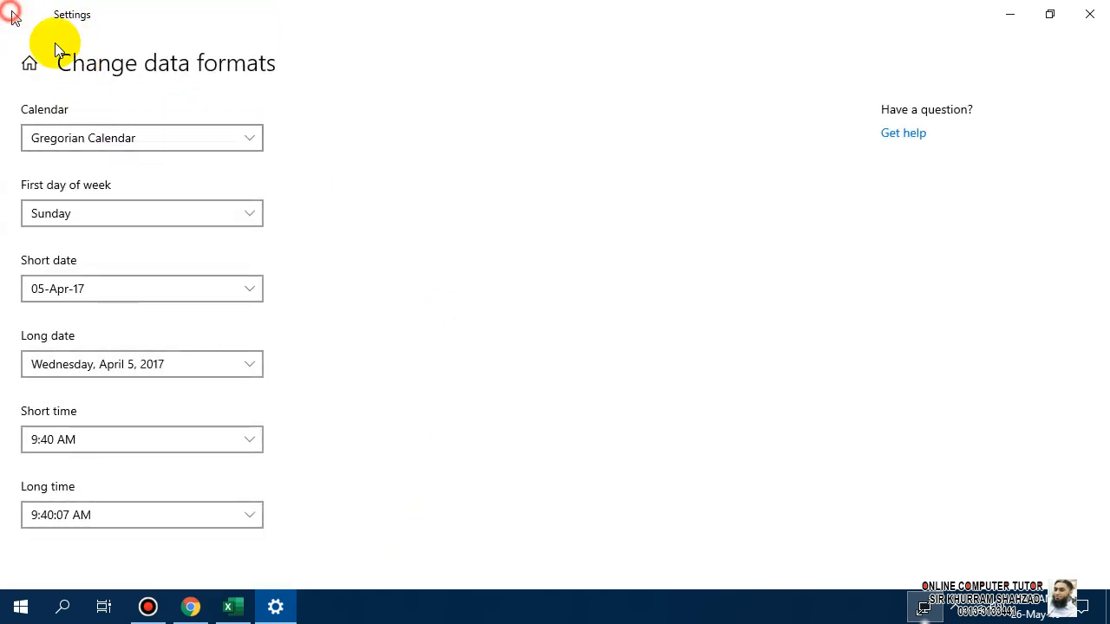
{"action": "left_click", "coordinate": [1032, 122]}
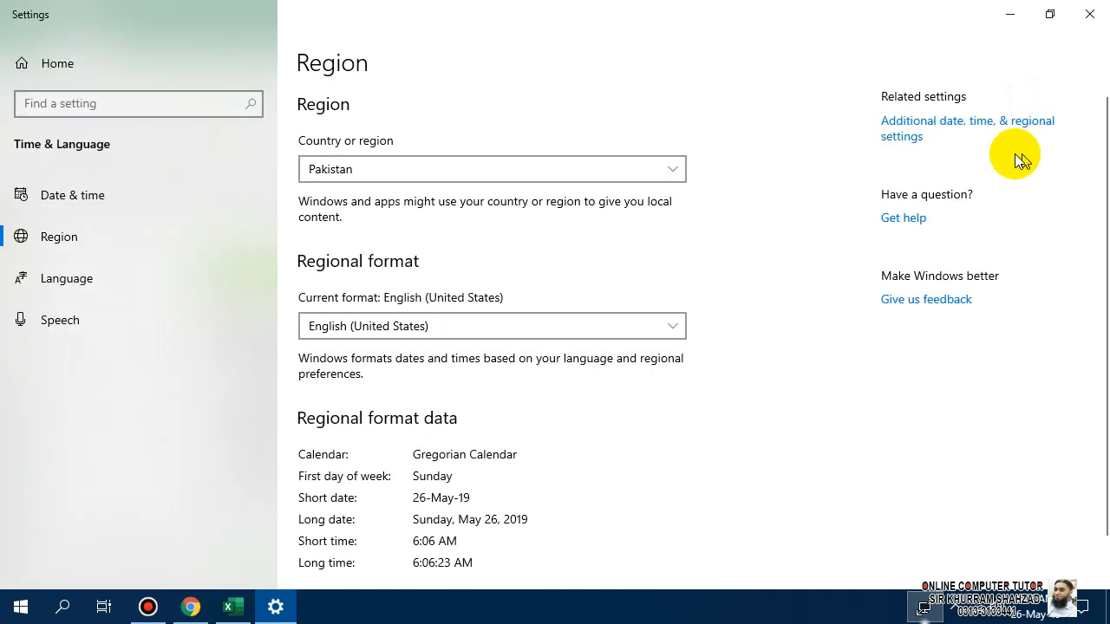
{"action": "left_click", "coordinate": [932, 134]}
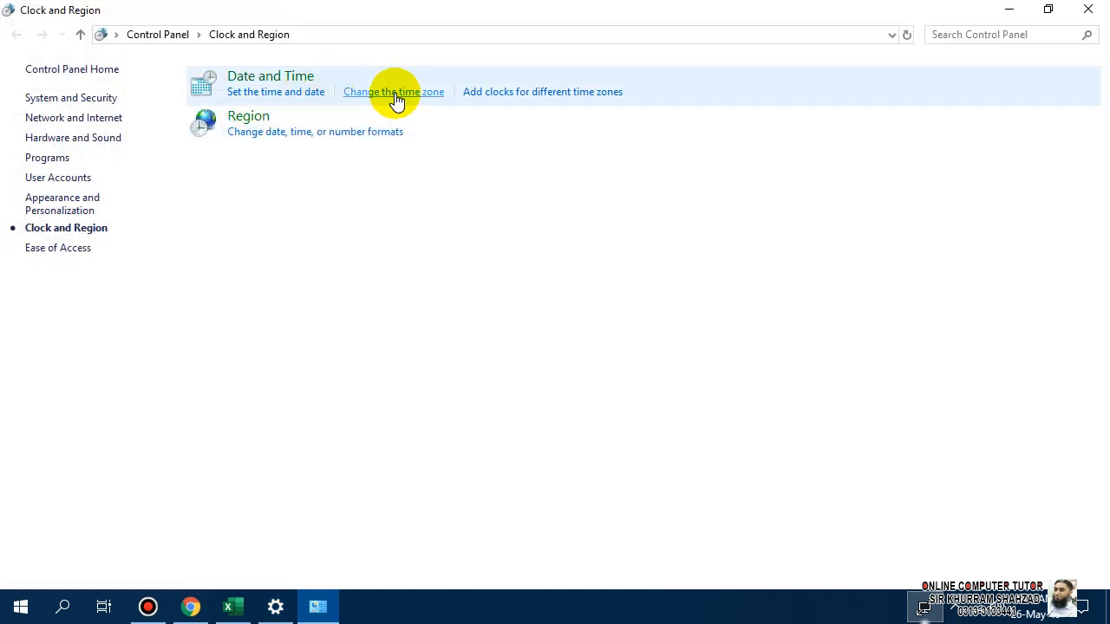
In Region's Additional settings, set the Currency symbol to $, then close Control Panel and Settings.
{"action": "left_click", "coordinate": [385, 131]}
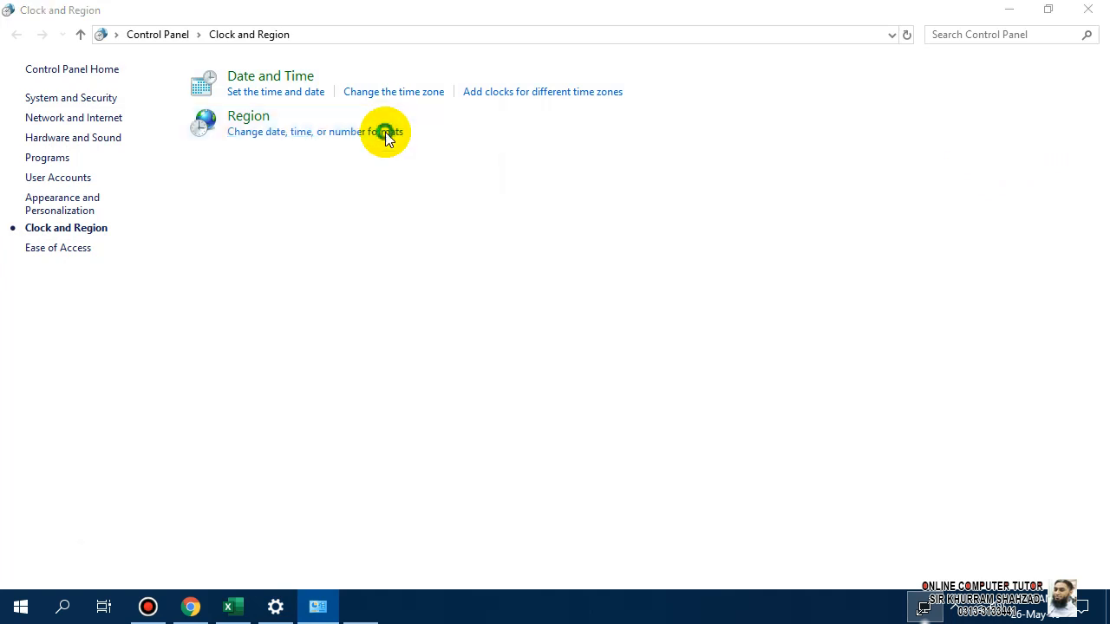
{"action": "left_click", "coordinate": [177, 115]}
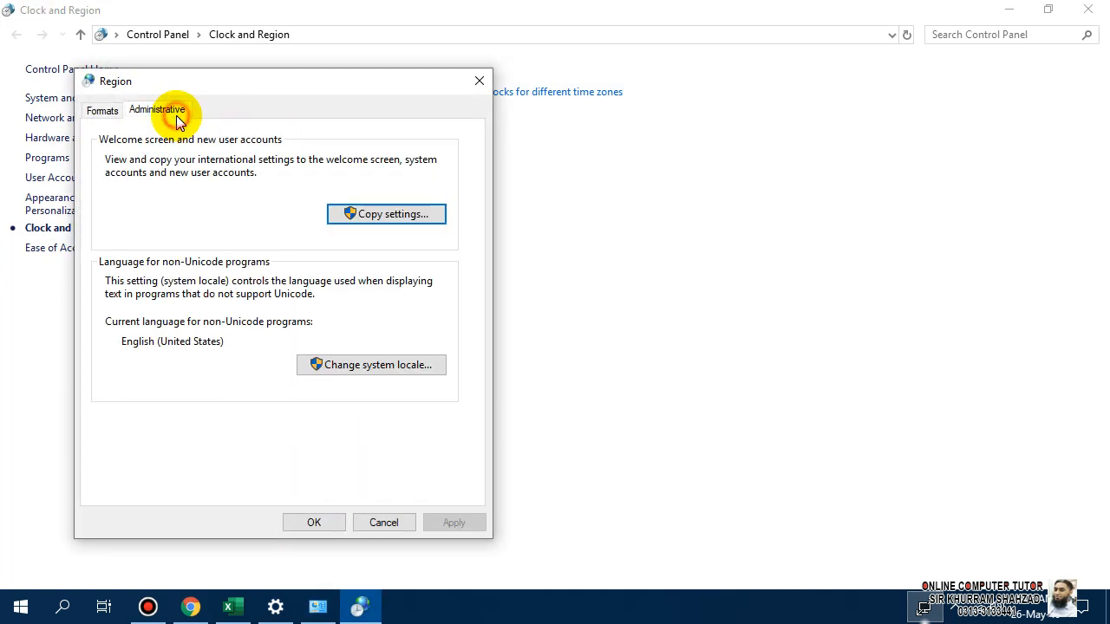
{"action": "left_click", "coordinate": [101, 110]}
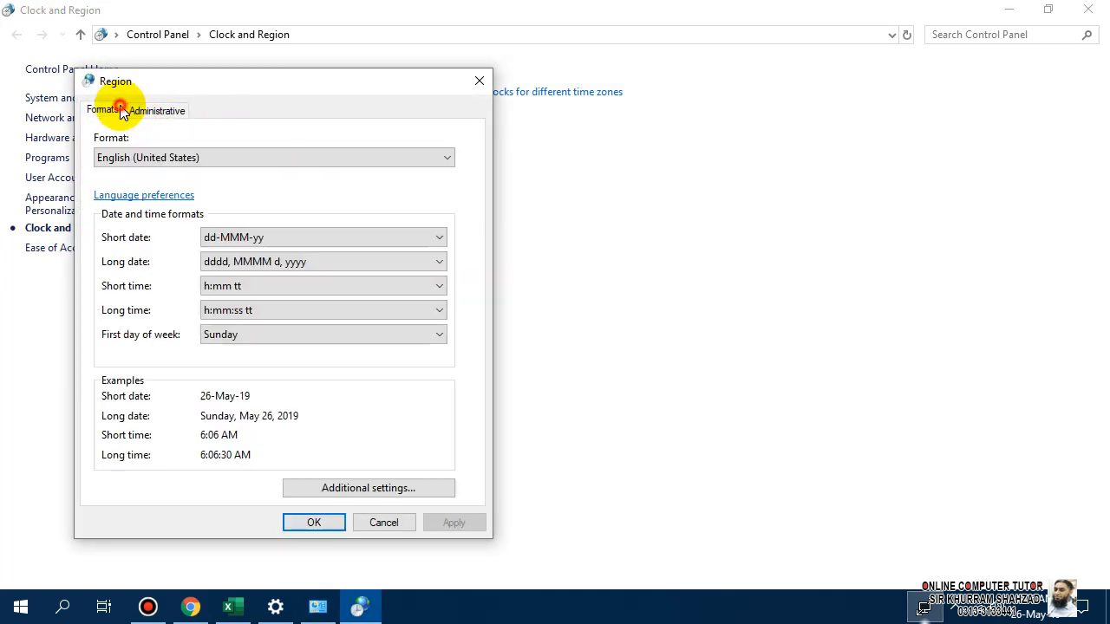
{"action": "left_click", "coordinate": [389, 490]}
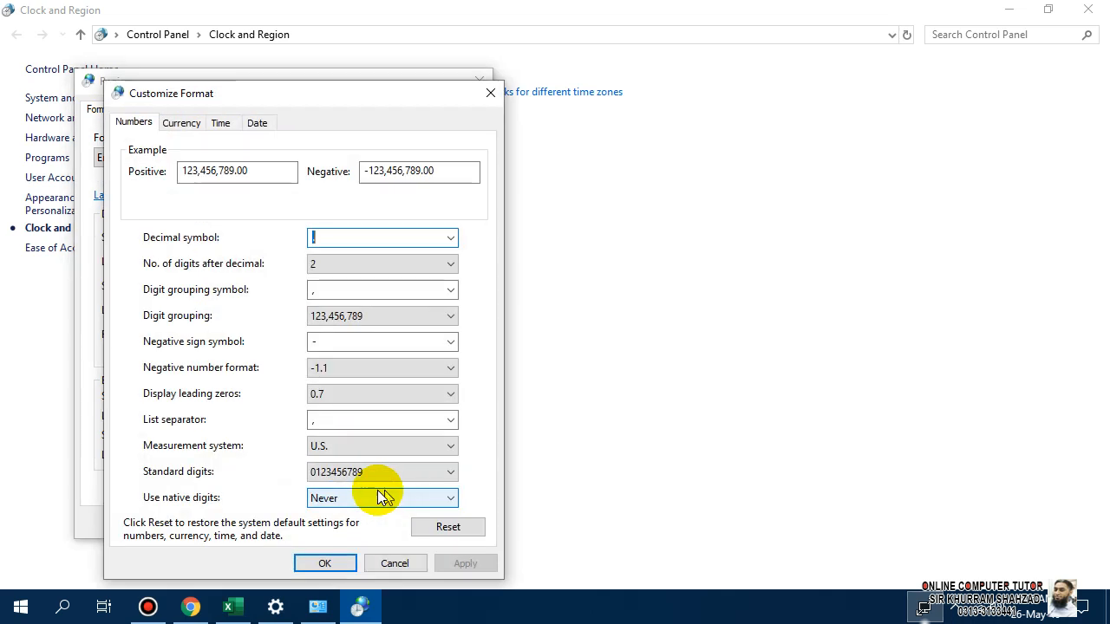
{"action": "left_click", "coordinate": [182, 118]}
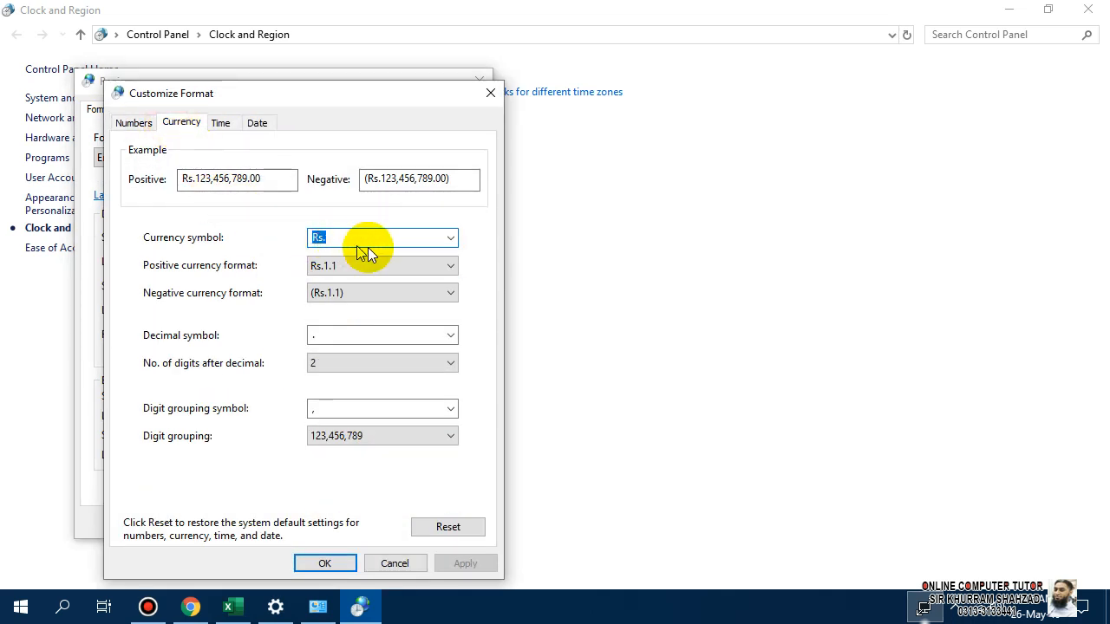
{"action": "type", "text": "$"}
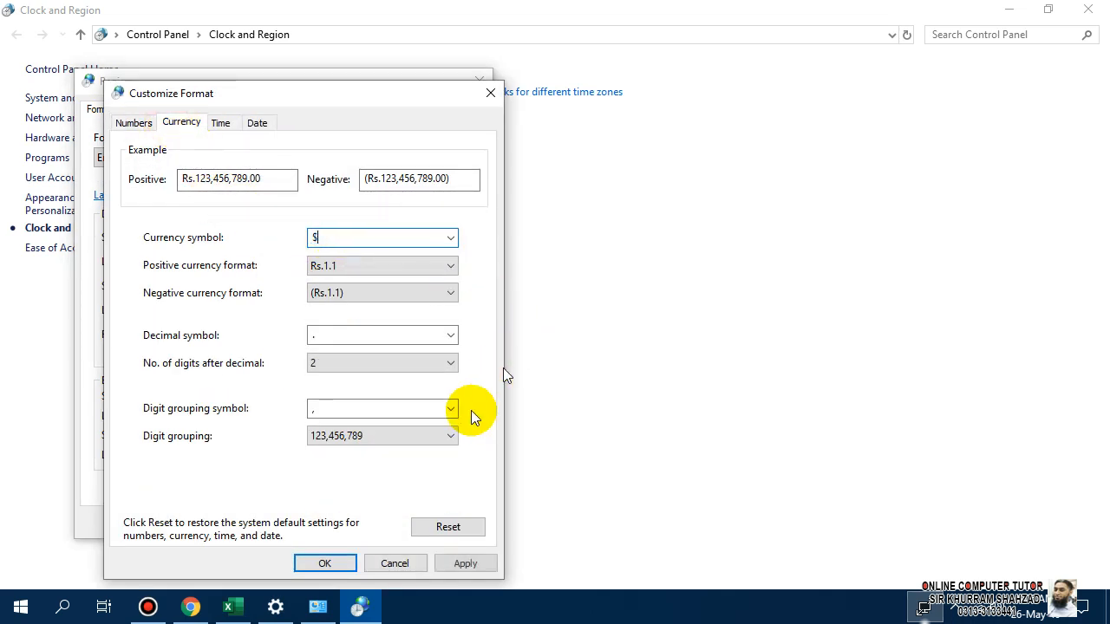
{"action": "left_click", "coordinate": [324, 564]}
{"action": "left_click", "coordinate": [319, 525]}
{"action": "left_click", "coordinate": [1088, 9]}
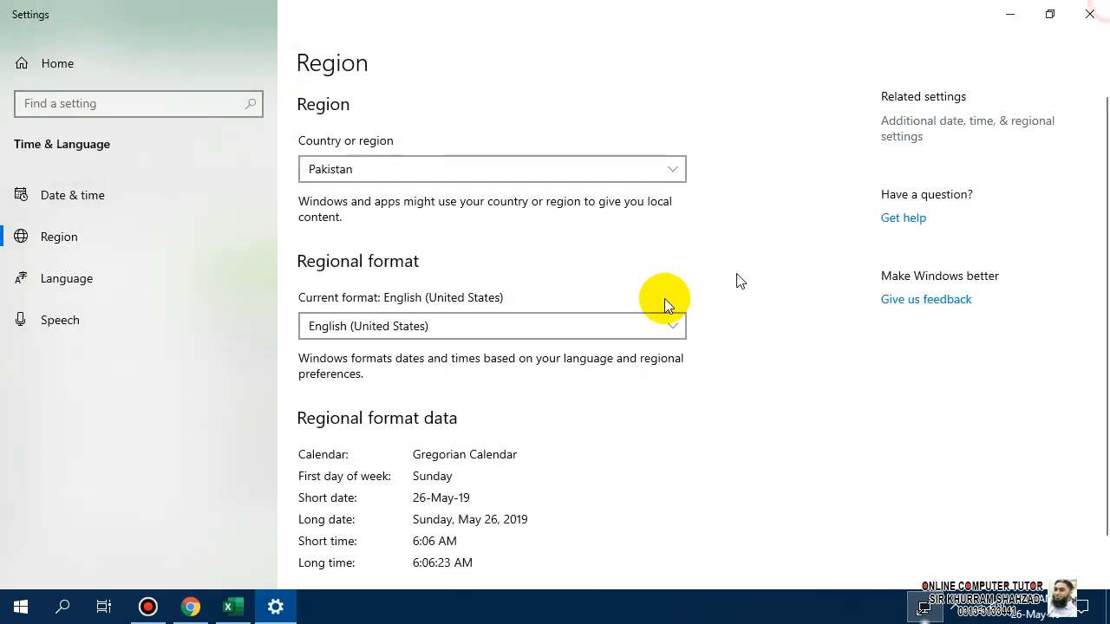
{"action": "left_click", "coordinate": [1090, 9]}
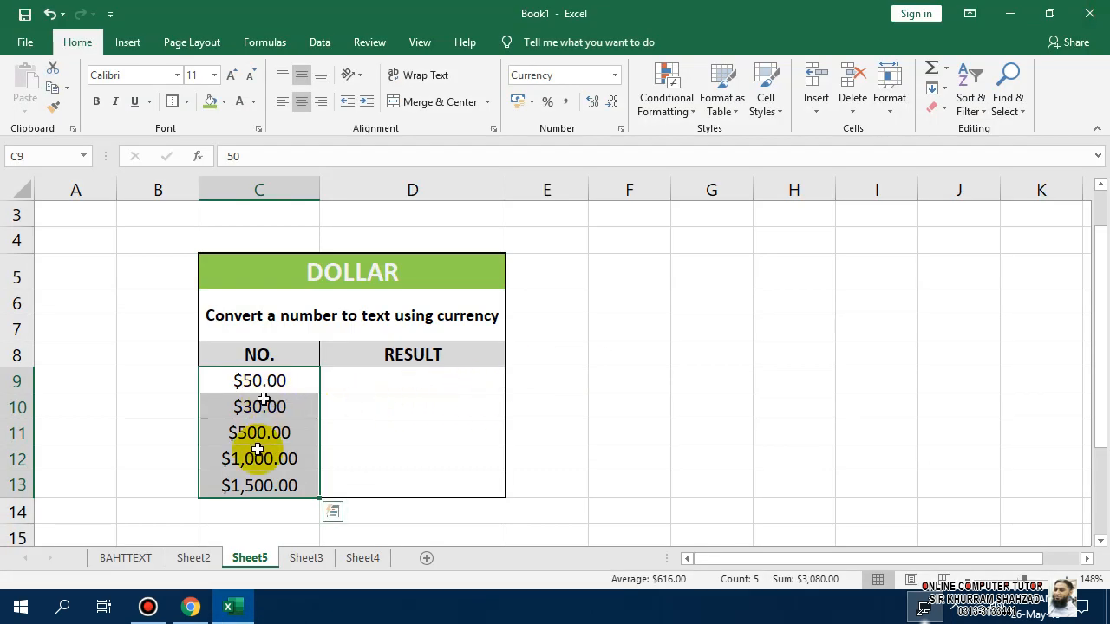
Undo the currency formatting on C9:C13 and enter a DOLLAR formula of C9 in D9.
{"action": "key", "text": "ctrl+z"}
{"action": "left_click", "coordinate": [414, 384]}
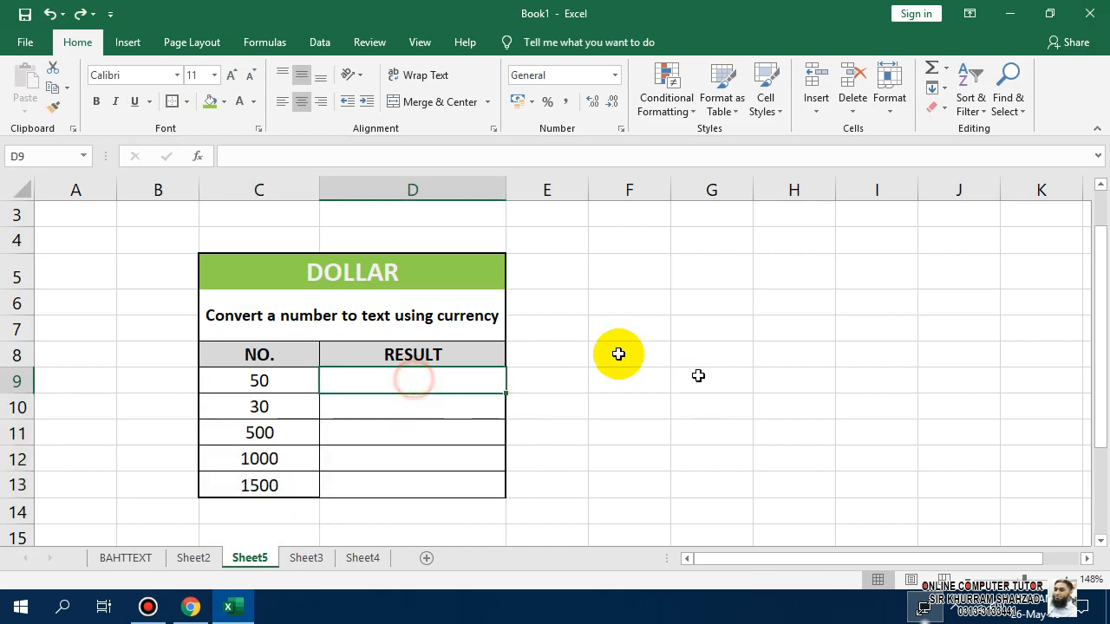
{"action": "type", "text": "=do"}
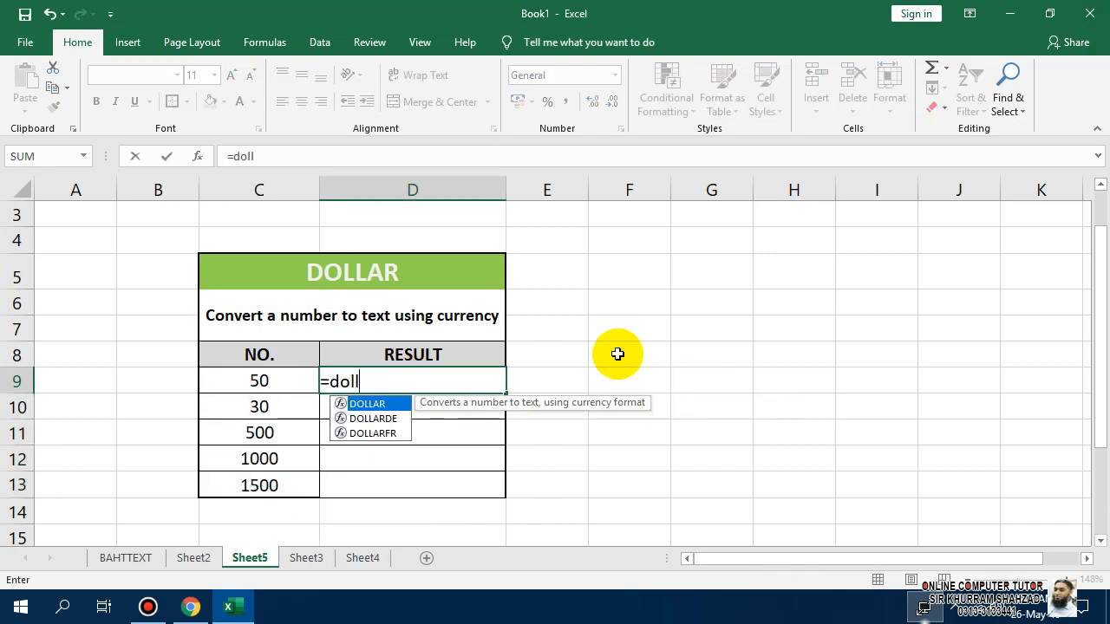
{"action": "type", "text": "ll"}
{"action": "key", "text": "Tab"}
{"action": "left_click", "coordinate": [290, 382]}
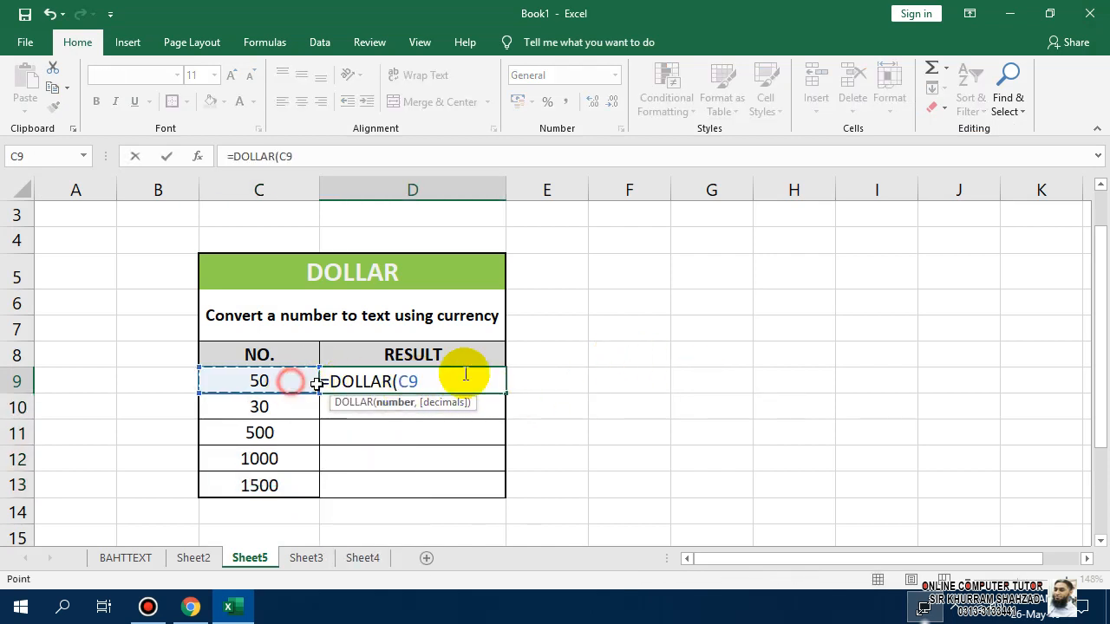
{"action": "type", "text": ","}
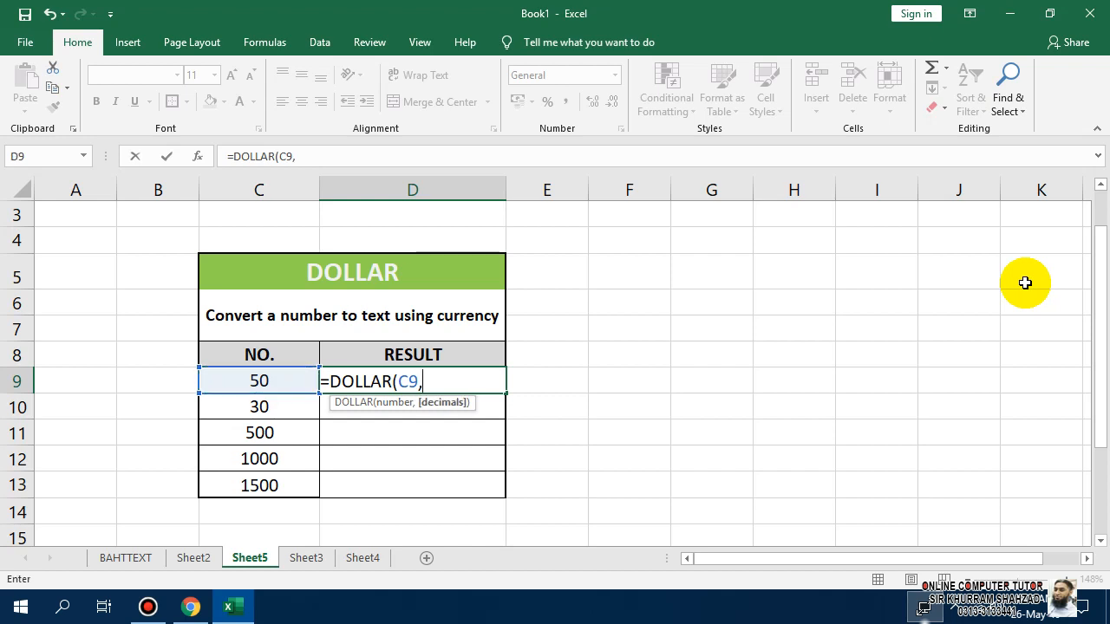
{"action": "type", "text": "0.."}
{"action": "key", "text": "Return"}
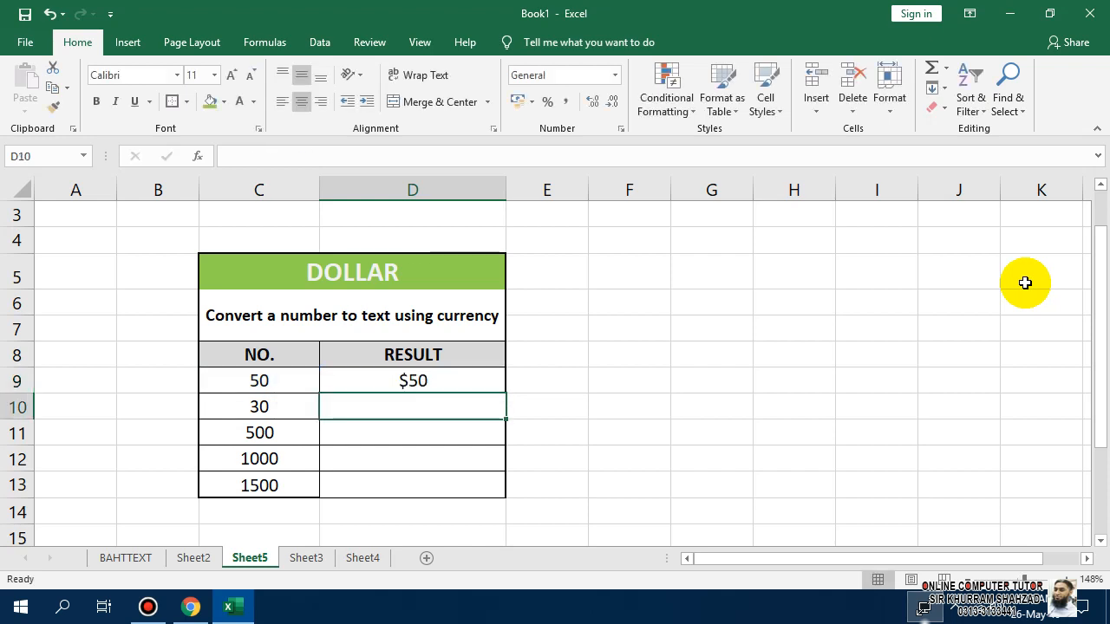
Test D9's DOLLAR formula with 2 and then 3 decimals, then drop the decimals argument.
{"action": "key", "text": "Up"}
{"action": "key", "text": "F2"}
{"action": "key", "text": "Left"}
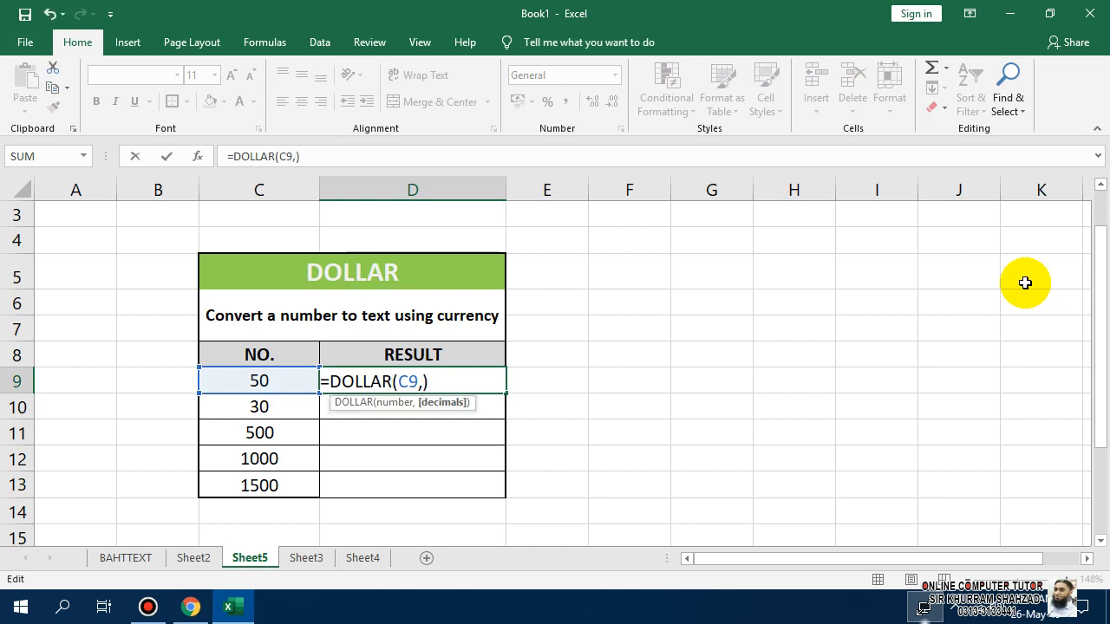
{"action": "type", "text": "2"}
{"action": "key", "text": "Return"}
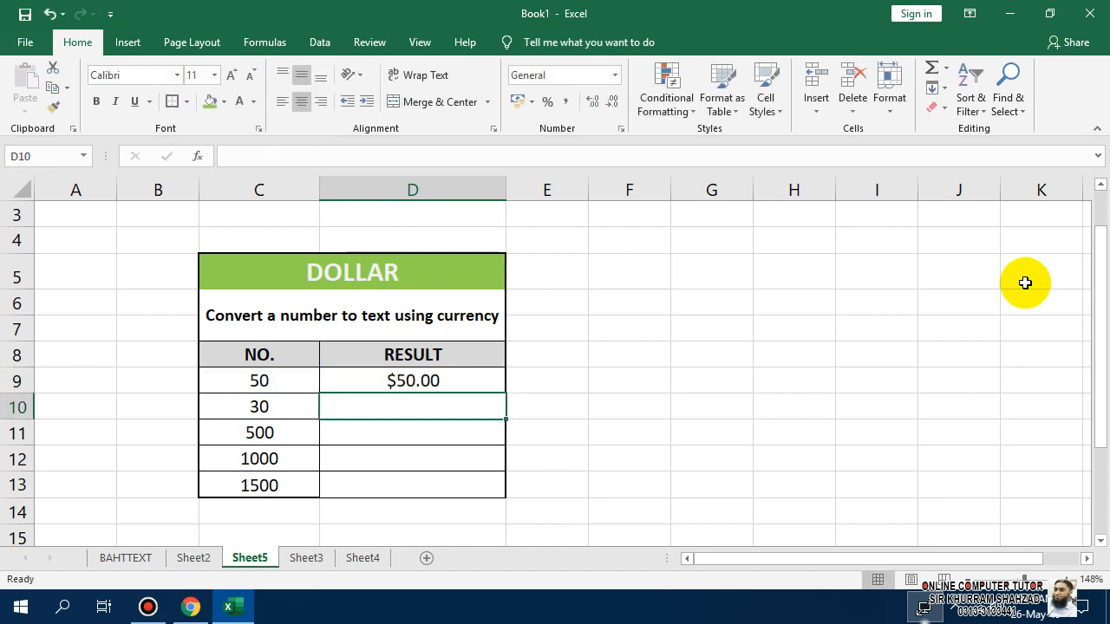
{"action": "key", "text": "Up"}
{"action": "key", "text": "F2"}
{"action": "key", "text": "Left"}
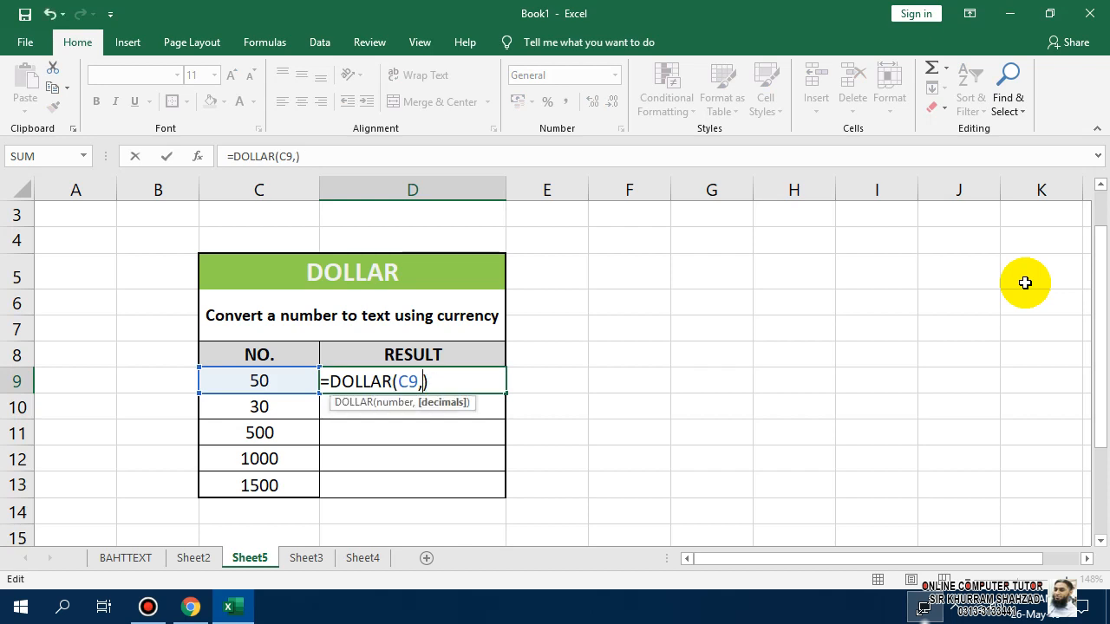
{"action": "type", "text": "3"}
{"action": "key", "text": "Return"}
{"action": "key", "text": "Up"}
{"action": "key", "text": "F2"}
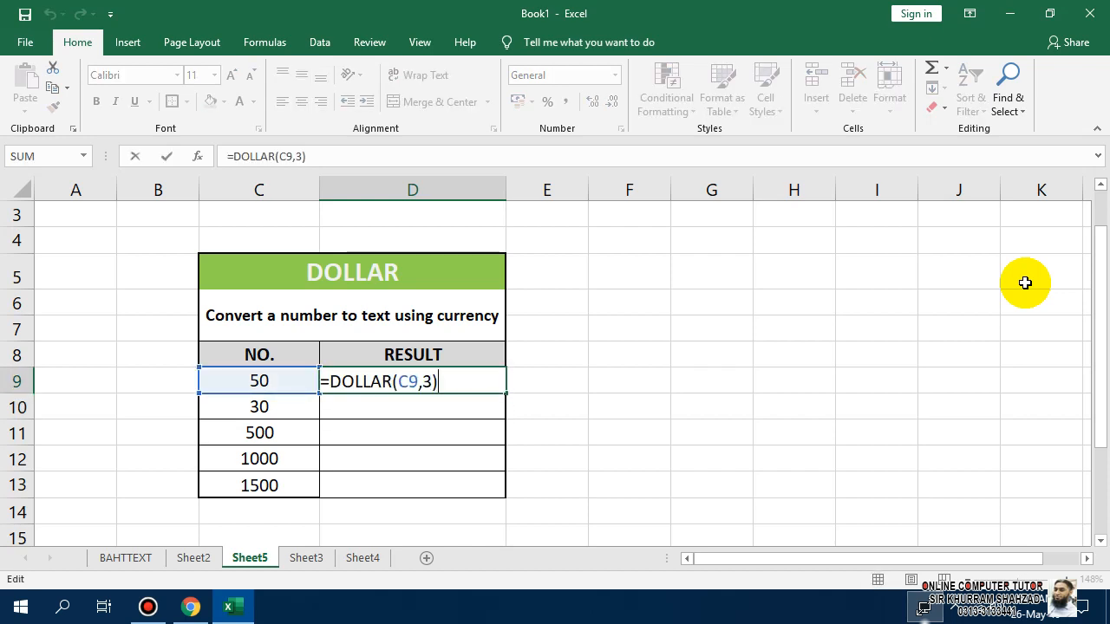
{"action": "key", "text": "Left"}
{"action": "key", "text": "Left"}
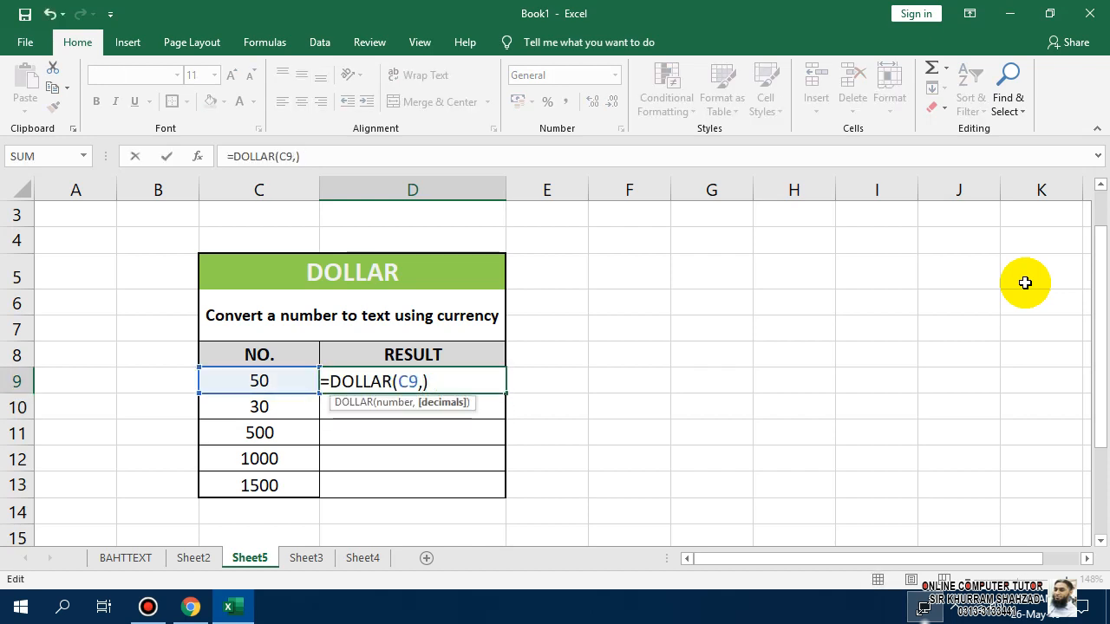
{"action": "key", "text": "BackSpace"}
{"action": "key", "text": "Return"}
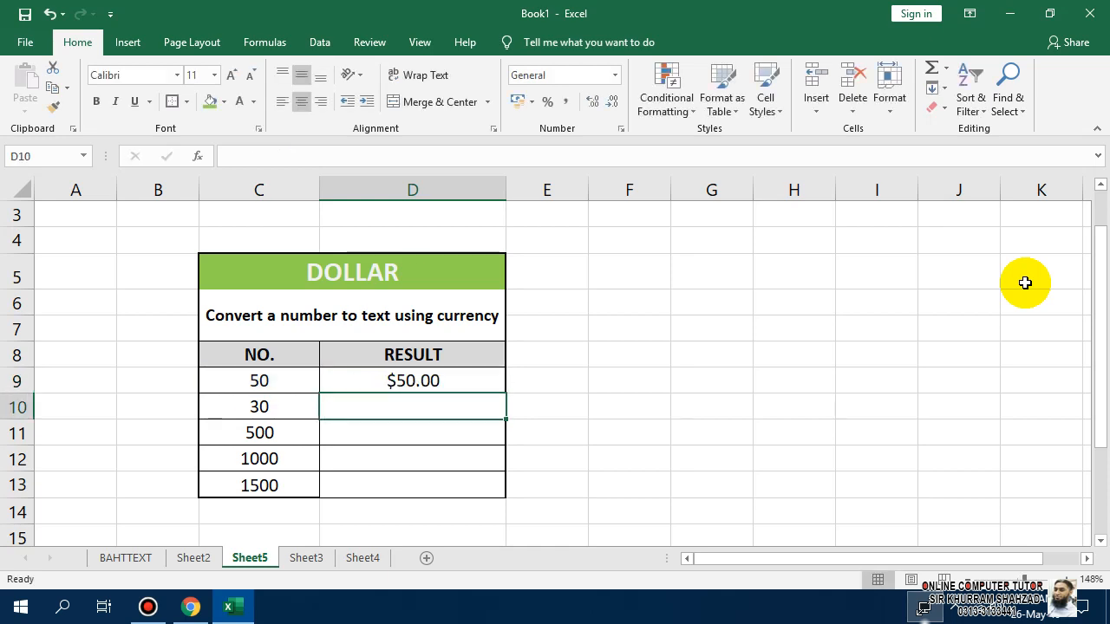
Restore =DOLLAR(C9,0) in D9 and fill it down to D13.
{"action": "left_click", "coordinate": [469, 381]}
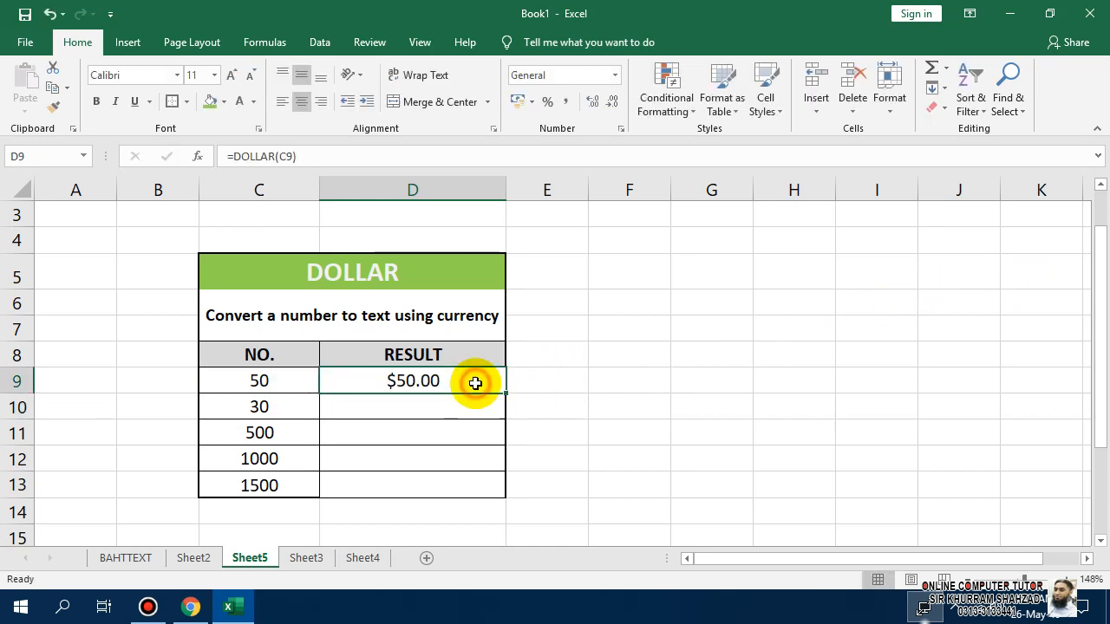
{"action": "double_click", "coordinate": [463, 385]}
{"action": "key", "text": "Escape"}
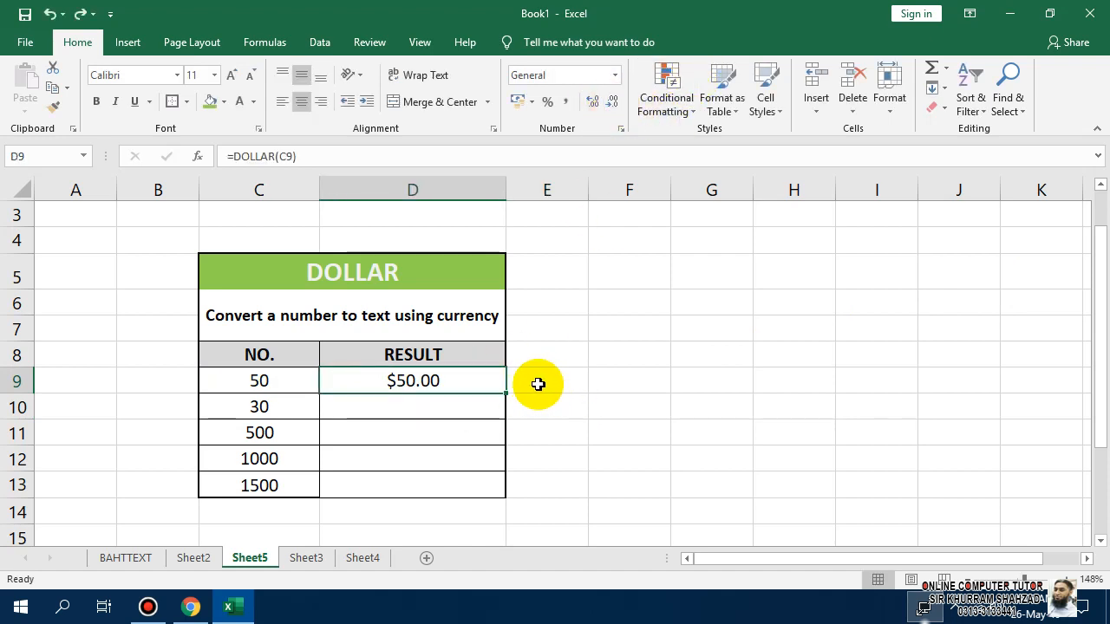
{"action": "key", "text": "ctrl+z"}
{"action": "key", "text": "ctrl+z"}
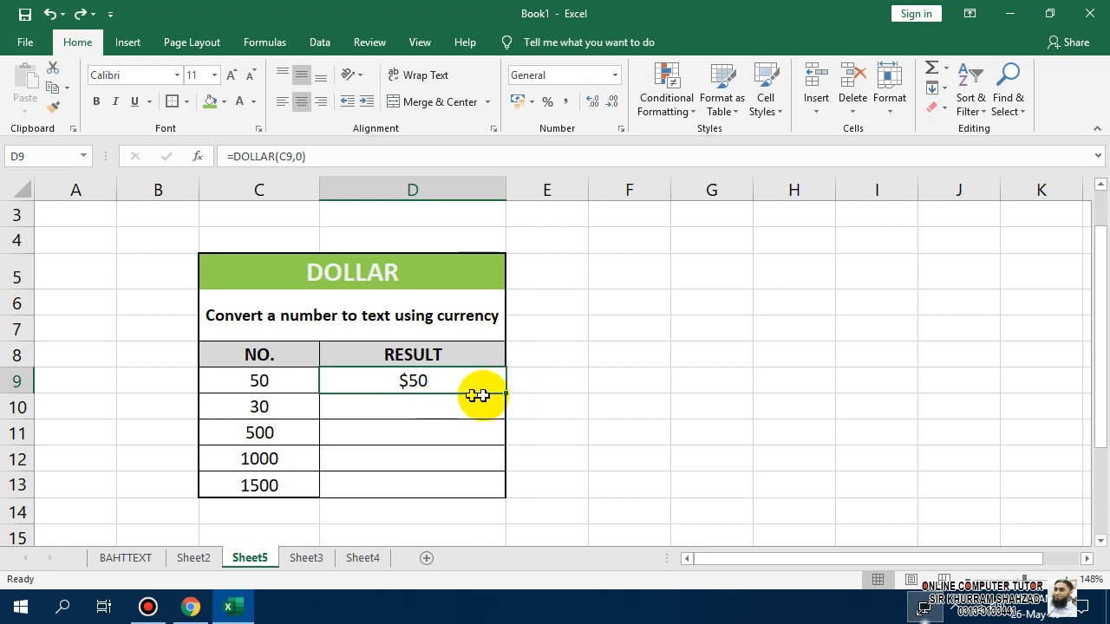
{"action": "left_click_drag", "start_coordinate": [503, 394], "coordinate": [501, 505]}
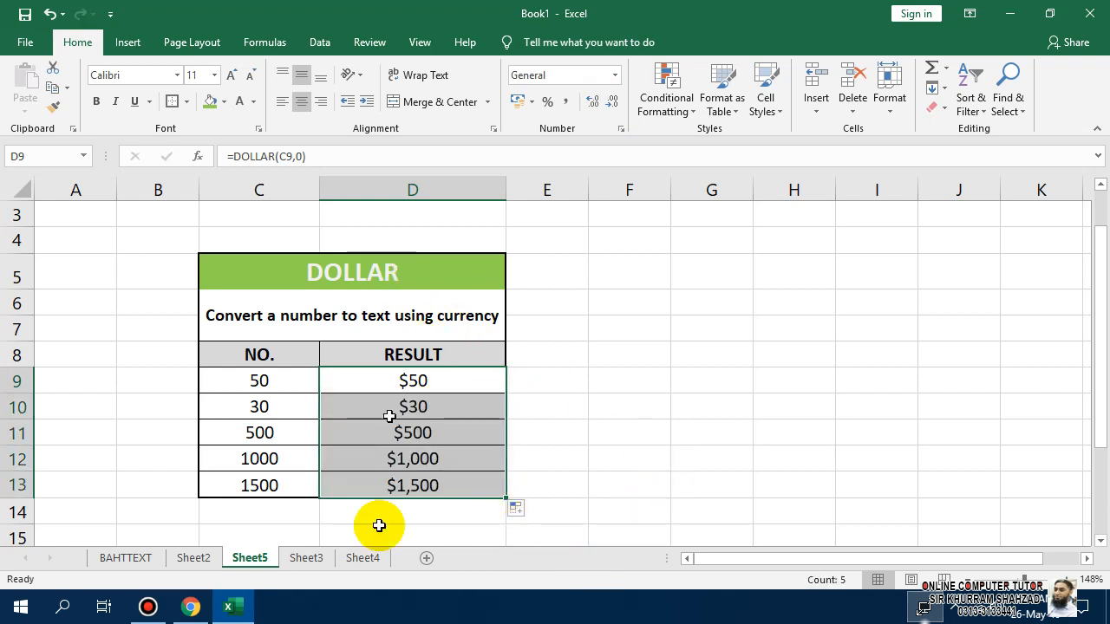
Copy Sheet3's CONCATENATE table, C4:E12.
{"action": "left_click", "coordinate": [361, 560]}
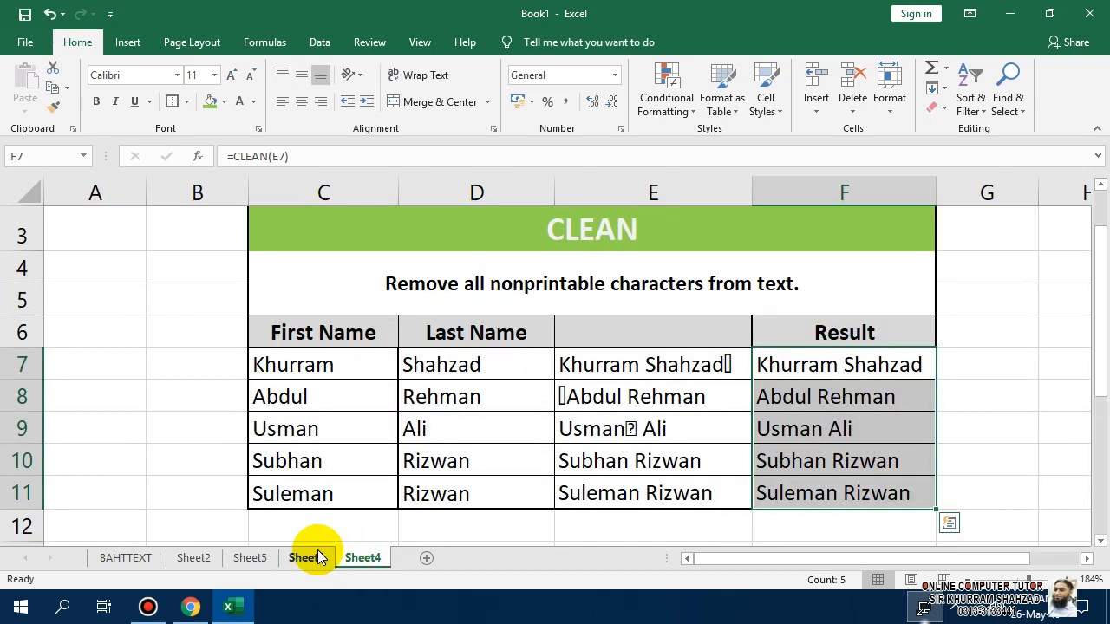
{"action": "left_click", "coordinate": [250, 557]}
{"action": "scroll", "coordinate": [429, 496], "scroll_direction": "down", "scroll_amount": 1}
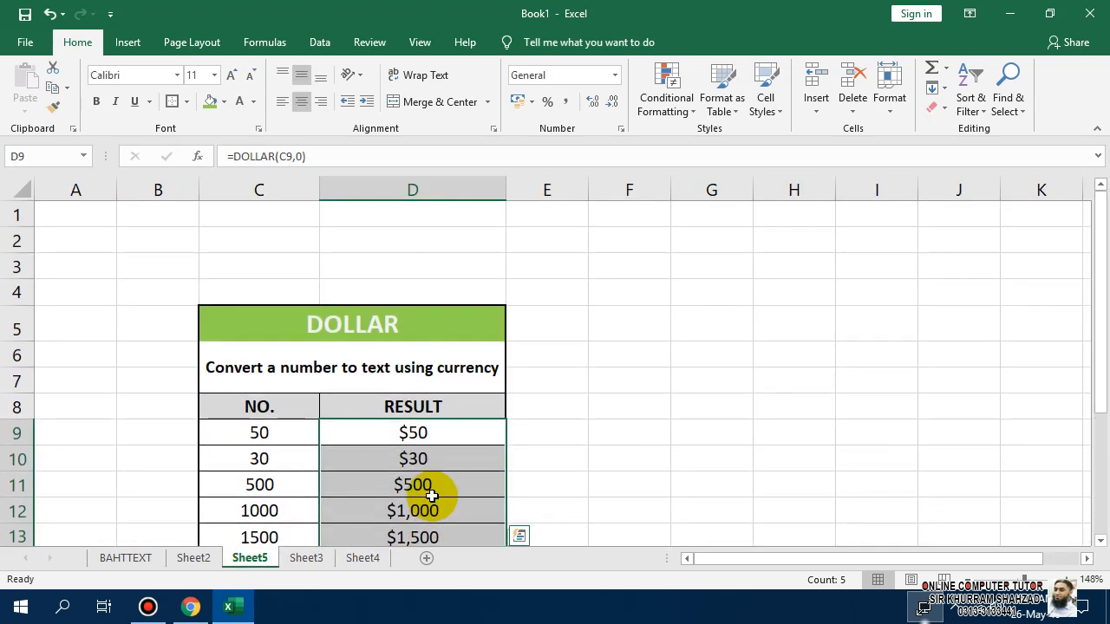
{"action": "left_click", "coordinate": [310, 559]}
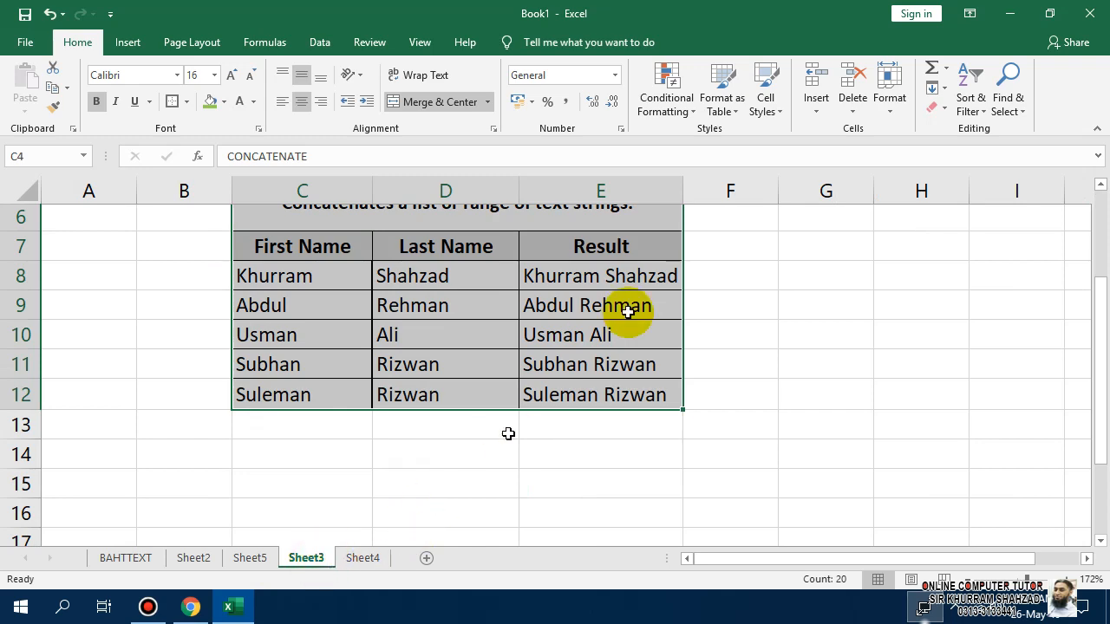
{"action": "left_click", "coordinate": [652, 397]}
{"action": "left_click_drag", "start_coordinate": [602, 403], "coordinate": [385, 255]}
{"action": "key", "text": "ctrl+c"}
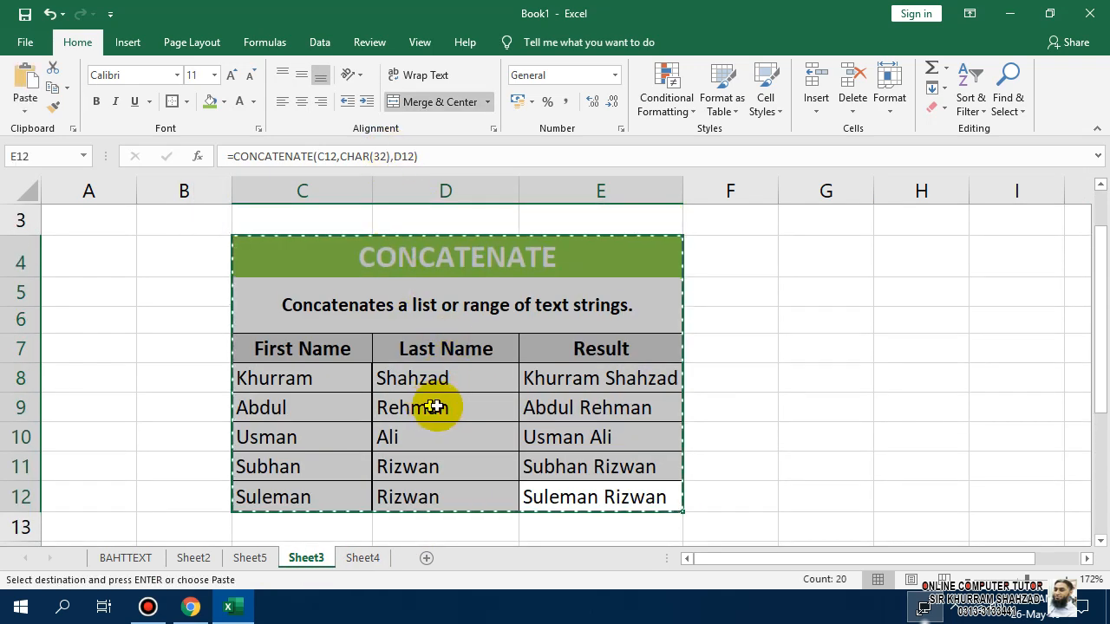
Add a new sheet and paste the table at B3, keeping source column widths.
{"action": "left_click", "coordinate": [362, 557]}
{"action": "left_click", "coordinate": [423, 559]}
{"action": "left_click", "coordinate": [167, 254]}
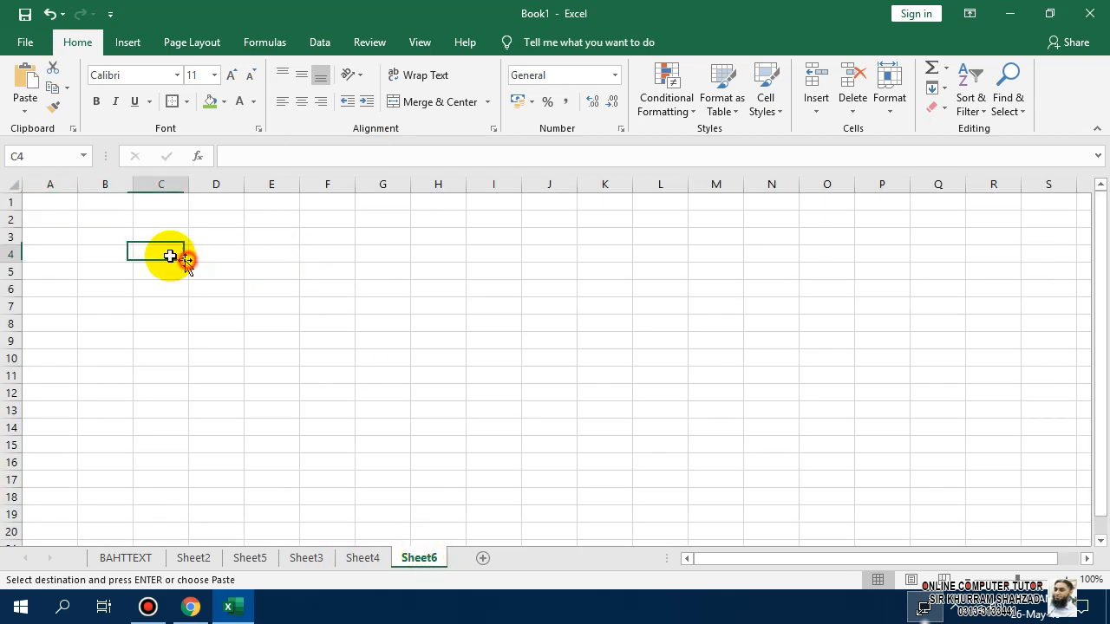
{"action": "left_click", "coordinate": [116, 235]}
{"action": "left_click", "coordinate": [25, 109]}
{"action": "left_click", "coordinate": [44, 179]}
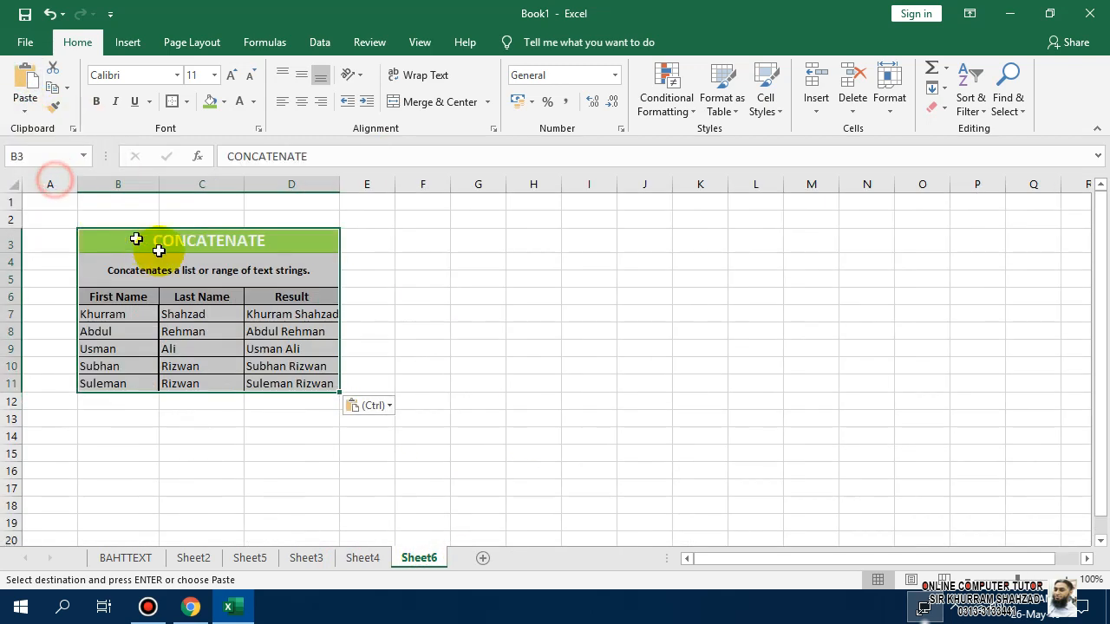
{"action": "scroll", "coordinate": [233, 252], "scroll_direction": "up", "scroll_amount": 8}
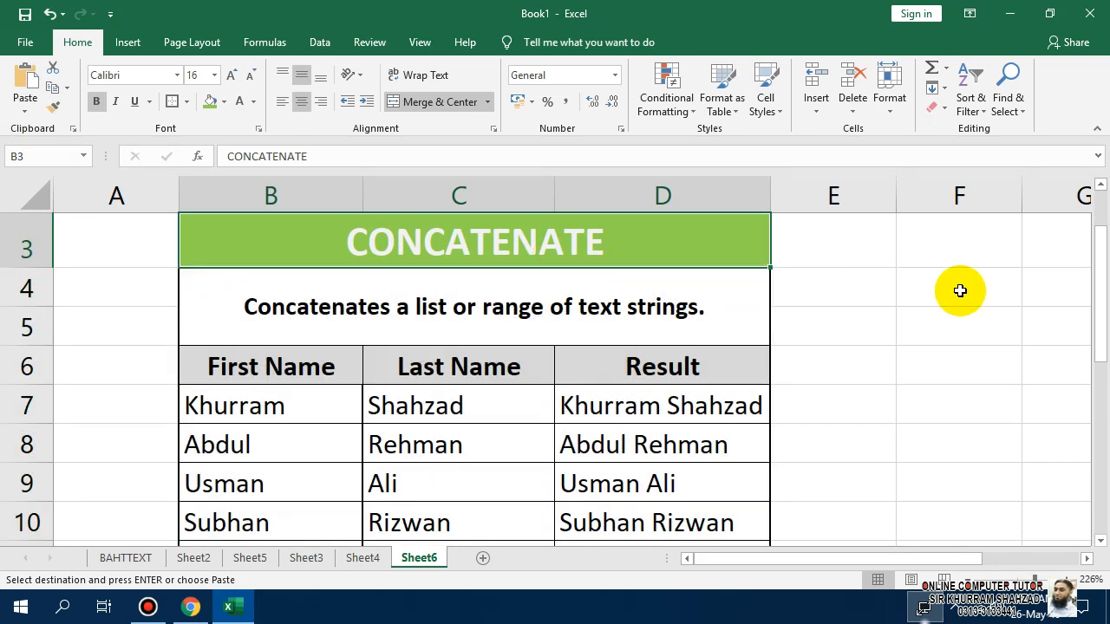
Title B3 'EXACT' and write a B4 description saying it returns TRUE or FALSE and is case-sensitive.
{"action": "type", "text": "EXACT"}
{"action": "key", "text": "Return"}
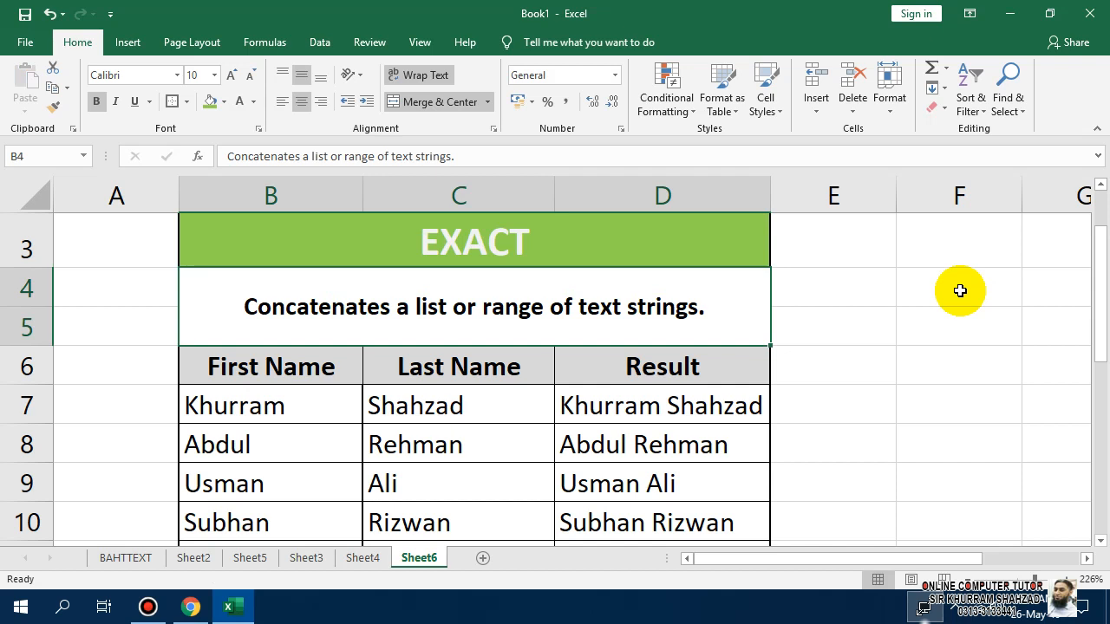
{"action": "type", "text": "Check"}
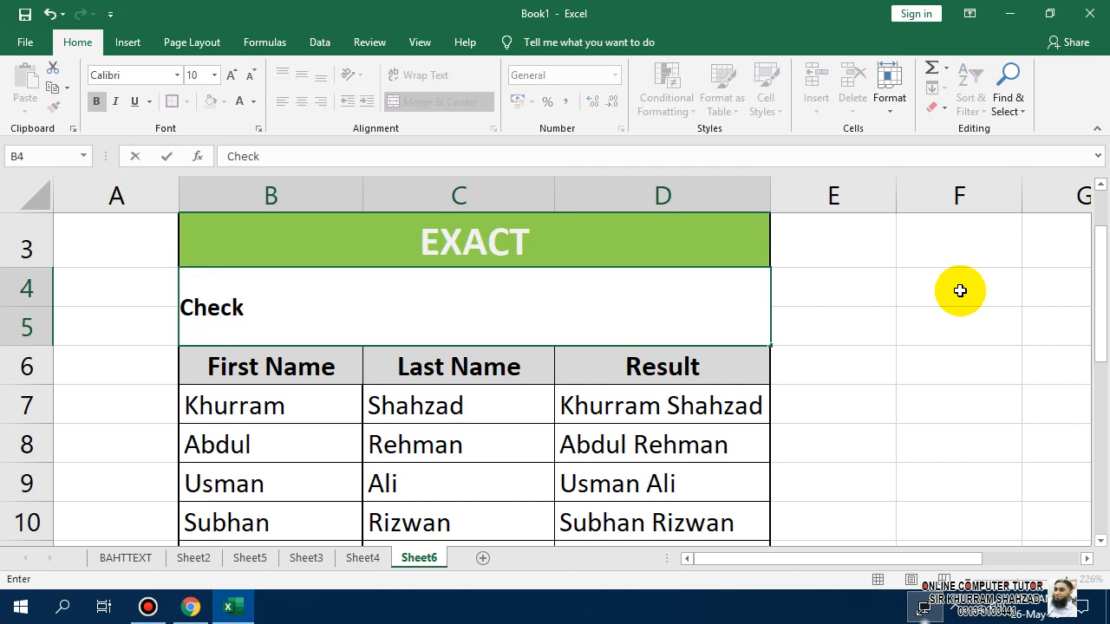
{"action": "type", "text": " wheter t"}
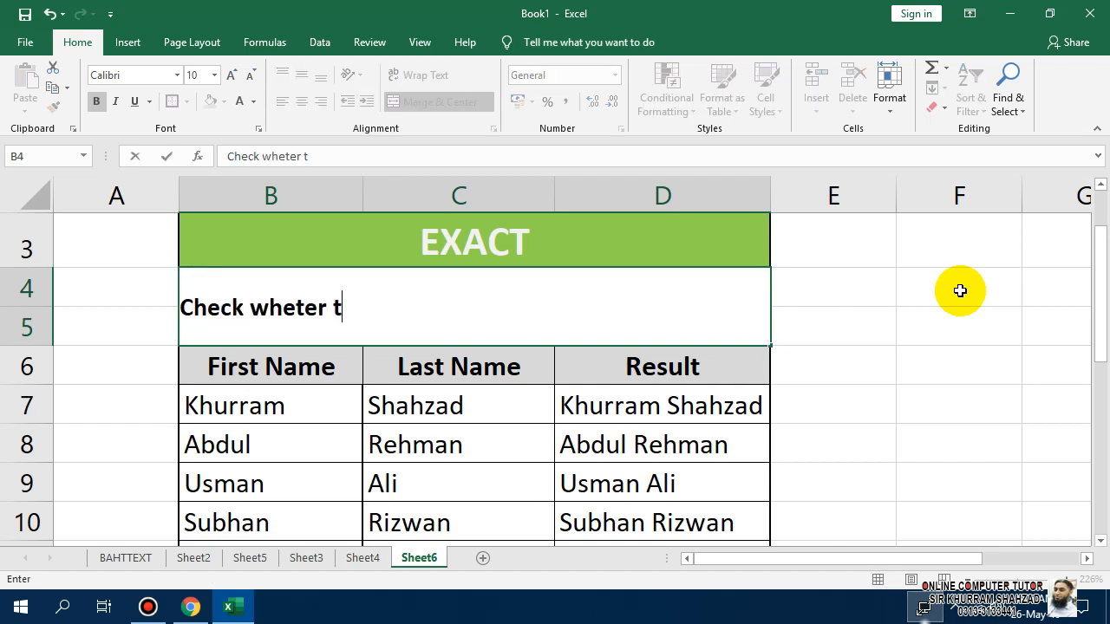
{"action": "type", "text": "wo text strings are exactly t"}
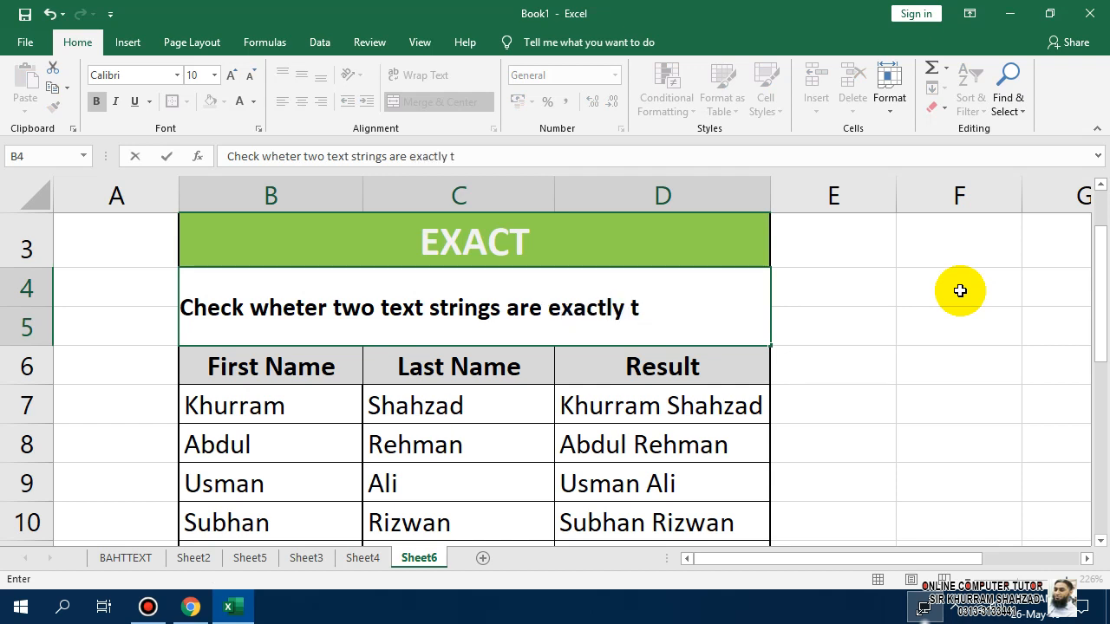
{"action": "type", "text": "he sam"}
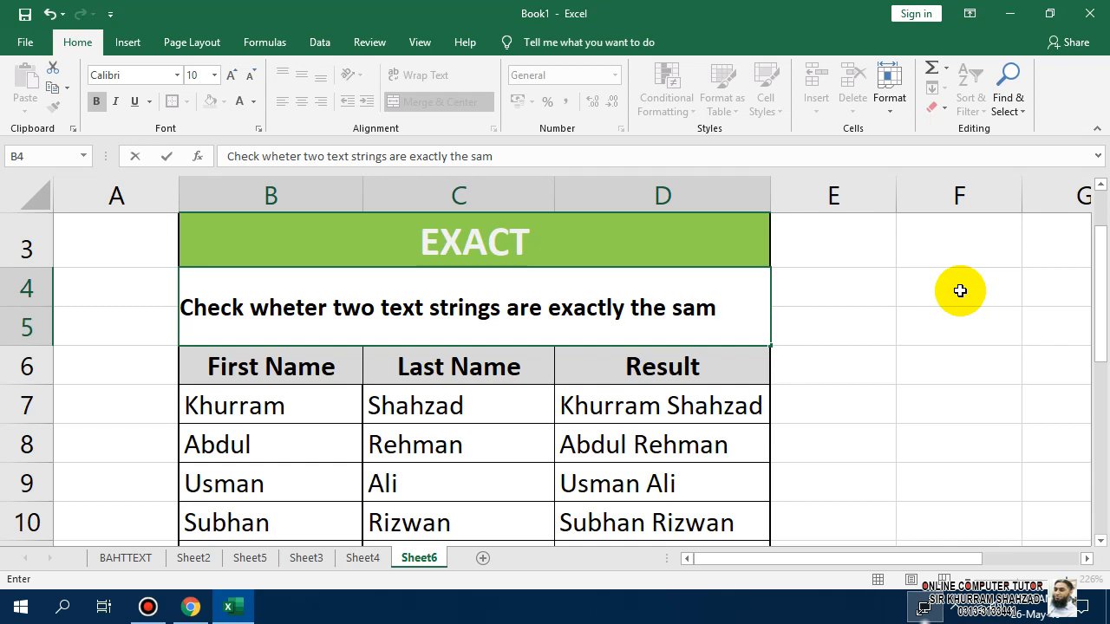
{"action": "type", "text": "e, and"}
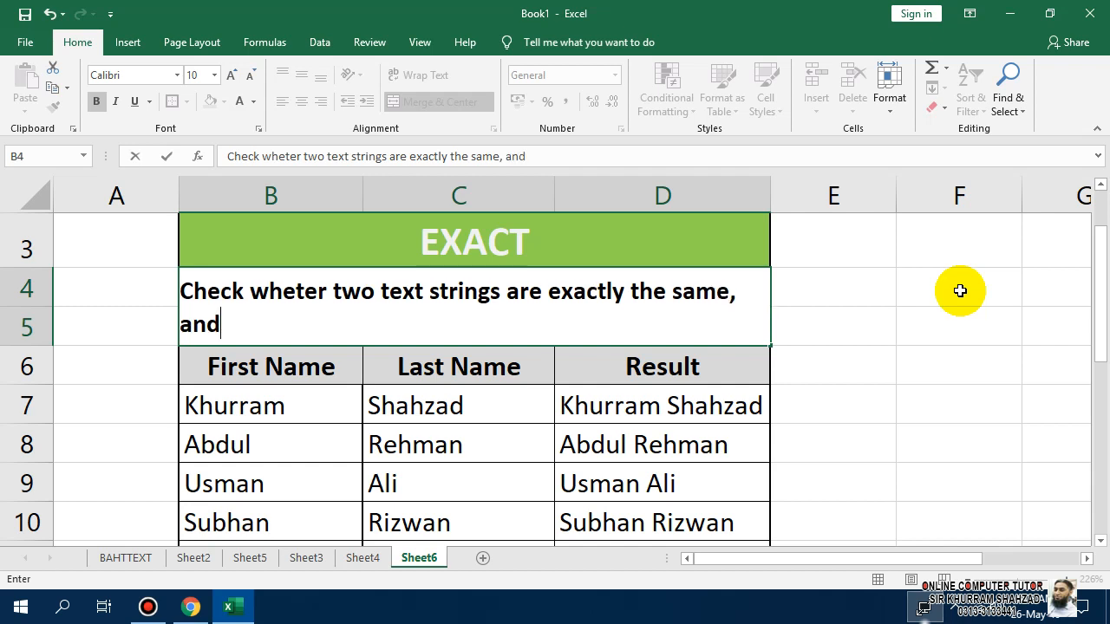
{"action": "type", "text": " returns TRUE"}
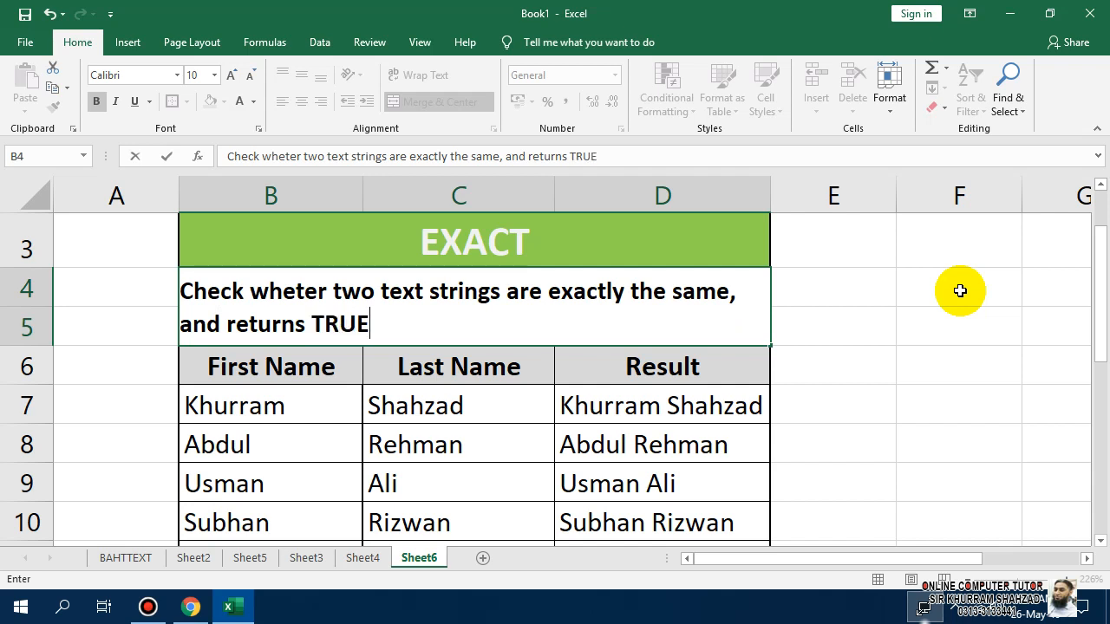
{"action": "type", "text": "or FALSE. Exact i"}
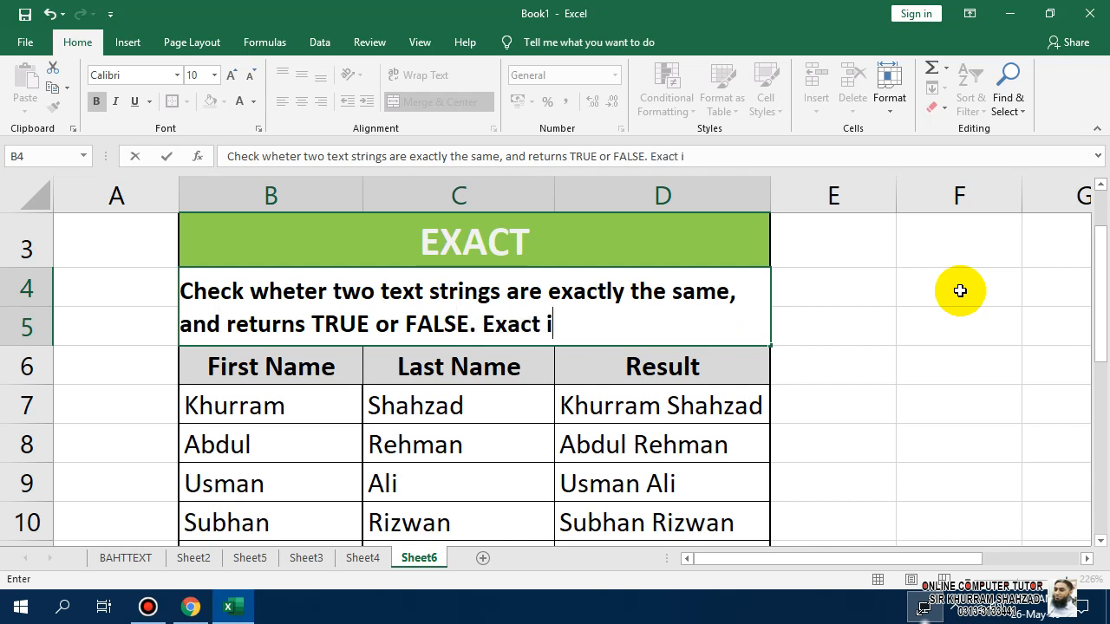
{"action": "type", "text": "s CAse-Secsitive."}
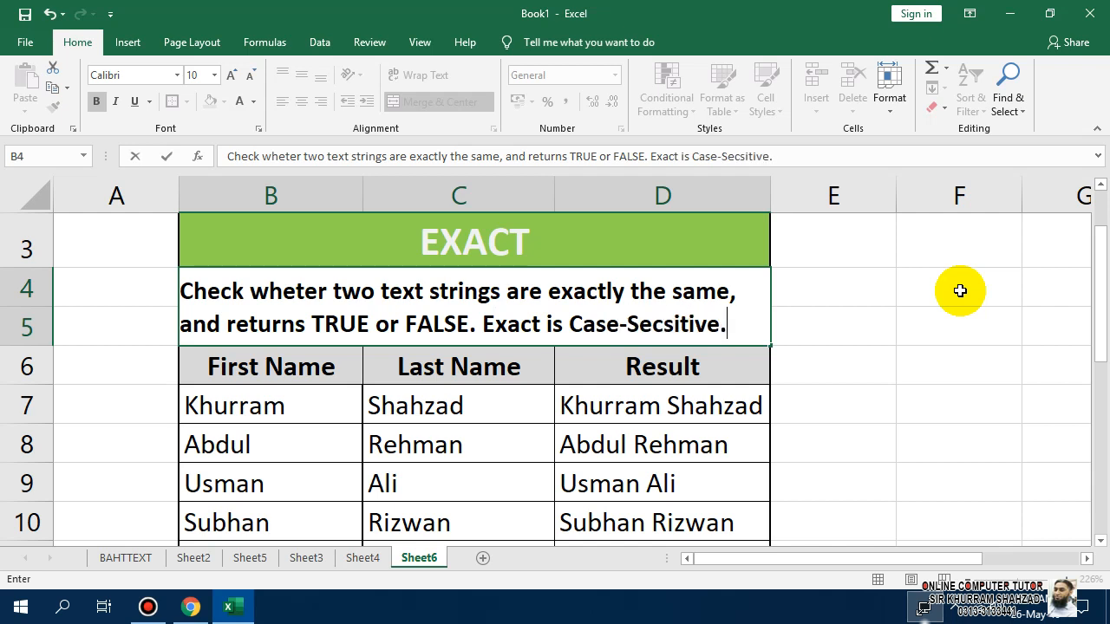
{"action": "key", "text": "Return"}
{"action": "key", "text": "Right"}
{"action": "key", "text": "Right"}
{"action": "key", "text": "Down"}
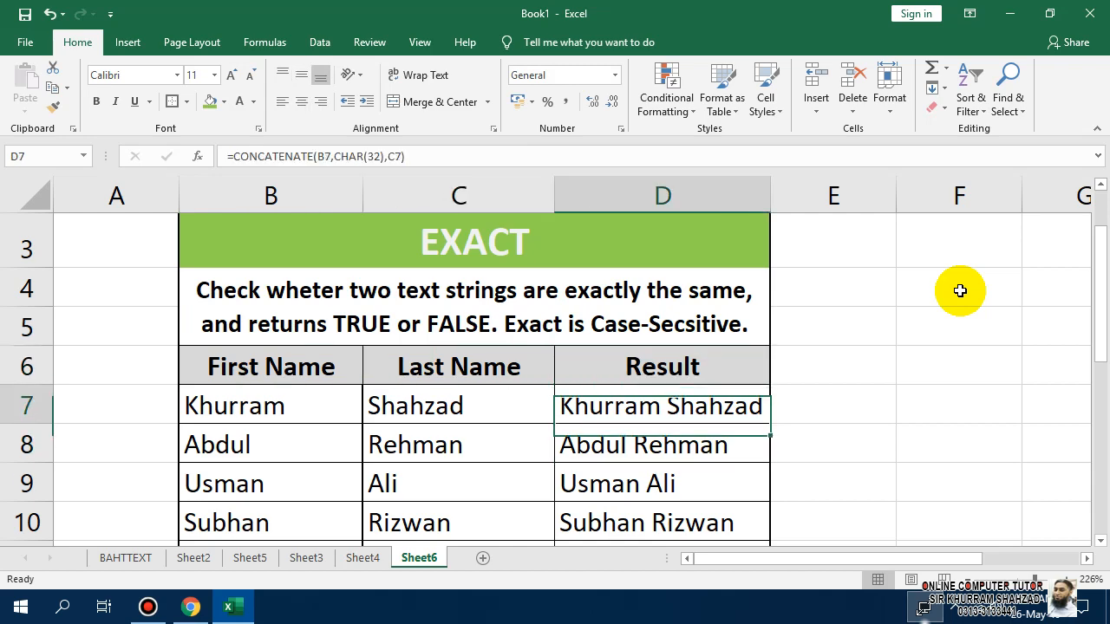
Clear the old Result formulas in D7:D11 and rename the name headers to 1st and 2nd.
{"action": "key", "text": "shift+Down"}
{"action": "key", "text": "shift+Down"}
{"action": "key", "text": "shift+Down"}
{"action": "key", "text": "shift+Down"}
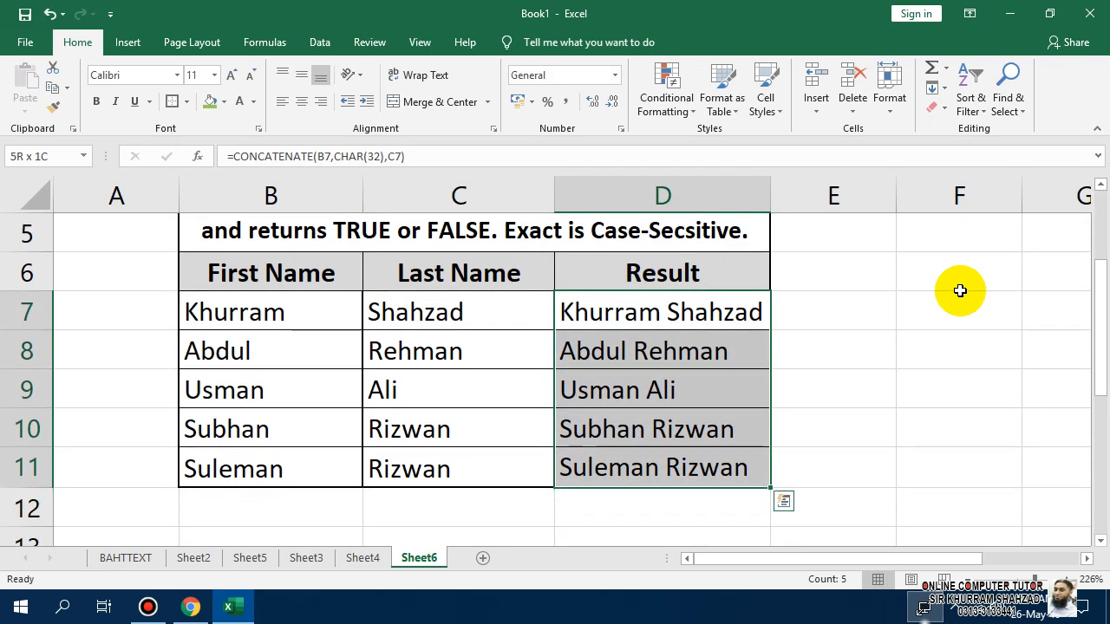
{"action": "key", "text": "Delete"}
{"action": "key", "text": "Left"}
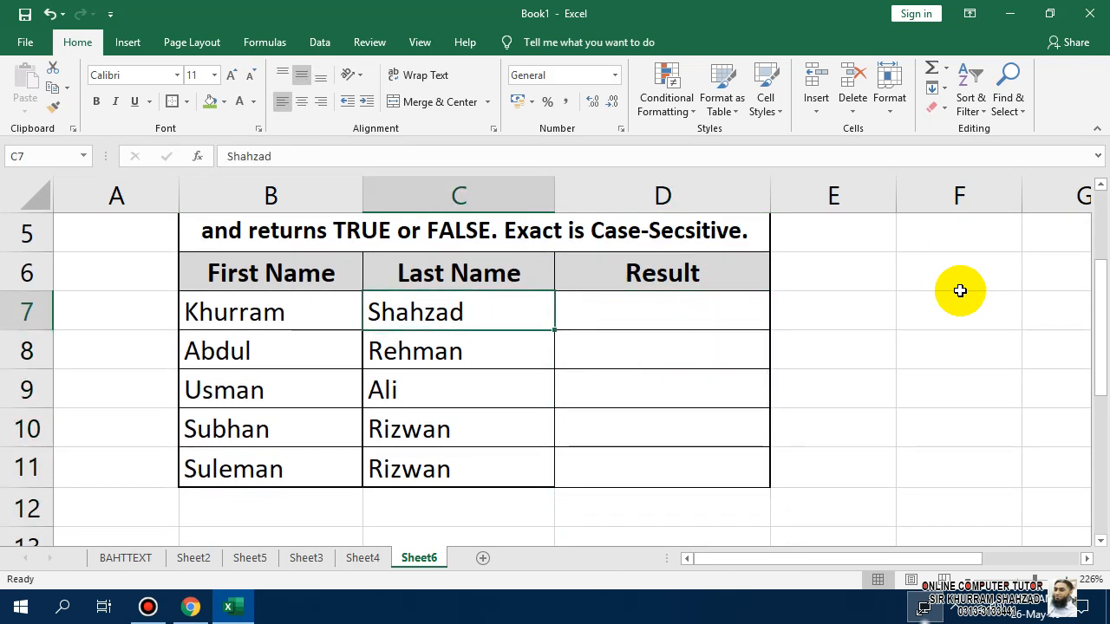
{"action": "key", "text": "Up"}
{"action": "key", "text": "Left"}
{"action": "type", "text": "1"}
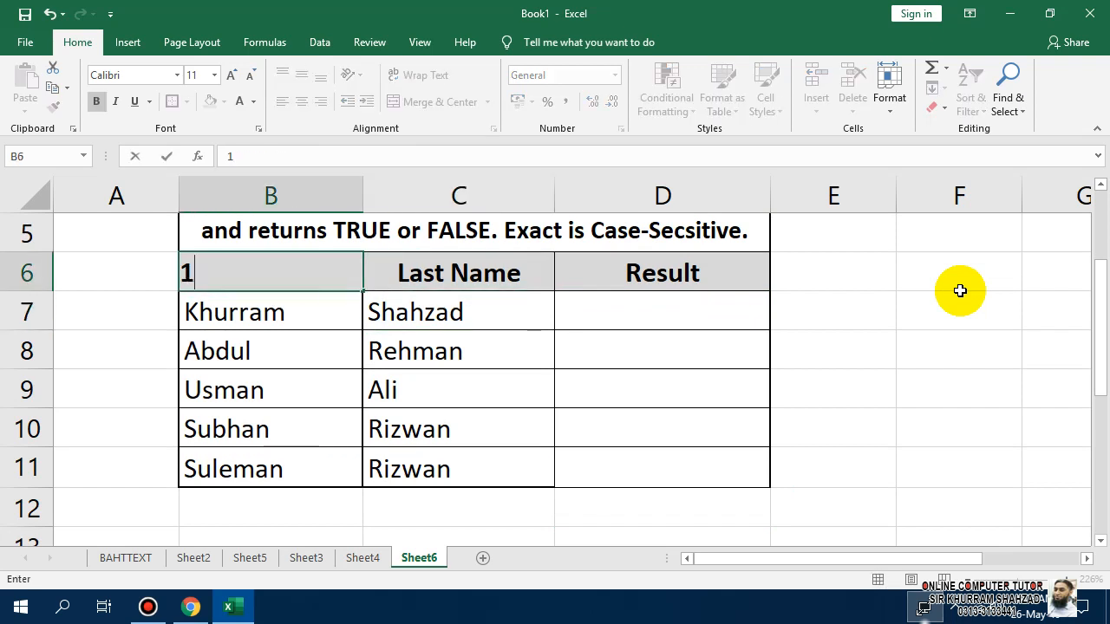
{"action": "type", "text": "st"}
{"action": "key", "text": "Tab"}
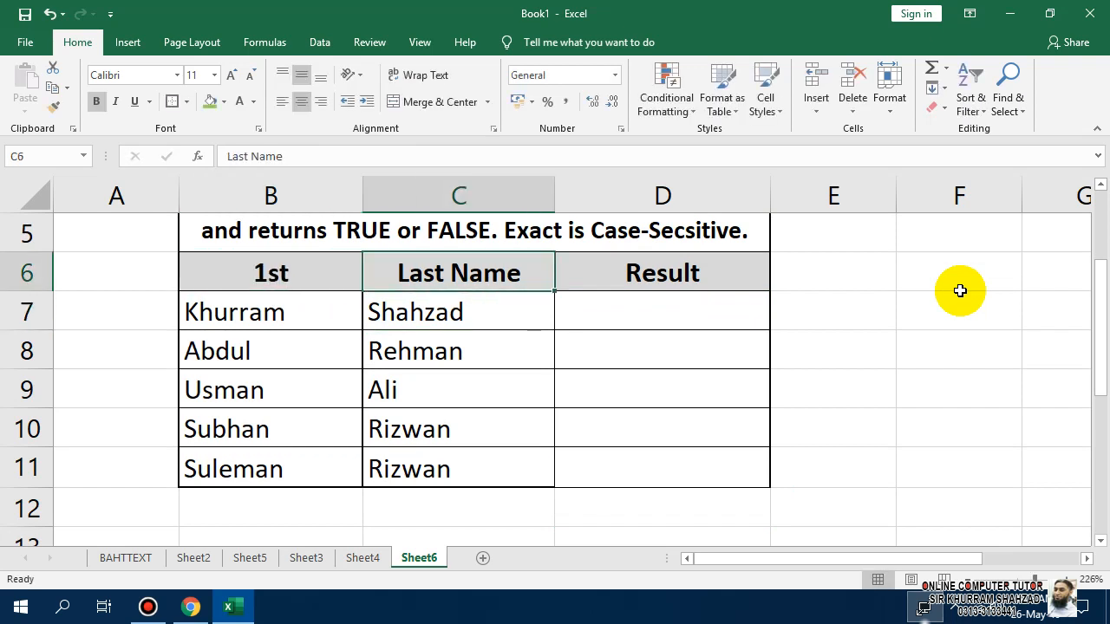
{"action": "type", "text": "2nd"}
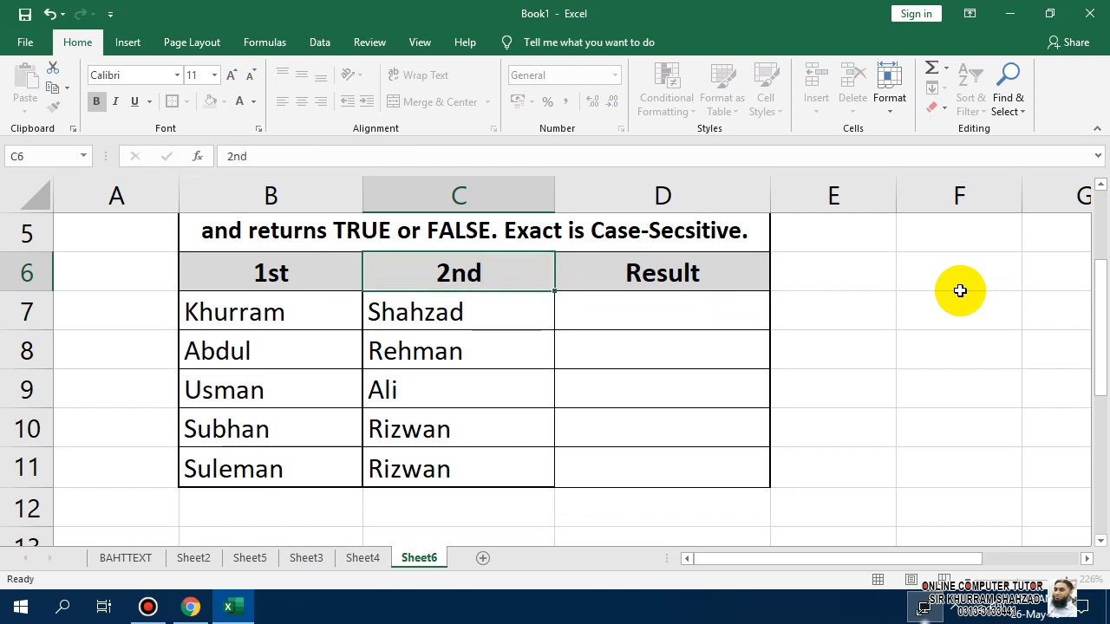
{"action": "key", "text": "Return"}
Copy Khurram into C7 and Usman into C9 so they match the 1st column.
{"action": "key", "text": "Right"}
{"action": "key", "text": "Left"}
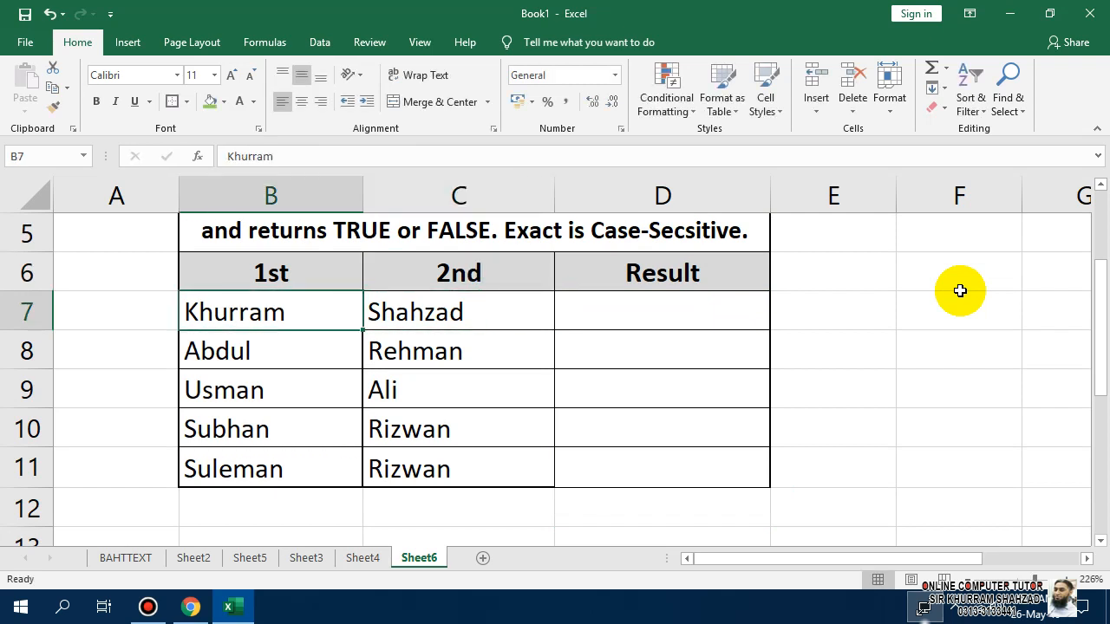
{"action": "key", "text": "ctrl+c"}
{"action": "key", "text": "Right"}
{"action": "key", "text": "ctrl+v"}
{"action": "key", "text": "Escape"}
{"action": "key", "text": "Down"}
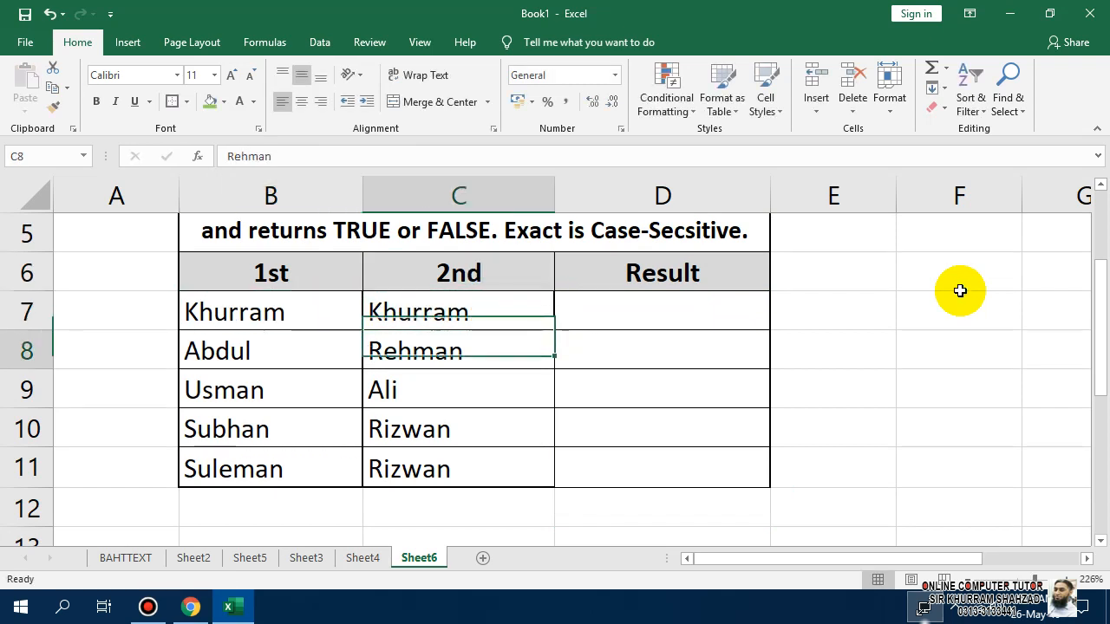
{"action": "key", "text": "Down"}
{"action": "key", "text": "Left"}
{"action": "key", "text": "ctrl+c"}
{"action": "key", "text": "Right"}
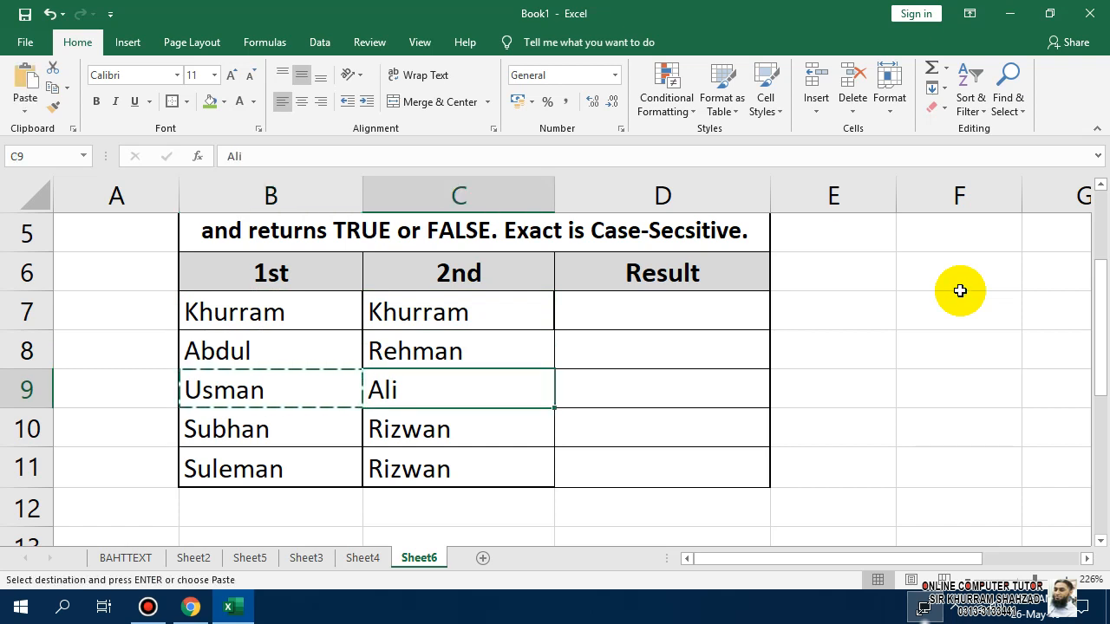
{"action": "key", "text": "ctrl+v"}
{"action": "key", "text": "Escape"}
{"action": "key", "text": "Down"}
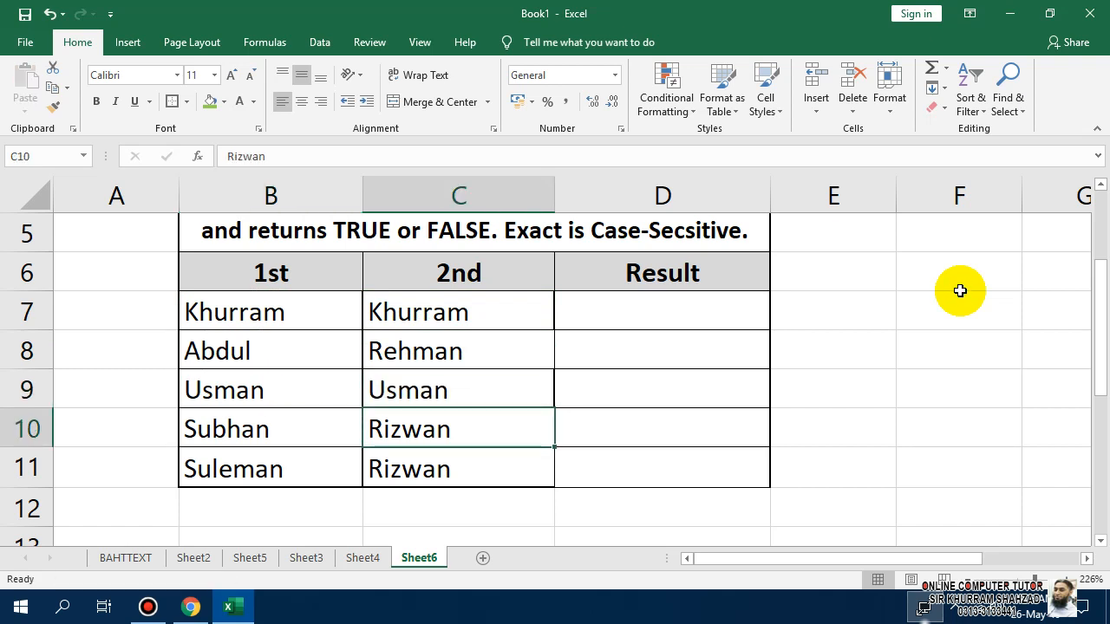
Copy Suleman from B11 over Rizwan in C11.
{"action": "key", "text": "Left"}
{"action": "key", "text": "Down"}
{"action": "key", "text": "ctrl+c"}
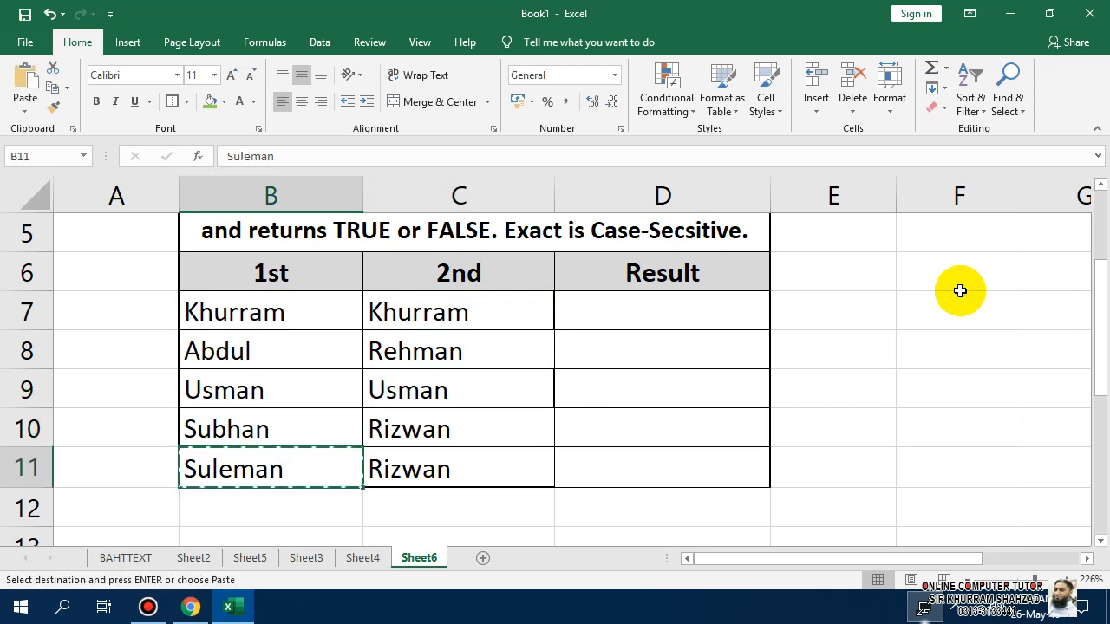
{"action": "key", "text": "Right"}
{"action": "key", "text": "ctrl+c"}
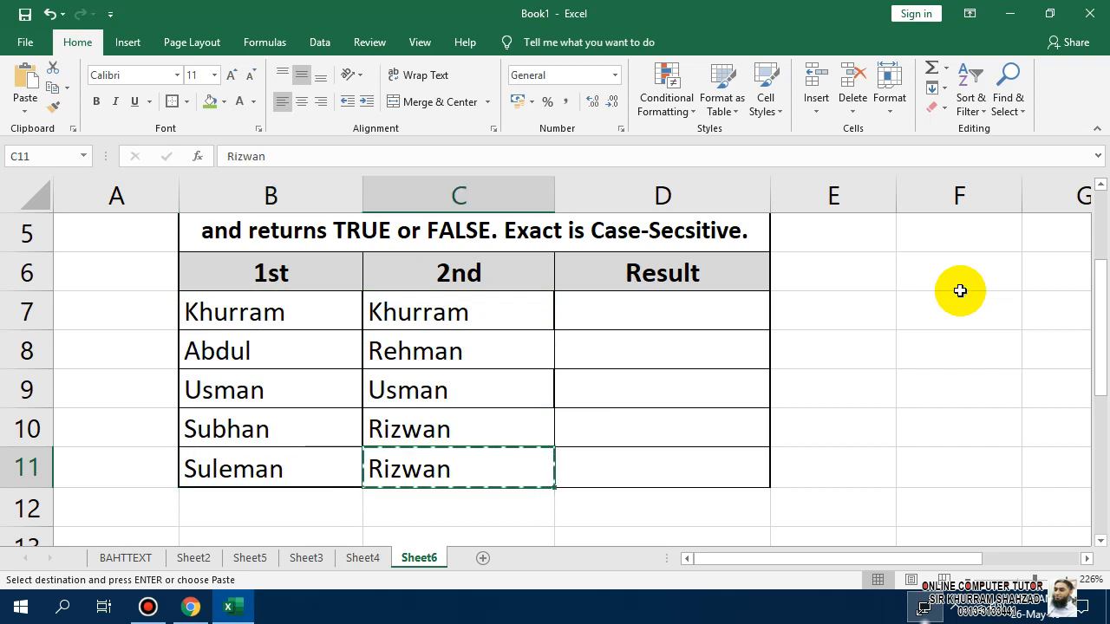
{"action": "key", "text": "Left"}
{"action": "key", "text": "ctrl+c"}
{"action": "key", "text": "Right"}
{"action": "key", "text": "ctrl+v"}
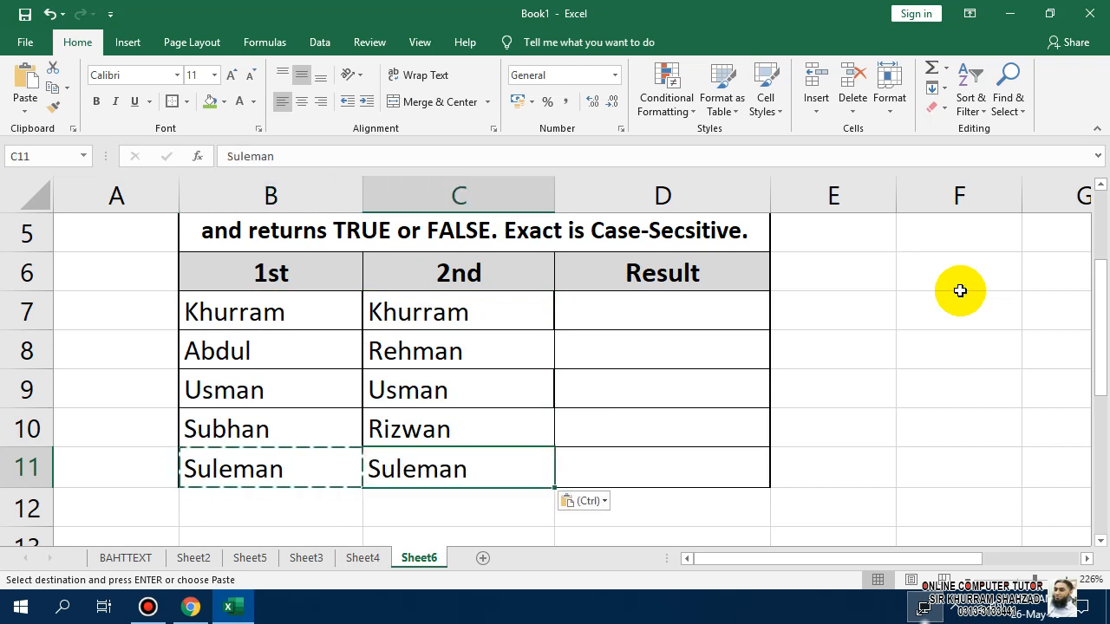
{"action": "key", "text": "Left"}
{"action": "key", "text": "Right"}
Change C11's Suleman to lowercase suleman.
{"action": "key", "text": "F2"}
{"action": "key", "text": "Left"}
{"action": "key", "text": "Left"}
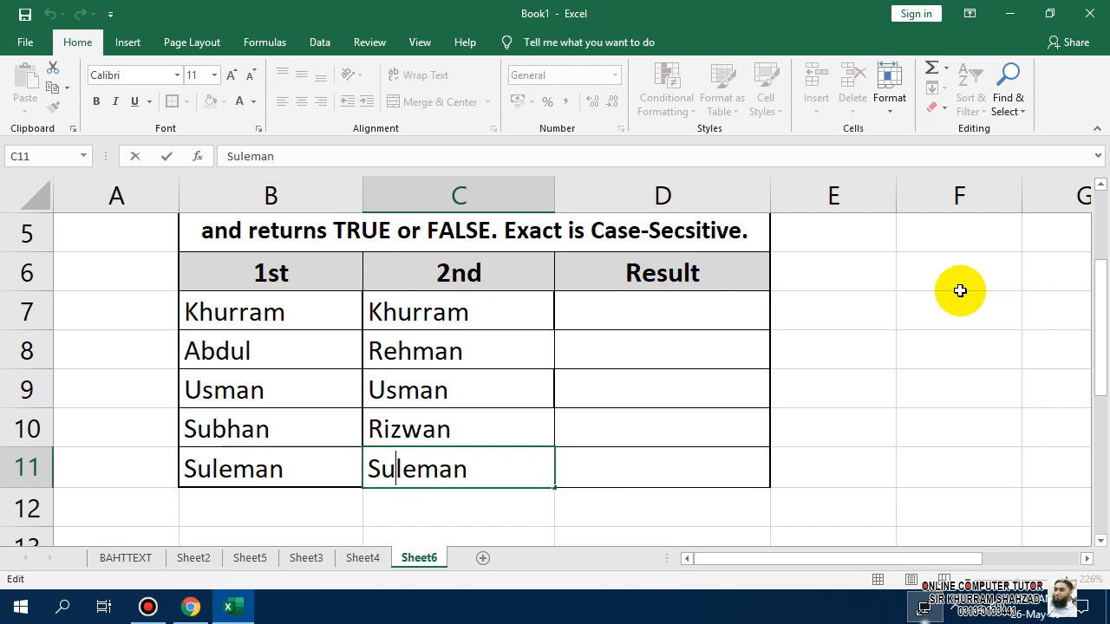
{"action": "key", "text": "Delete"}
{"action": "type", "text": "s"}
{"action": "key", "text": "Return"}
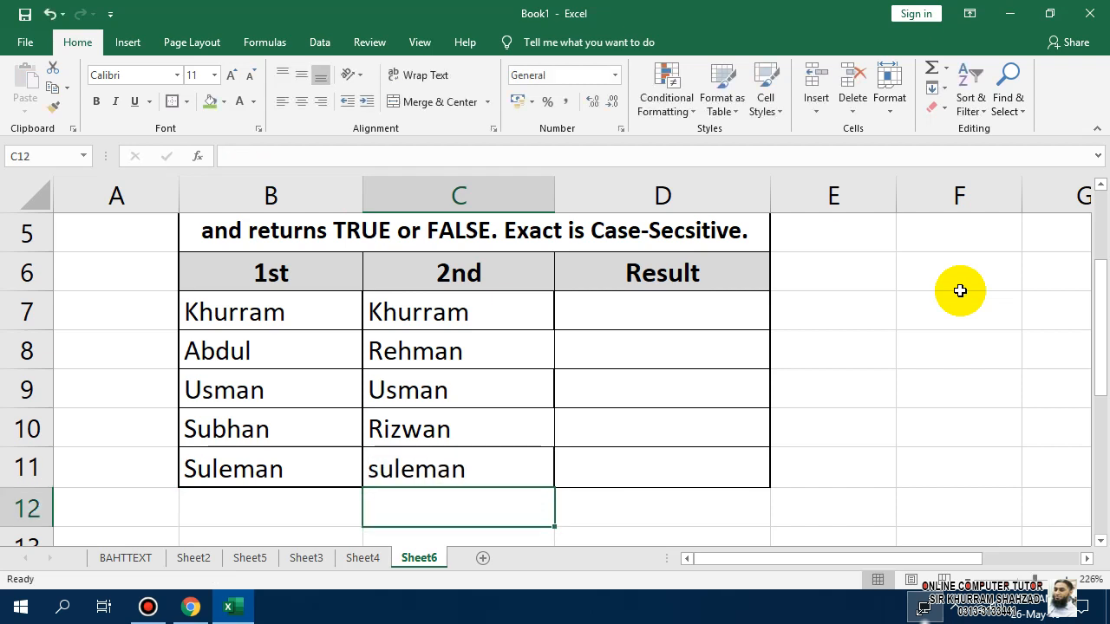
{"action": "key", "text": "Right"}
{"action": "key", "text": "Up"}
{"action": "key", "text": "Up"}
{"action": "key", "text": "Up"}
{"action": "key", "text": "Up"}
{"action": "key", "text": "Up"}
Enter =EXACT(B7,C7) in D7 and check it against the row 7 names.
{"action": "type", "text": "="}
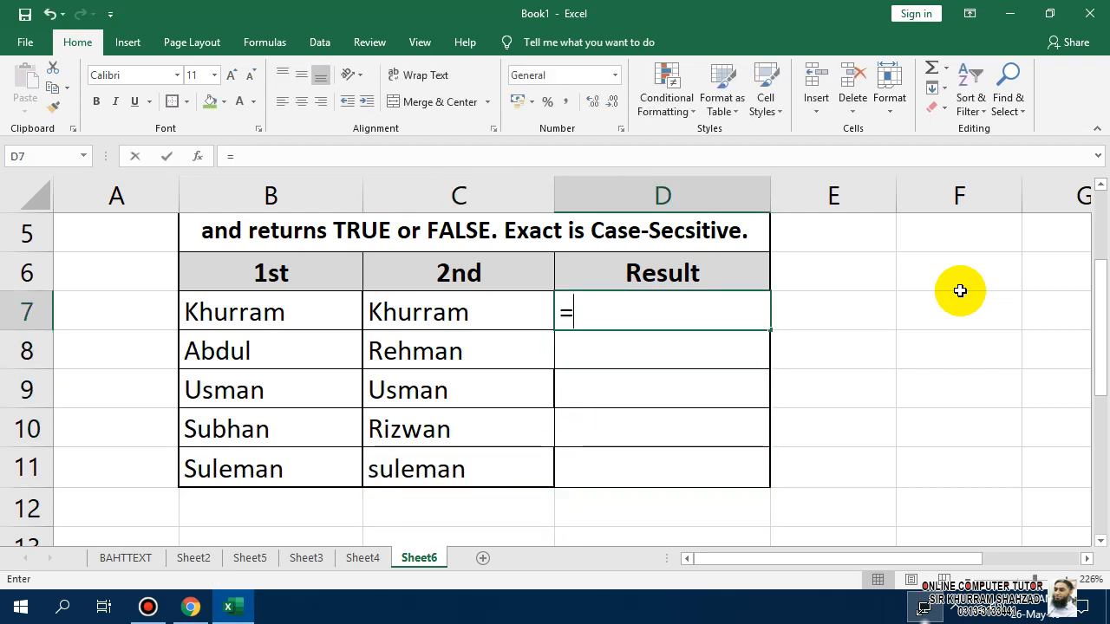
{"action": "type", "text": "exact"}
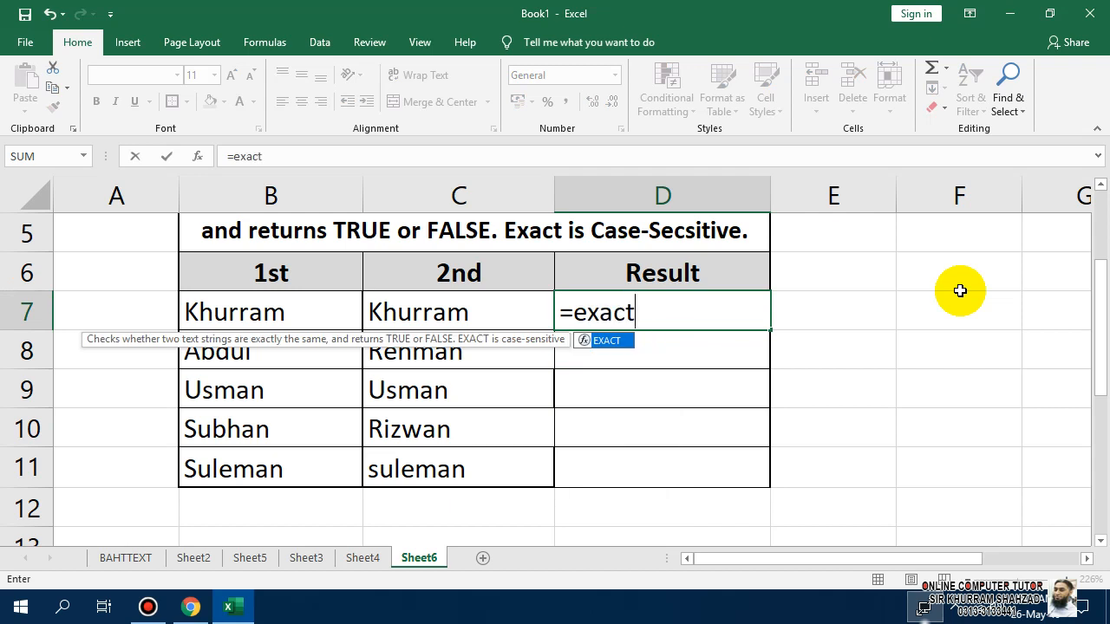
{"action": "type", "text": "("}
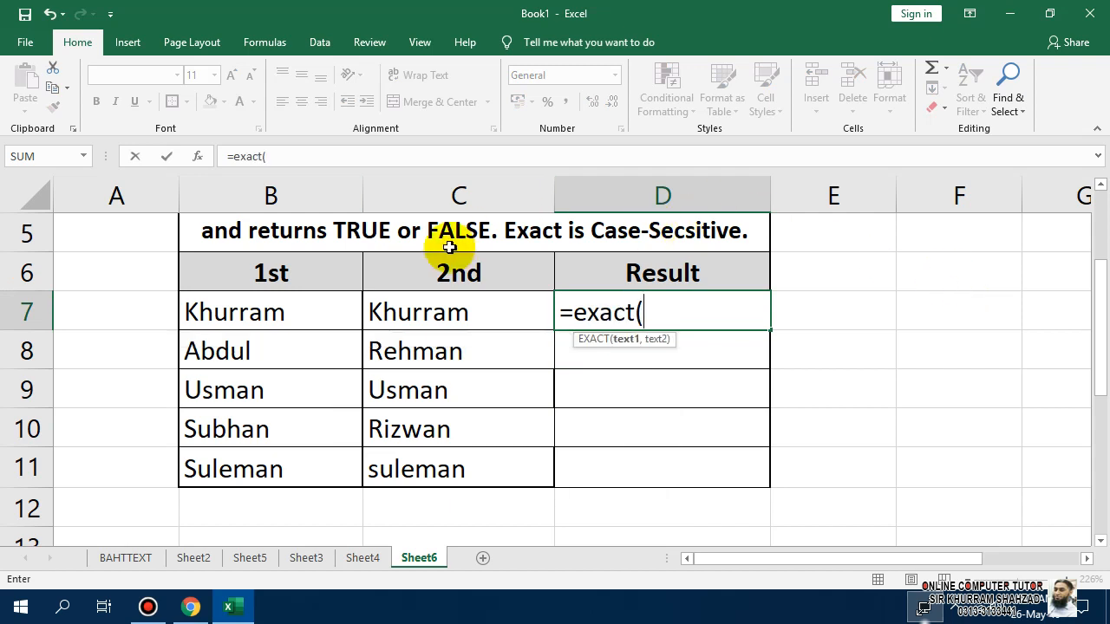
{"action": "left_click", "coordinate": [295, 315]}
{"action": "type", "text": ","}
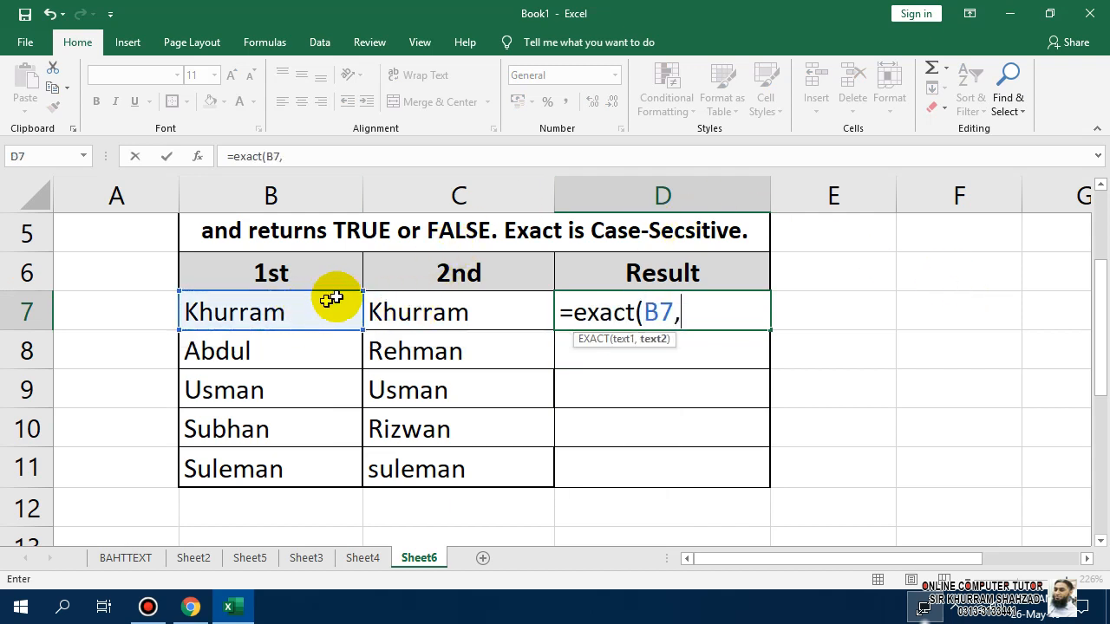
{"action": "left_click", "coordinate": [417, 314]}
{"action": "type", "text": ")"}
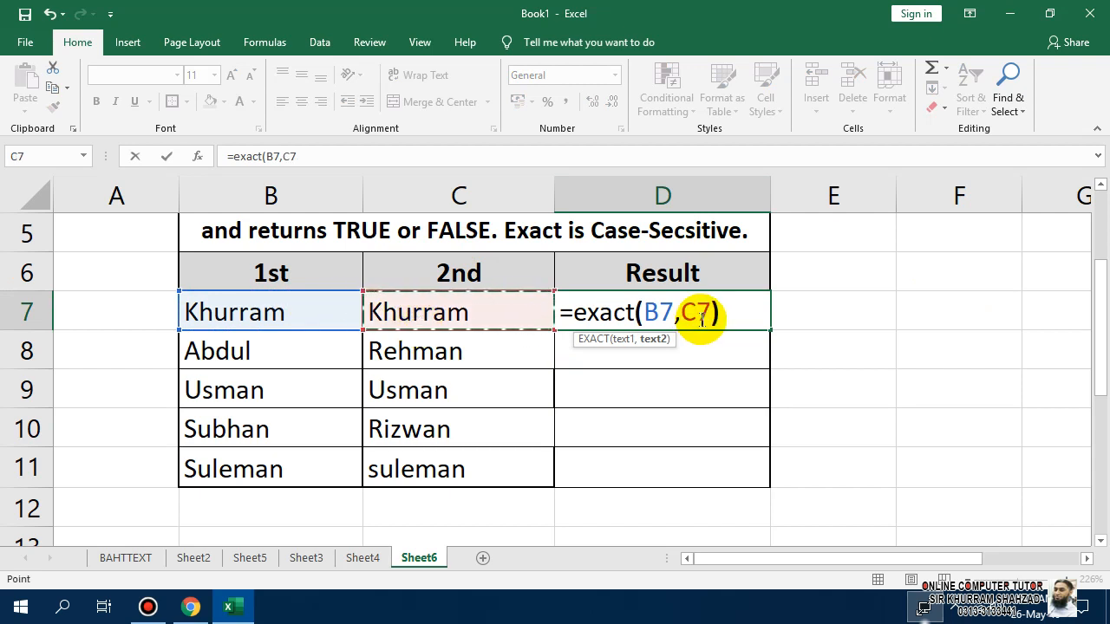
{"action": "key", "text": "Return"}
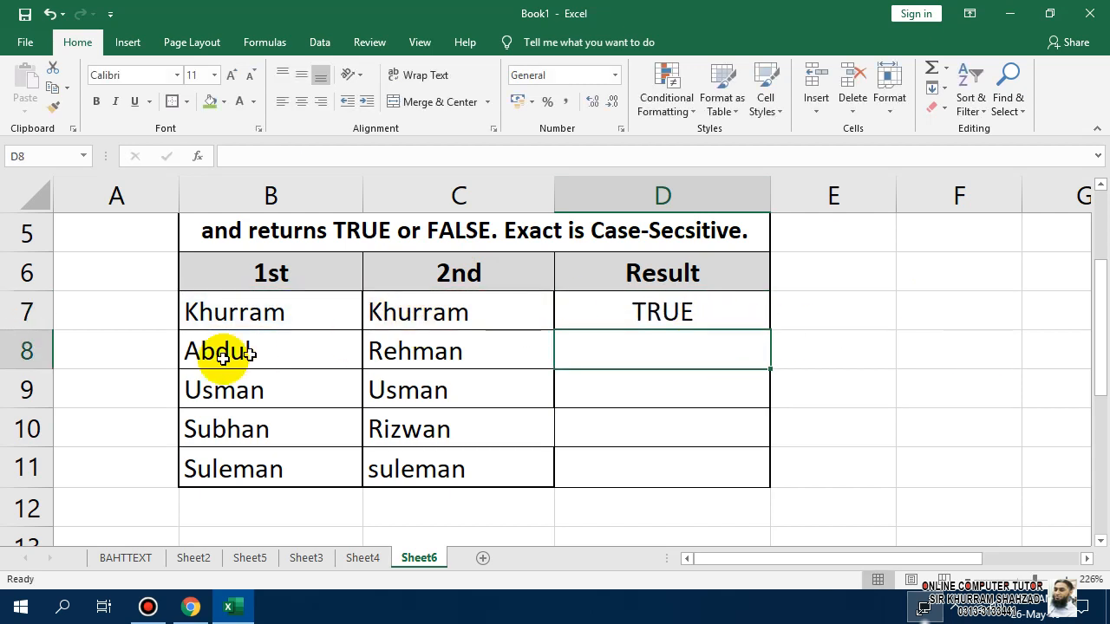
{"action": "left_click", "coordinate": [274, 311]}
{"action": "left_click", "coordinate": [382, 316]}
{"action": "left_click", "coordinate": [272, 312]}
{"action": "left_click", "coordinate": [429, 313]}
{"action": "left_click", "coordinate": [699, 310]}
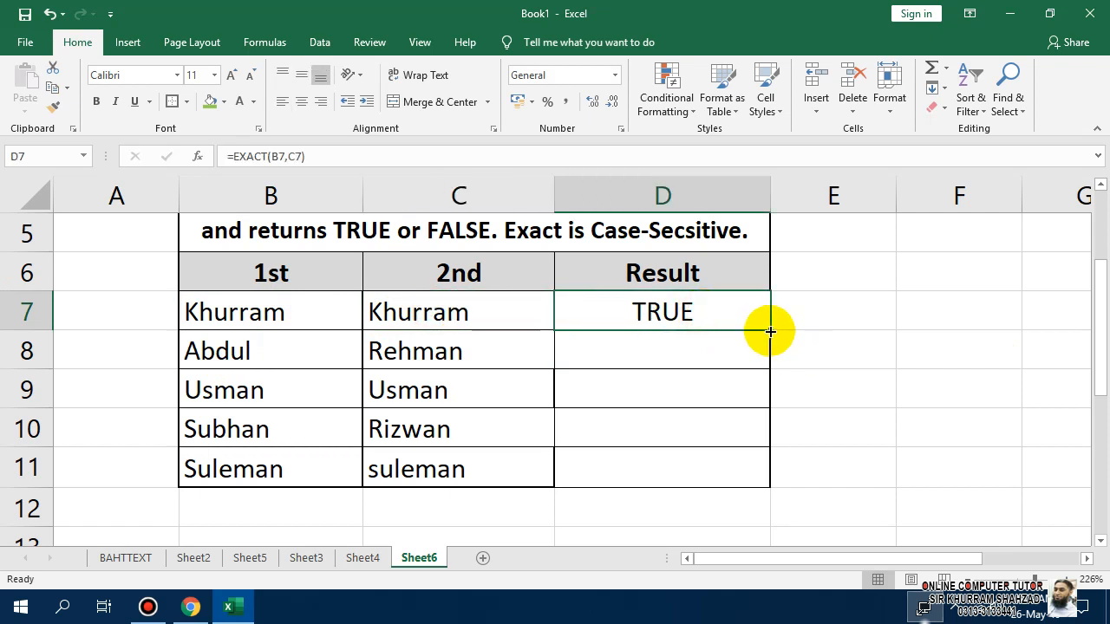
Fill the EXACT formula down to D11 and verify each TRUE/FALSE against its name pair.
{"action": "left_click_drag", "start_coordinate": [768, 332], "coordinate": [728, 473]}
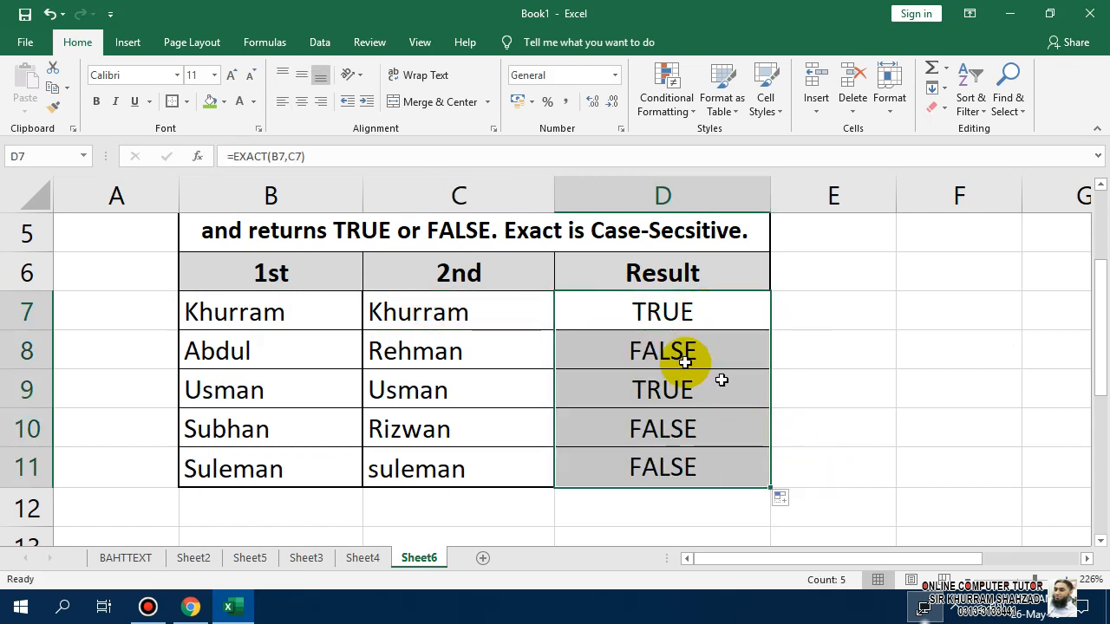
{"action": "left_click", "coordinate": [640, 352]}
{"action": "left_click", "coordinate": [469, 351]}
{"action": "left_click", "coordinate": [245, 359]}
{"action": "left_click", "coordinate": [668, 367]}
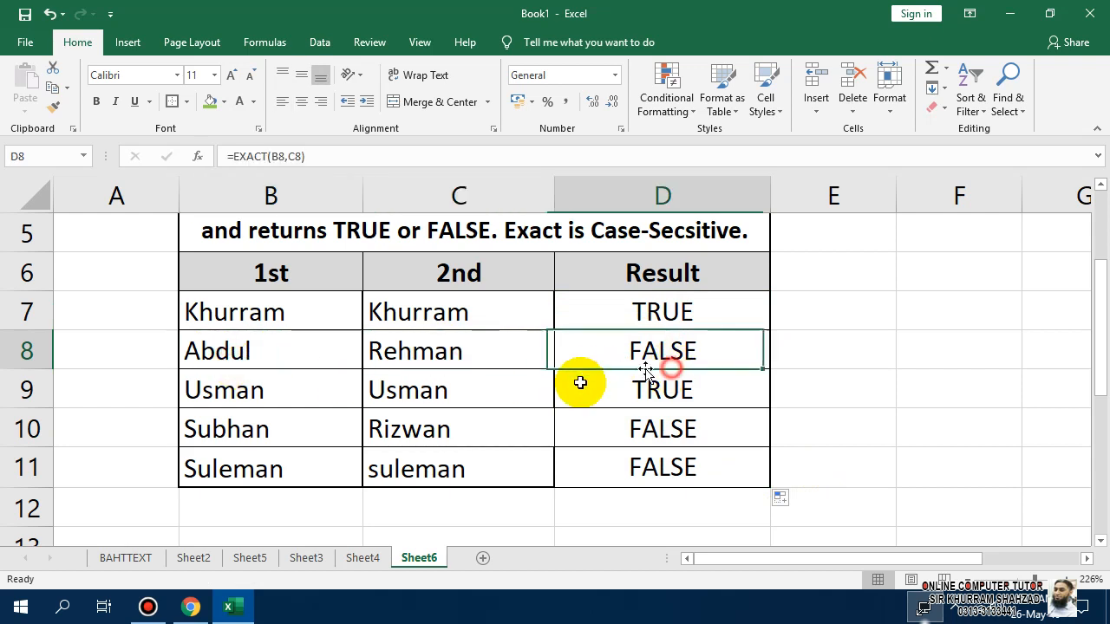
{"action": "left_click", "coordinate": [258, 391]}
{"action": "left_click", "coordinate": [705, 389]}
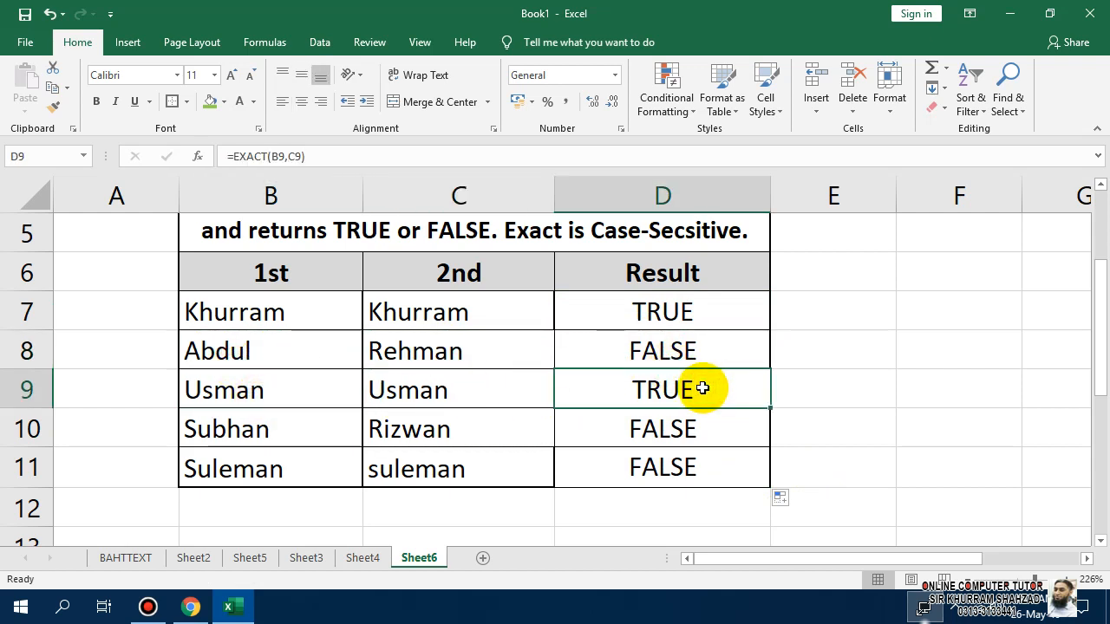
{"action": "left_click", "coordinate": [499, 422]}
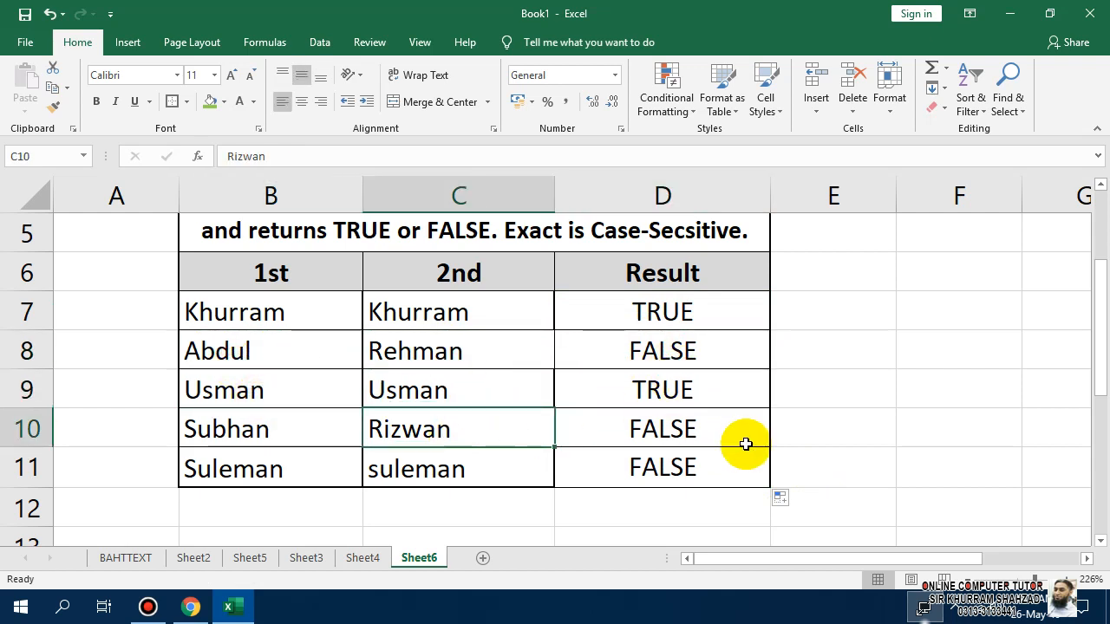
{"action": "left_click", "coordinate": [284, 477]}
{"action": "left_click", "coordinate": [427, 481]}
{"action": "left_click", "coordinate": [299, 480]}
{"action": "left_click", "coordinate": [390, 475]}
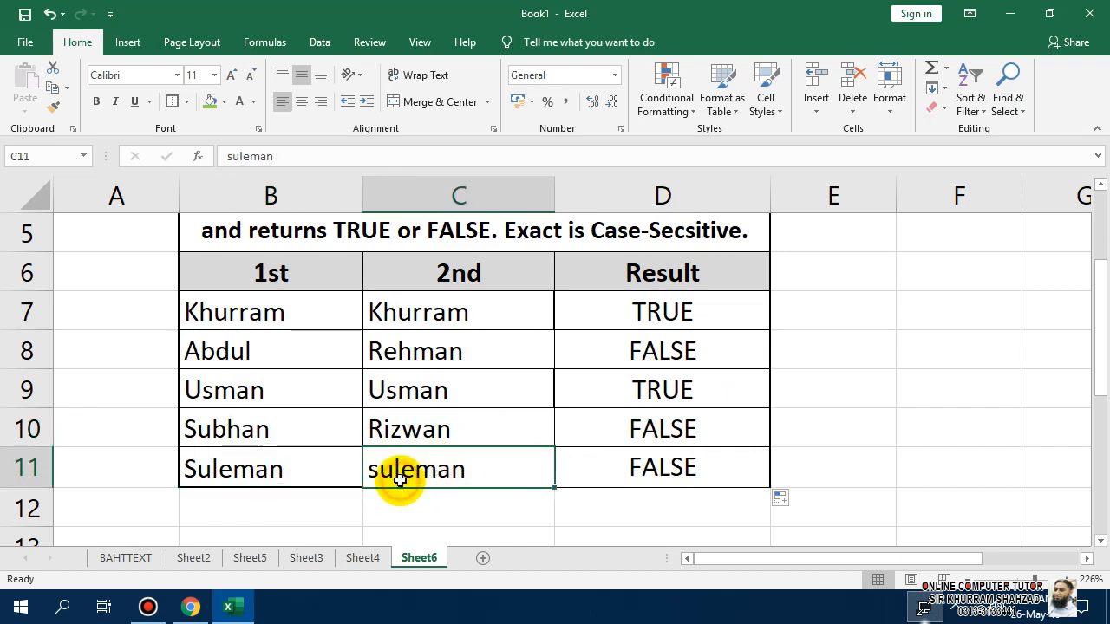
{"action": "left_click", "coordinate": [686, 468]}
Change C11's lowercase 'suleman' to 'Suleman' with a capital S.
{"action": "scroll", "coordinate": [332, 485], "scroll_direction": "up", "scroll_amount": 1}
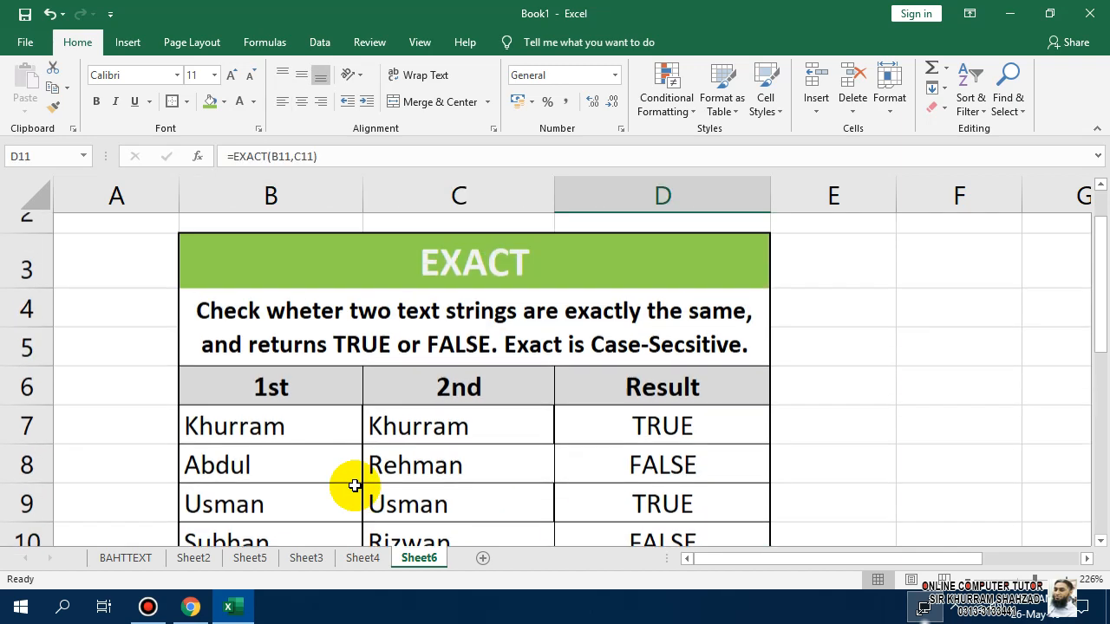
{"action": "scroll", "coordinate": [354, 483], "scroll_direction": "down", "scroll_amount": 1}
{"action": "left_click", "coordinate": [280, 471]}
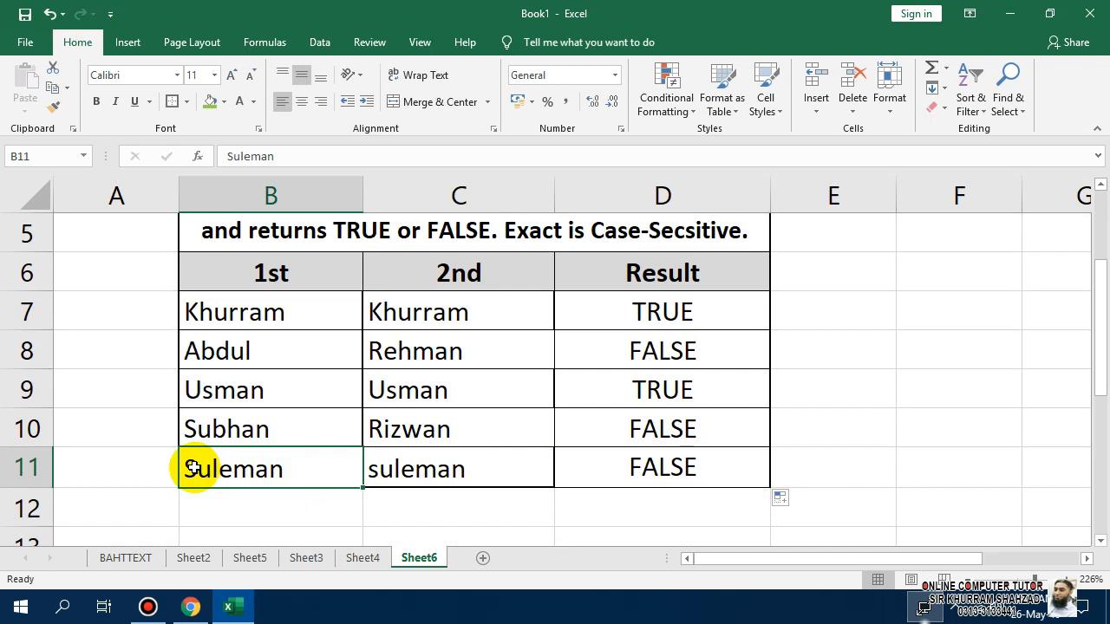
{"action": "double_click", "coordinate": [384, 467]}
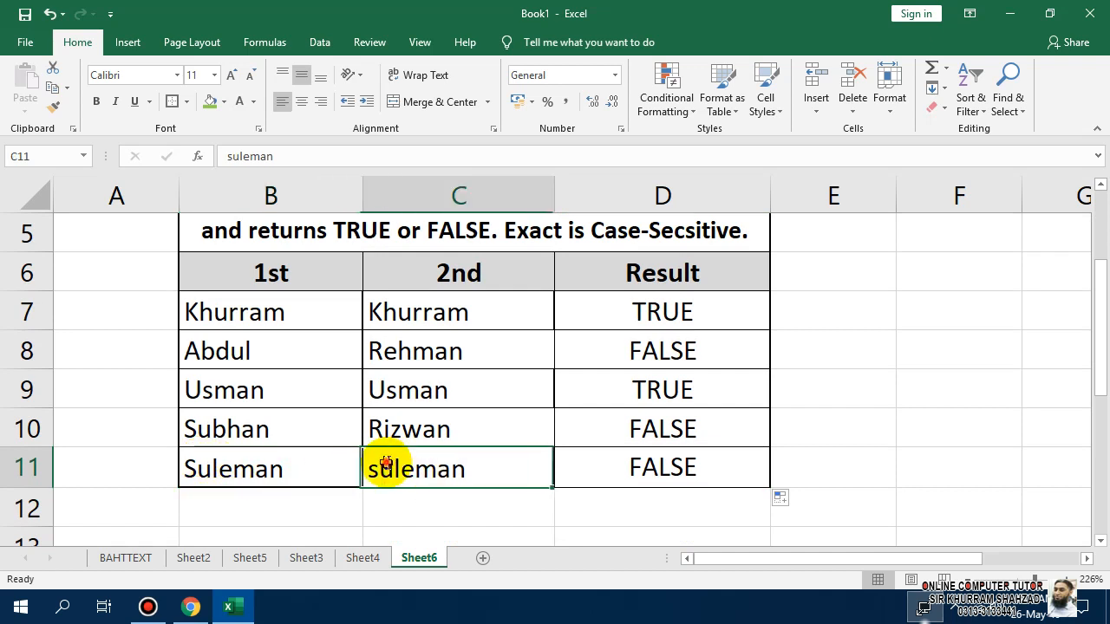
{"action": "key", "text": "BackSpace"}
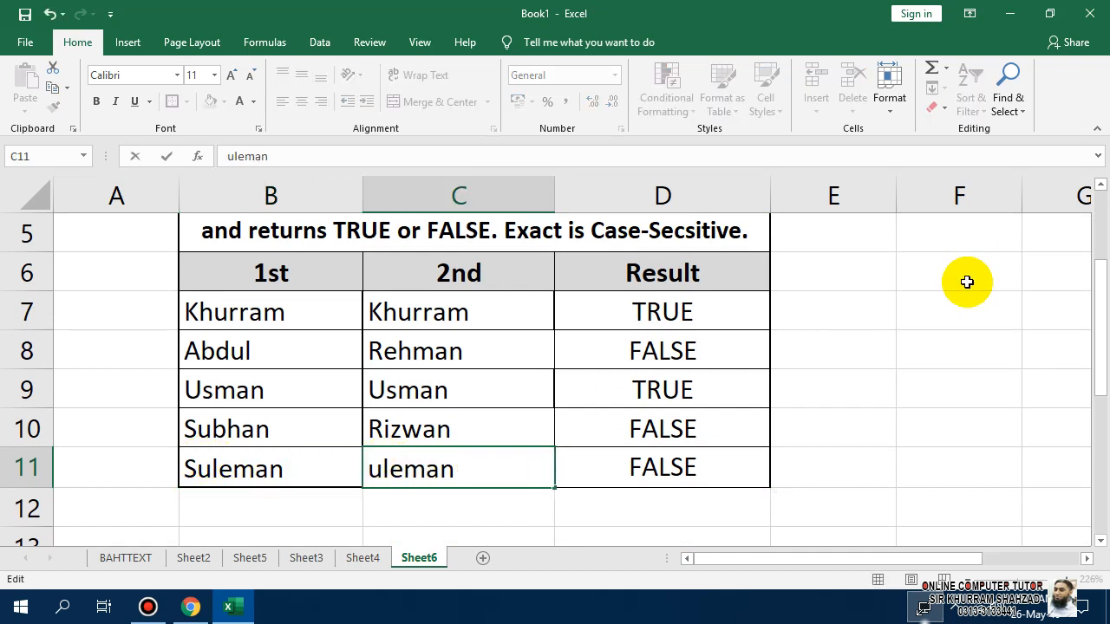
{"action": "type", "text": "S"}
{"action": "key", "text": "Return"}
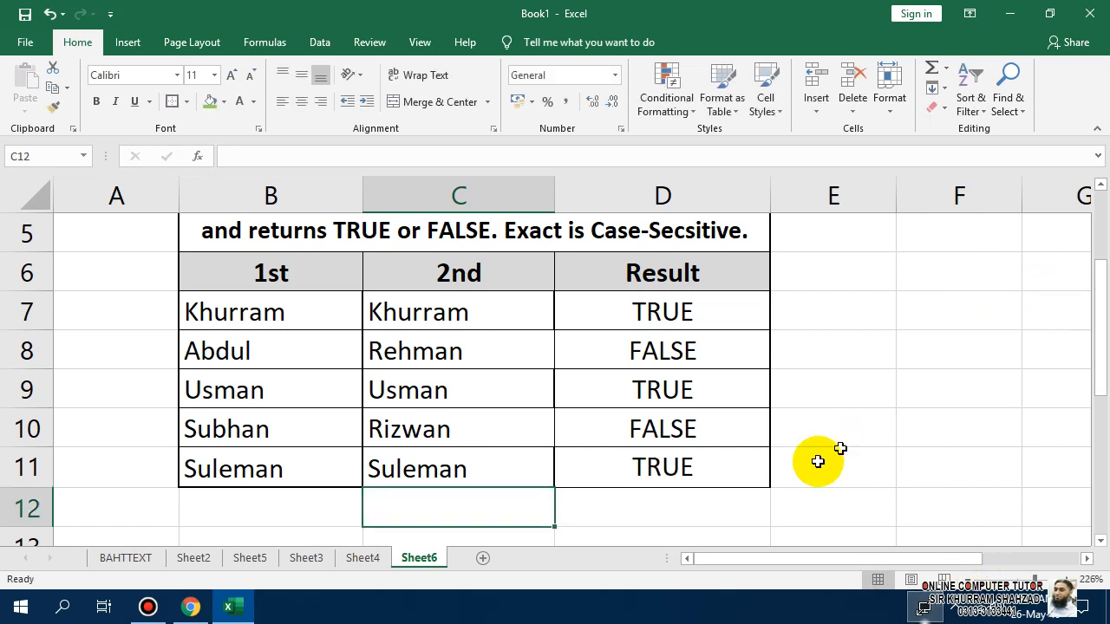
Confirm D11's EXACT result is now TRUE and zoom the sheet out to 130%.
{"action": "left_click", "coordinate": [227, 463]}
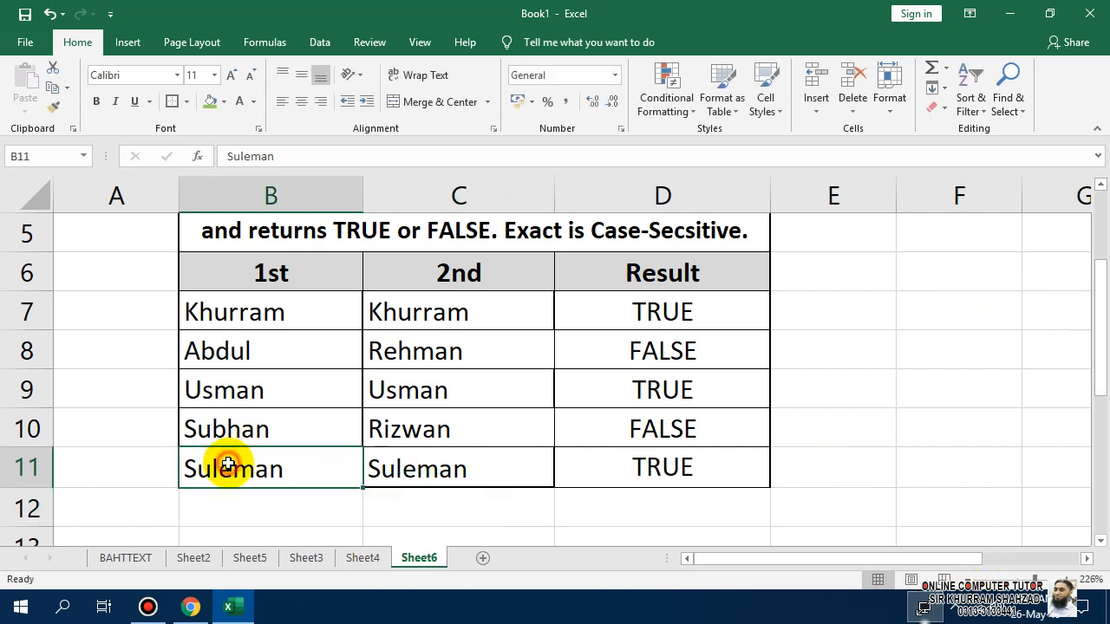
{"action": "left_click", "coordinate": [388, 468]}
{"action": "left_click", "coordinate": [699, 462]}
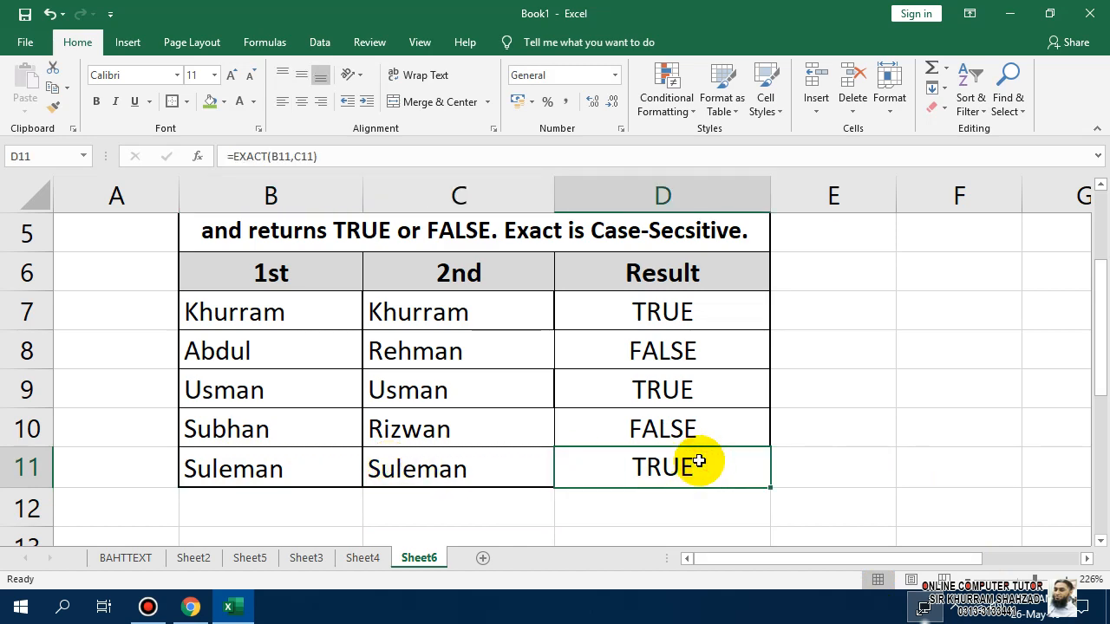
{"action": "scroll", "coordinate": [699, 462], "scroll_direction": "up", "scroll_amount": 2}
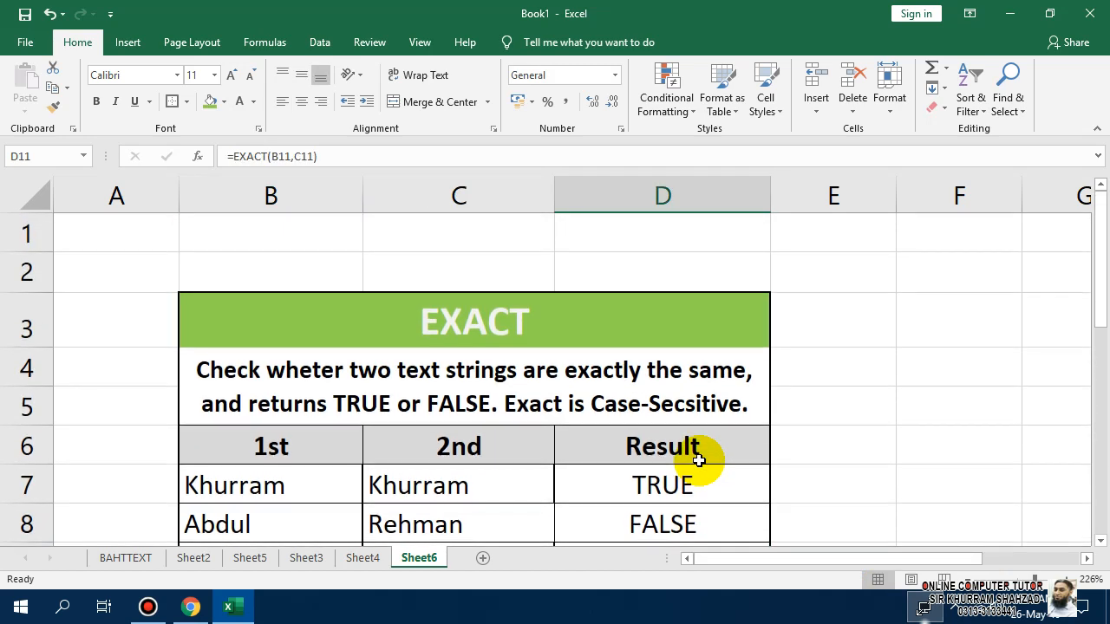
{"action": "scroll", "coordinate": [699, 462], "scroll_direction": "down", "scroll_amount": 2}
{"action": "scroll", "coordinate": [699, 462], "scroll_direction": "up", "scroll_amount": 1}
{"action": "scroll", "coordinate": [699, 463], "scroll_direction": "up", "scroll_amount": 1}
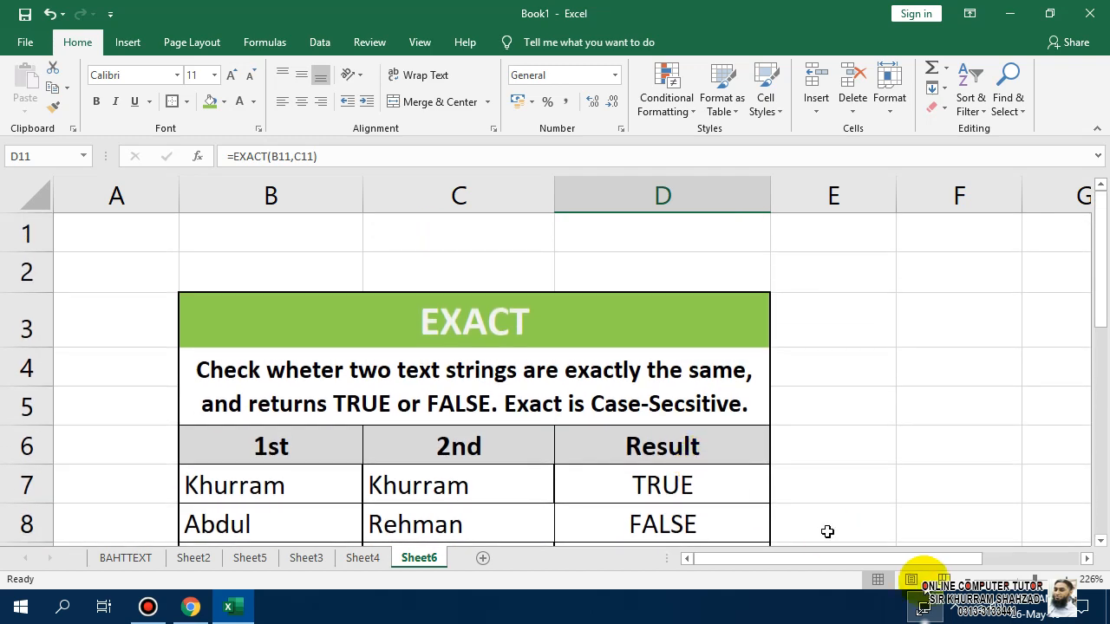
{"action": "left_click", "coordinate": [1022, 579]}
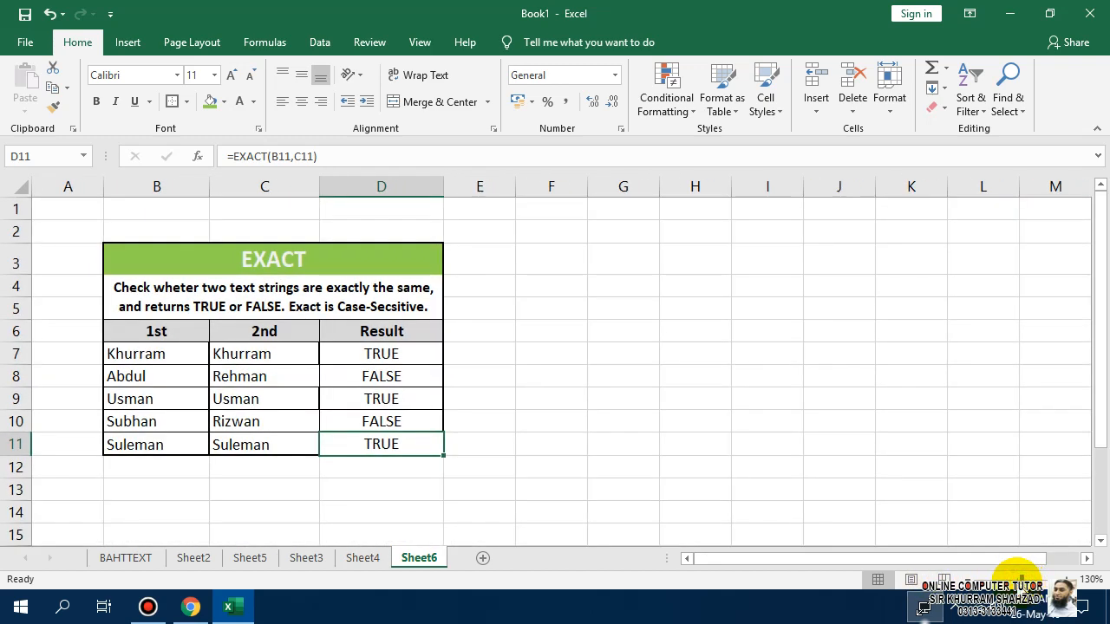